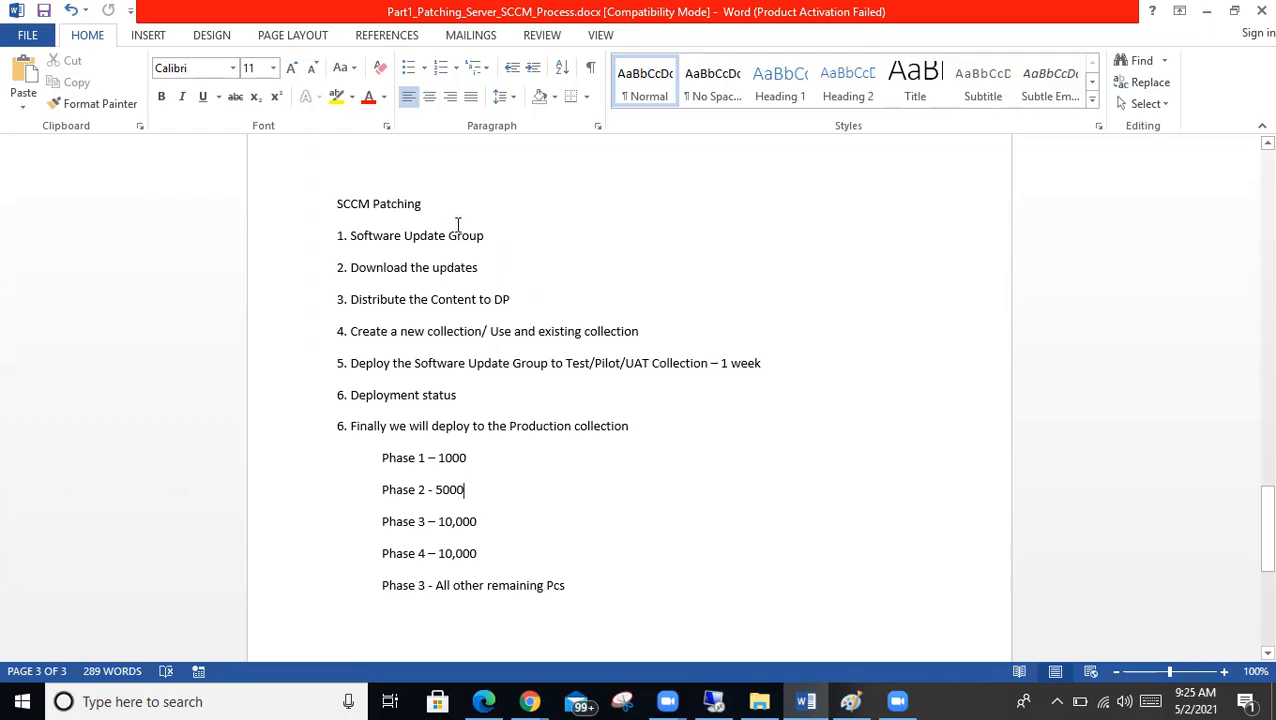
Review the Software Update Group item in the SCCM Patching notes, and open All Software Updates in Configuration Manager's Software Library
{"action": "left_click_drag", "start_coordinate": [464, 213], "coordinate": [227, 211]}
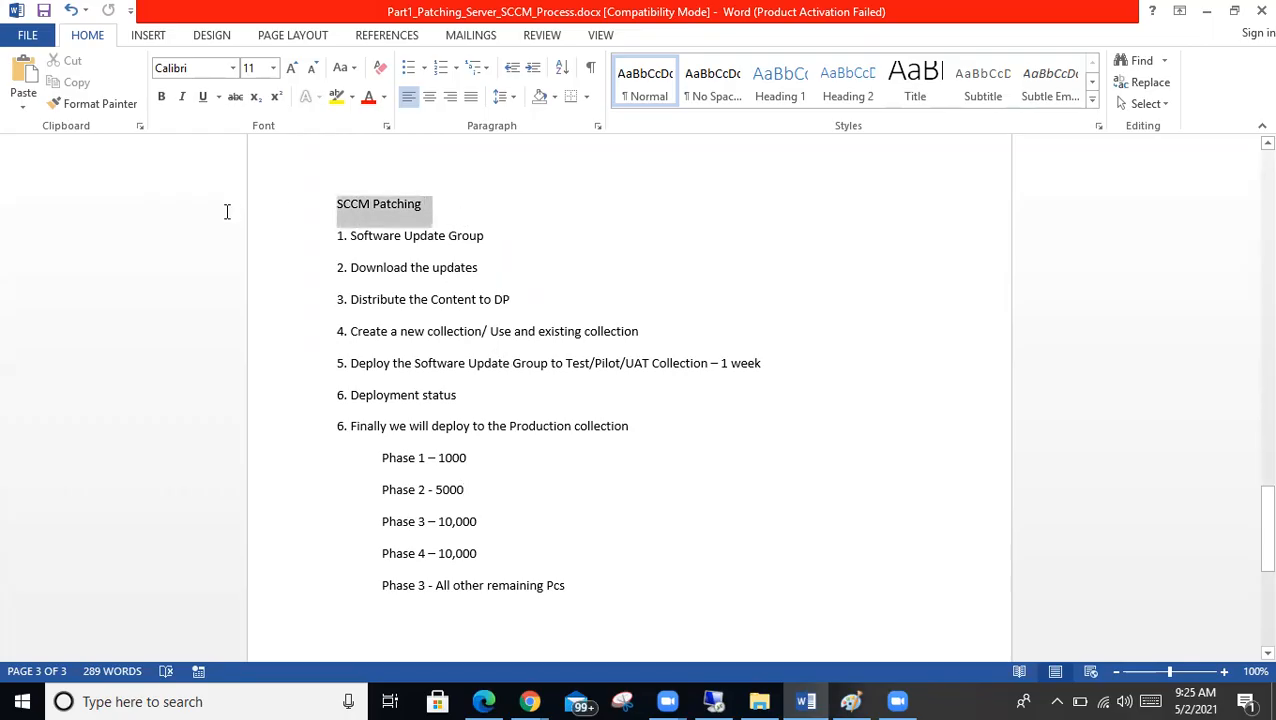
{"action": "left_click_drag", "start_coordinate": [533, 239], "coordinate": [236, 240]}
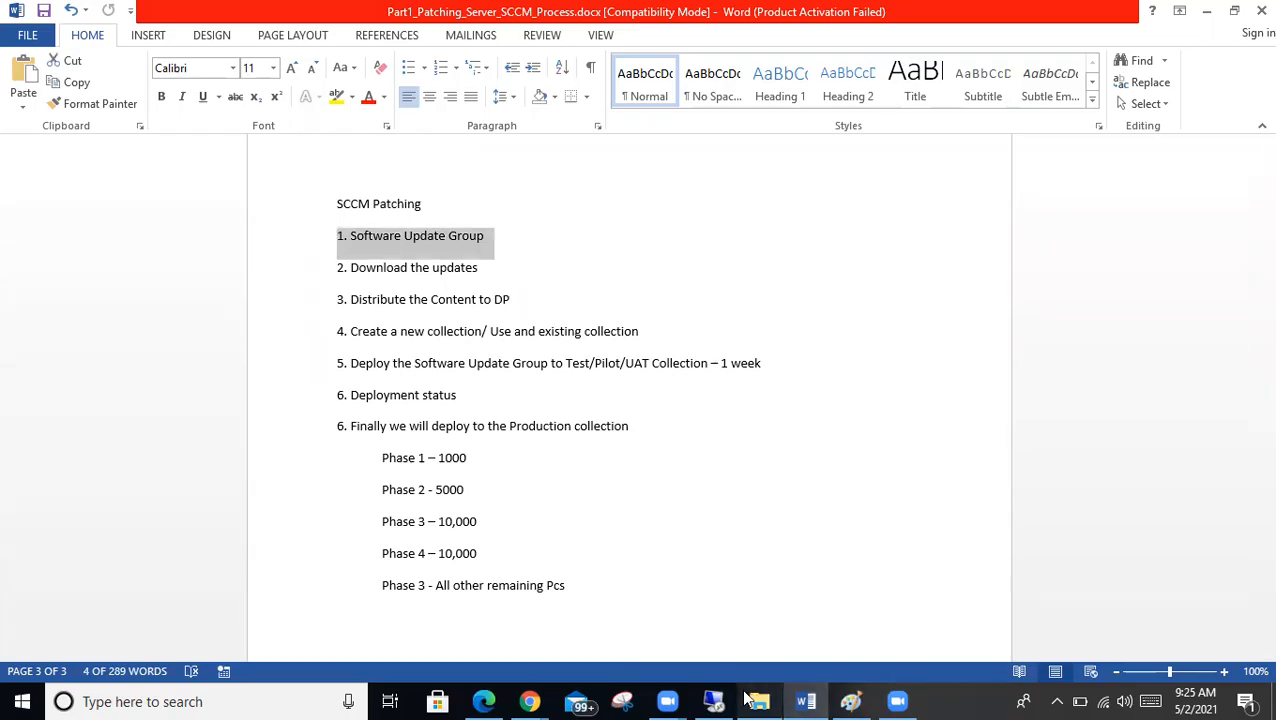
{"action": "left_click", "coordinate": [714, 701]}
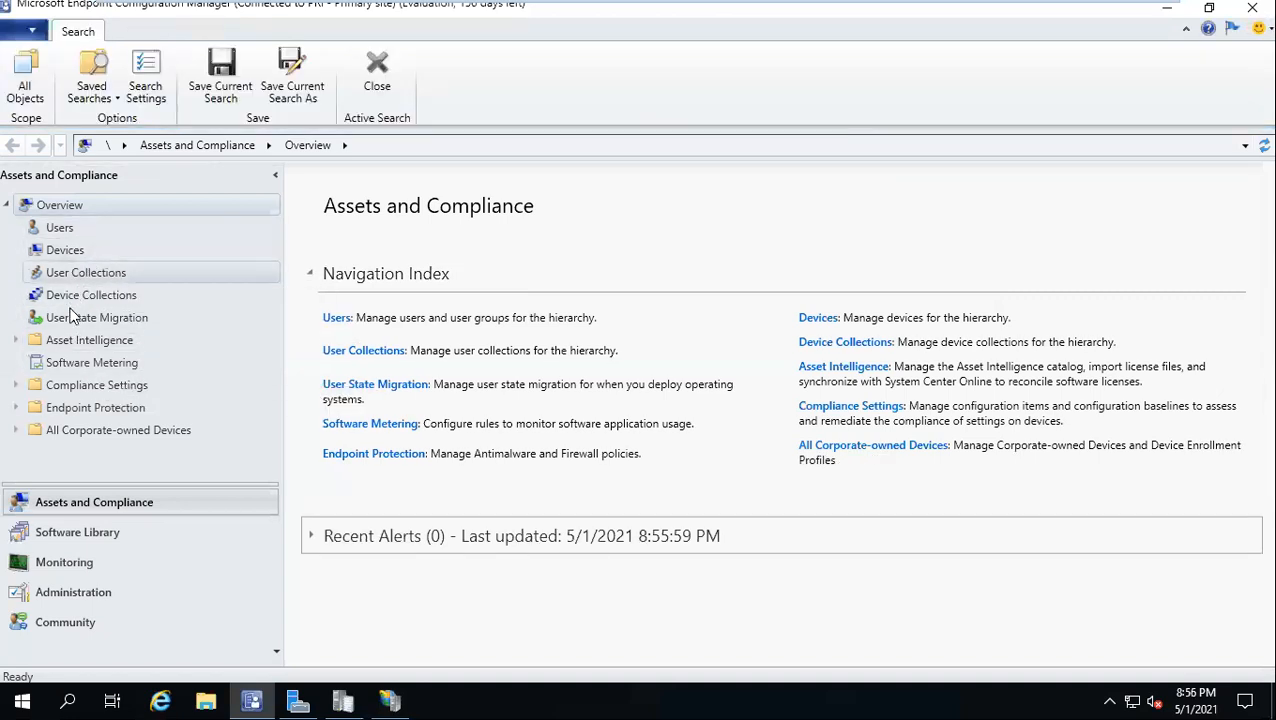
{"action": "left_click", "coordinate": [80, 535]}
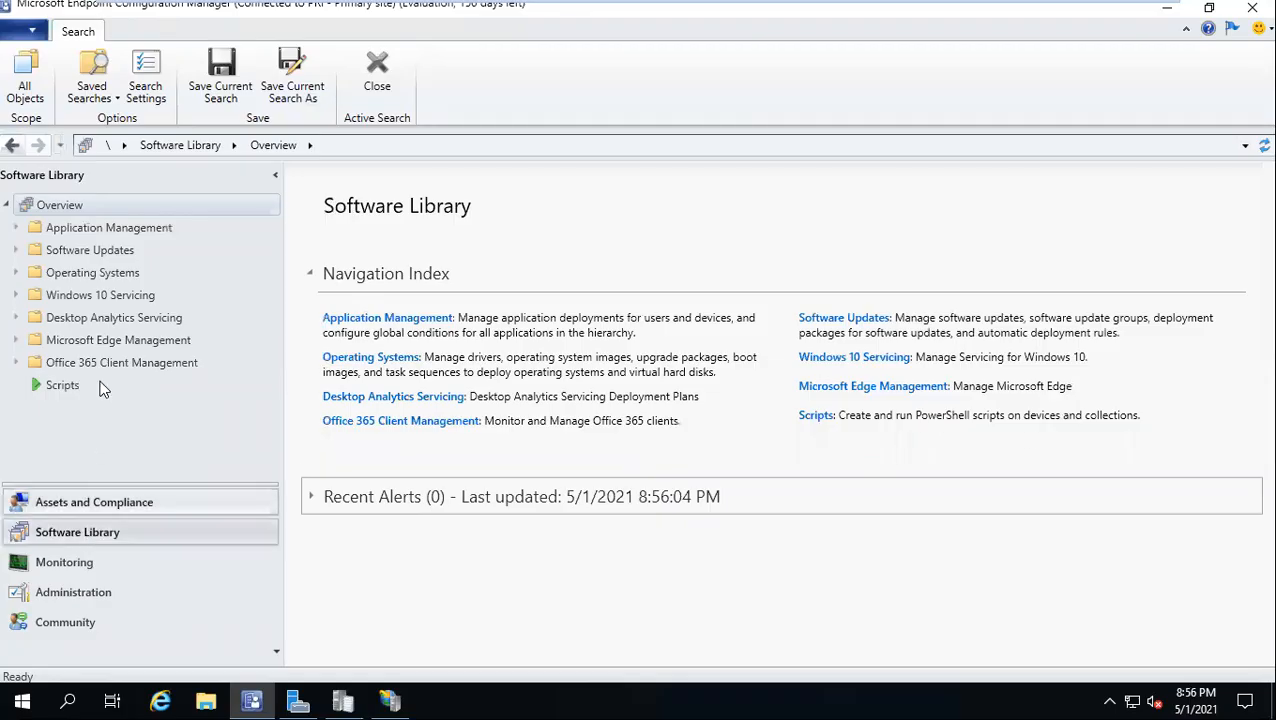
{"action": "left_click", "coordinate": [89, 252]}
{"action": "left_click", "coordinate": [93, 276]}
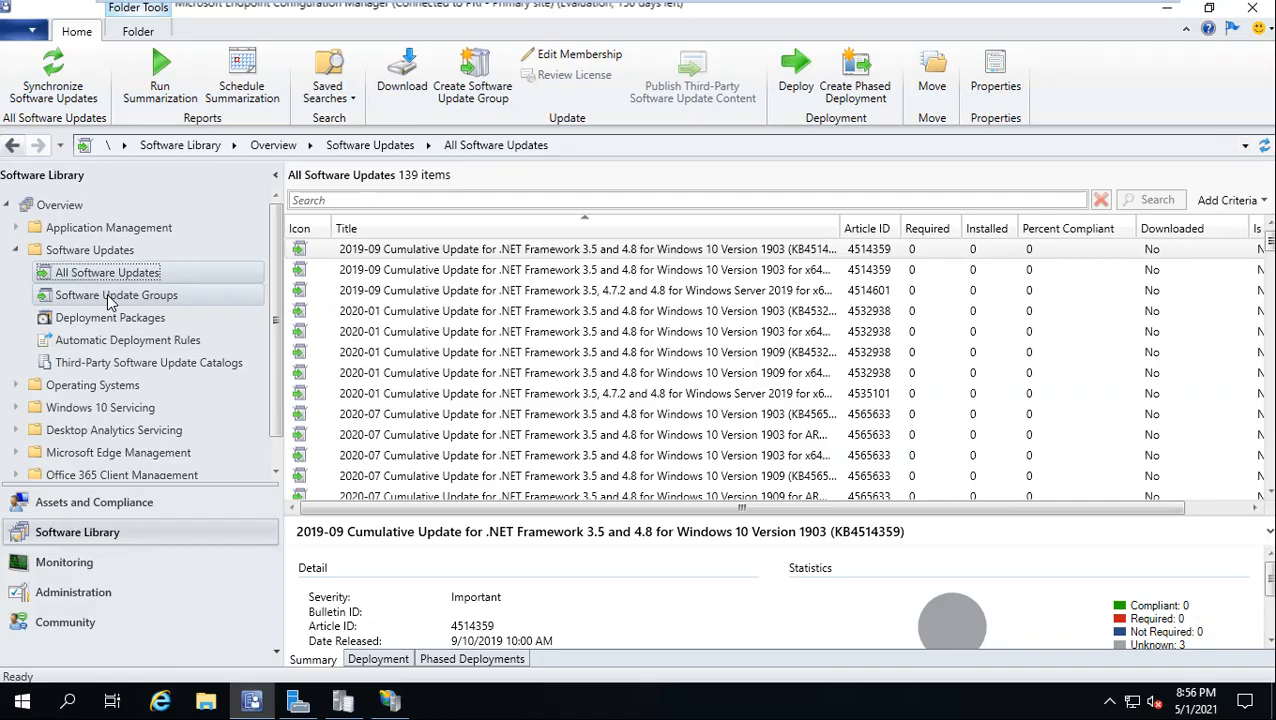
Look through the complete list of software updates, from the 2019-09 entries to the latest security updates
{"action": "mouse_move", "coordinate": [518, 4]}
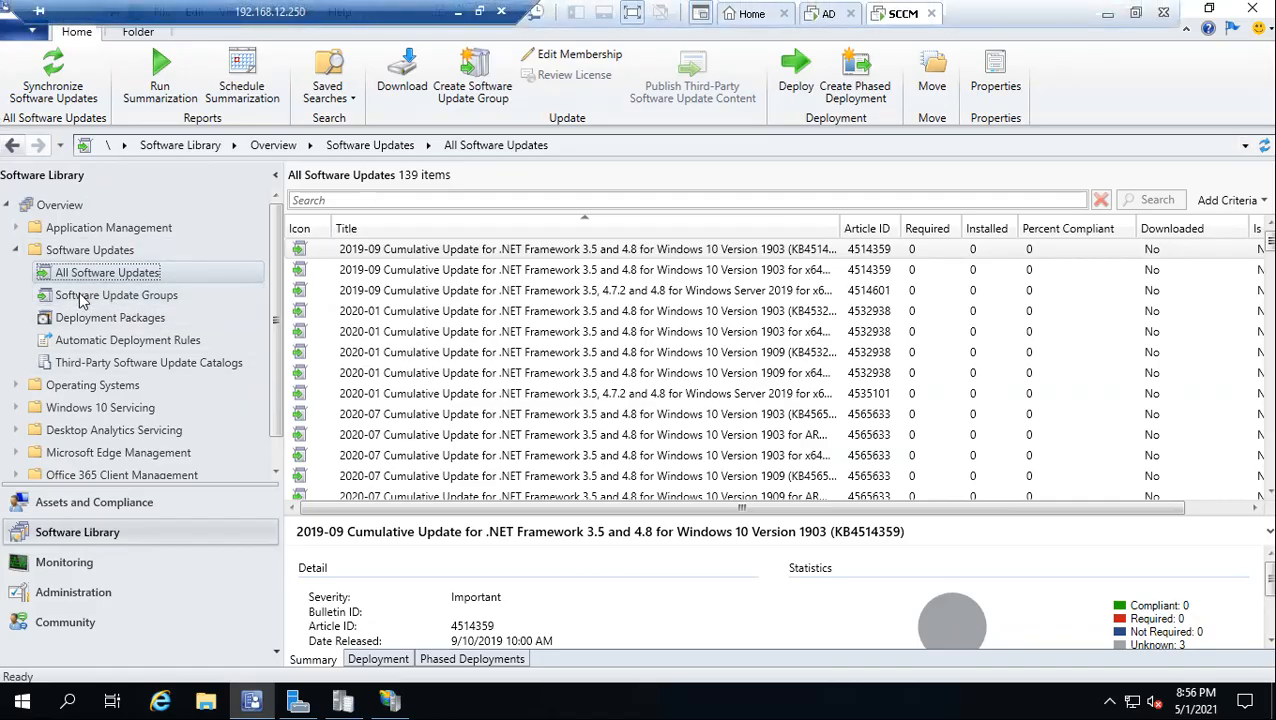
{"action": "left_click", "coordinate": [765, 298]}
{"action": "scroll", "coordinate": [1000, 300], "scroll_direction": "down", "scroll_amount": 7}
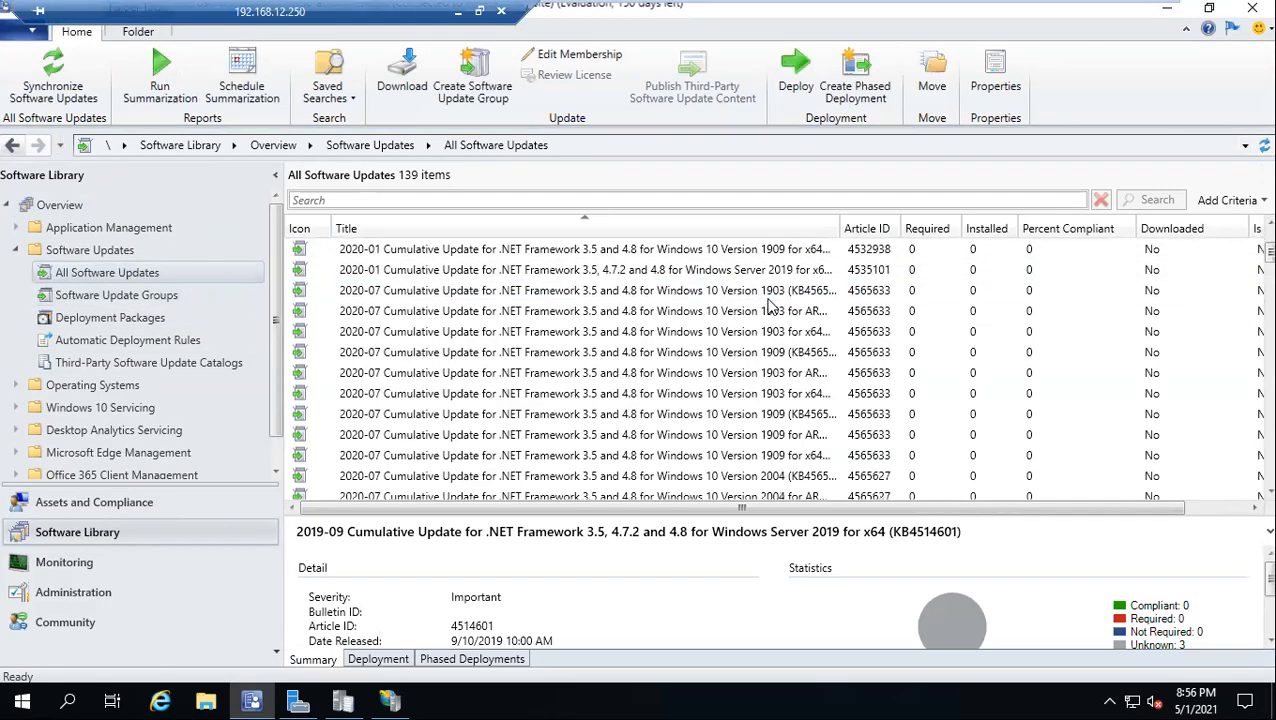
{"action": "scroll", "coordinate": [1240, 400], "scroll_direction": "down", "scroll_amount": 10}
{"action": "scroll", "coordinate": [1248, 422], "scroll_direction": "down", "scroll_amount": 10}
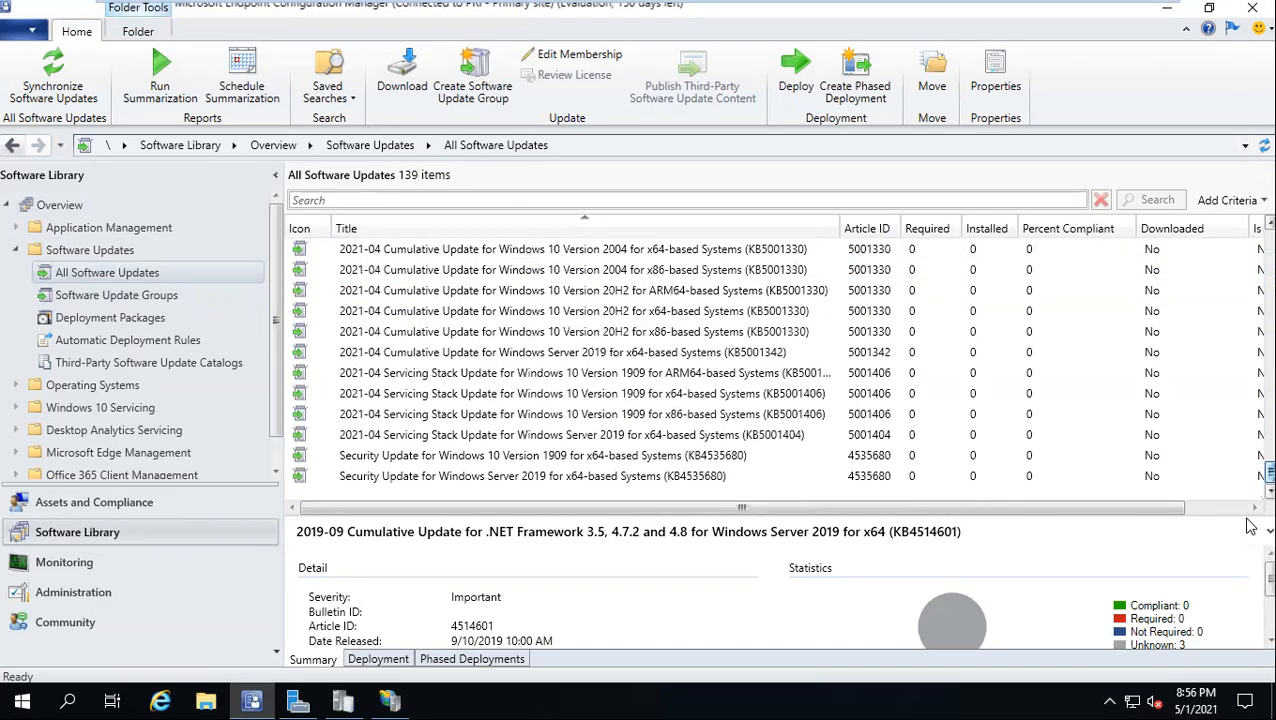
{"action": "scroll", "coordinate": [1248, 372], "scroll_direction": "up", "scroll_amount": 20}
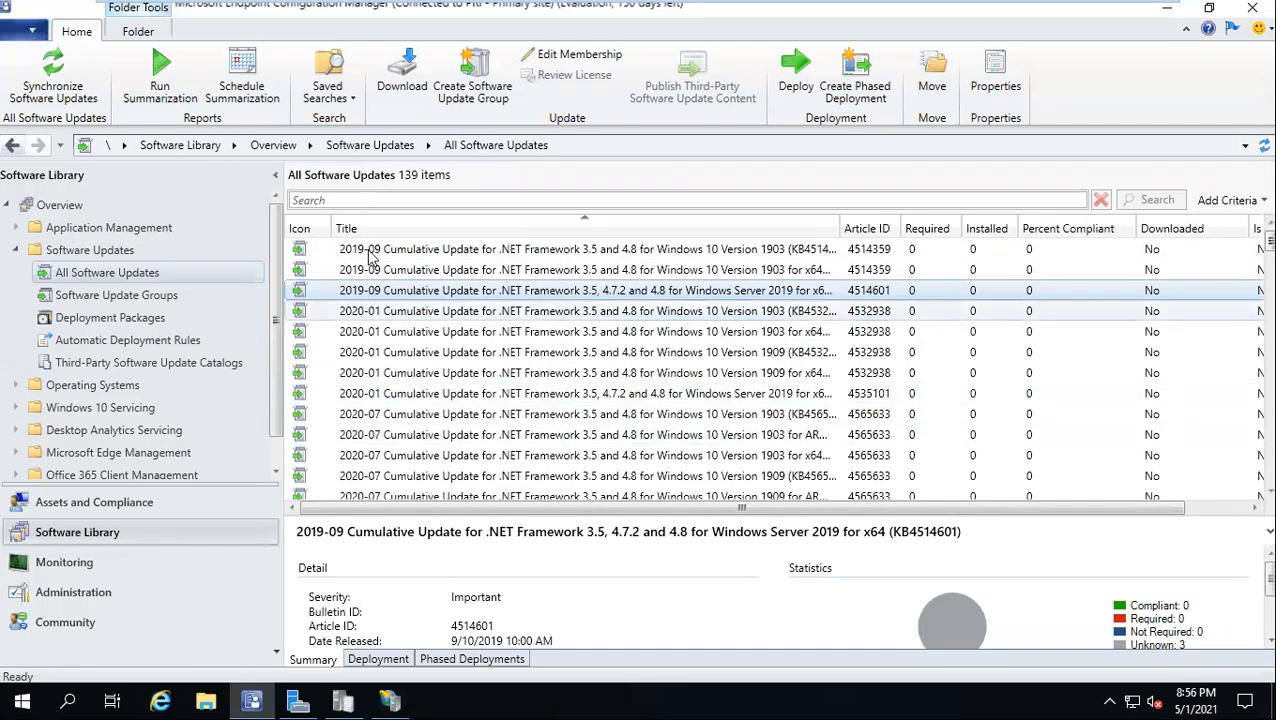
Search all software updates for 2019-09 and widen the Title column to fit the full update names
{"action": "left_click", "coordinate": [333, 201]}
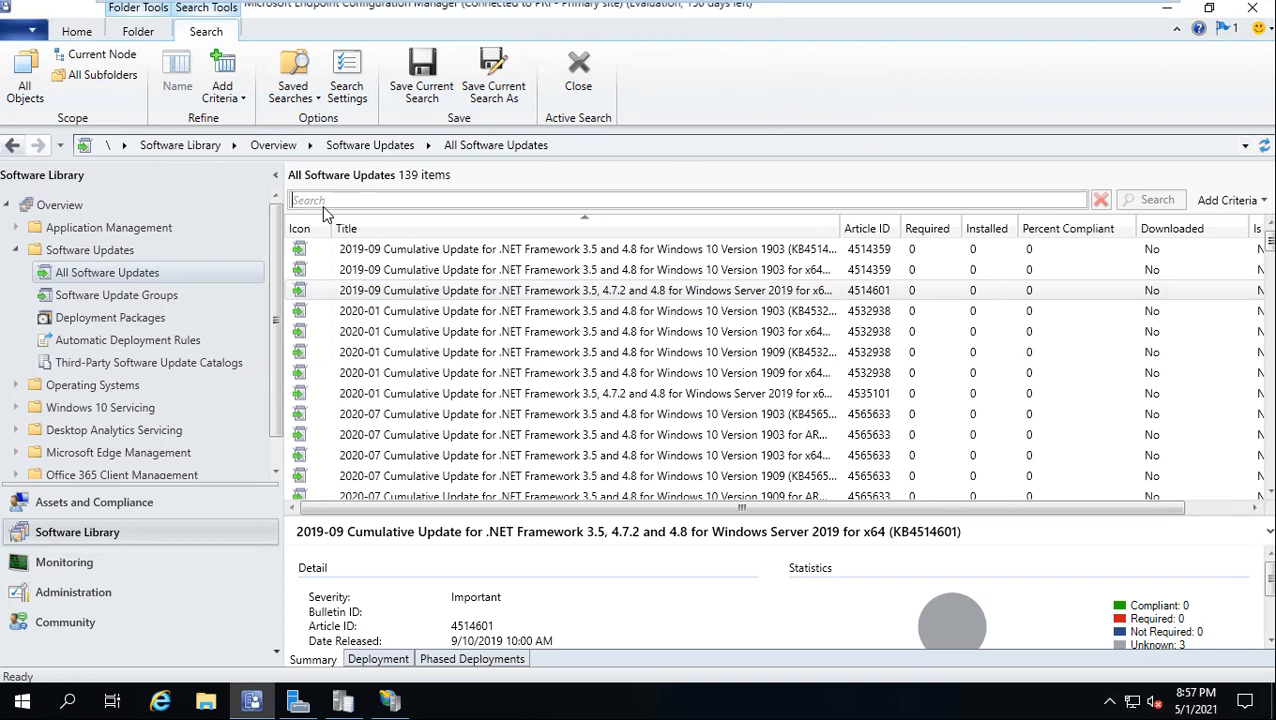
{"action": "type", "text": "2"}
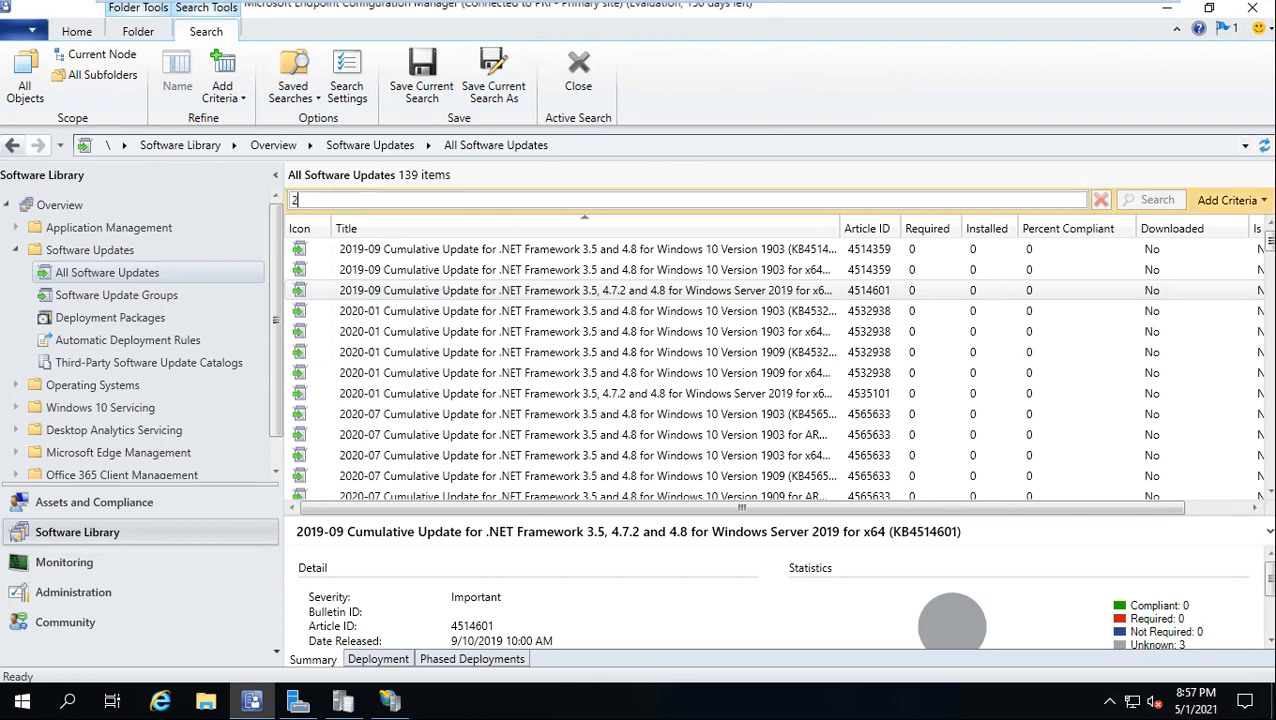
{"action": "type", "text": "01"}
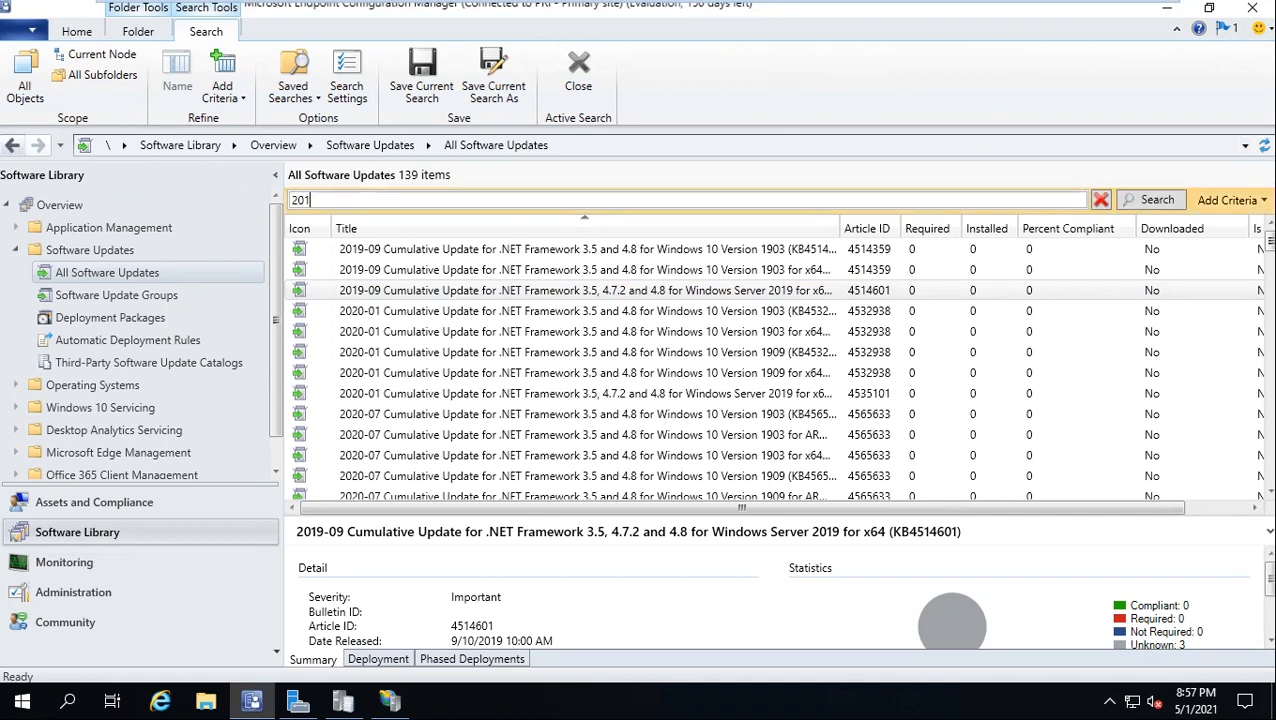
{"action": "type", "text": "9-09"}
{"action": "key", "text": "Return"}
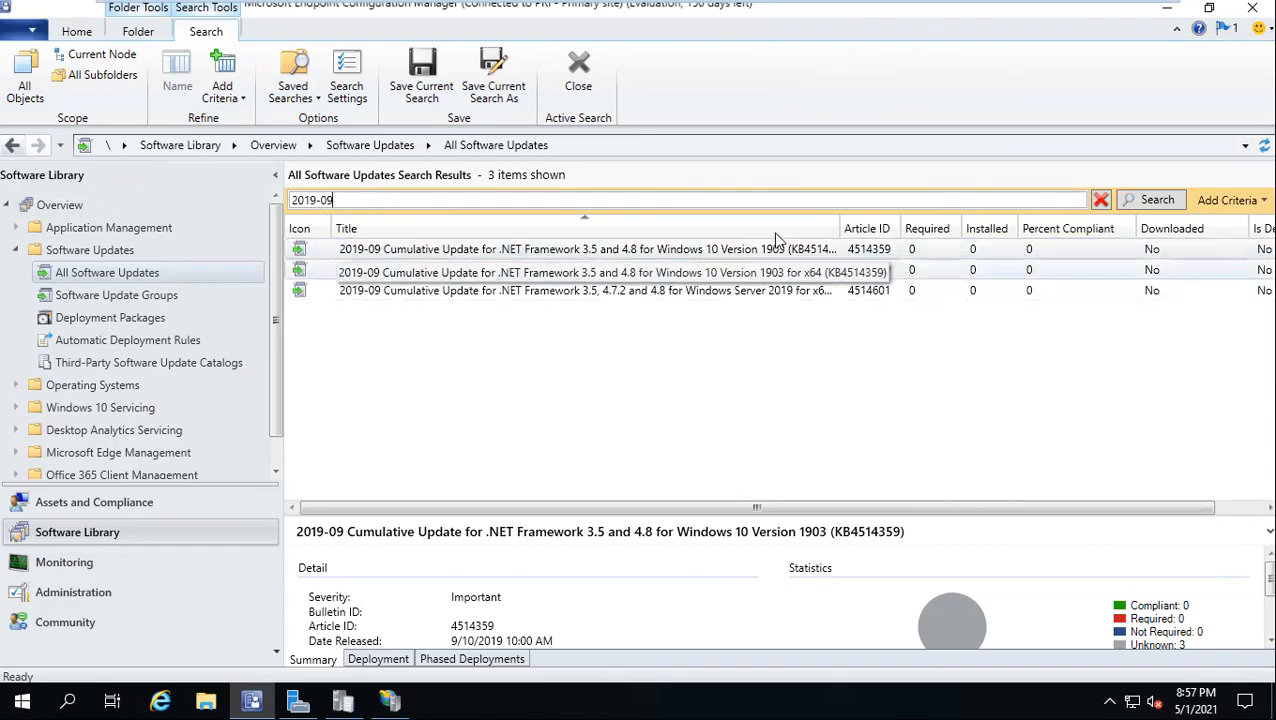
{"action": "left_click_drag", "start_coordinate": [837, 229], "coordinate": [962, 228]}
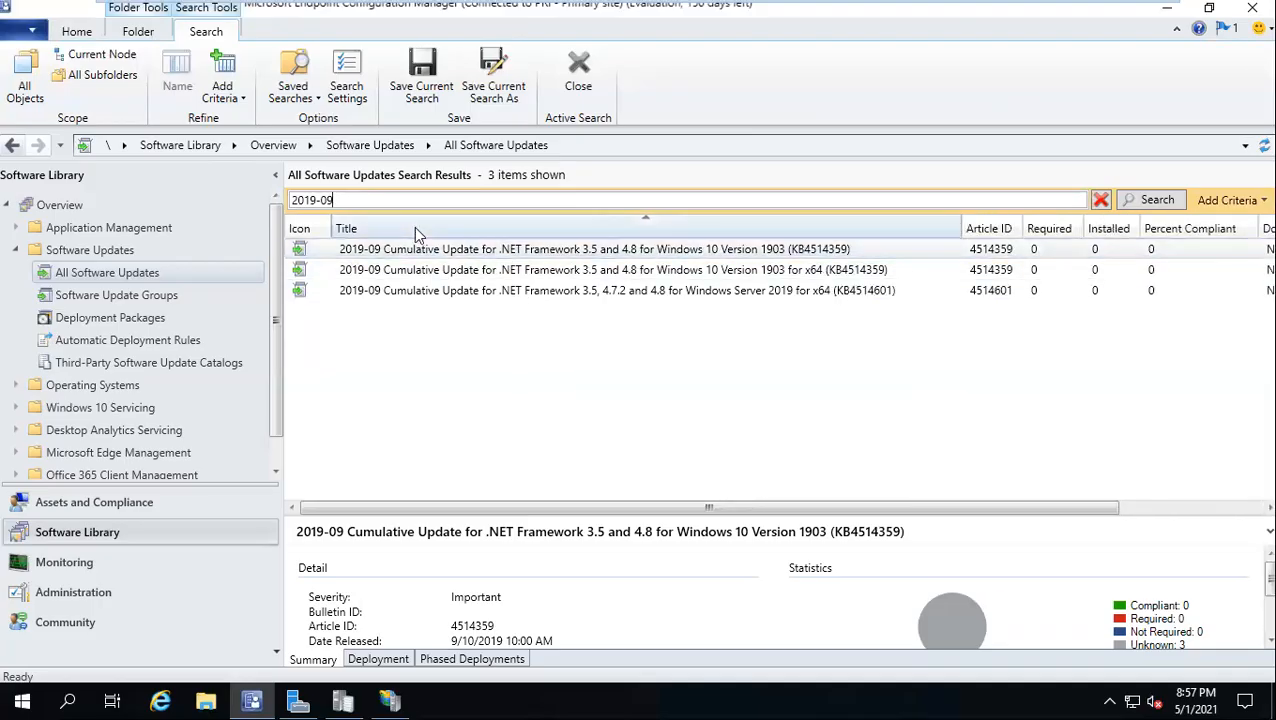
Search all software updates for 2019-10
{"action": "key", "text": "BackSpace"}
{"action": "key", "text": "BackSpace"}
{"action": "key", "text": "BackSpace"}
{"action": "type", "text": "-10"}
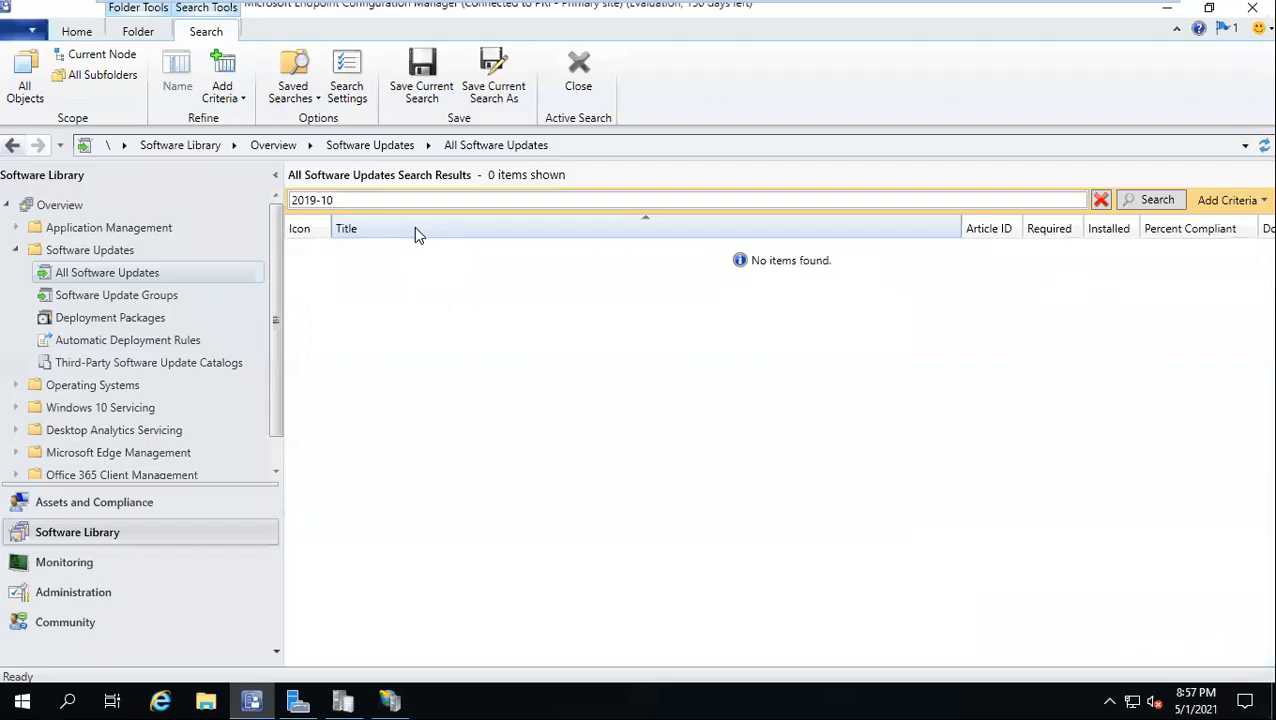
Search all software updates for 2020-01
{"action": "key", "text": "BackSpace"}
{"action": "key", "text": "BackSpace"}
{"action": "key", "text": "BackSpace"}
{"action": "key", "text": "BackSpace"}
{"action": "key", "text": "BackSpace"}
{"action": "key", "text": "BackSpace"}
{"action": "key", "text": "BackSpace"}
{"action": "type", "text": "2020-01"}
{"action": "key", "text": "Return"}
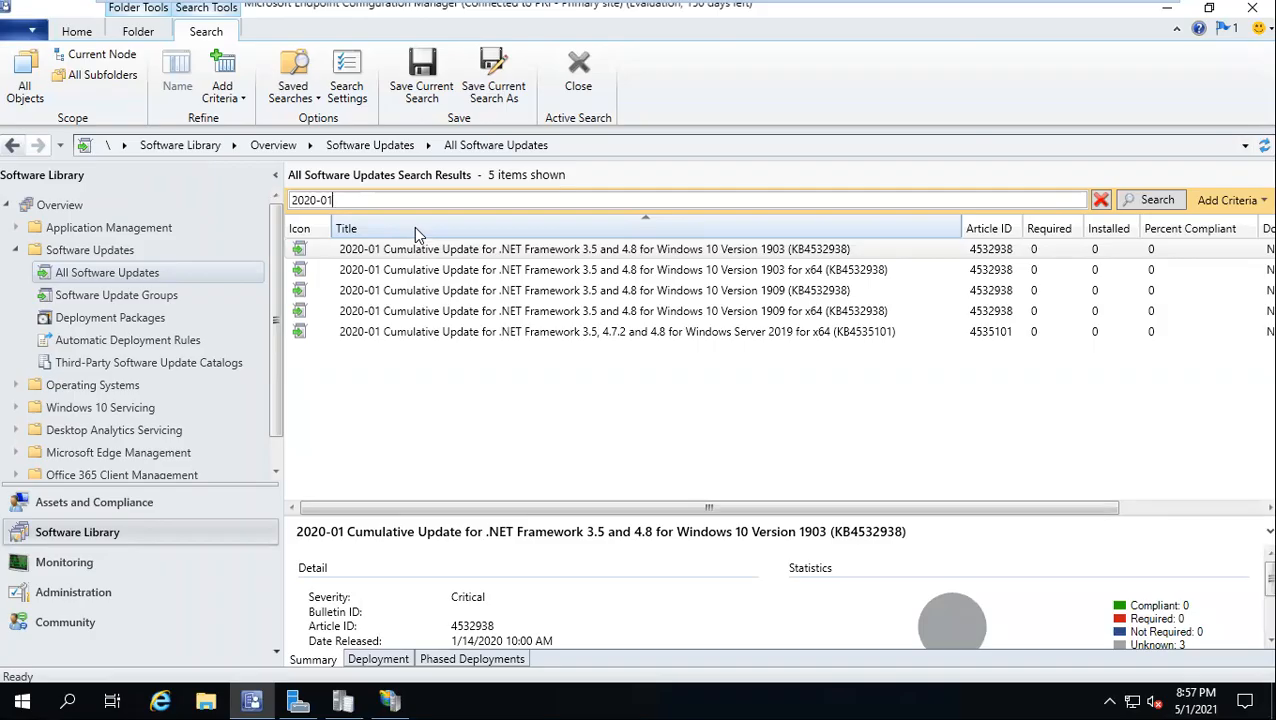
Search all software updates for 2020-09
{"action": "key", "text": "BackSpace"}
{"action": "type", "text": "9"}
{"action": "key", "text": "Return"}
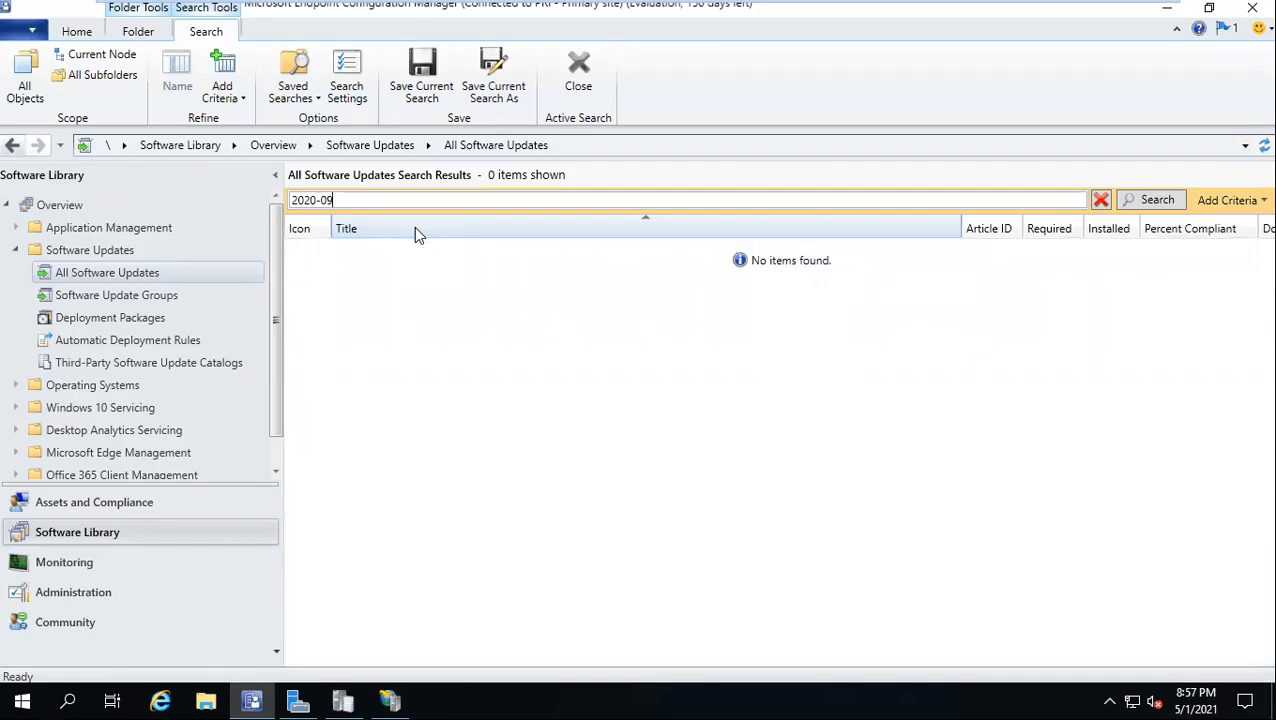
Search all software updates for 2020-10
{"action": "key", "text": "BackSpace"}
{"action": "key", "text": "BackSpace"}
{"action": "type", "text": "10"}
{"action": "key", "text": "Return"}
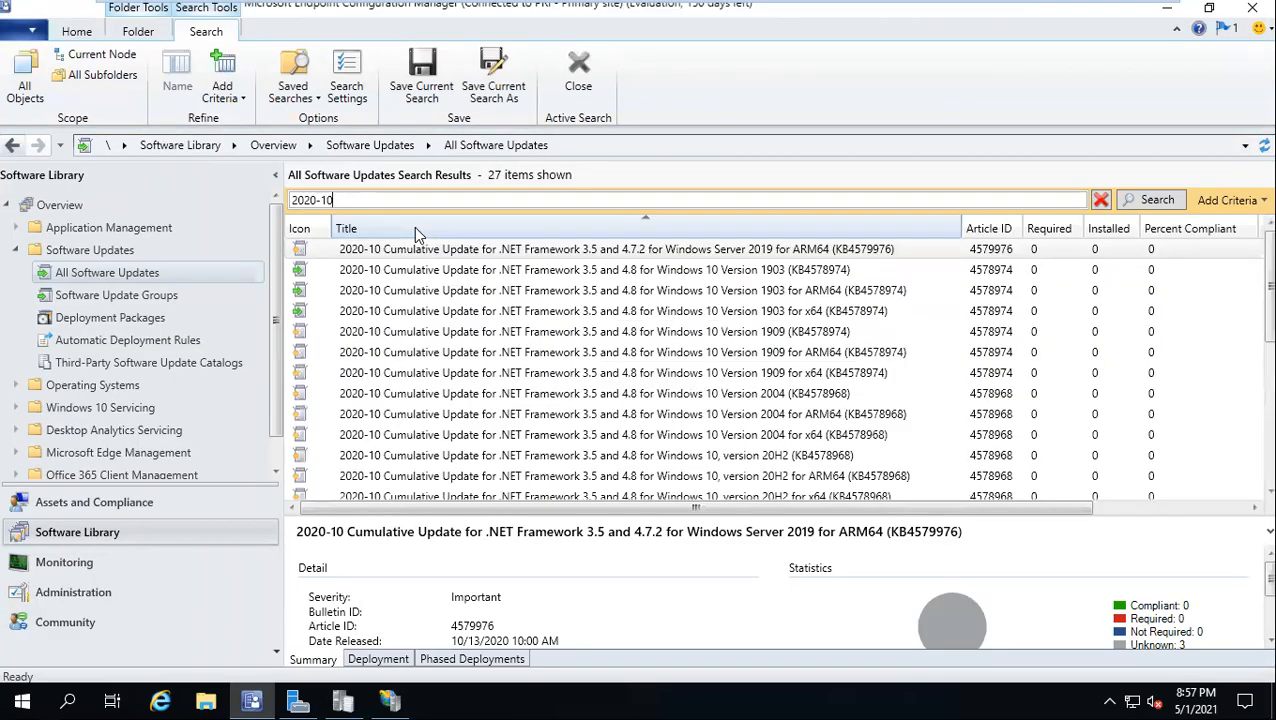
Examine the .NET Framework cumulative updates and the Adobe Flash Player security updates among the 2020-10 search results
{"action": "scroll", "coordinate": [480, 347], "scroll_direction": "down", "scroll_amount": 3}
{"action": "scroll", "coordinate": [480, 347], "scroll_direction": "up", "scroll_amount": 3}
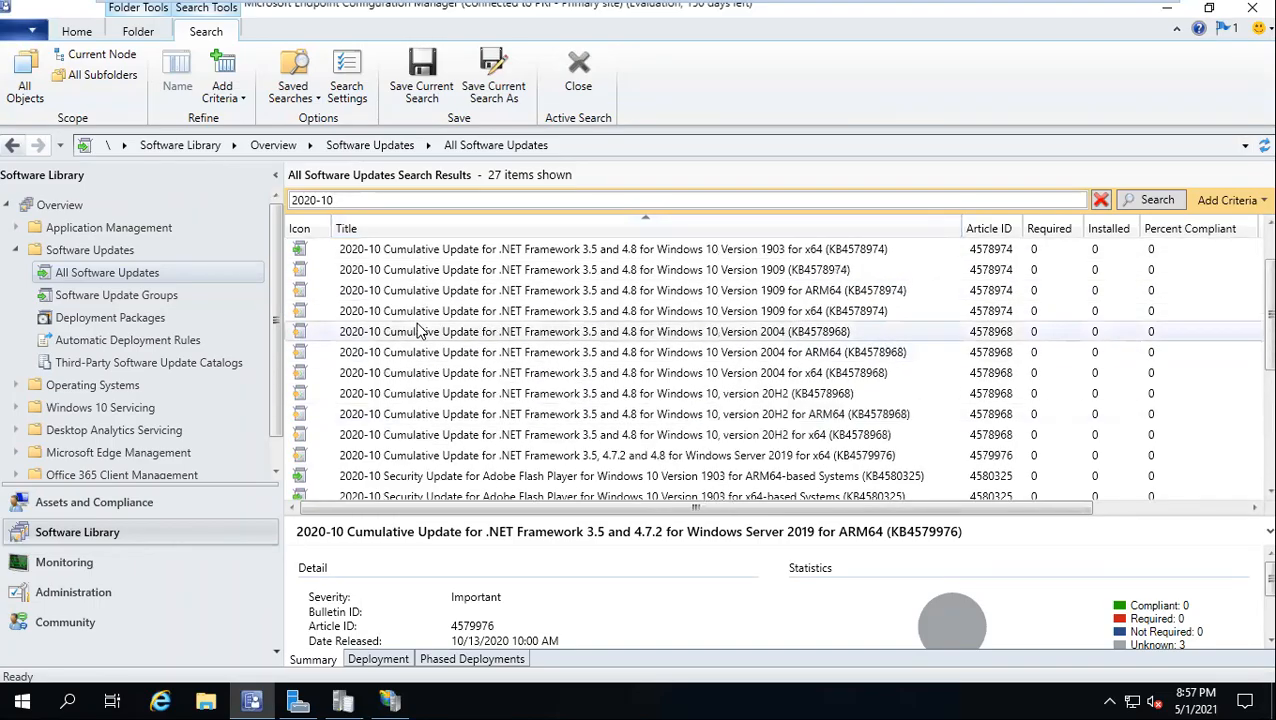
{"action": "scroll", "coordinate": [425, 310], "scroll_direction": "down", "scroll_amount": 5}
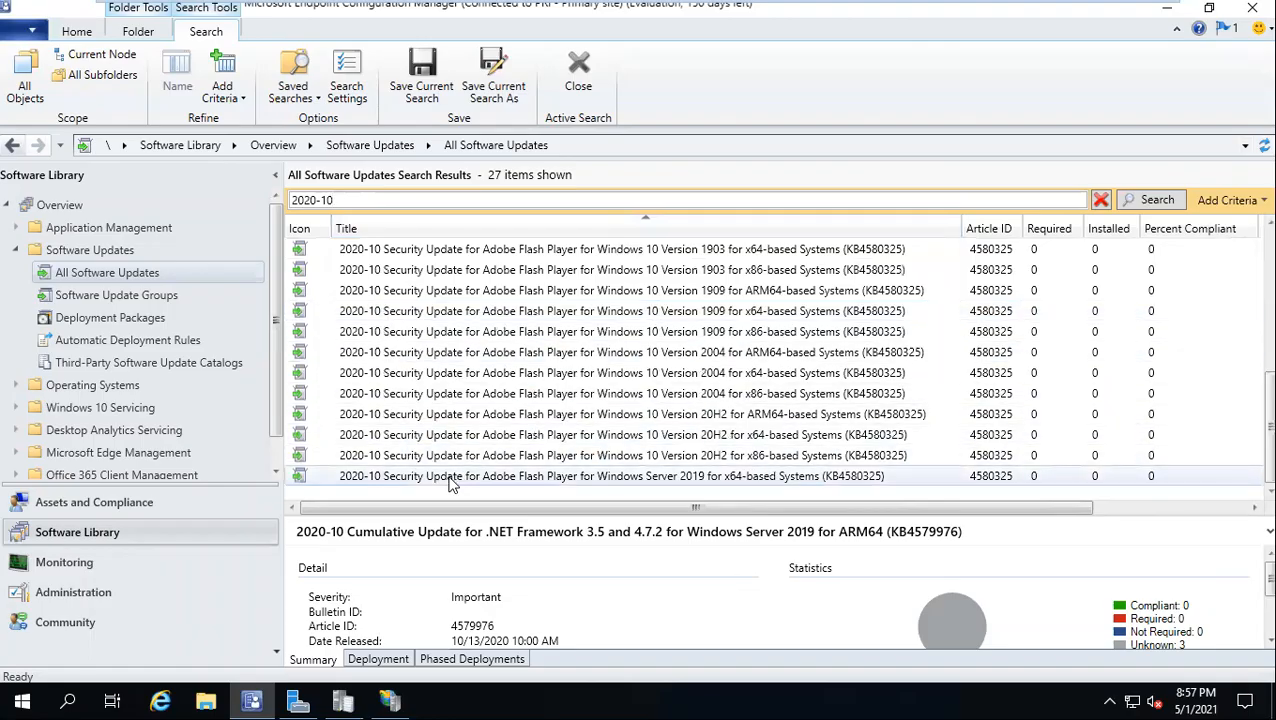
{"action": "left_click", "coordinate": [500, 477]}
{"action": "left_click", "coordinate": [598, 458]}
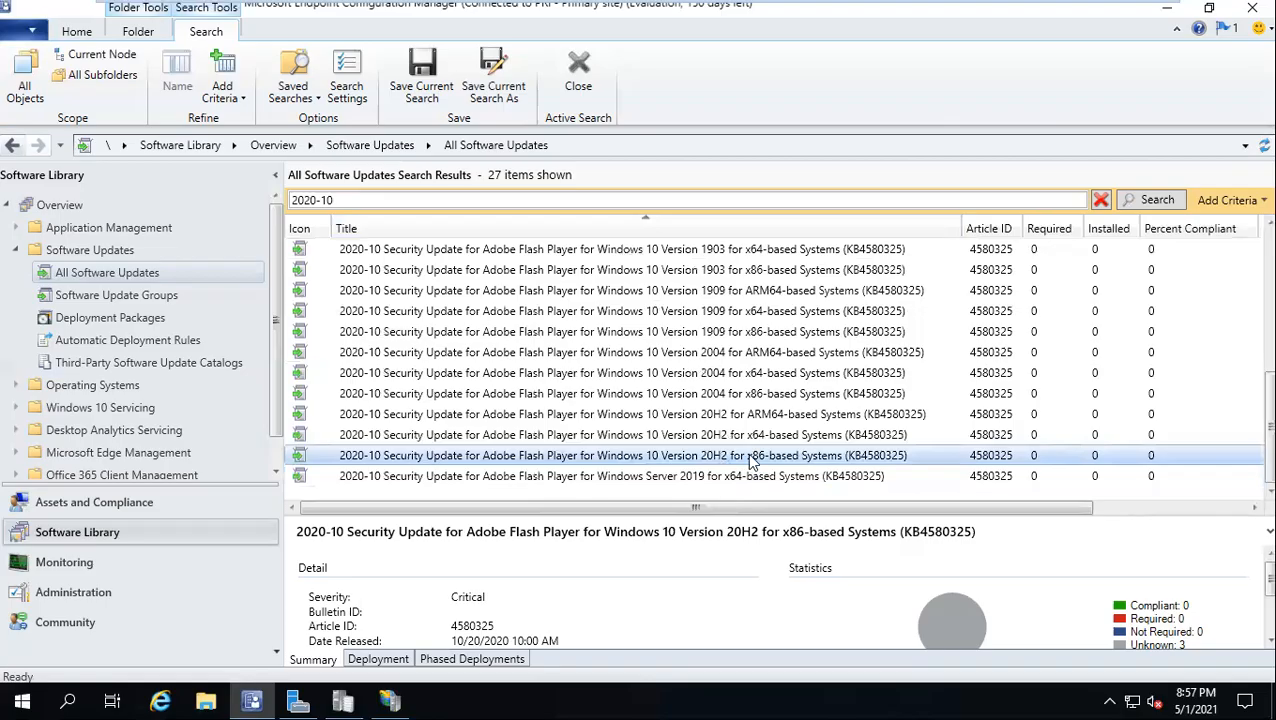
{"action": "scroll", "coordinate": [752, 466], "scroll_direction": "up", "scroll_amount": 4}
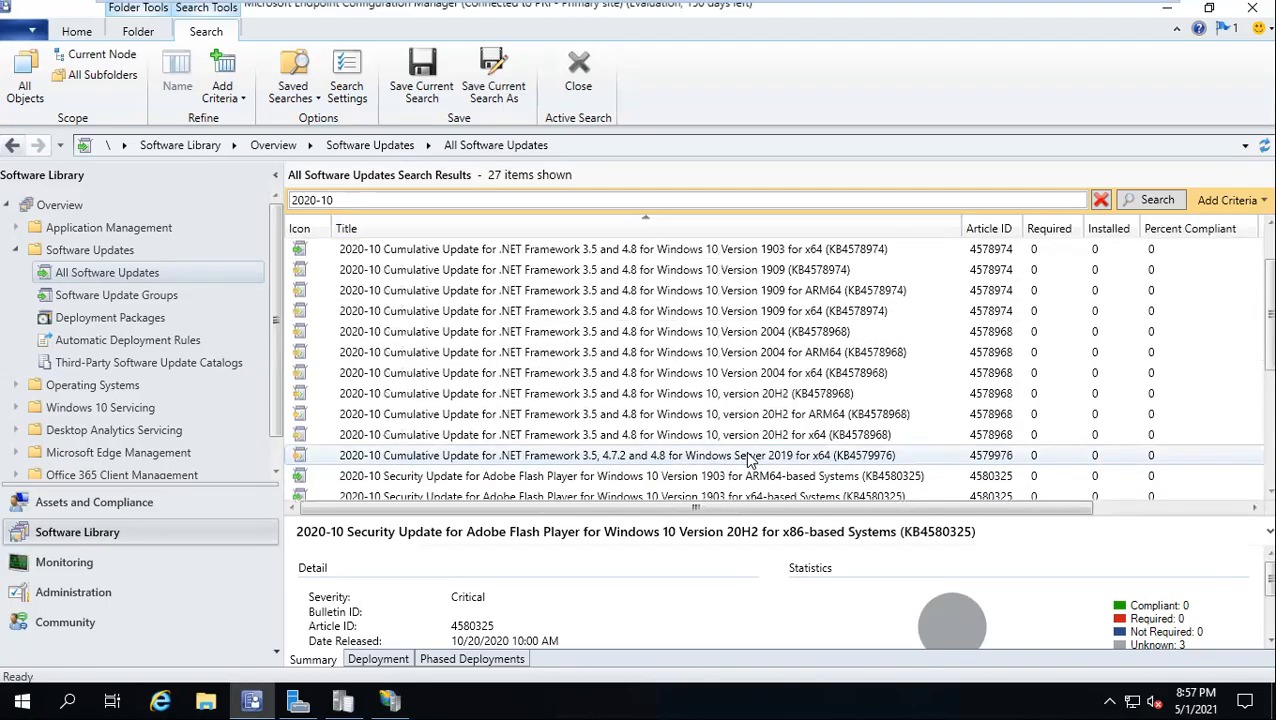
{"action": "scroll", "coordinate": [576, 372], "scroll_direction": "down", "scroll_amount": 1}
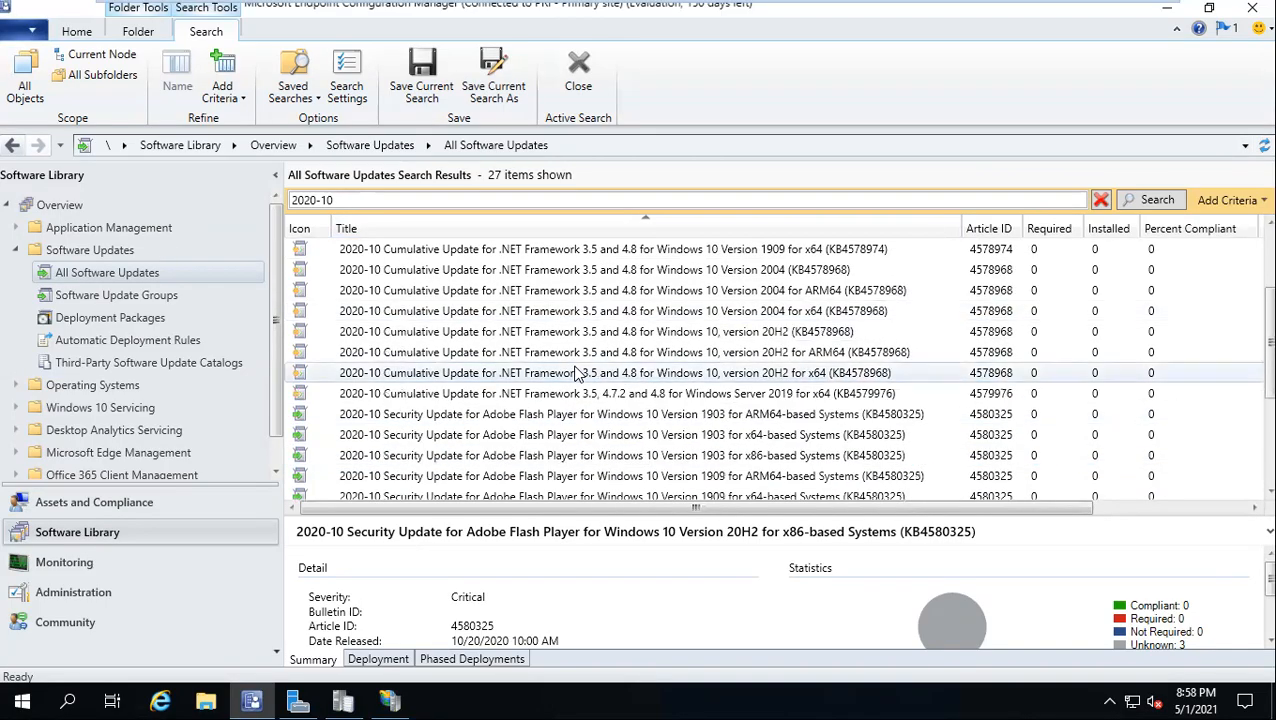
{"action": "scroll", "coordinate": [576, 372], "scroll_direction": "up", "scroll_amount": 2}
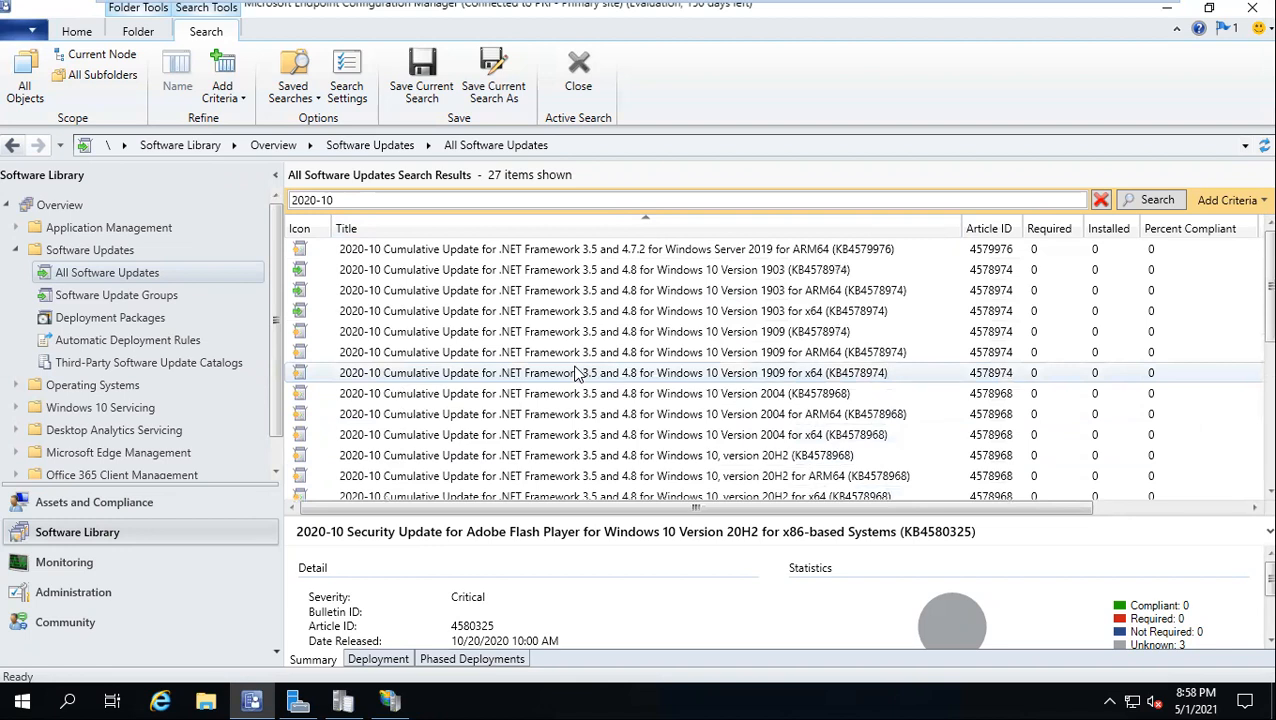
{"action": "scroll", "coordinate": [576, 372], "scroll_direction": "down", "scroll_amount": 5}
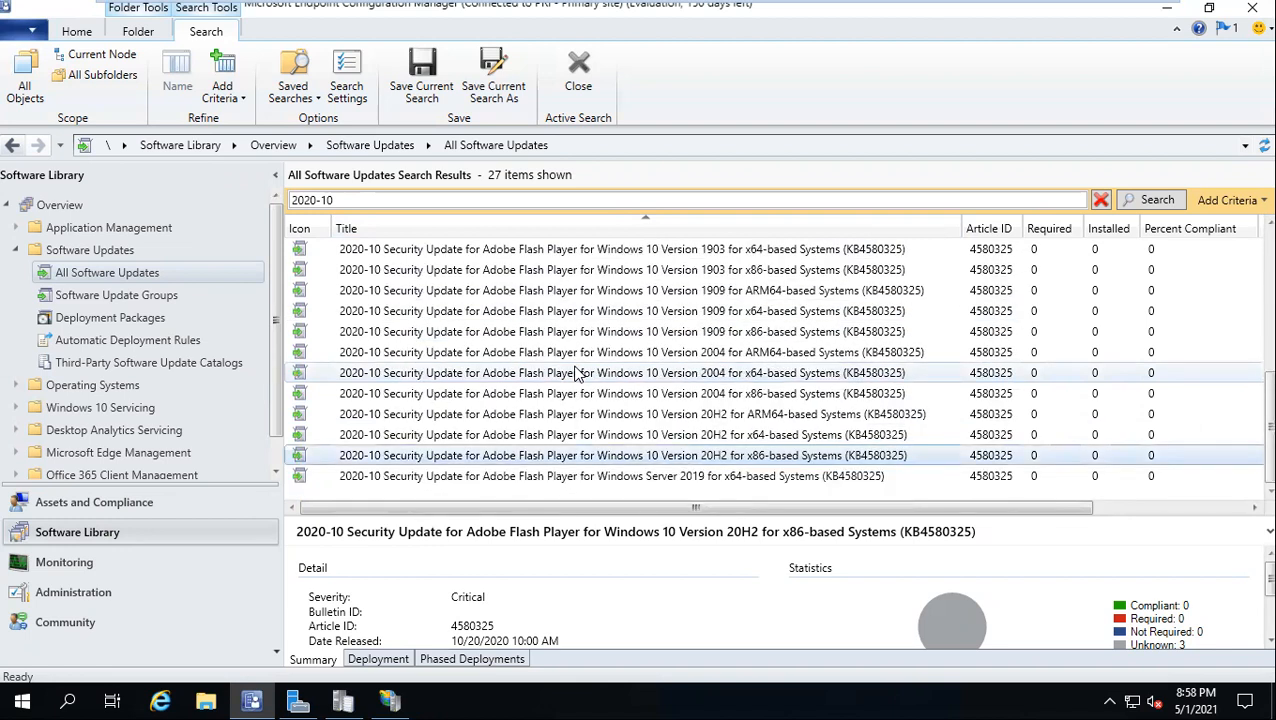
{"action": "scroll", "coordinate": [576, 372], "scroll_direction": "up", "scroll_amount": 5}
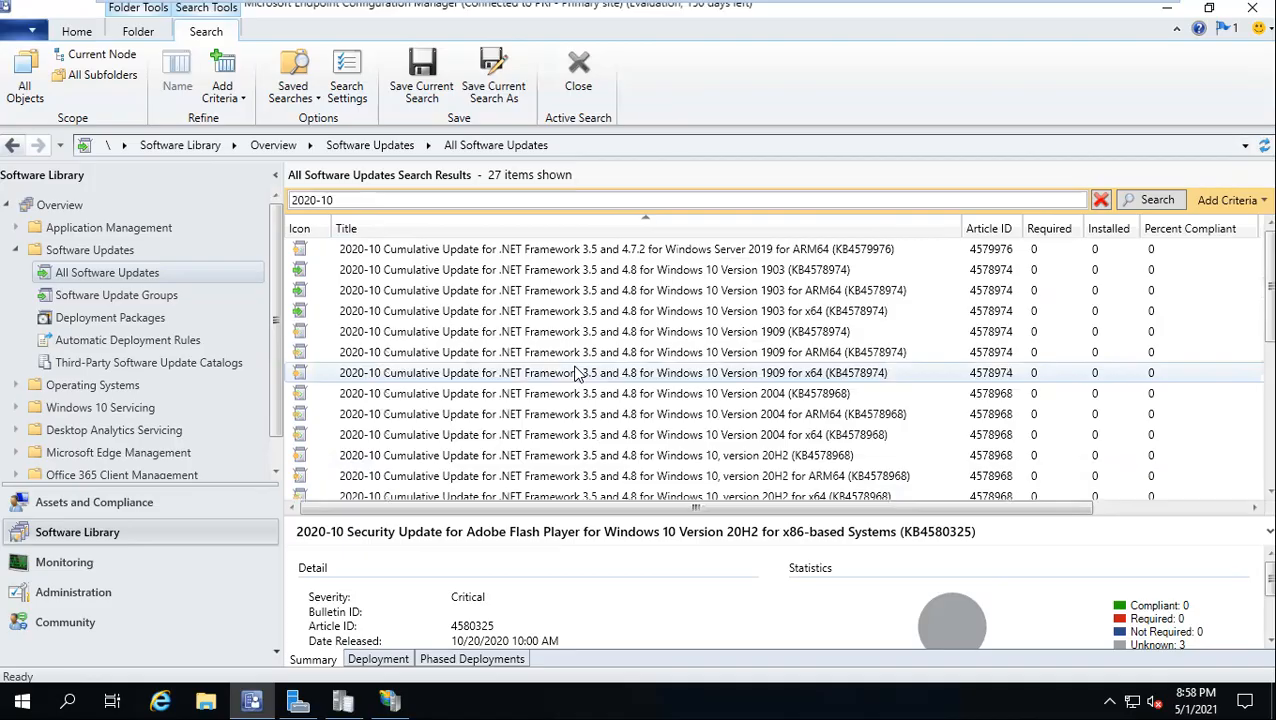
Look over the 2020-10 updates once more and replace the search with 2021-01
{"action": "left_click_drag", "start_coordinate": [333, 200], "coordinate": [249, 197]}
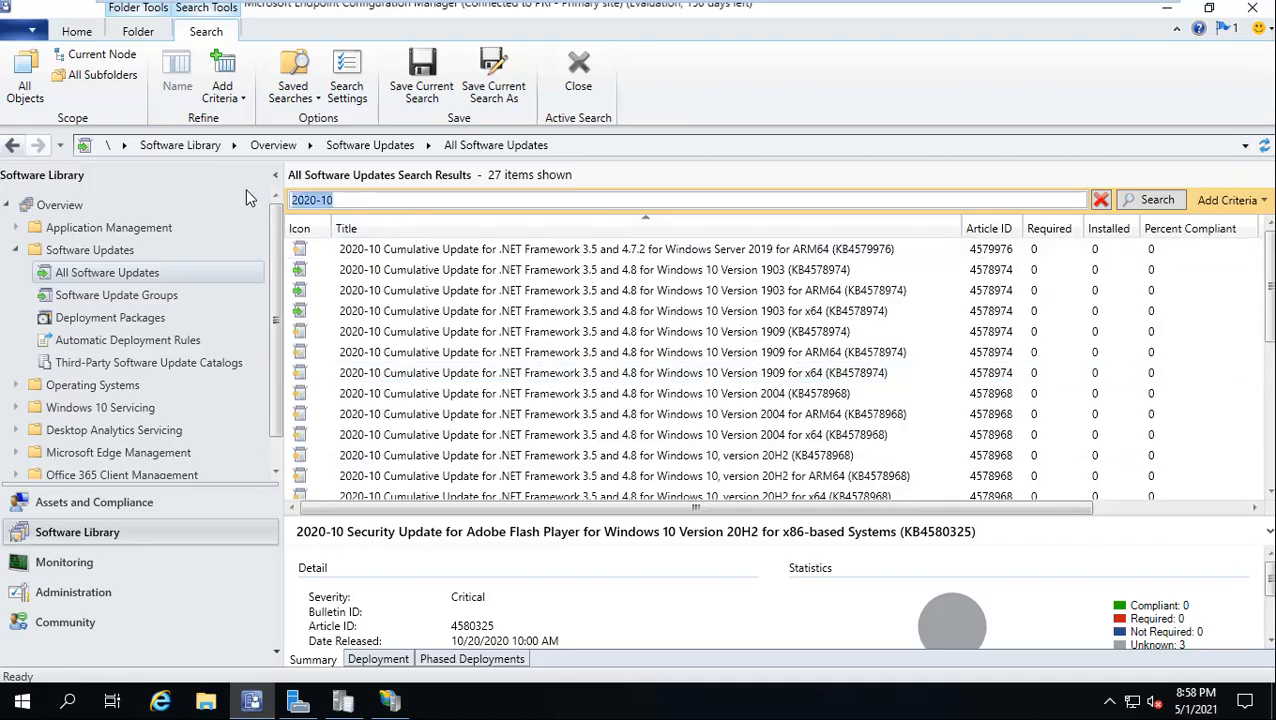
{"action": "type", "text": "20"}
{"action": "left_click", "coordinate": [543, 292]}
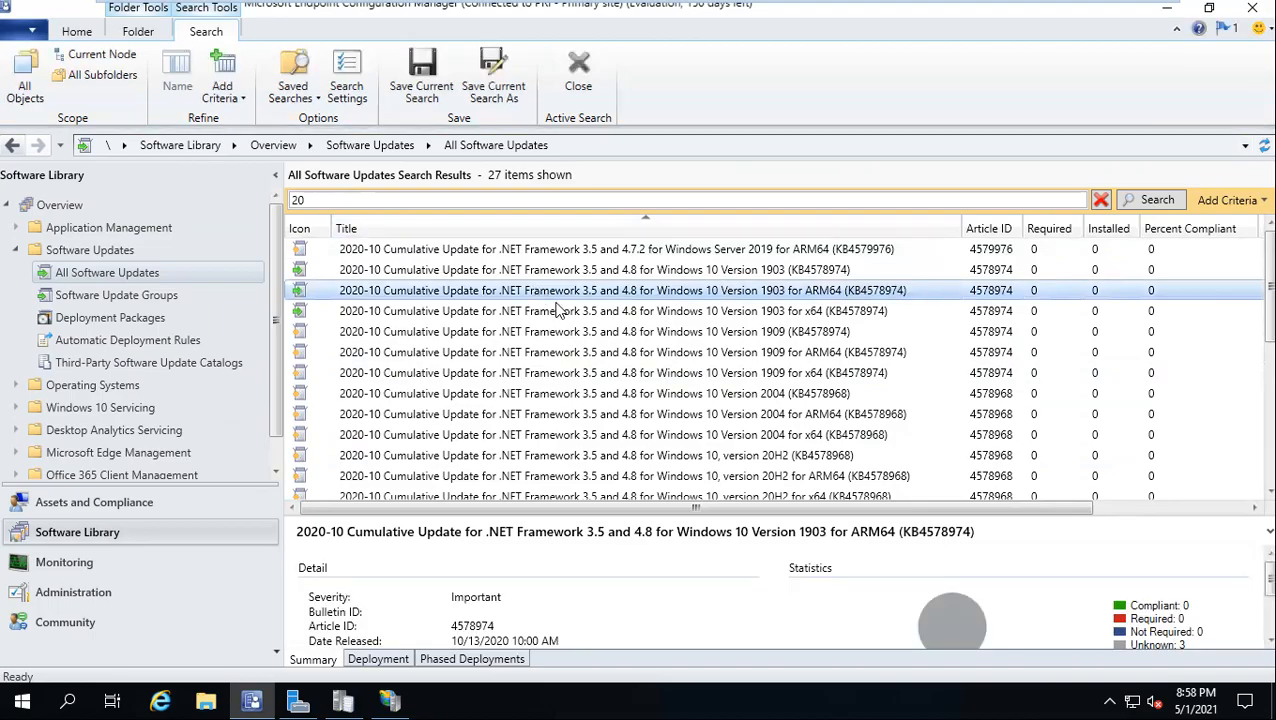
{"action": "scroll", "coordinate": [560, 311], "scroll_direction": "down", "scroll_amount": 4}
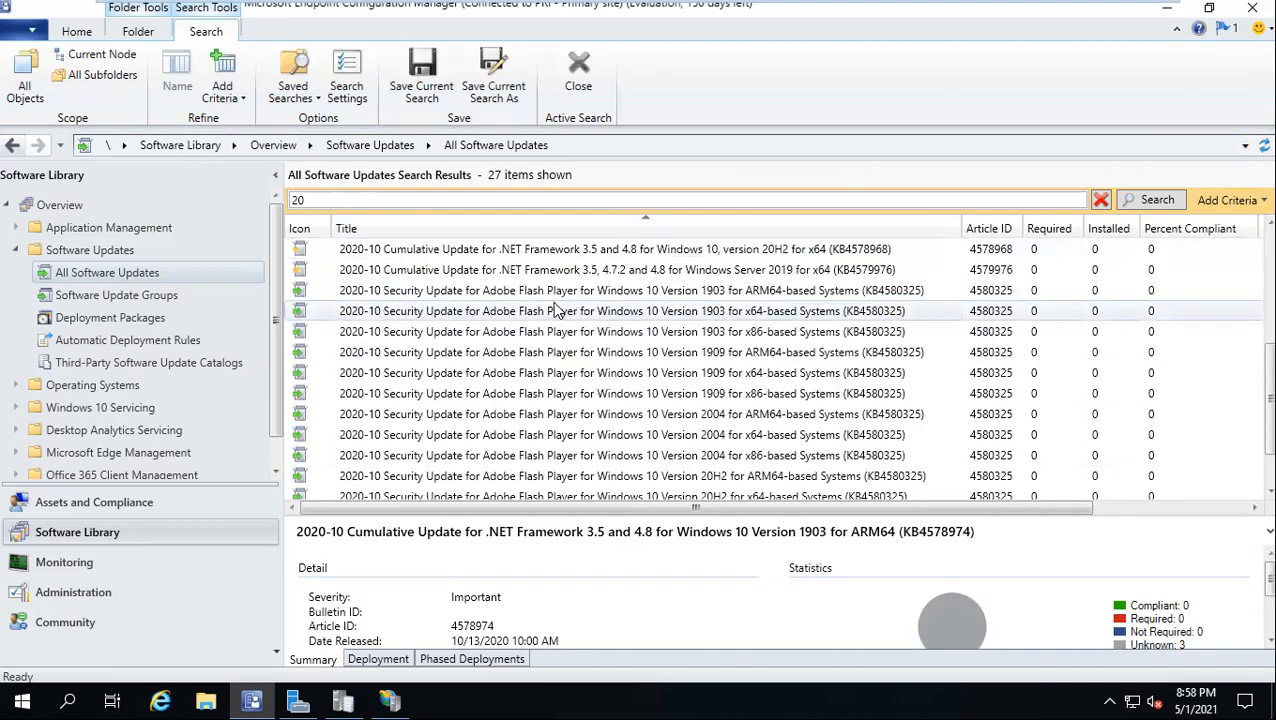
{"action": "left_click", "coordinate": [475, 313]}
{"action": "scroll", "coordinate": [580, 332], "scroll_direction": "down", "scroll_amount": 1}
{"action": "scroll", "coordinate": [585, 340], "scroll_direction": "up", "scroll_amount": 5}
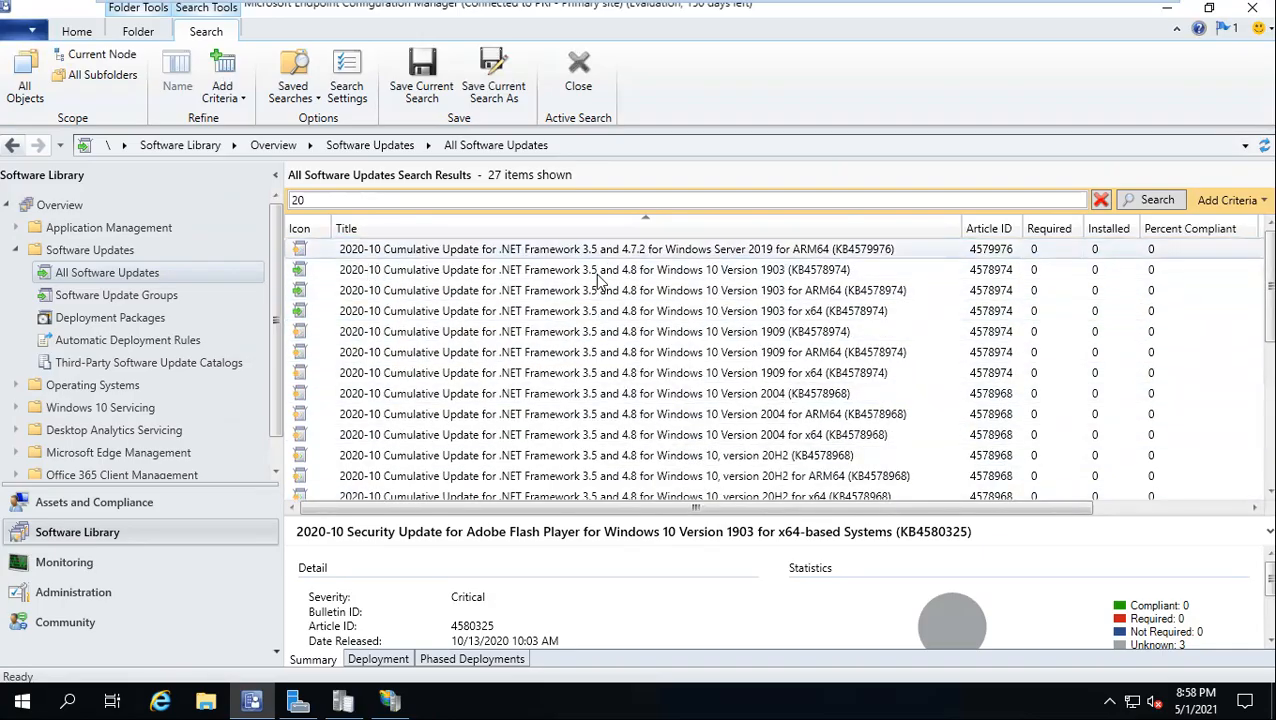
{"action": "scroll", "coordinate": [583, 318], "scroll_direction": "down", "scroll_amount": 5}
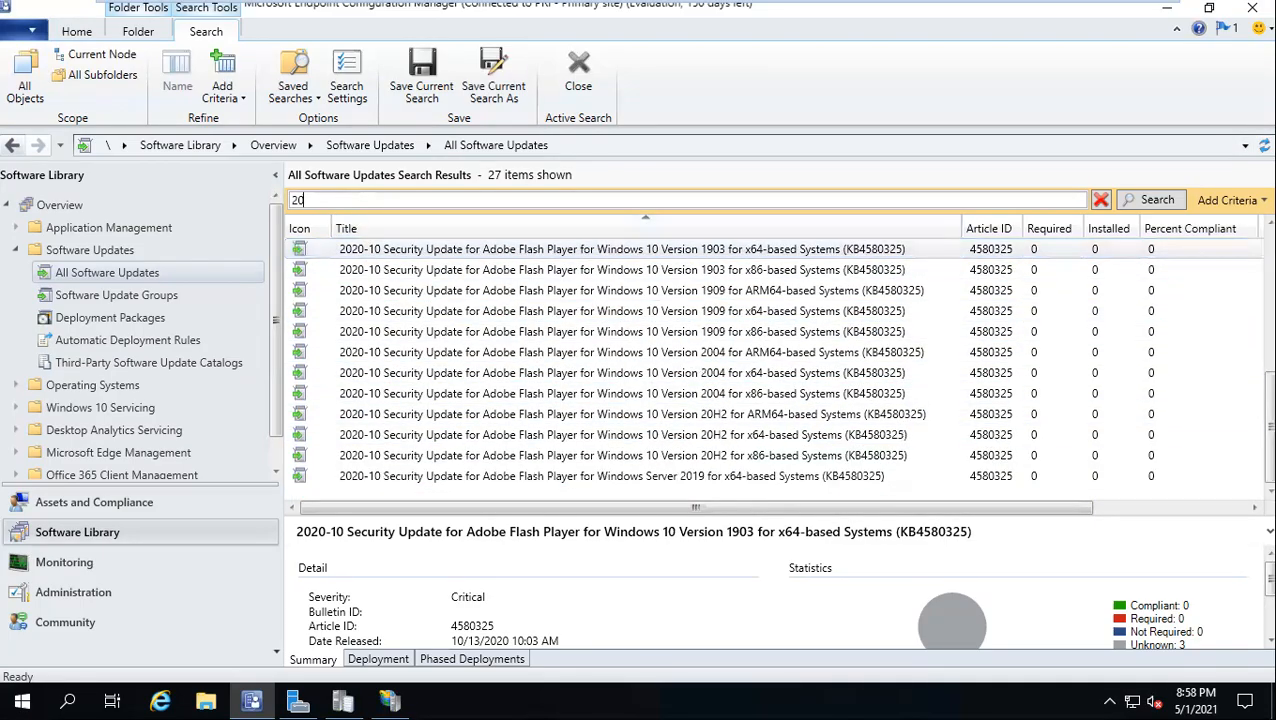
{"action": "type", "text": "21-01"}
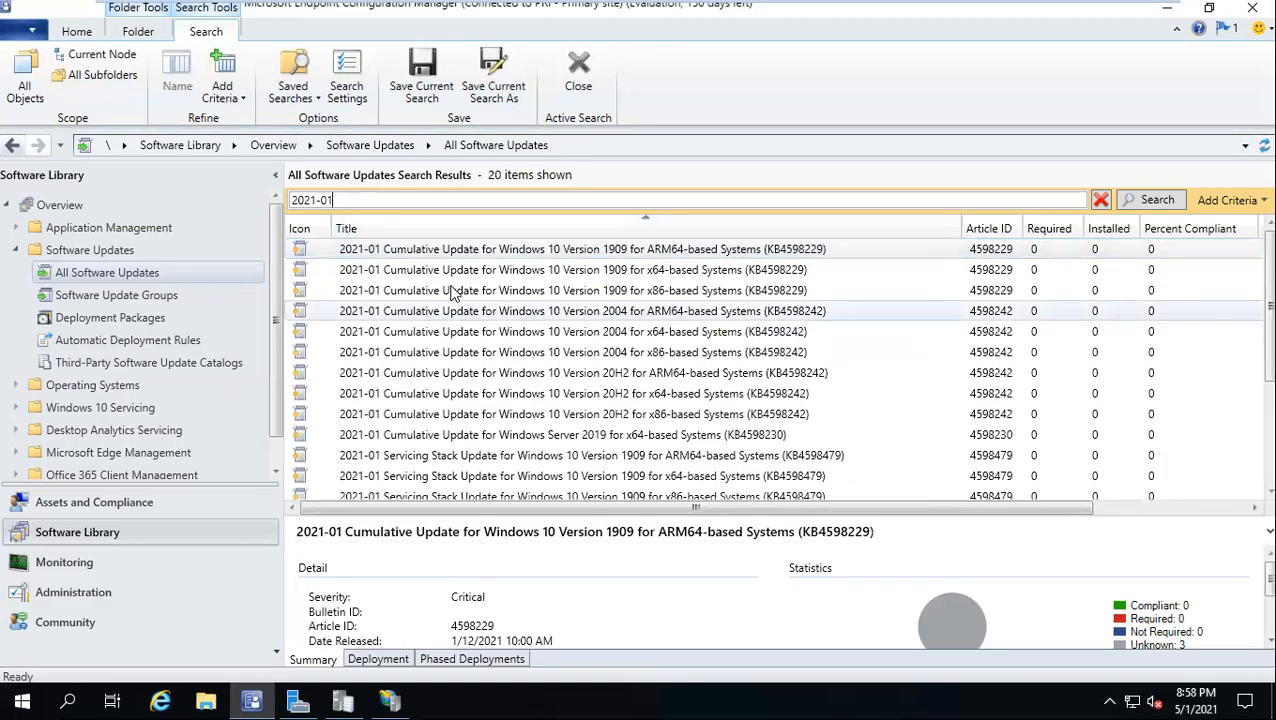
Try selecting the 2021-01 cumulative updates for Windows 10 1909 x64, 1909 x86 and 2004 ARM64 together
{"action": "left_click", "coordinate": [690, 278]}
{"action": "scroll", "coordinate": [690, 280], "scroll_direction": "down", "scroll_amount": 3}
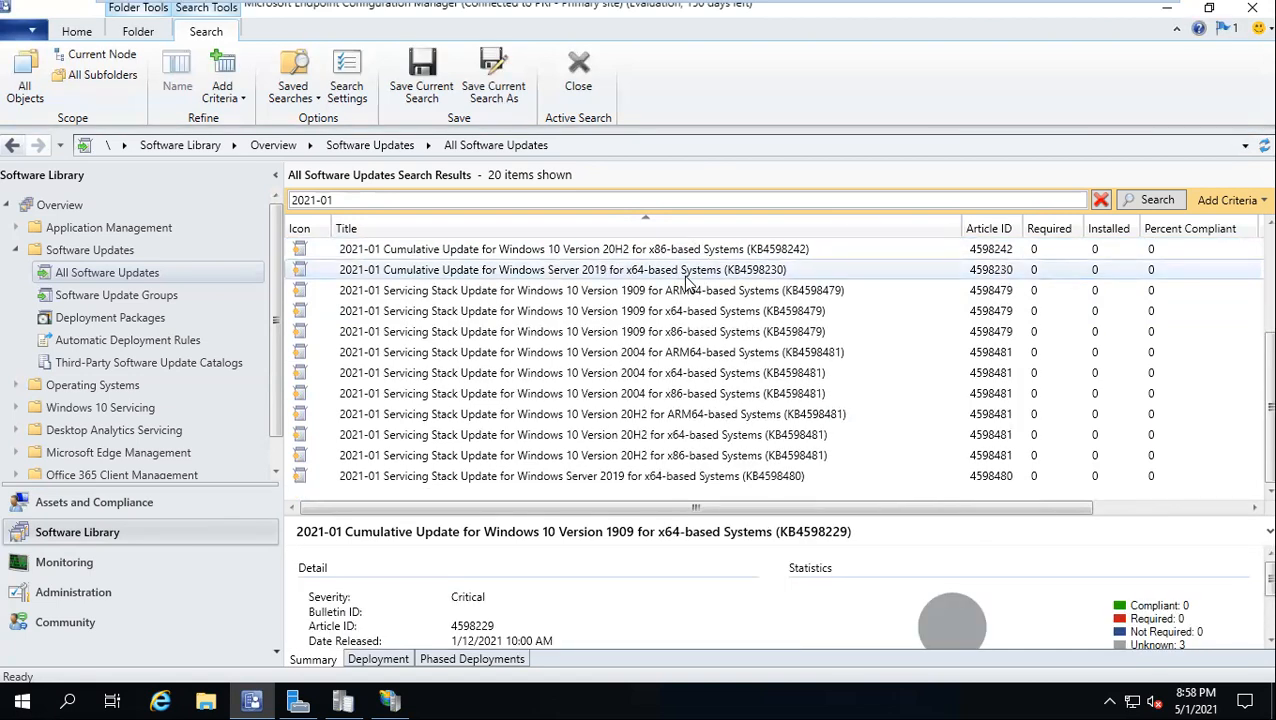
{"action": "scroll", "coordinate": [688, 283], "scroll_direction": "up", "scroll_amount": 3}
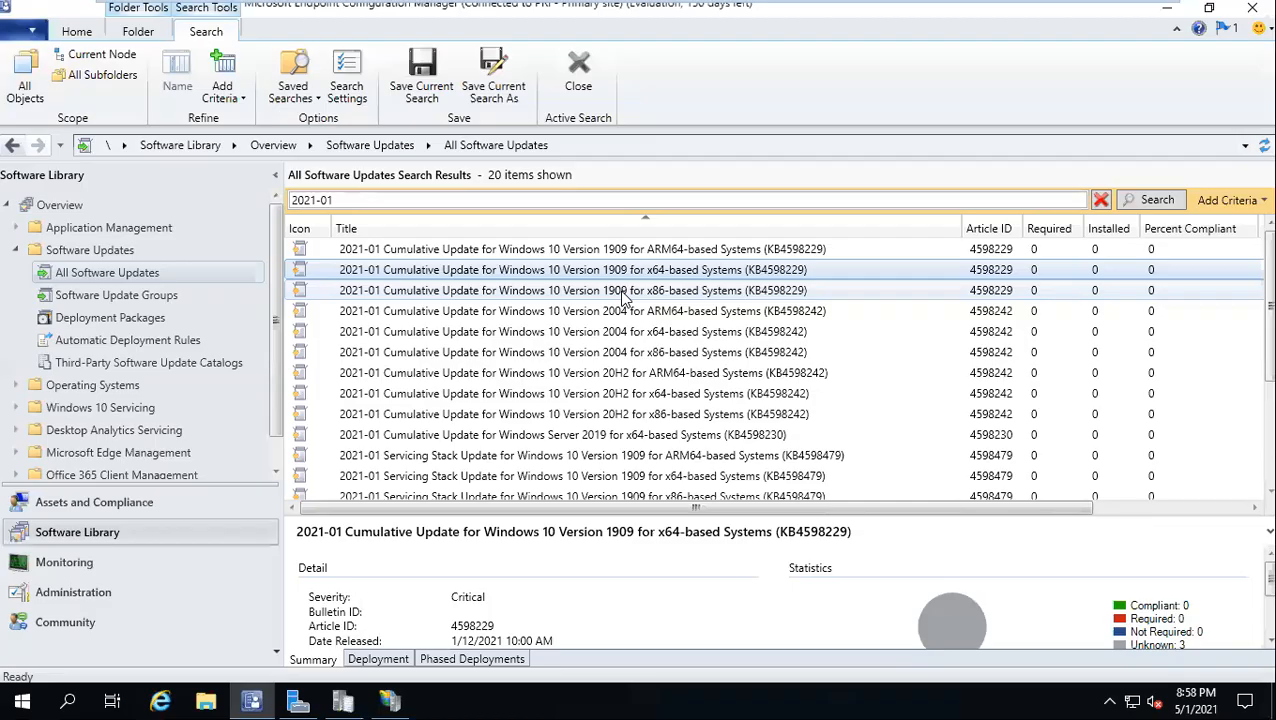
{"action": "left_click", "coordinate": [624, 290], "text": "ctrl"}
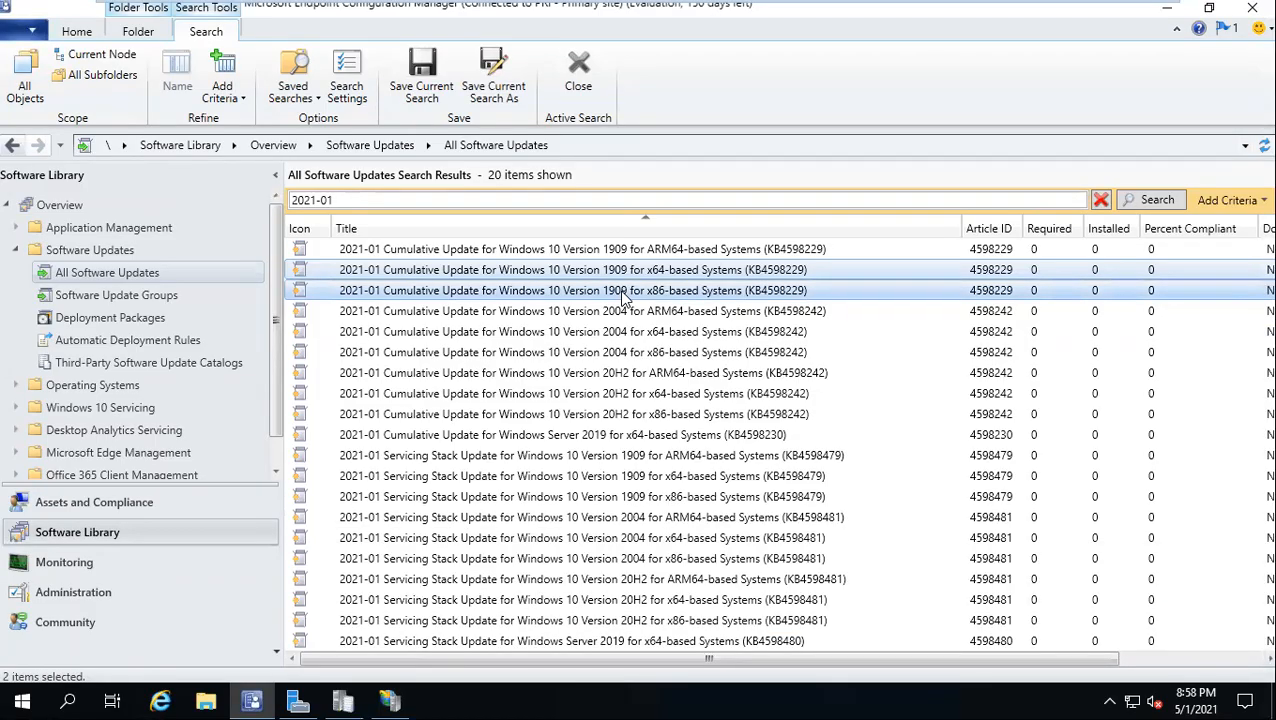
{"action": "left_click", "coordinate": [622, 311], "text": "ctrl"}
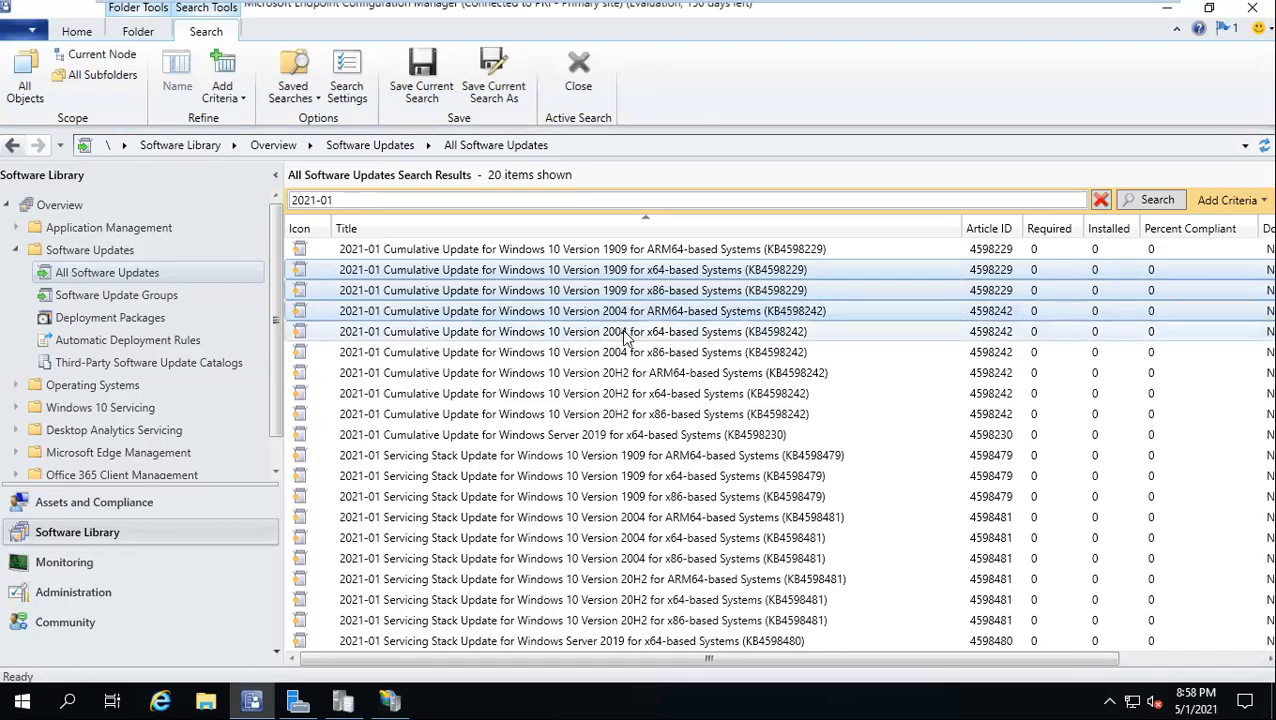
Examine the 2021-01 cumulative and servicing stack updates for the different Windows 10 versions and architectures
{"action": "left_click", "coordinate": [593, 355]}
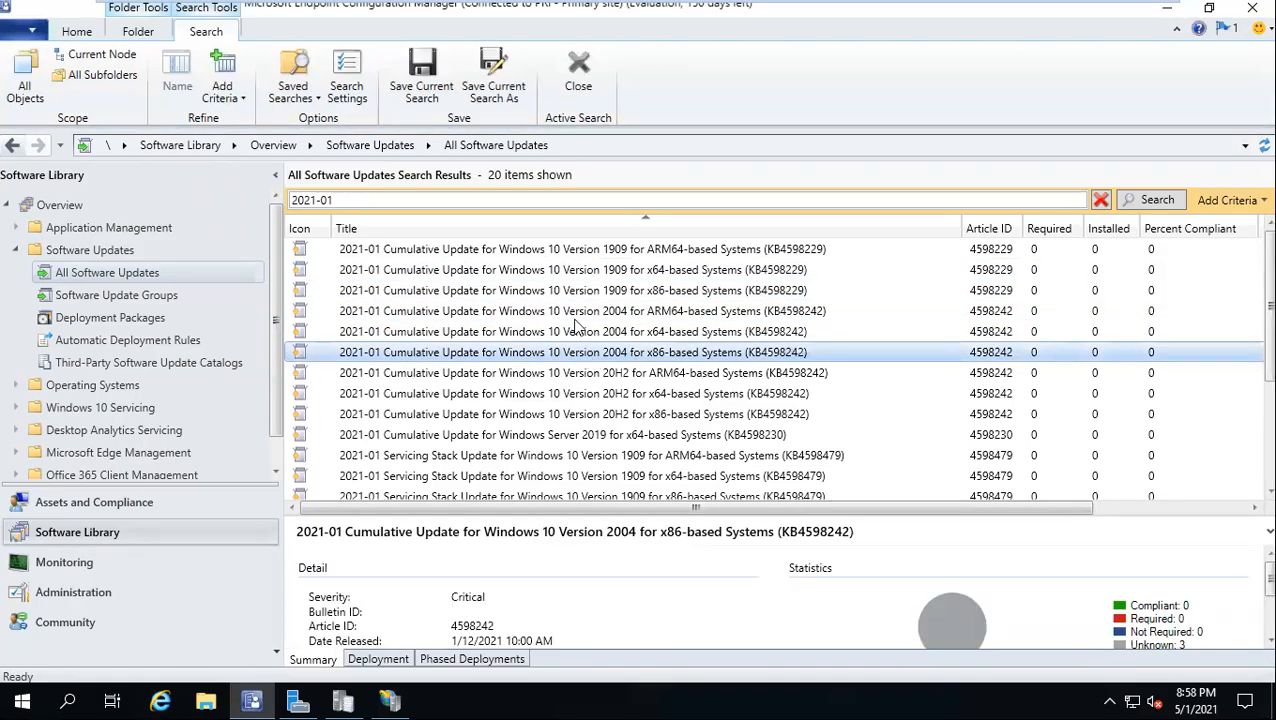
{"action": "left_click", "coordinate": [560, 270]}
{"action": "scroll", "coordinate": [478, 410], "scroll_direction": "down", "scroll_amount": 1}
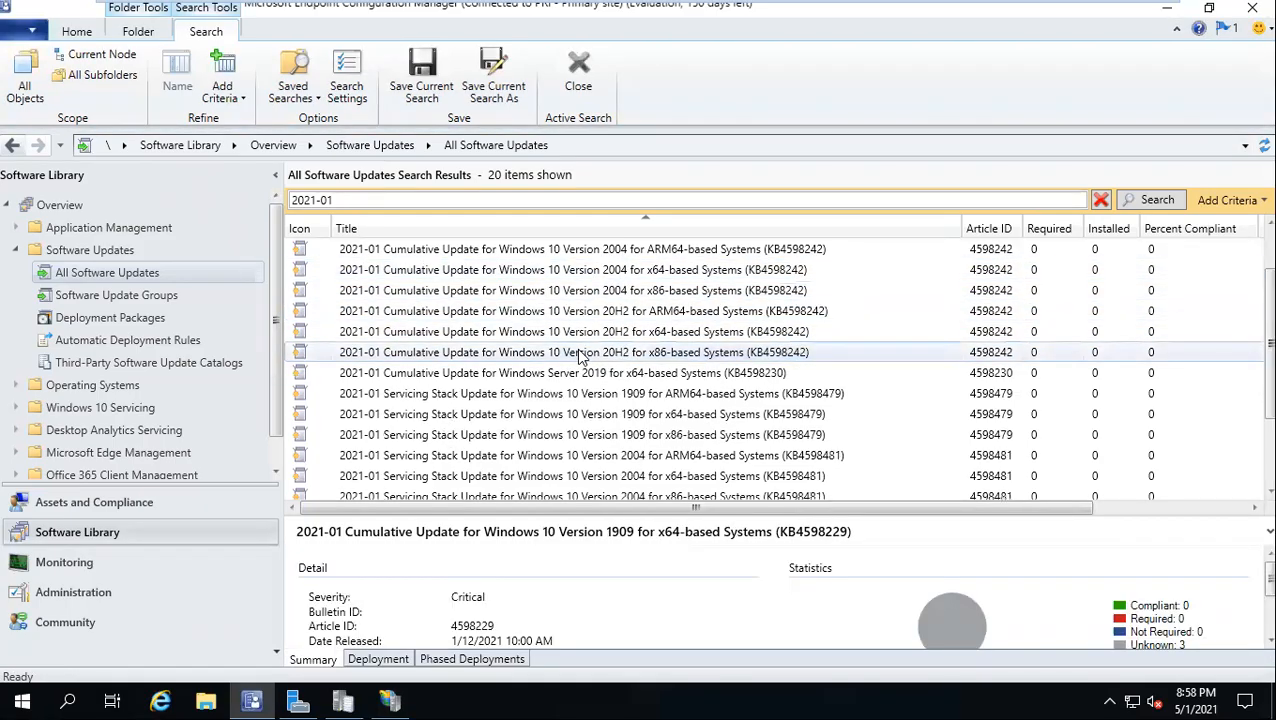
{"action": "left_click", "coordinate": [476, 402]}
{"action": "scroll", "coordinate": [478, 410], "scroll_direction": "down", "scroll_amount": 2}
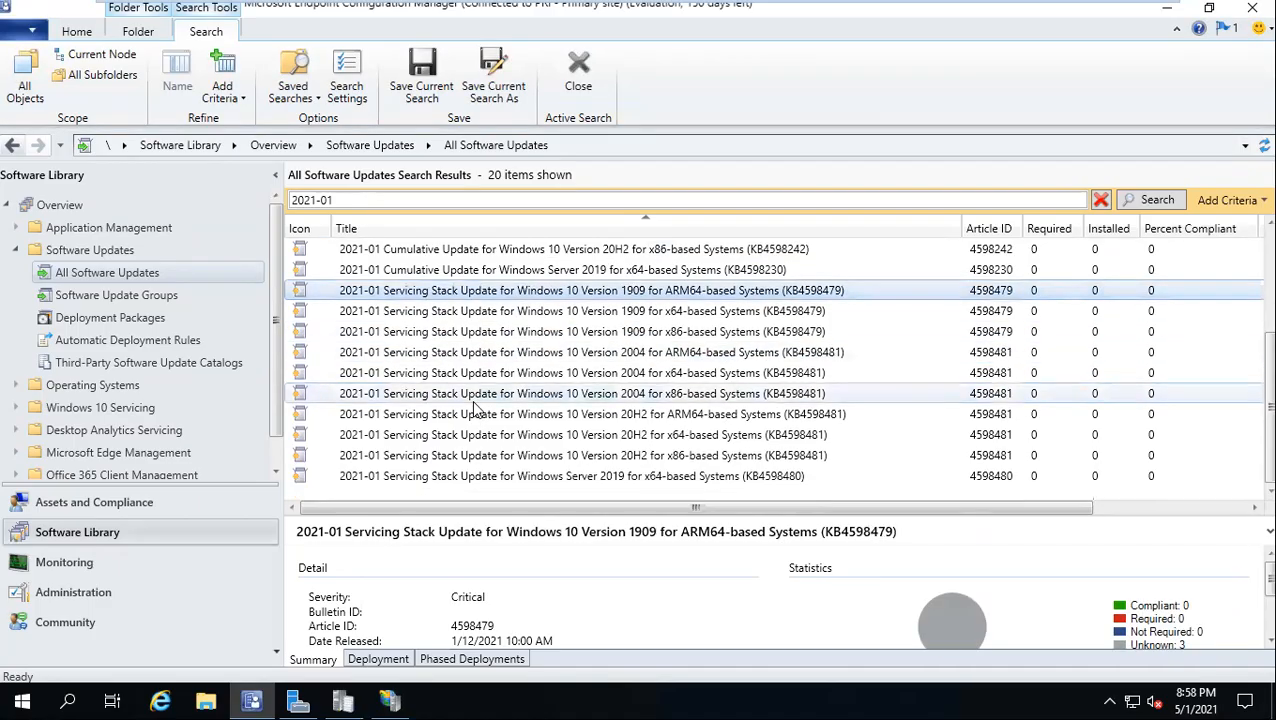
{"action": "scroll", "coordinate": [476, 410], "scroll_direction": "up", "scroll_amount": 3}
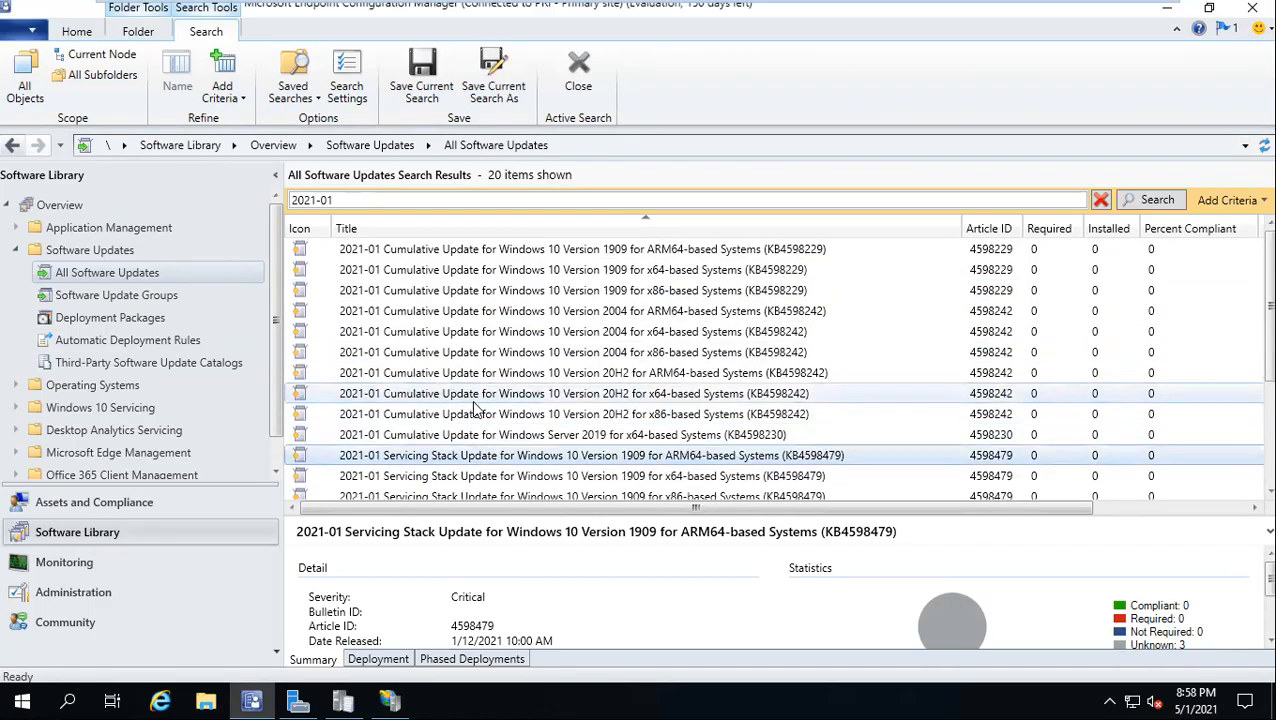
{"action": "left_click", "coordinate": [632, 314]}
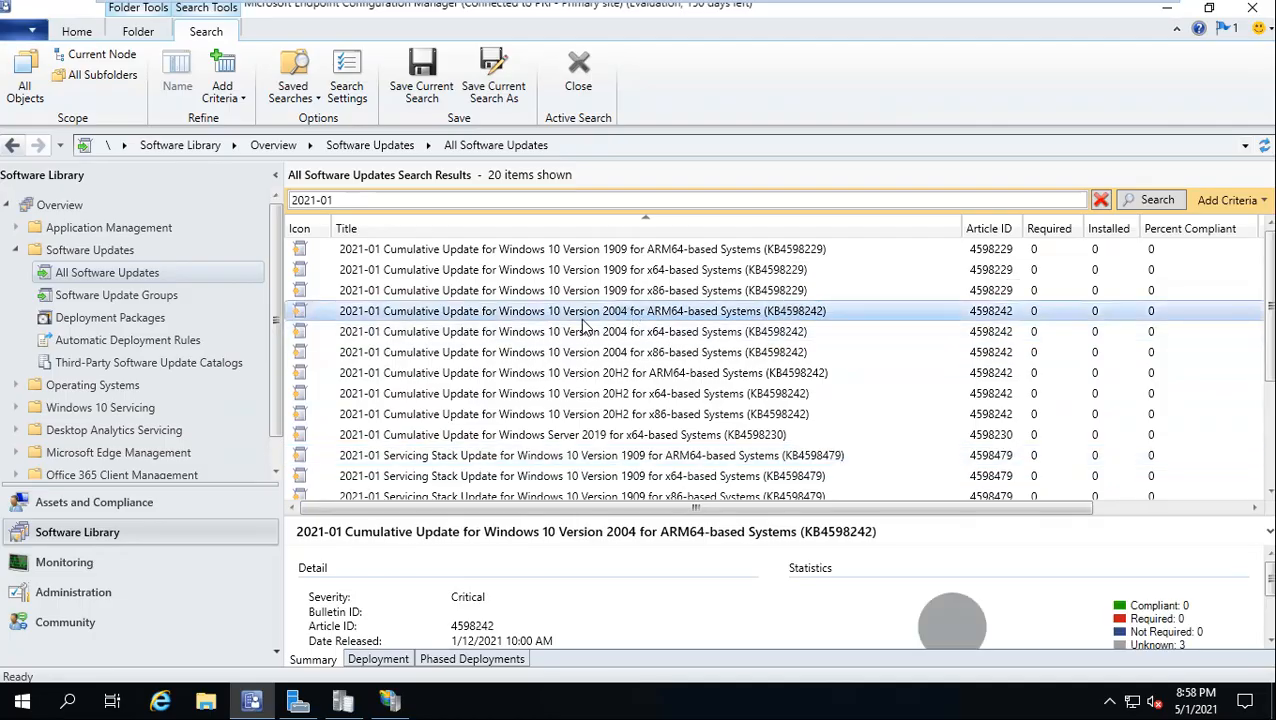
{"action": "left_click", "coordinate": [644, 332]}
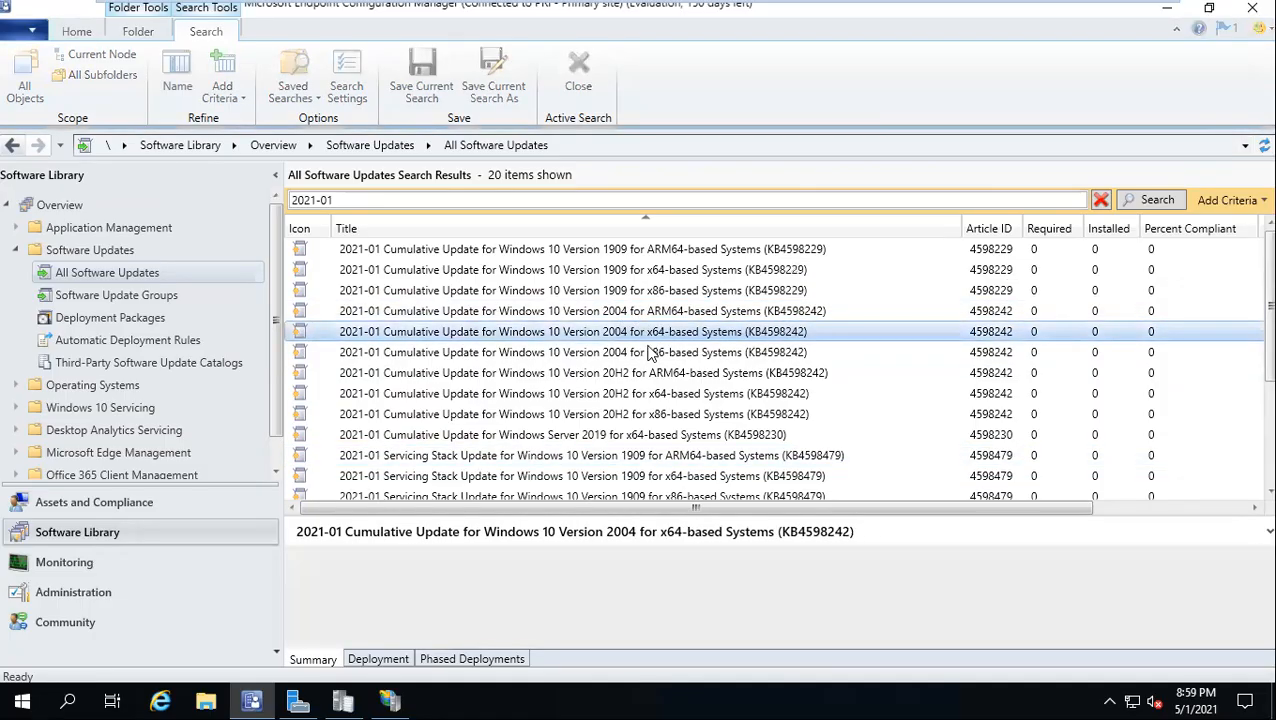
{"action": "left_click", "coordinate": [648, 354]}
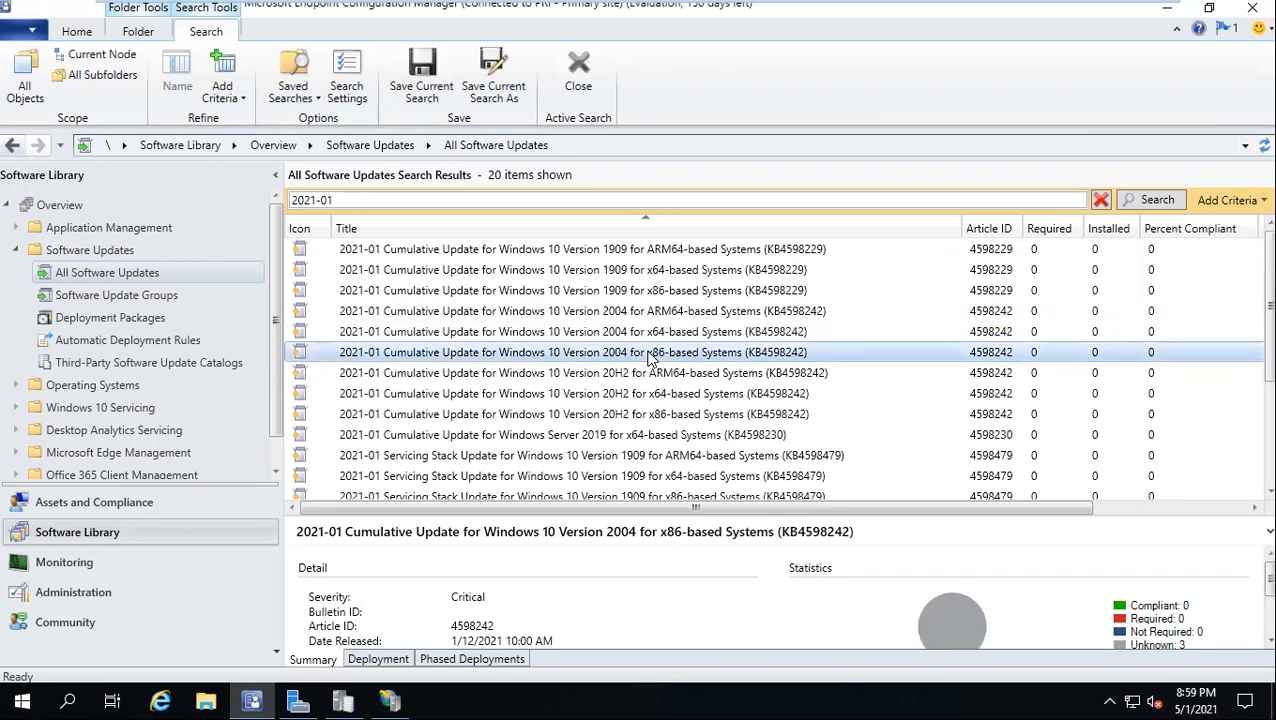
Select the 2021-01 cumulative update and the servicing stack update for Windows 10 Version 2004 x64-based systems
{"action": "left_click", "coordinate": [648, 334]}
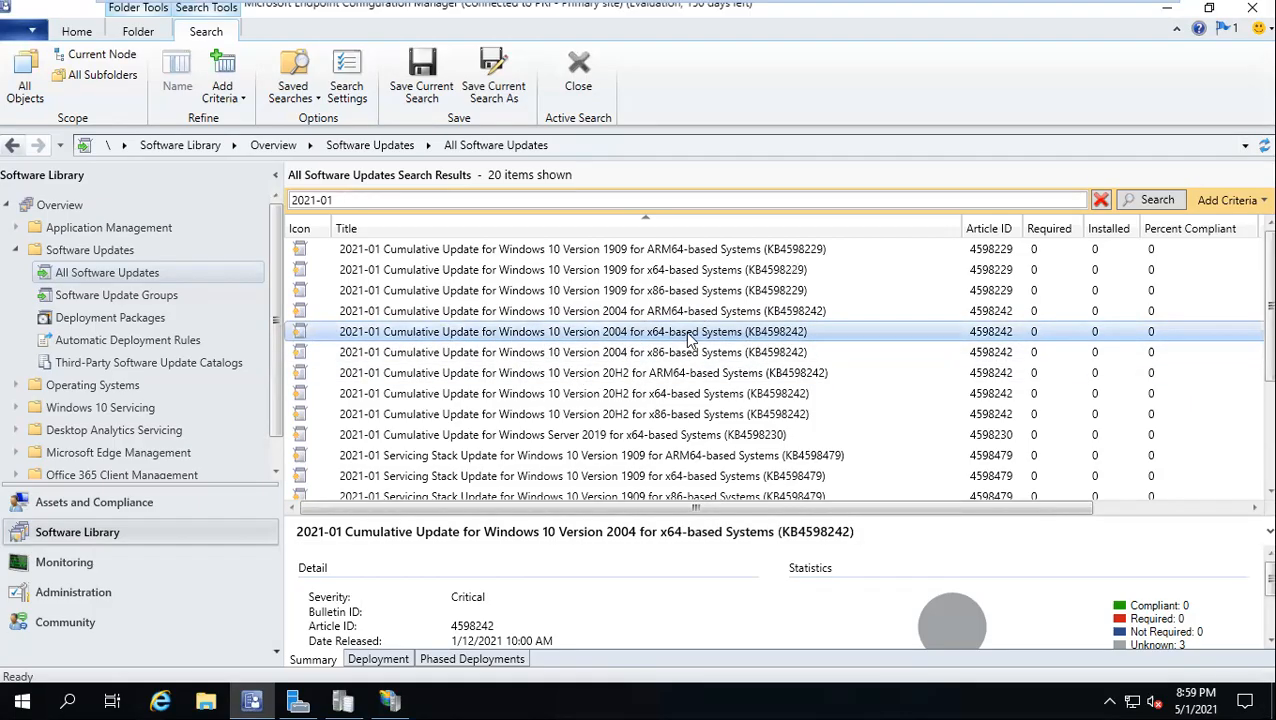
{"action": "scroll", "coordinate": [640, 395], "scroll_direction": "down", "scroll_amount": 2}
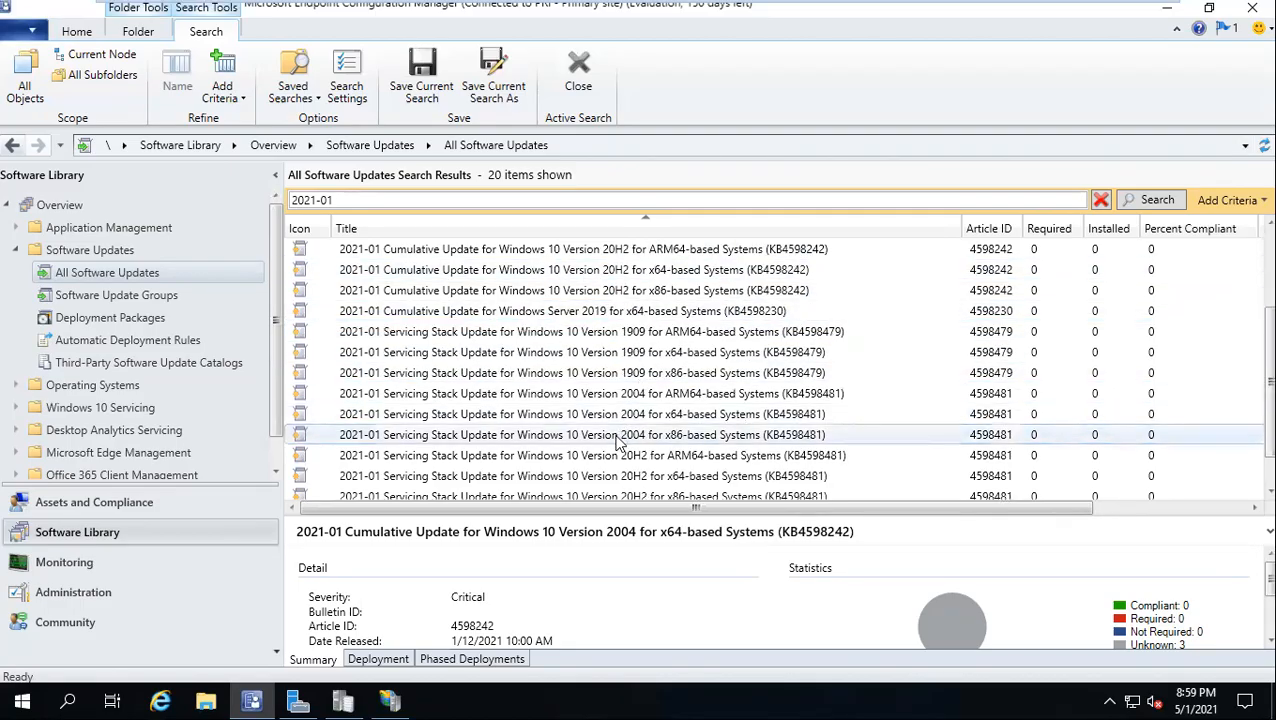
{"action": "left_click", "coordinate": [606, 415], "text": "ctrl"}
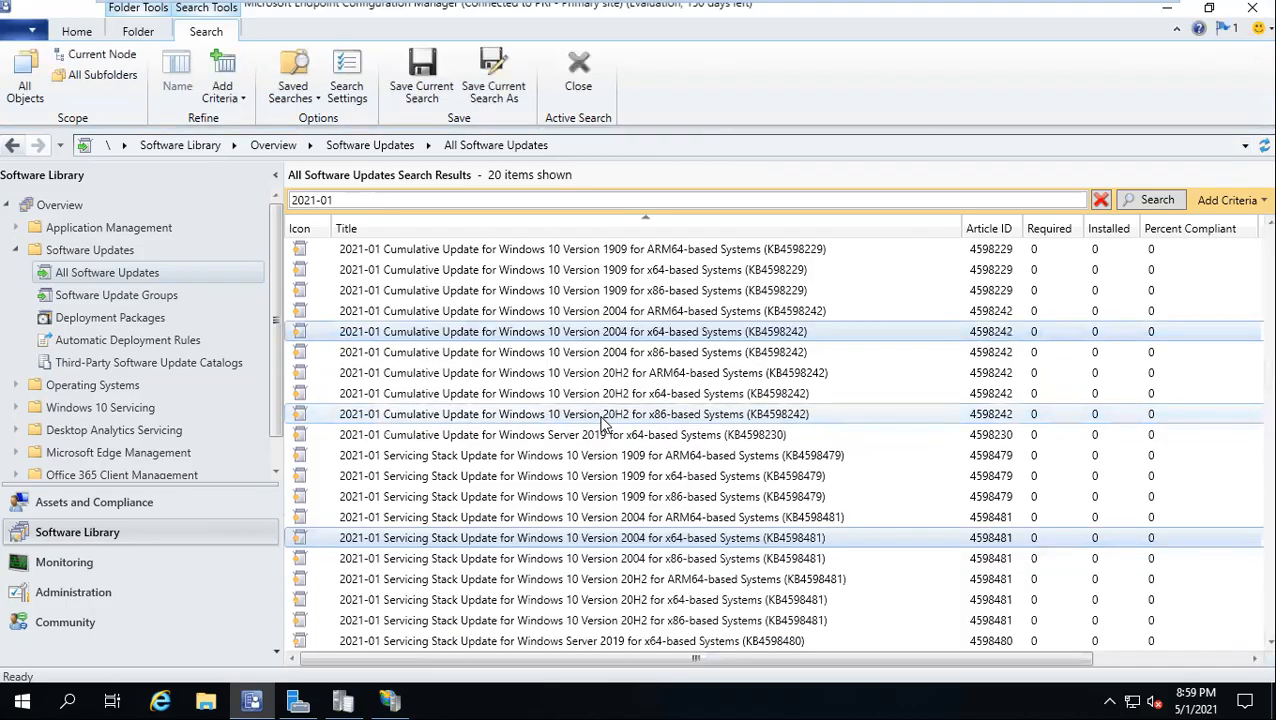
{"action": "left_click", "coordinate": [852, 399], "text": "ctrl"}
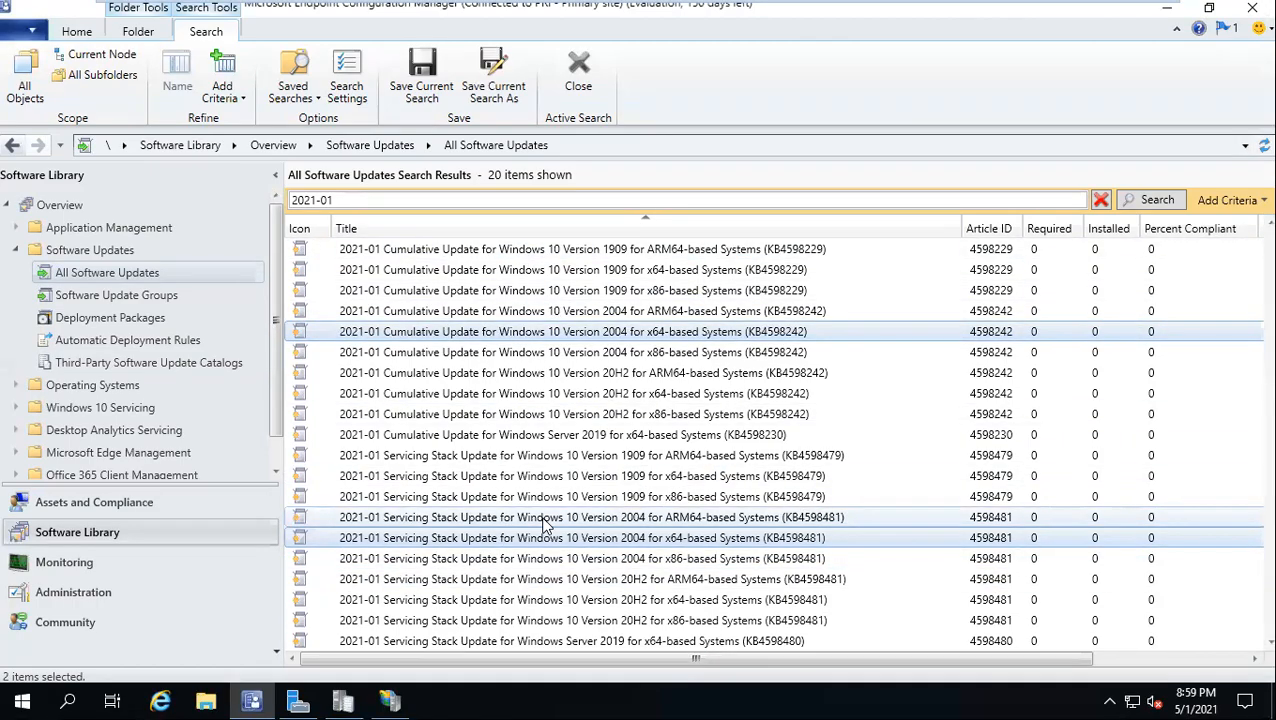
Start a new software update group from the selected updates and name it "2021-01 Security Updates WKS"
{"action": "right_click", "coordinate": [648, 336]}
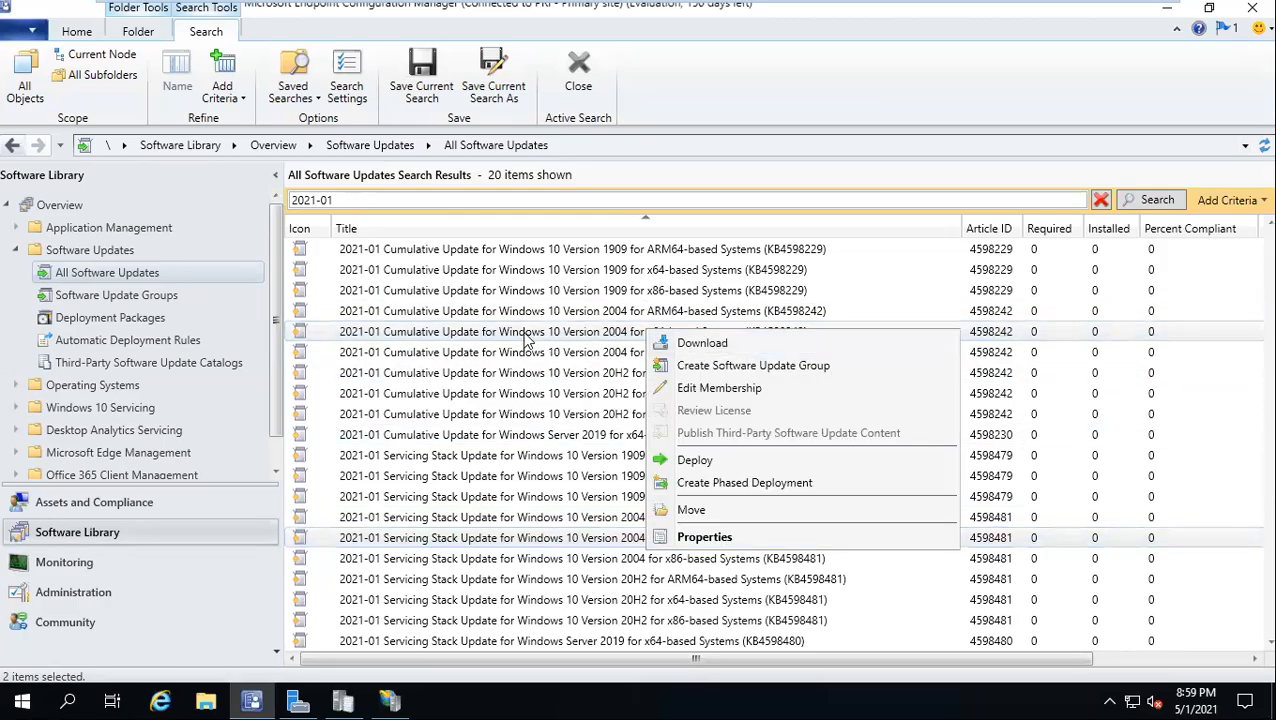
{"action": "left_click", "coordinate": [673, 367]}
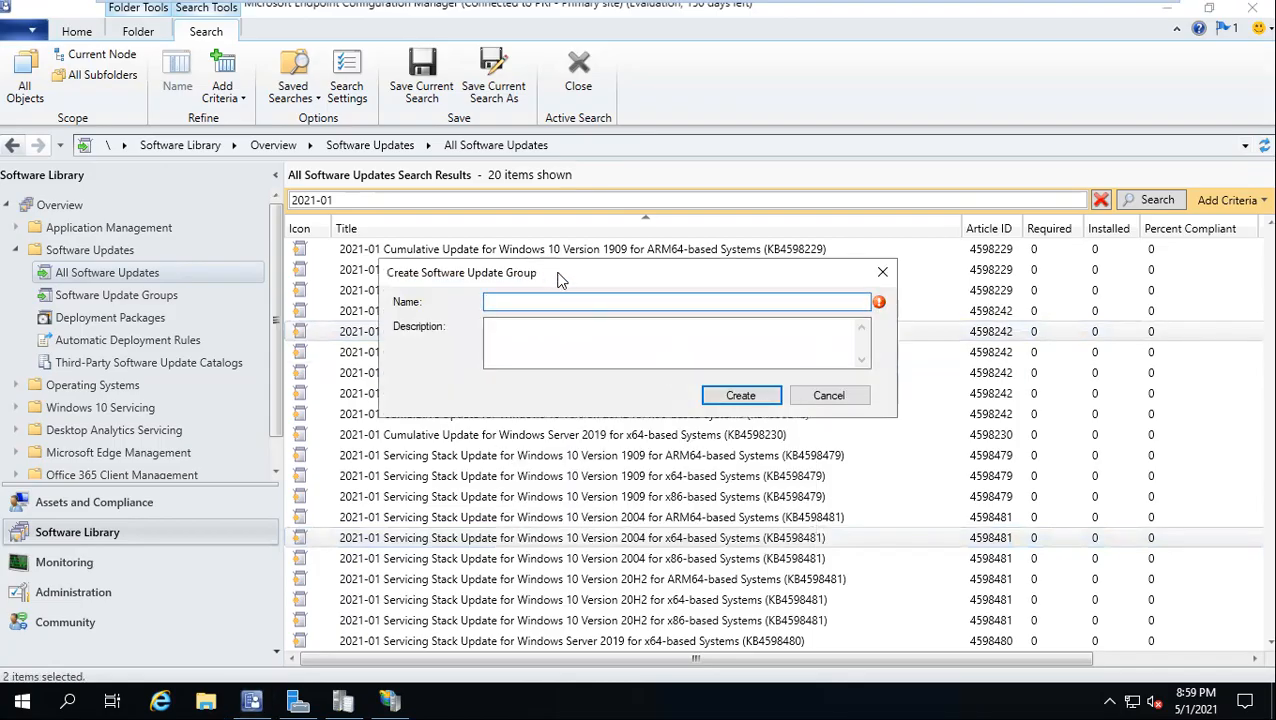
{"action": "left_click_drag", "start_coordinate": [555, 273], "coordinate": [612, 280]}
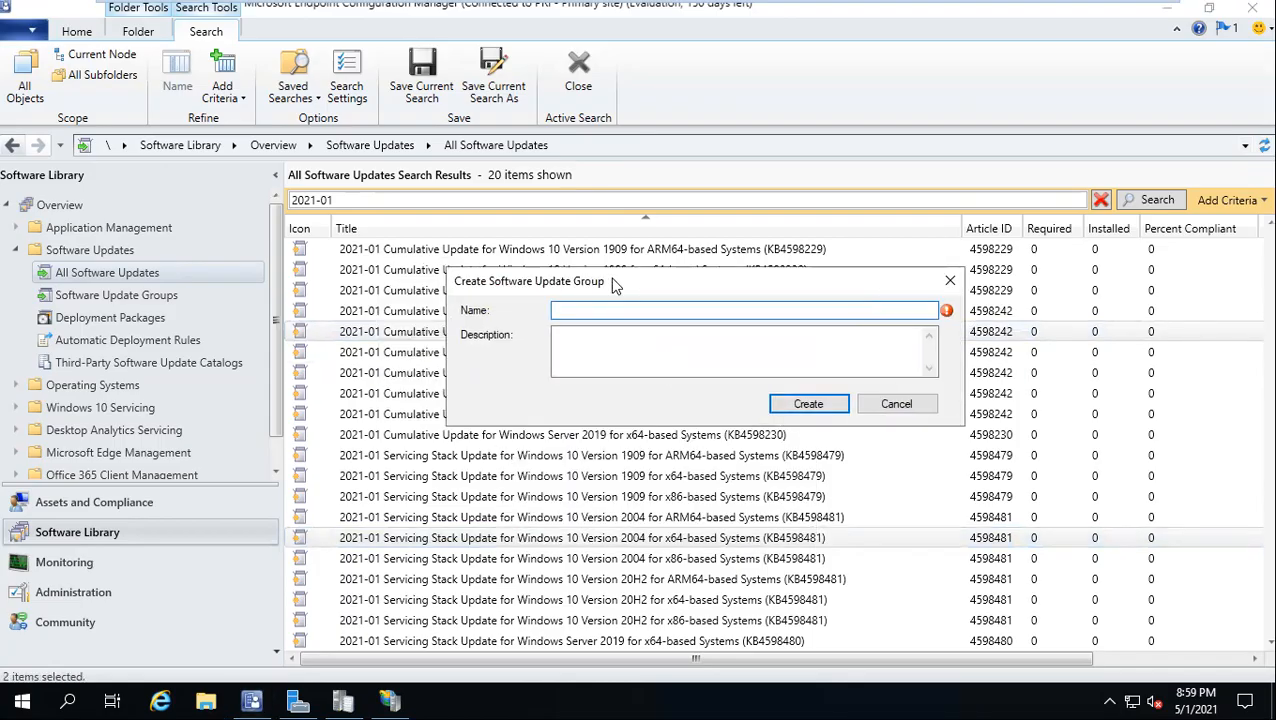
{"action": "left_click_drag", "start_coordinate": [610, 279], "coordinate": [566, 292]}
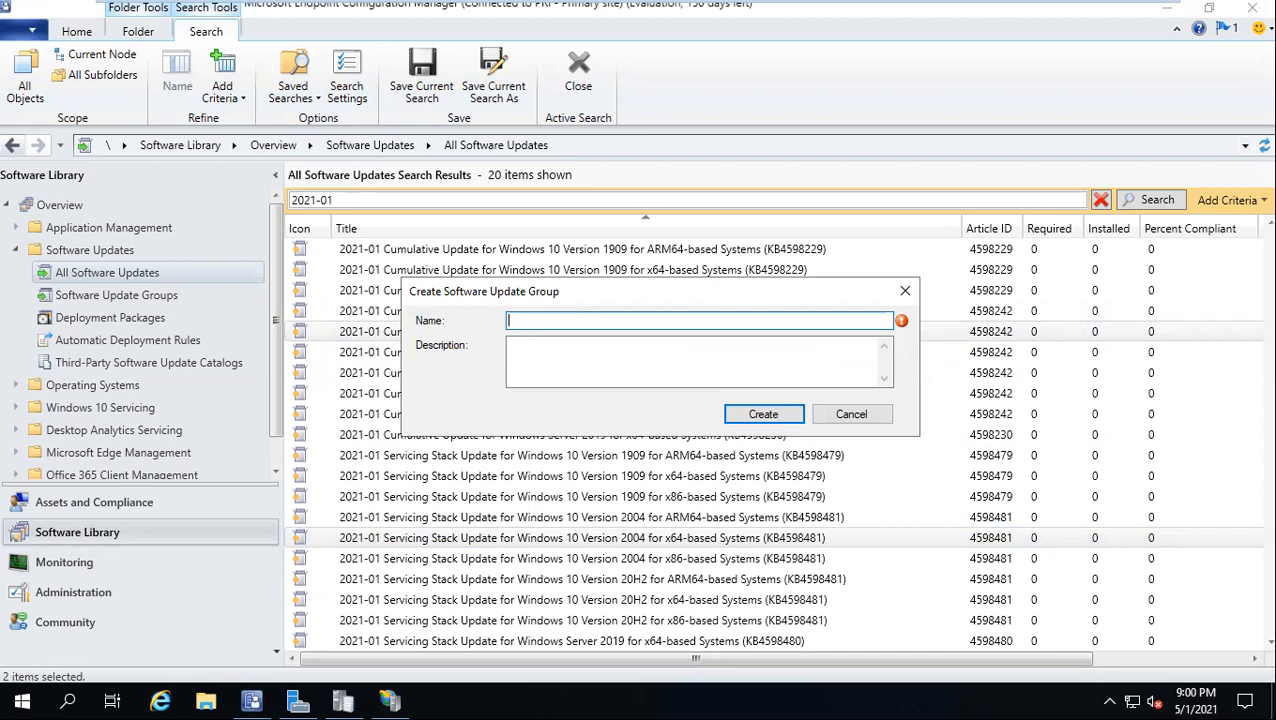
{"action": "type", "text": "2021-01 Security Updates "}
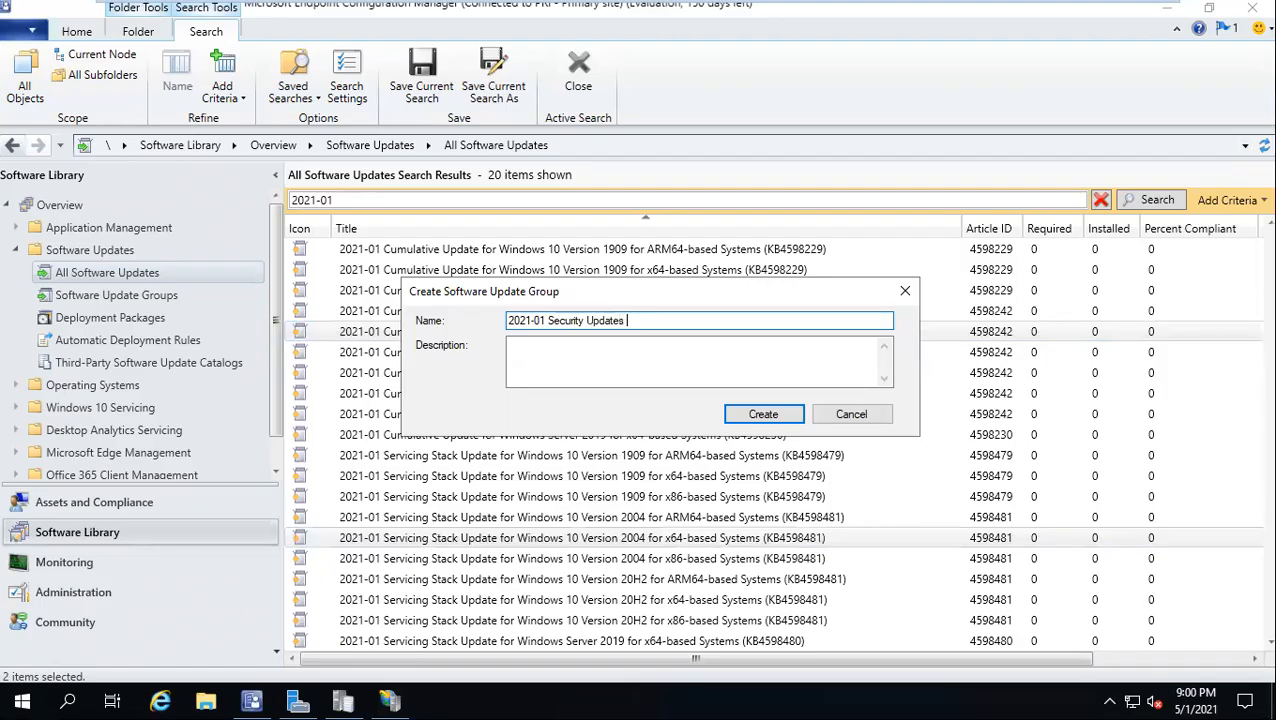
{"action": "type", "text": "WKS"}
{"action": "key", "text": "Tab"}
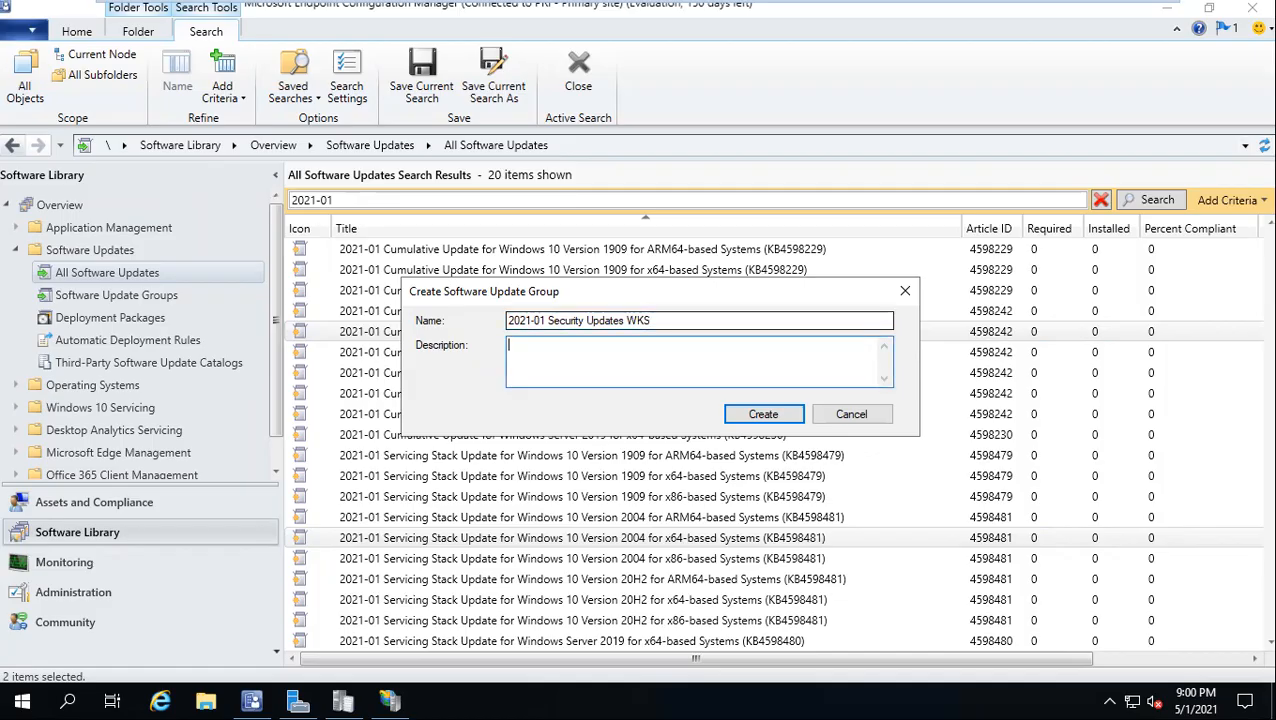
Describe the software update group as "Jan Win 10 Patces" and create it
{"action": "type", "text": "Jan Win 10 "}
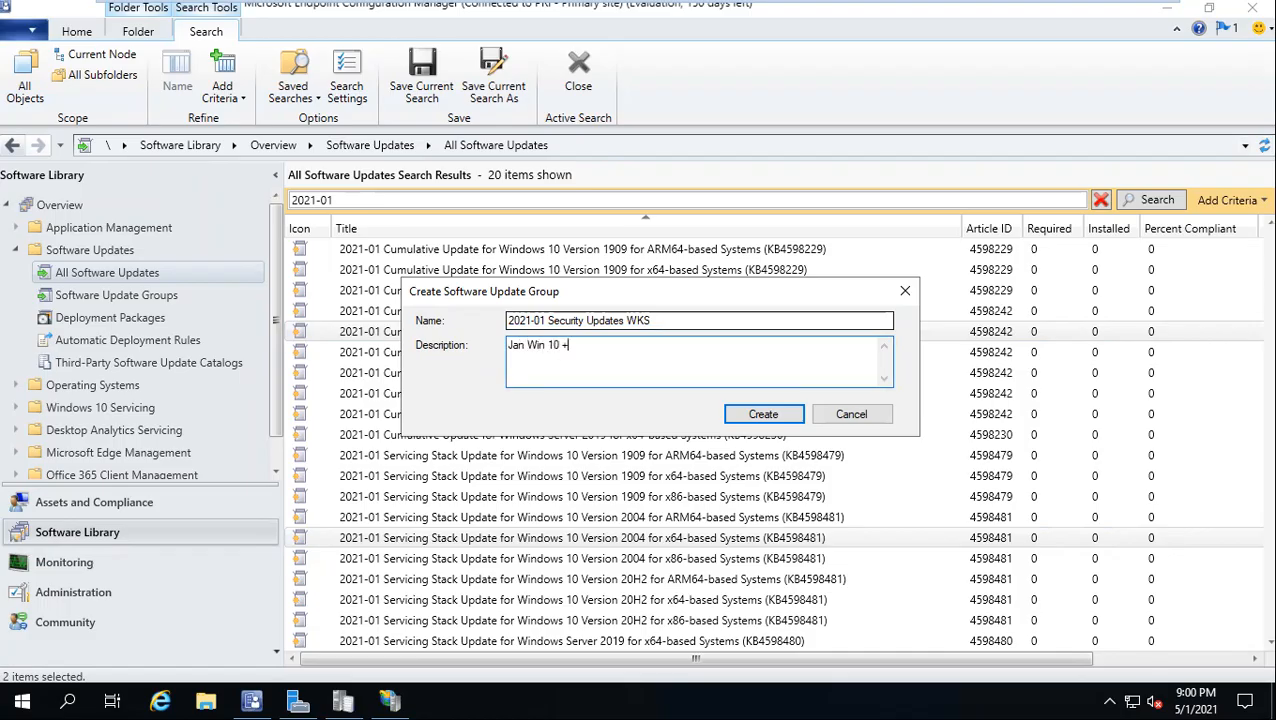
{"action": "type", "text": "+ Office"}
{"action": "key", "text": "BackSpace"}
{"action": "key", "text": "BackSpace"}
{"action": "key", "text": "BackSpace"}
{"action": "key", "text": "BackSpace"}
{"action": "key", "text": "BackSpace"}
{"action": "key", "text": "BackSpace"}
{"action": "key", "text": "BackSpace"}
{"action": "key", "text": "BackSpace"}
{"action": "type", "text": "Patces"}
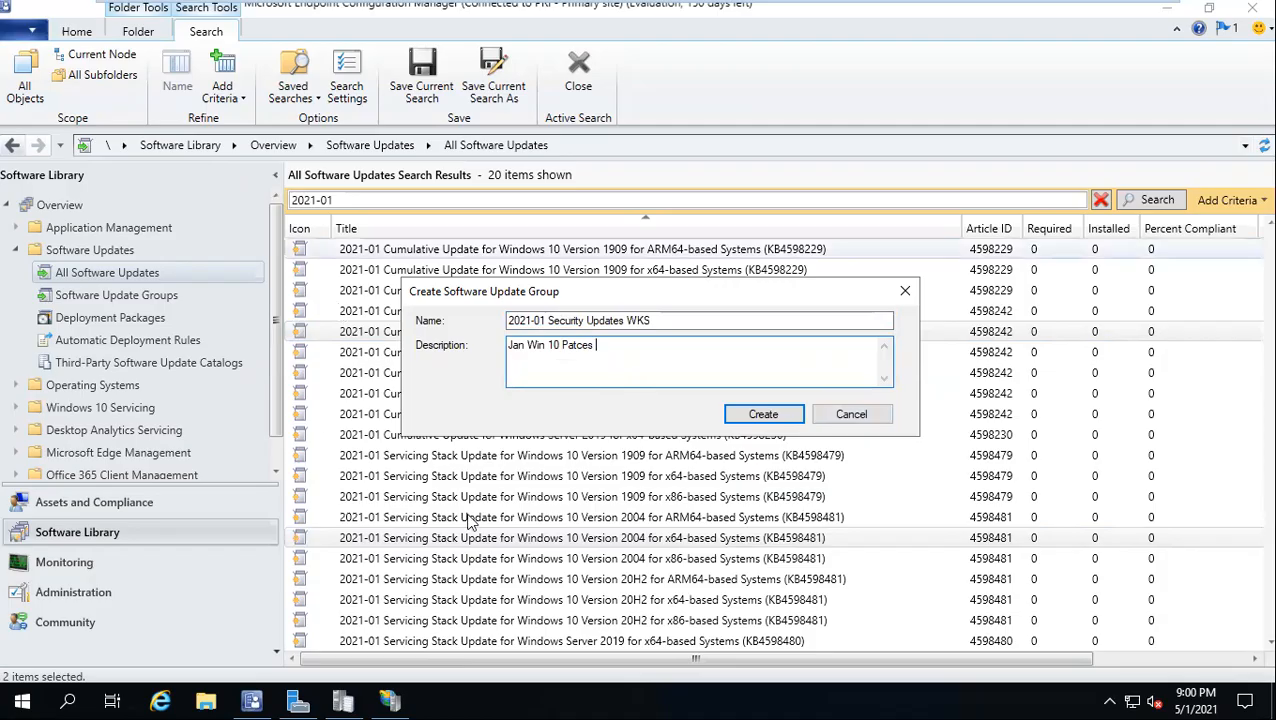
{"action": "left_click", "coordinate": [763, 414]}
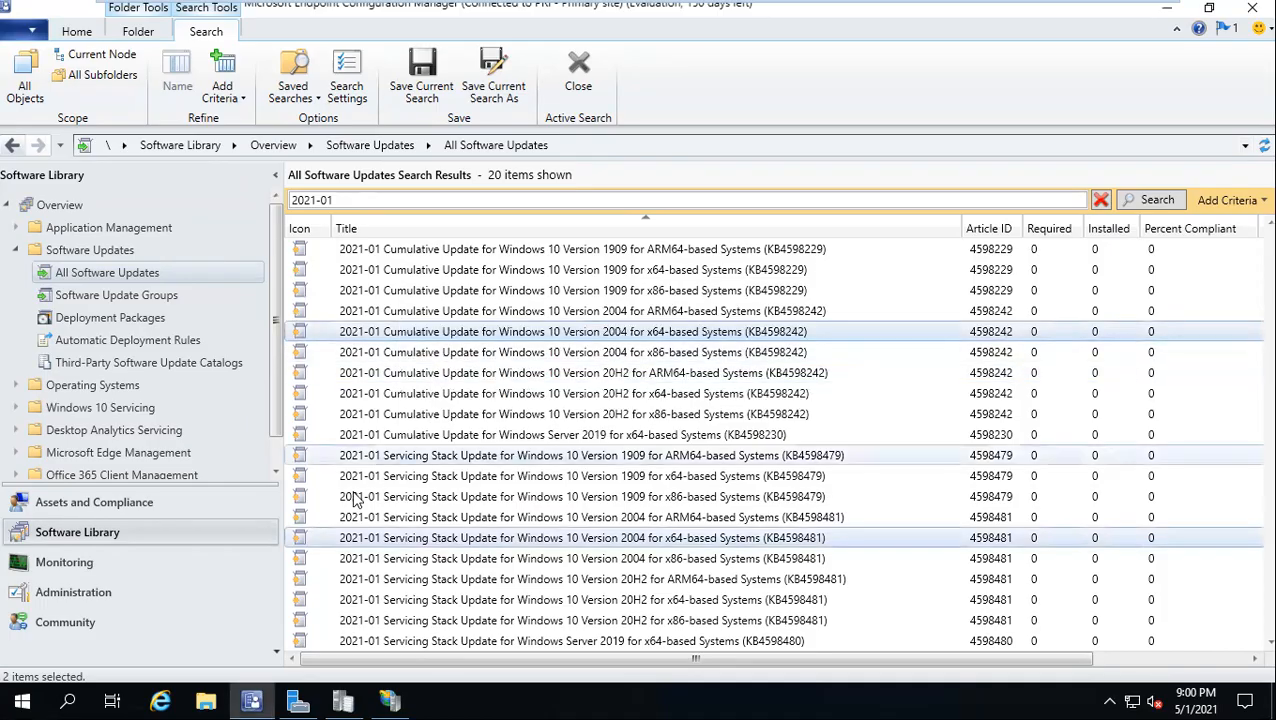
{"action": "left_click", "coordinate": [445, 476]}
{"action": "right_click", "coordinate": [445, 476]}
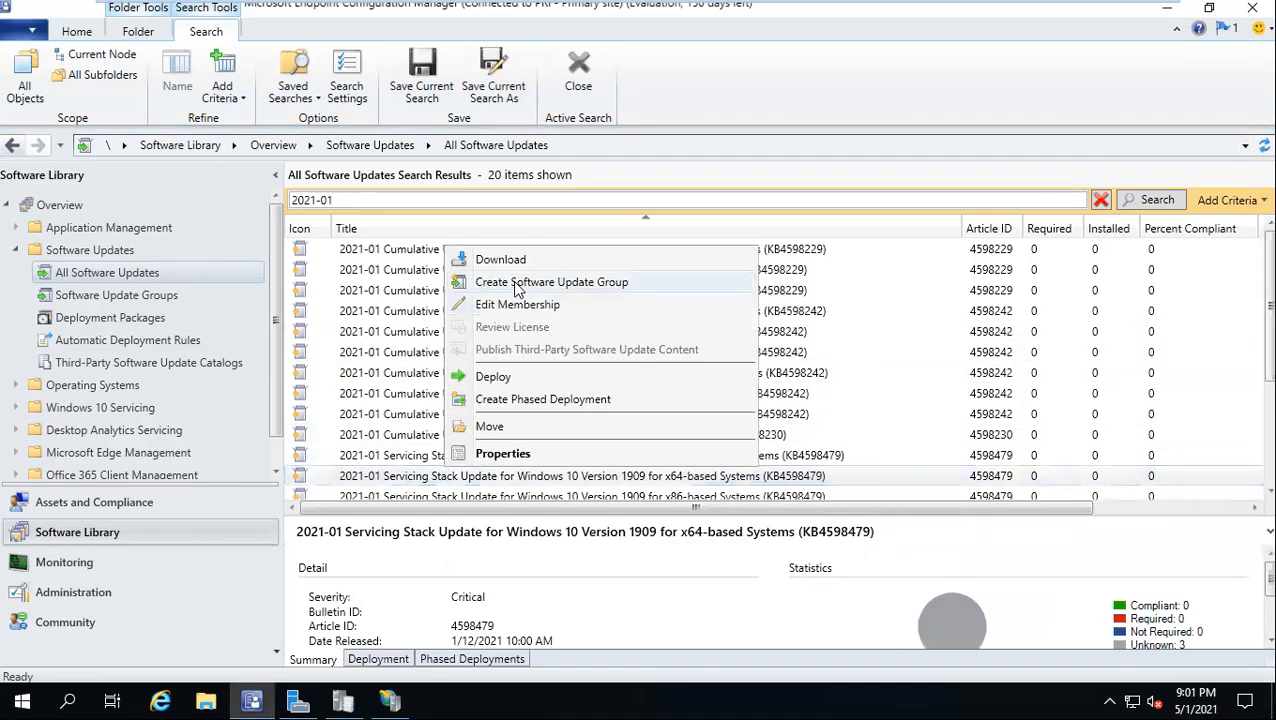
{"action": "left_click", "coordinate": [517, 290]}
{"action": "left_click", "coordinate": [827, 395]}
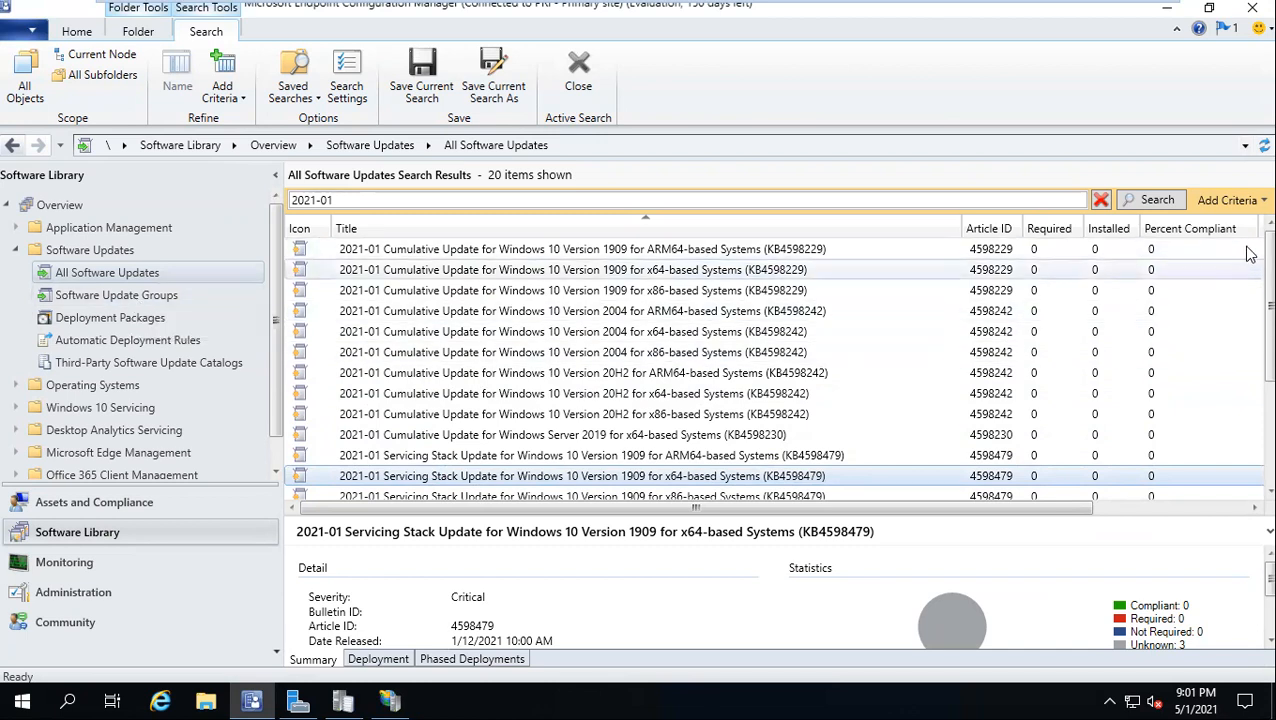
{"action": "scroll", "coordinate": [1245, 330], "scroll_direction": "down", "scroll_amount": 3}
{"action": "scroll", "coordinate": [1247, 300], "scroll_direction": "up", "scroll_amount": 2}
{"action": "scroll", "coordinate": [1247, 260], "scroll_direction": "up", "scroll_amount": 2}
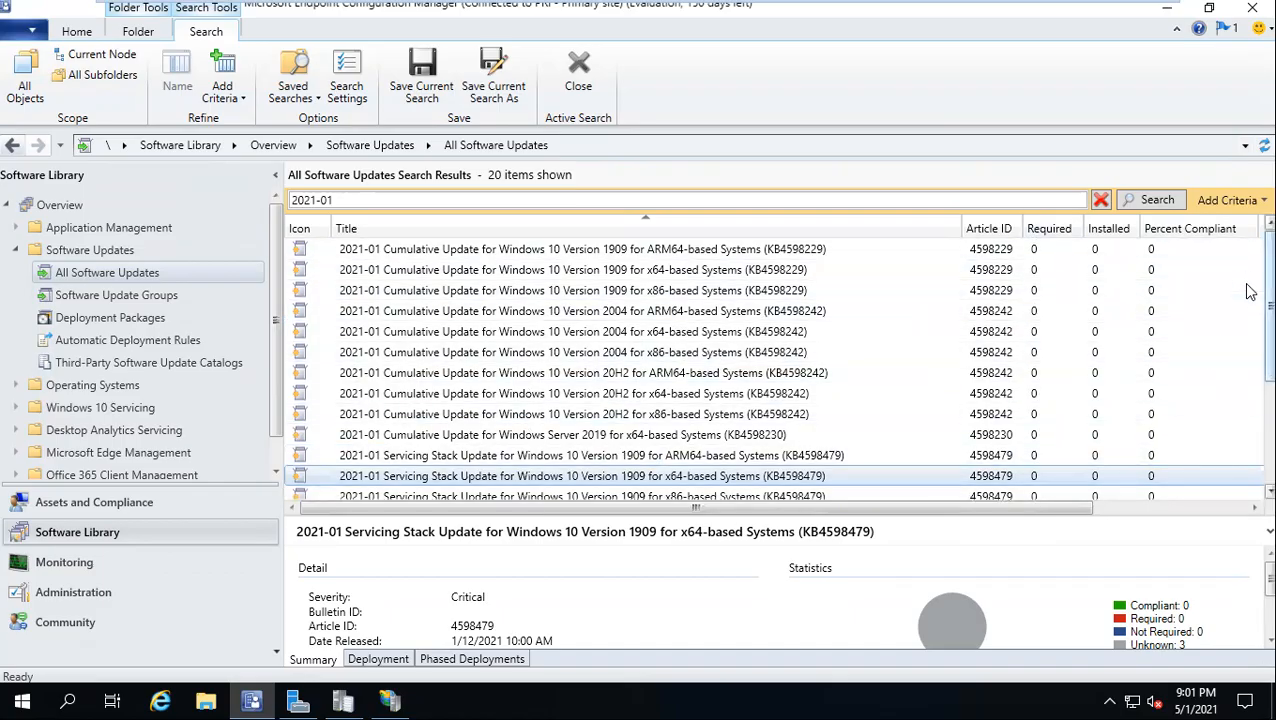
{"action": "scroll", "coordinate": [1247, 290], "scroll_direction": "down", "scroll_amount": 3}
{"action": "scroll", "coordinate": [1247, 250], "scroll_direction": "up", "scroll_amount": 3}
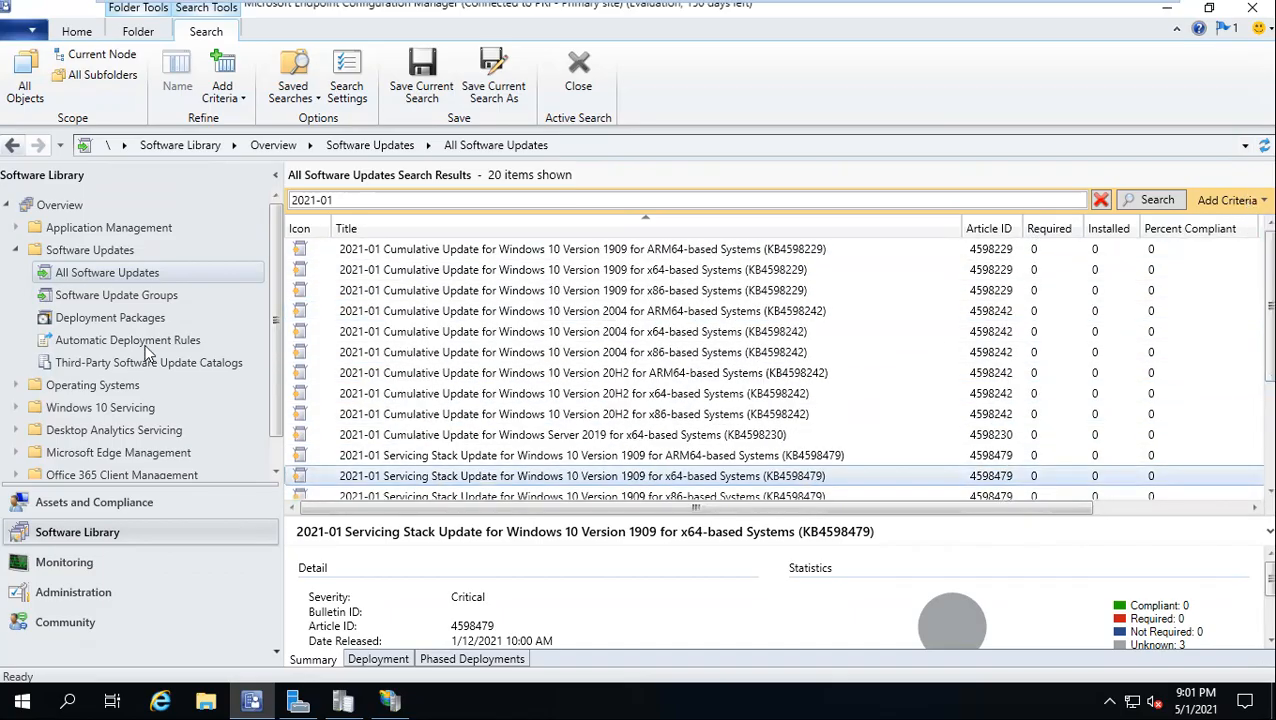
View the members of the 2021-01 Security Updates WKS group and return to the group list, widening the Title and Name columns
{"action": "left_click", "coordinate": [118, 300]}
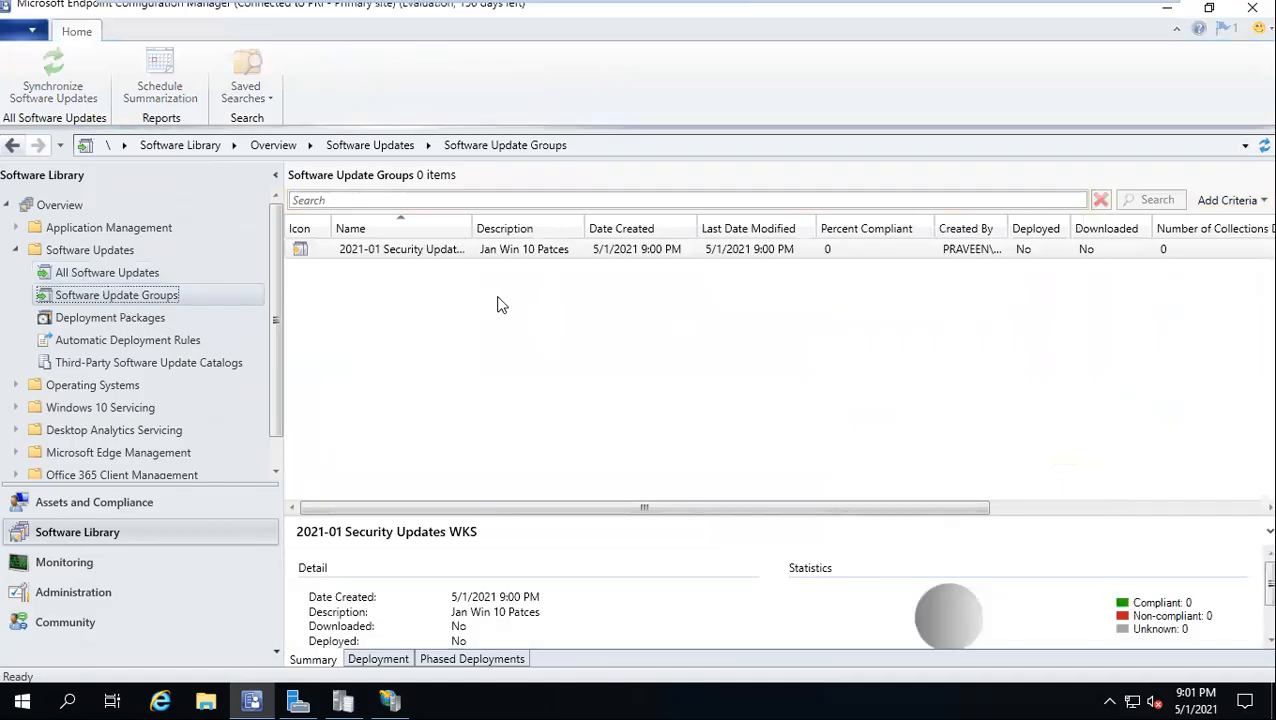
{"action": "left_click", "coordinate": [830, 251]}
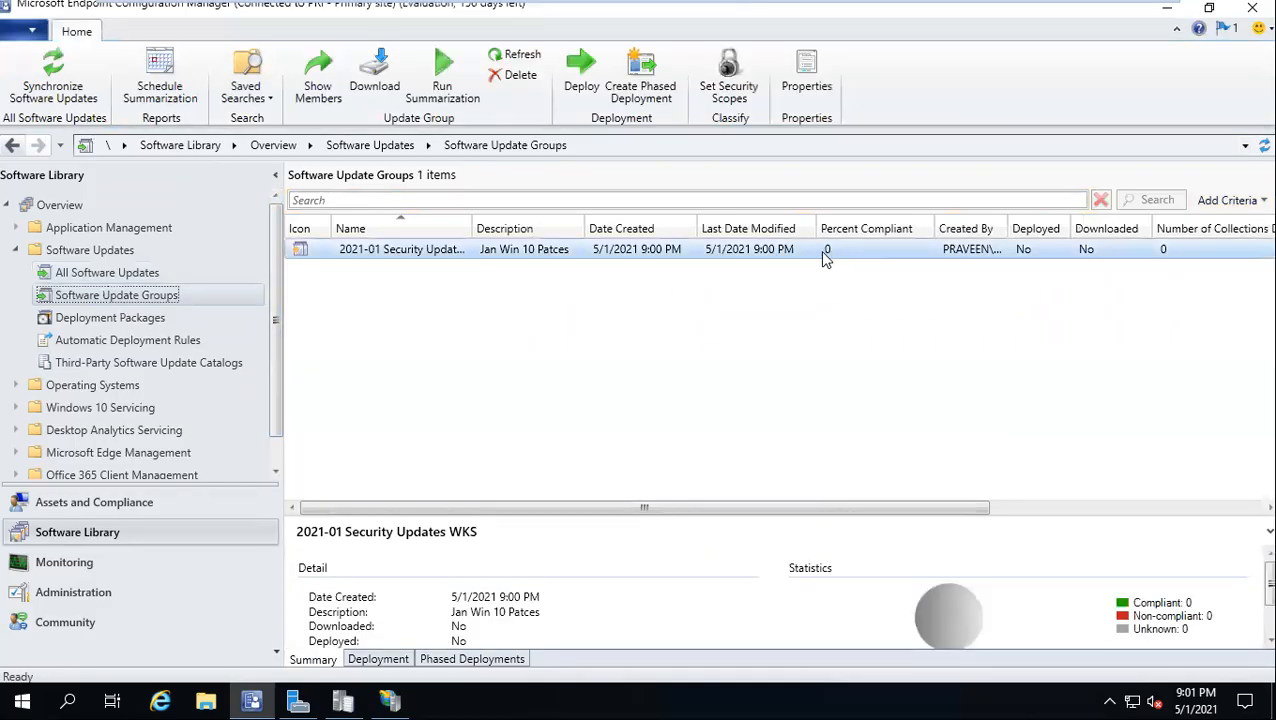
{"action": "double_click", "coordinate": [399, 260]}
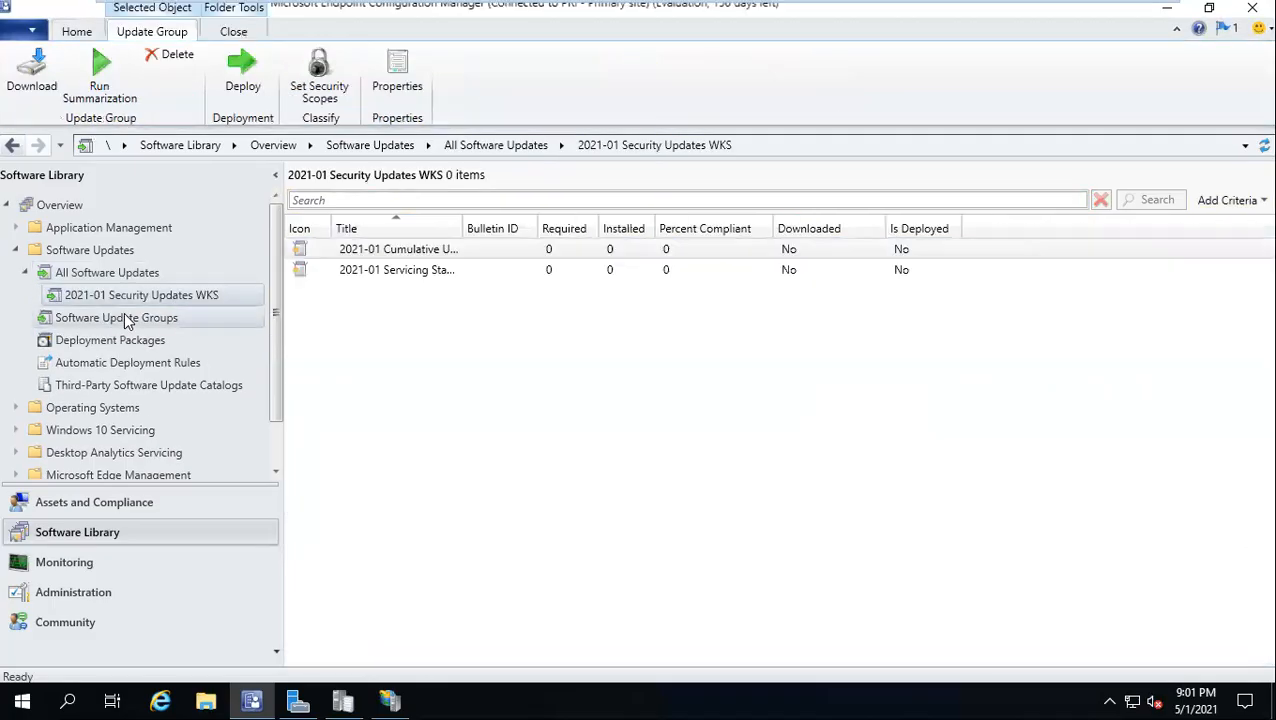
{"action": "left_click_drag", "start_coordinate": [460, 225], "coordinate": [614, 216]}
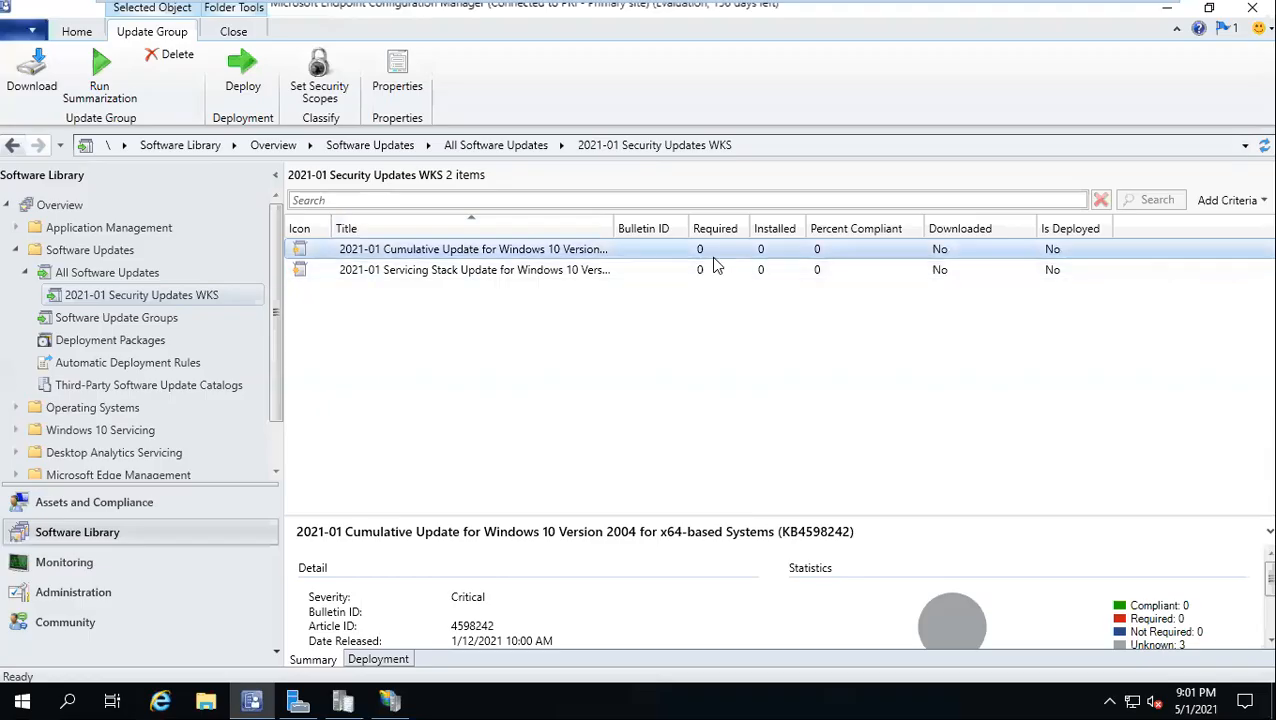
{"action": "left_click", "coordinate": [150, 320]}
{"action": "left_click_drag", "start_coordinate": [470, 228], "coordinate": [552, 221]}
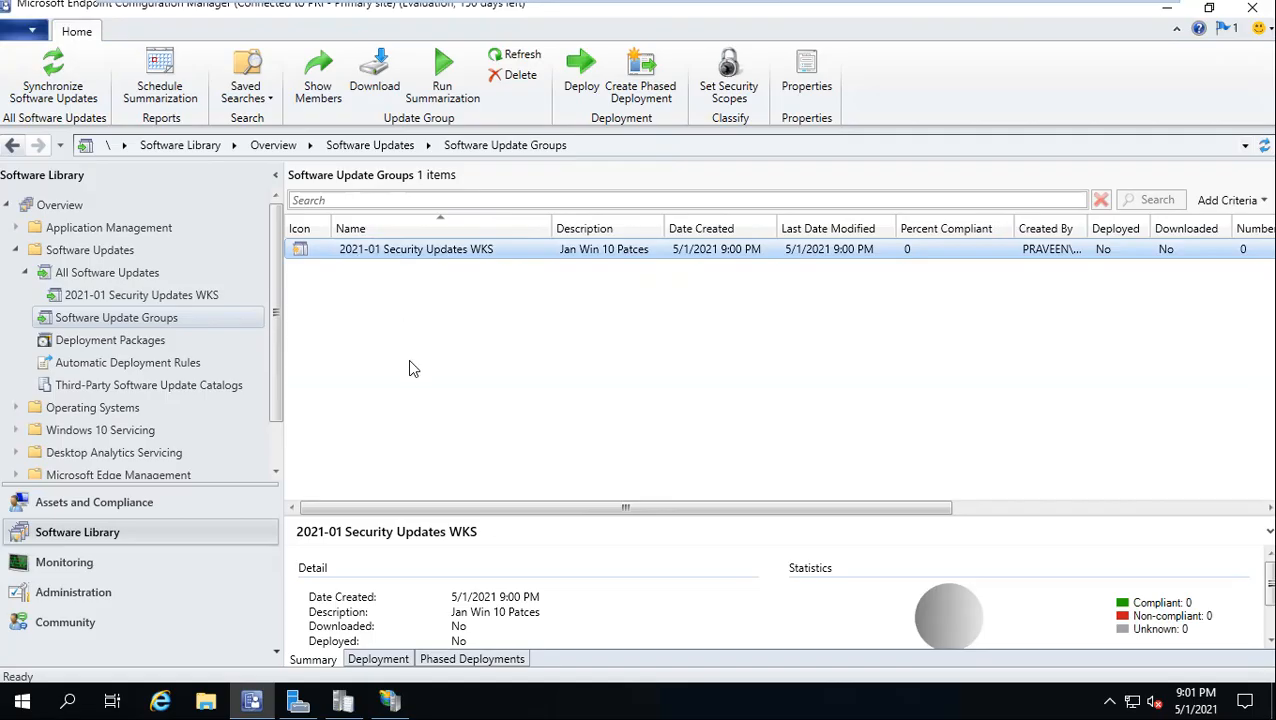
Minimize the remote session and switch to the Part1_Patching_Server_SCCM_Process document in Word
{"action": "mouse_move", "coordinate": [648, 2]}
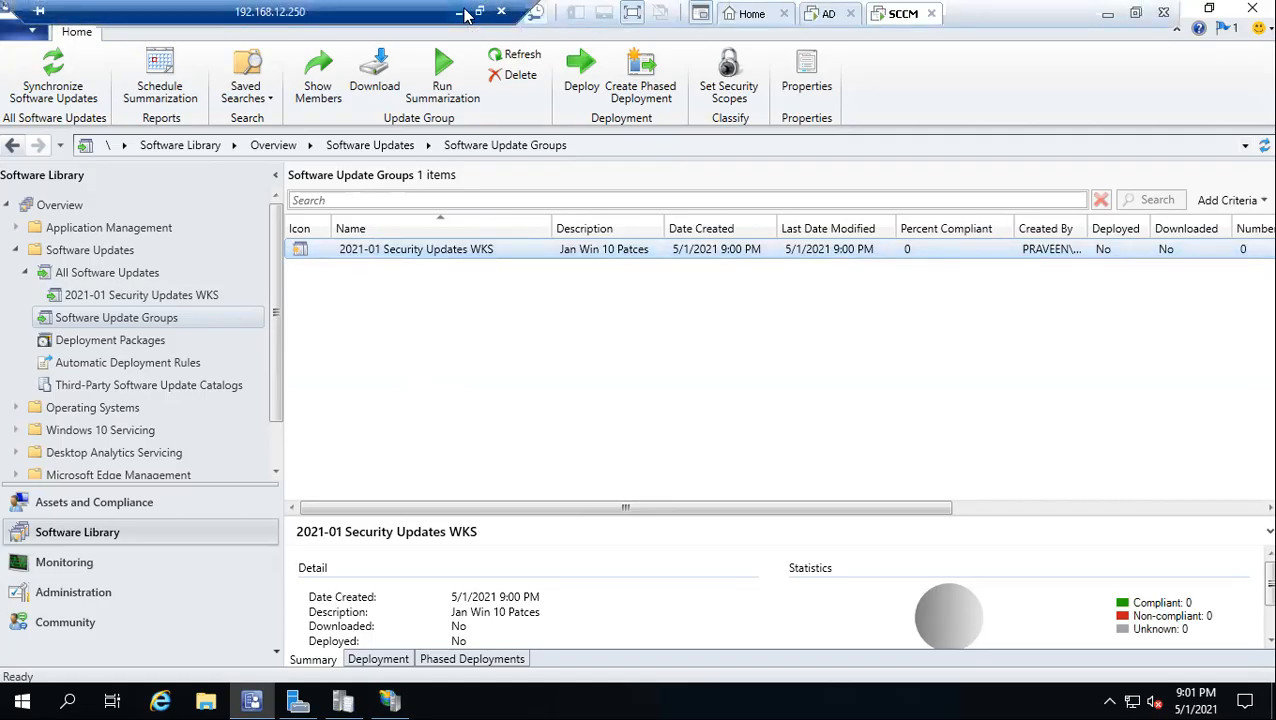
{"action": "left_click", "coordinate": [461, 12]}
{"action": "left_click", "coordinate": [661, 466]}
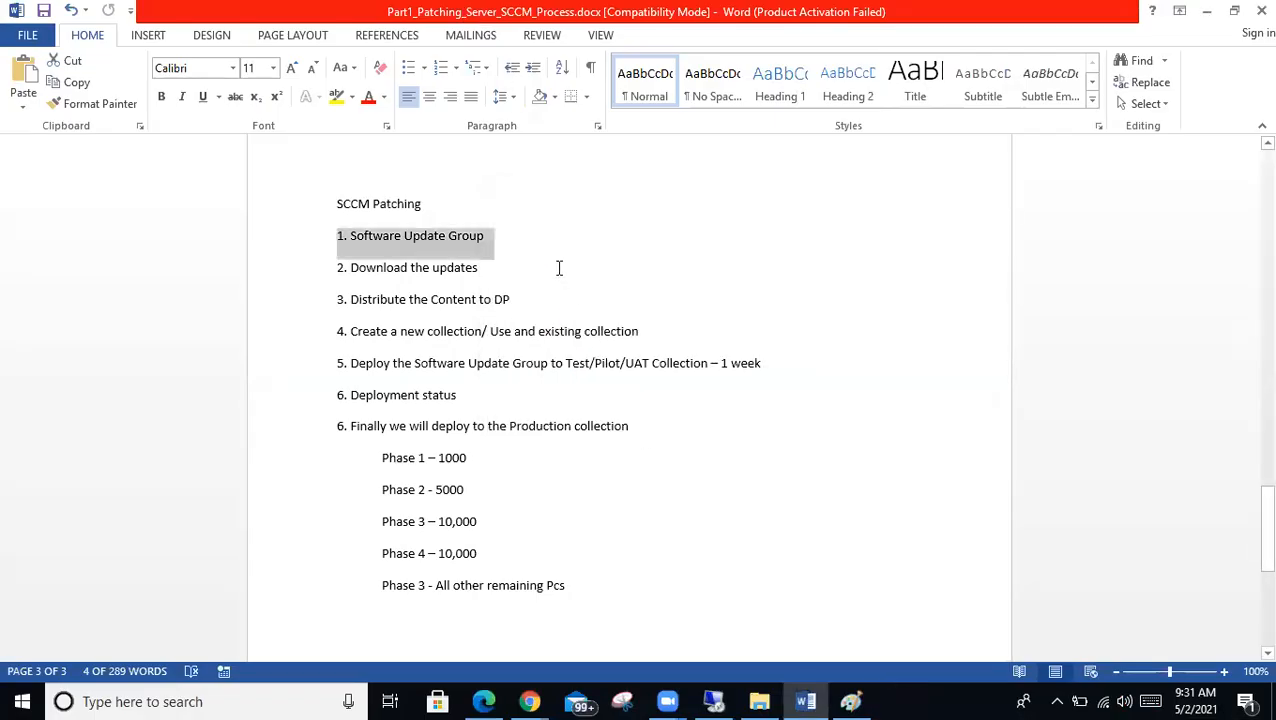
Review the "Software Update Group" and "Download the updates" items in the document's SCCM Patching list
{"action": "left_click", "coordinate": [460, 236]}
{"action": "left_click", "coordinate": [297, 234]}
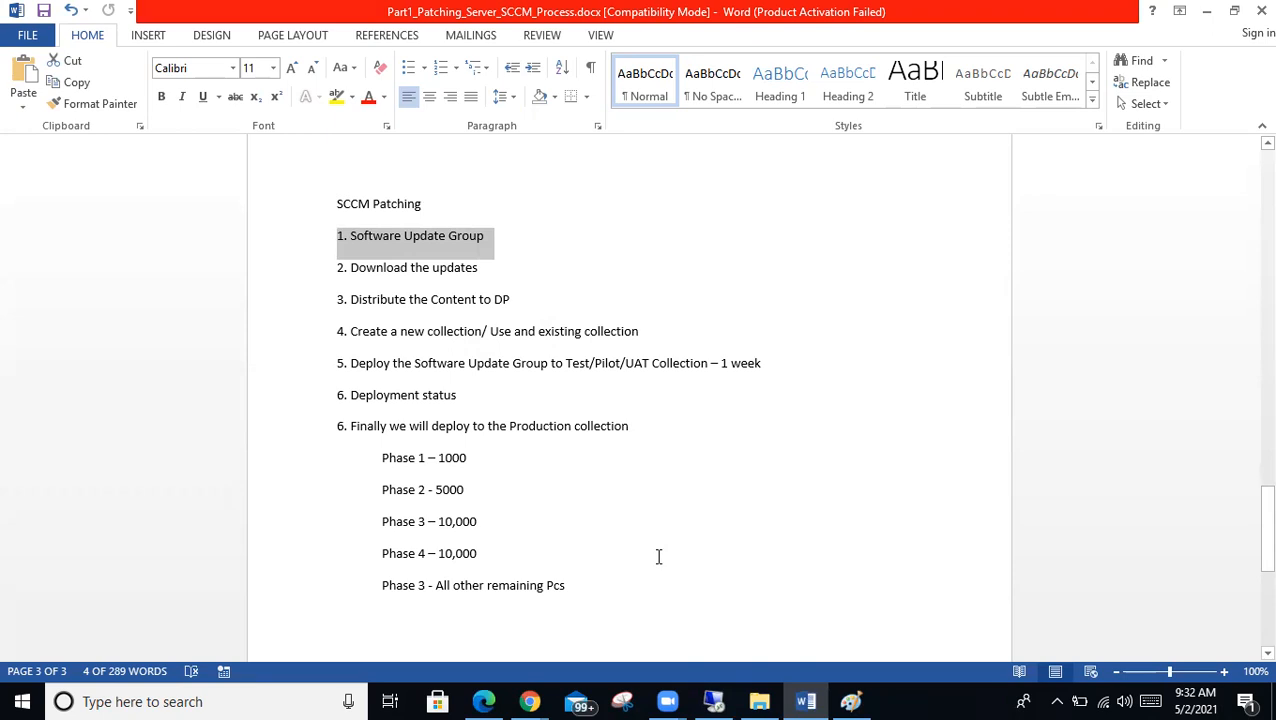
{"action": "left_click", "coordinate": [493, 266]}
{"action": "left_click", "coordinate": [310, 268]}
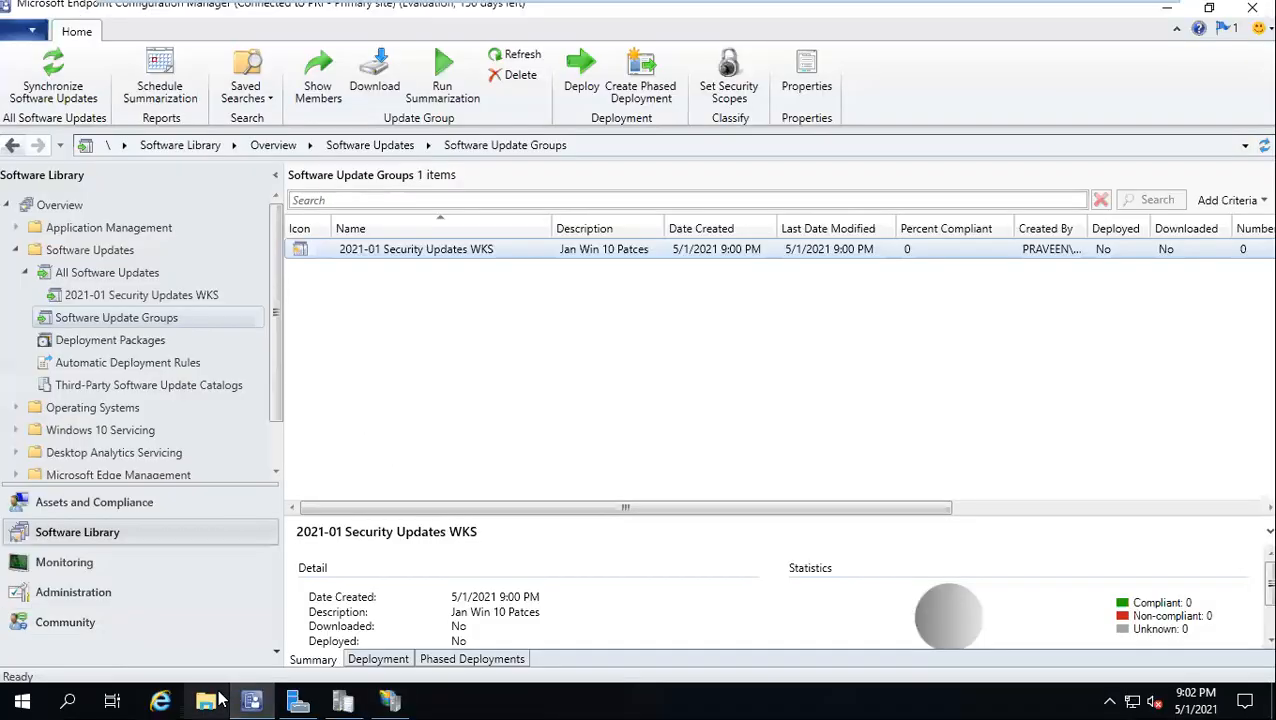
Switch to File Explorer in the remote session and create a folder named Source on Local Disk (D:)
{"action": "left_click", "coordinate": [207, 700]}
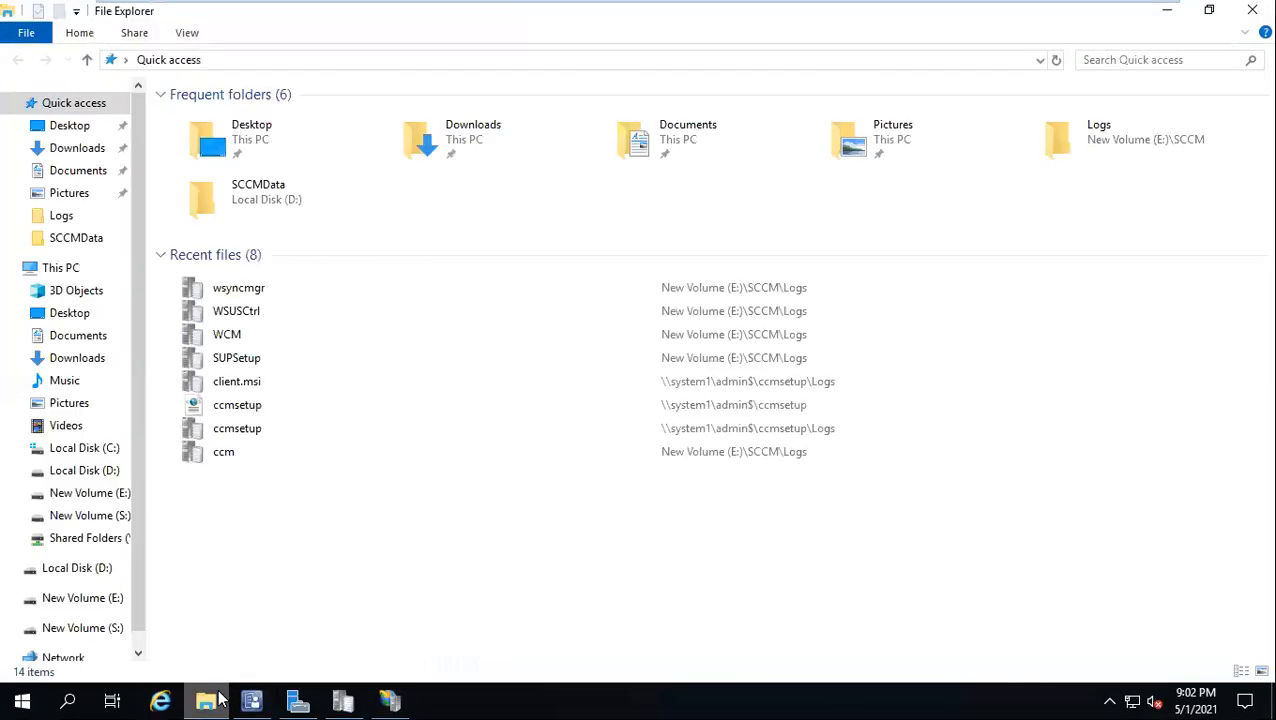
{"action": "left_click", "coordinate": [58, 269]}
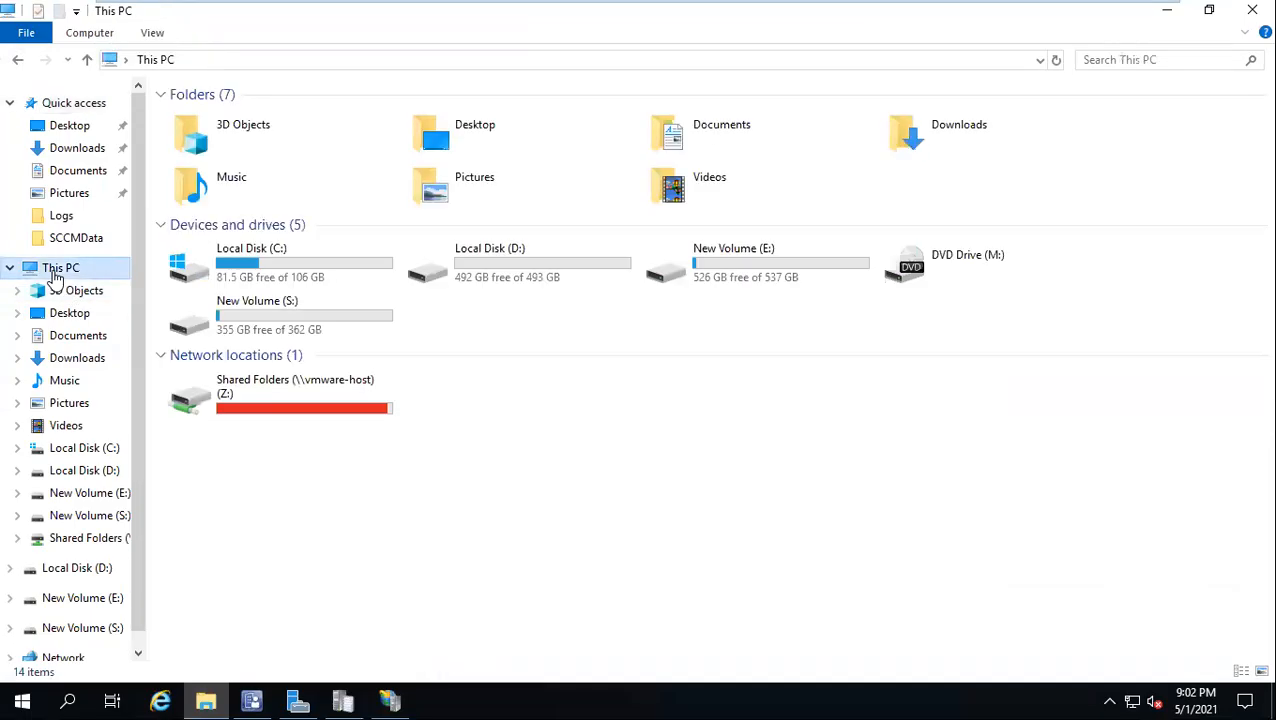
{"action": "left_click", "coordinate": [518, 270]}
{"action": "double_click", "coordinate": [516, 268]}
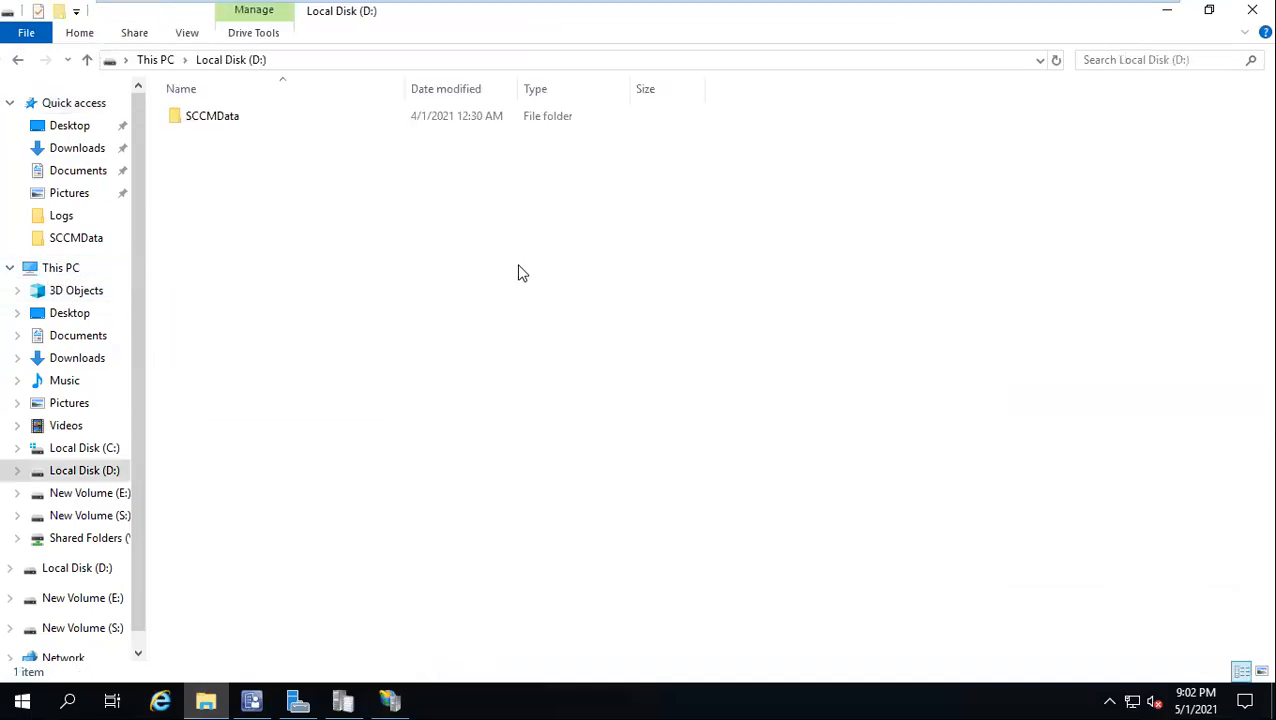
{"action": "right_click", "coordinate": [222, 182]}
{"action": "mouse_move", "coordinate": [291, 388]}
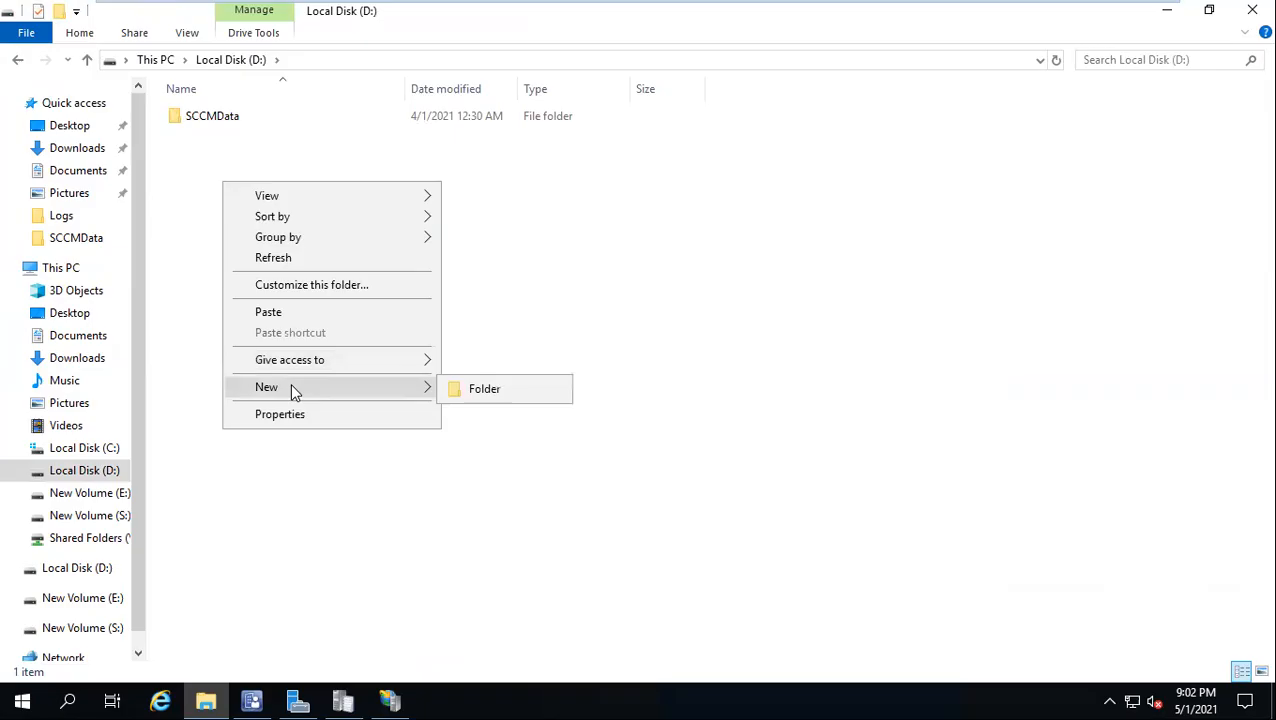
{"action": "left_click", "coordinate": [486, 392]}
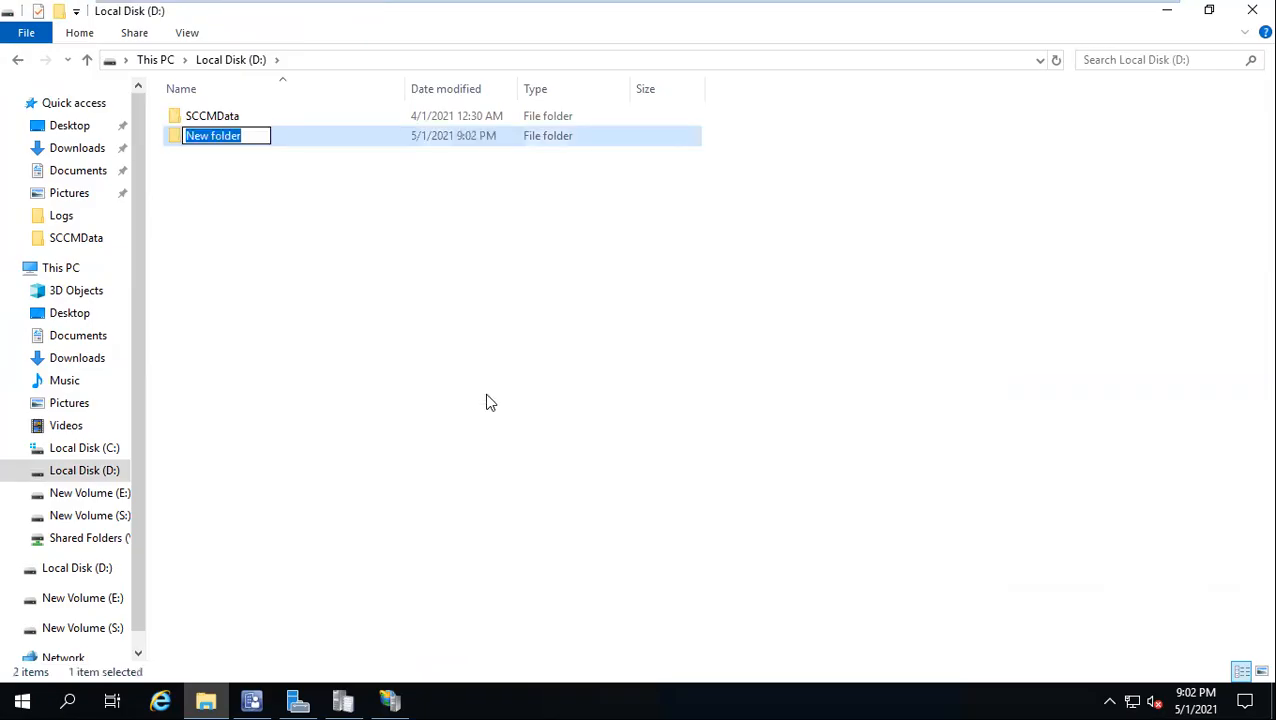
{"action": "type", "text": "So"}
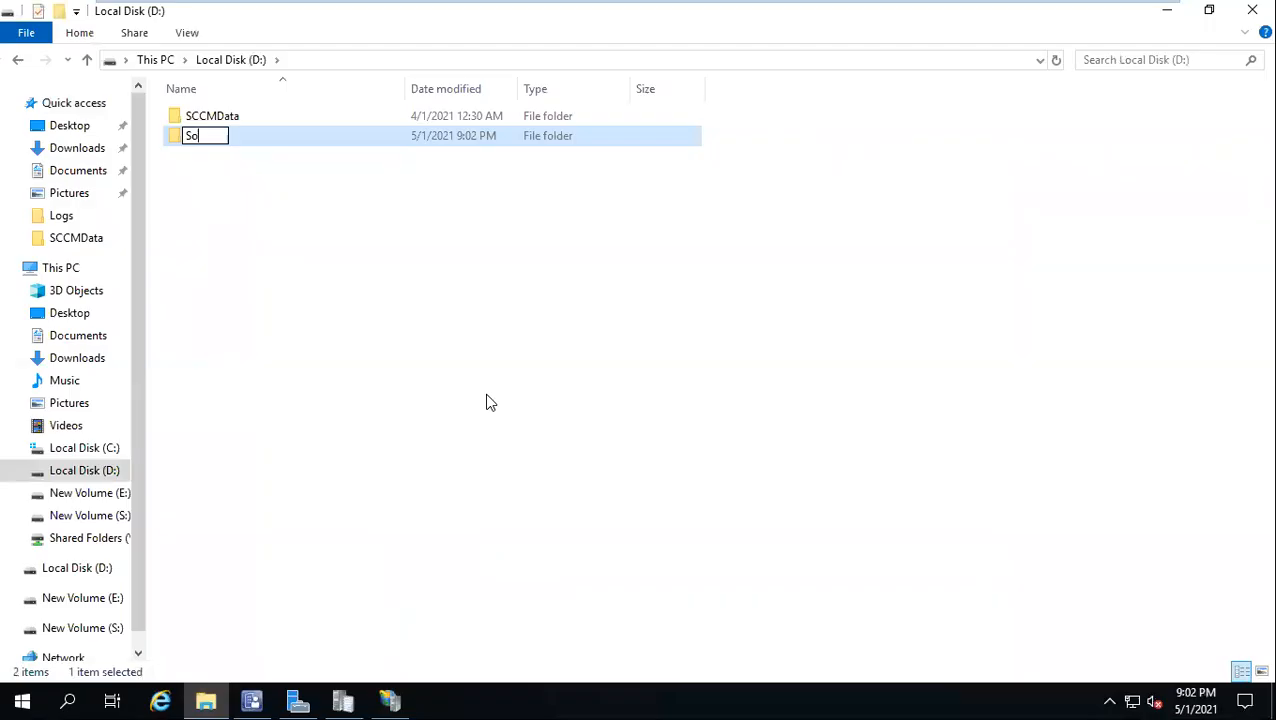
{"action": "type", "text": "urce"}
{"action": "key", "text": "Return"}
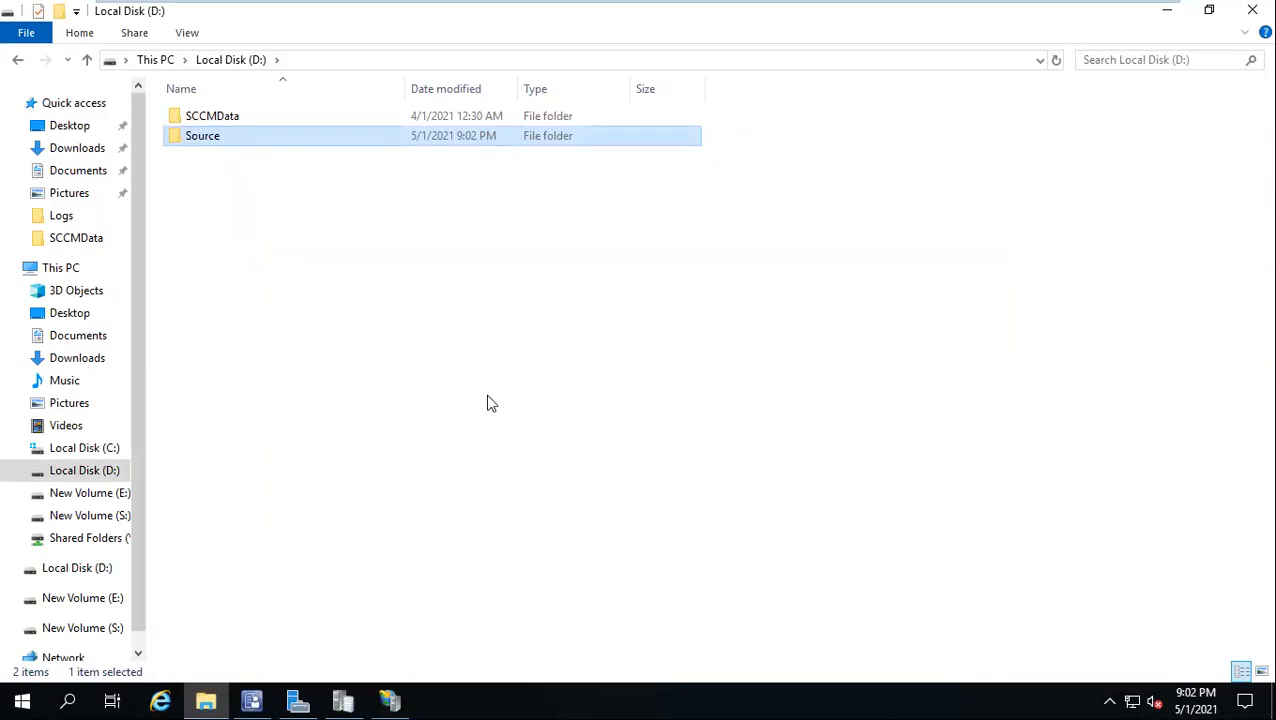
Share the Source folder on the network through Advanced Sharing, keeping the share name Source and Read permission for Everyone
{"action": "right_click", "coordinate": [188, 142]}
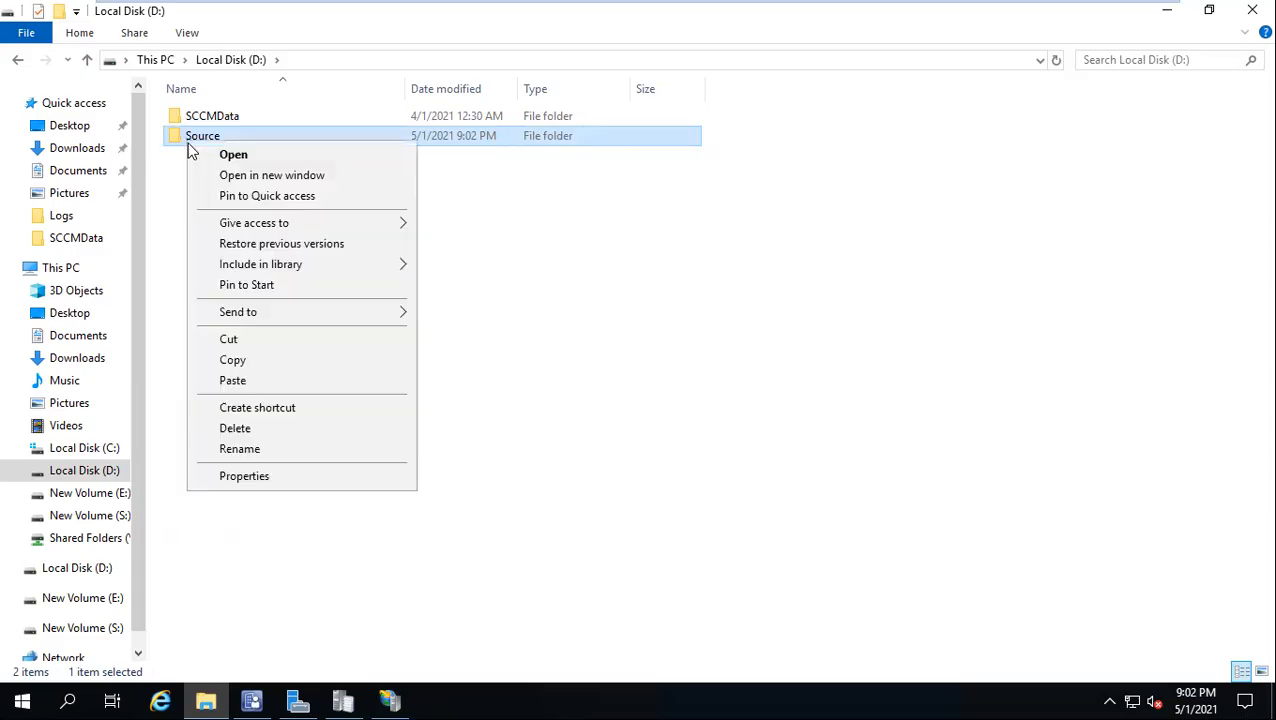
{"action": "left_click", "coordinate": [267, 478]}
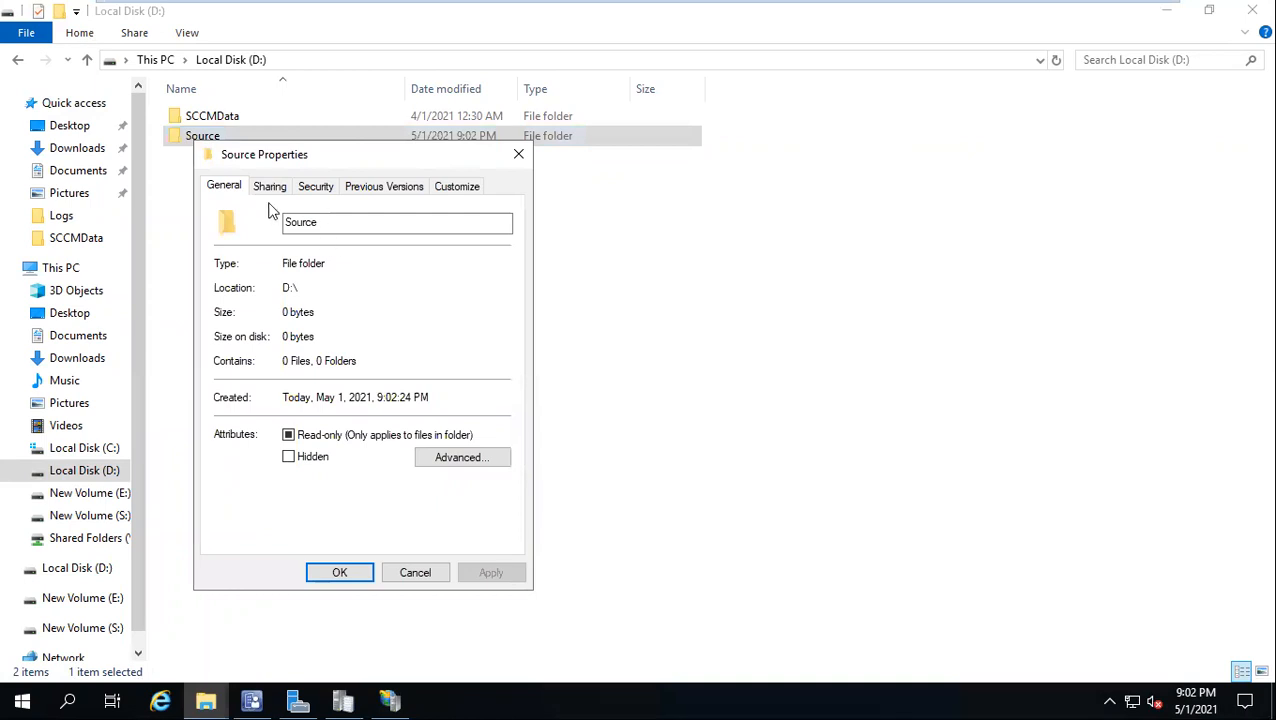
{"action": "left_click", "coordinate": [268, 188]}
{"action": "left_click", "coordinate": [277, 412]}
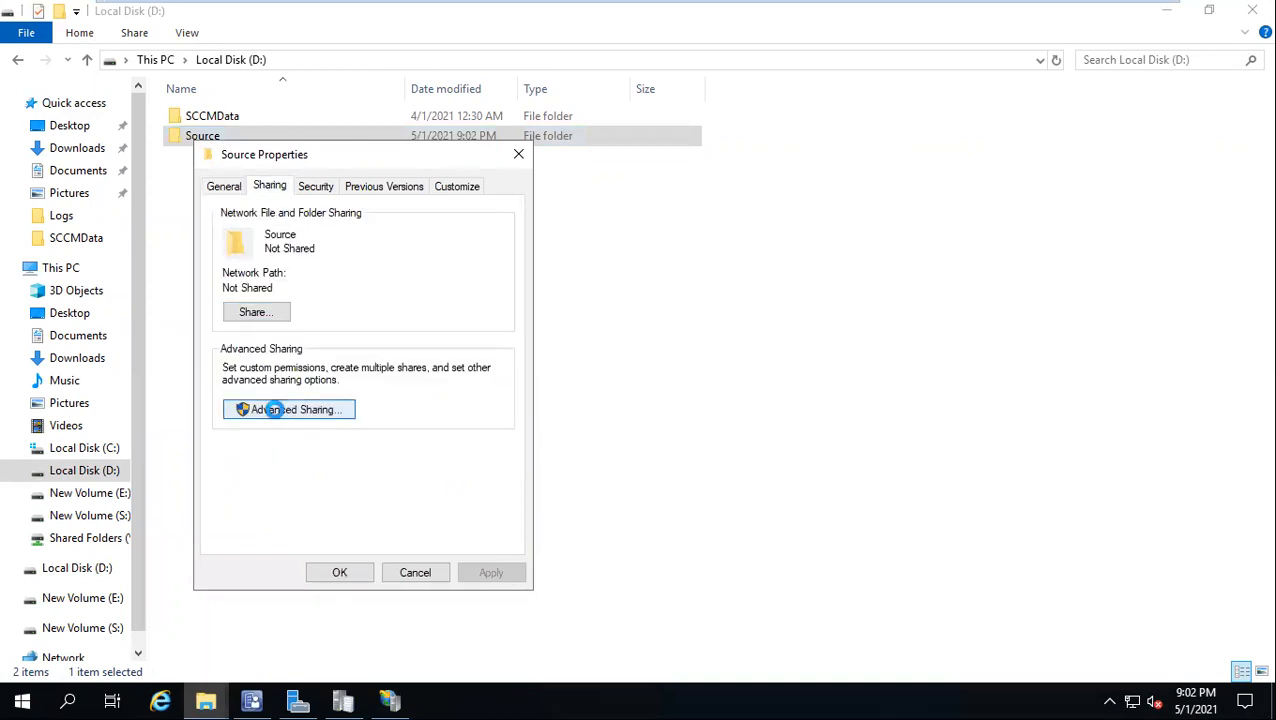
{"action": "left_click", "coordinate": [241, 223]}
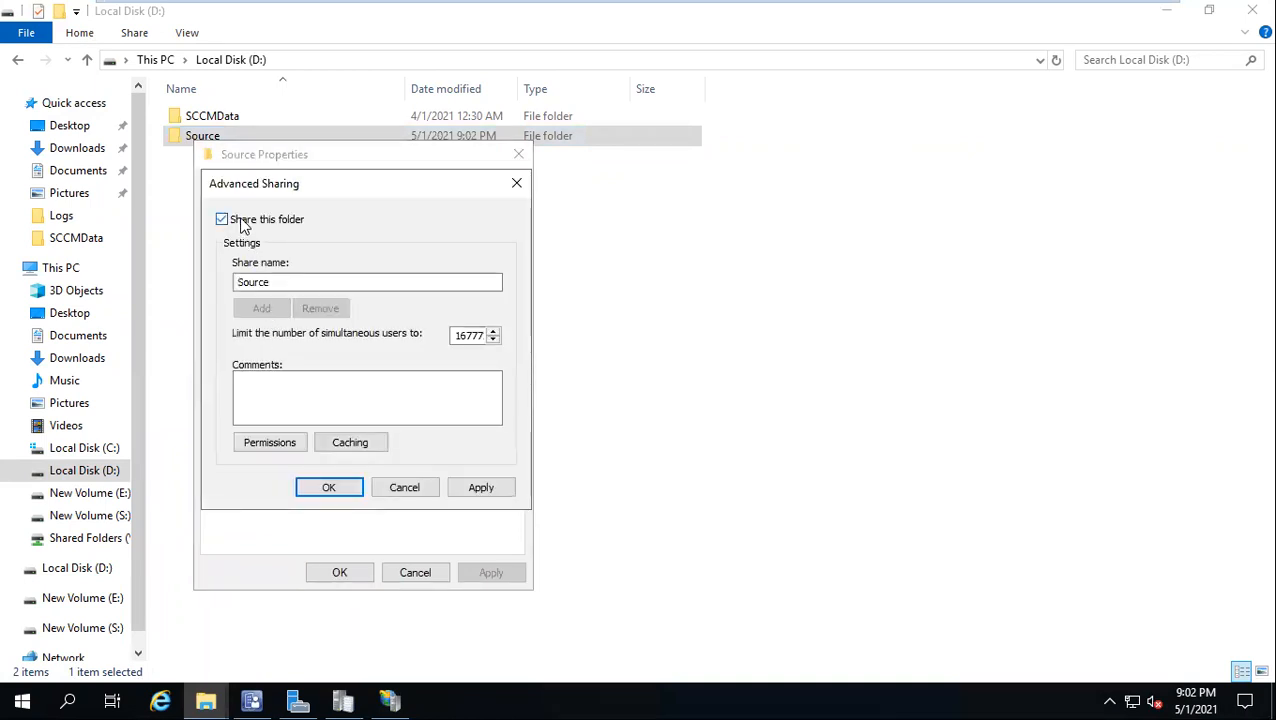
{"action": "left_click", "coordinate": [270, 443]}
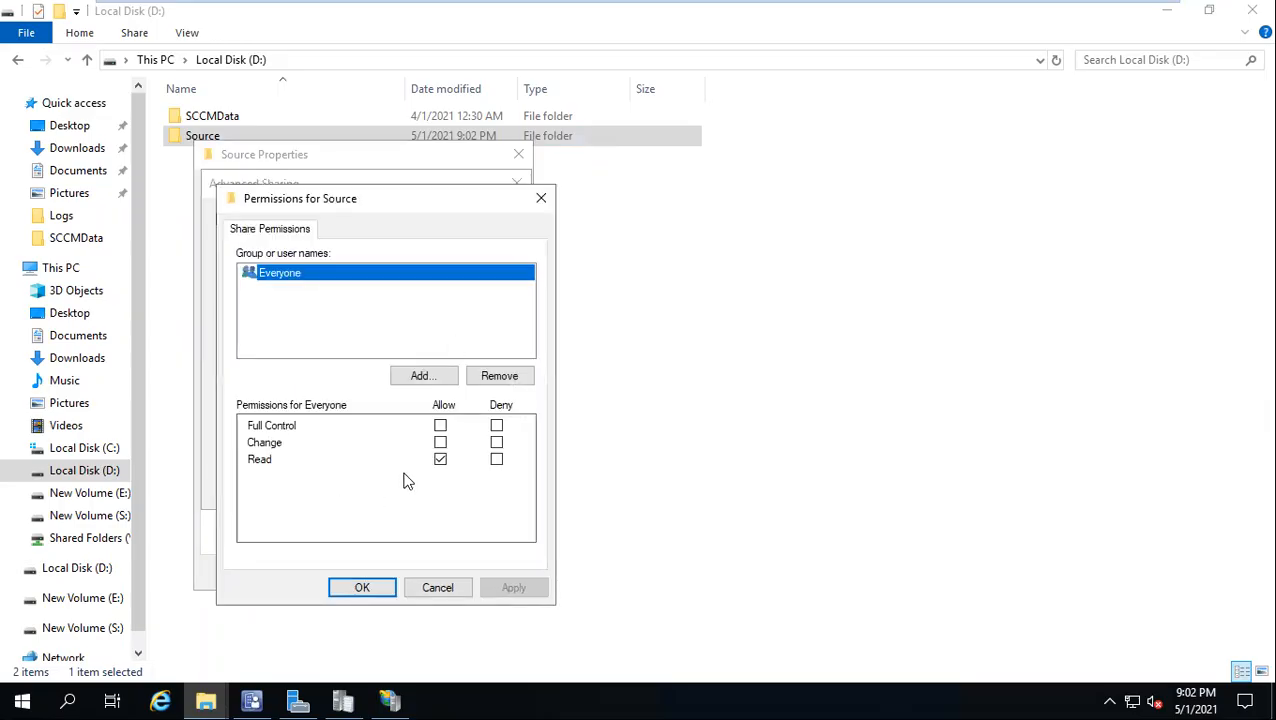
{"action": "left_click", "coordinate": [362, 587]}
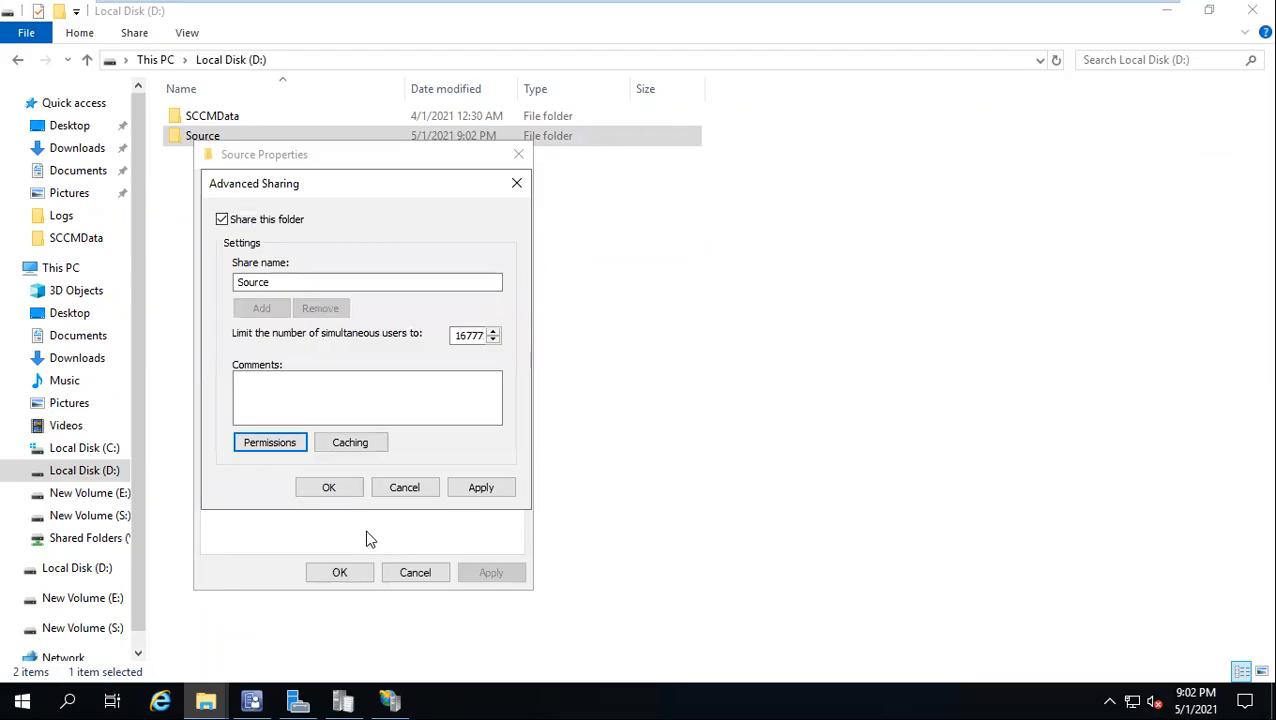
{"action": "left_click", "coordinate": [329, 488]}
{"action": "left_click", "coordinate": [338, 574]}
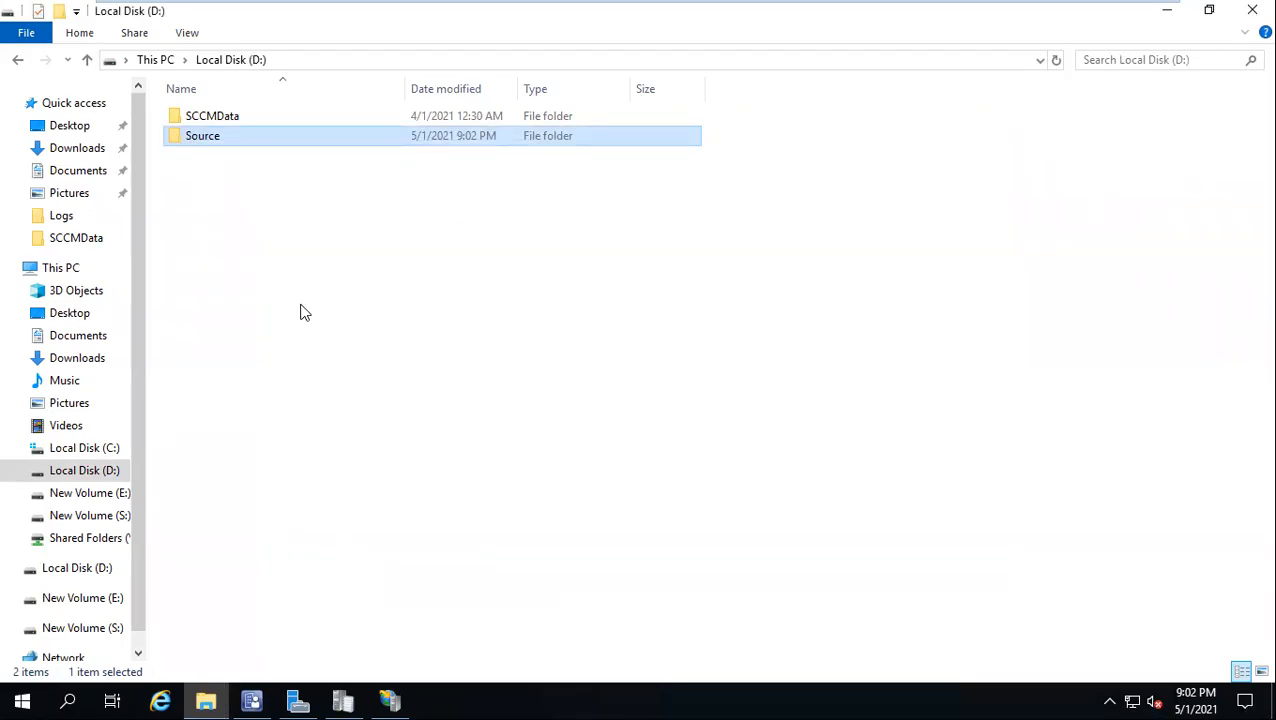
Check the network path and advanced sharing settings of the Source folder, then close its properties
{"action": "right_click", "coordinate": [202, 141]}
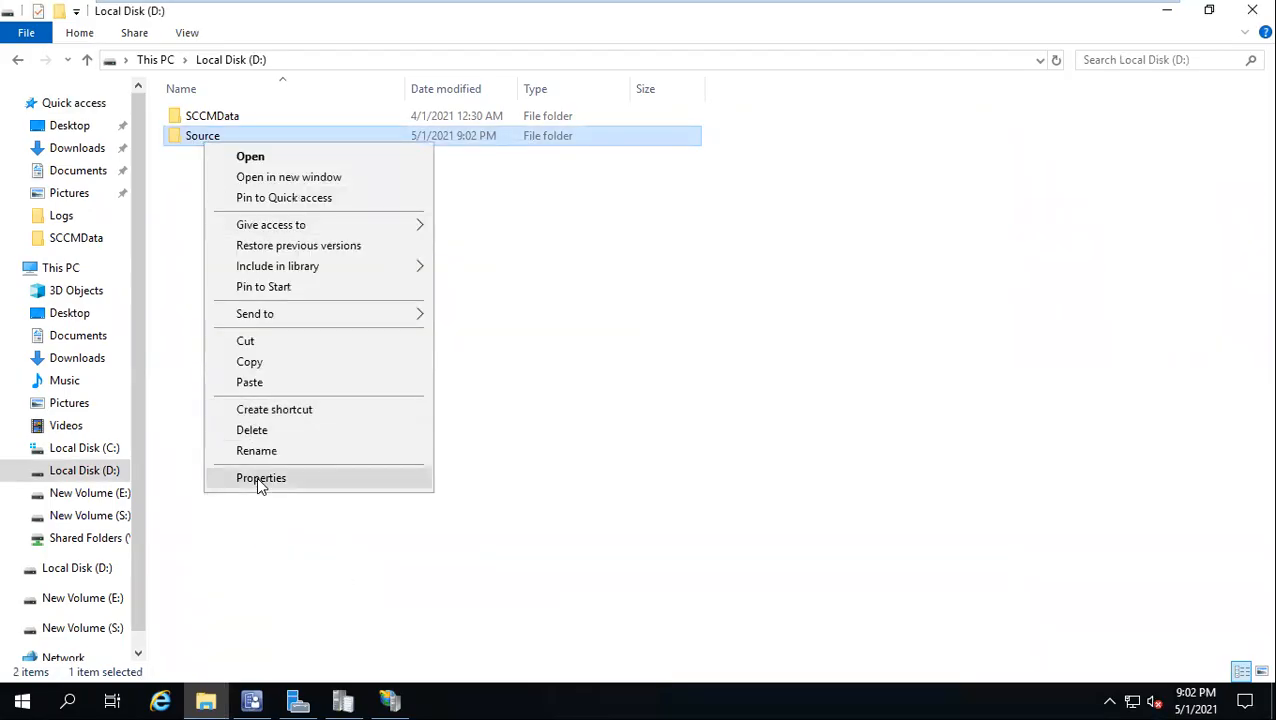
{"action": "left_click", "coordinate": [258, 480]}
{"action": "left_click", "coordinate": [300, 190]}
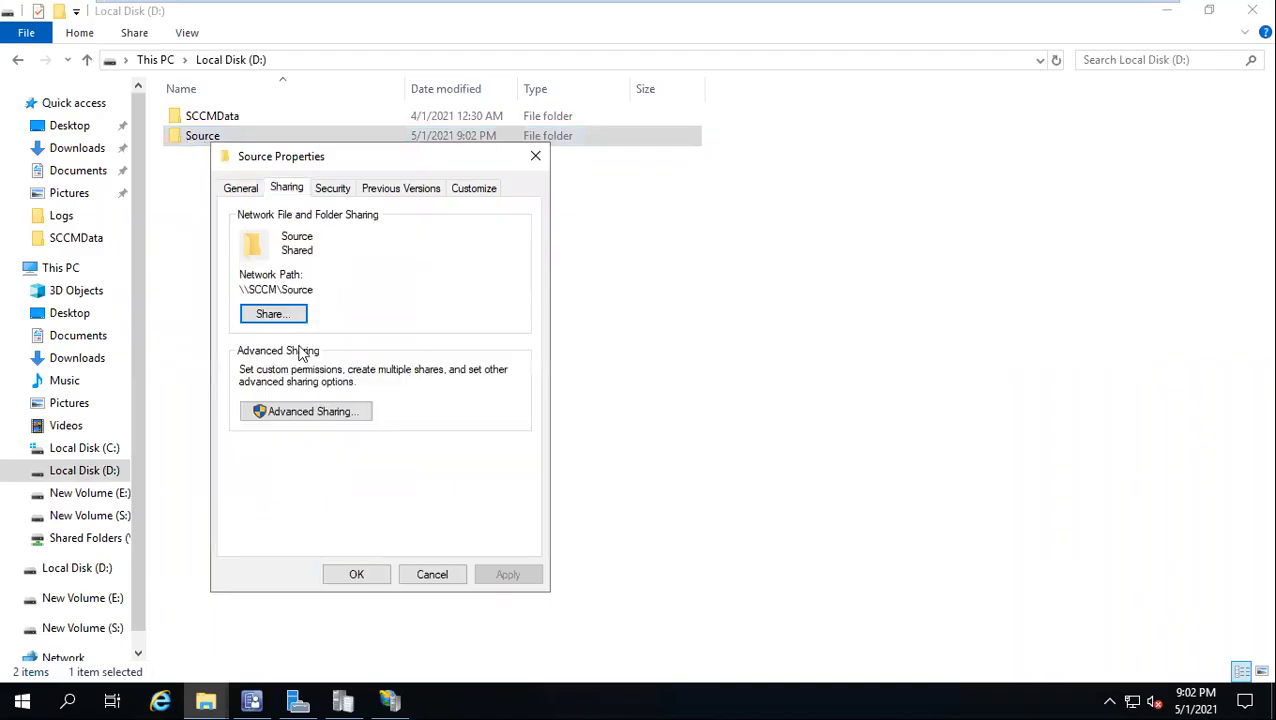
{"action": "left_click", "coordinate": [300, 413]}
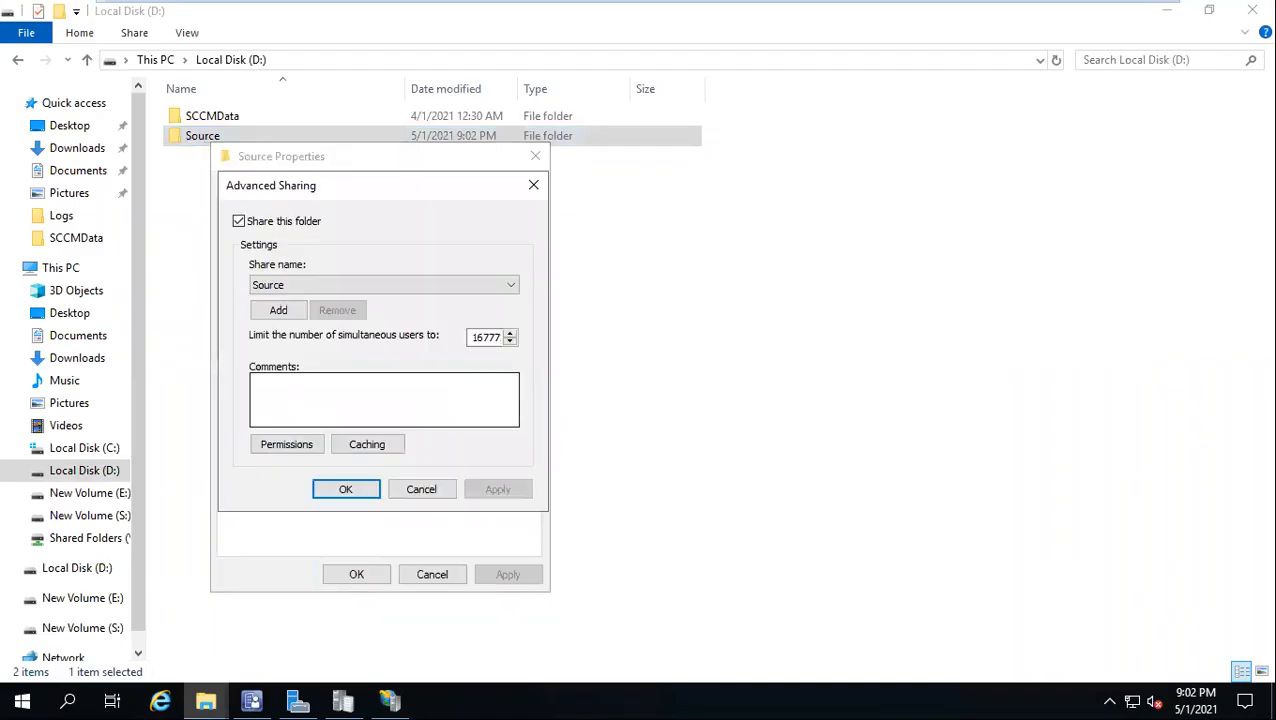
{"action": "left_click", "coordinate": [419, 490]}
{"action": "left_click", "coordinate": [354, 573]}
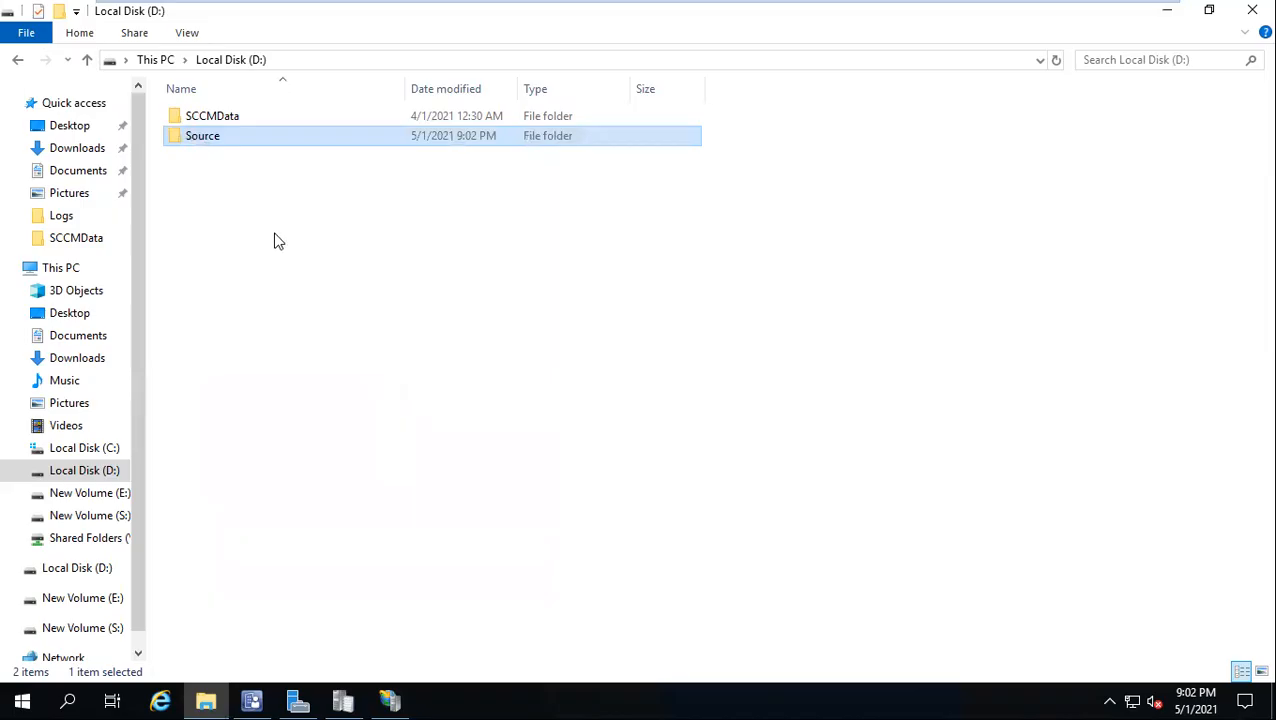
Create a folder named Patching inside the Source folder and open it
{"action": "double_click", "coordinate": [212, 140]}
{"action": "right_click", "coordinate": [210, 143]}
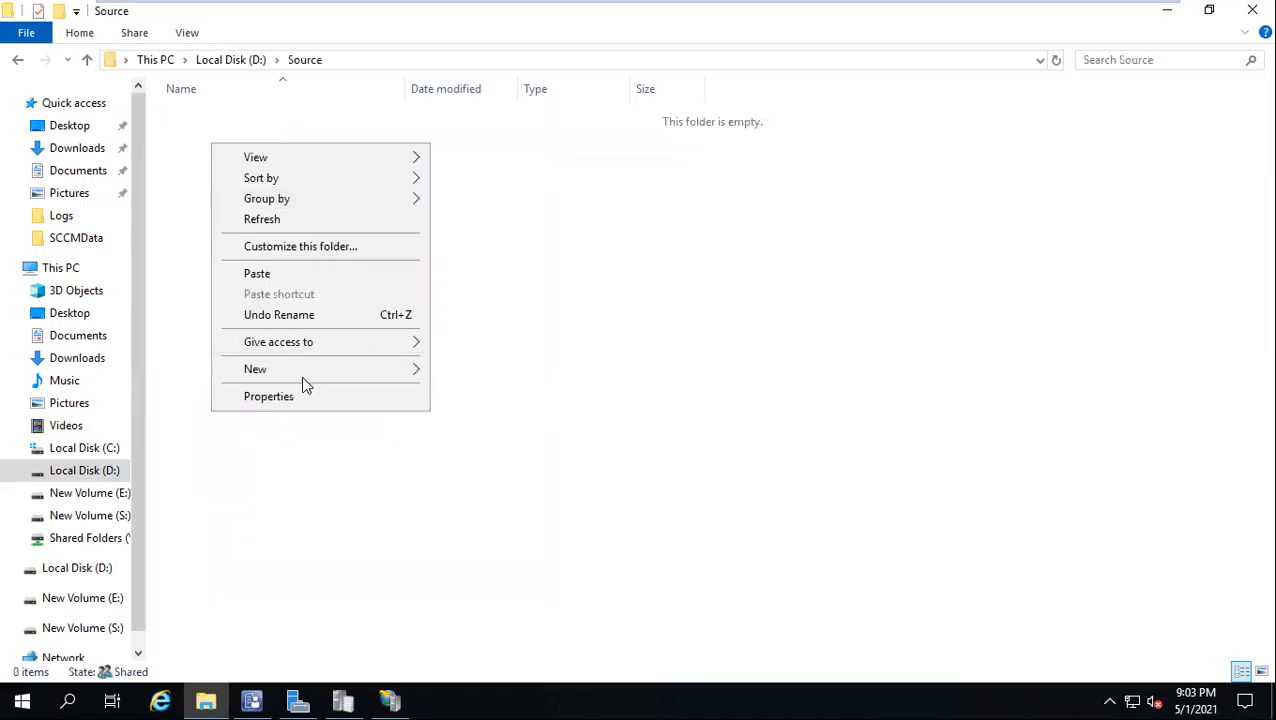
{"action": "mouse_move", "coordinate": [297, 377]}
{"action": "left_click", "coordinate": [472, 374]}
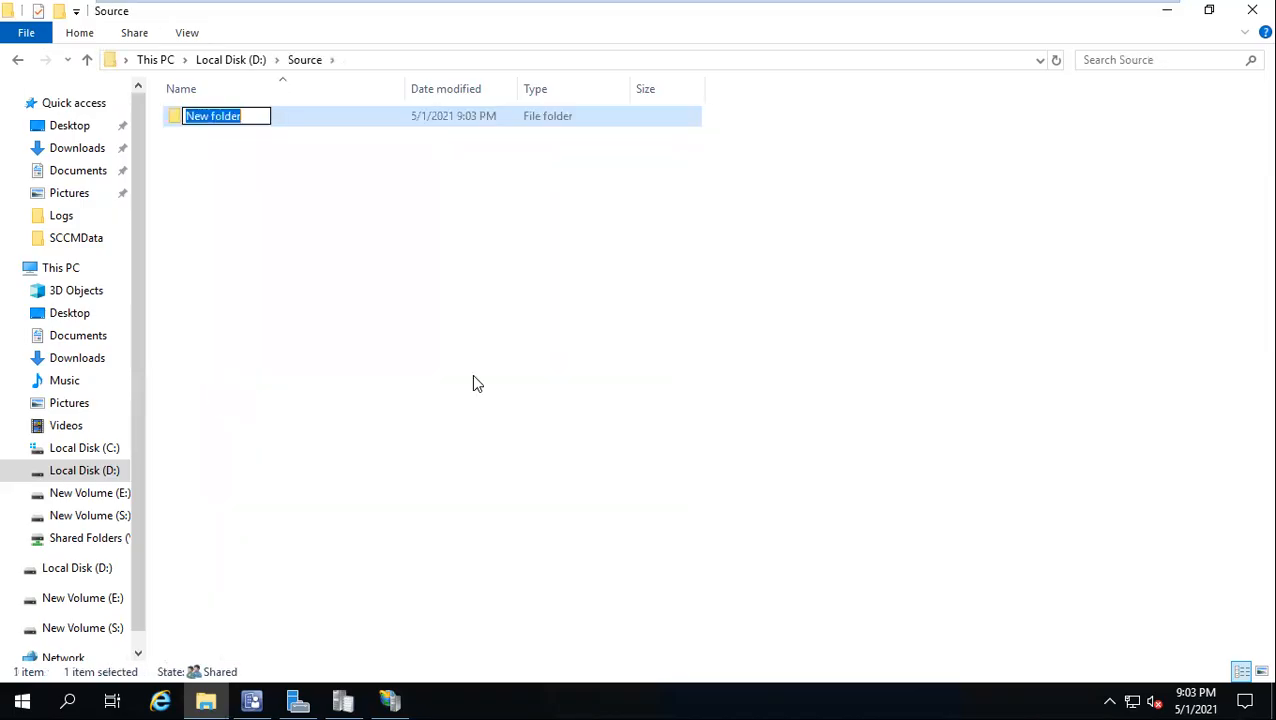
{"action": "type", "text": "Patching"}
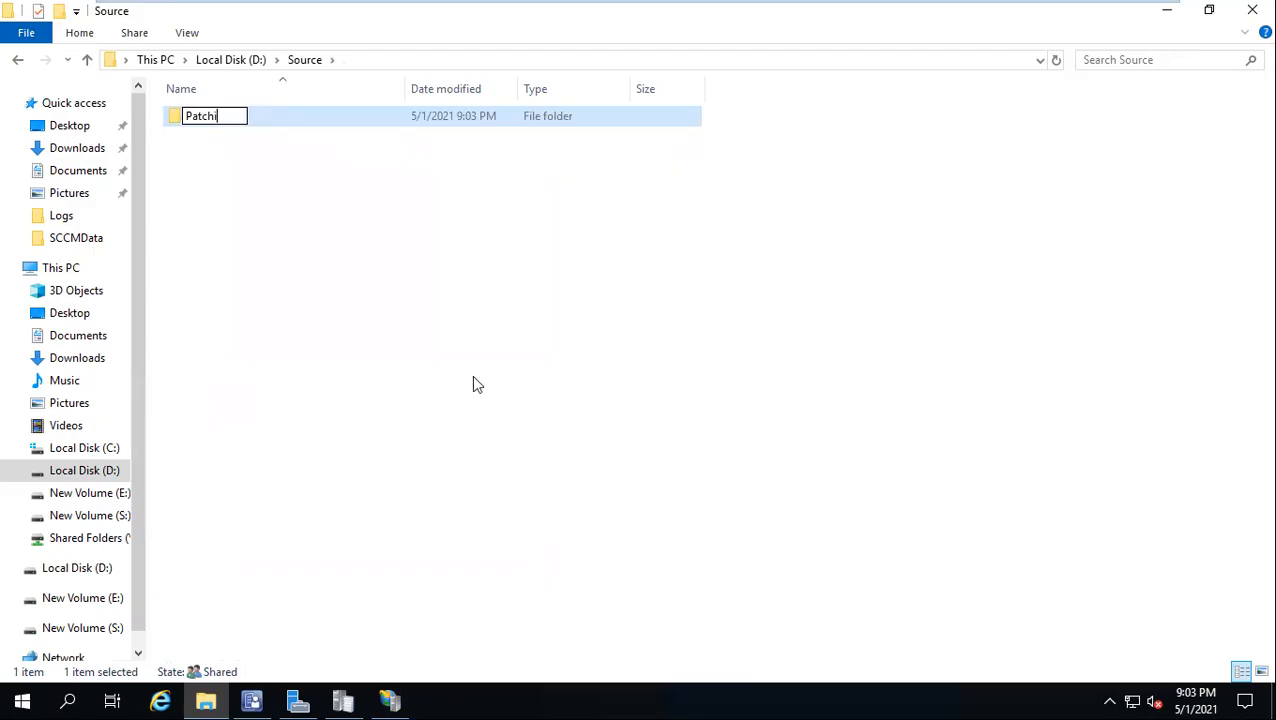
{"action": "key", "text": "Return"}
{"action": "key", "text": "Return"}
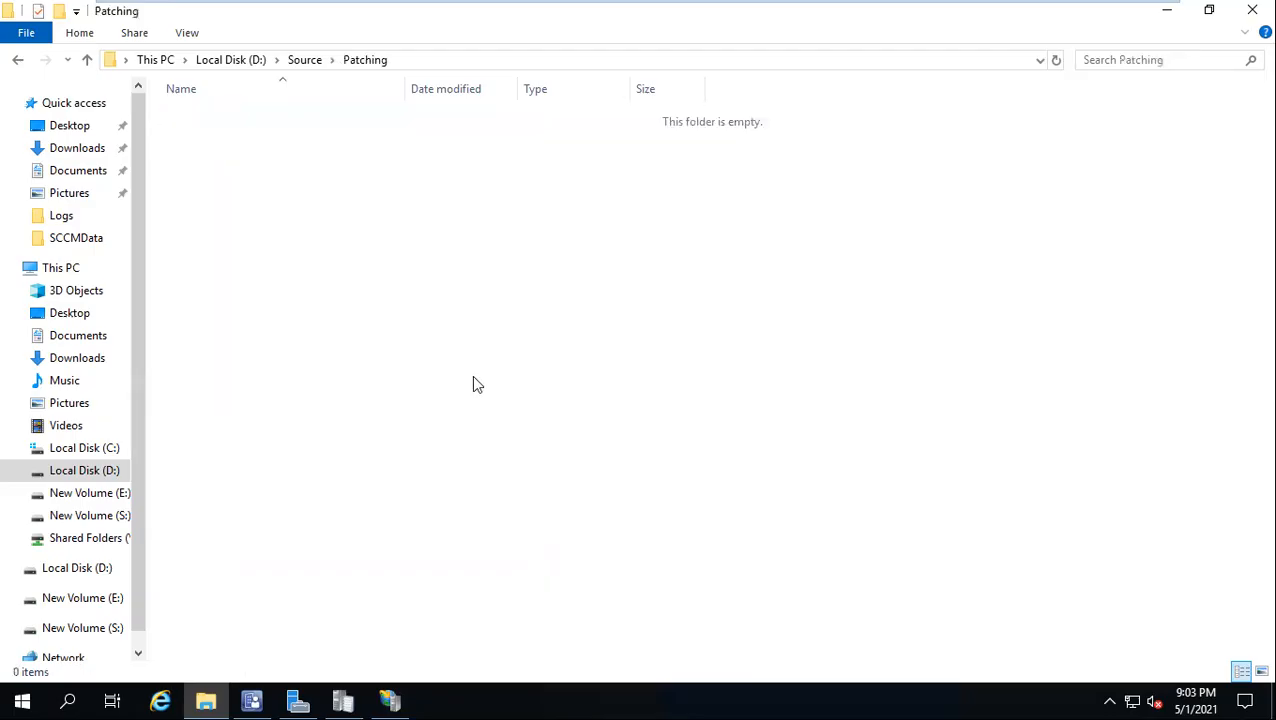
Create a new subfolder inside the Patching folder
{"action": "right_click", "coordinate": [320, 222]}
{"action": "mouse_move", "coordinate": [399, 447]}
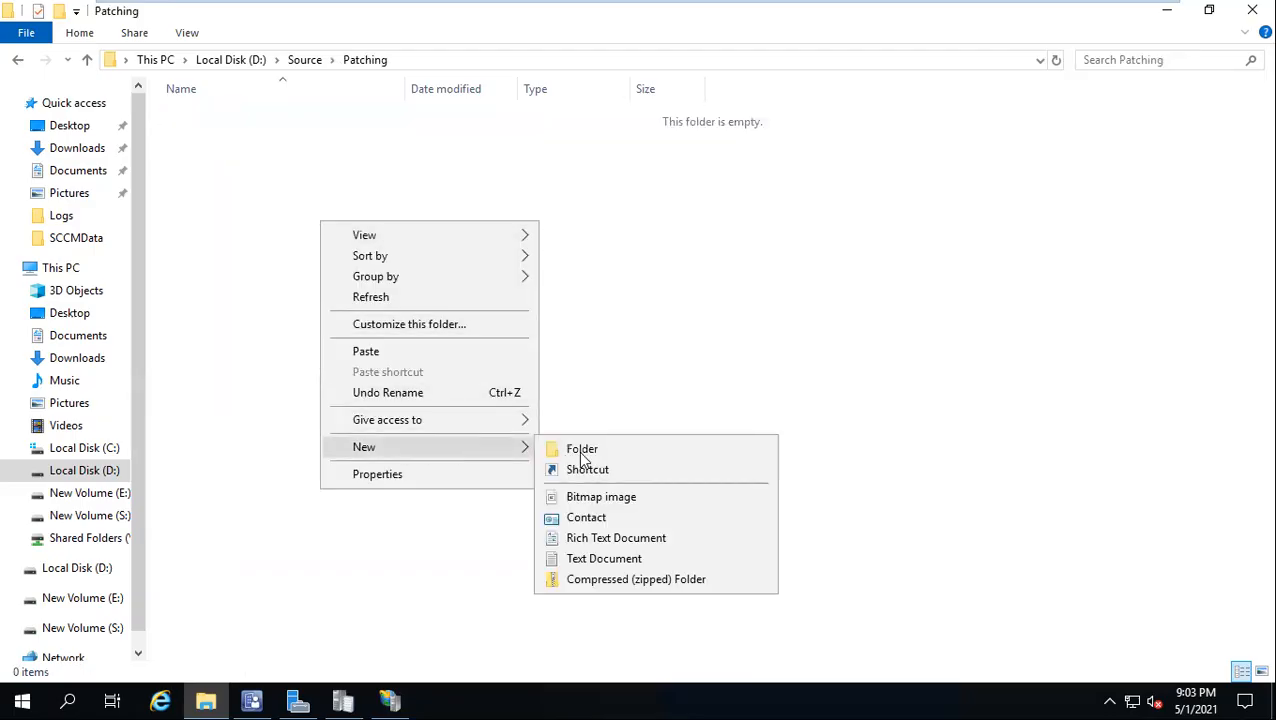
{"action": "left_click", "coordinate": [601, 452]}
{"action": "type", "text": "W"}
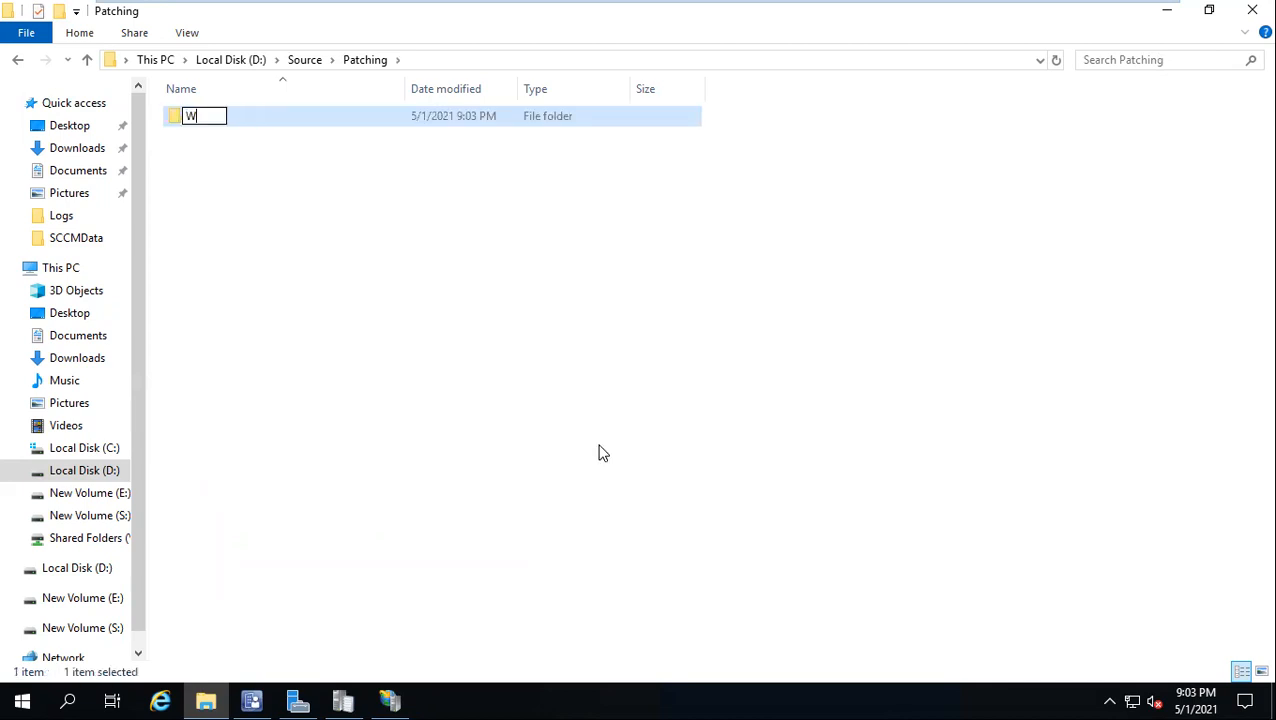
{"action": "type", "text": "orkstatuins"}
{"action": "key", "text": "BackSpace"}
{"action": "key", "text": "BackSpace"}
{"action": "key", "text": "BackSpace"}
{"action": "key", "text": "BackSpace"}
{"action": "key", "text": "BackSpace"}
{"action": "key", "text": "BackSpace"}
{"action": "key", "text": "BackSpace"}
{"action": "key", "text": "BackSpace"}
{"action": "key", "text": "BackSpace"}
{"action": "key", "text": "BackSpace"}
{"action": "key", "text": "BackSpace"}
{"action": "key", "text": "BackSpace"}
Name the new subfolder 2021-01_SecurityUpdates_WKS
{"action": "type", "text": "2021-01"}
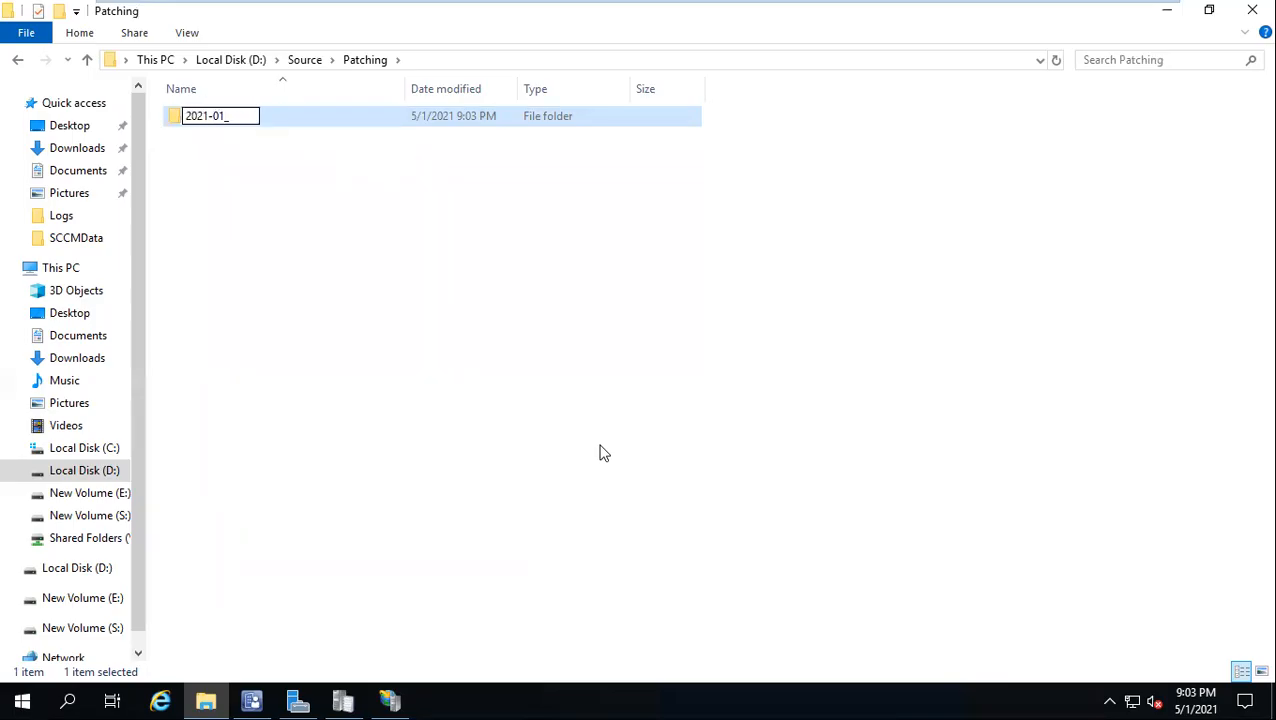
{"action": "type", "text": "_SecurityUpdates"}
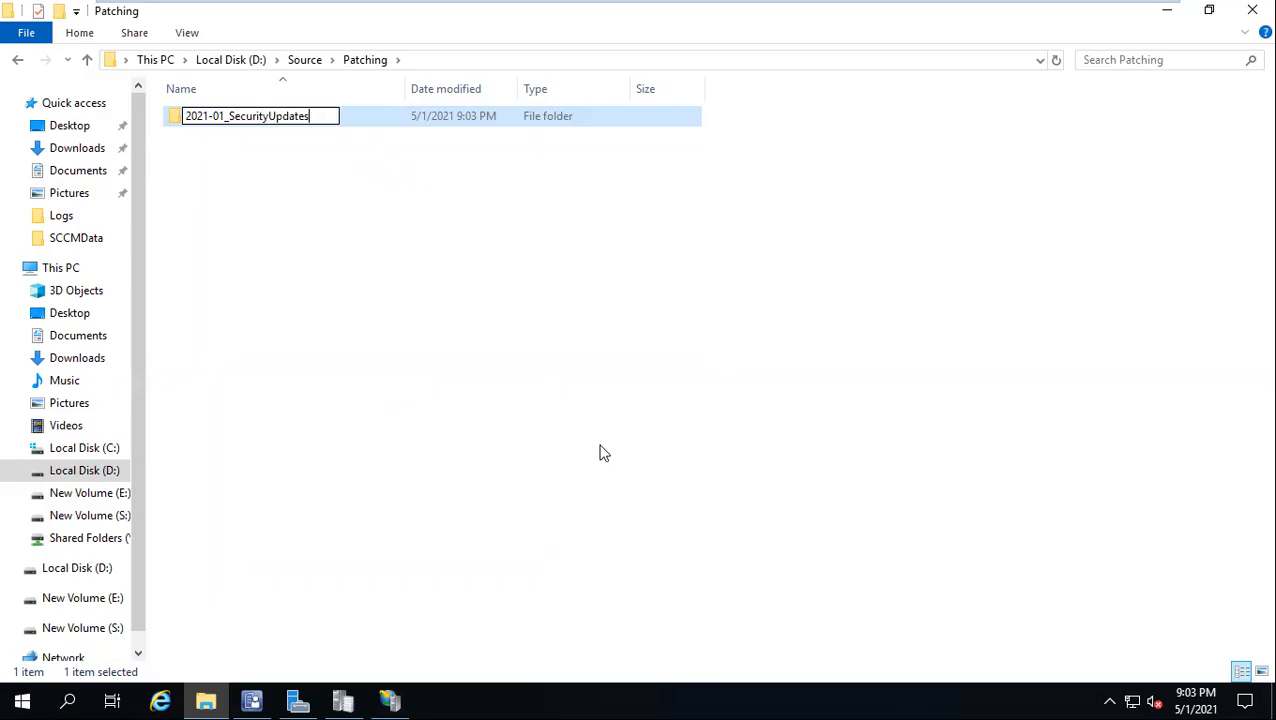
{"action": "type", "text": "_WKS"}
{"action": "key", "text": "Return"}
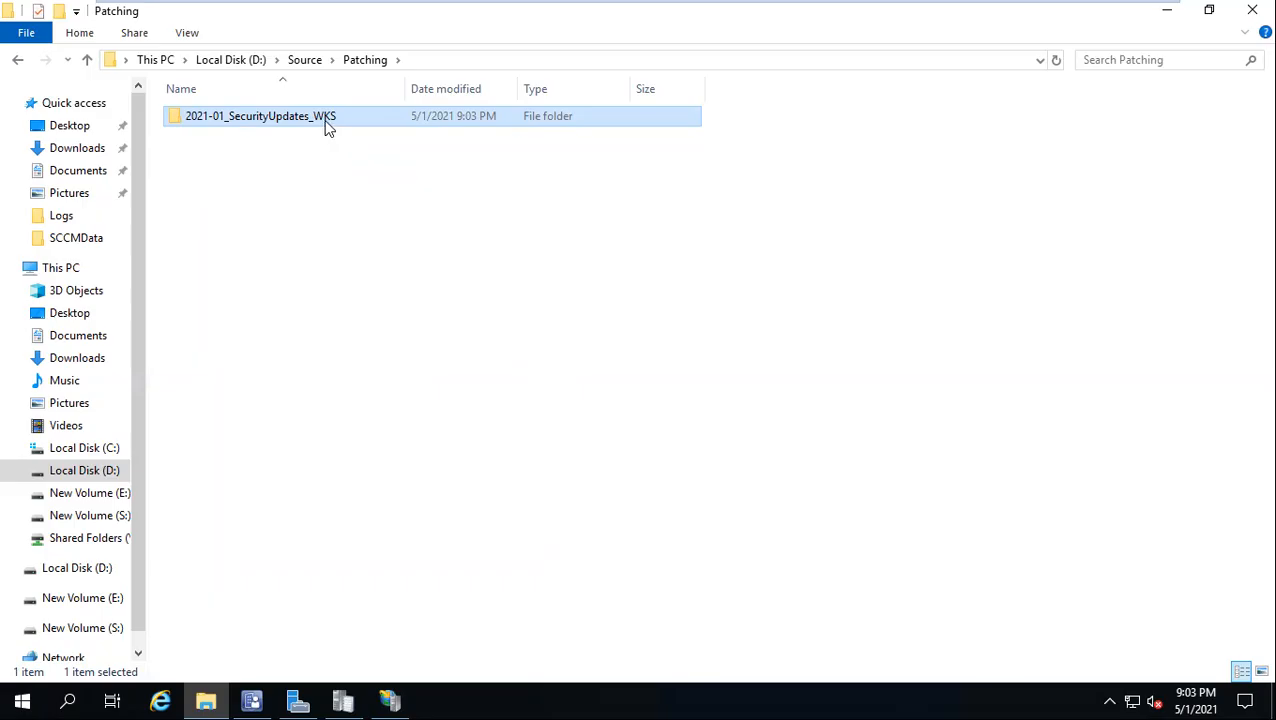
Open the \\sccm network location and browse through Source and Patching to the 2021-01_SecurityUpdates_WKS folder
{"action": "key", "text": "super+r"}
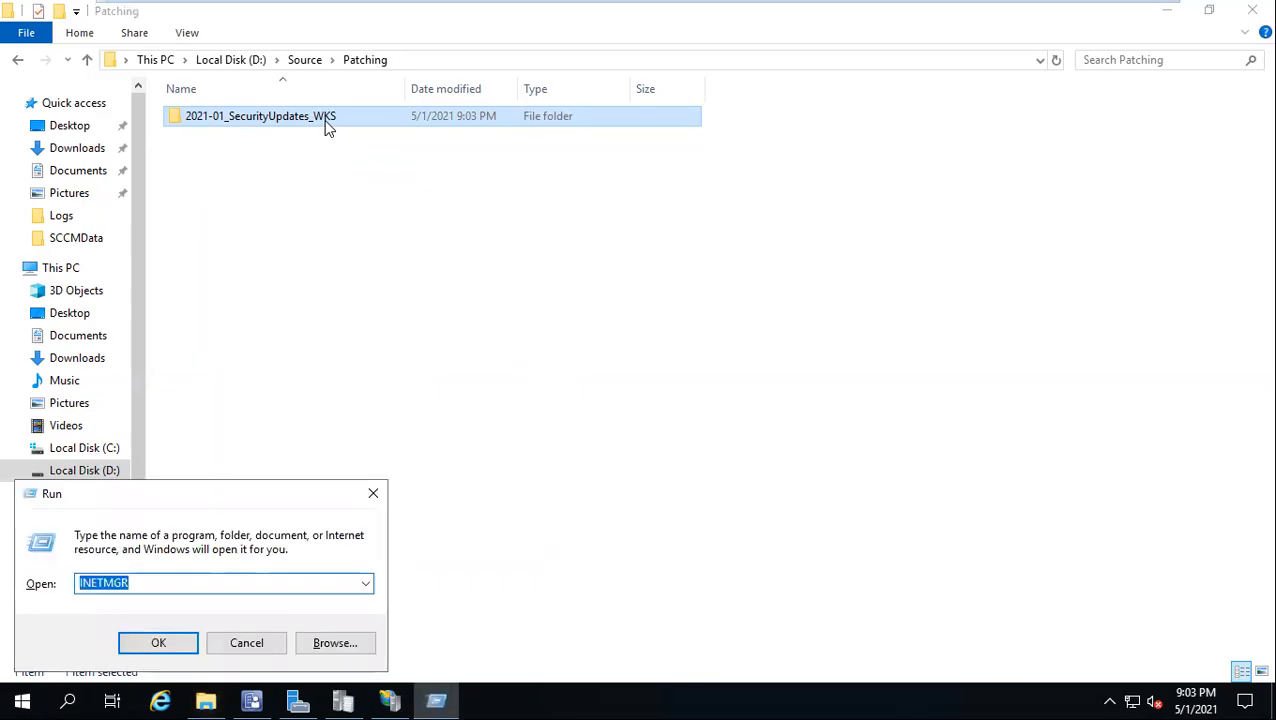
{"action": "type", "text": "\\\\sccm"}
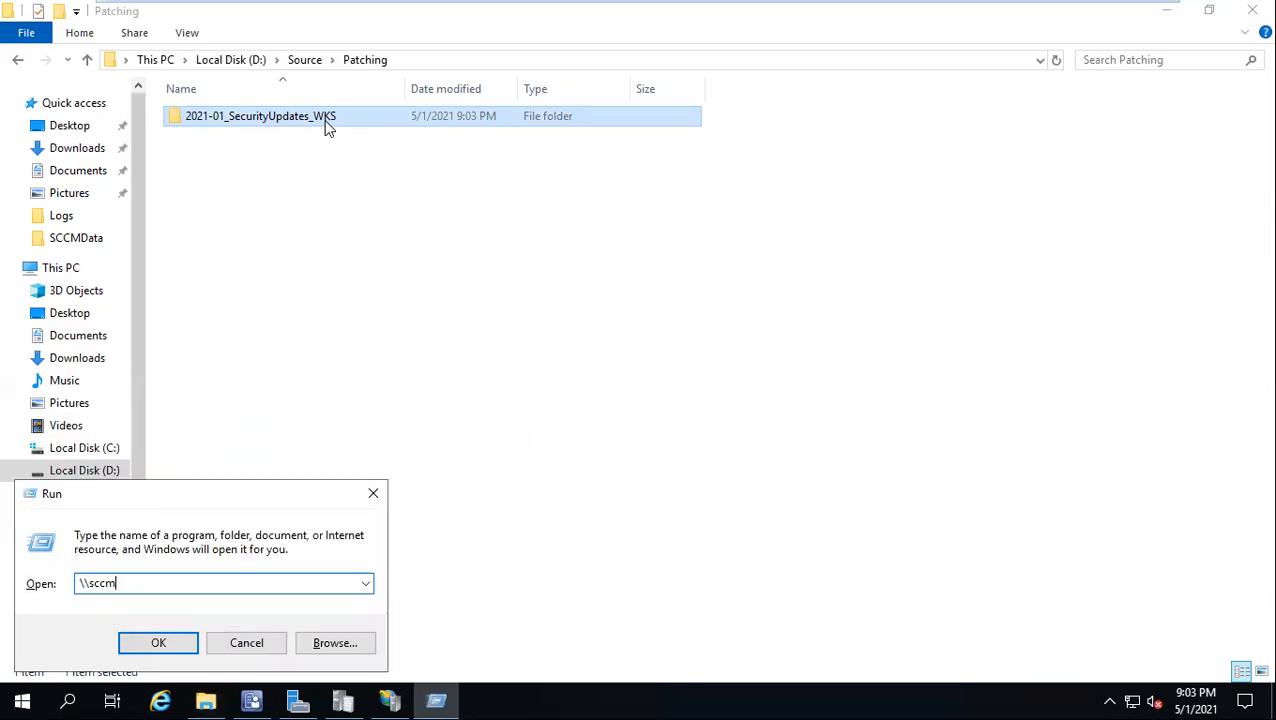
{"action": "key", "text": "Return"}
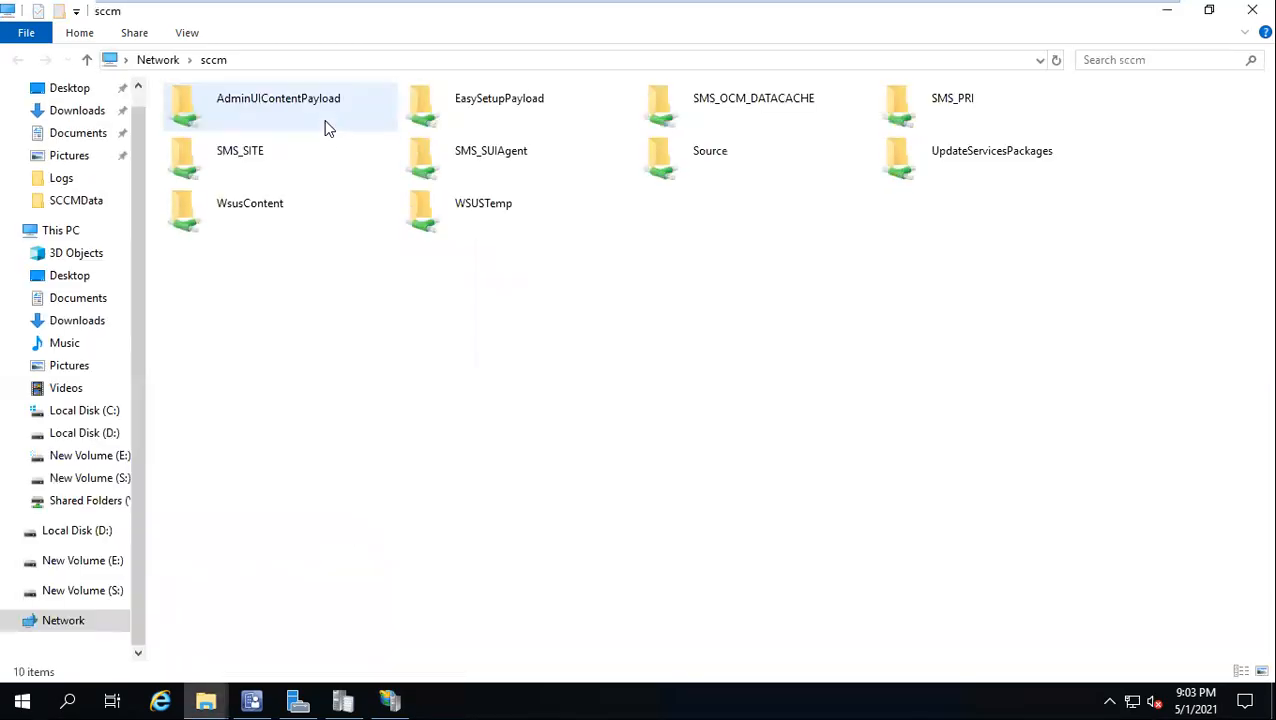
{"action": "double_click", "coordinate": [681, 166]}
{"action": "double_click", "coordinate": [242, 118]}
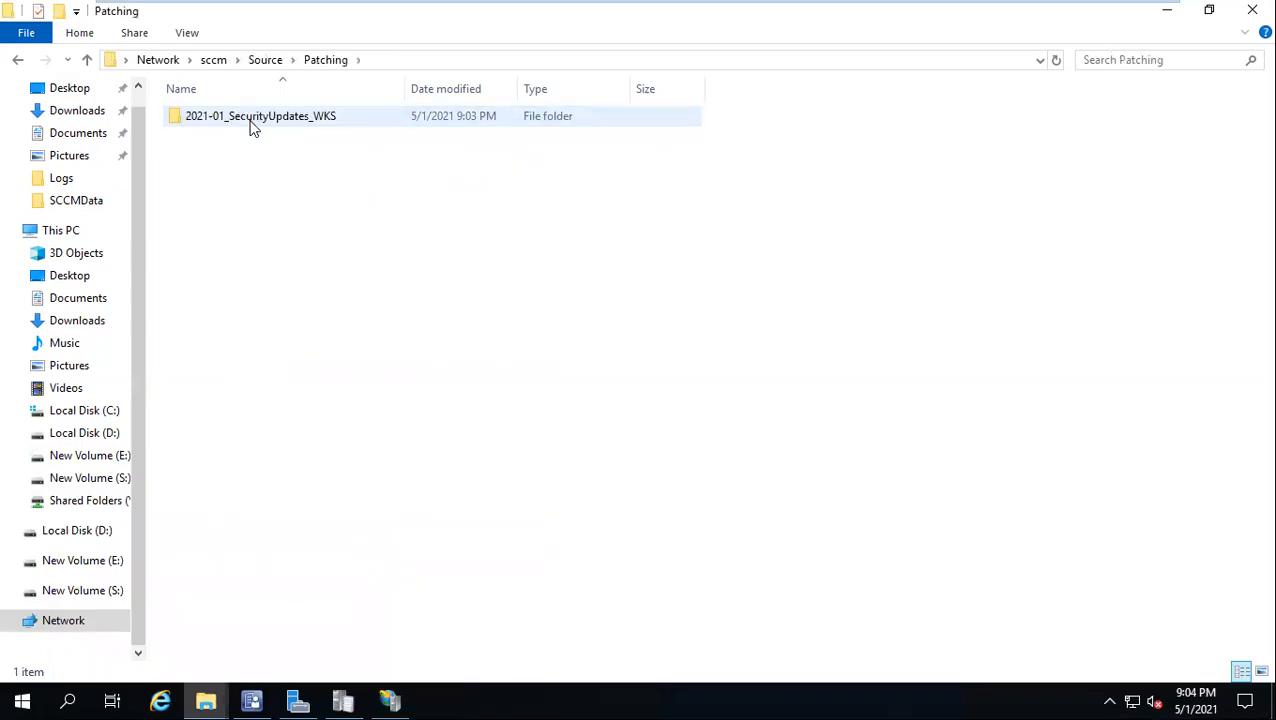
{"action": "double_click", "coordinate": [250, 120]}
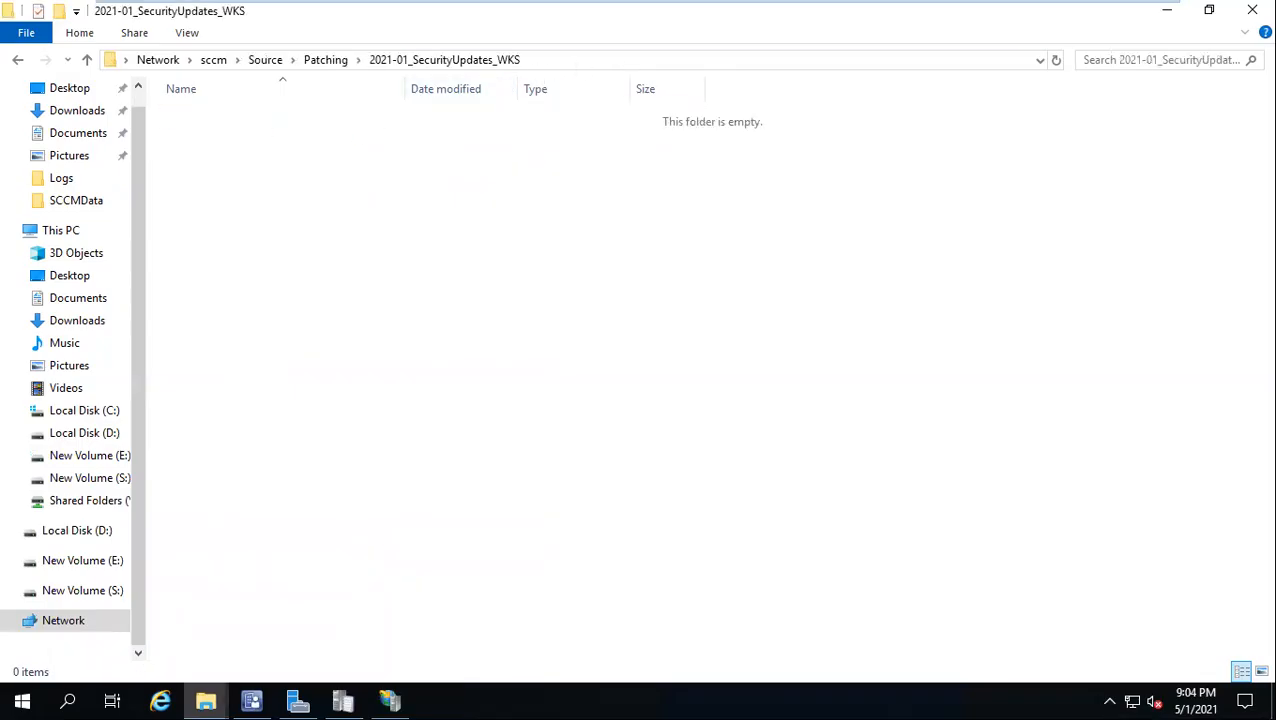
Copy the network path of the 2021-01_SecurityUpdates_WKS folder and minimize both folder windows to return to the Configuration Manager console
{"action": "left_click", "coordinate": [621, 56]}
{"action": "right_click", "coordinate": [203, 60]}
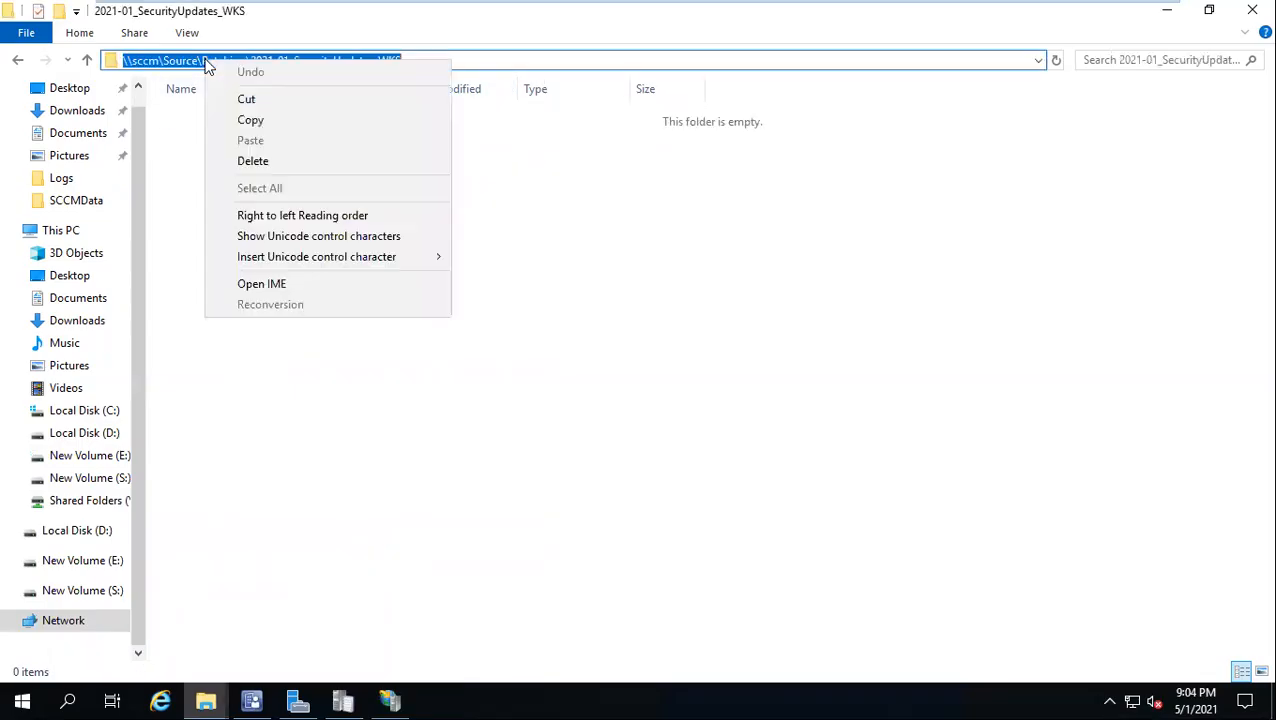
{"action": "left_click", "coordinate": [258, 120]}
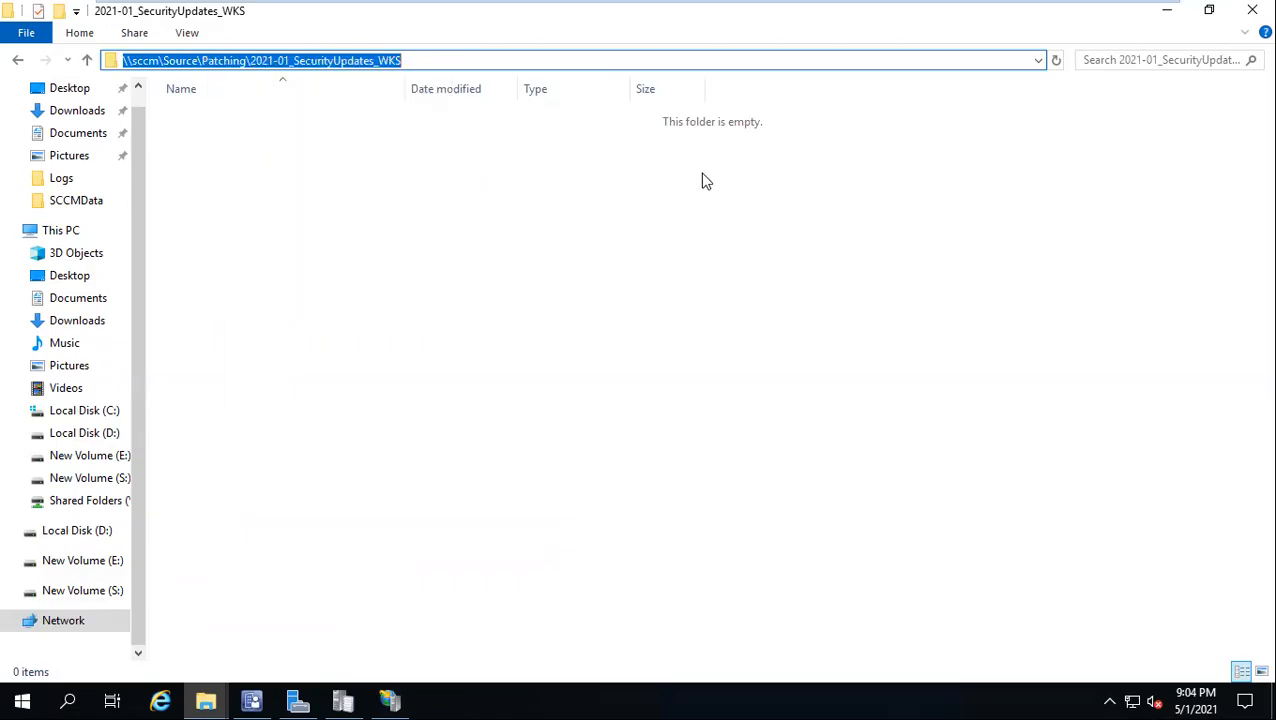
{"action": "left_click", "coordinate": [1166, 14]}
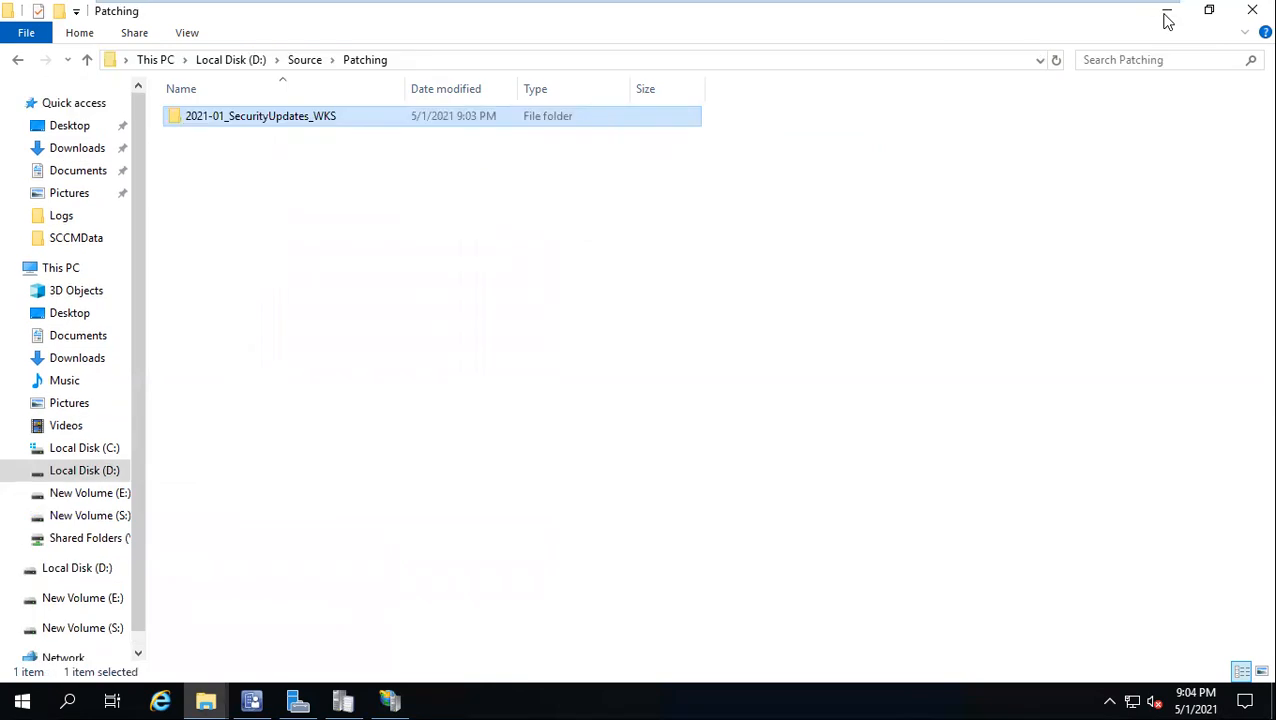
{"action": "left_click", "coordinate": [1166, 14]}
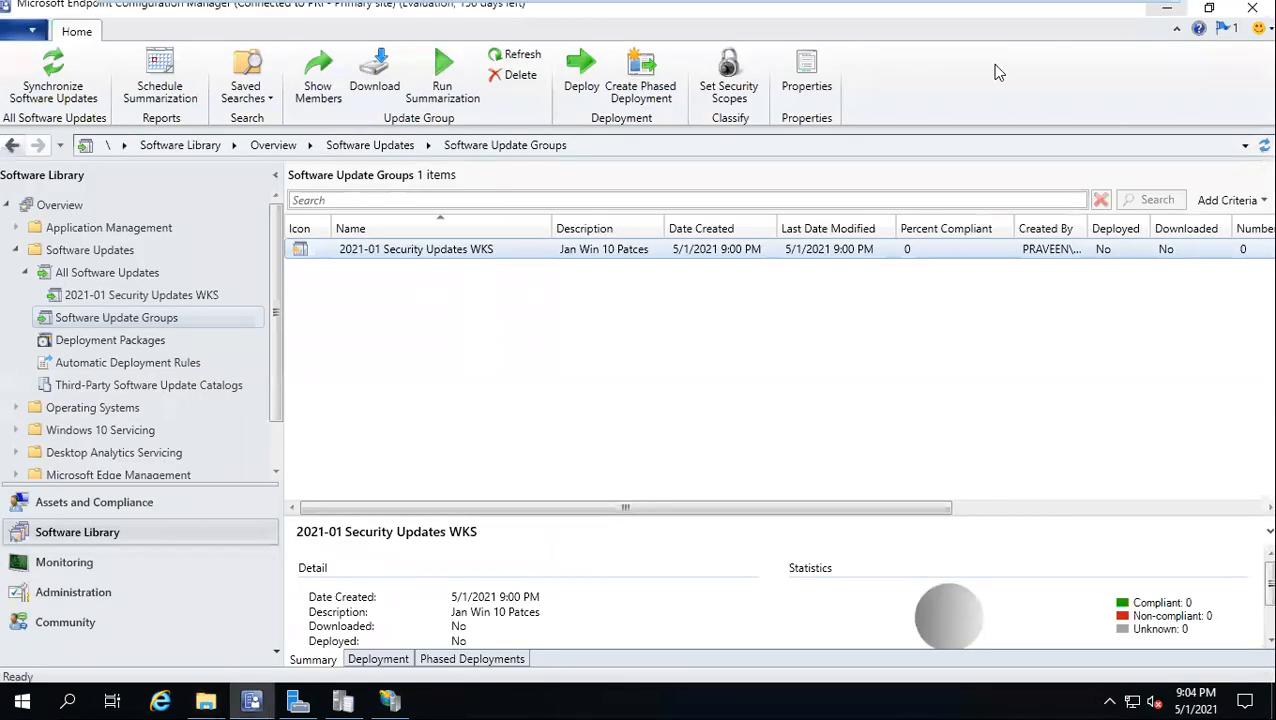
Check the Deployment Packages list and return to the software update groups
{"action": "right_click", "coordinate": [478, 249]}
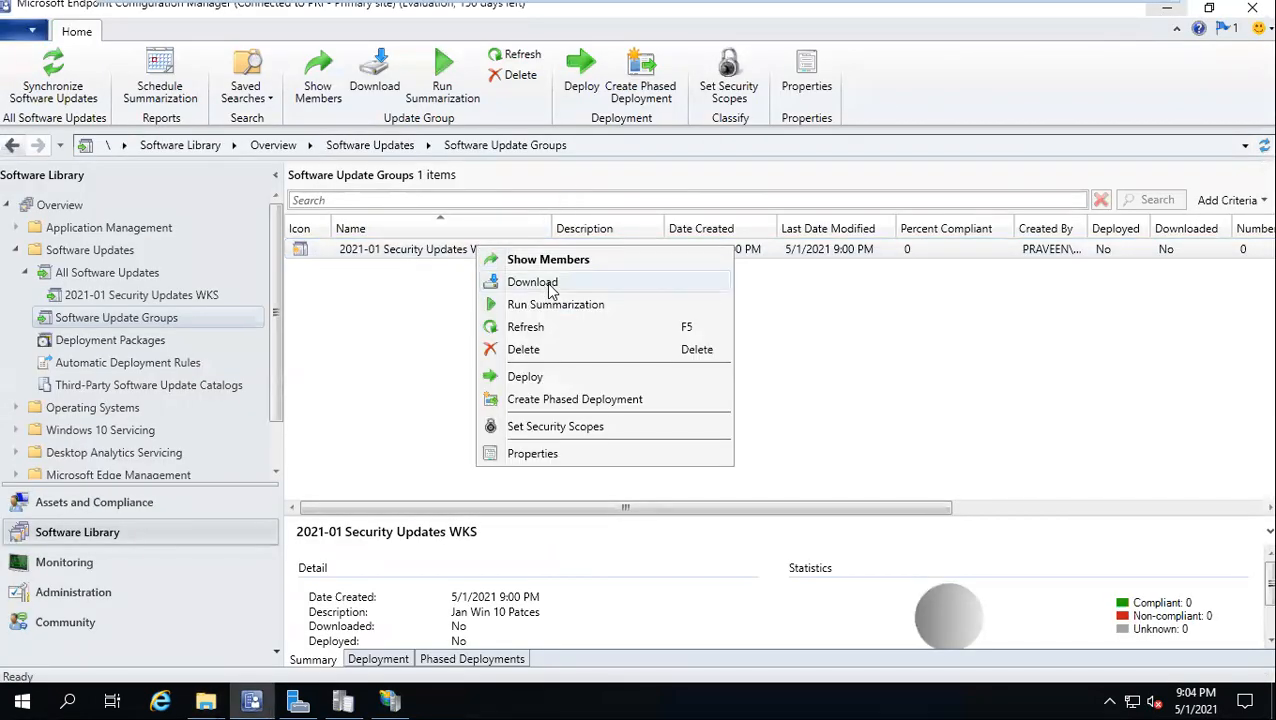
{"action": "left_click", "coordinate": [140, 341]}
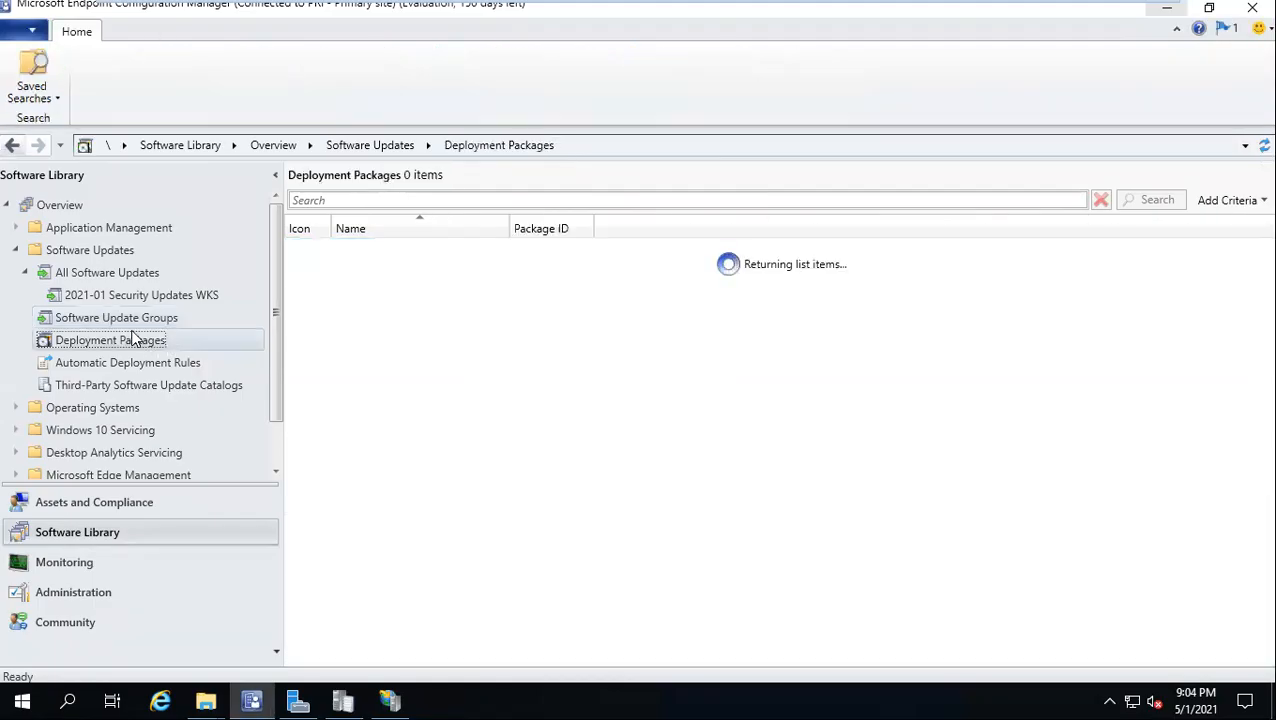
{"action": "left_click", "coordinate": [107, 318]}
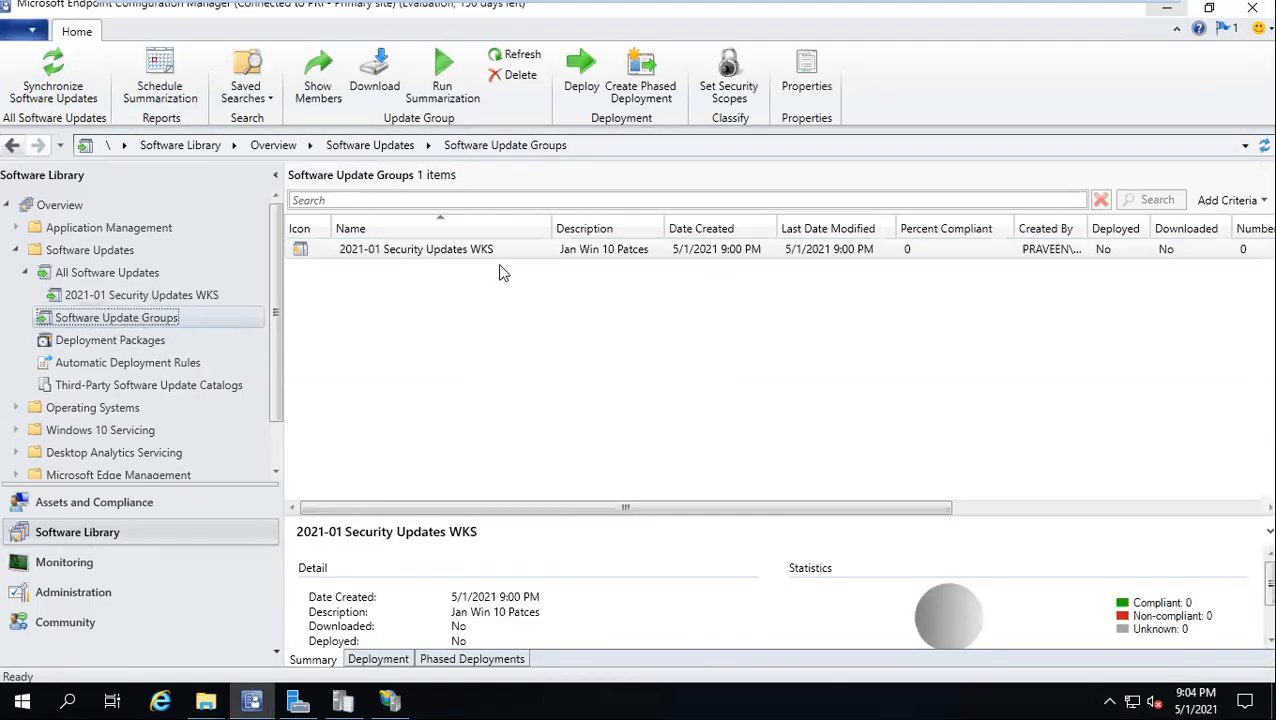
Start downloading the 2021-01 Security Updates WKS group and set the new package's source to \\sccm\Source\Patching\2021-01_SecurityUpdates_WKS
{"action": "left_click", "coordinate": [478, 252]}
{"action": "right_click", "coordinate": [478, 252]}
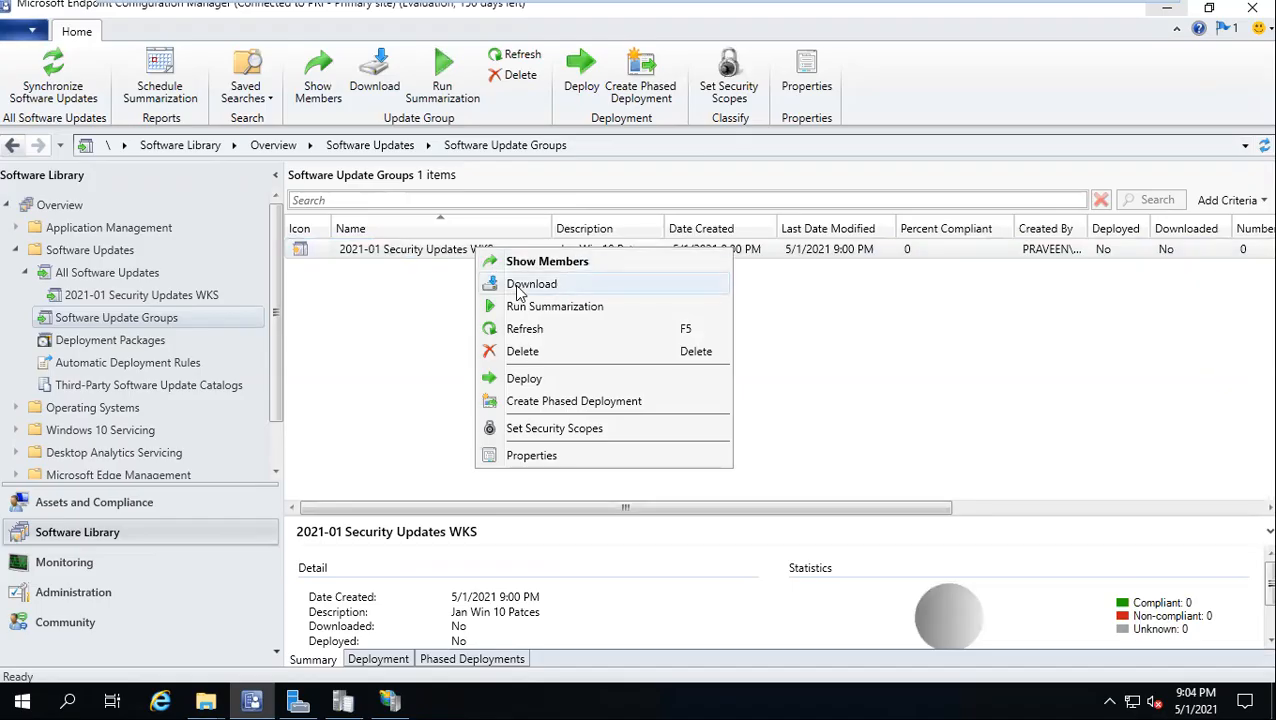
{"action": "left_click", "coordinate": [516, 285]}
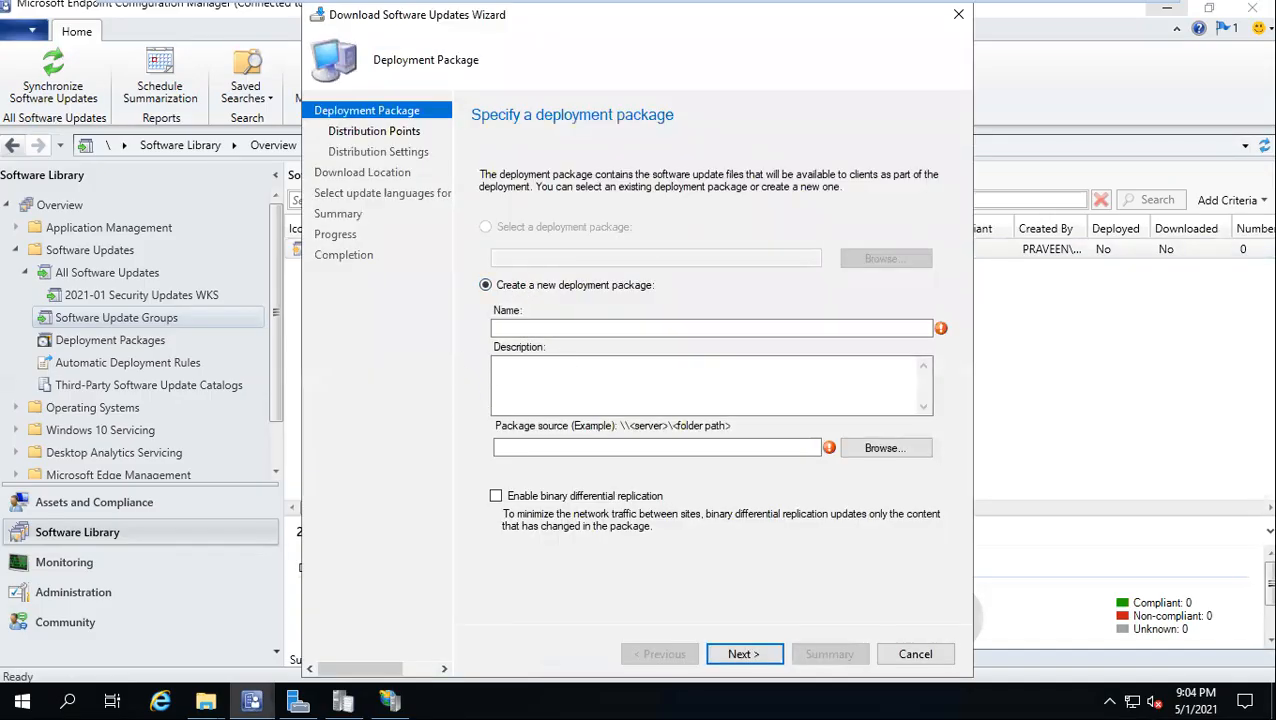
{"action": "left_click", "coordinate": [656, 448]}
{"action": "key", "text": "ctrl+v"}
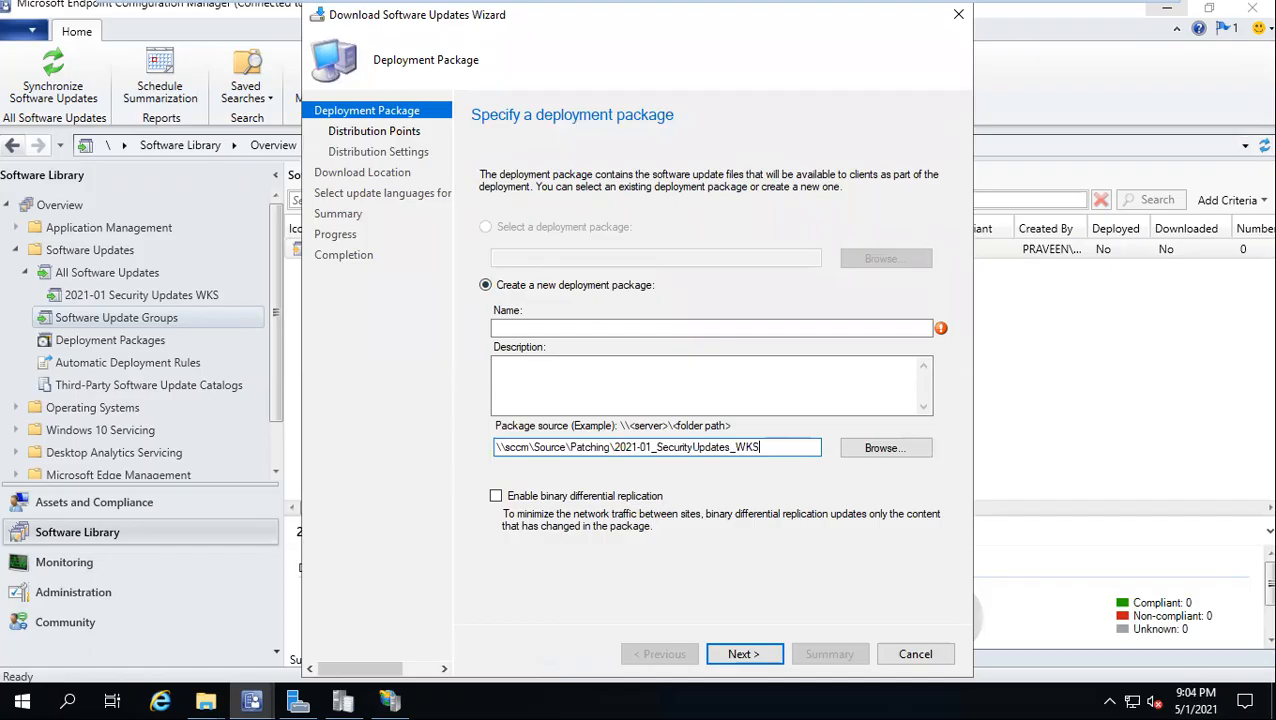
Name the deployment package 2021-01_SecurityUpdates_WKS, enable binary differential replication and proceed to the distribution points
{"action": "left_click_drag", "start_coordinate": [759, 447], "coordinate": [620, 447]}
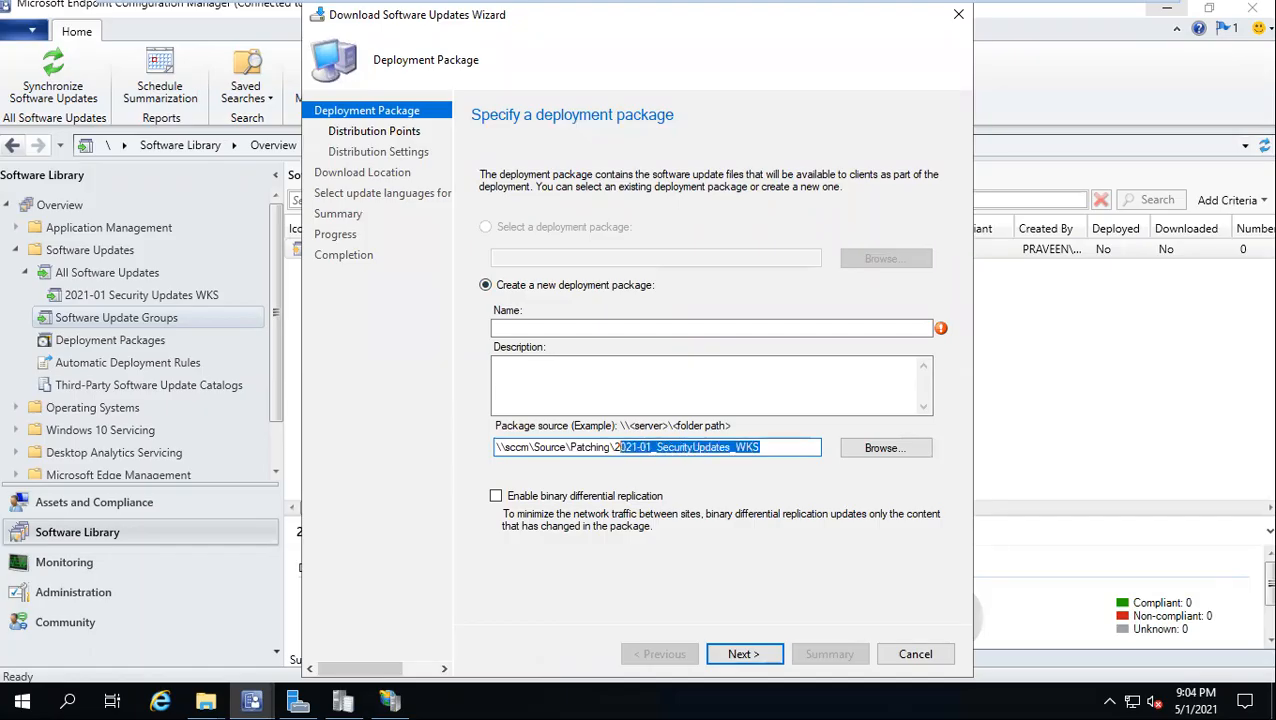
{"action": "key", "text": "ctrl+c"}
{"action": "left_click", "coordinate": [523, 328]}
{"action": "key", "text": "ctrl+v"}
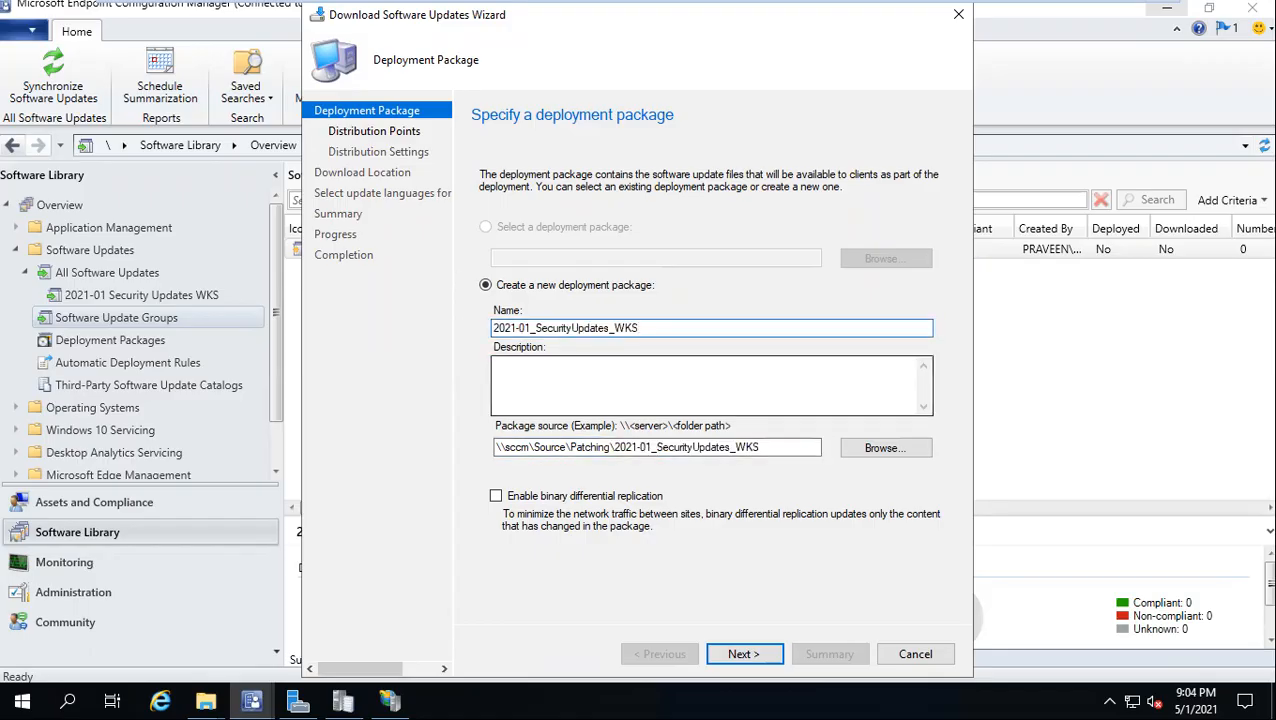
{"action": "left_click", "coordinate": [496, 497]}
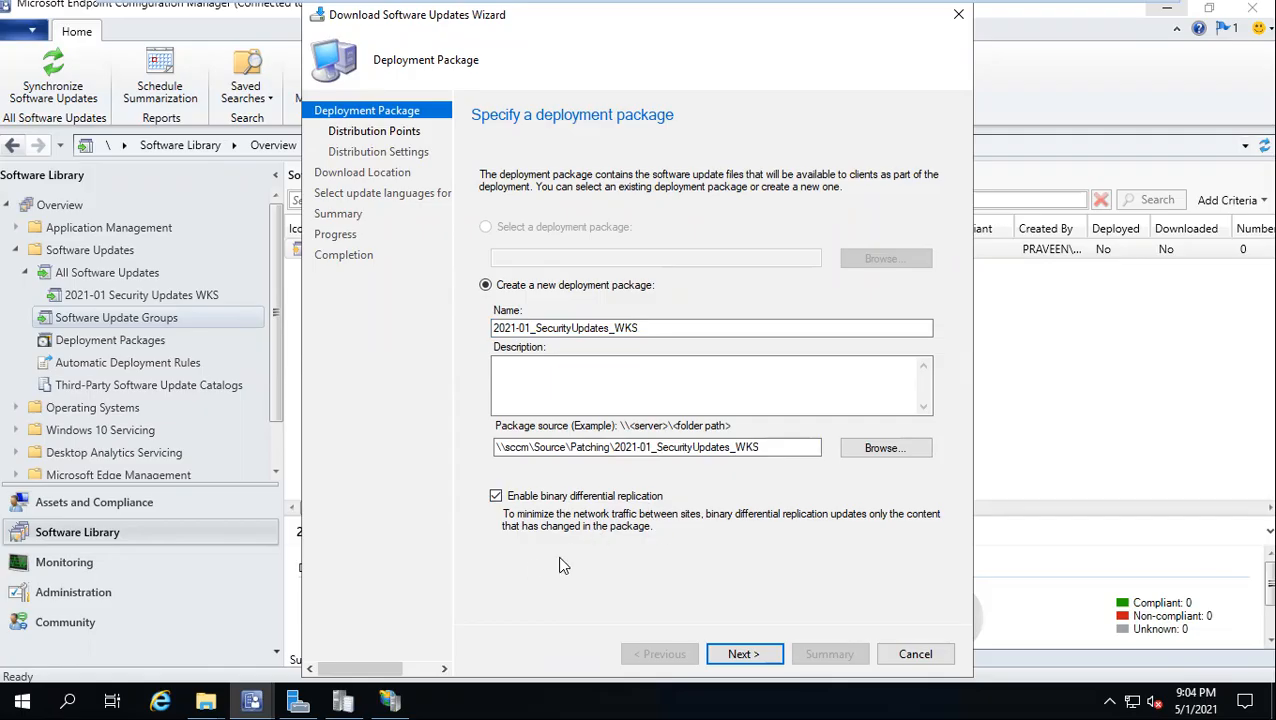
{"action": "left_click", "coordinate": [765, 654]}
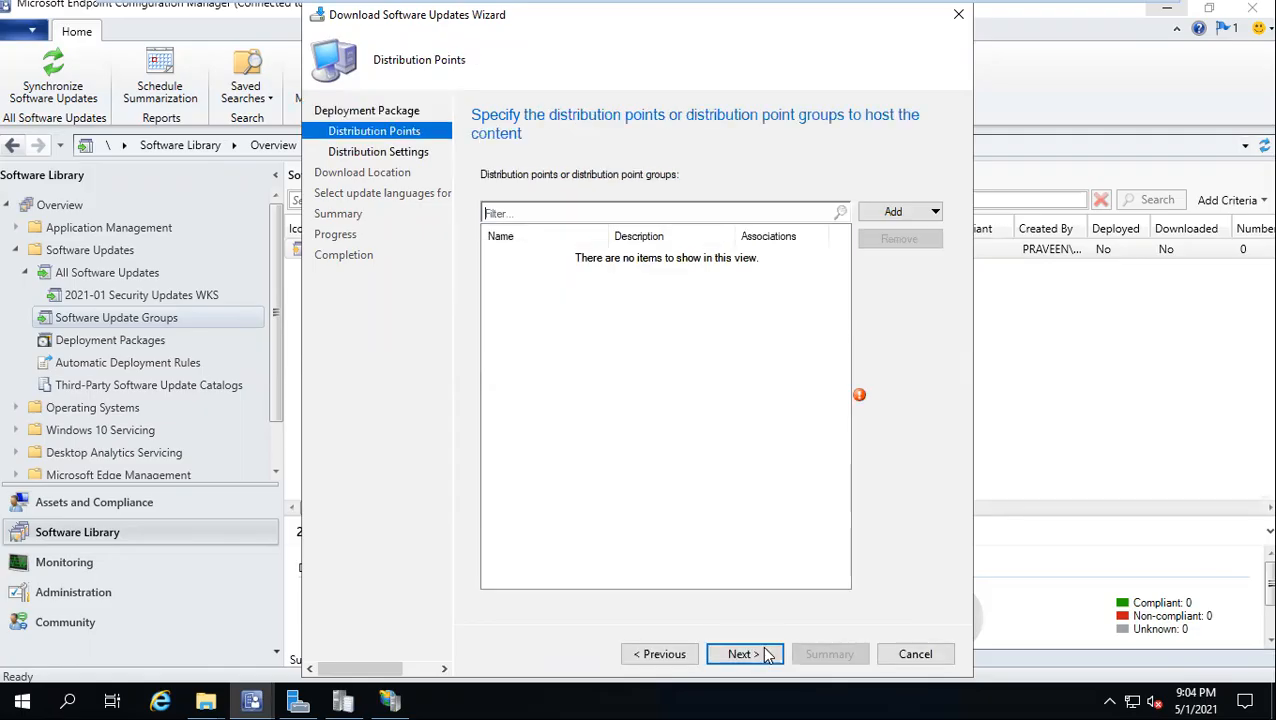
Add the on-premises SCCM server as the package's distribution point and continue to the distribution settings
{"action": "left_click", "coordinate": [906, 215]}
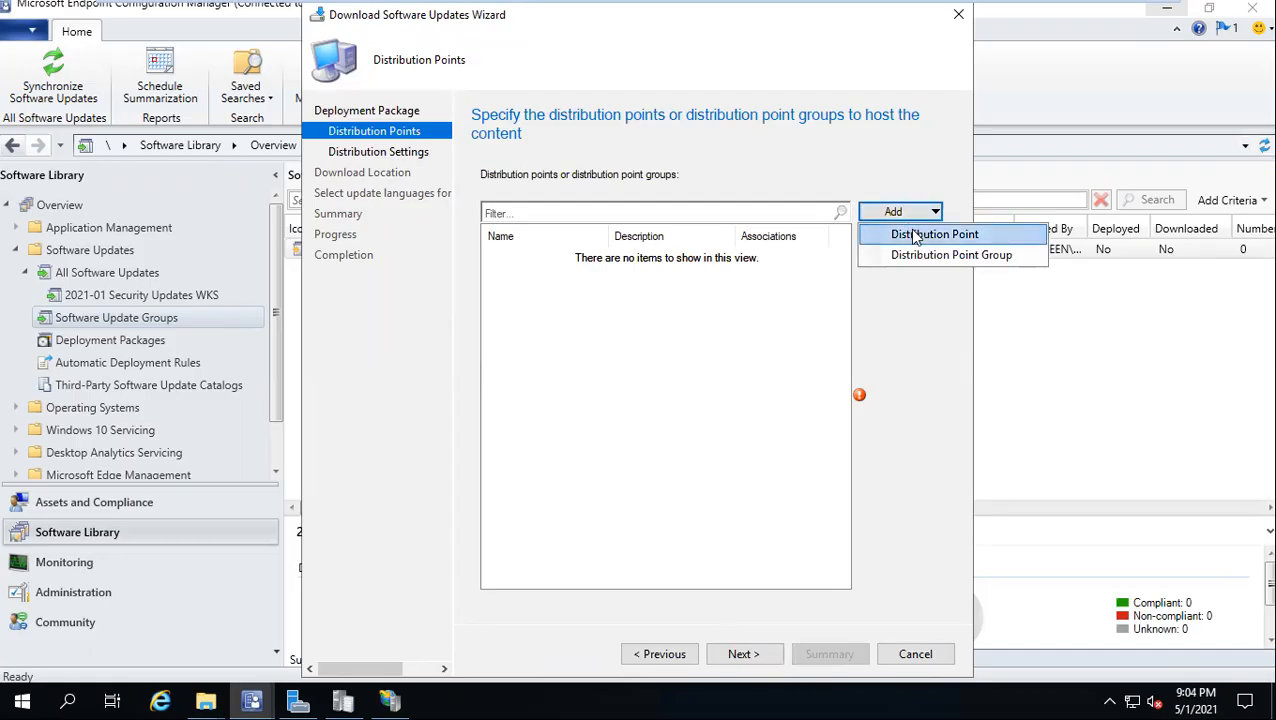
{"action": "left_click", "coordinate": [914, 236]}
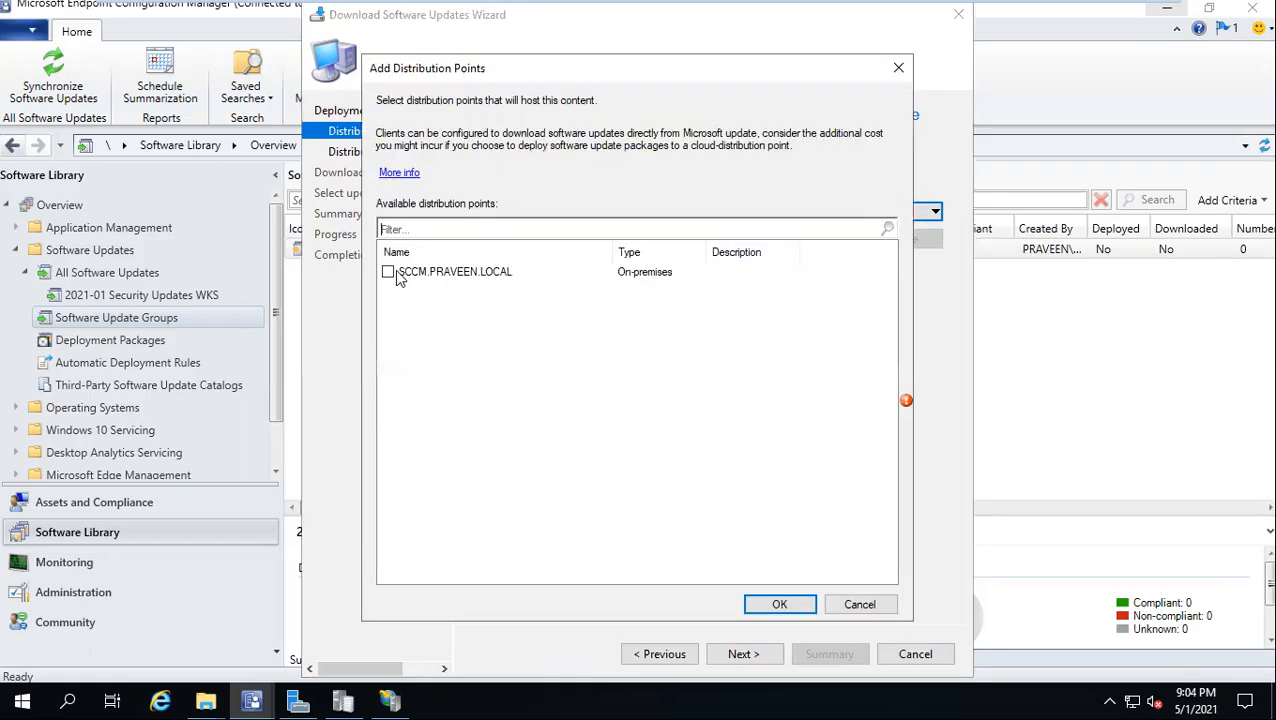
{"action": "left_click", "coordinate": [389, 274]}
{"action": "left_click", "coordinate": [780, 604]}
{"action": "left_click", "coordinate": [738, 653]}
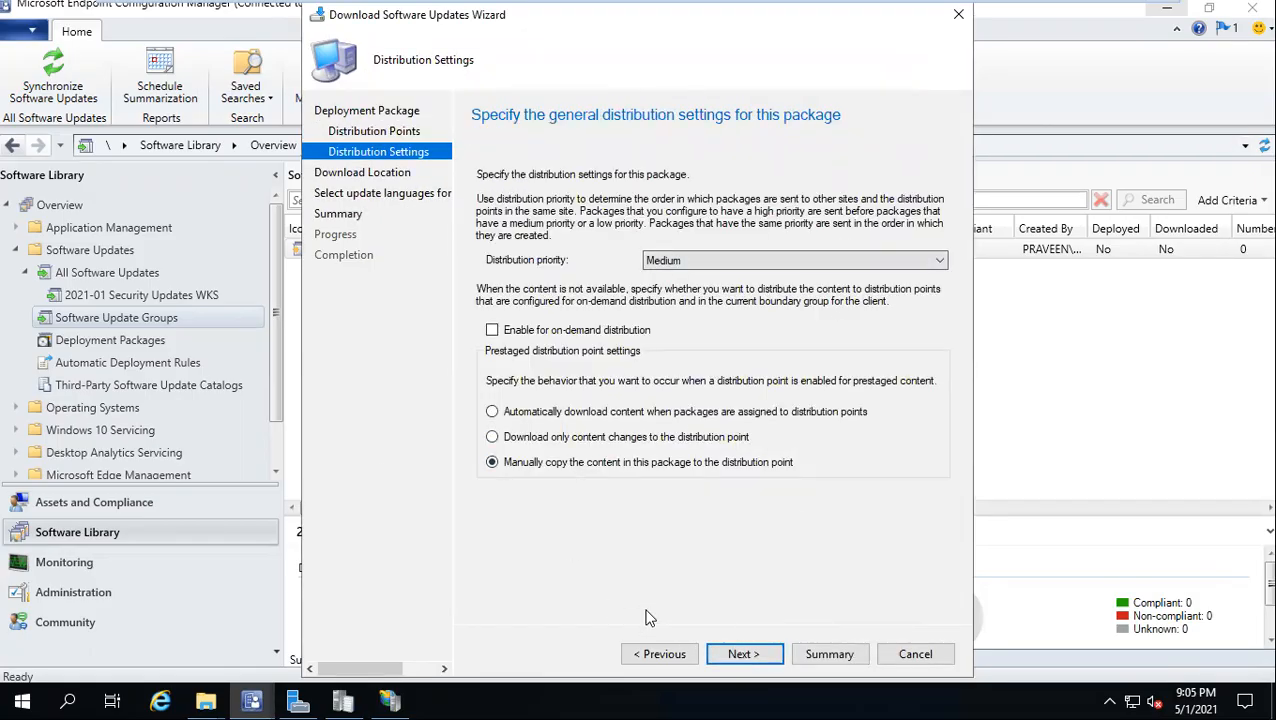
Keep the distribution priority at Medium and accept the remaining distribution settings
{"action": "left_click", "coordinate": [703, 259]}
{"action": "left_click", "coordinate": [653, 263]}
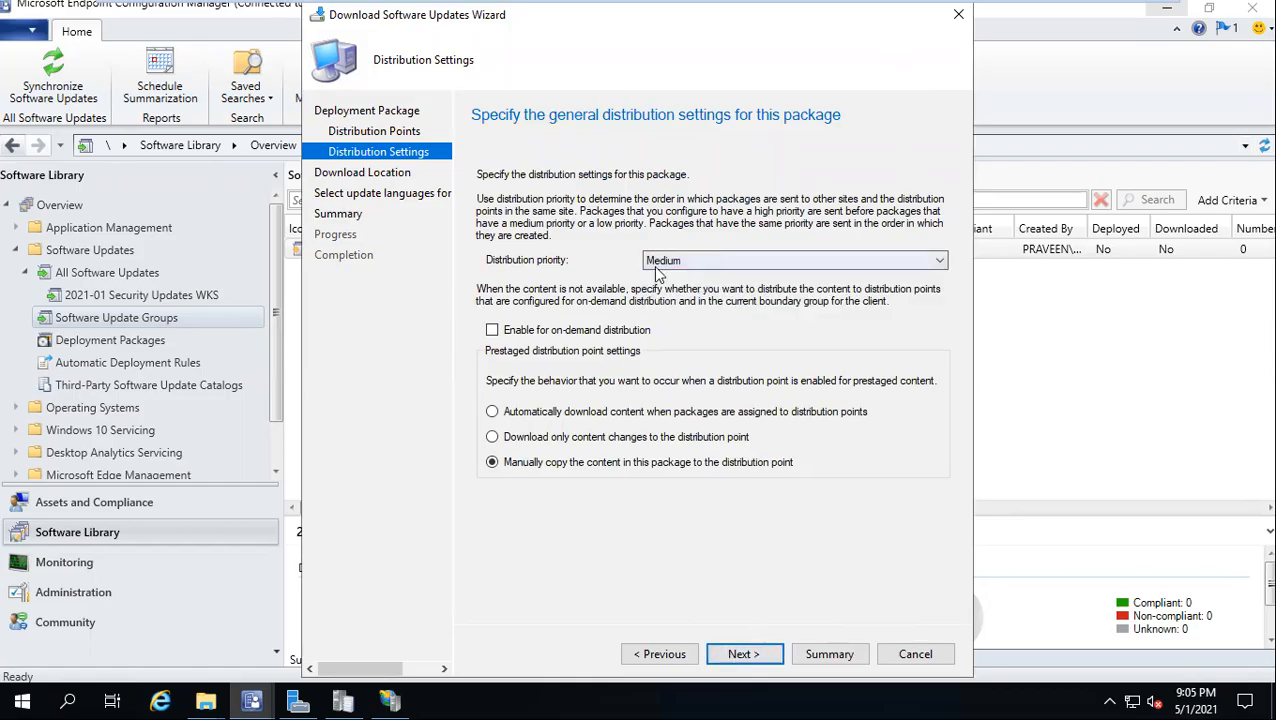
{"action": "left_click", "coordinate": [732, 654]}
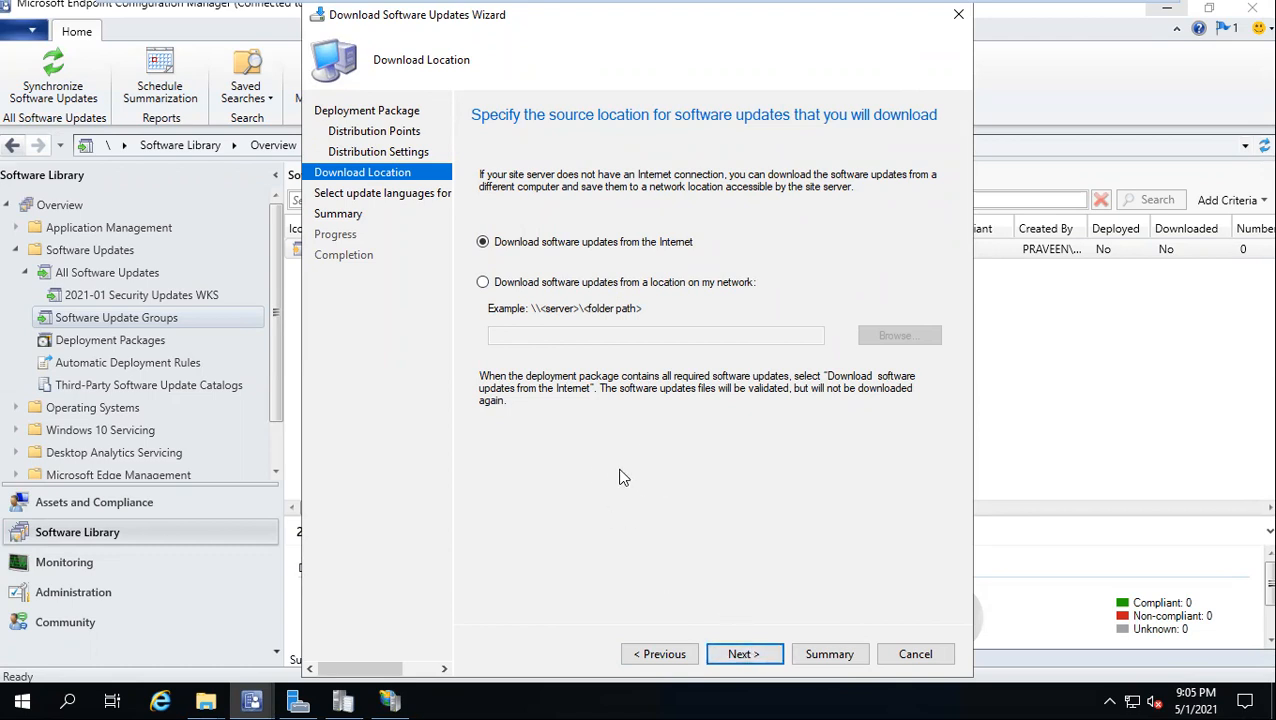
Open the %temp% folder in a smaller window and place it beside the download wizard
{"action": "key", "text": "super+r"}
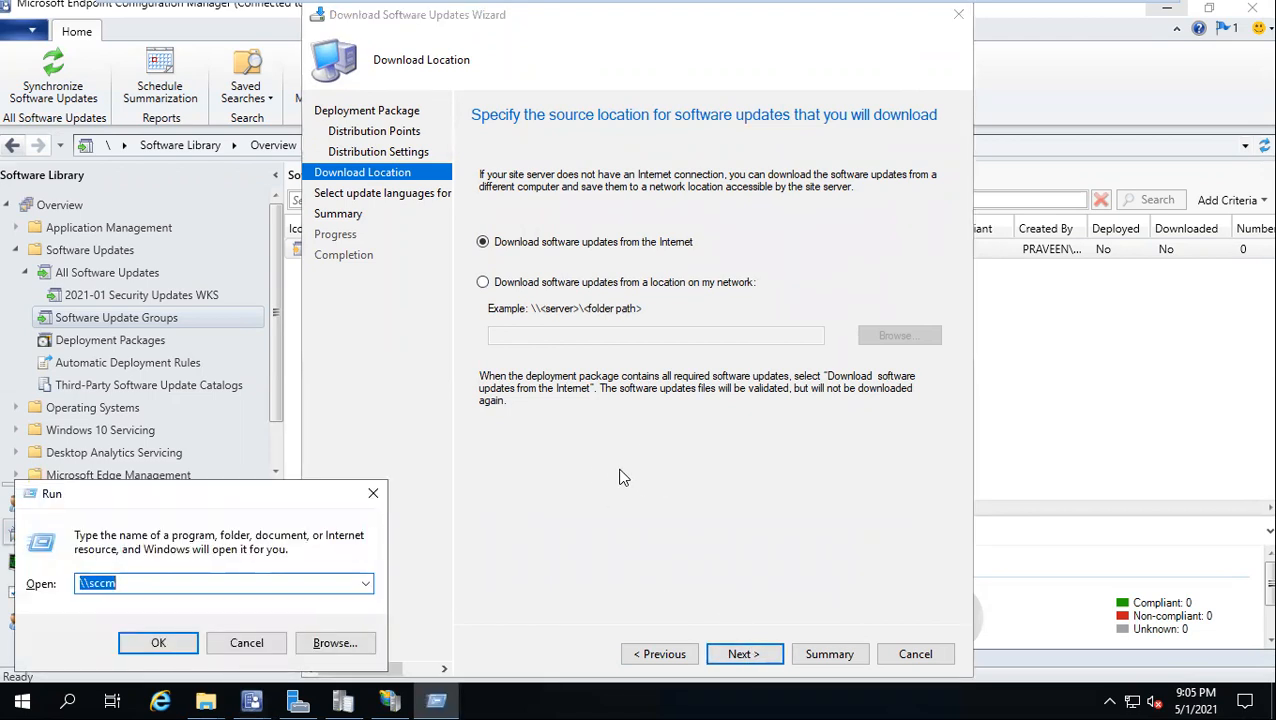
{"action": "type", "text": "%temp%"}
{"action": "key", "text": "Return"}
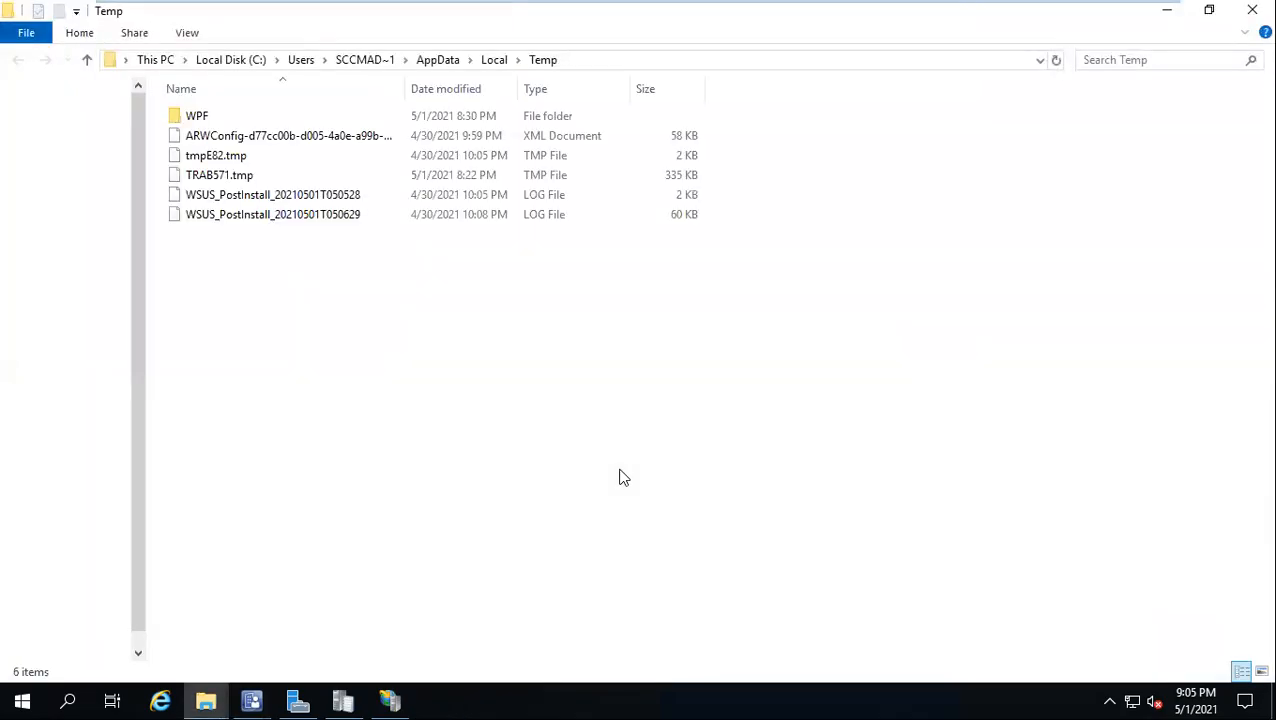
{"action": "left_click", "coordinate": [1209, 10]}
{"action": "left_click_drag", "start_coordinate": [322, 44], "coordinate": [920, 50]}
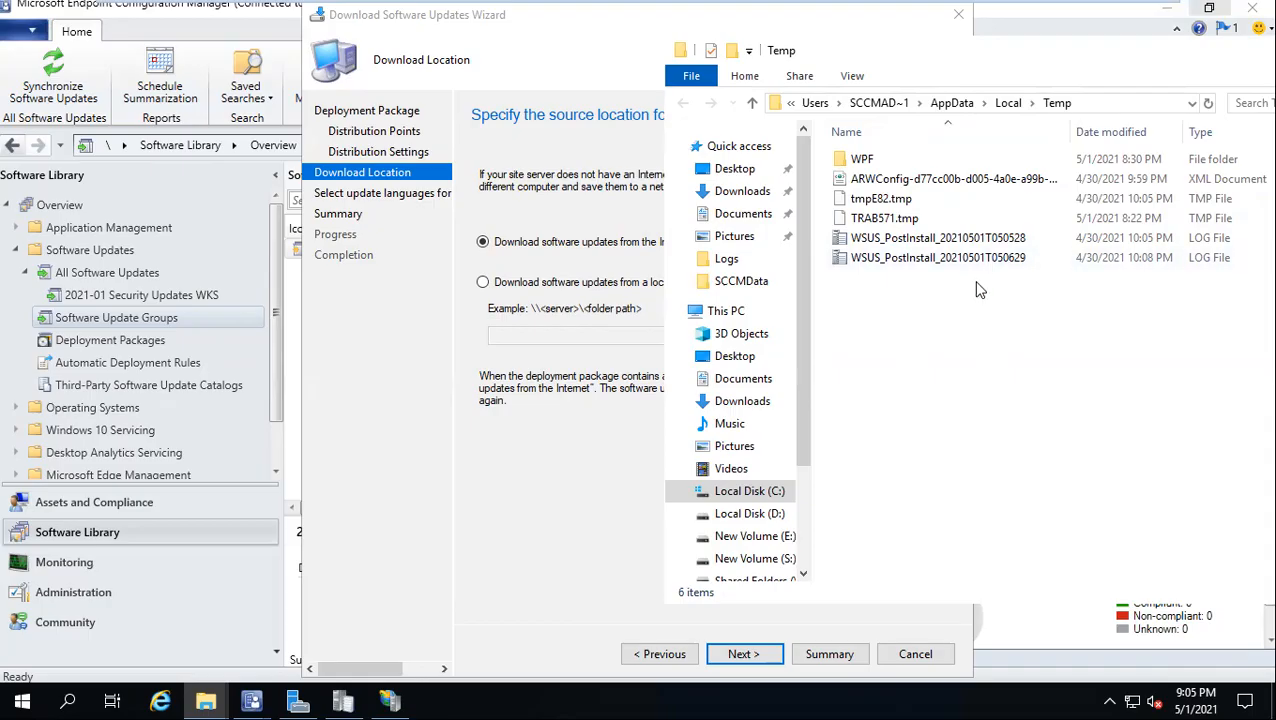
{"action": "left_click_drag", "start_coordinate": [858, 45], "coordinate": [984, 43]}
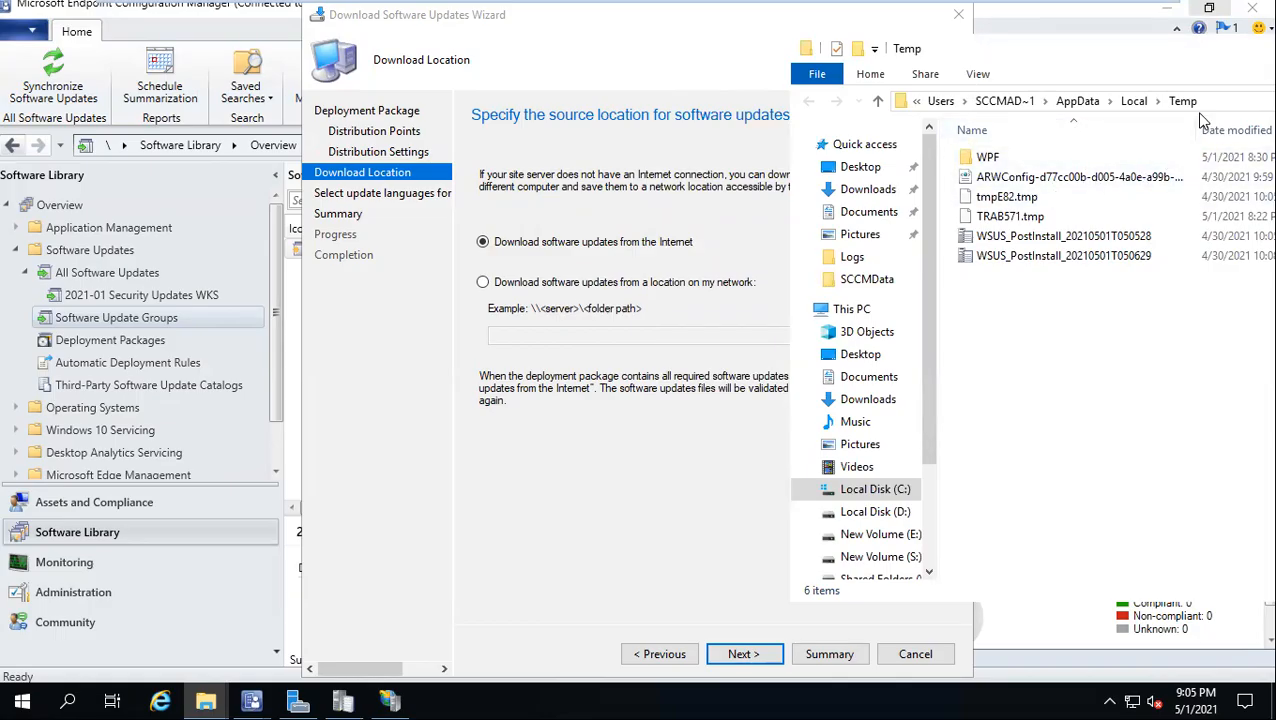
Keep the Internet as download source, accept the default update languages and summary, and start downloading the updates
{"action": "left_click", "coordinate": [606, 504]}
{"action": "left_click", "coordinate": [728, 652]}
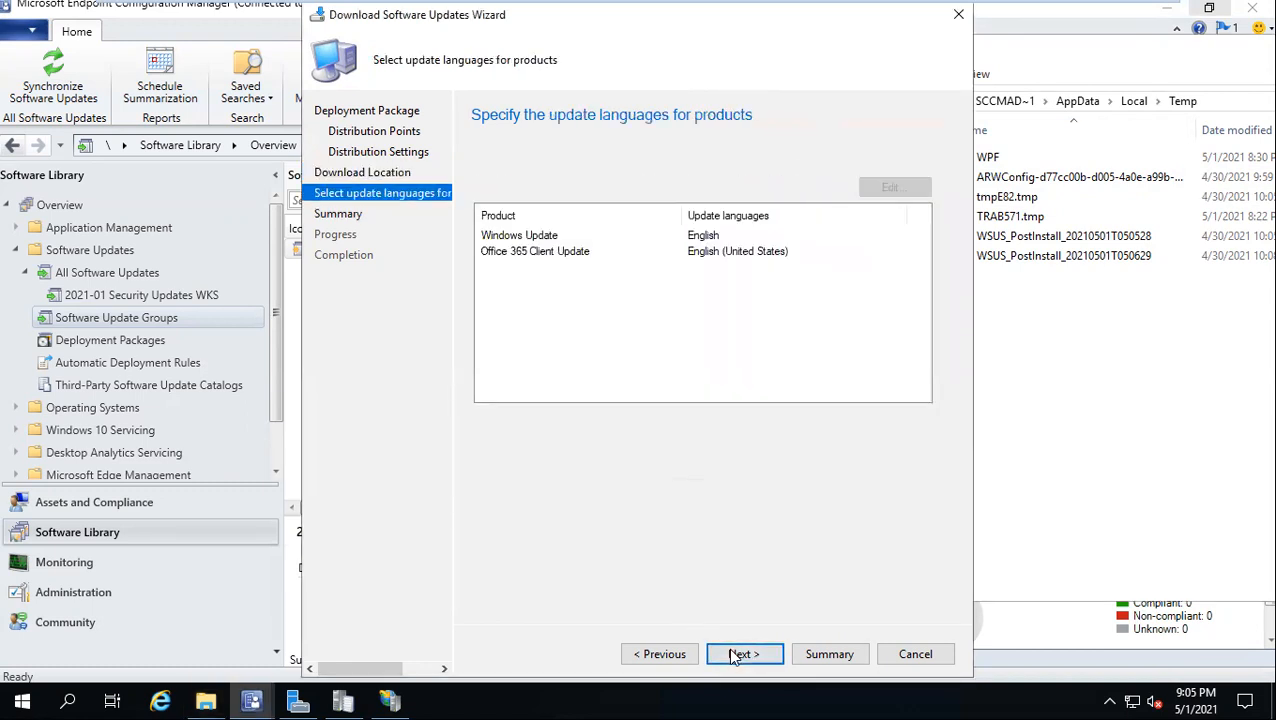
{"action": "left_click", "coordinate": [733, 655]}
{"action": "left_click", "coordinate": [737, 654]}
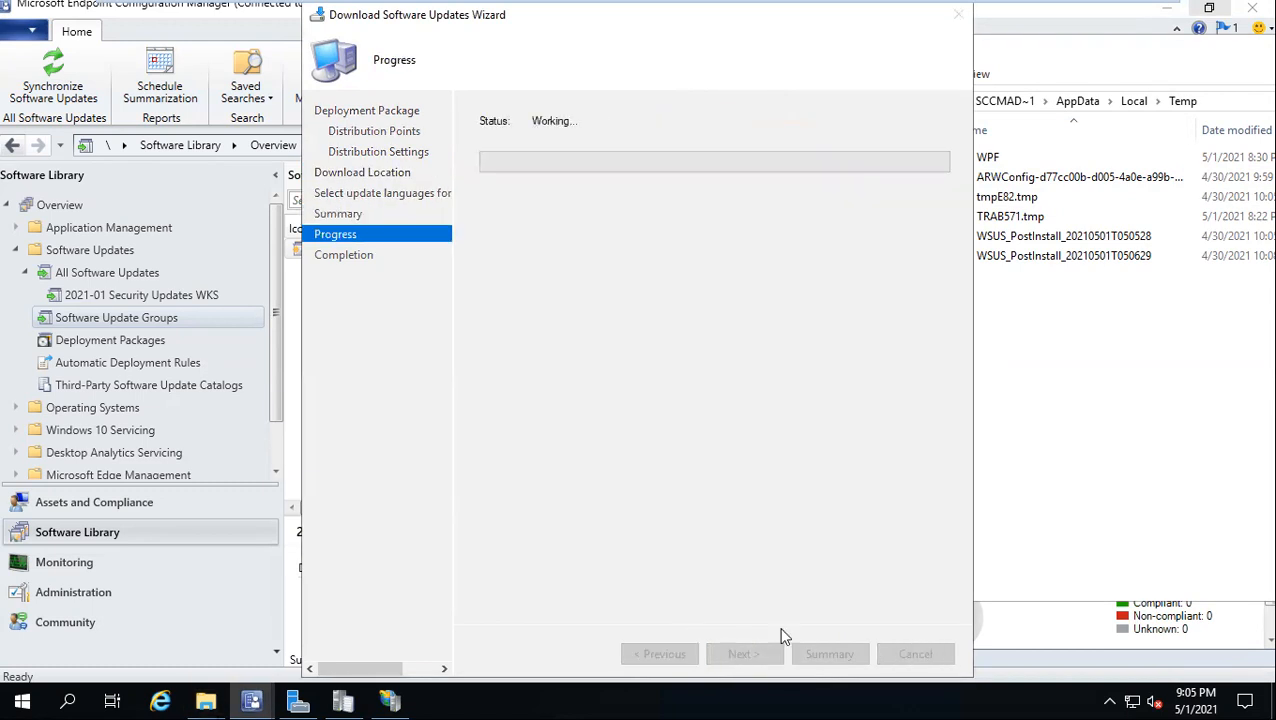
Open the PatchDownloader log from the Temp folder in a maximized window and examine its error entries
{"action": "left_click", "coordinate": [1172, 430]}
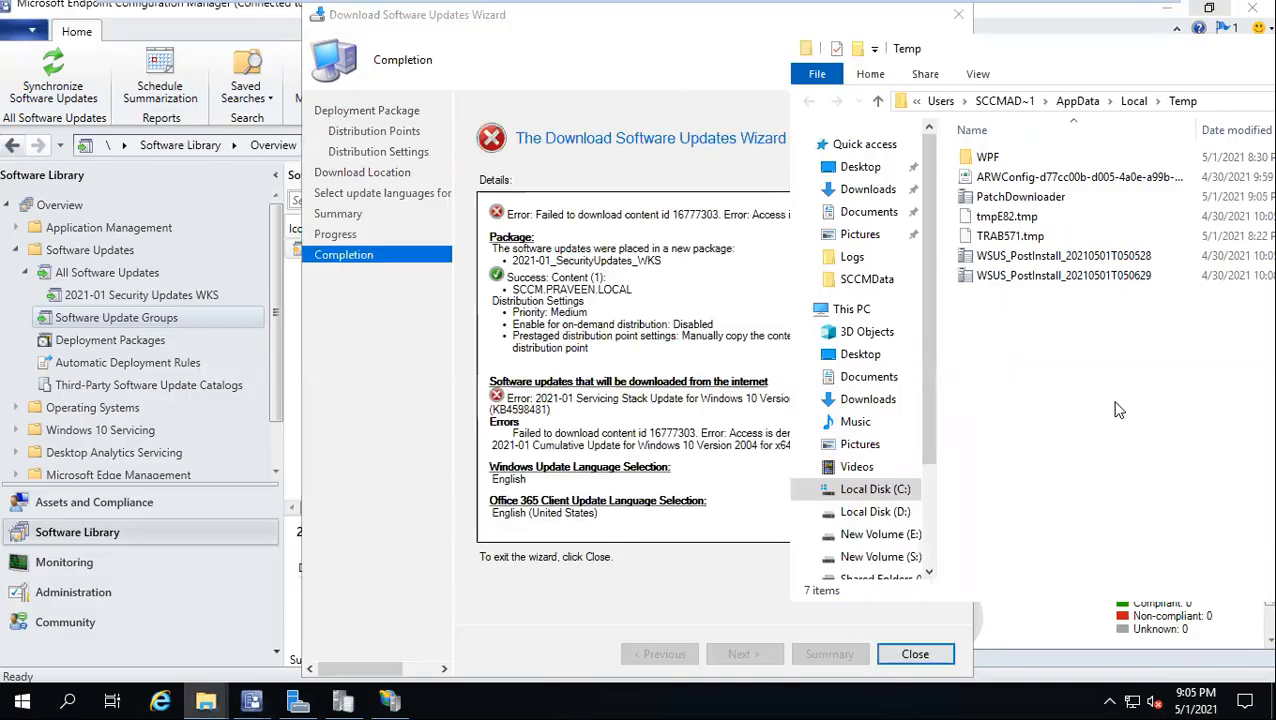
{"action": "left_click", "coordinate": [982, 204]}
{"action": "double_click", "coordinate": [988, 202]}
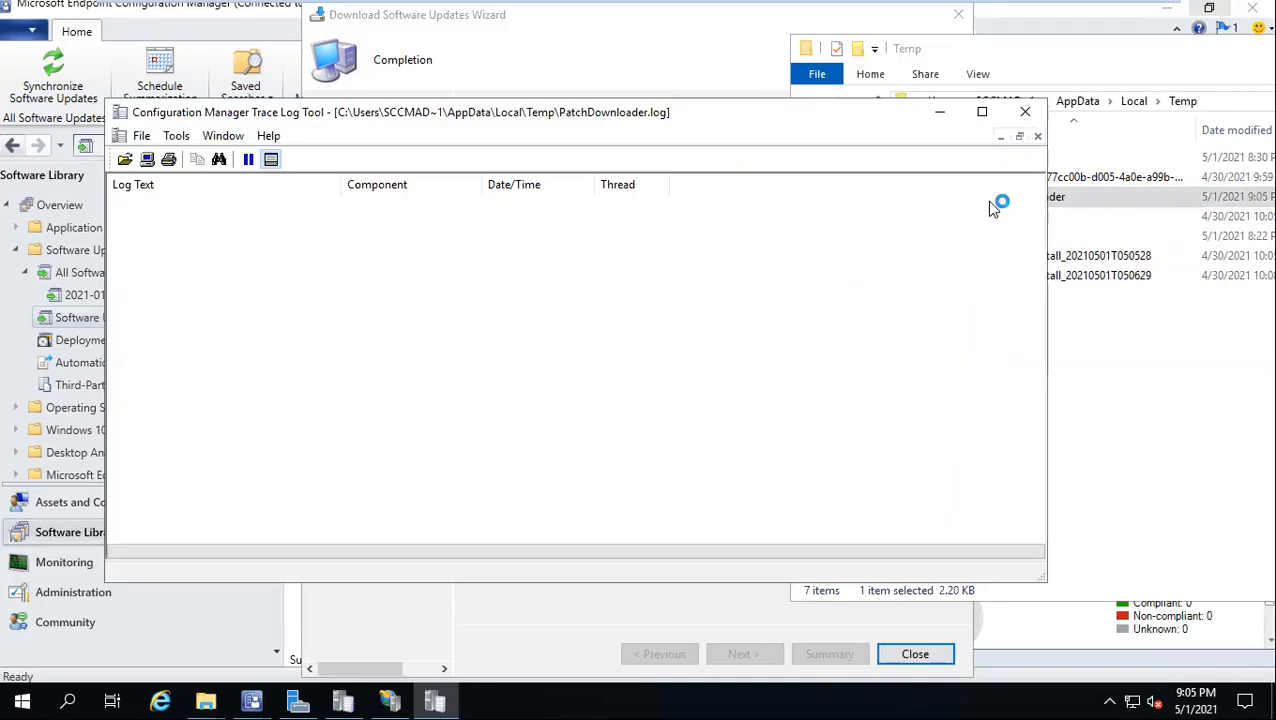
{"action": "double_click", "coordinate": [631, 113]}
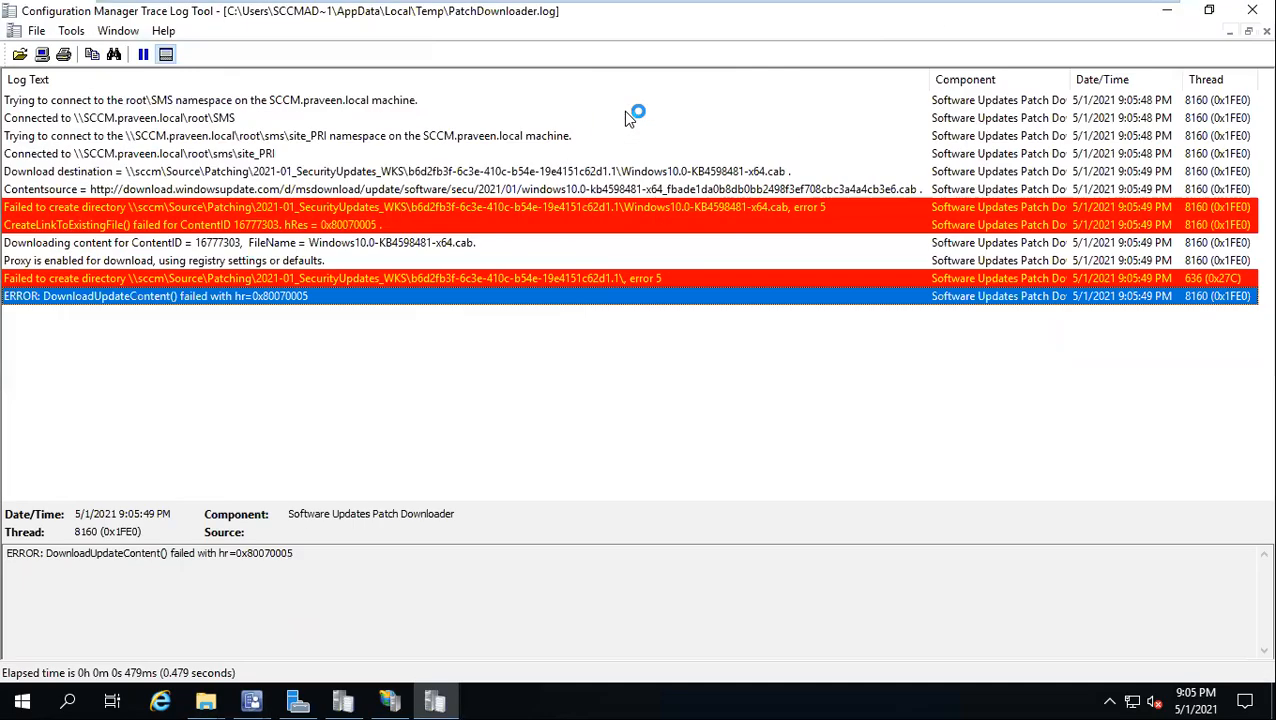
{"action": "left_click", "coordinate": [168, 207]}
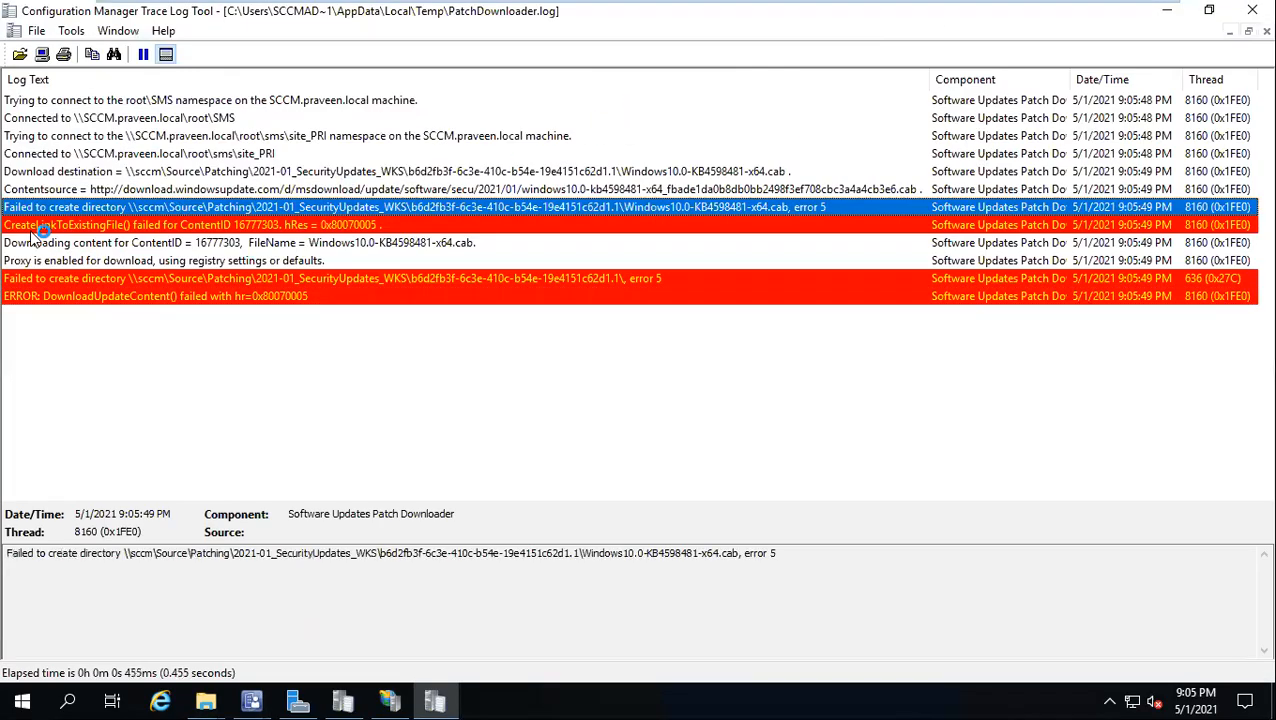
{"action": "left_click", "coordinate": [55, 226]}
{"action": "left_click", "coordinate": [306, 297]}
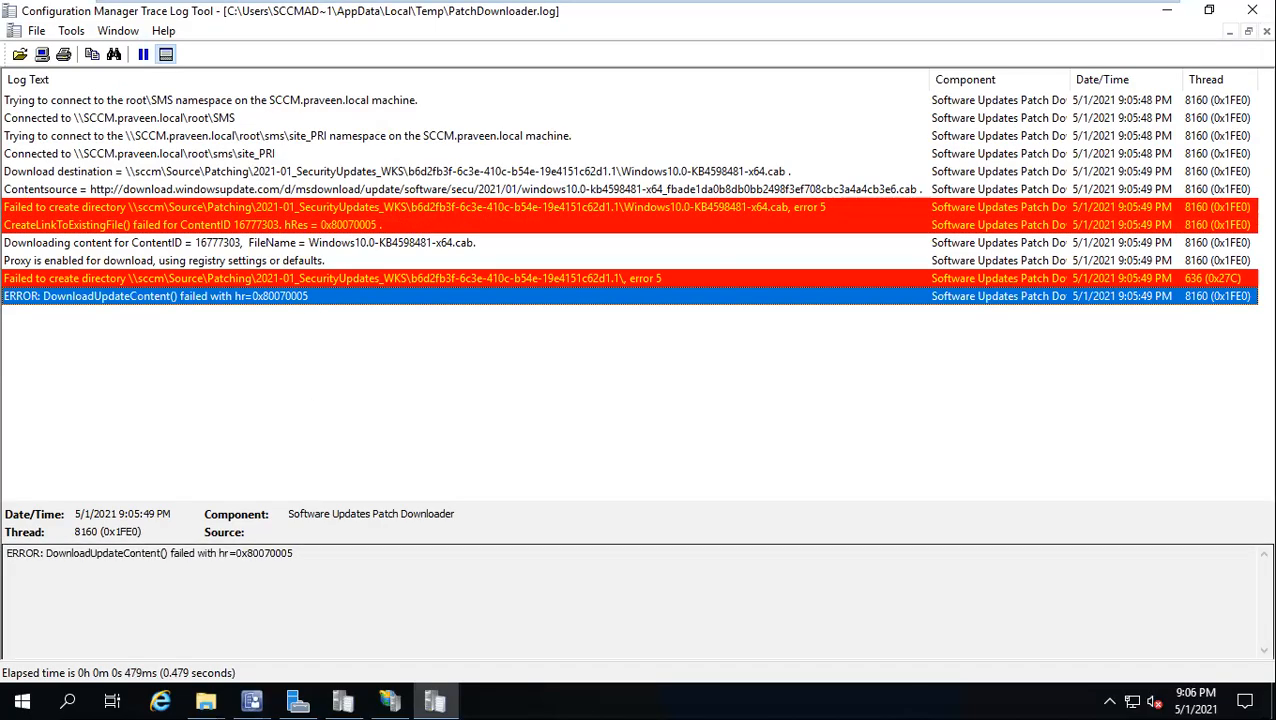
Look up error code 0x80070005 from the log's last entry with Error Lookup, and close the lookup
{"action": "left_click_drag", "start_coordinate": [294, 553], "coordinate": [281, 553]}
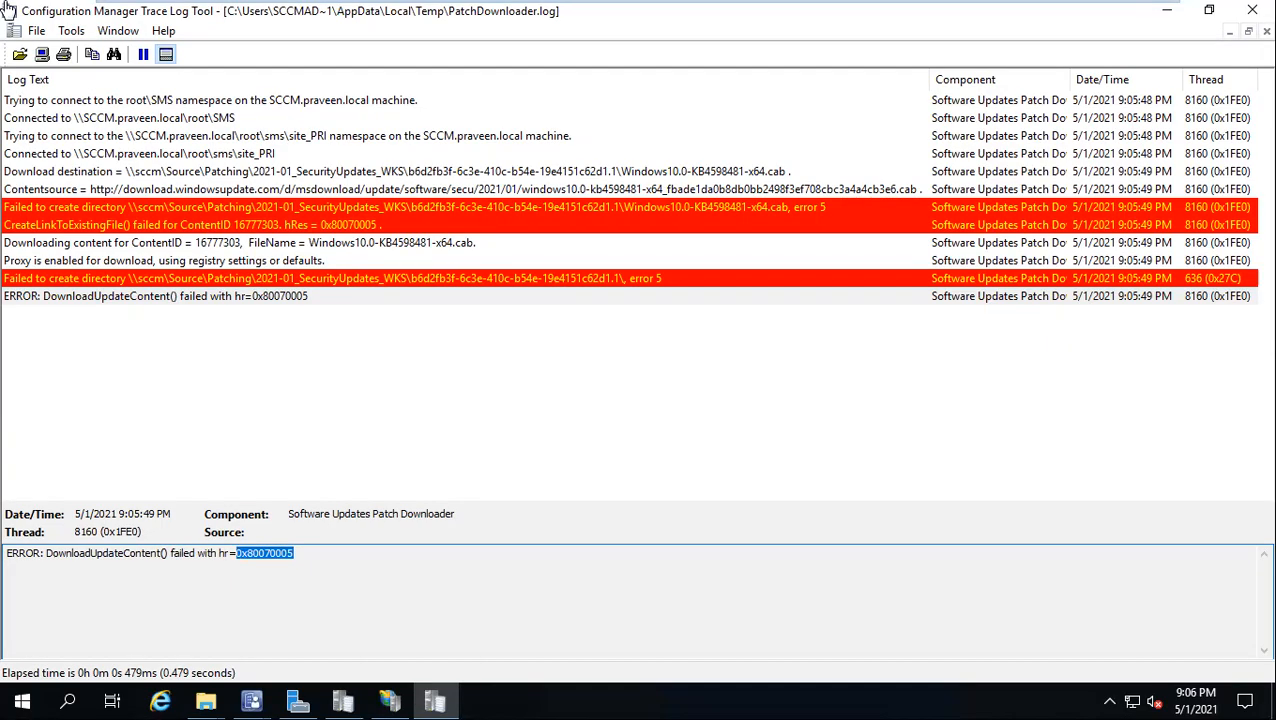
{"action": "left_click", "coordinate": [71, 31]}
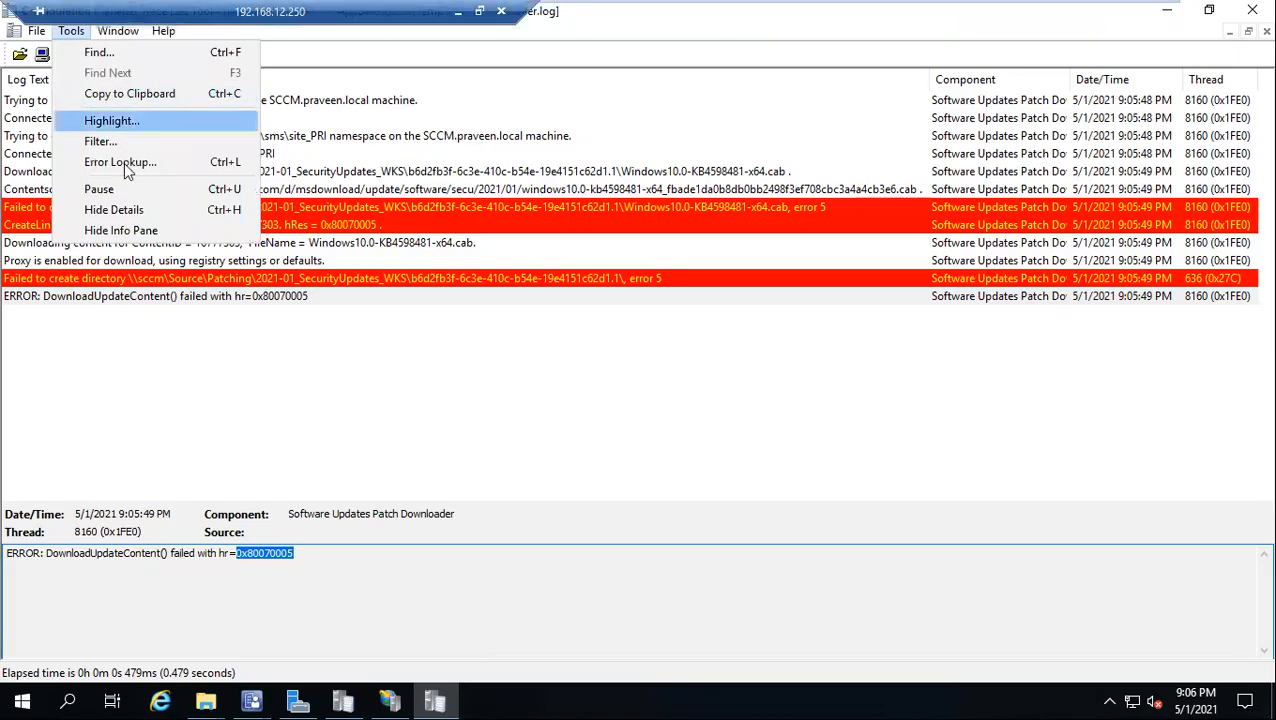
{"action": "left_click", "coordinate": [125, 168]}
{"action": "type", "text": "0x80070005"}
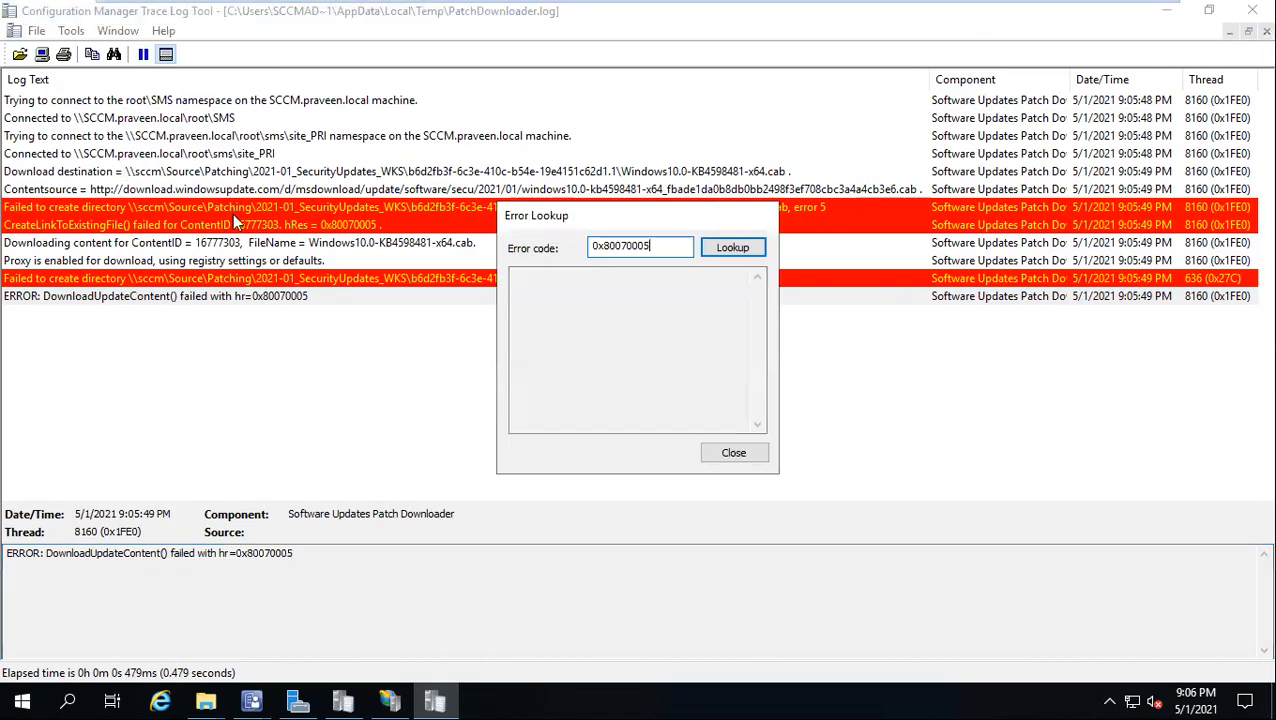
{"action": "key", "text": "Return"}
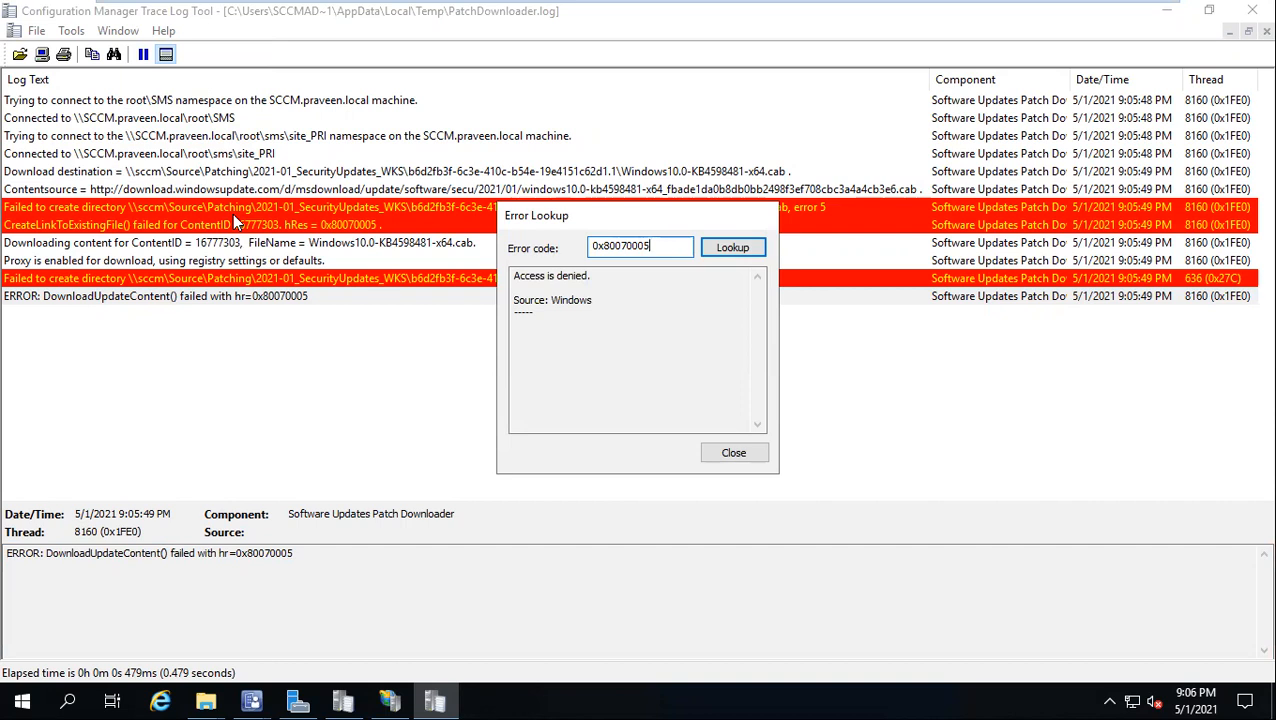
{"action": "left_click", "coordinate": [734, 453]}
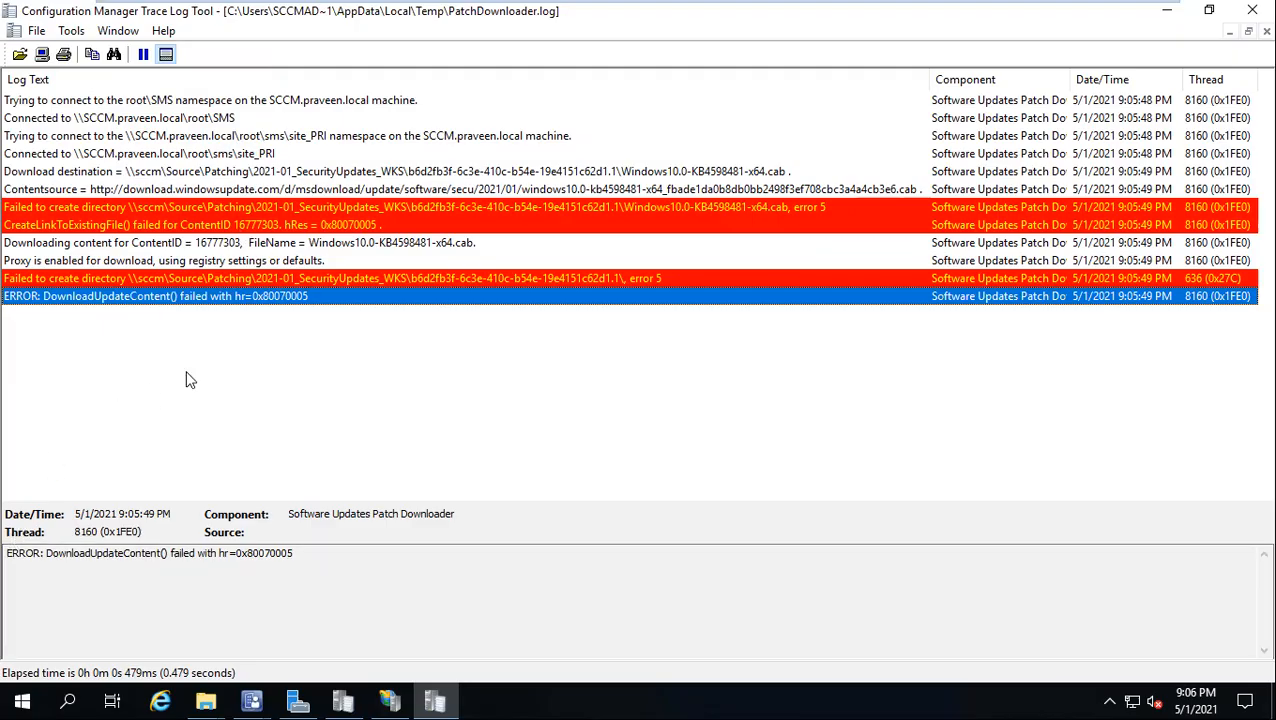
Examine the log's content source and download destination entries, and open the 2021-01_SecurityUpdates_WKS folder to check its contents
{"action": "left_click", "coordinate": [163, 190]}
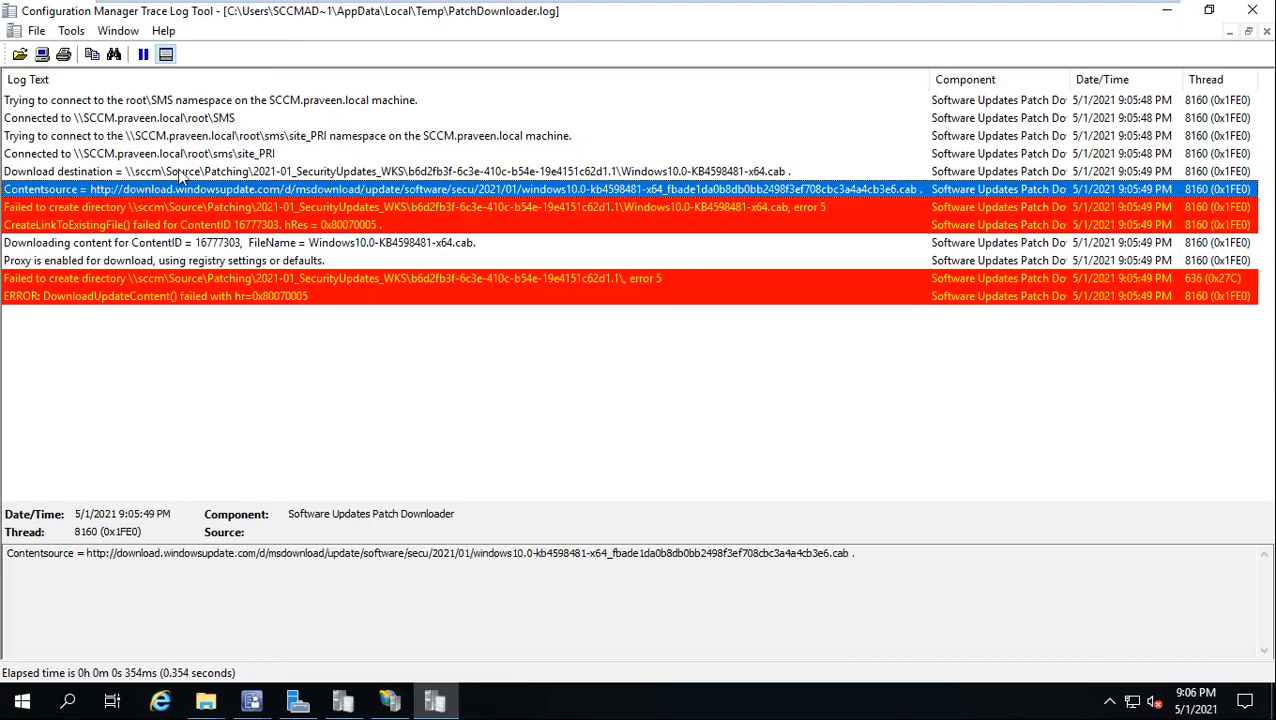
{"action": "left_click", "coordinate": [180, 172]}
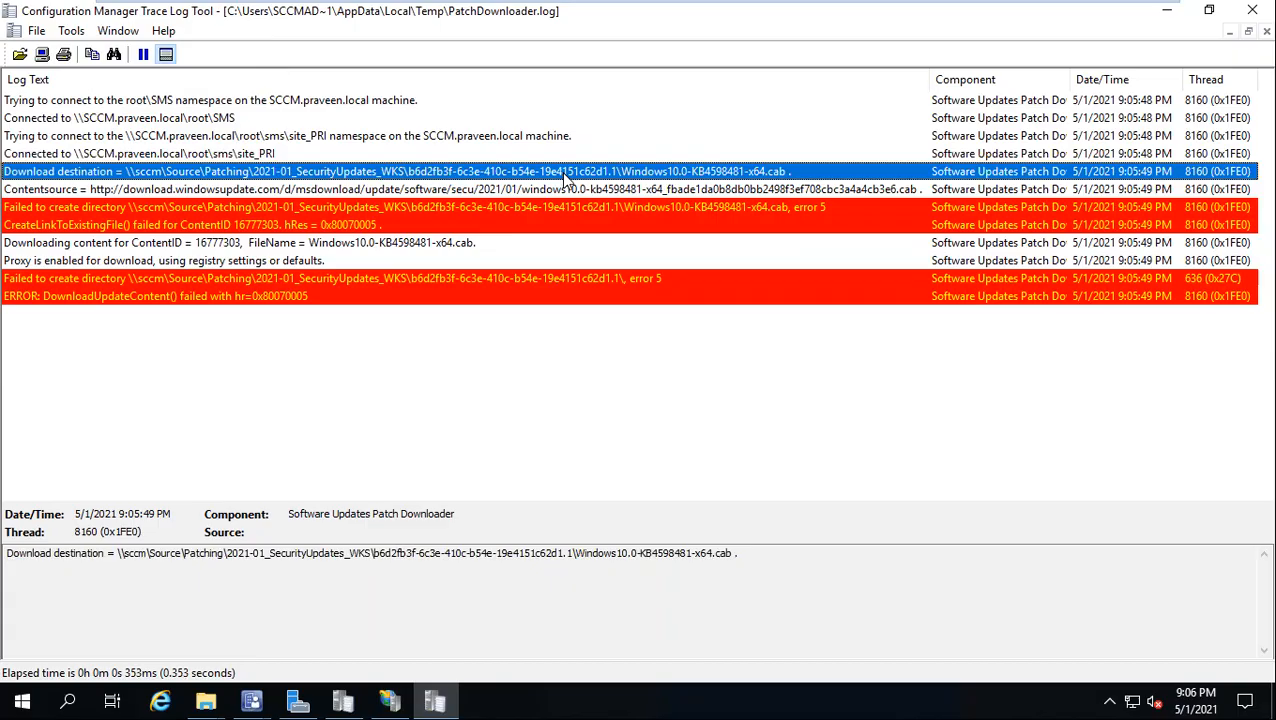
{"action": "left_click", "coordinate": [210, 697]}
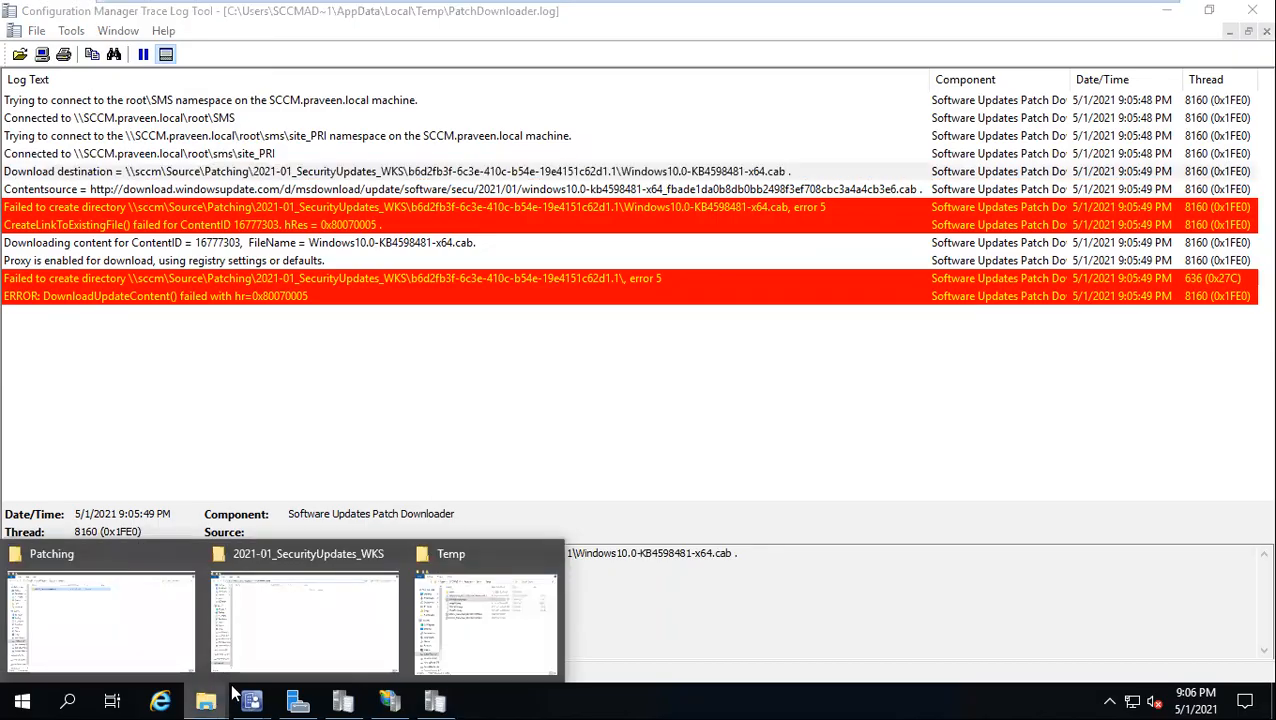
{"action": "left_click", "coordinate": [362, 630]}
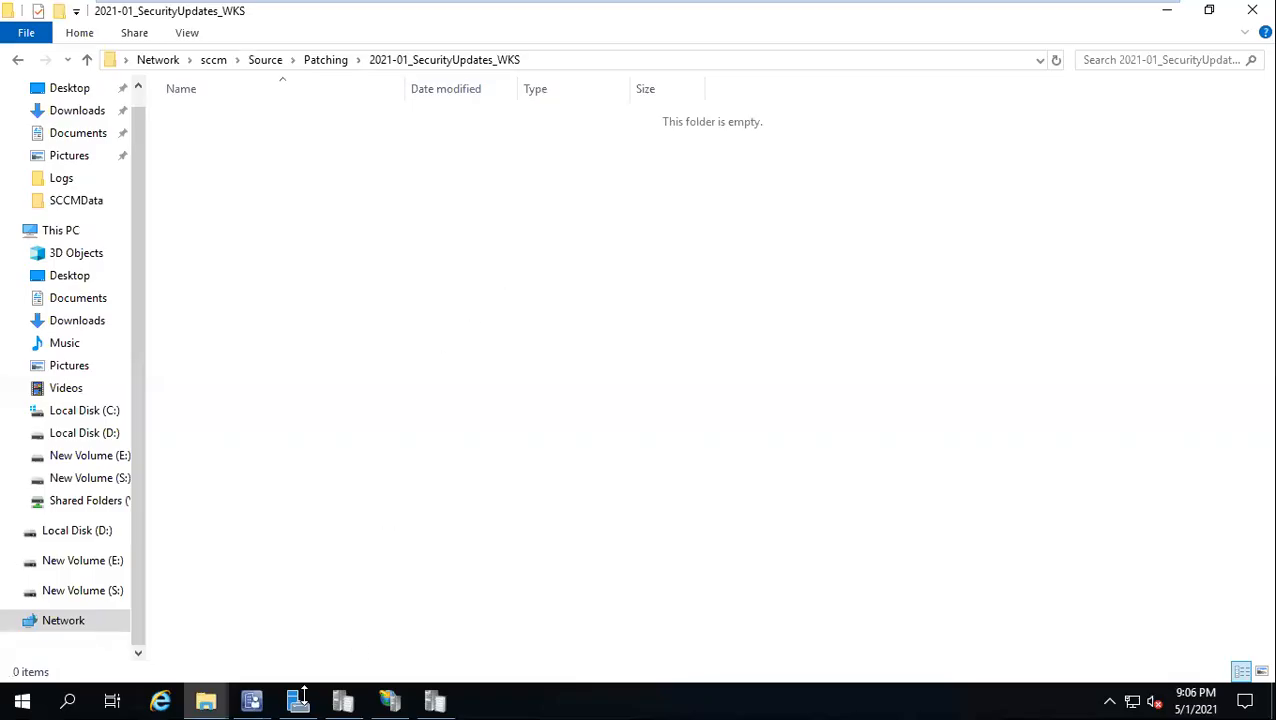
Open the share permissions of the Source folder on Local Disk (D:) through its advanced sharing settings
{"action": "left_click", "coordinate": [207, 698]}
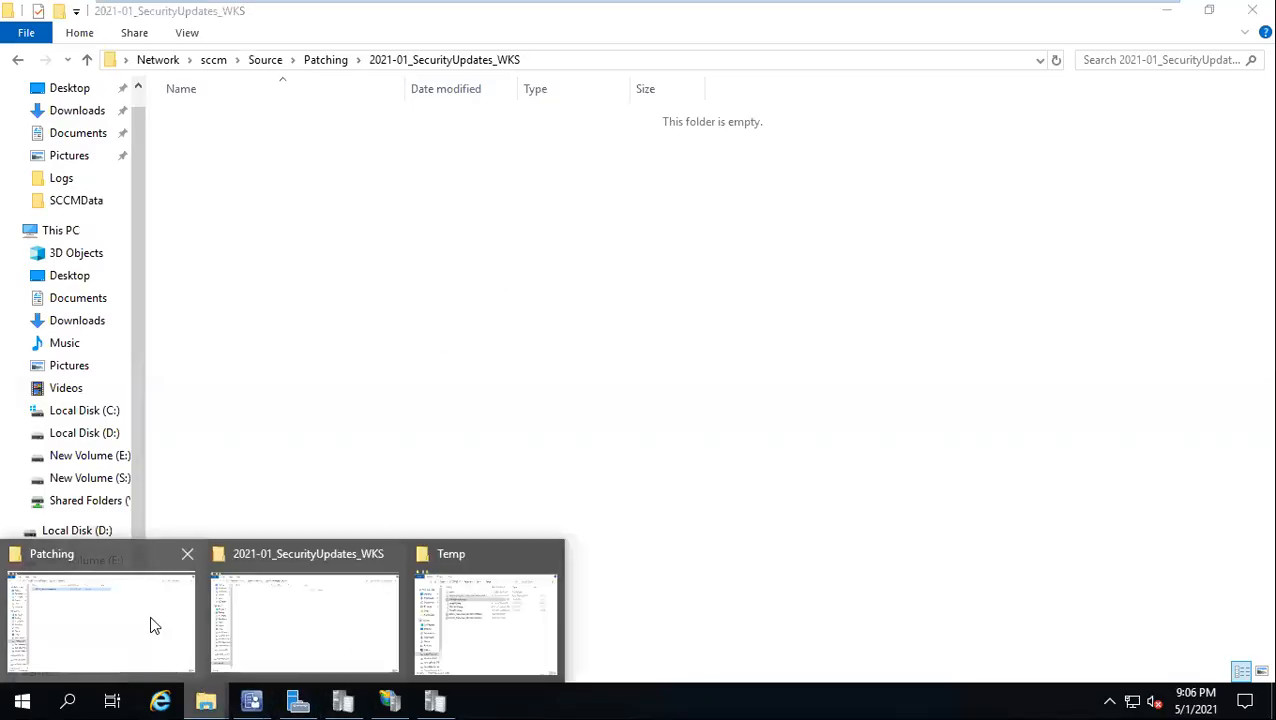
{"action": "left_click", "coordinate": [154, 626]}
{"action": "left_click", "coordinate": [265, 62]}
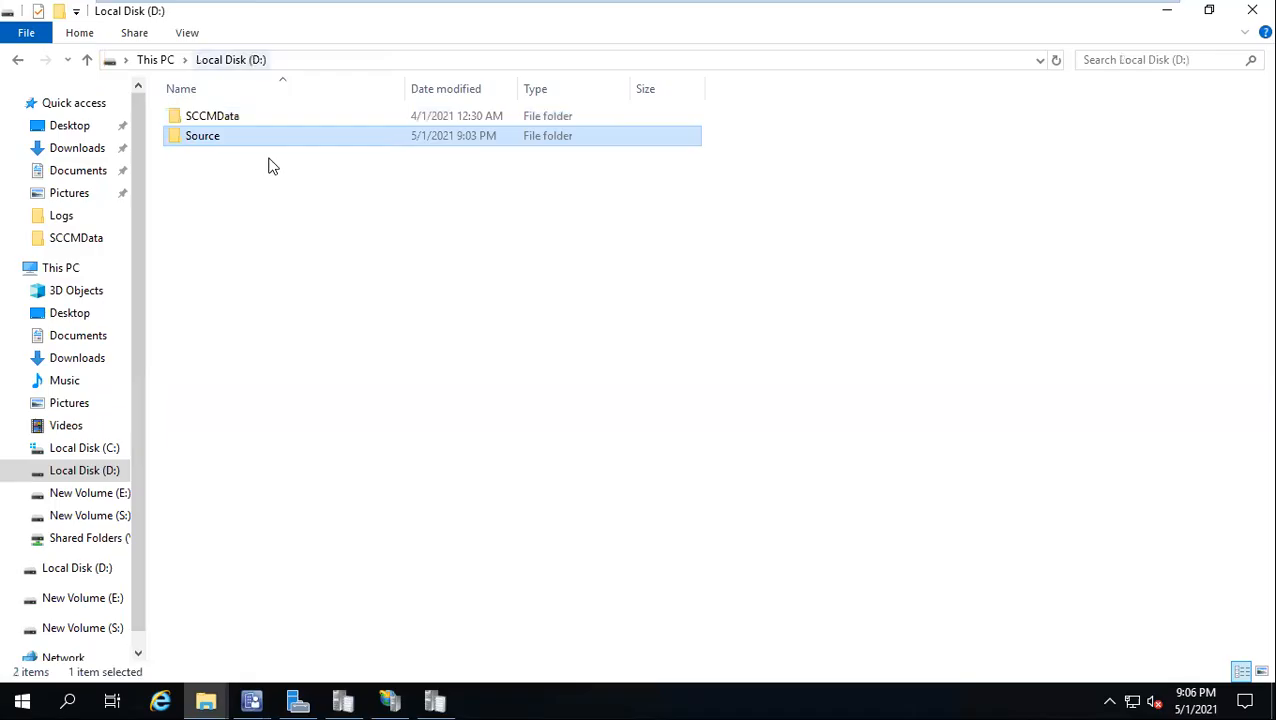
{"action": "right_click", "coordinate": [210, 141]}
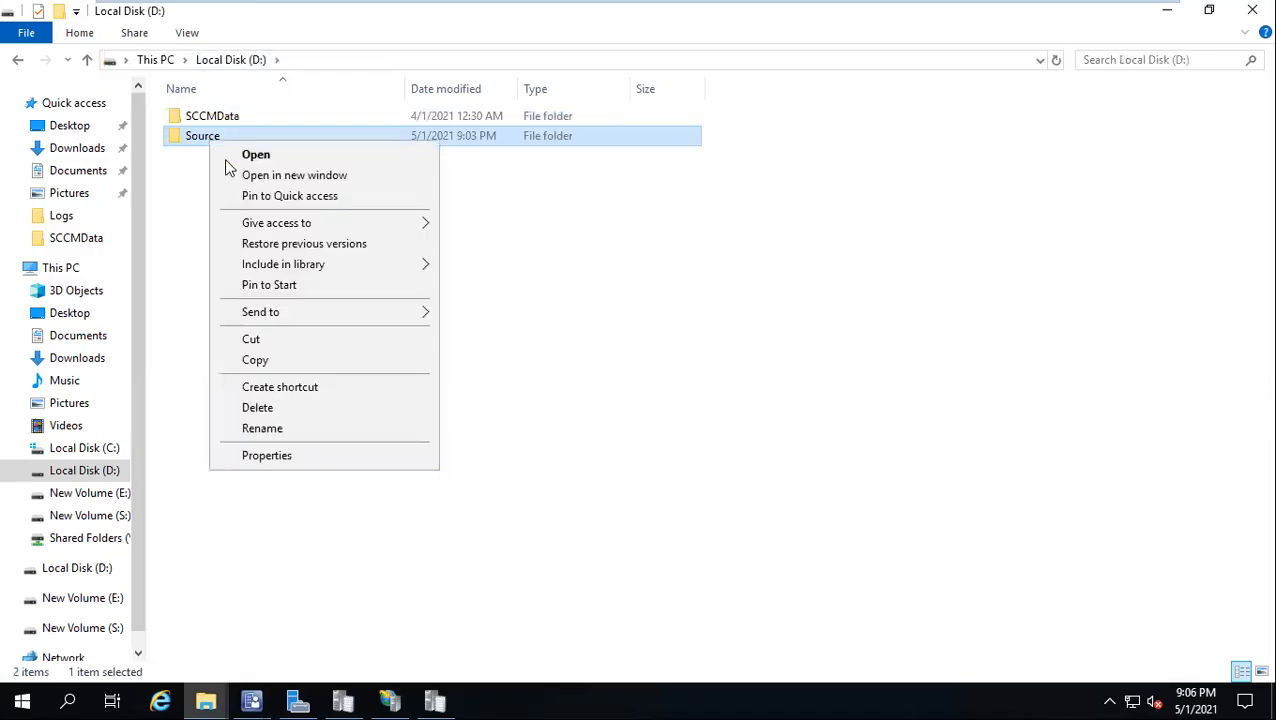
{"action": "left_click", "coordinate": [267, 458]}
{"action": "left_click", "coordinate": [298, 190]}
{"action": "left_click", "coordinate": [330, 411]}
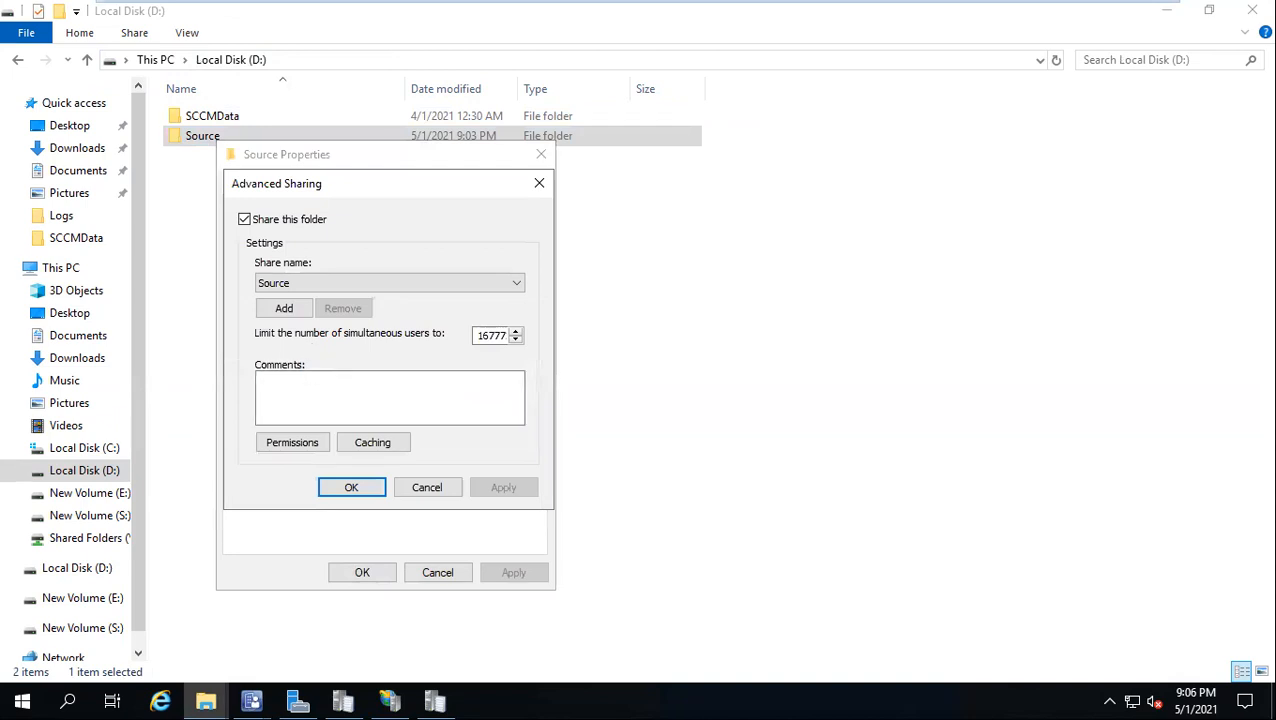
{"action": "left_click", "coordinate": [290, 443]}
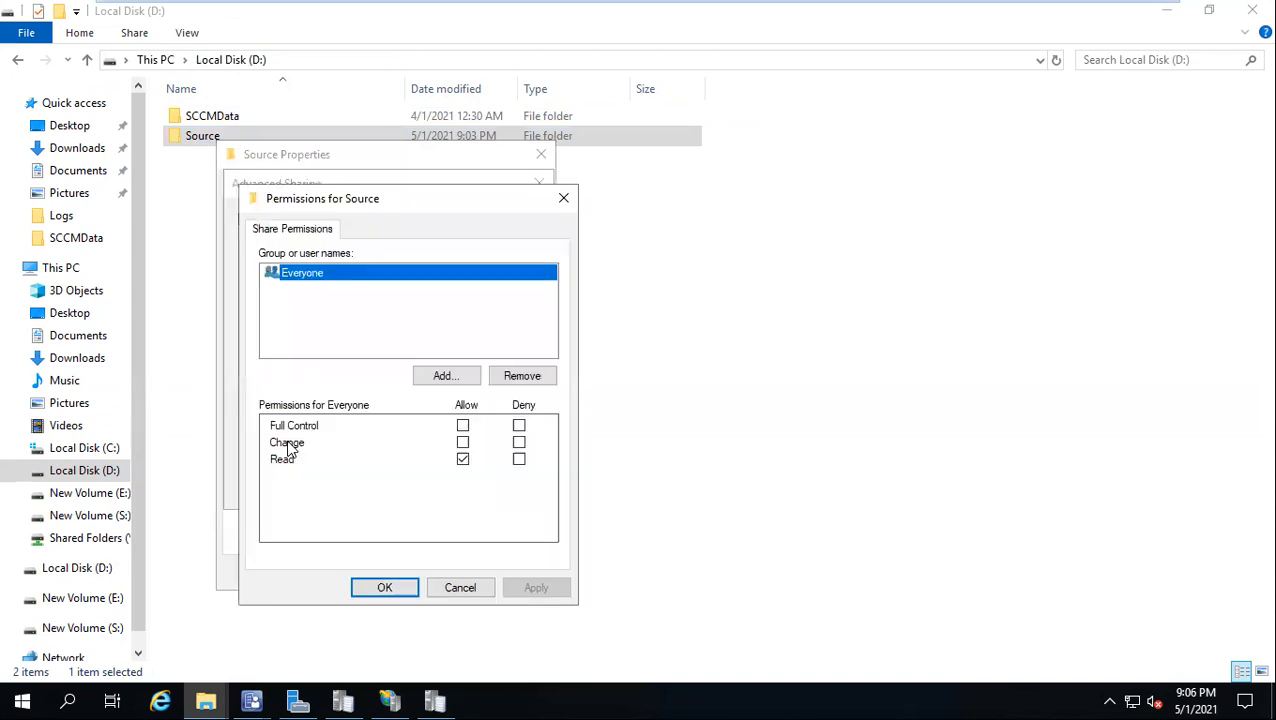
Add the SCCM-ADMIN group to the Source share permissions and allow it Full Control
{"action": "left_click", "coordinate": [447, 375]}
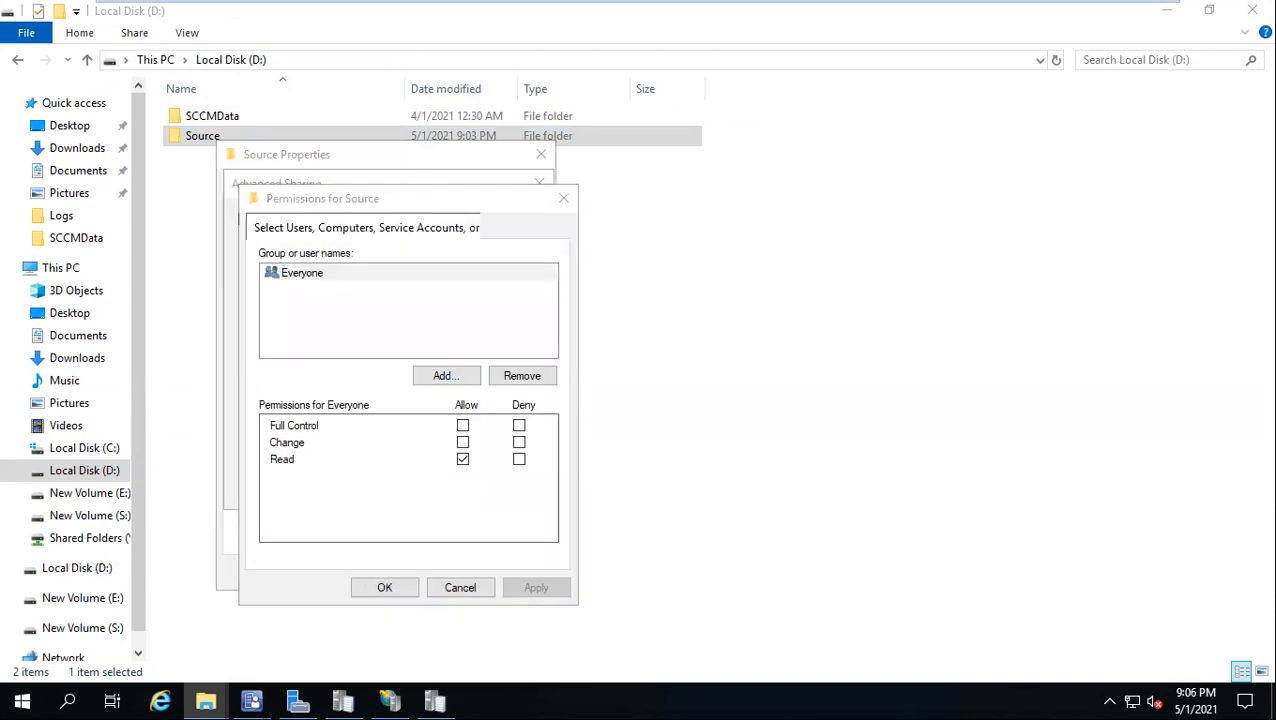
{"action": "type", "text": "sccm"}
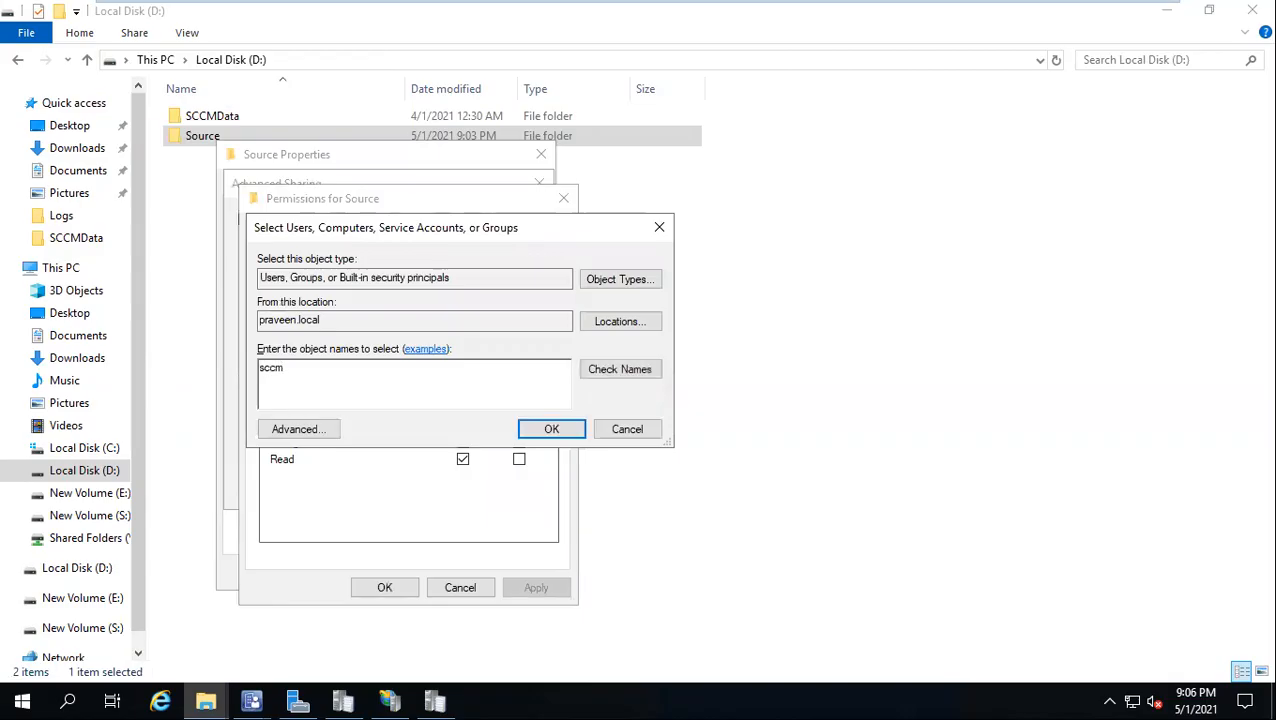
{"action": "left_click", "coordinate": [605, 367]}
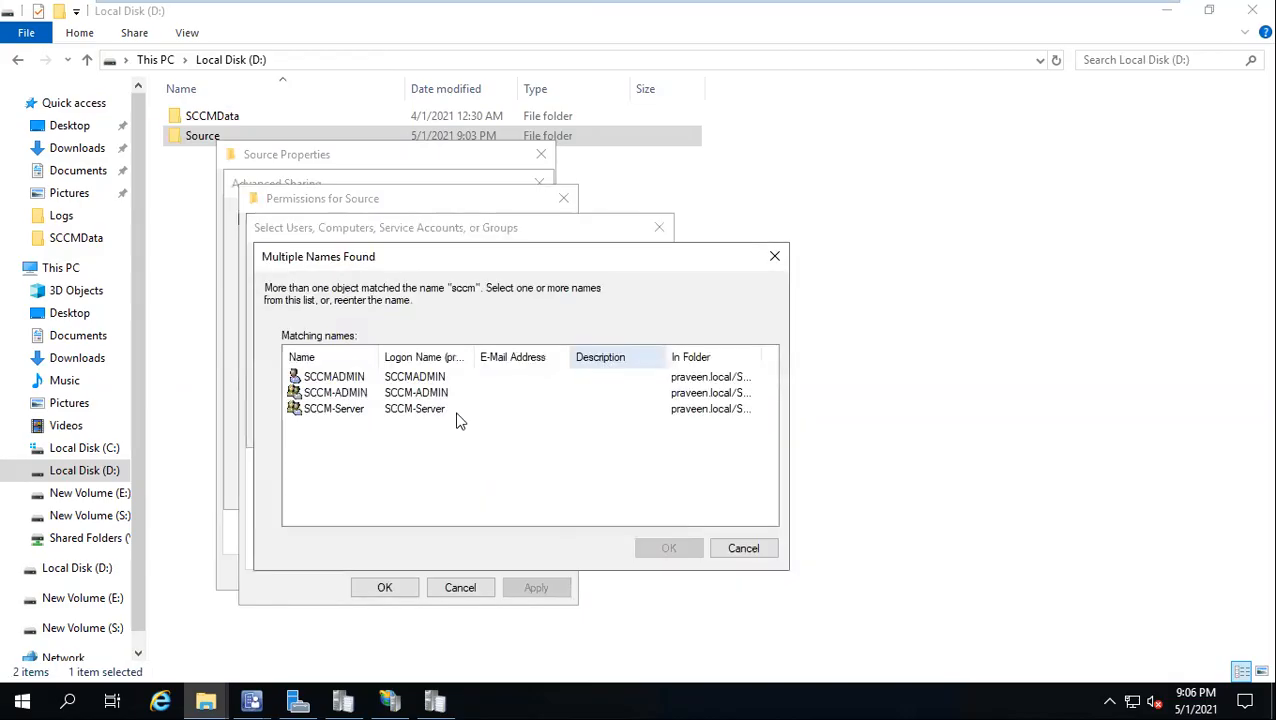
{"action": "double_click", "coordinate": [378, 393]}
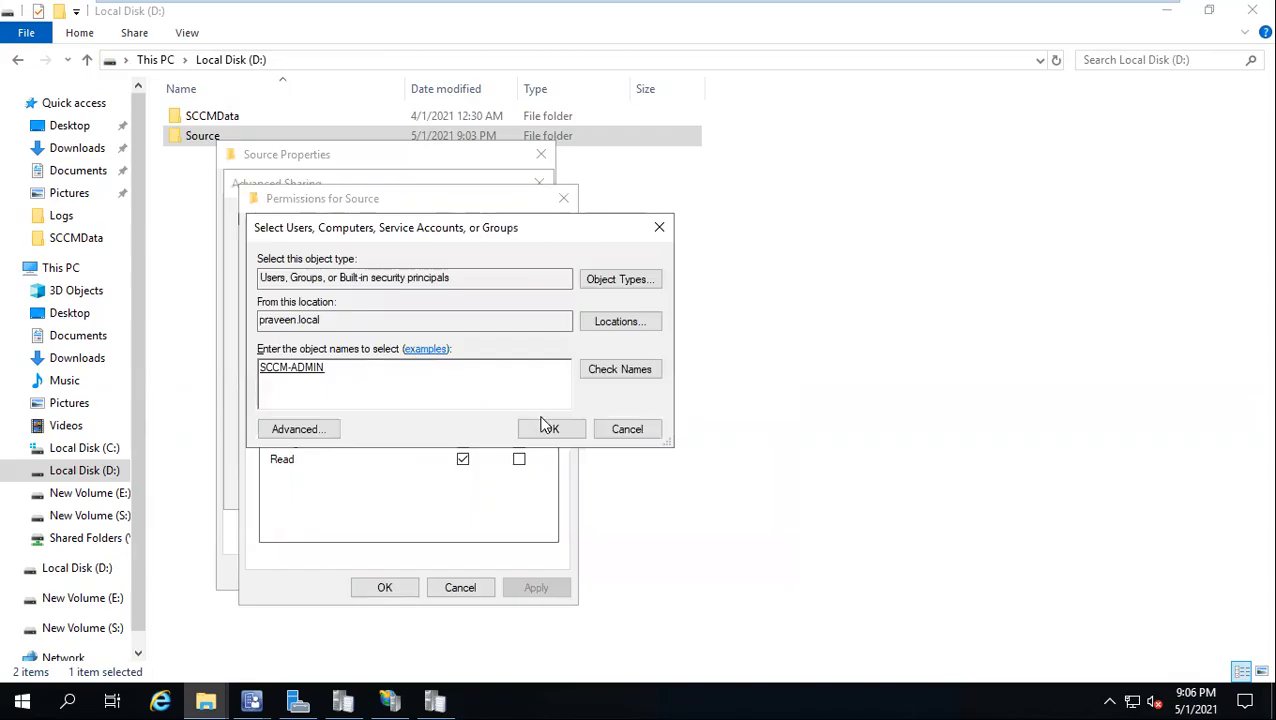
{"action": "left_click", "coordinate": [552, 429]}
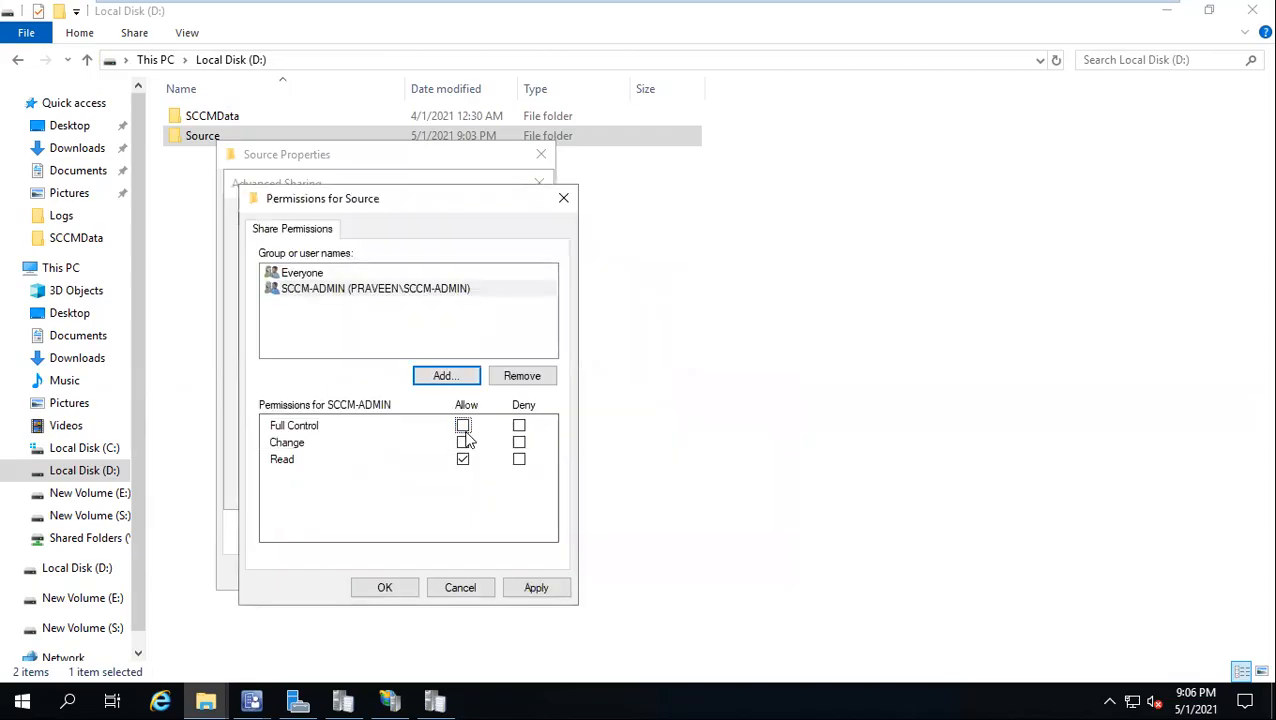
{"action": "left_click", "coordinate": [463, 426]}
Compare the share permissions of Everyone and SCCM-ADMIN, apply the changes, and close the Source folder's properties
{"action": "left_click", "coordinate": [337, 274]}
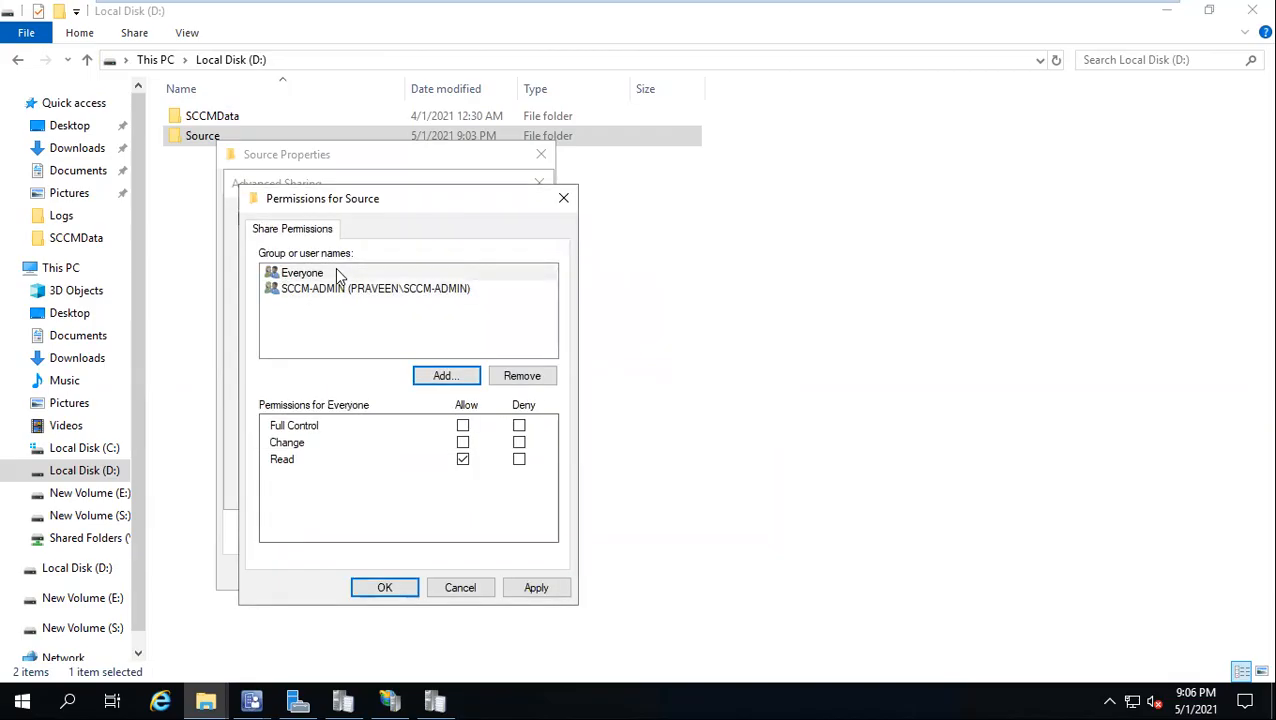
{"action": "left_click", "coordinate": [328, 293]}
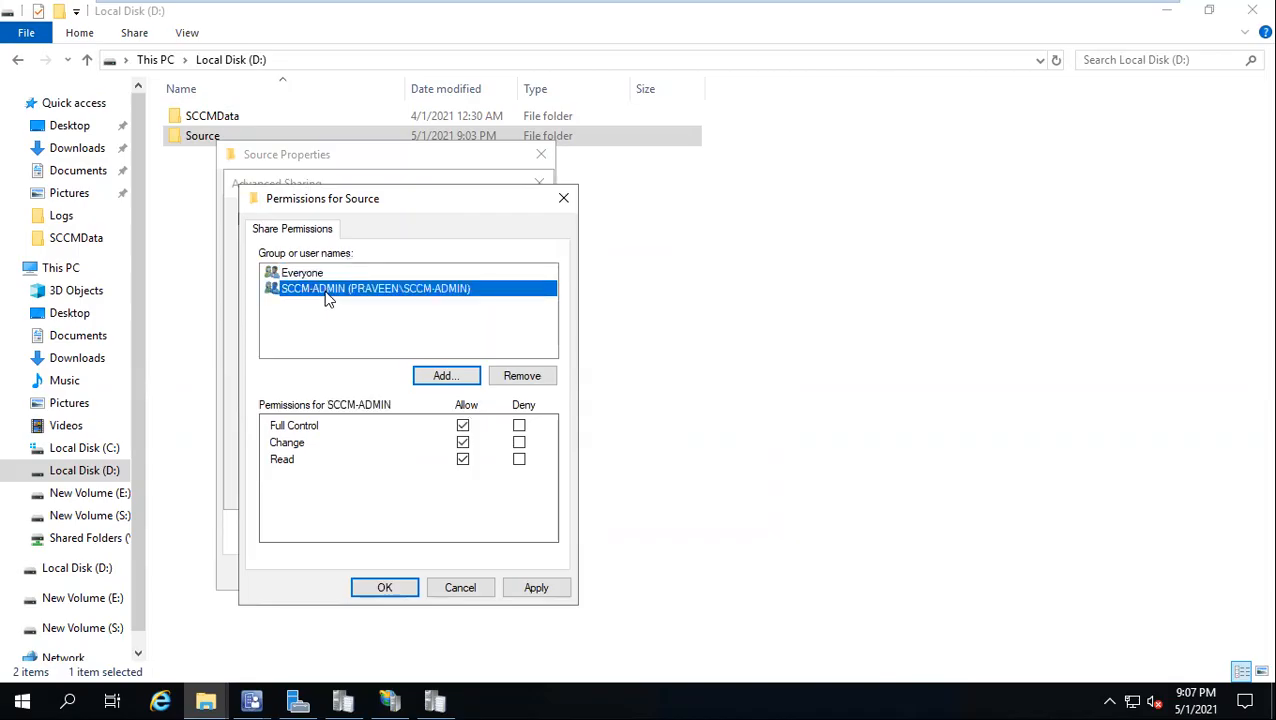
{"action": "left_click", "coordinate": [507, 589]}
{"action": "left_click", "coordinate": [385, 588]}
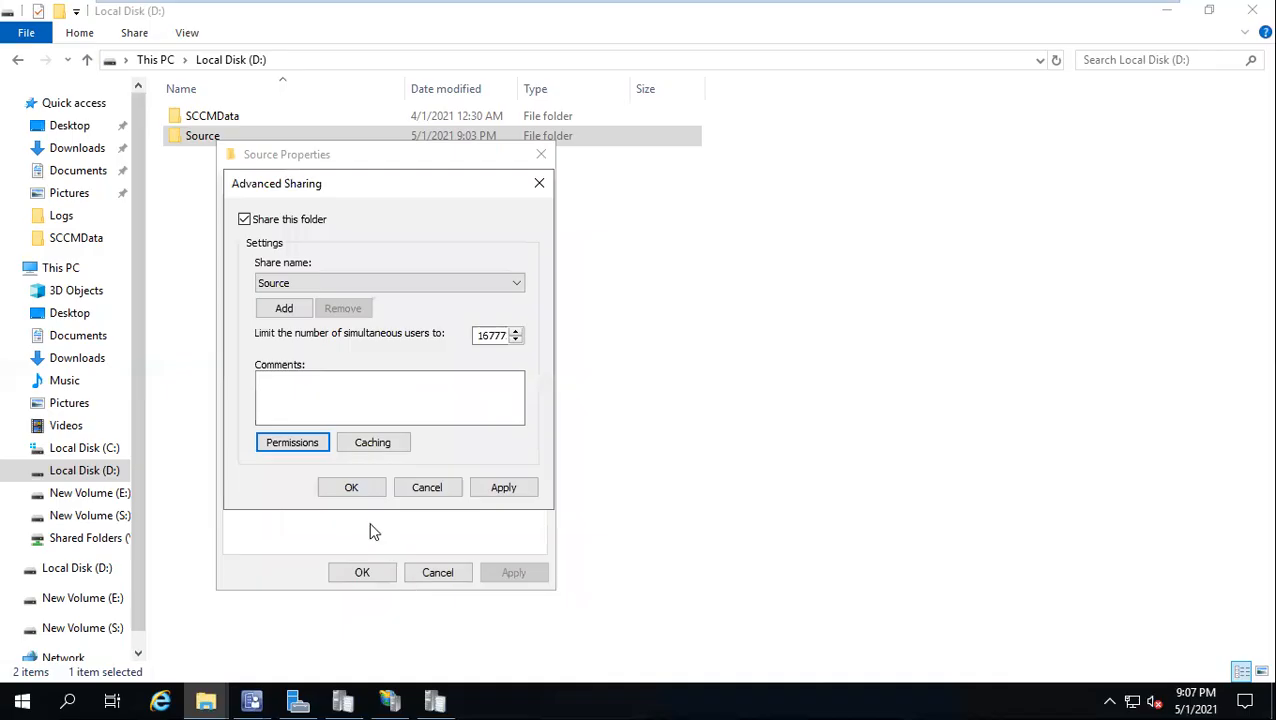
{"action": "left_click", "coordinate": [358, 487]}
{"action": "left_click", "coordinate": [365, 568]}
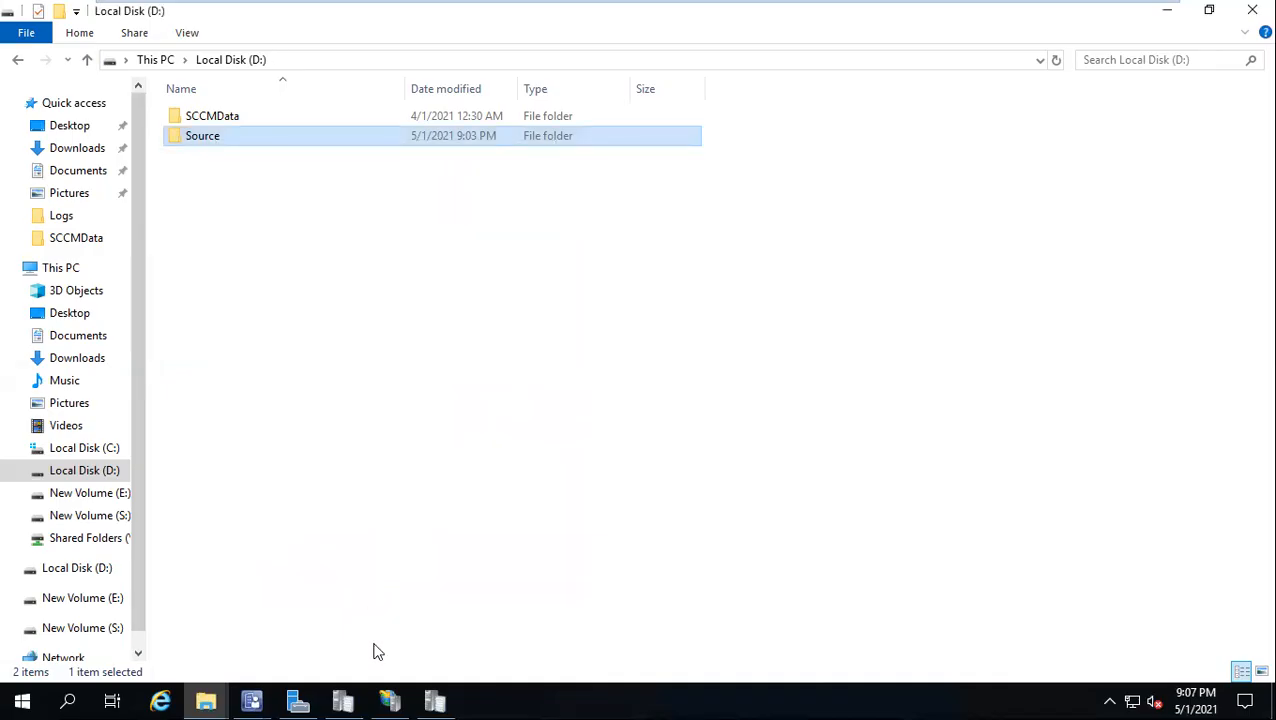
Review the download wizard's completion errors against the error entries in the PatchDownloader log, minimize the log, and close the wizard
{"action": "left_click", "coordinate": [256, 698]}
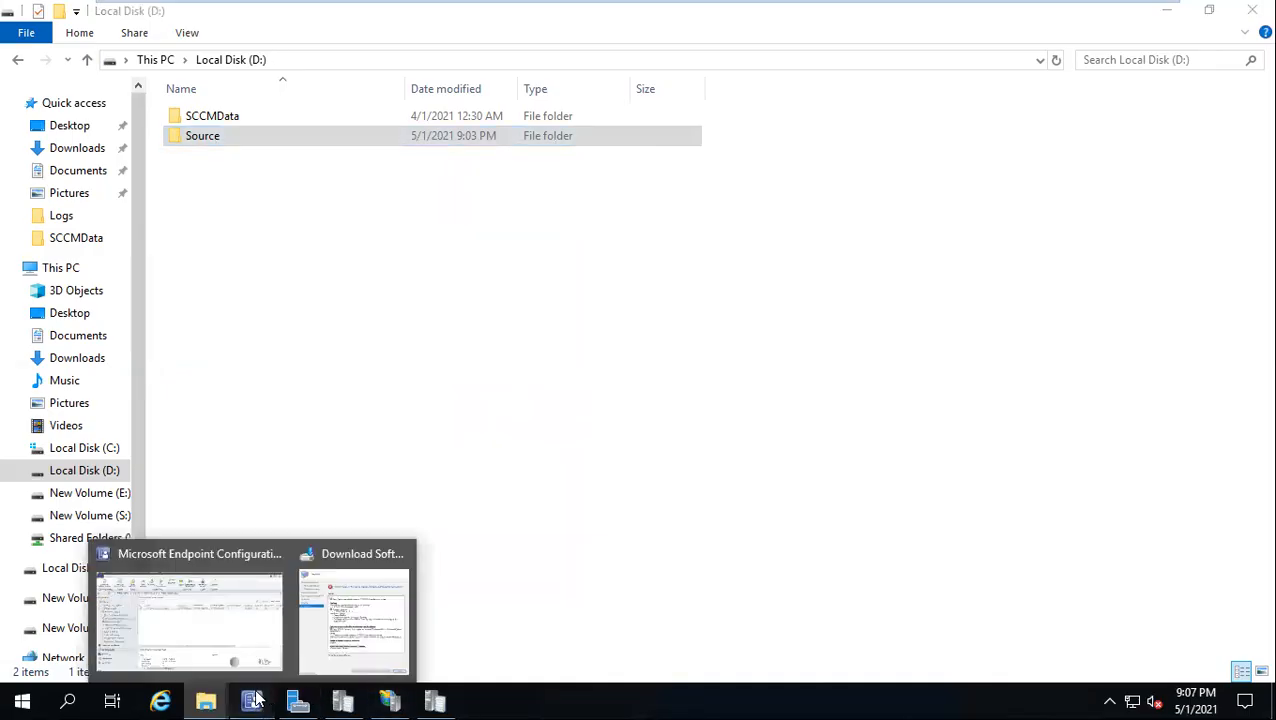
{"action": "left_click", "coordinate": [315, 652]}
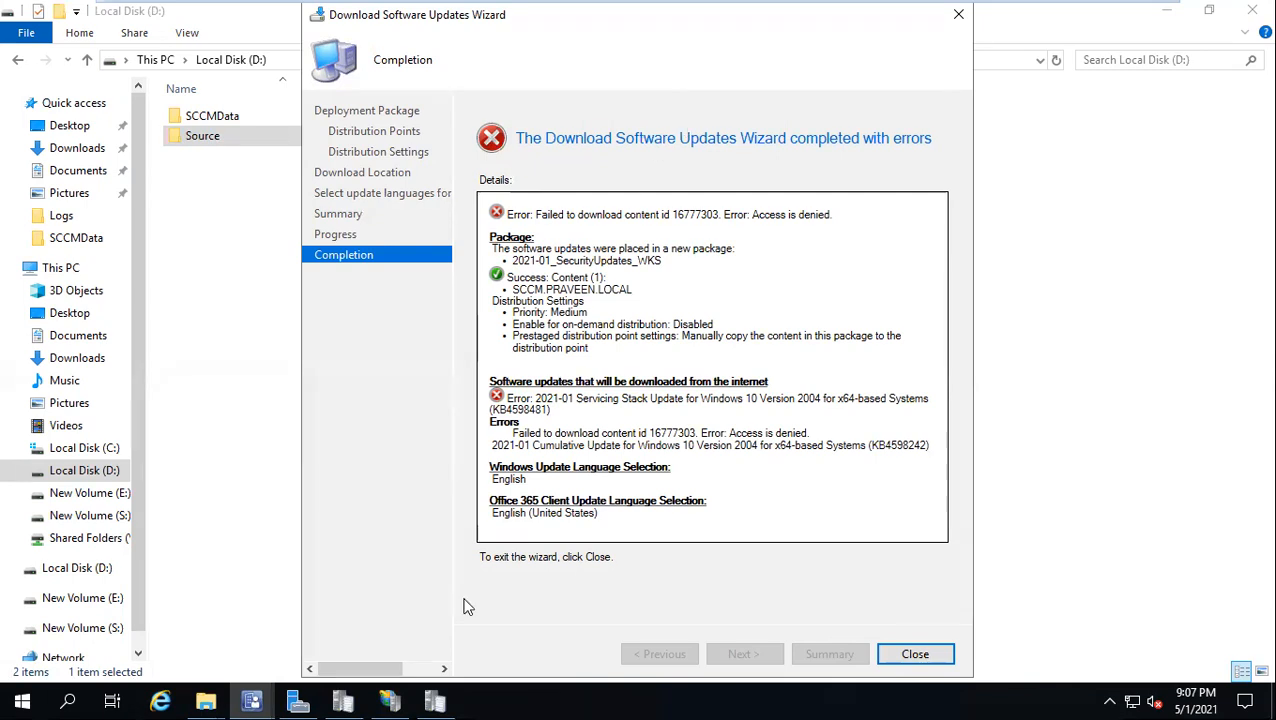
{"action": "left_click", "coordinate": [432, 700]}
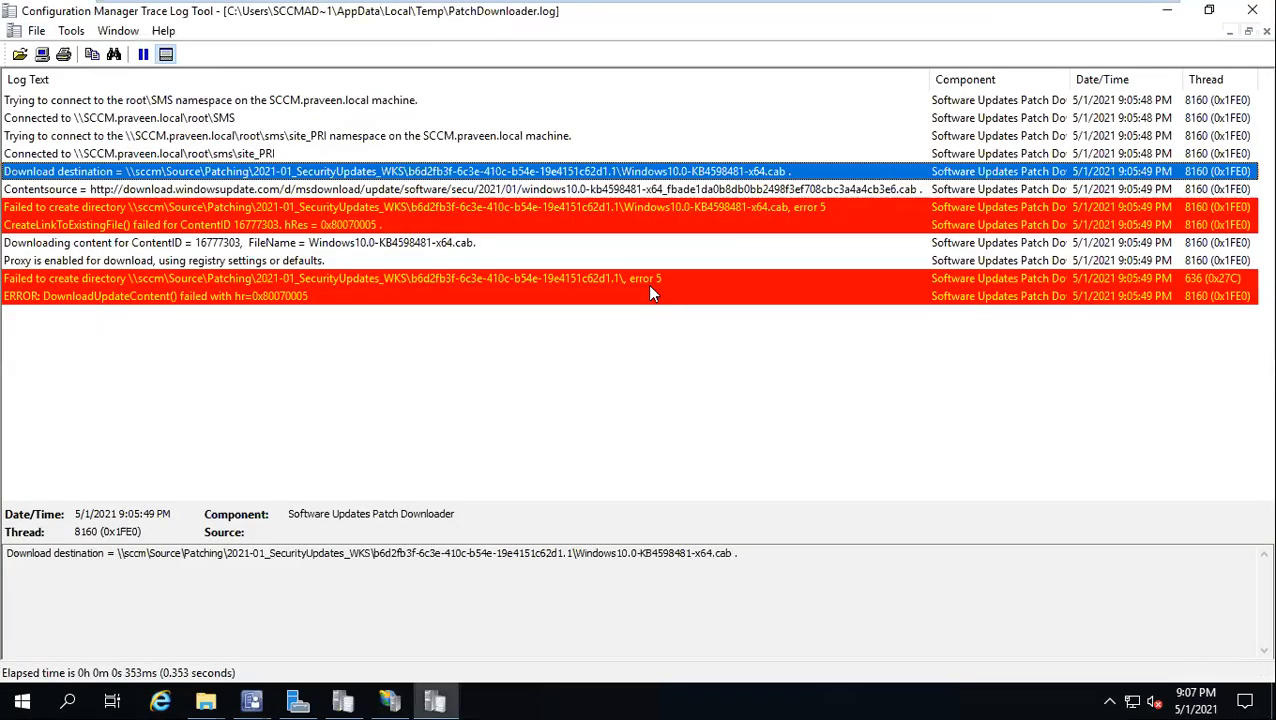
{"action": "left_click", "coordinate": [648, 283]}
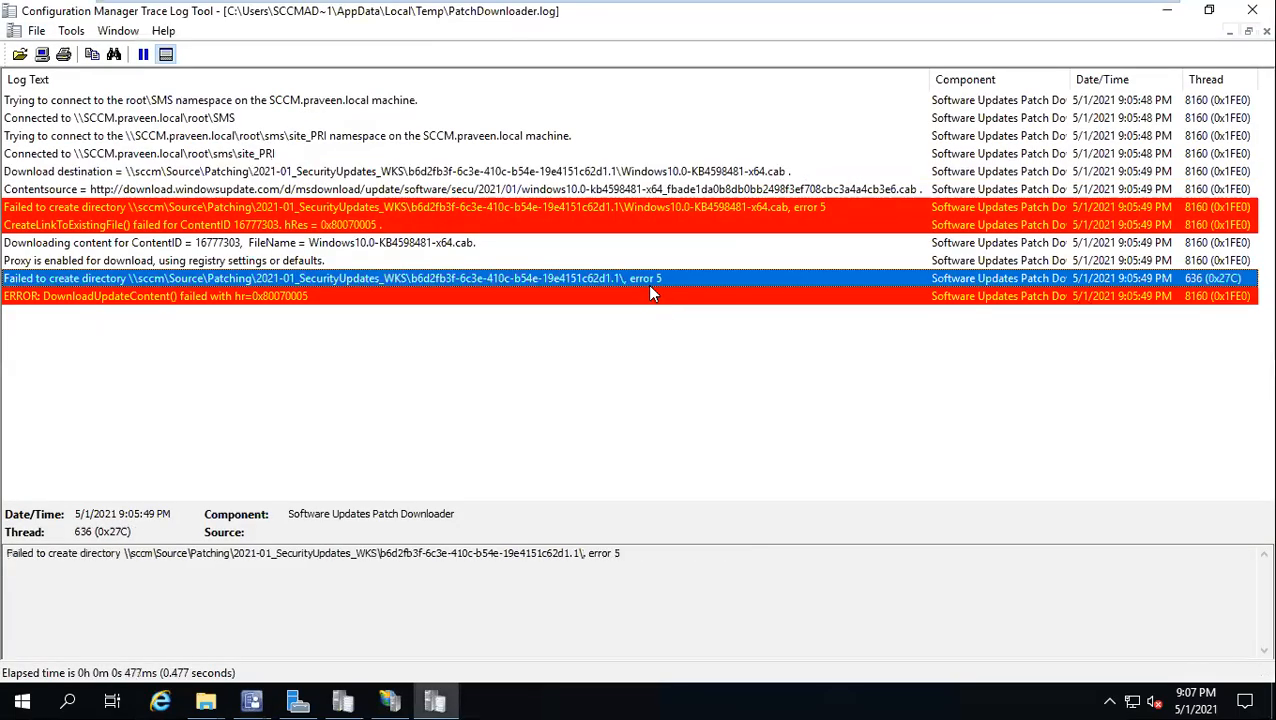
{"action": "left_click", "coordinate": [311, 297]}
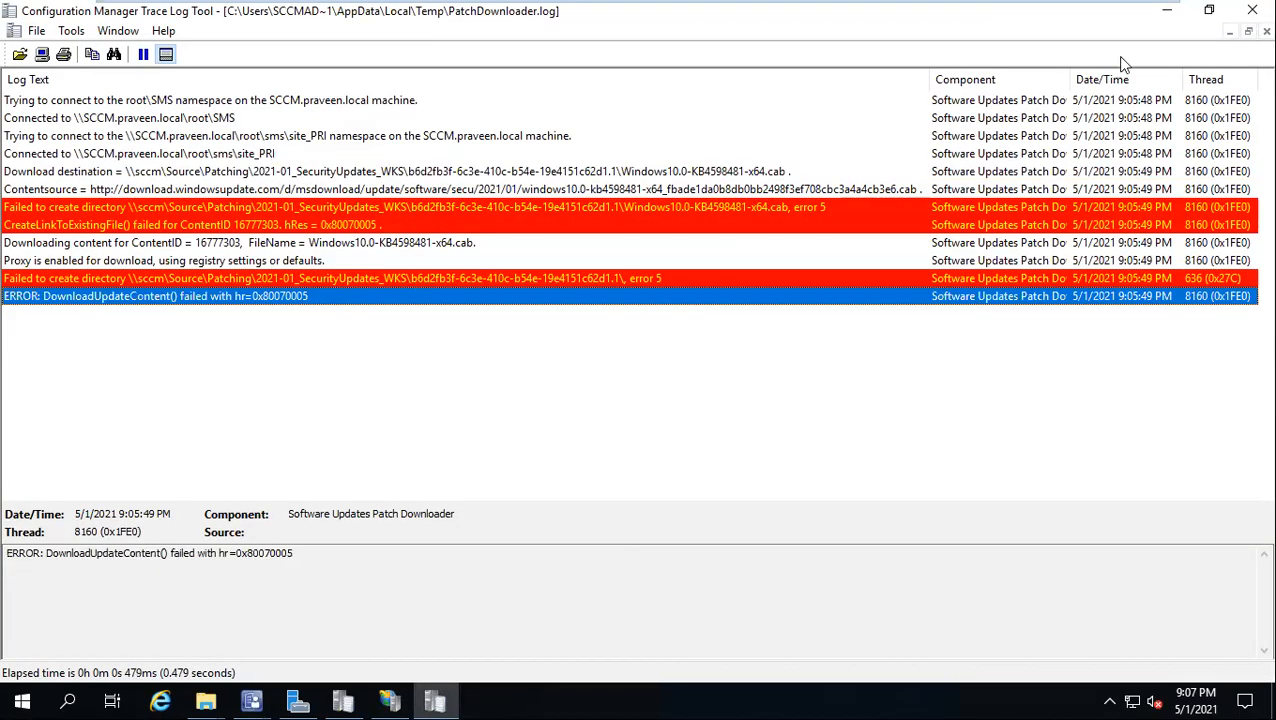
{"action": "left_click", "coordinate": [1168, 18]}
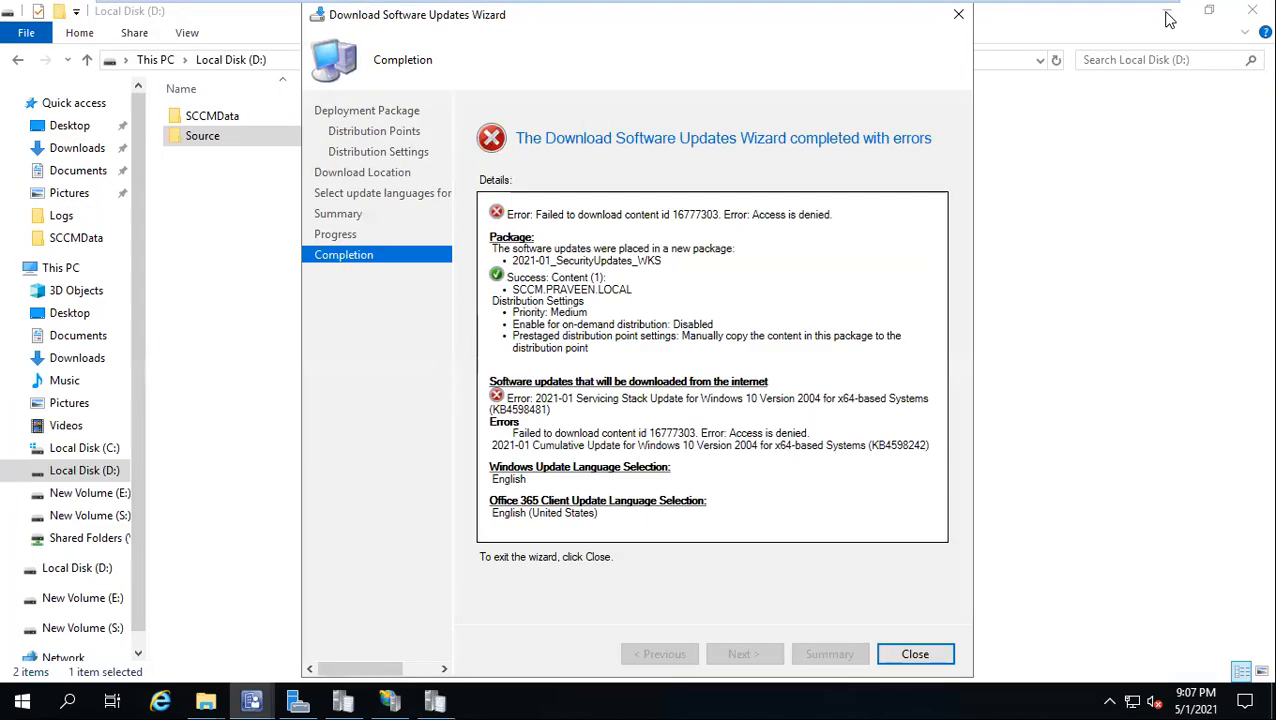
{"action": "left_click", "coordinate": [949, 654]}
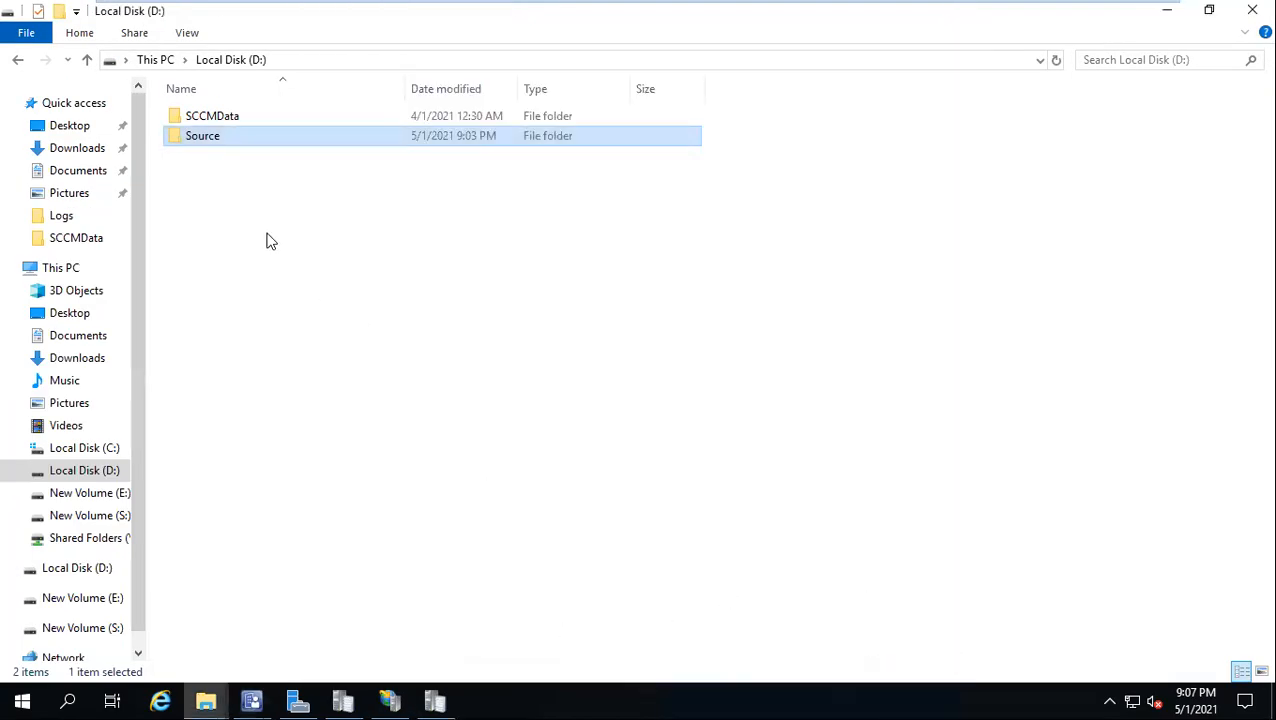
Shrink the 2021-01_SecurityUpdates_WKS folder window, minimize the Local Disk (D:) window, and move the folder window over the console's right side
{"action": "left_click", "coordinate": [205, 700]}
{"action": "left_click", "coordinate": [322, 630]}
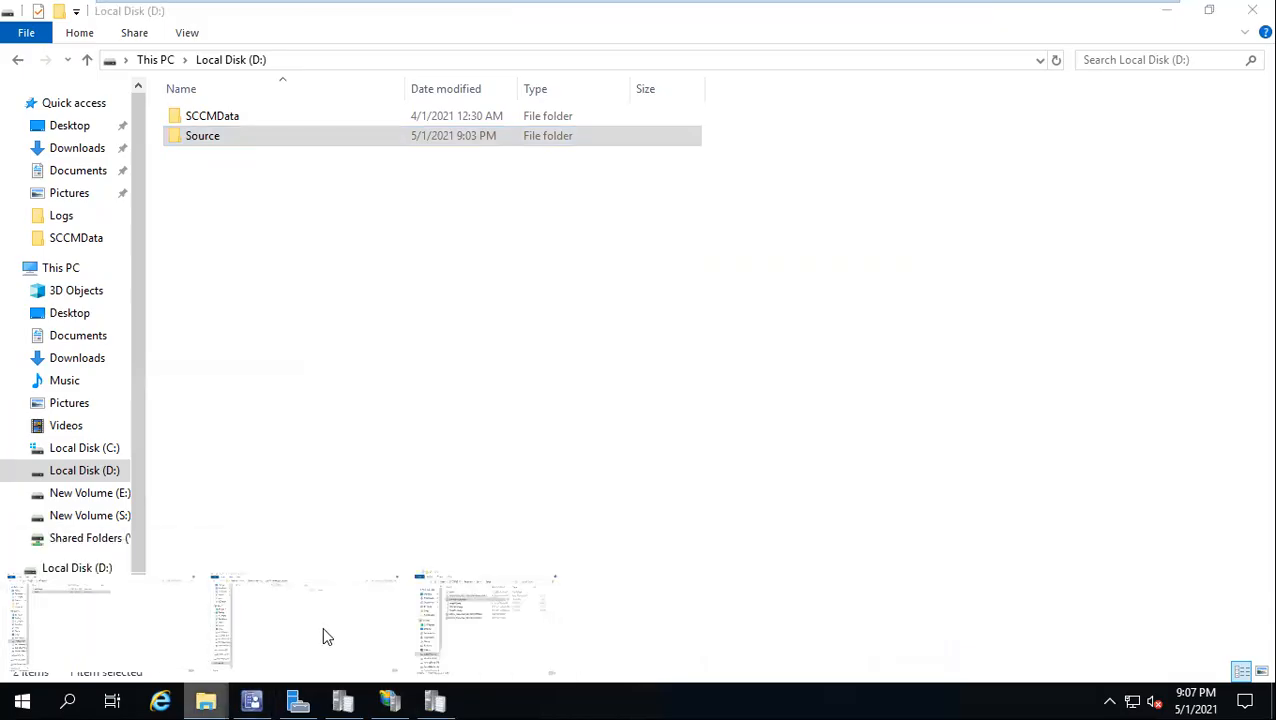
{"action": "left_click", "coordinate": [1209, 10]}
{"action": "left_click_drag", "start_coordinate": [450, 14], "coordinate": [924, 33]}
{"action": "left_click", "coordinate": [400, 38]}
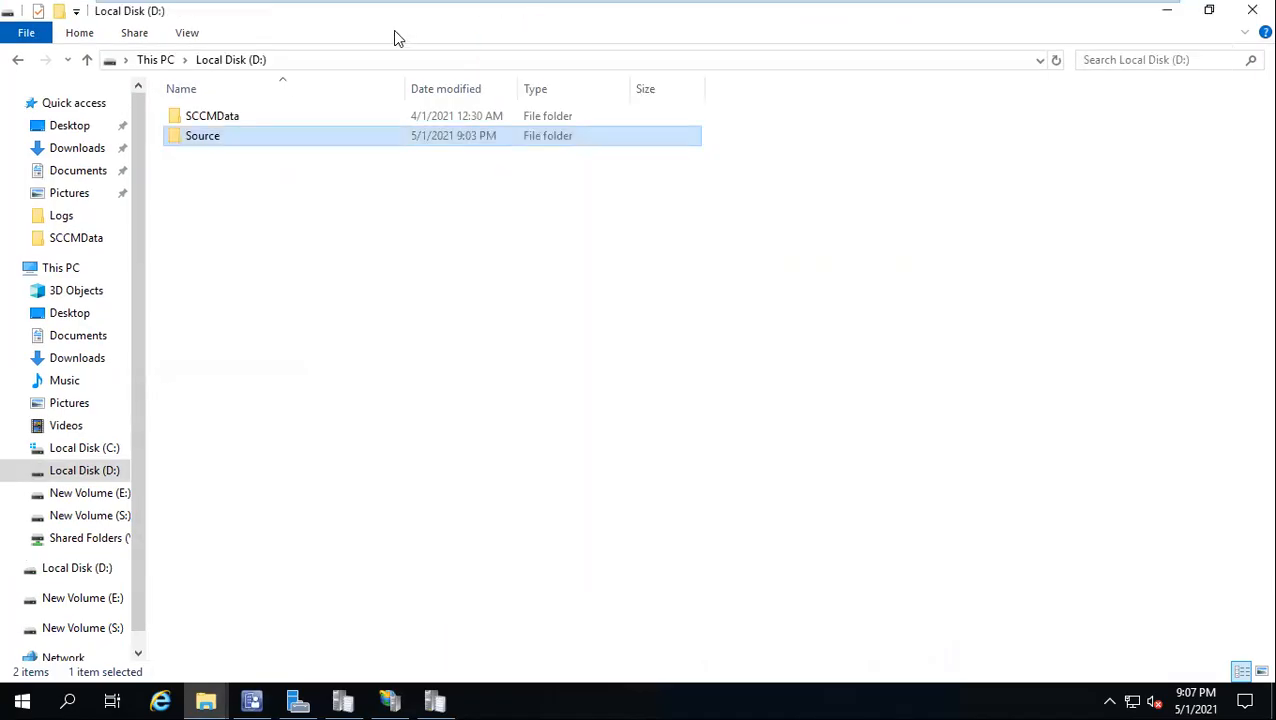
{"action": "left_click", "coordinate": [1165, 16]}
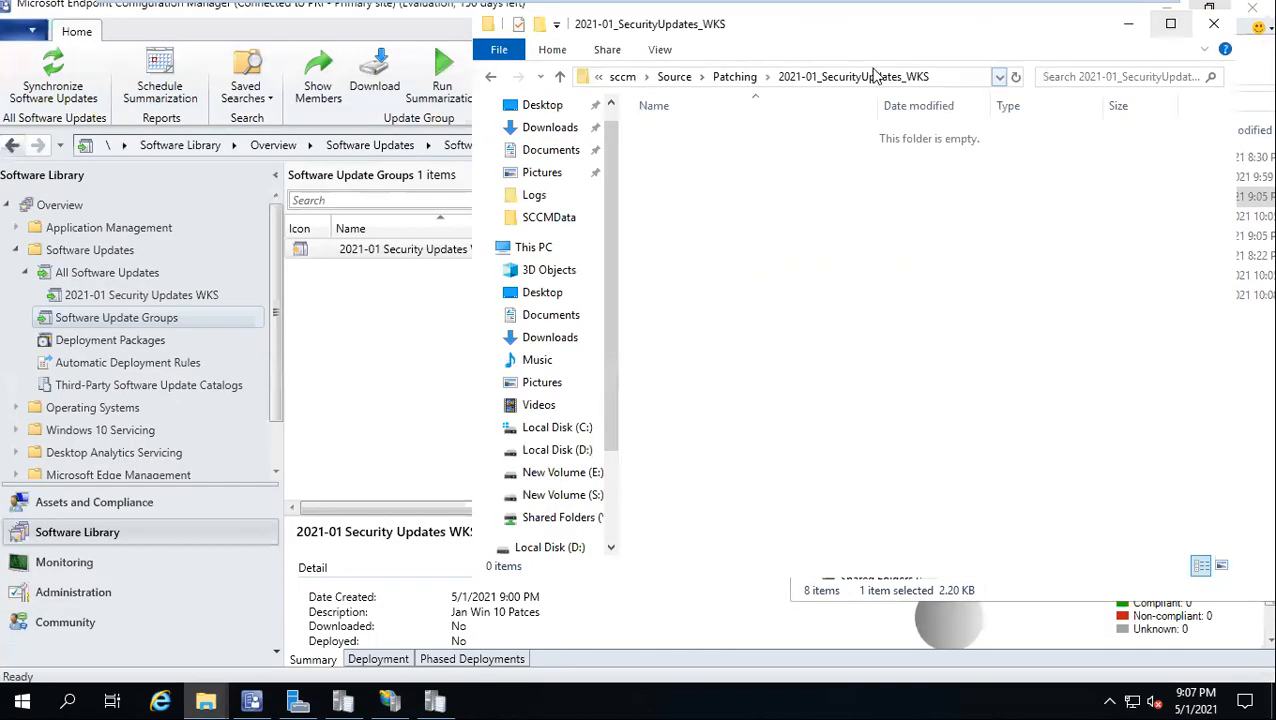
{"action": "left_click_drag", "start_coordinate": [714, 34], "coordinate": [959, 65]}
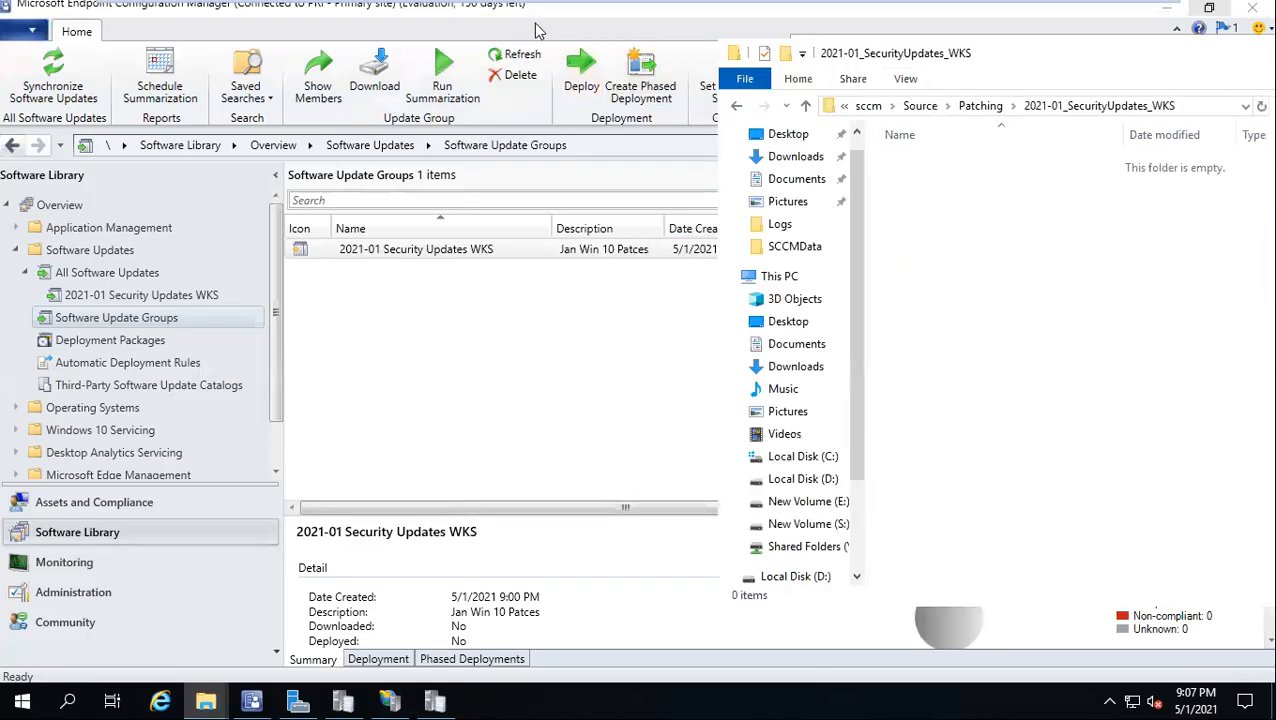
Restore the Configuration Manager console to a smaller window and place the 2021-01_SecurityUpdates_WKS folder window at its lower right
{"action": "left_click", "coordinate": [539, 27]}
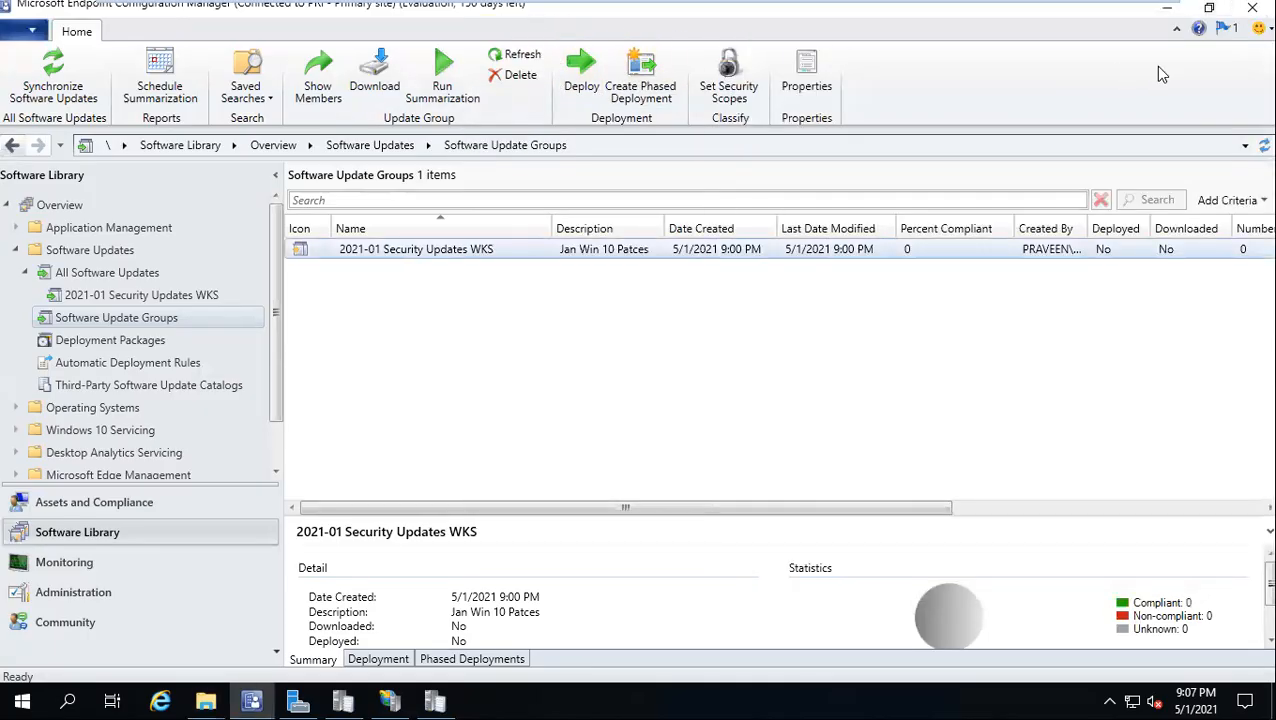
{"action": "left_click", "coordinate": [1209, 8]}
{"action": "left_click_drag", "start_coordinate": [694, 68], "coordinate": [658, 42]}
{"action": "left_click", "coordinate": [1150, 256]}
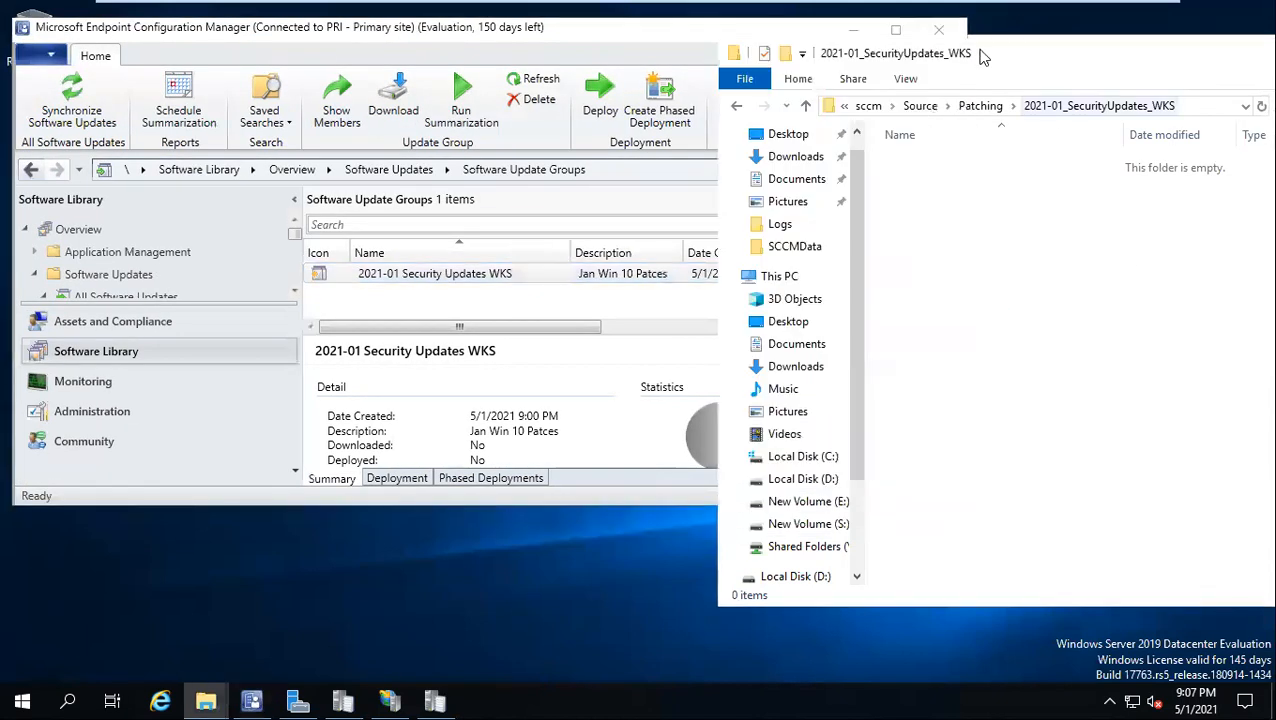
{"action": "left_click_drag", "start_coordinate": [979, 64], "coordinate": [1055, 210]}
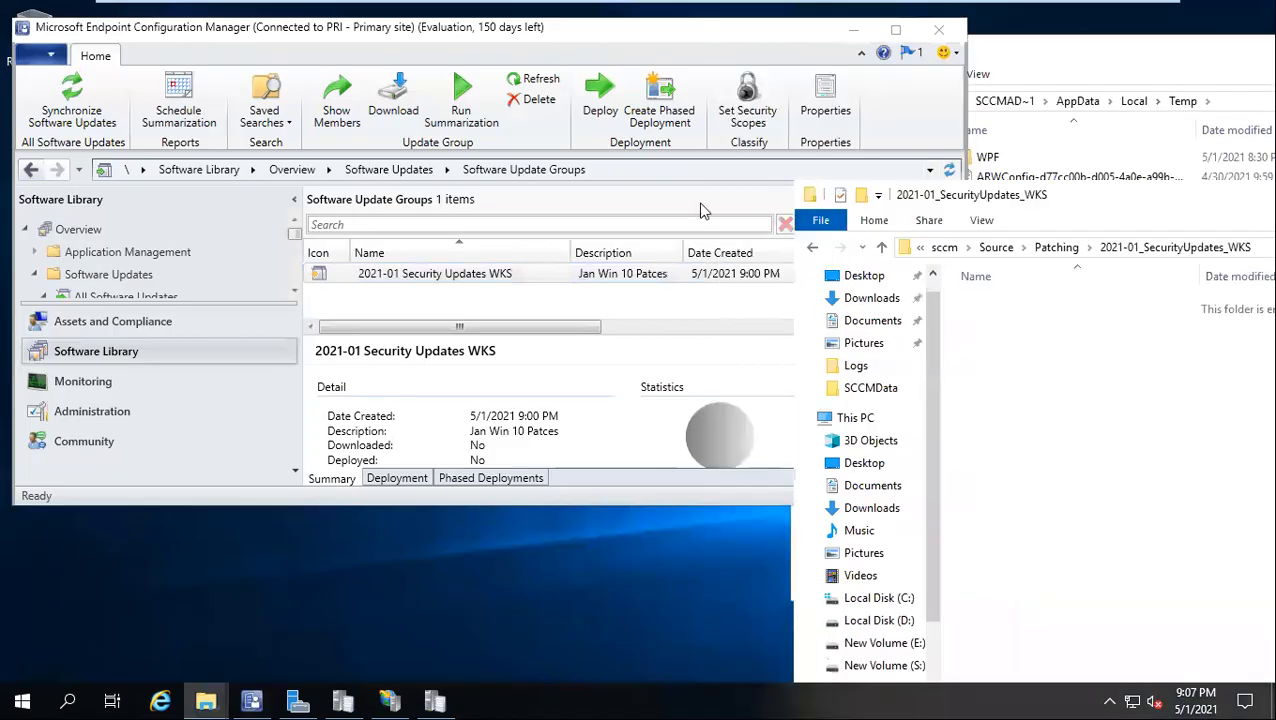
Start the download wizard for the 2021-01 Security Updates WKS update group and move it clear of the folder window
{"action": "left_click", "coordinate": [415, 274]}
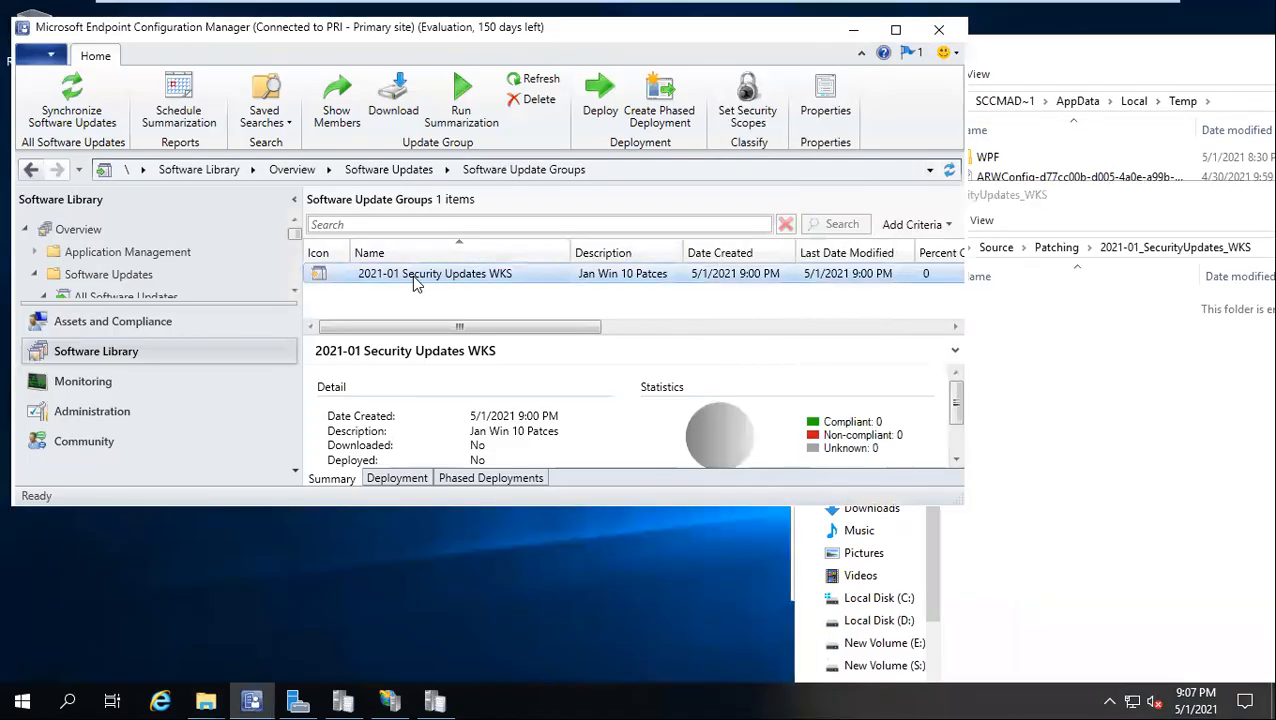
{"action": "right_click", "coordinate": [415, 277]}
{"action": "left_click", "coordinate": [472, 318]}
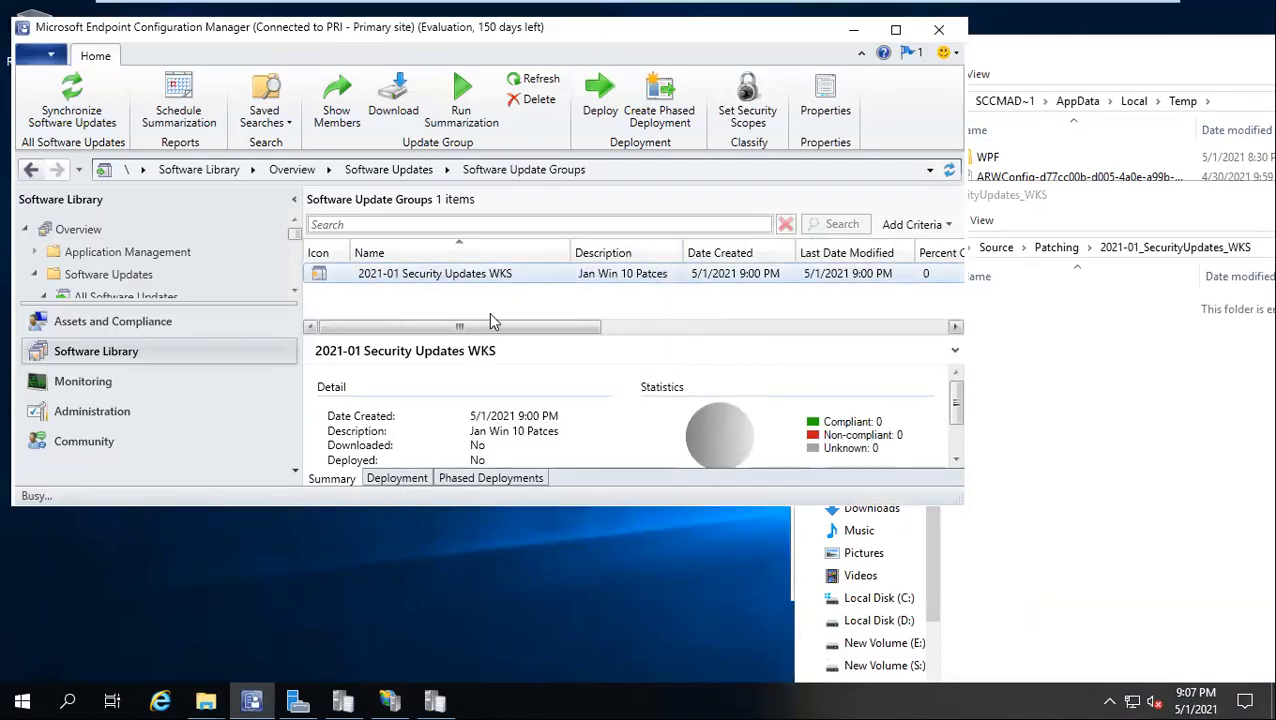
{"action": "left_click_drag", "start_coordinate": [513, 27], "coordinate": [323, 55]}
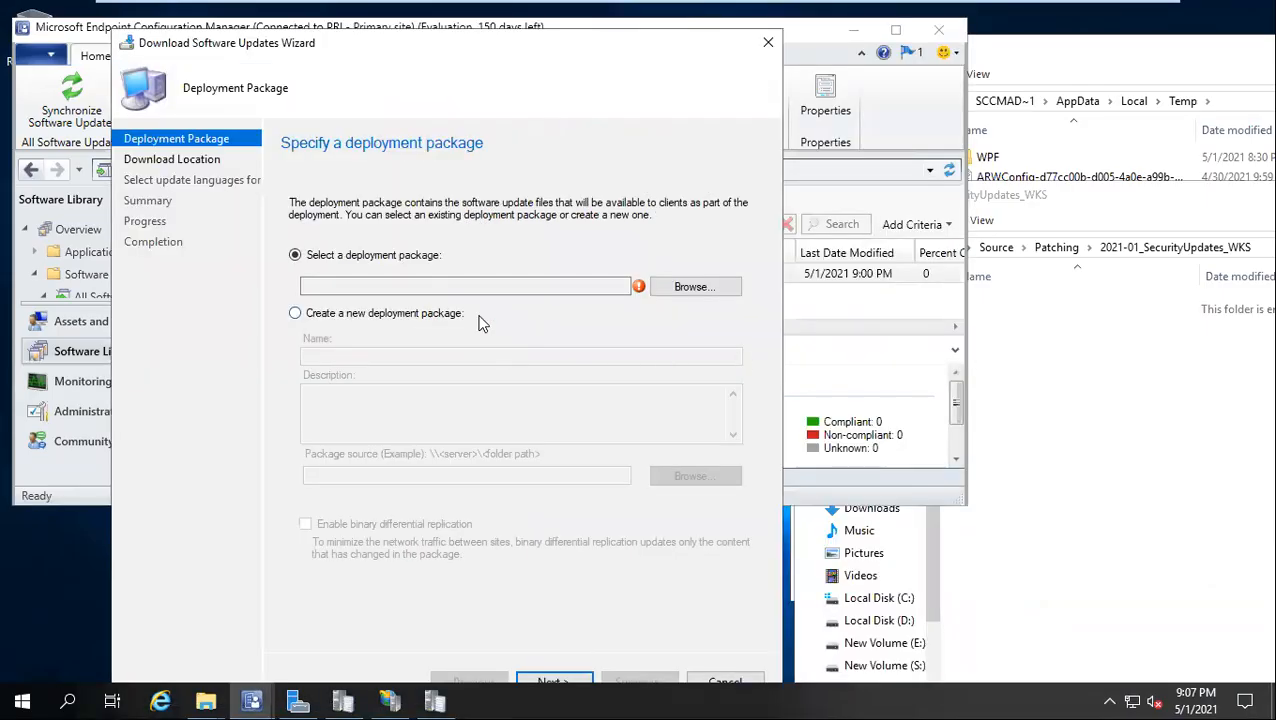
{"action": "left_click", "coordinate": [681, 291]}
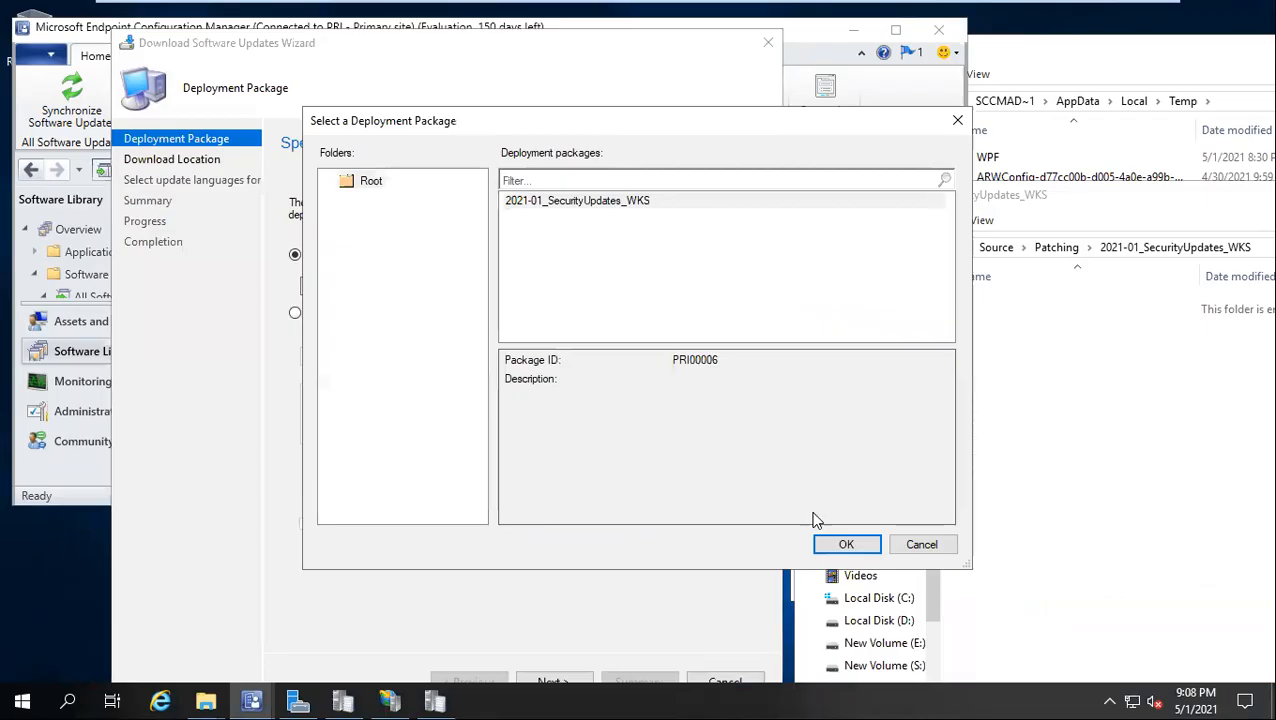
{"action": "left_click", "coordinate": [928, 544]}
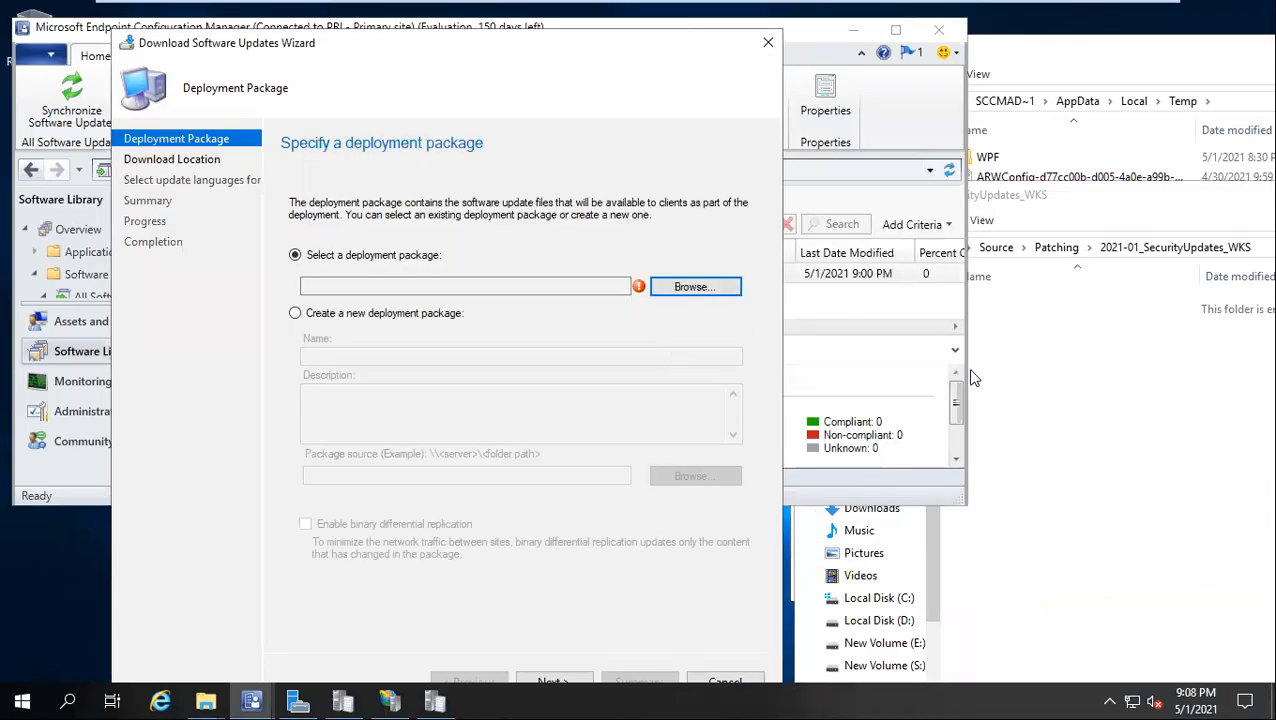
{"action": "left_click", "coordinate": [1069, 391]}
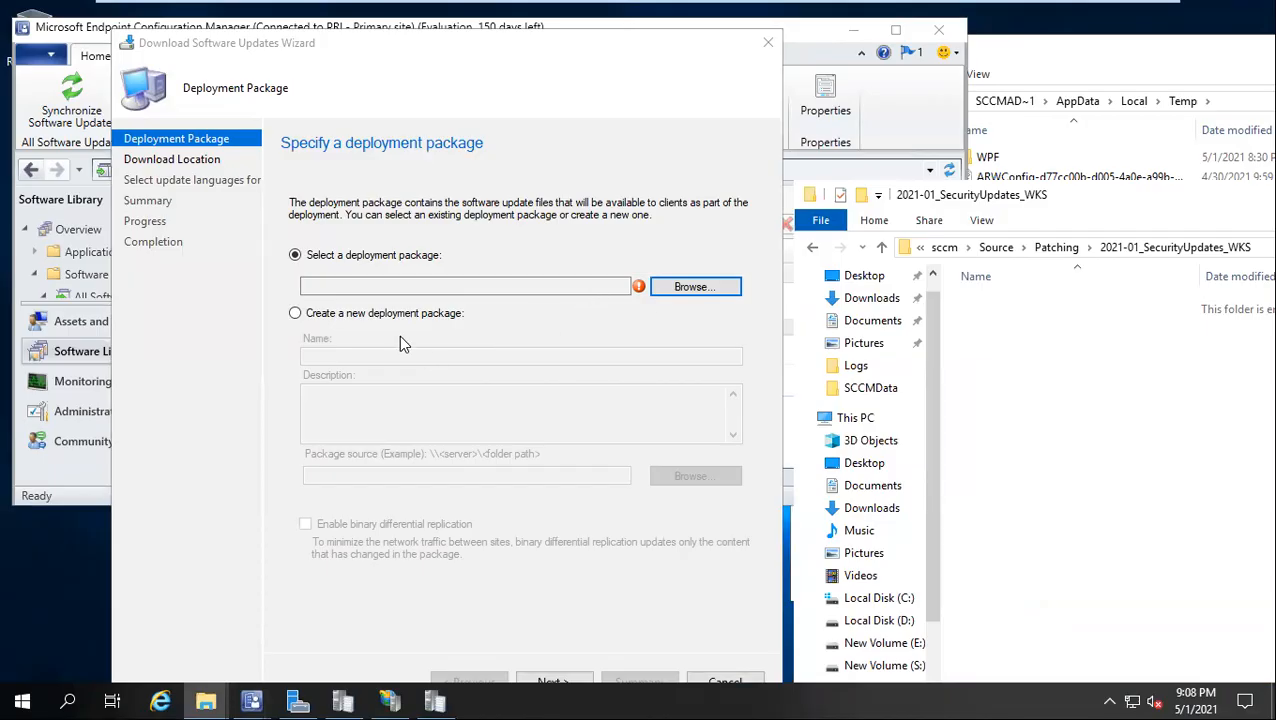
{"action": "left_click", "coordinate": [380, 318]}
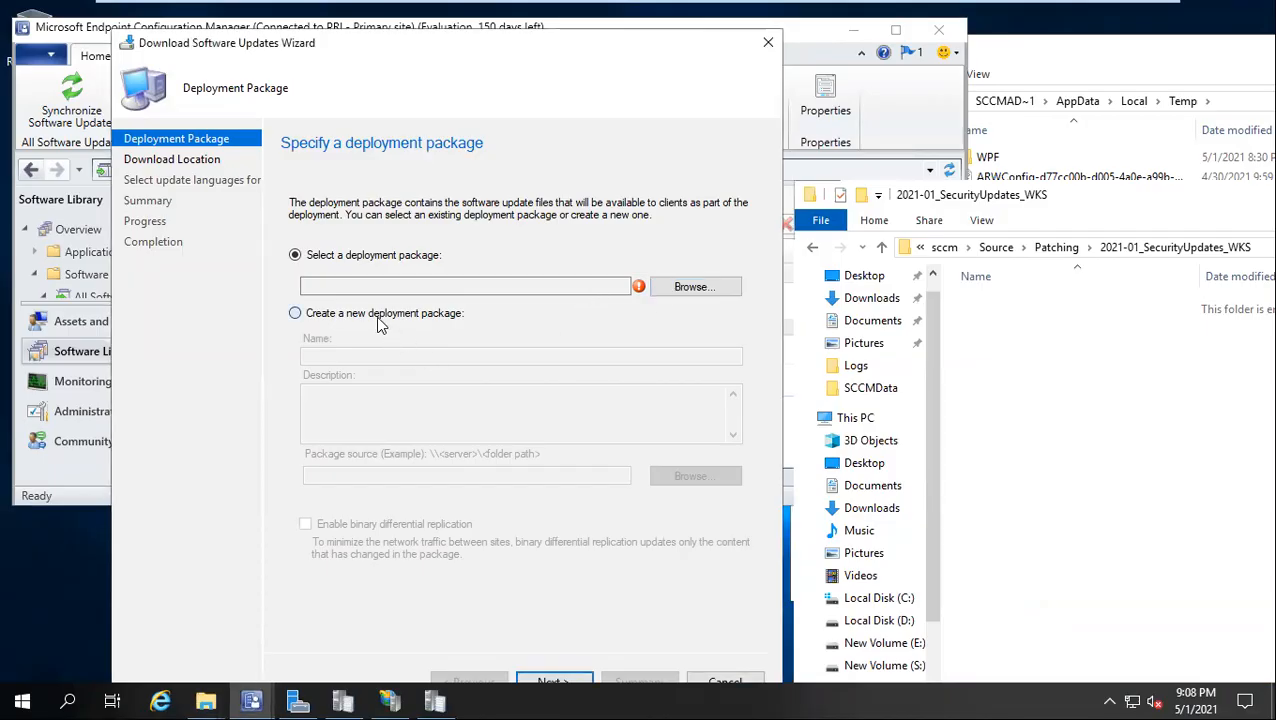
{"action": "left_click", "coordinate": [352, 256]}
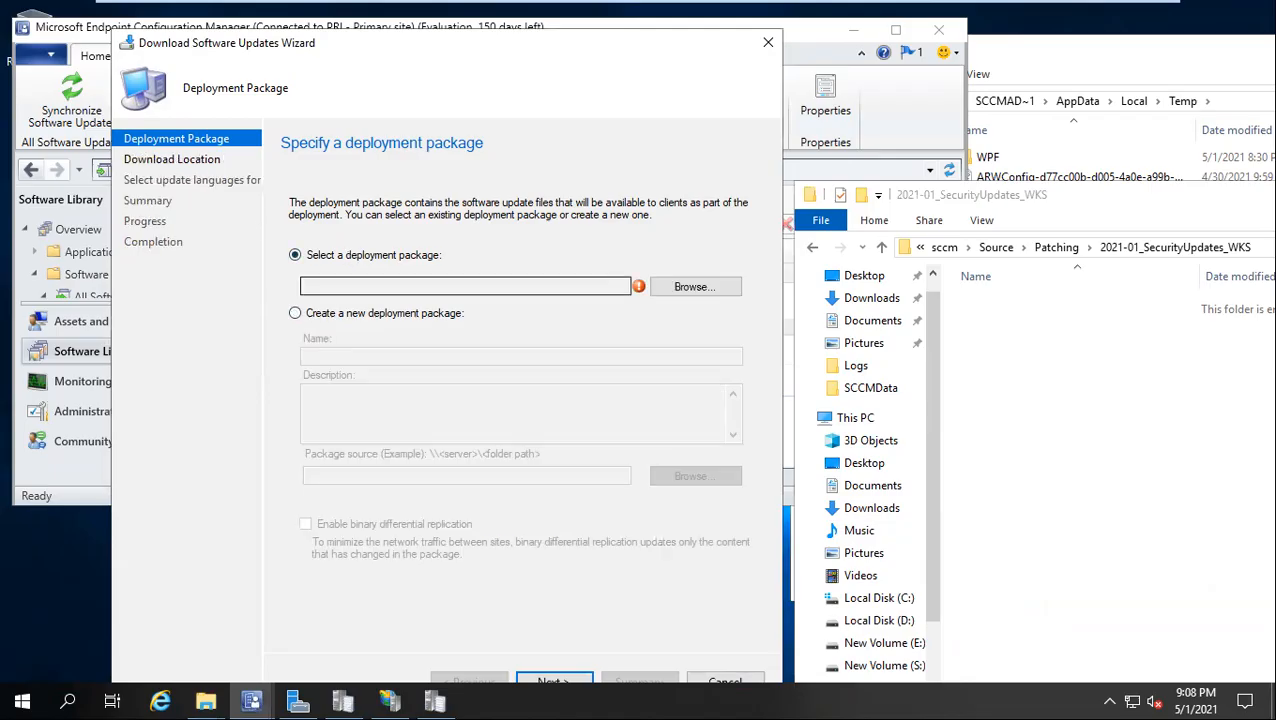
Choose the existing deployment package 2021-01_SecurityUpdates_WKS for the download
{"action": "left_click", "coordinate": [692, 287]}
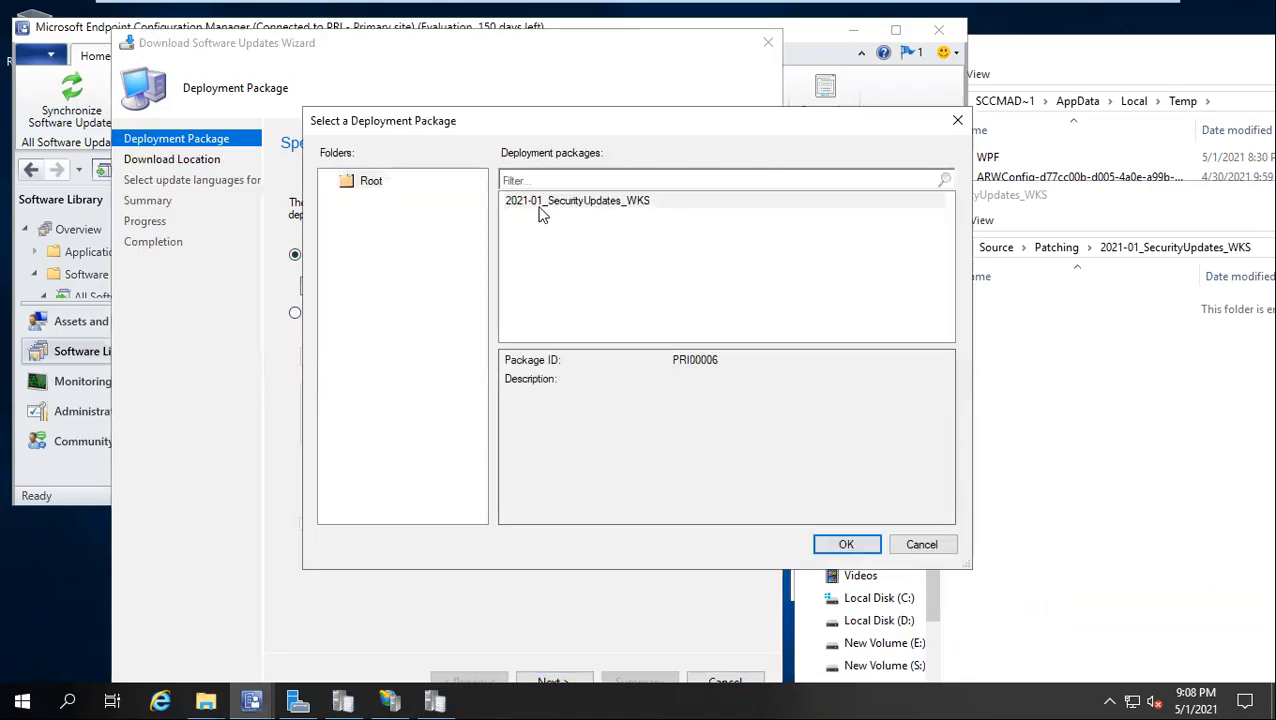
{"action": "left_click", "coordinate": [540, 204]}
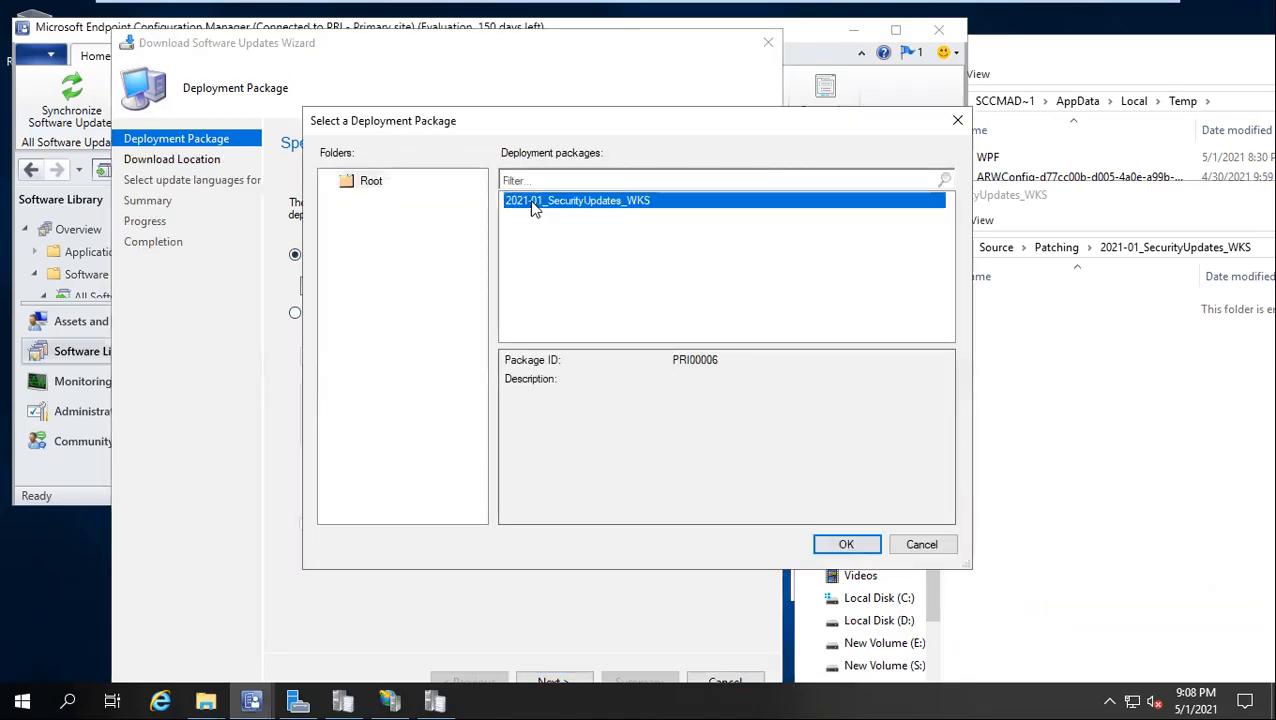
{"action": "left_click", "coordinate": [846, 545]}
Move the wizard up to the screen corner and start the download, keeping the Internet source and the English language selections
{"action": "left_click_drag", "start_coordinate": [384, 45], "coordinate": [277, 17]}
{"action": "left_click", "coordinate": [443, 655]}
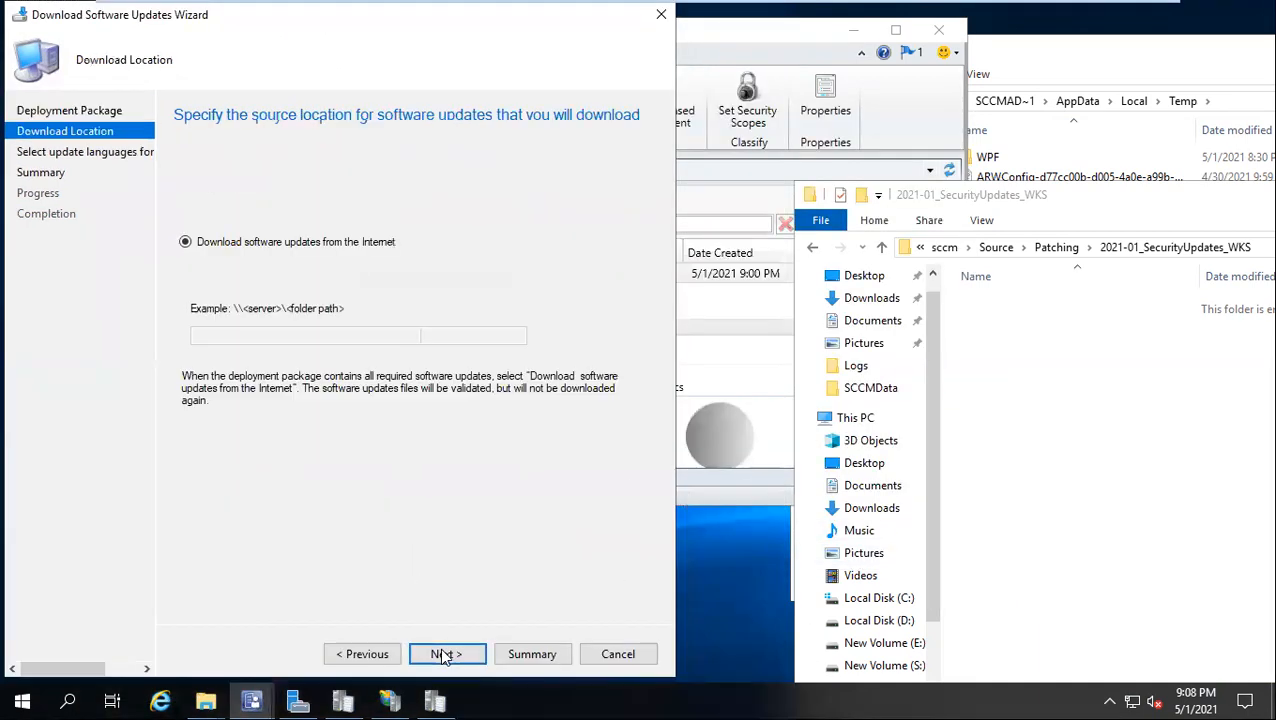
{"action": "left_click", "coordinate": [443, 655]}
{"action": "left_click", "coordinate": [443, 655]}
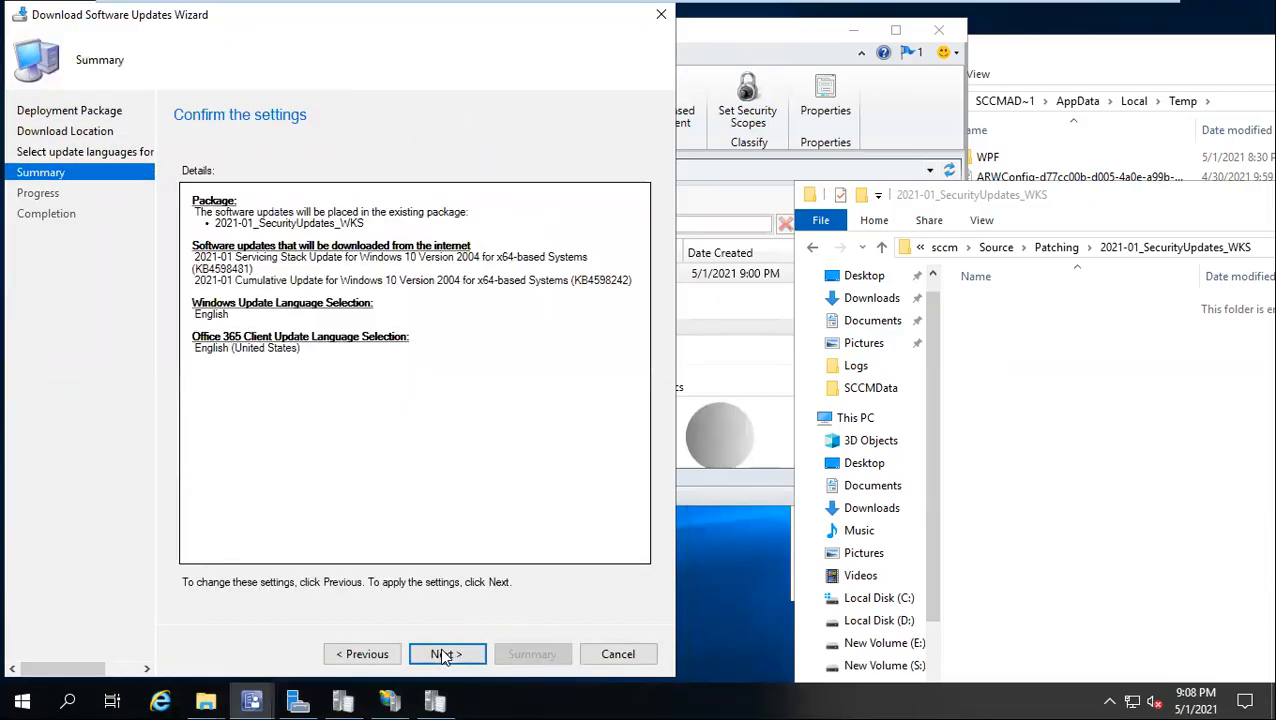
{"action": "left_click", "coordinate": [443, 655]}
Move the 2021-01_SecurityUpdates_WKS folder window over the wizard and widen its Name column
{"action": "left_click", "coordinate": [1025, 200]}
{"action": "left_click_drag", "start_coordinate": [1025, 200], "coordinate": [700, 170]}
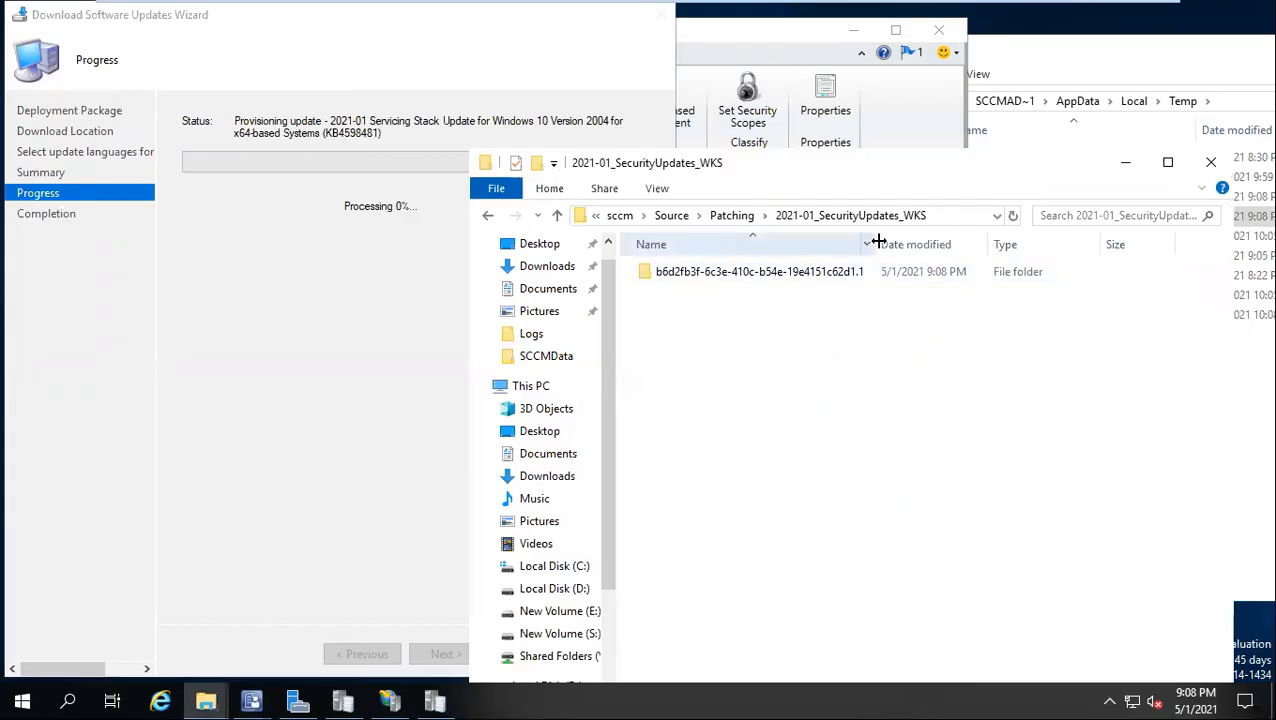
{"action": "left_click_drag", "start_coordinate": [915, 243], "coordinate": [924, 243]}
{"action": "left_click_drag", "start_coordinate": [812, 173], "coordinate": [503, 119]}
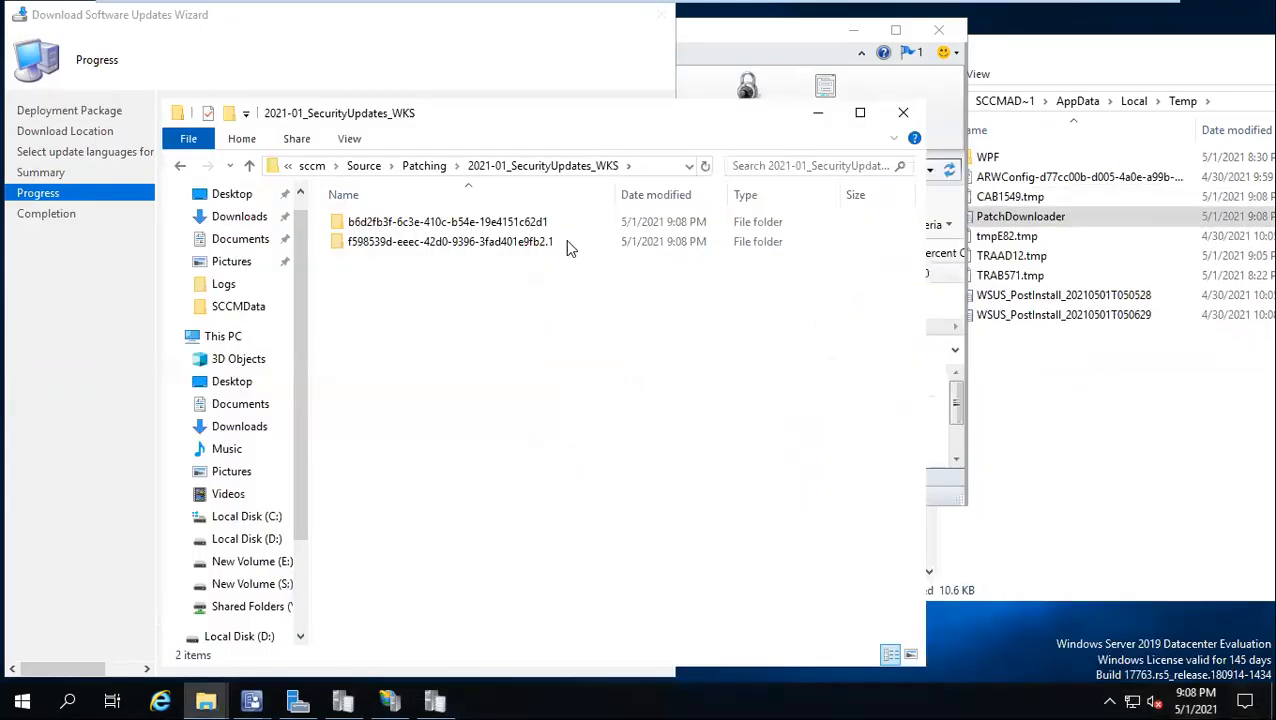
Review the PatchDownloader log's KB4598242 entries for the download destination, content query and latest progress
{"action": "left_click", "coordinate": [1045, 420]}
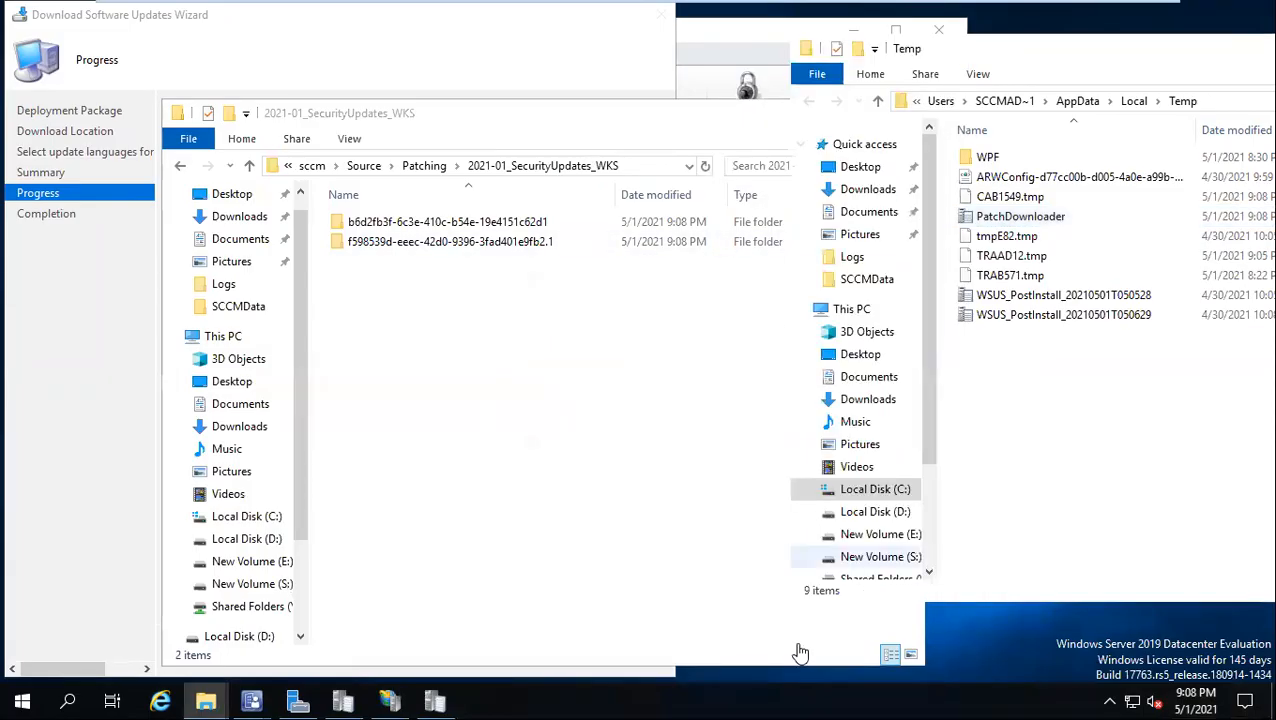
{"action": "left_click", "coordinate": [435, 701]}
{"action": "left_click_drag", "start_coordinate": [893, 10], "coordinate": [850, 8]}
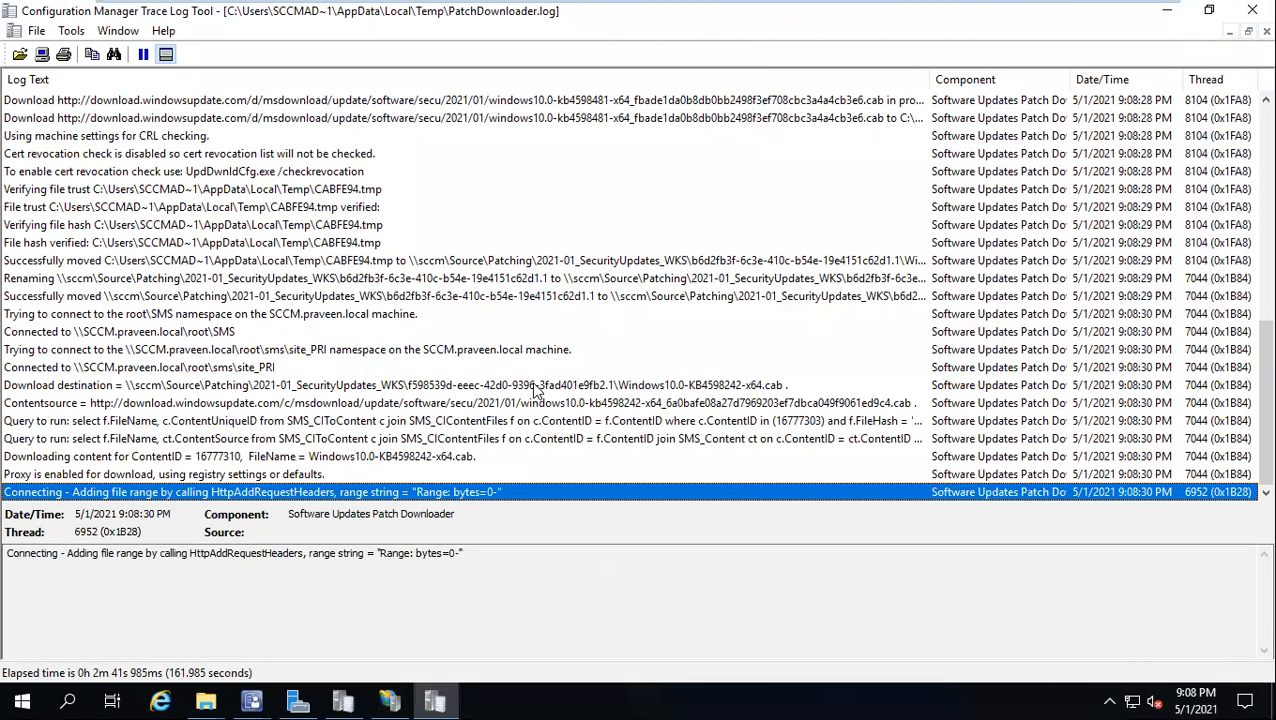
{"action": "left_click", "coordinate": [537, 385]}
{"action": "left_click", "coordinate": [558, 421]}
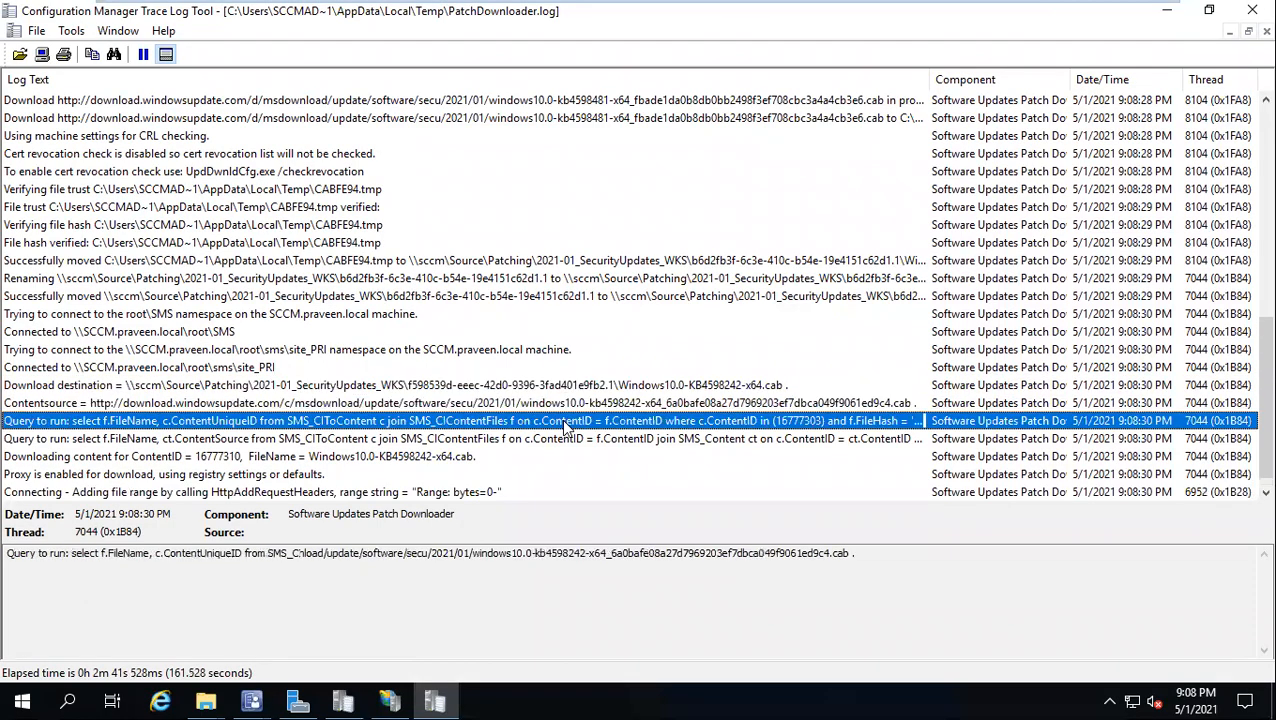
{"action": "left_click", "coordinate": [455, 492]}
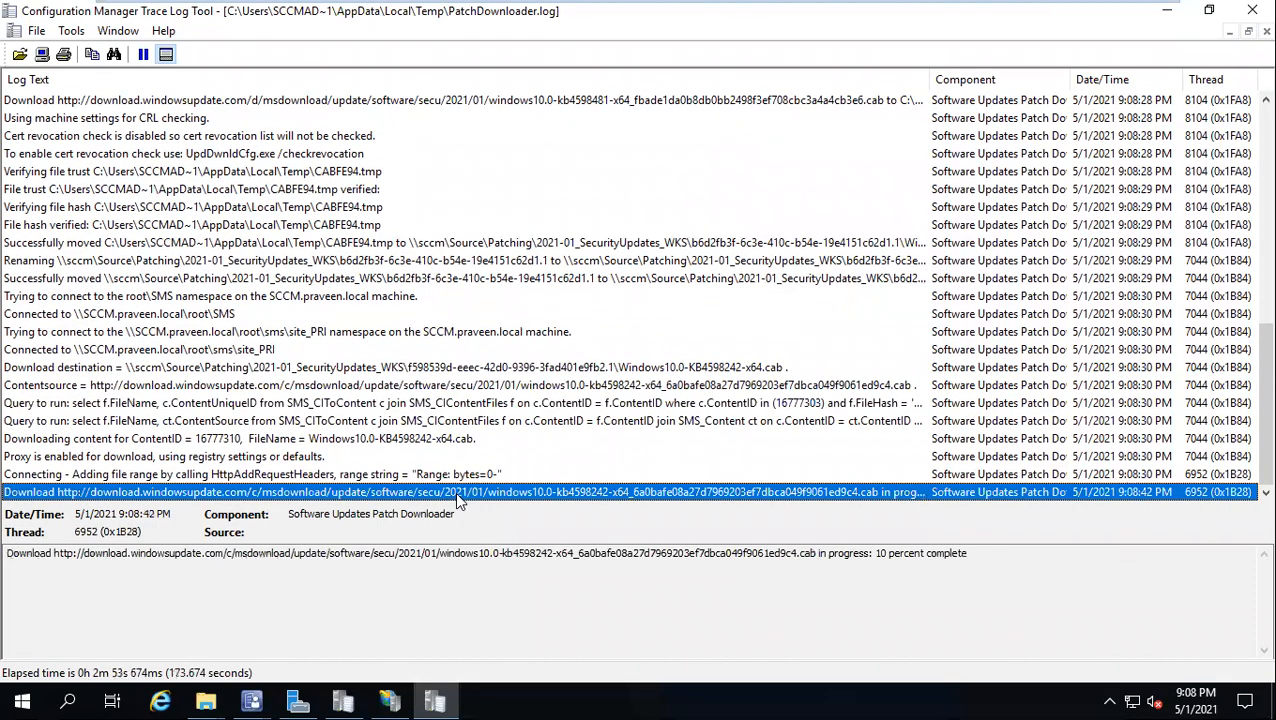
Place the 2021-01_SecurityUpdates_WKS folder window beside the log and compare its subfolders with the log's renaming and CABFE94.tmp move entries
{"action": "left_click", "coordinate": [205, 700]}
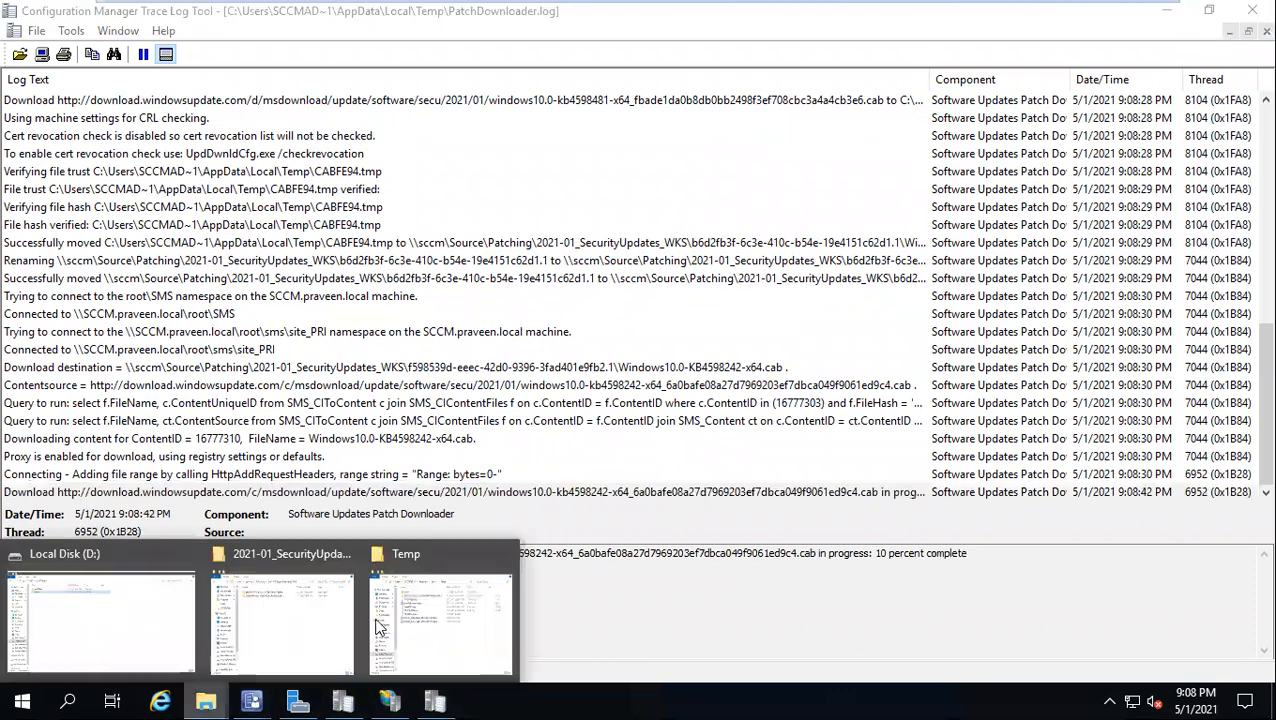
{"action": "left_click", "coordinate": [277, 640]}
{"action": "left_click_drag", "start_coordinate": [484, 123], "coordinate": [768, 118]}
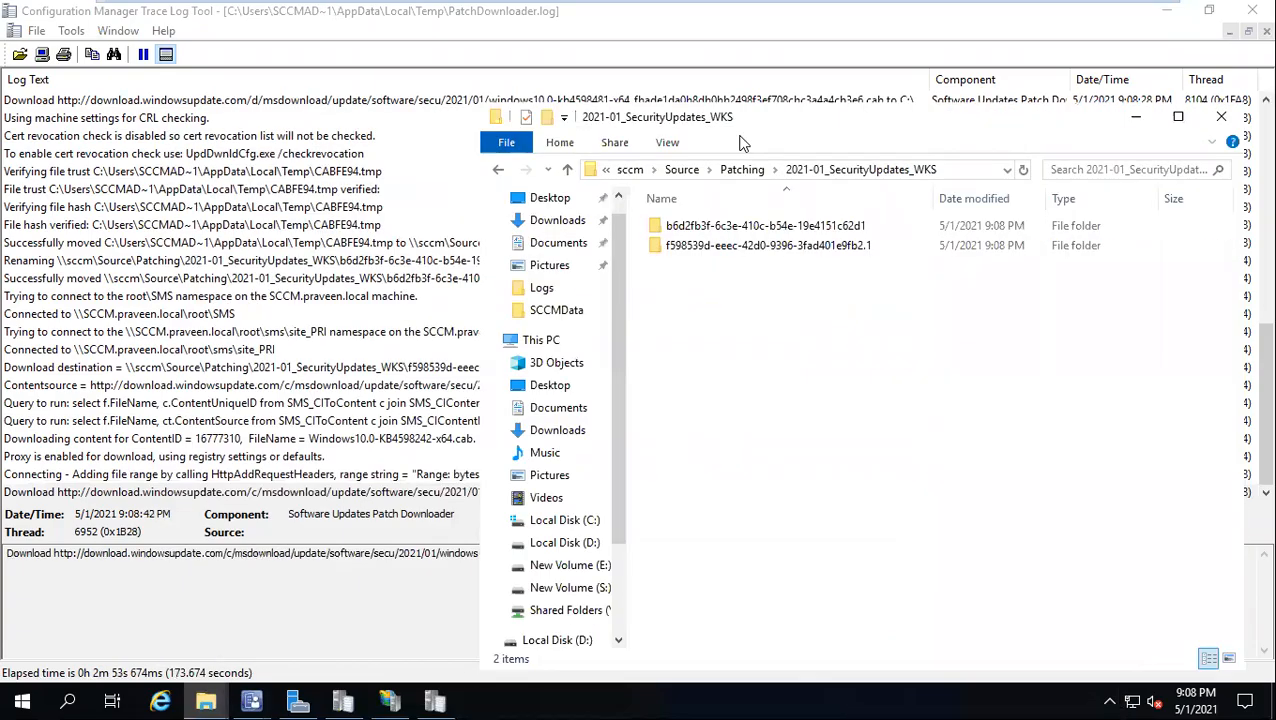
{"action": "left_click", "coordinate": [144, 284]}
{"action": "left_click", "coordinate": [124, 260]}
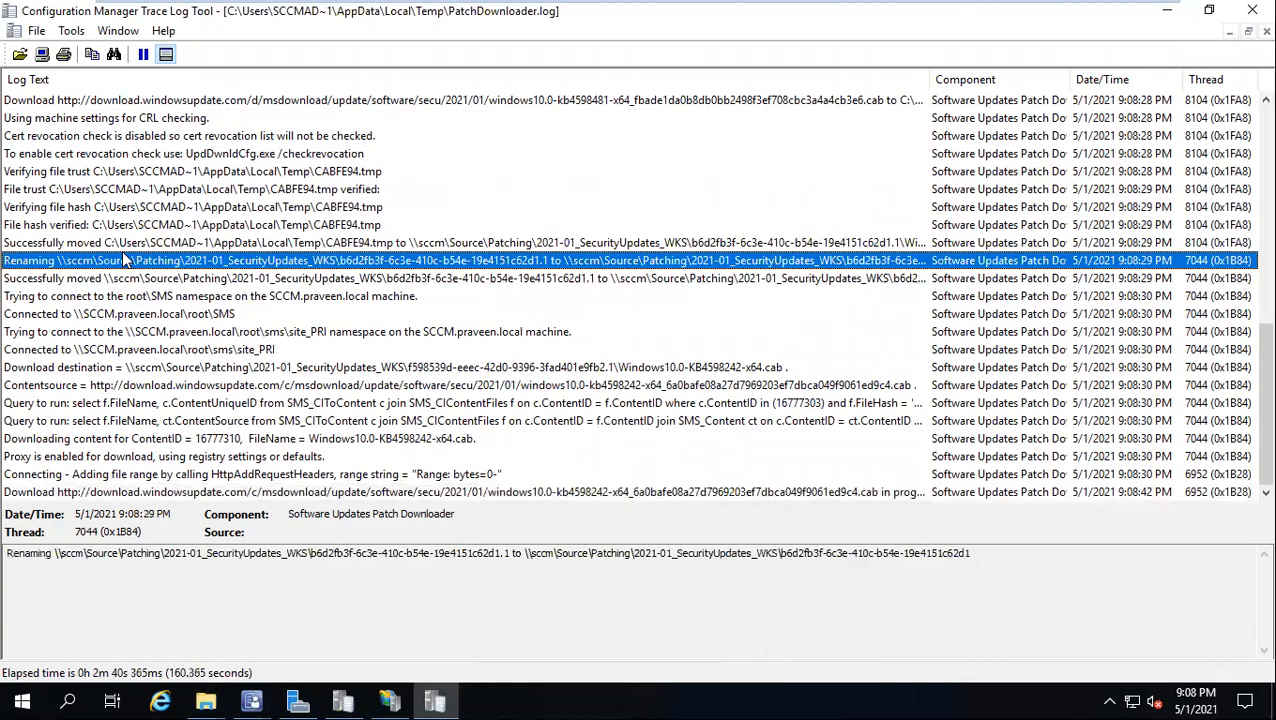
{"action": "left_click", "coordinate": [124, 243]}
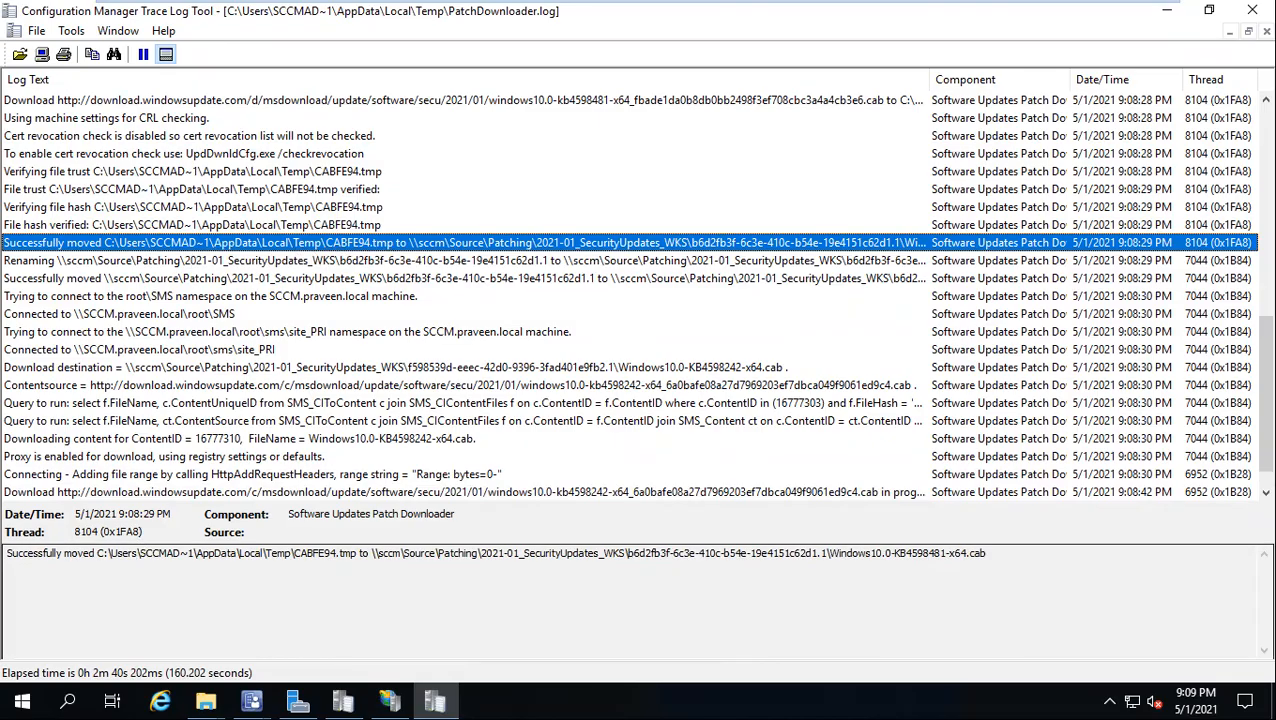
Copy the path C:\Users\SCCMAD~1\AppData\Local from the move entry's details and open that folder through Run
{"action": "left_click_drag", "start_coordinate": [147, 553], "coordinate": [100, 553]}
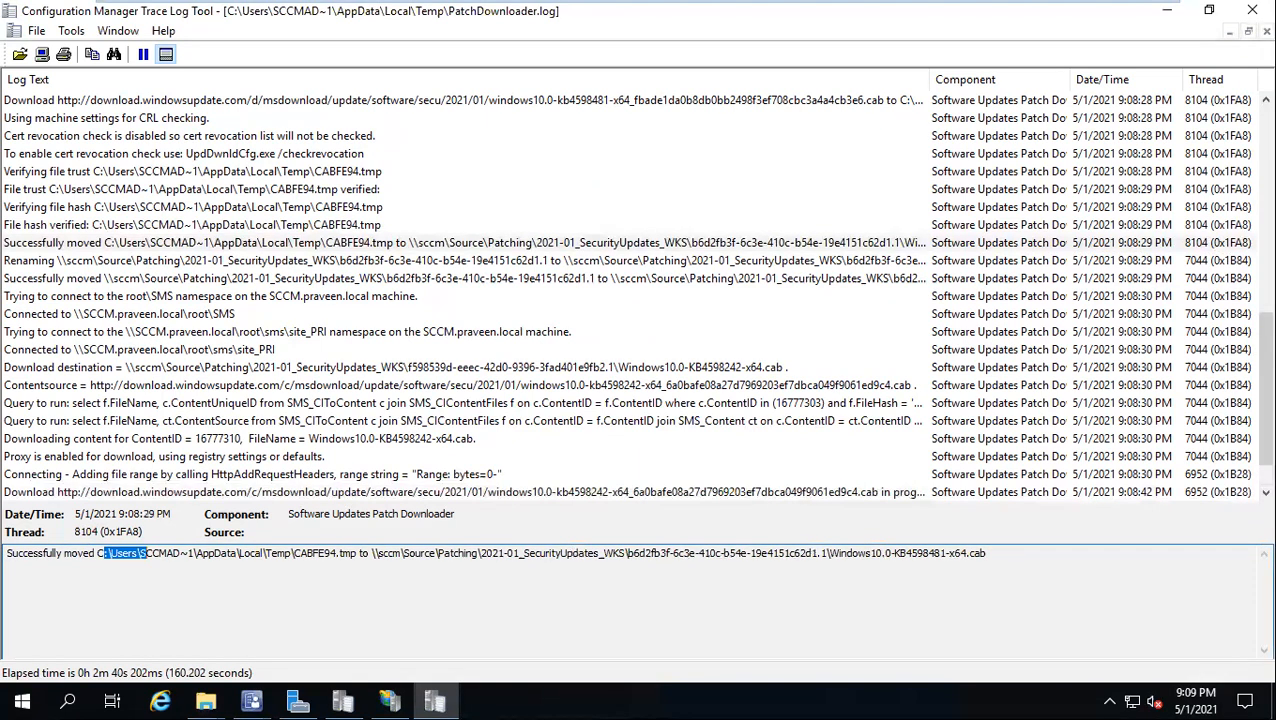
{"action": "left_click", "coordinate": [99, 553]}
{"action": "left_click_drag", "start_coordinate": [123, 553], "coordinate": [216, 553]}
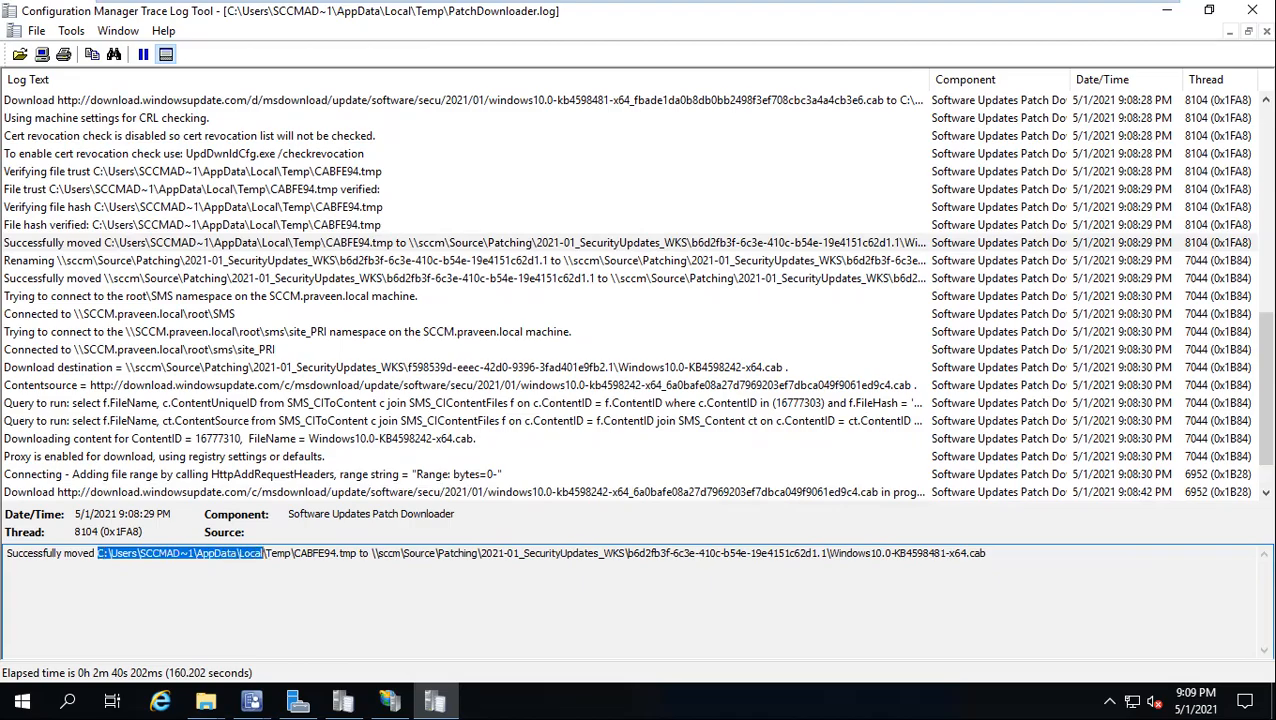
{"action": "key", "text": "super+r"}
{"action": "type", "text": "C:\\Users\\SCCMAD~1\\AppData\\Local\\"}
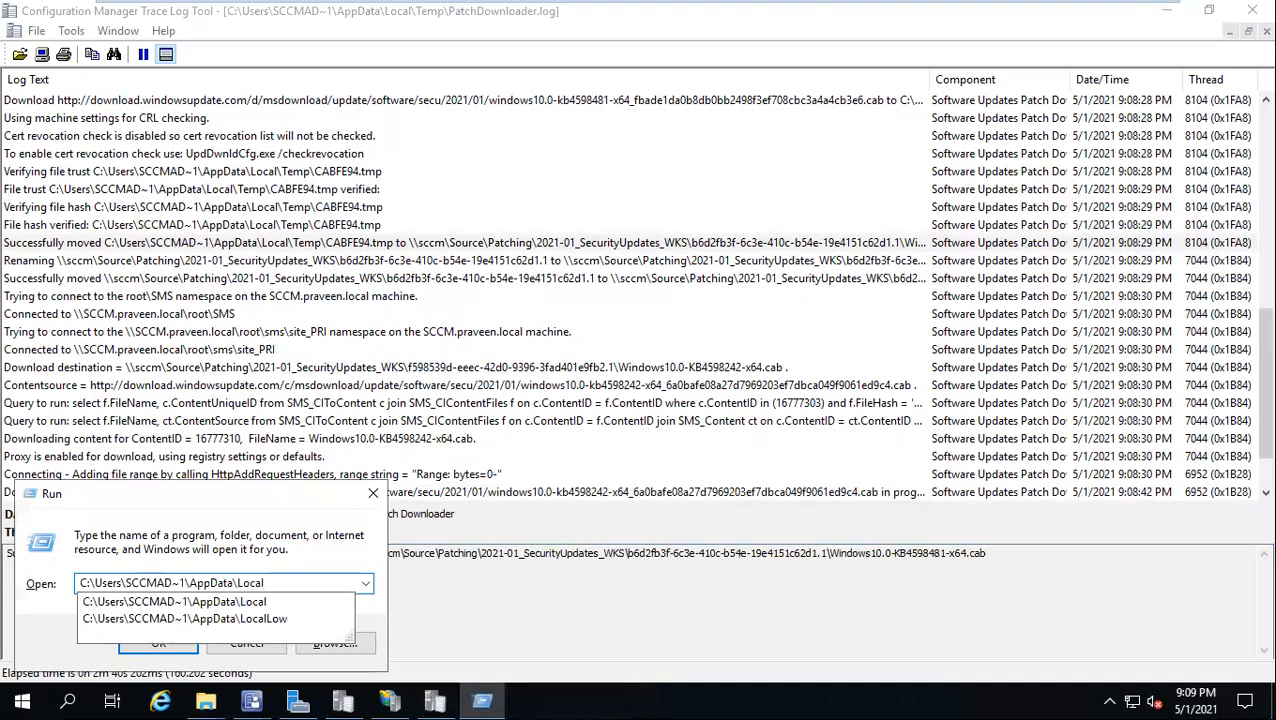
{"action": "key", "text": "Return"}
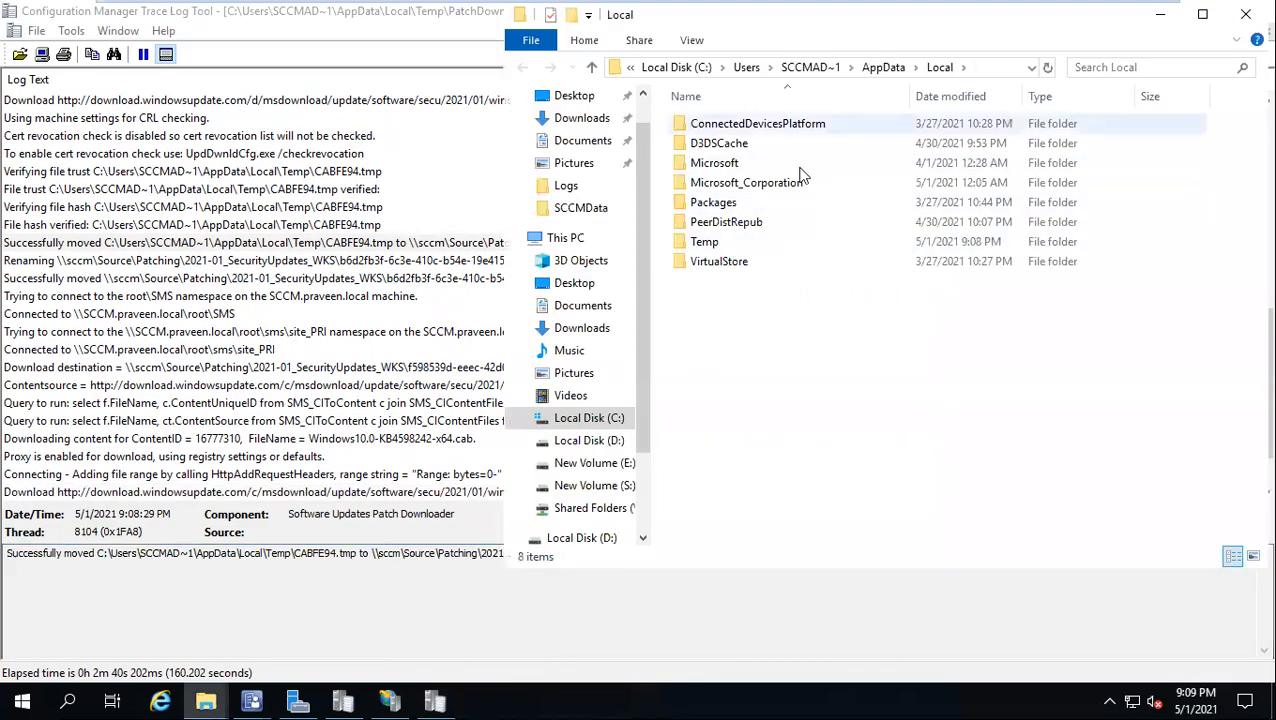
Inspect the Temp folder's security permissions for SYSTEM, SCCMADMIN and Administrators, and close its properties without changes
{"action": "left_click", "coordinate": [708, 244]}
{"action": "right_click", "coordinate": [710, 245]}
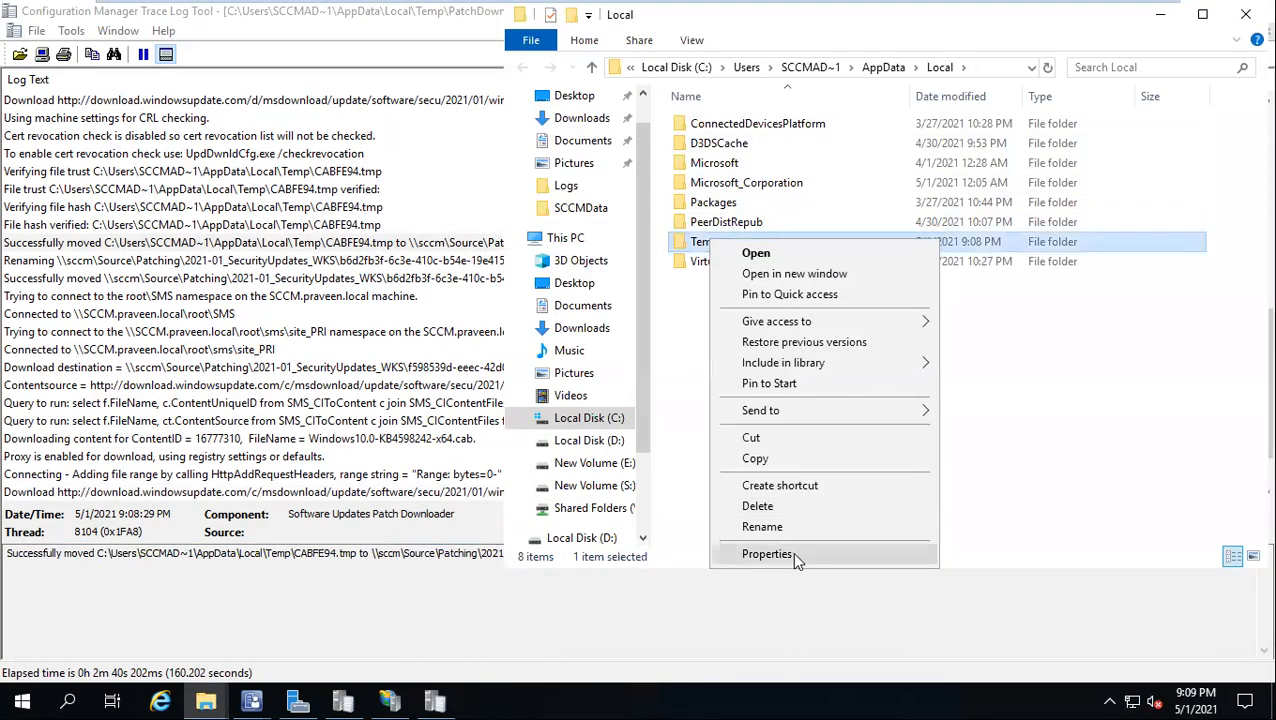
{"action": "left_click", "coordinate": [792, 551]}
{"action": "left_click", "coordinate": [833, 270]}
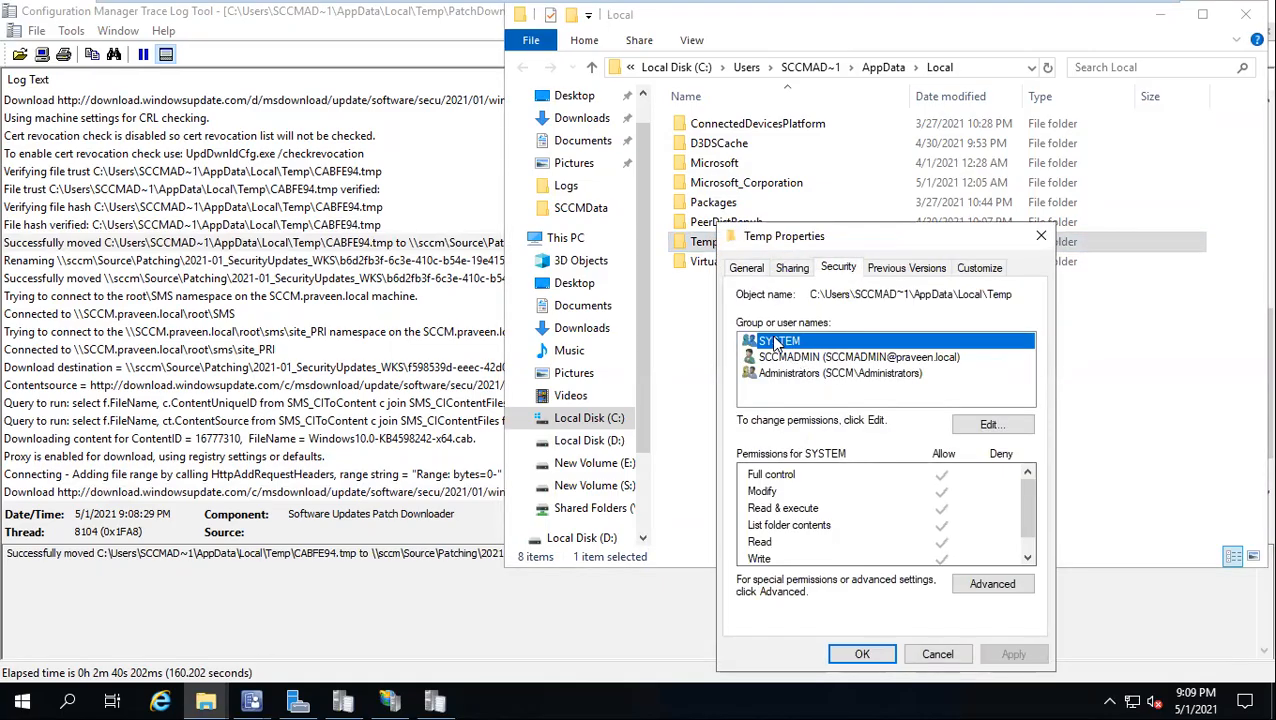
{"action": "left_click", "coordinate": [796, 360]}
{"action": "left_click", "coordinate": [806, 376]}
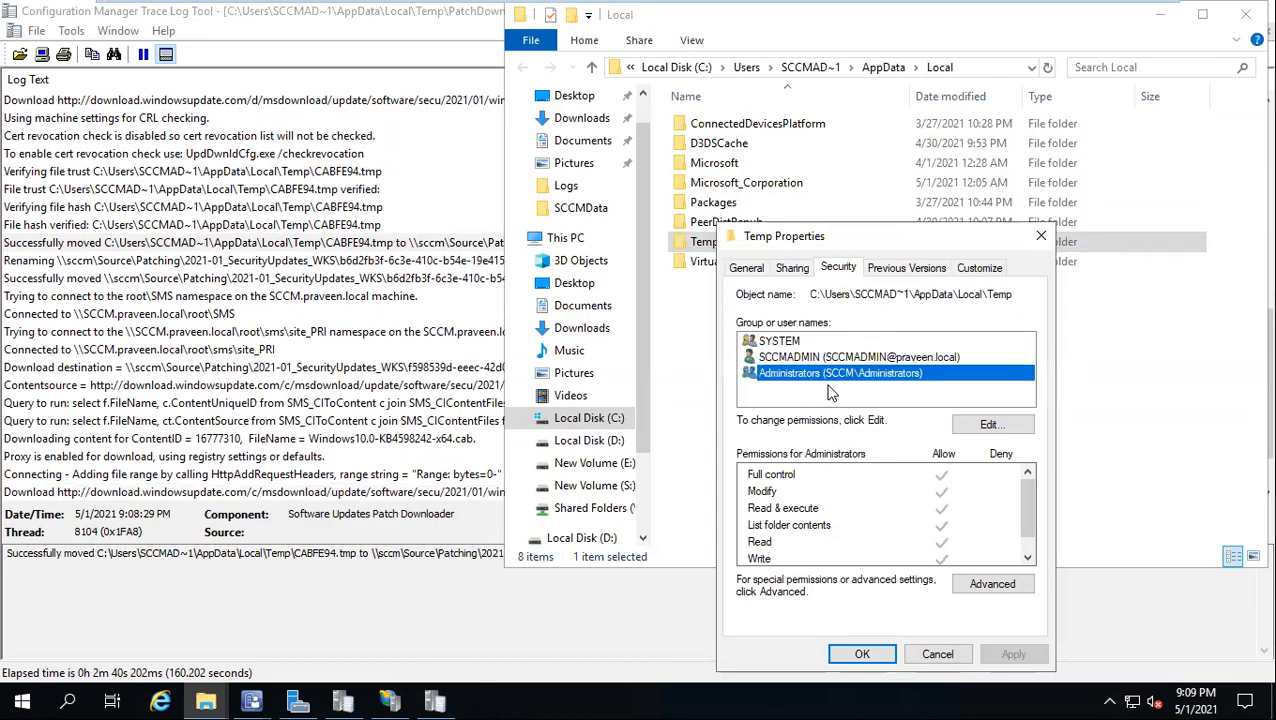
{"action": "left_click", "coordinate": [829, 357]}
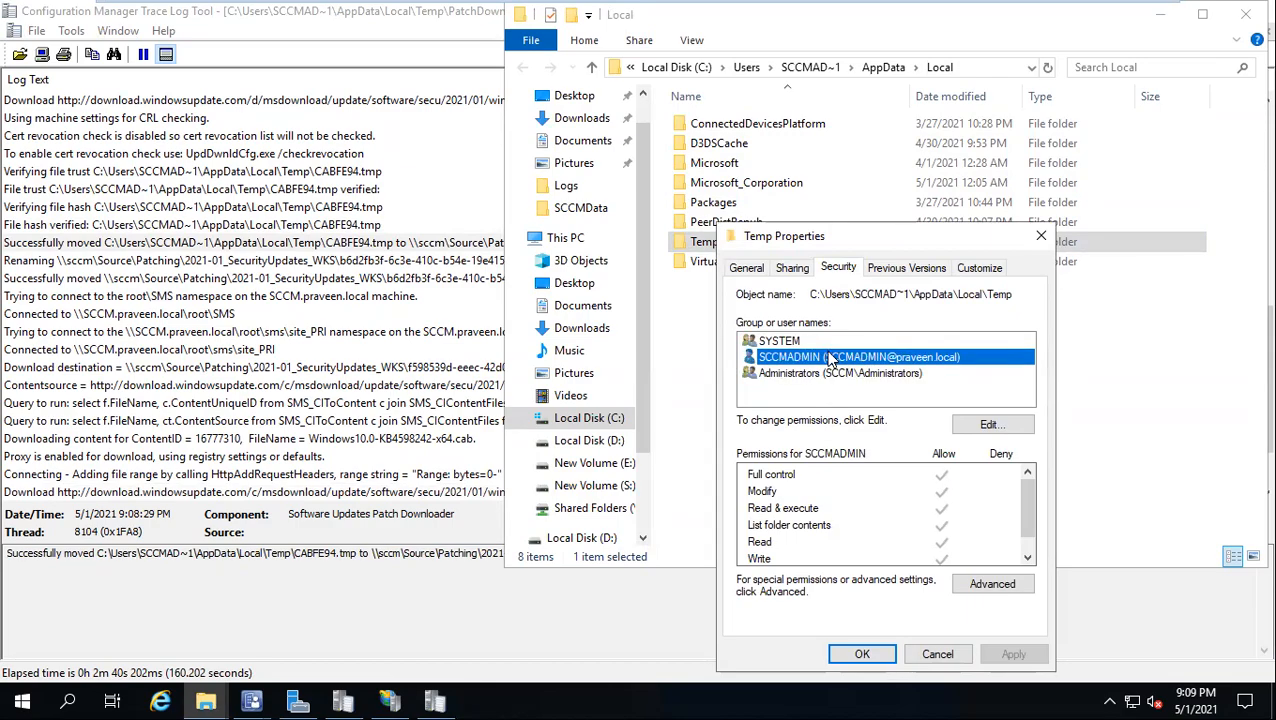
{"action": "left_click", "coordinate": [821, 373]}
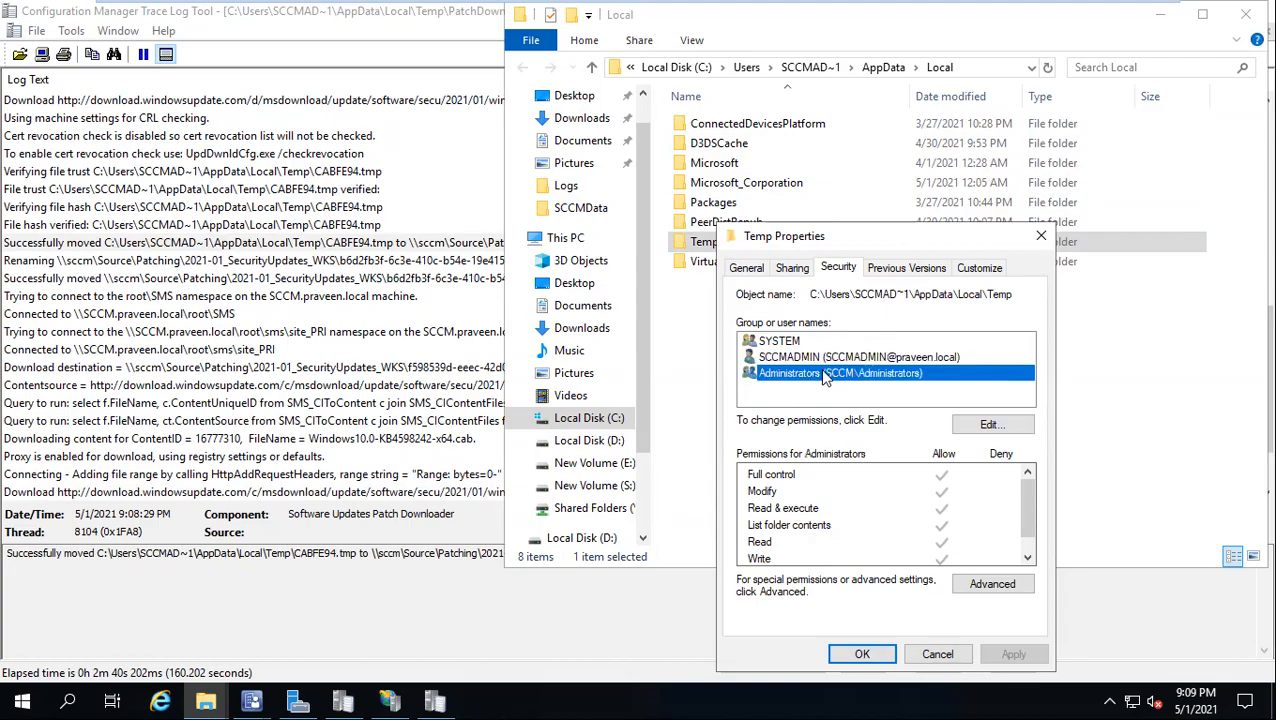
{"action": "left_click", "coordinate": [818, 364]}
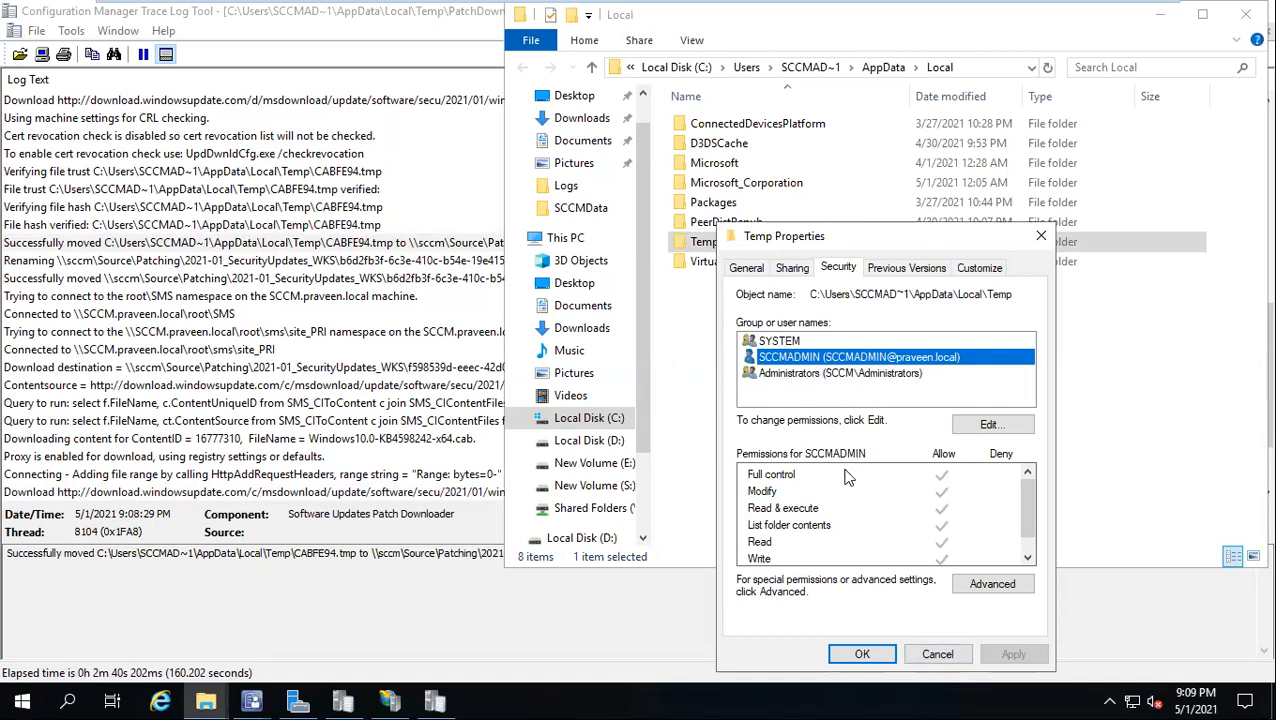
{"action": "left_click", "coordinate": [955, 654]}
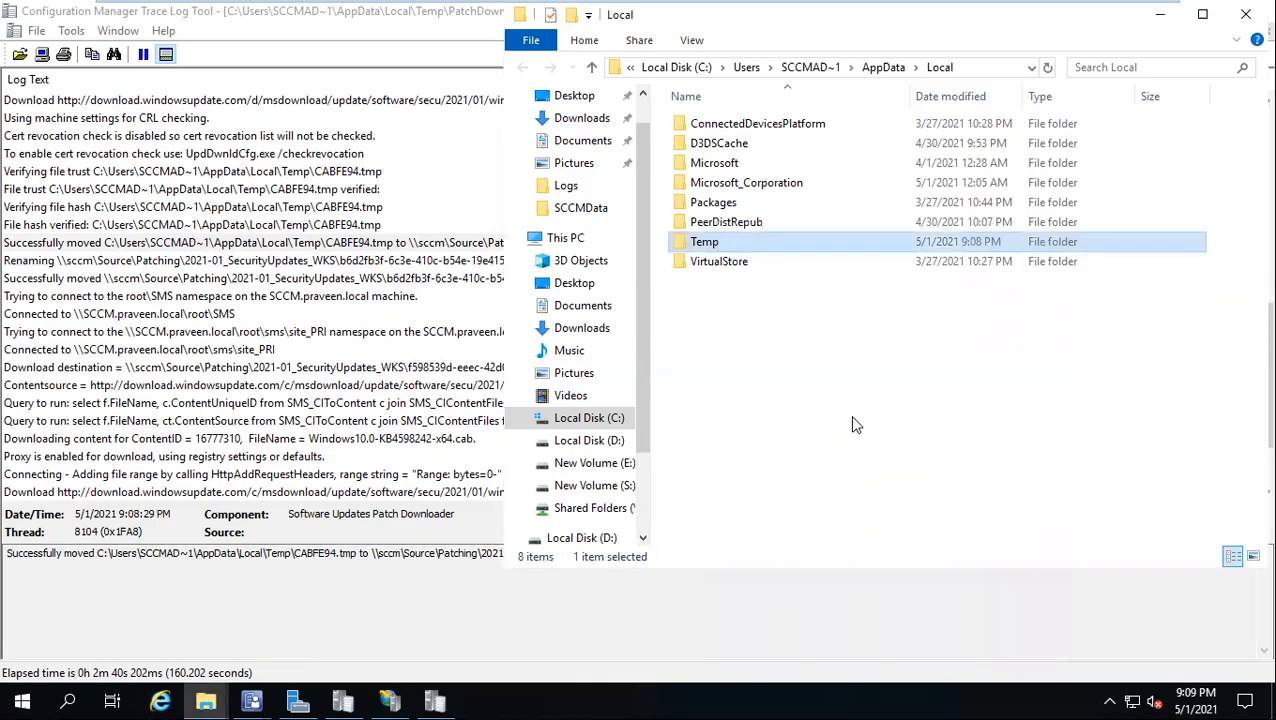
Check the KB4598242 progress entries in the PatchDownloader log and the contents of the f598539d-eeec-42d0-9396-3fad401e9fb2.1 package subfolder
{"action": "left_click", "coordinate": [388, 367]}
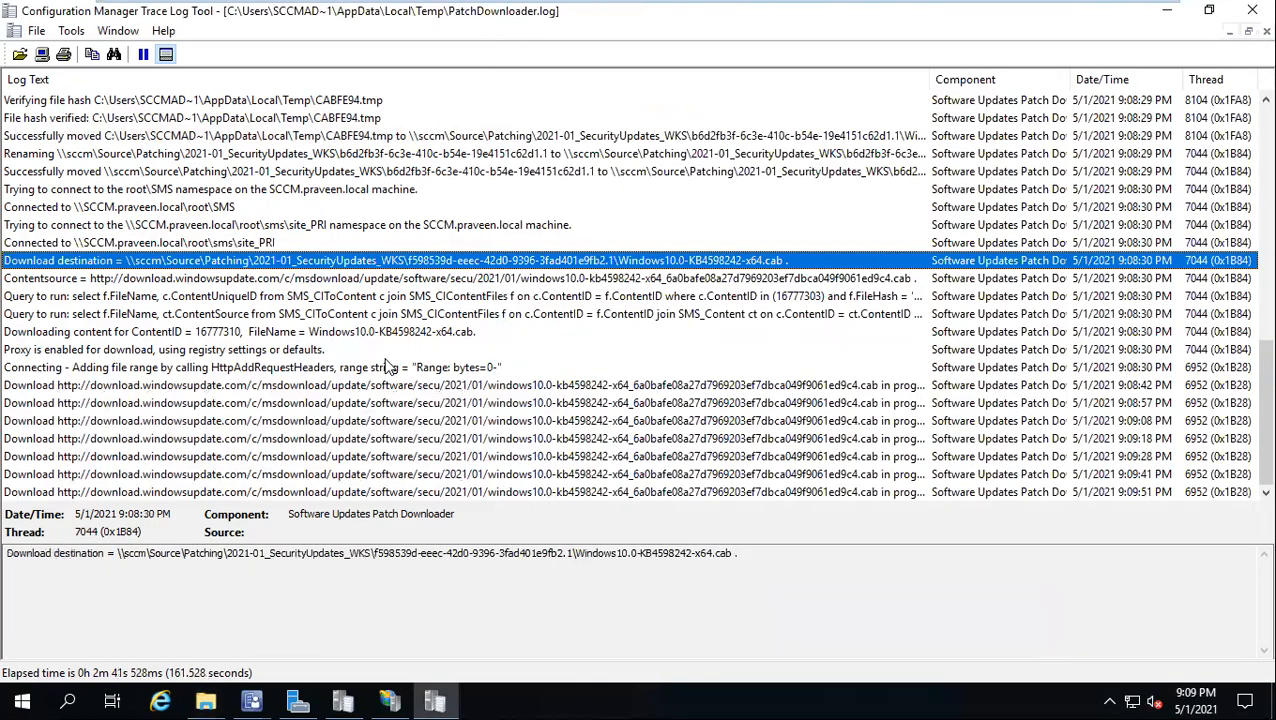
{"action": "left_click", "coordinate": [527, 443]}
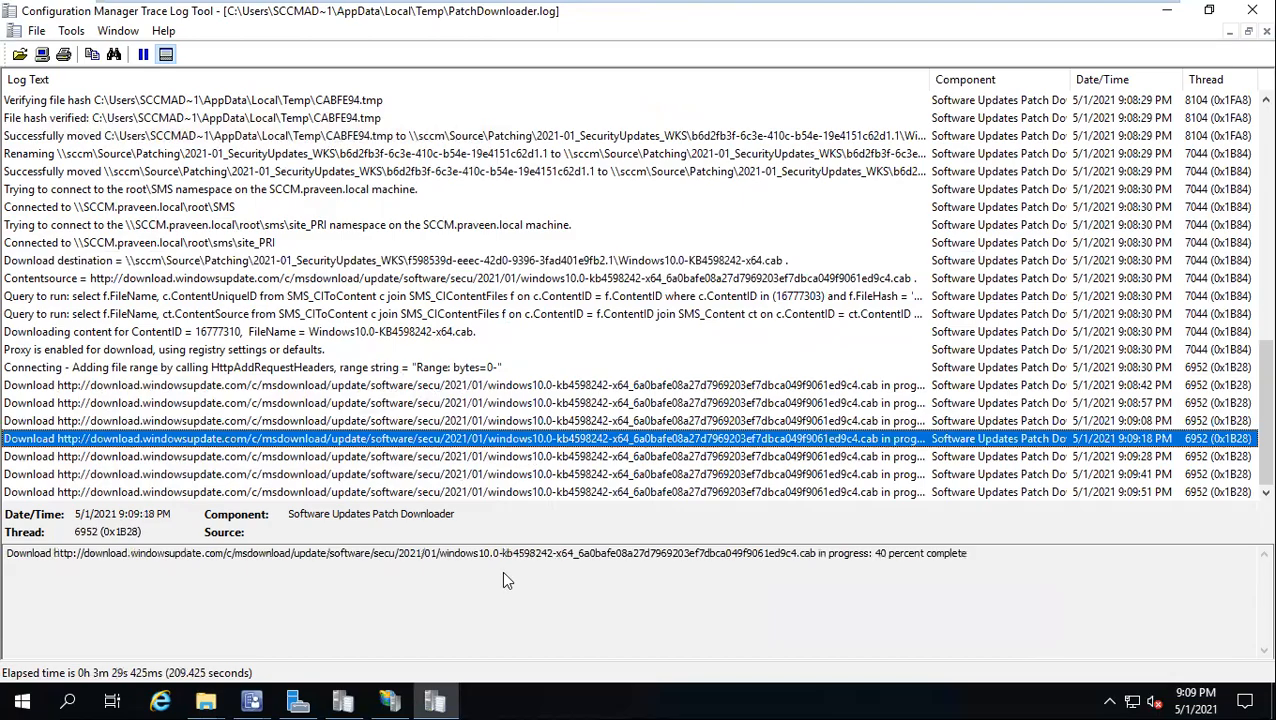
{"action": "left_click", "coordinate": [224, 701]}
{"action": "left_click", "coordinate": [307, 634]}
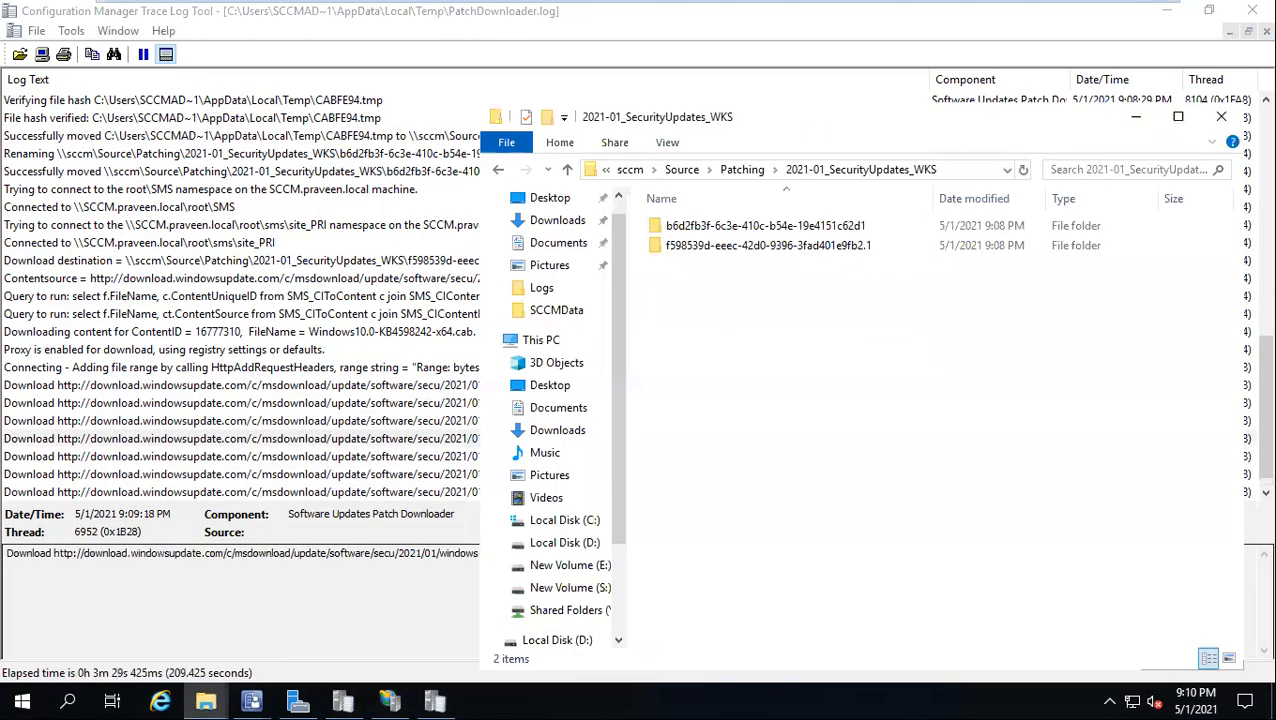
{"action": "double_click", "coordinate": [708, 246]}
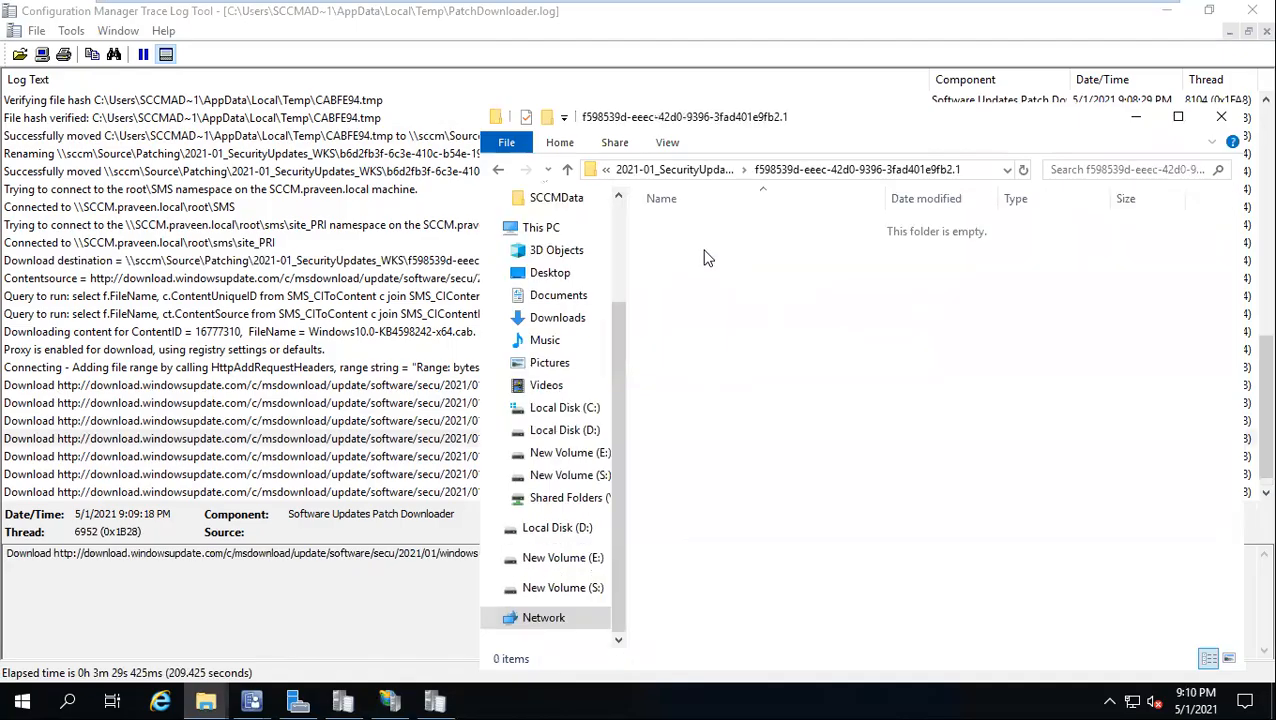
{"action": "left_click", "coordinate": [498, 169]}
{"action": "left_click", "coordinate": [318, 478]}
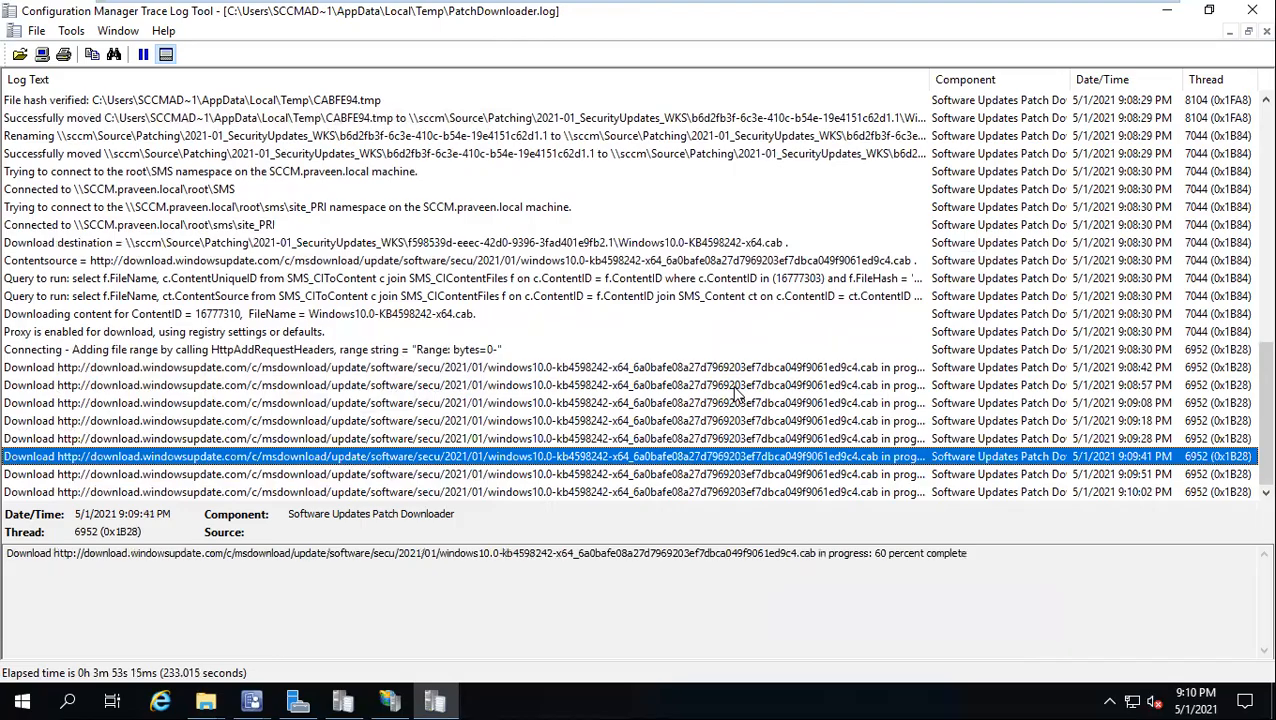
Review the successive download progress entries for the KB4598242 cabinet file in the PatchDownloader log
{"action": "left_click", "coordinate": [822, 367]}
{"action": "left_click", "coordinate": [826, 384]}
{"action": "left_click", "coordinate": [876, 555]}
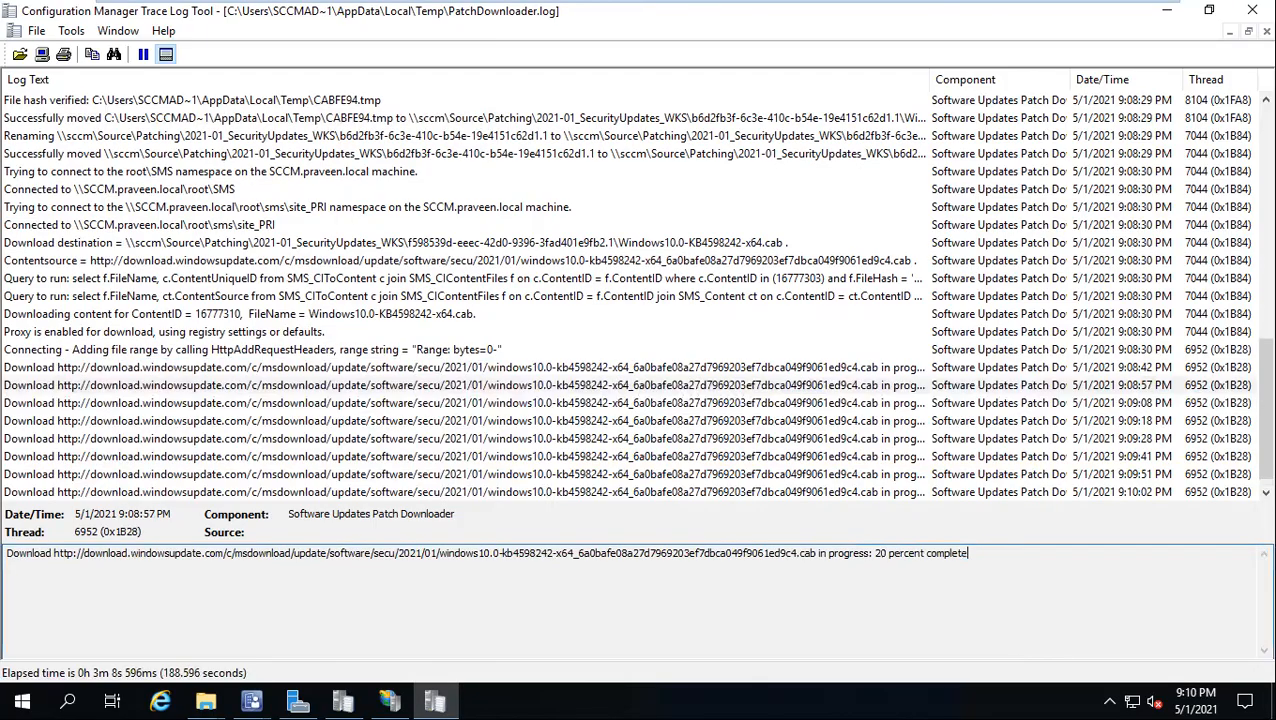
{"action": "left_click", "coordinate": [910, 403]}
{"action": "left_click", "coordinate": [906, 421]}
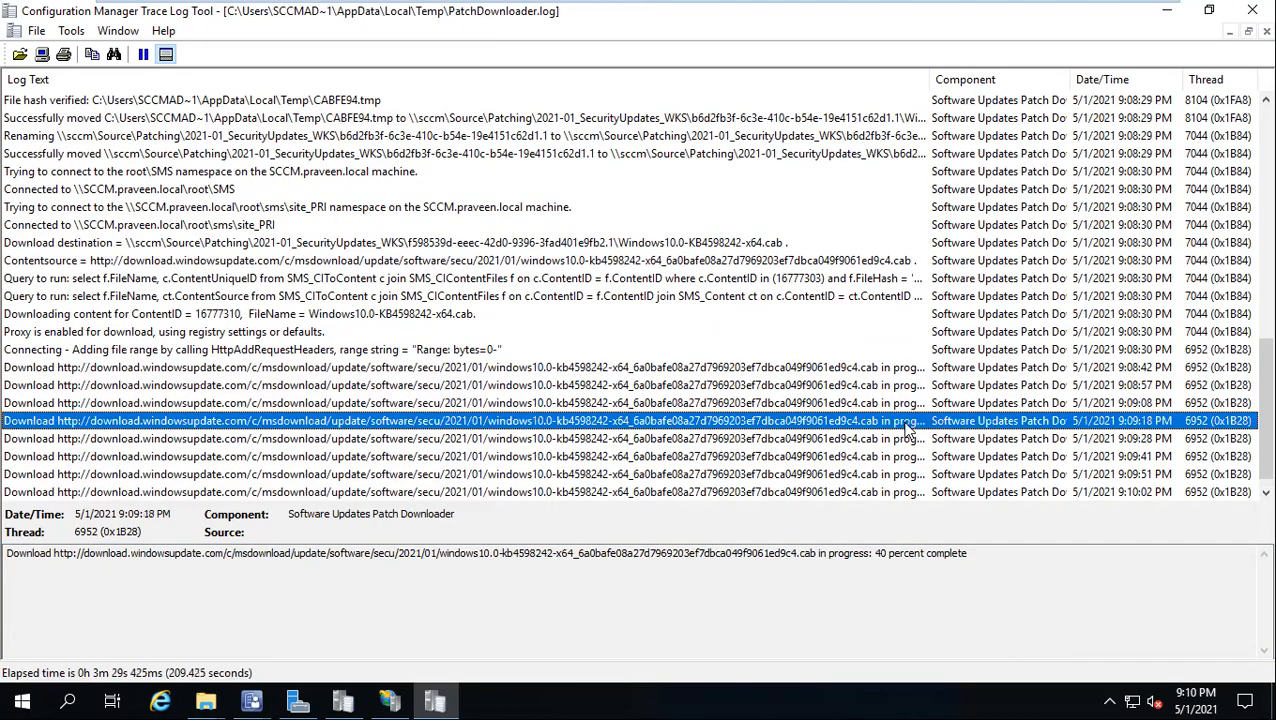
{"action": "left_click", "coordinate": [902, 439]}
{"action": "left_click", "coordinate": [900, 456]}
{"action": "left_click", "coordinate": [900, 474]}
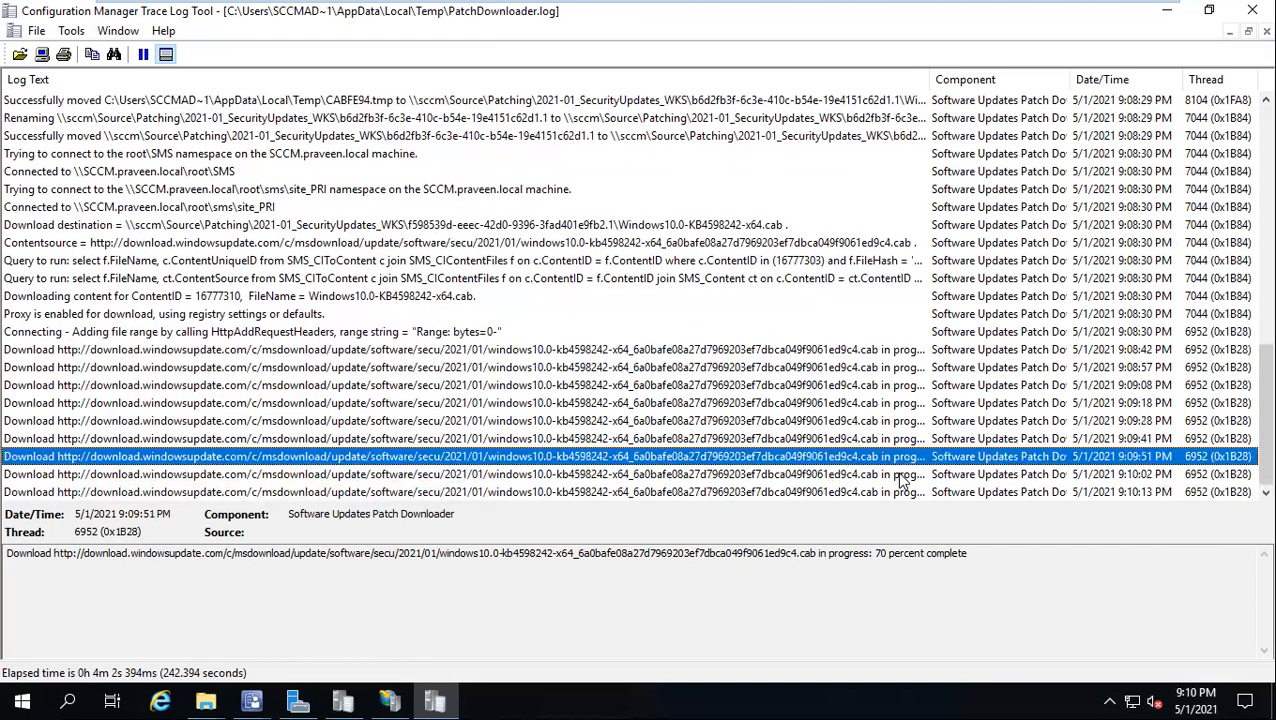
Bring the Temp folder window fully into view over the log and check its temporary files for the downloading CAB file
{"action": "key", "text": "super"}
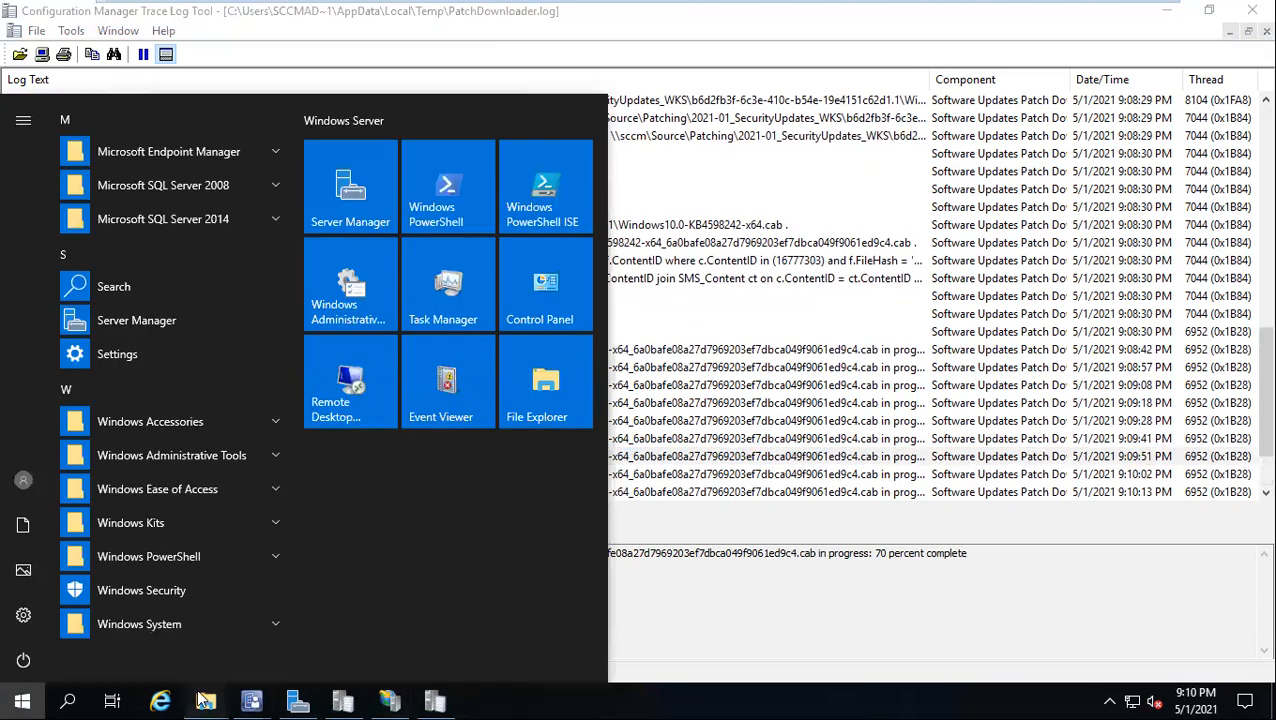
{"action": "mouse_move", "coordinate": [205, 700]}
{"action": "left_click", "coordinate": [462, 636]}
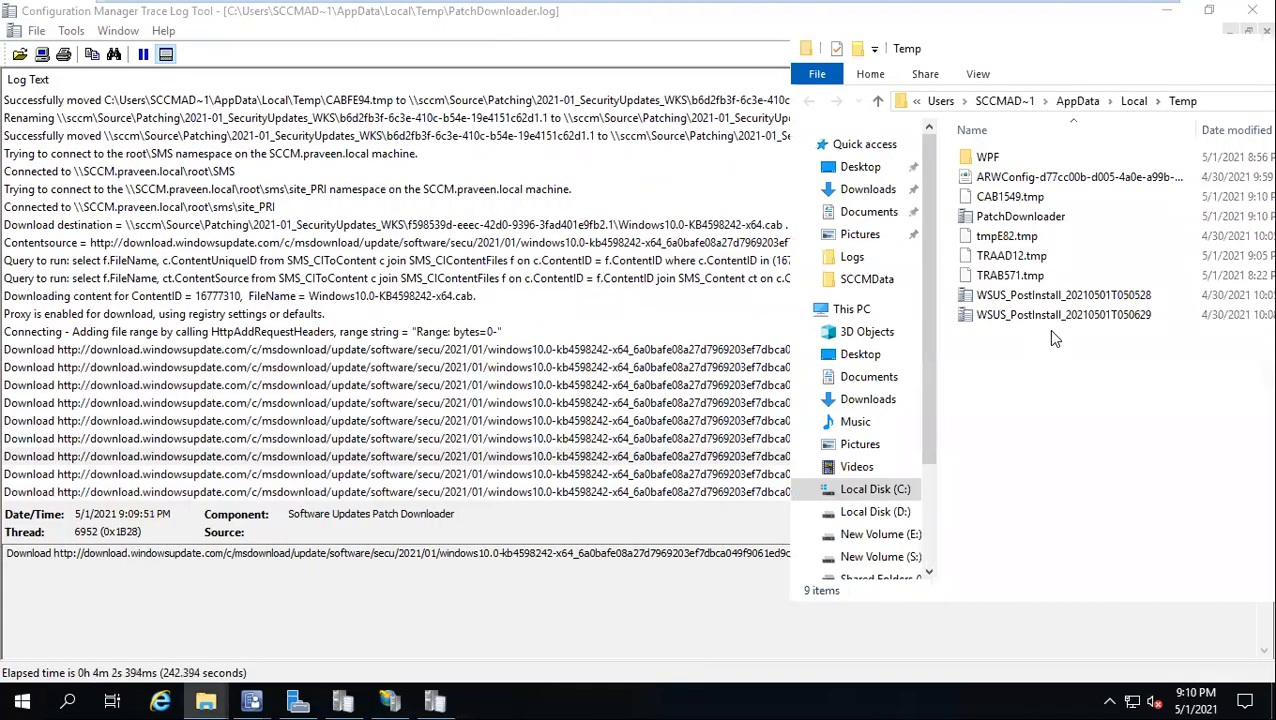
{"action": "left_click_drag", "start_coordinate": [951, 47], "coordinate": [843, 42]}
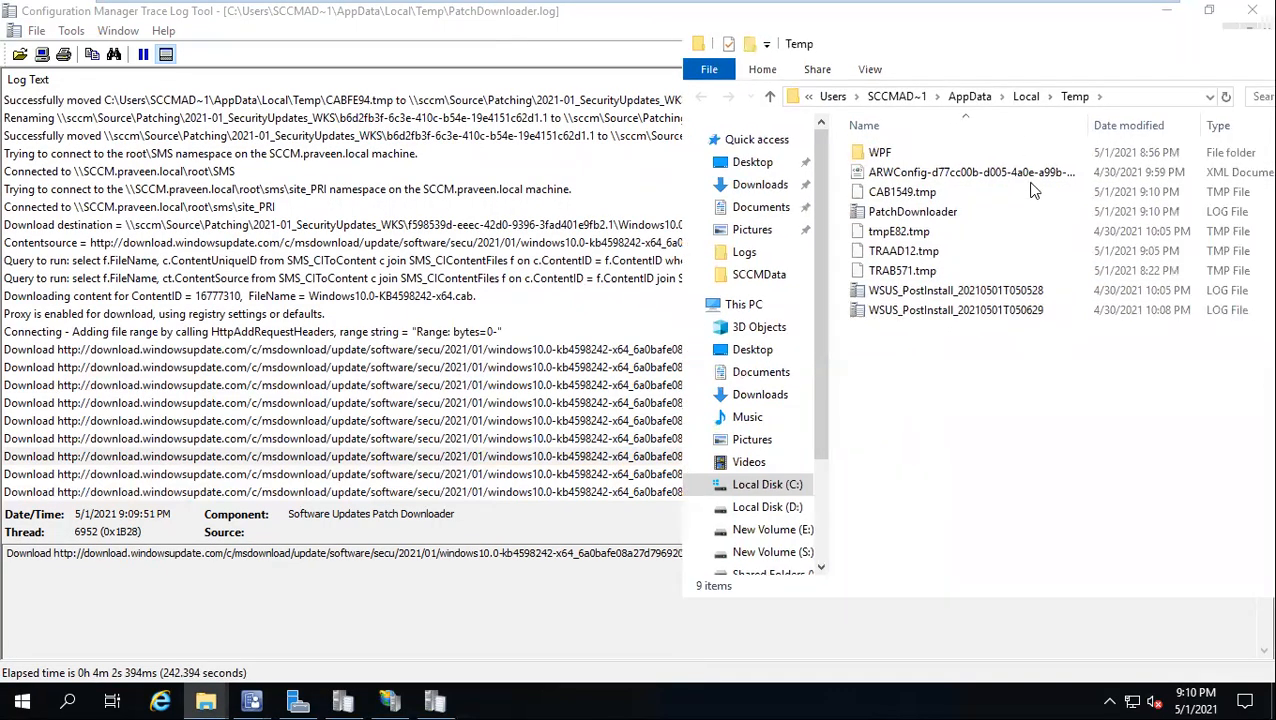
{"action": "left_click", "coordinate": [931, 272]}
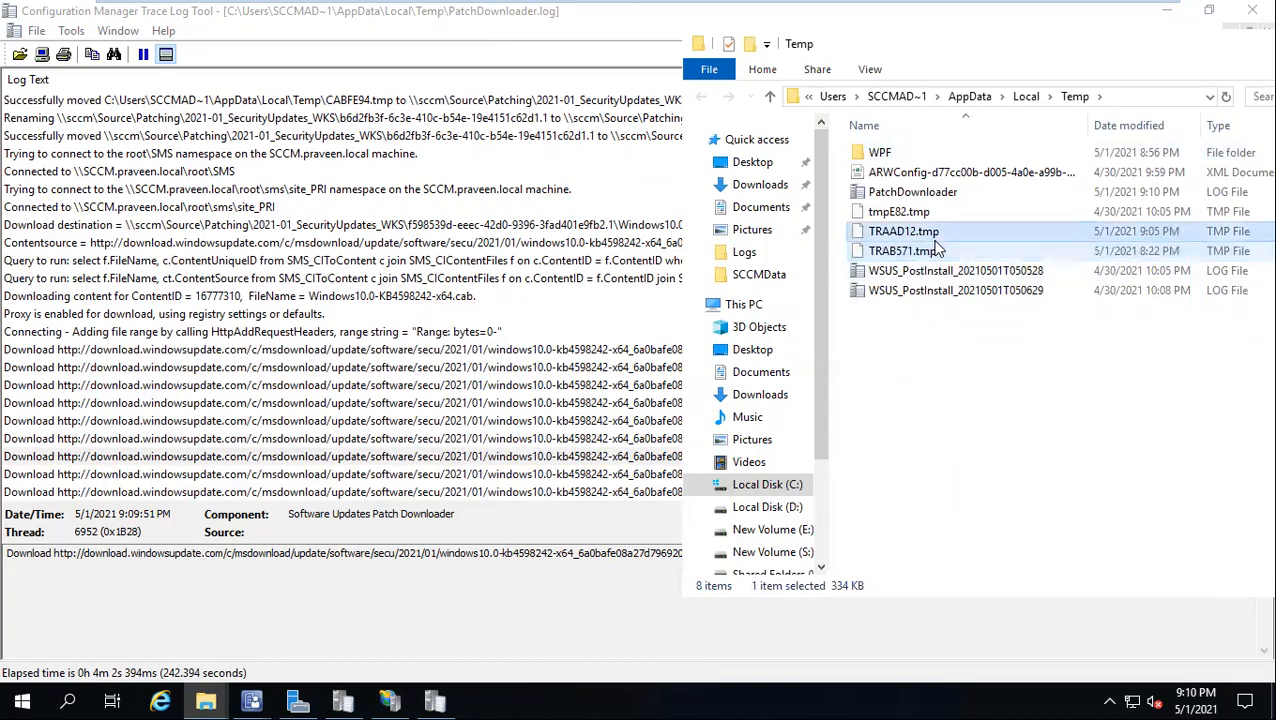
{"action": "left_click", "coordinate": [915, 230]}
{"action": "key", "text": "Up"}
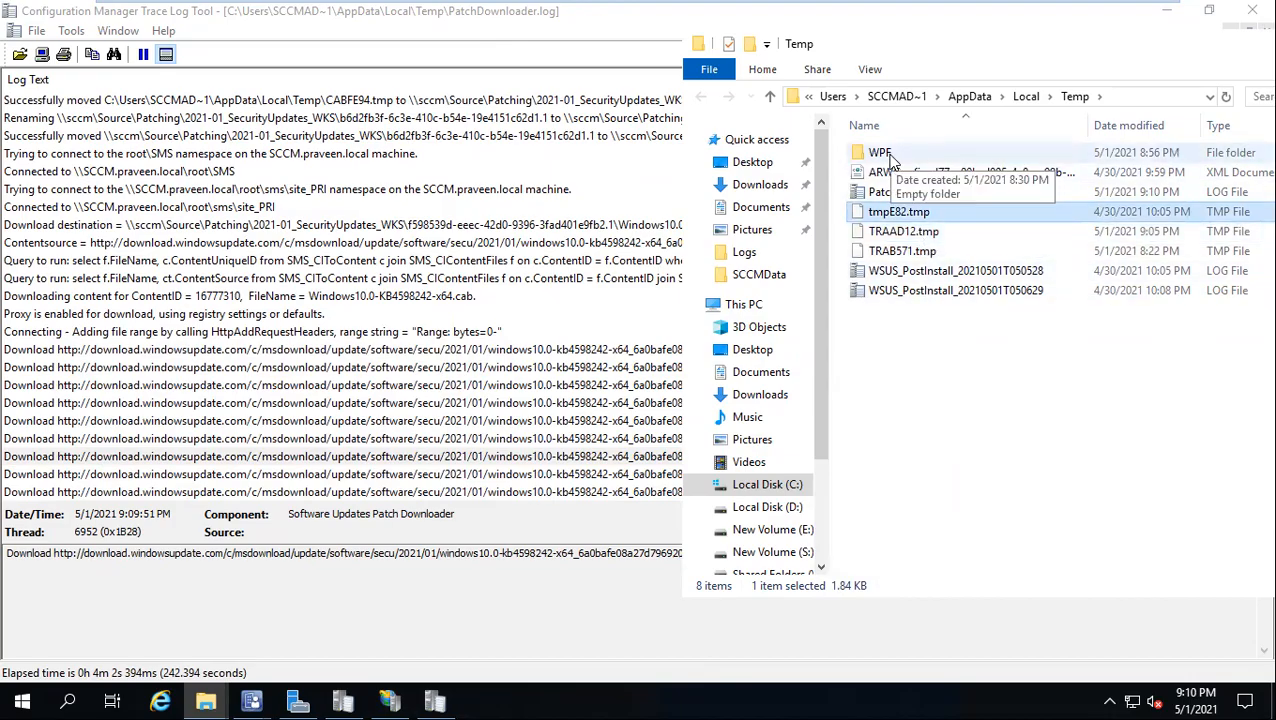
Examine the log's trust verification, hash verification and move entries for CAB1549.tmp, comparing them with the Temp folder
{"action": "left_click", "coordinate": [621, 357]}
{"action": "scroll", "coordinate": [621, 365], "scroll_direction": "down", "scroll_amount": 4}
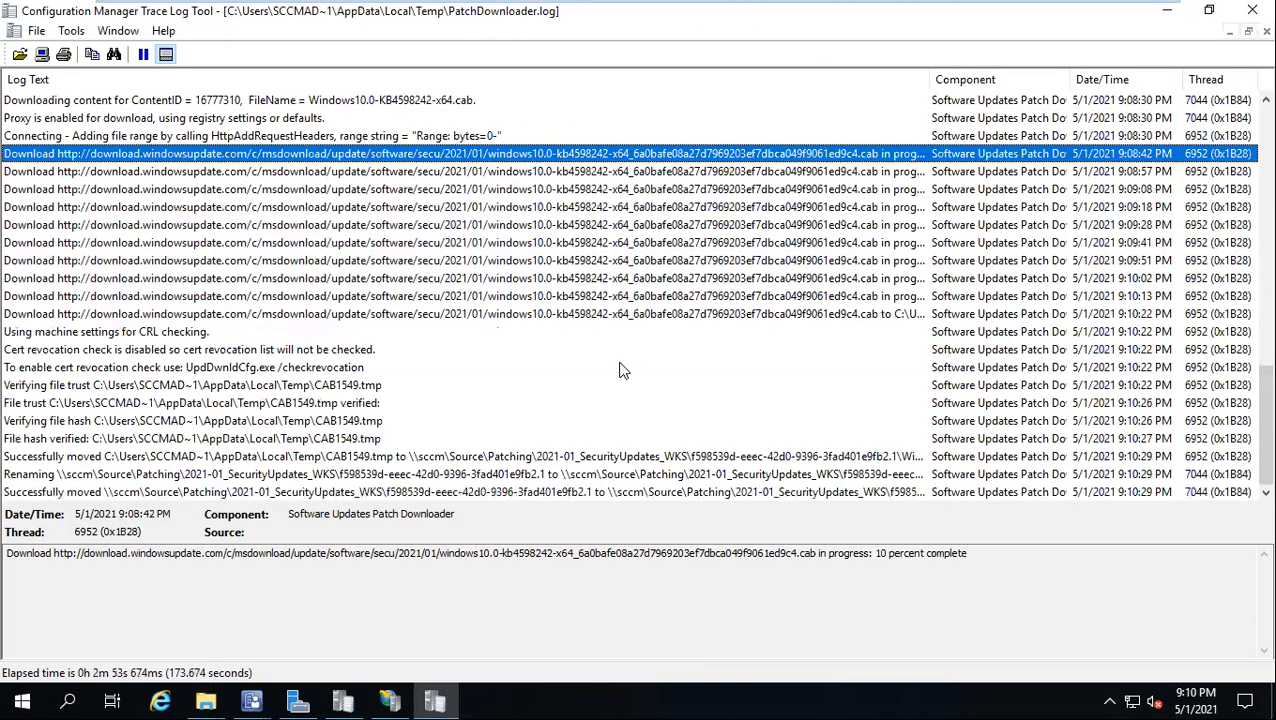
{"action": "left_click", "coordinate": [275, 385]}
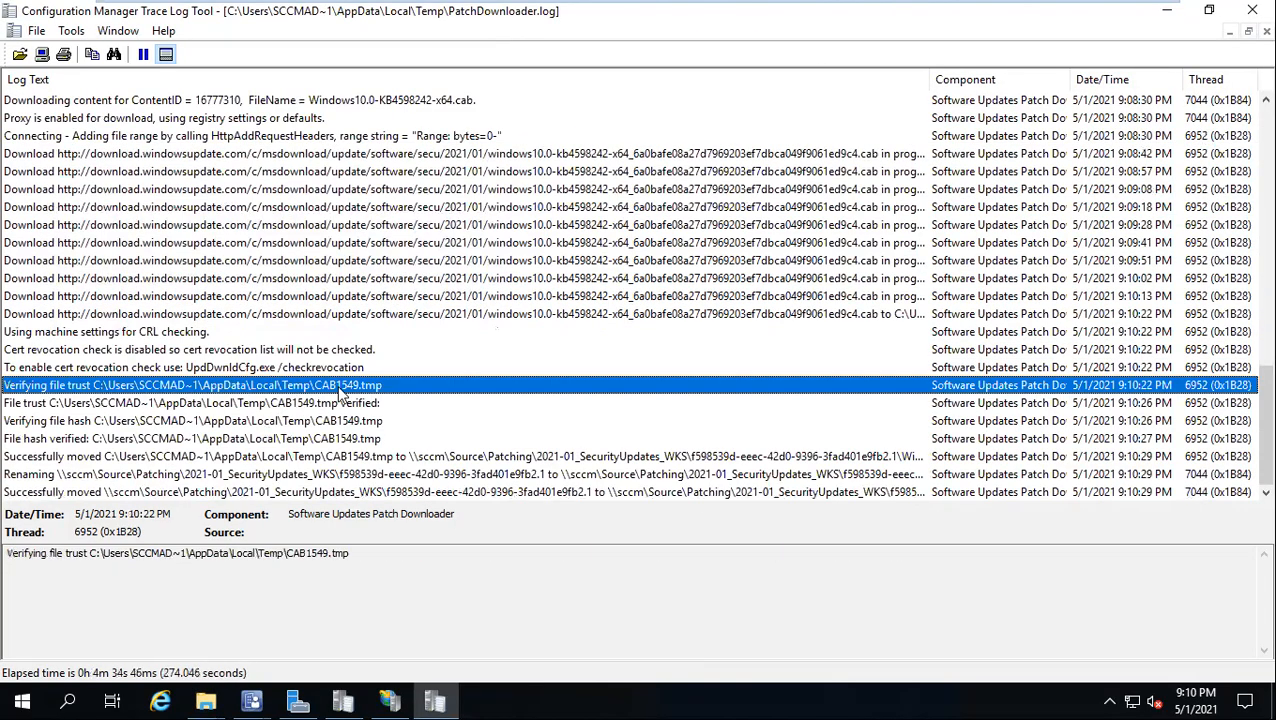
{"action": "key", "text": "alt+Tab"}
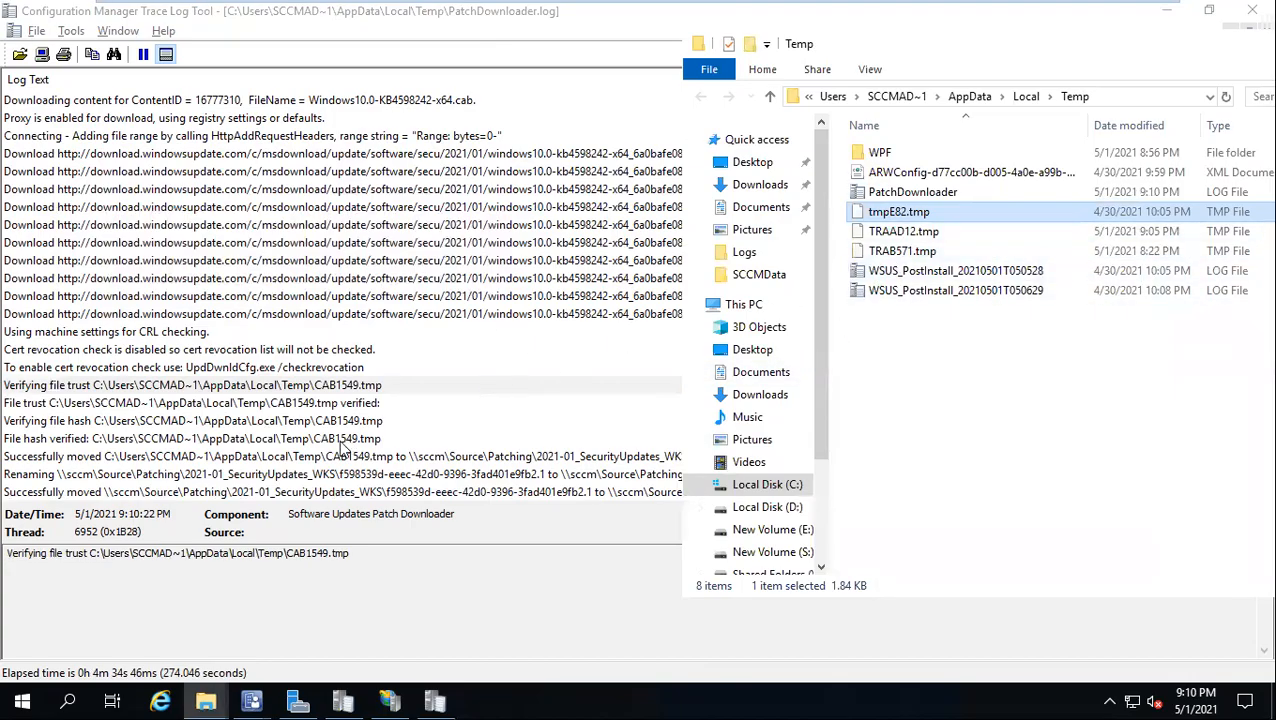
{"action": "left_click", "coordinate": [376, 440]}
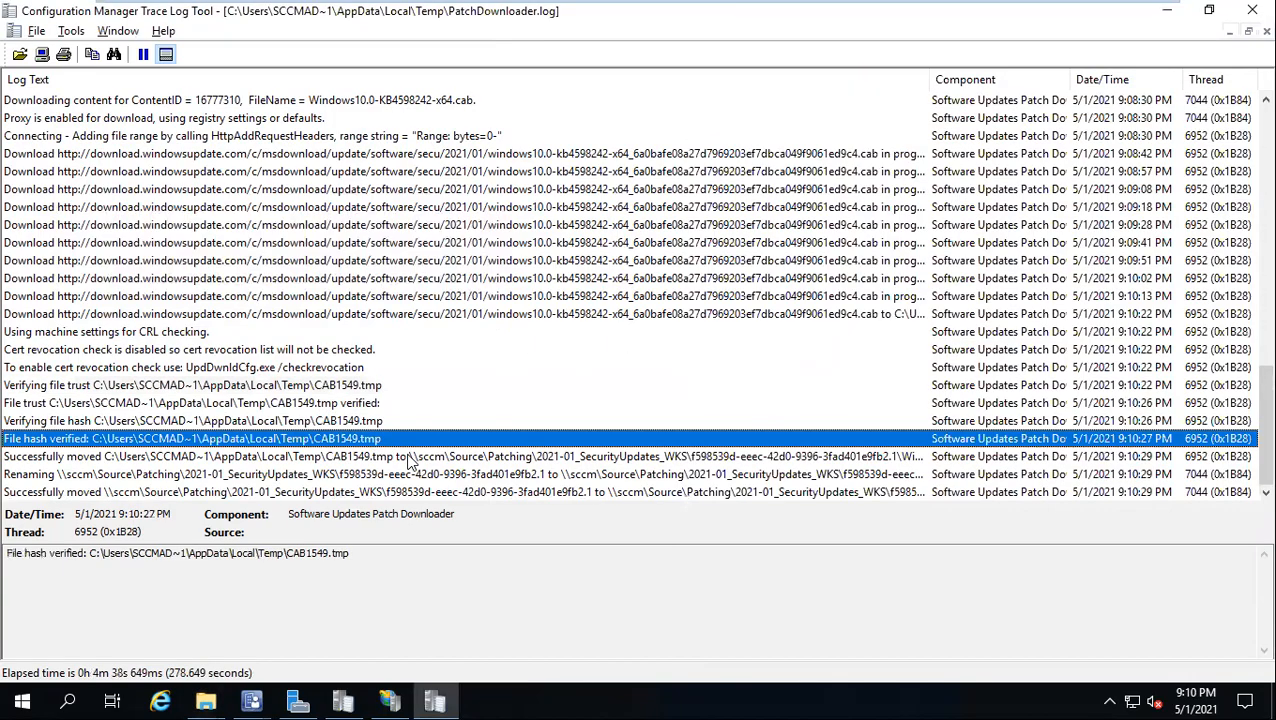
{"action": "left_click", "coordinate": [400, 458]}
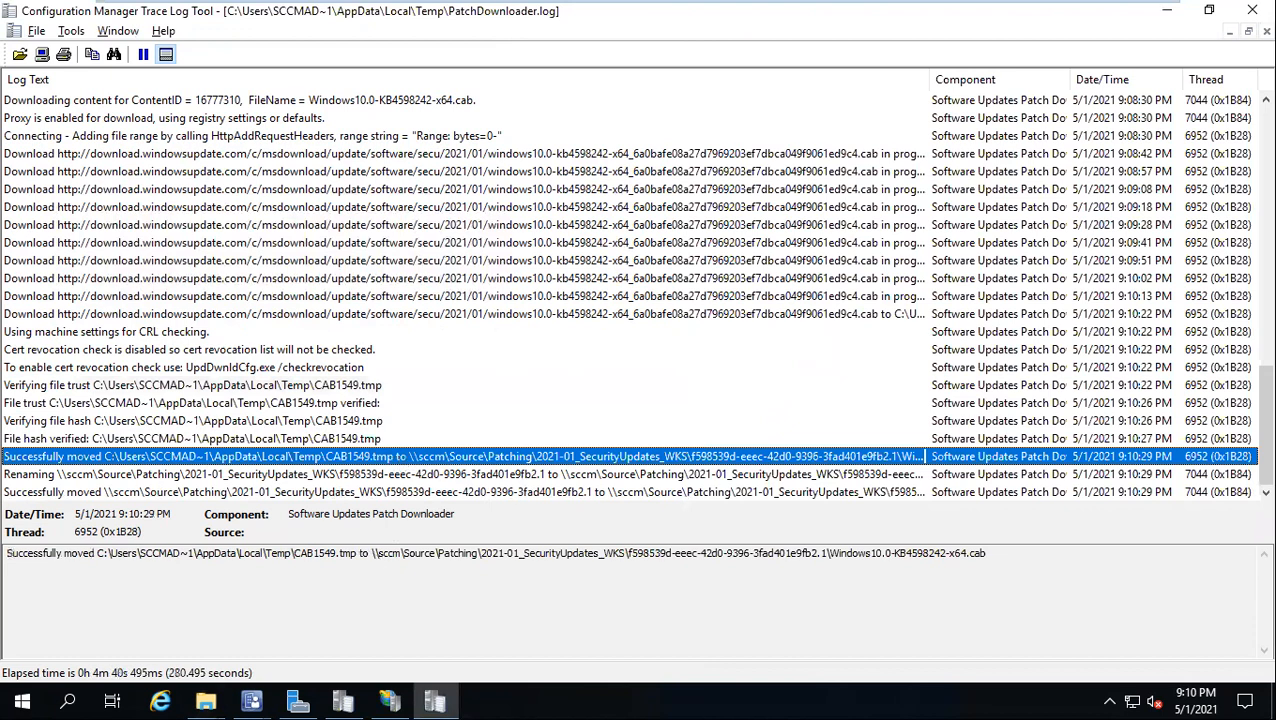
Check the Windows10.0-KB4598242-x64 cabinet file in the f598539d-eeec-42d0-9396-3fad401e9fb2 subfolder of 2021-01_SecurityUpdates_WKS, and minimize the folder window
{"action": "mouse_move", "coordinate": [222, 700]}
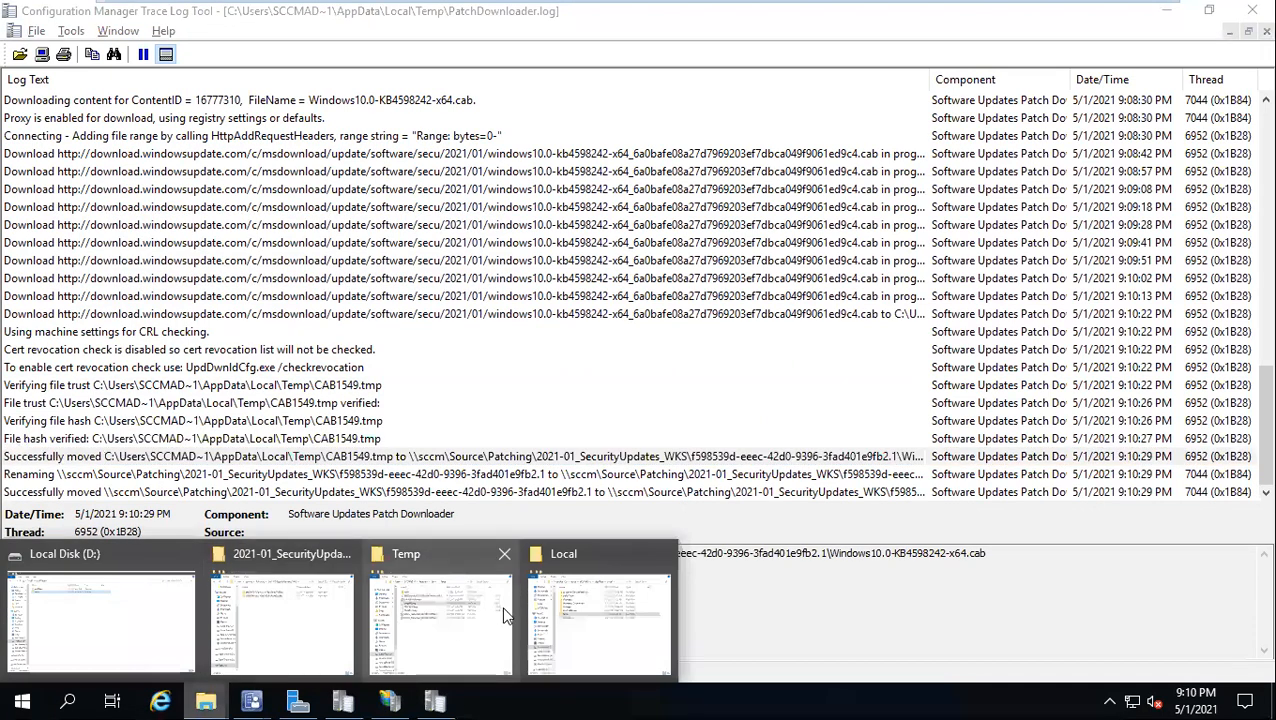
{"action": "left_click", "coordinate": [314, 630]}
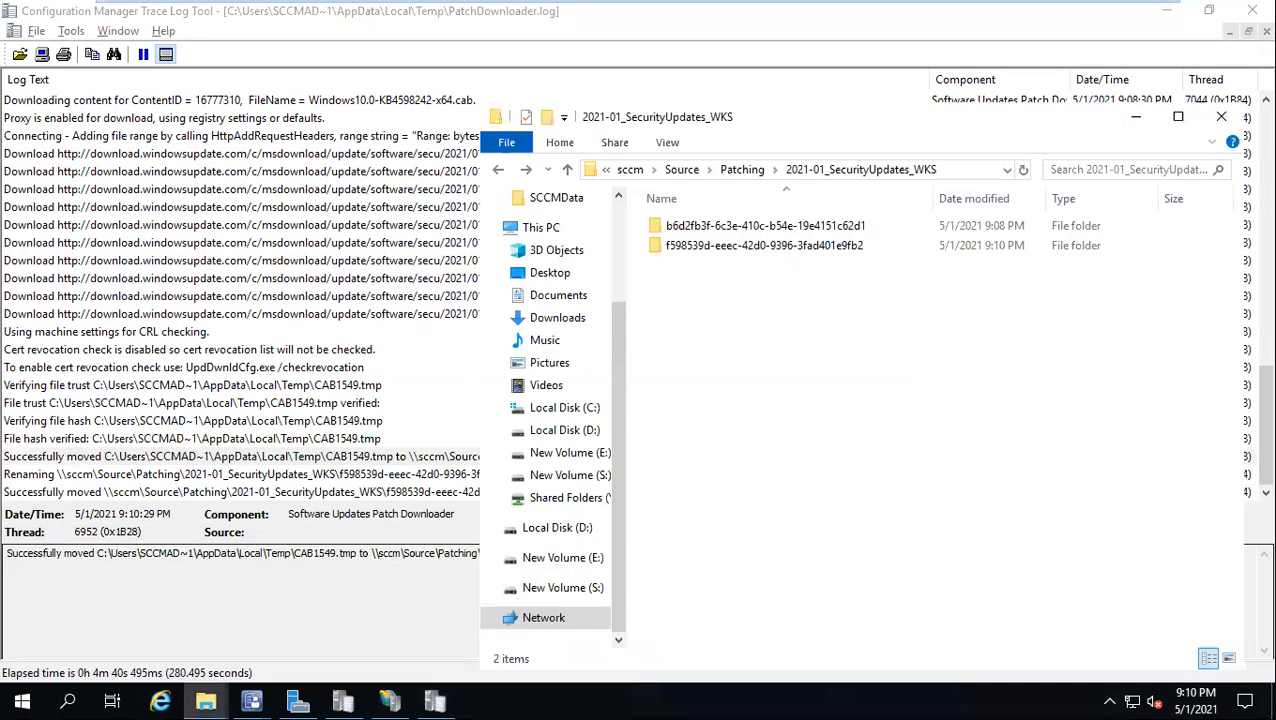
{"action": "double_click", "coordinate": [726, 245]}
{"action": "left_click", "coordinate": [723, 237]}
{"action": "left_click_drag", "start_coordinate": [663, 124], "coordinate": [591, 29]}
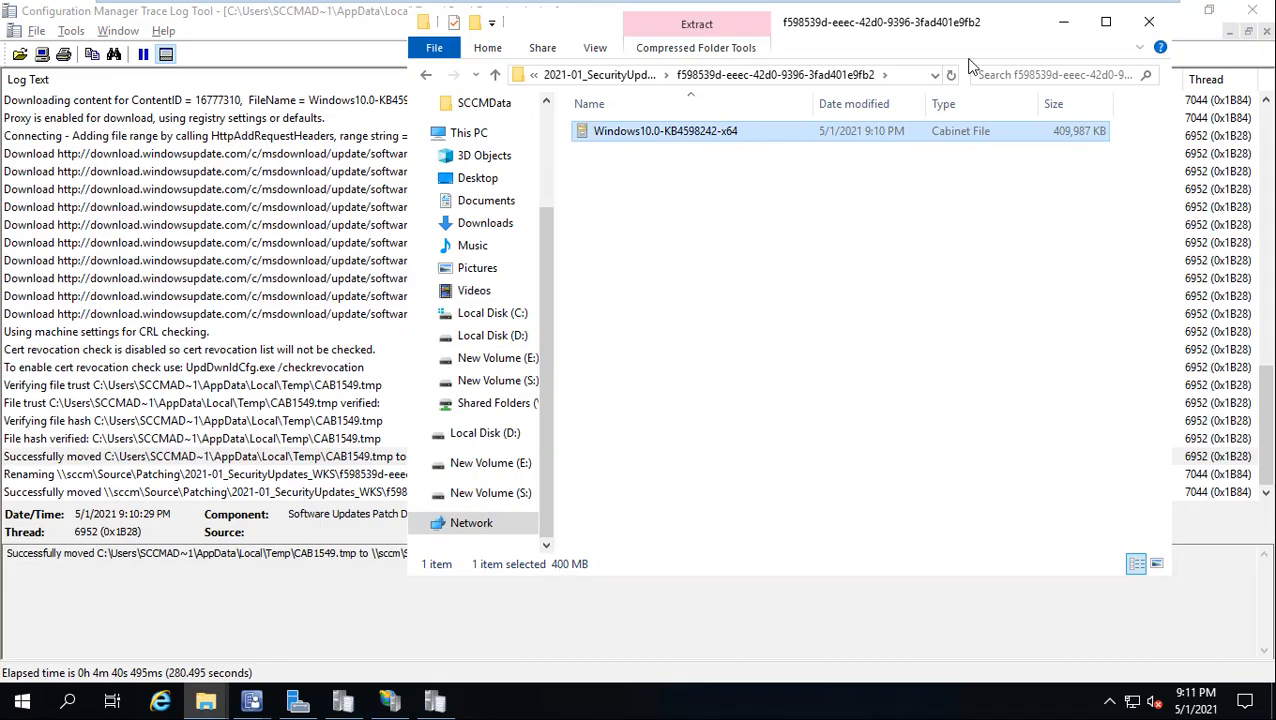
{"action": "left_click", "coordinate": [1066, 23]}
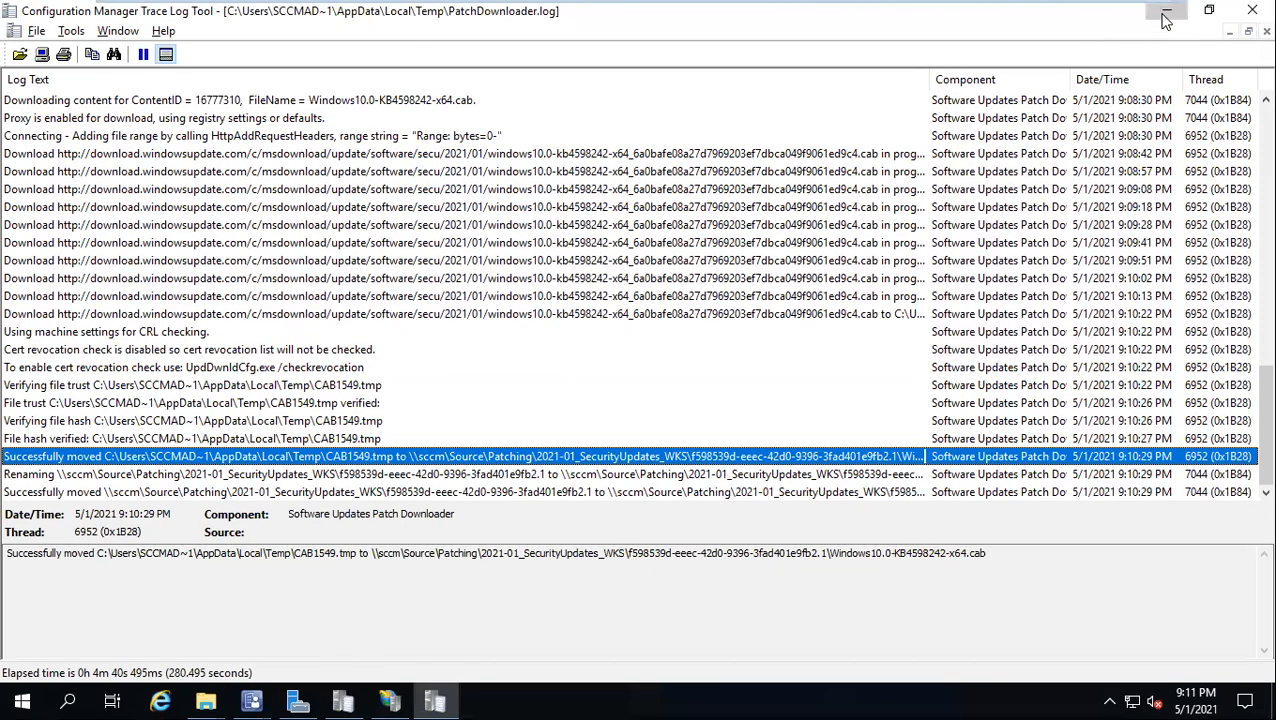
Minimize the log and close the completed Download Software Updates Wizard
{"action": "left_click", "coordinate": [1164, 14]}
{"action": "left_click", "coordinate": [107, 486]}
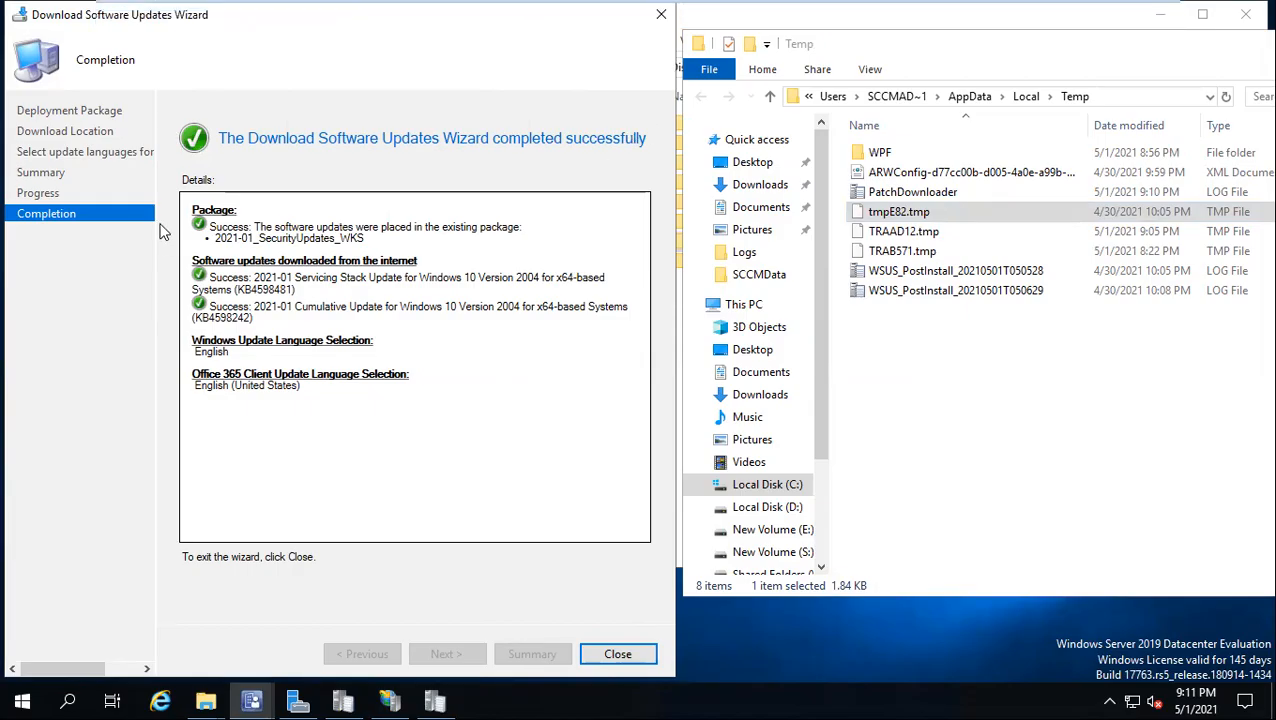
{"action": "left_click", "coordinate": [660, 17]}
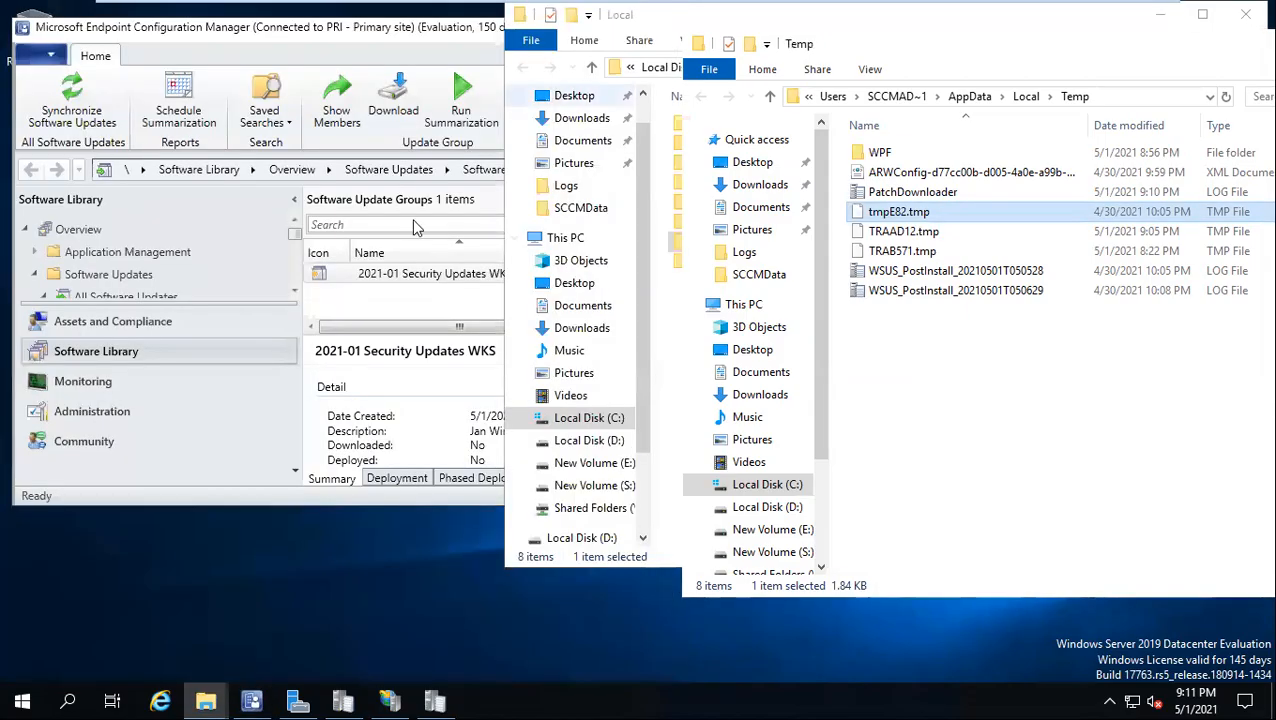
Maximize the Configuration Manager console and refresh the 2021-01 Security Updates WKS software update group
{"action": "left_click", "coordinate": [413, 221]}
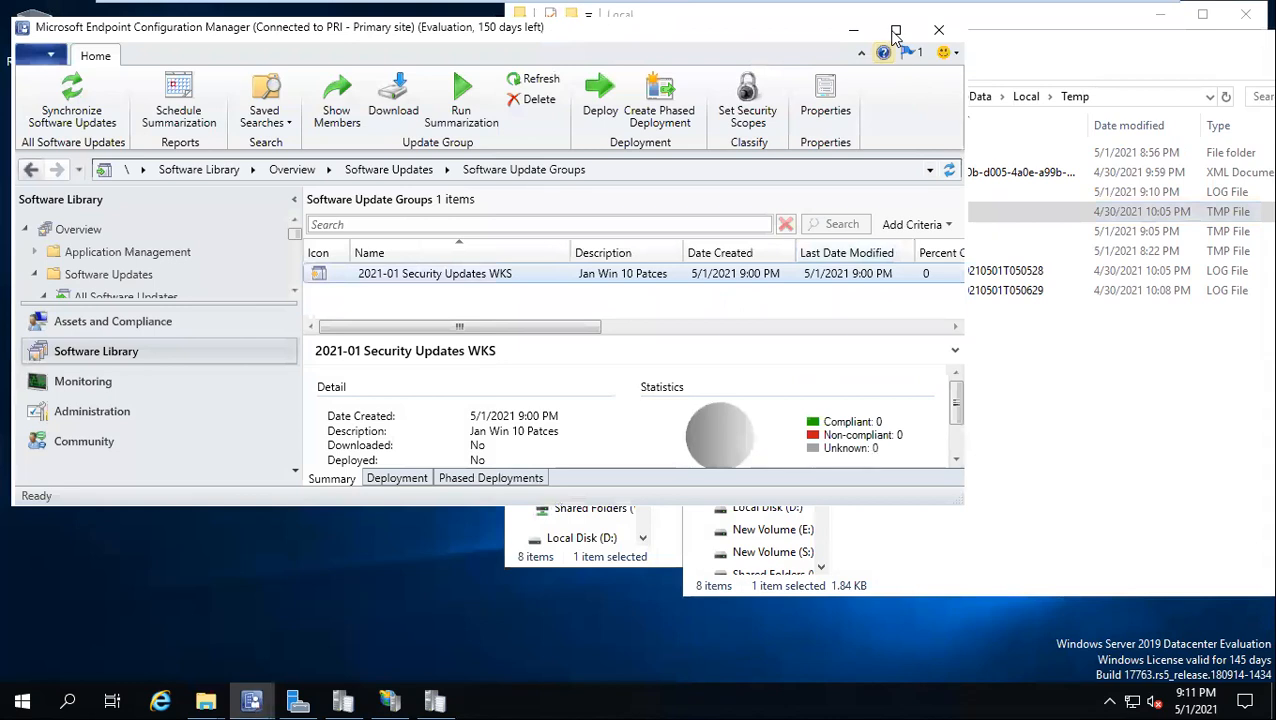
{"action": "left_click", "coordinate": [895, 32]}
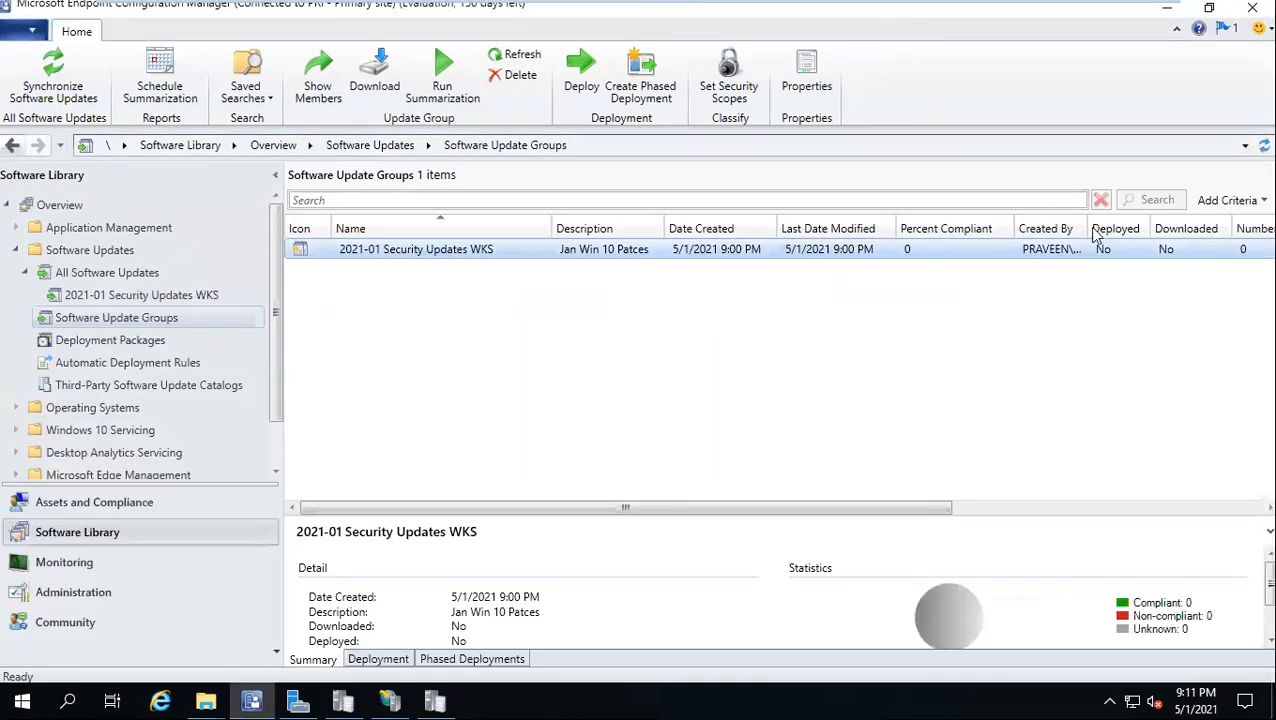
{"action": "right_click", "coordinate": [533, 251]}
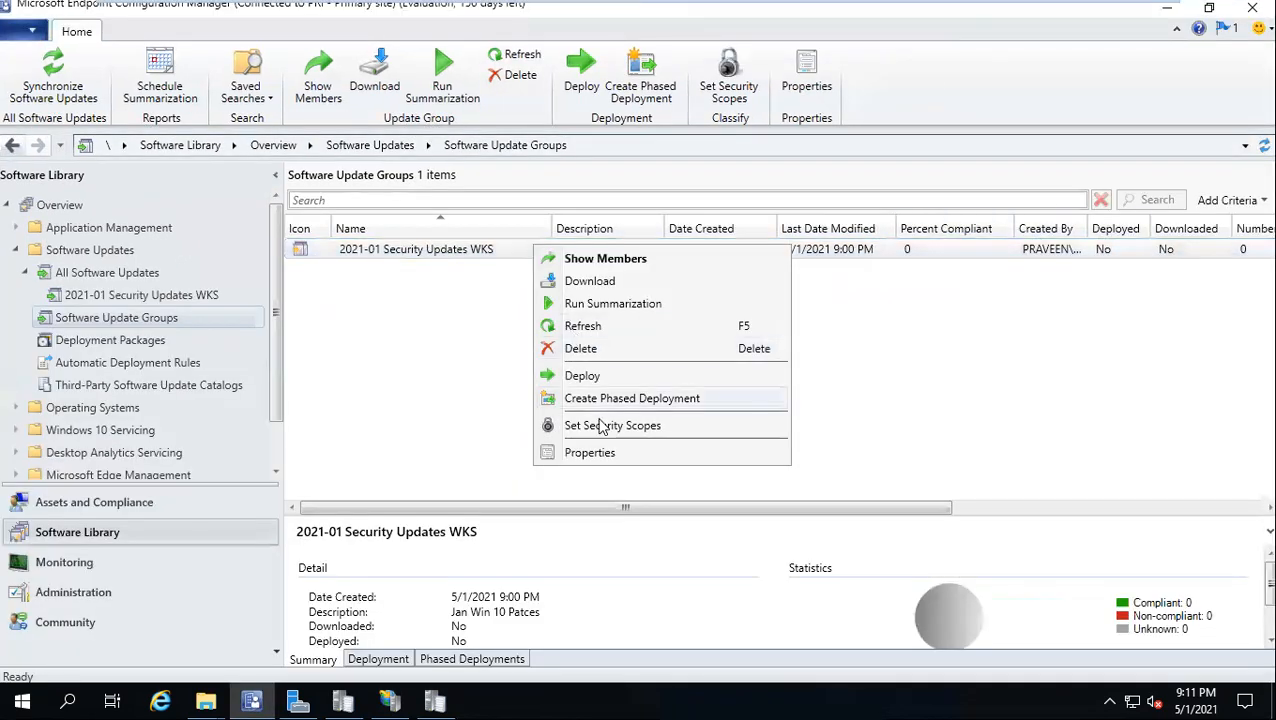
{"action": "left_click", "coordinate": [587, 327]}
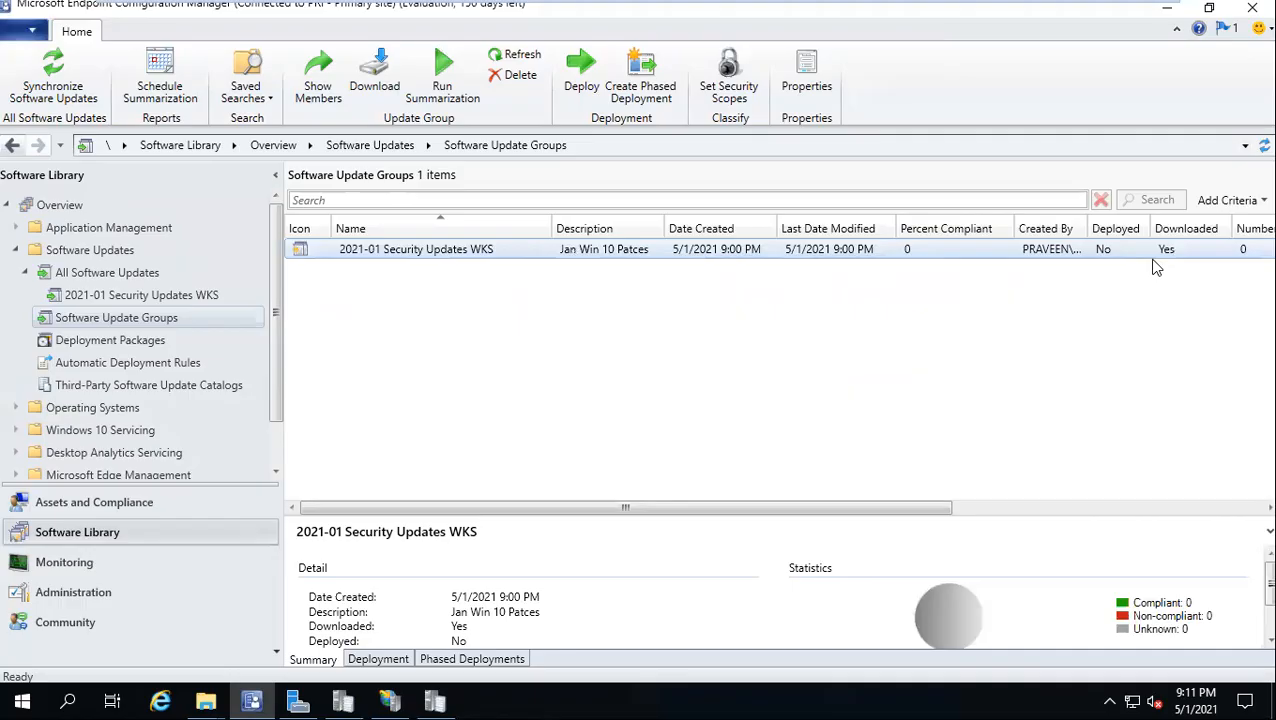
{"action": "right_click", "coordinate": [525, 254]}
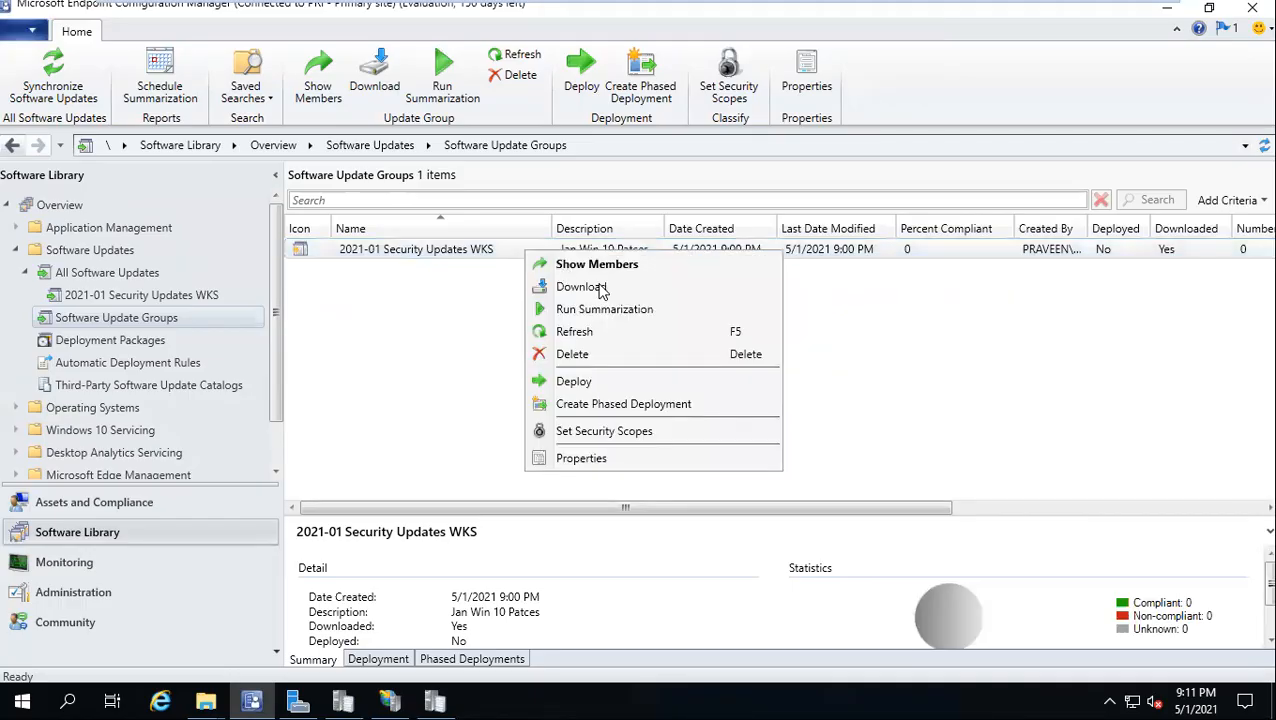
{"action": "left_click", "coordinate": [613, 292]}
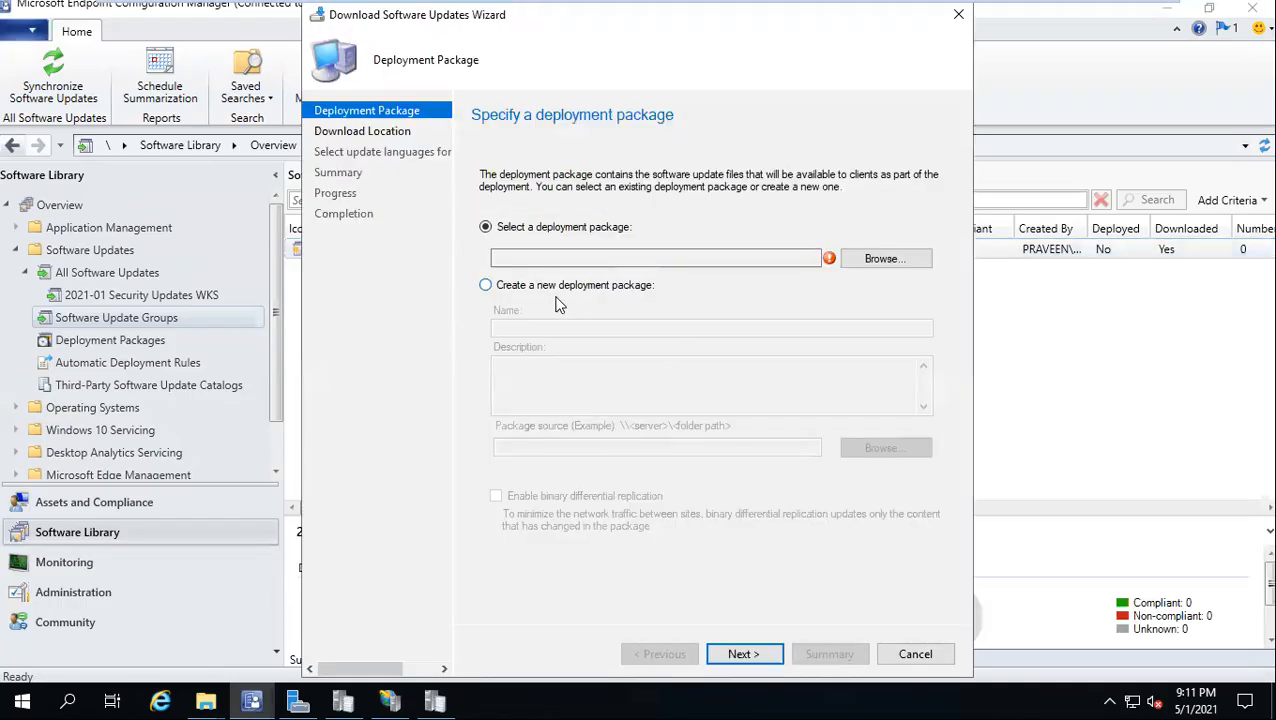
{"action": "left_click", "coordinate": [540, 288]}
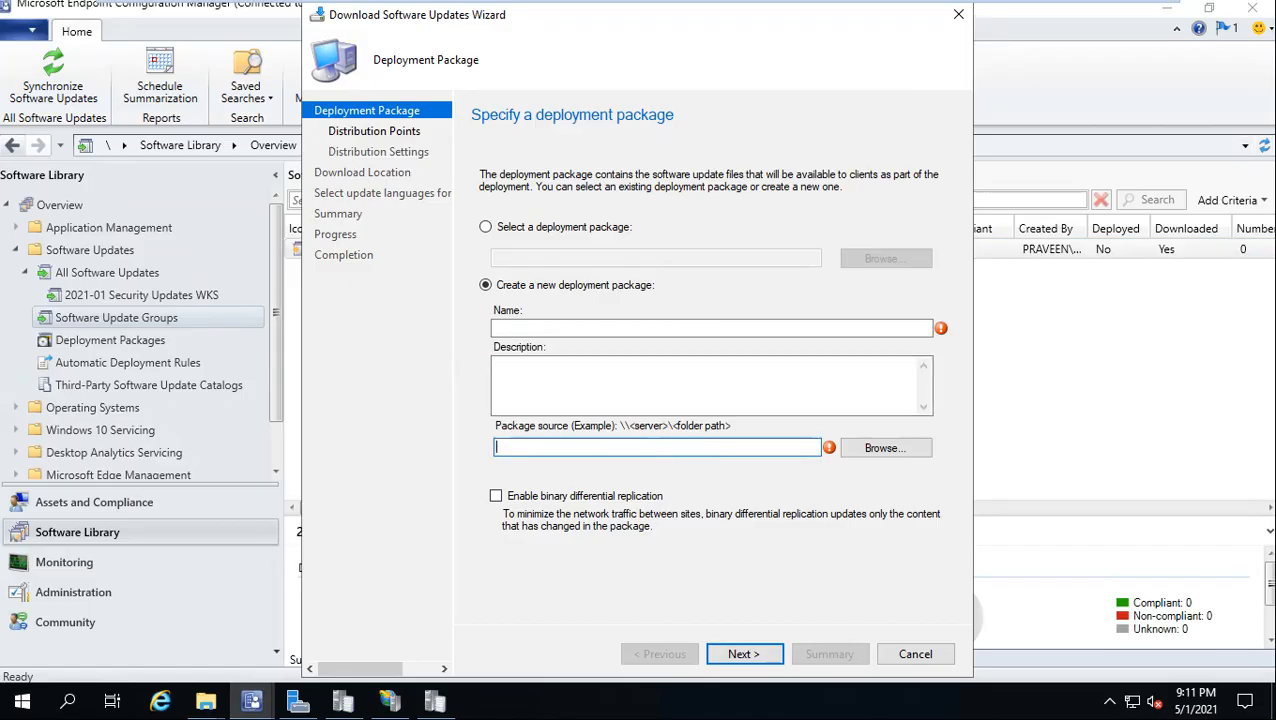
{"action": "left_click", "coordinate": [958, 14]}
{"action": "left_click", "coordinate": [694, 419]}
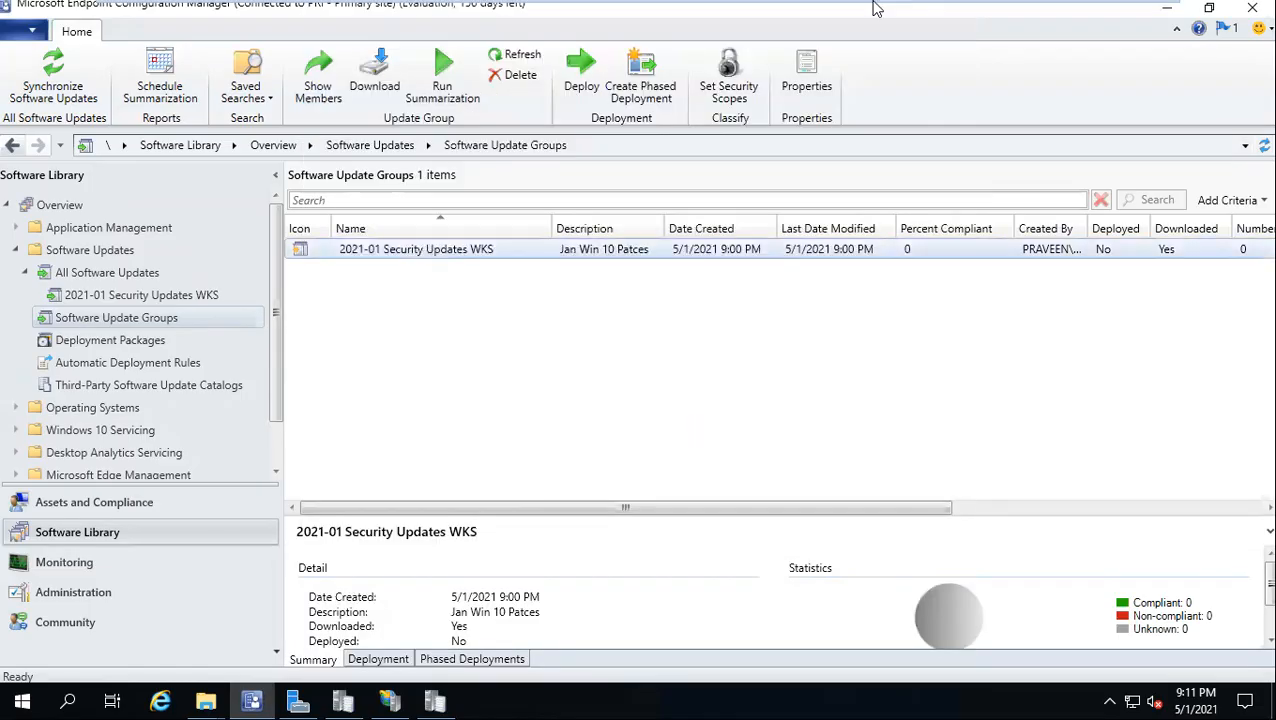
Switch to the Part1_Patching_Server_SCCM_Process document in Word and highlight steps 1 to 3 of the SCCM Patching list
{"action": "left_click", "coordinate": [458, 12]}
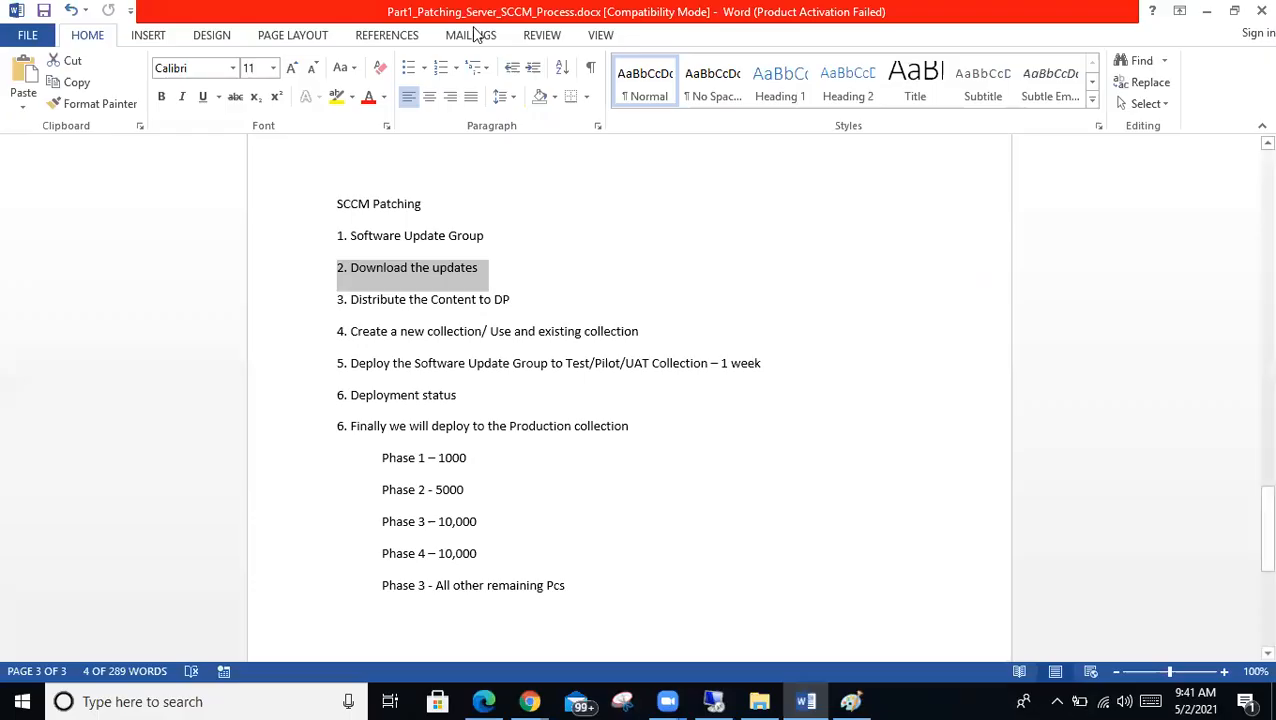
{"action": "left_click", "coordinate": [545, 309]}
{"action": "left_click_drag", "start_coordinate": [545, 309], "coordinate": [312, 230]}
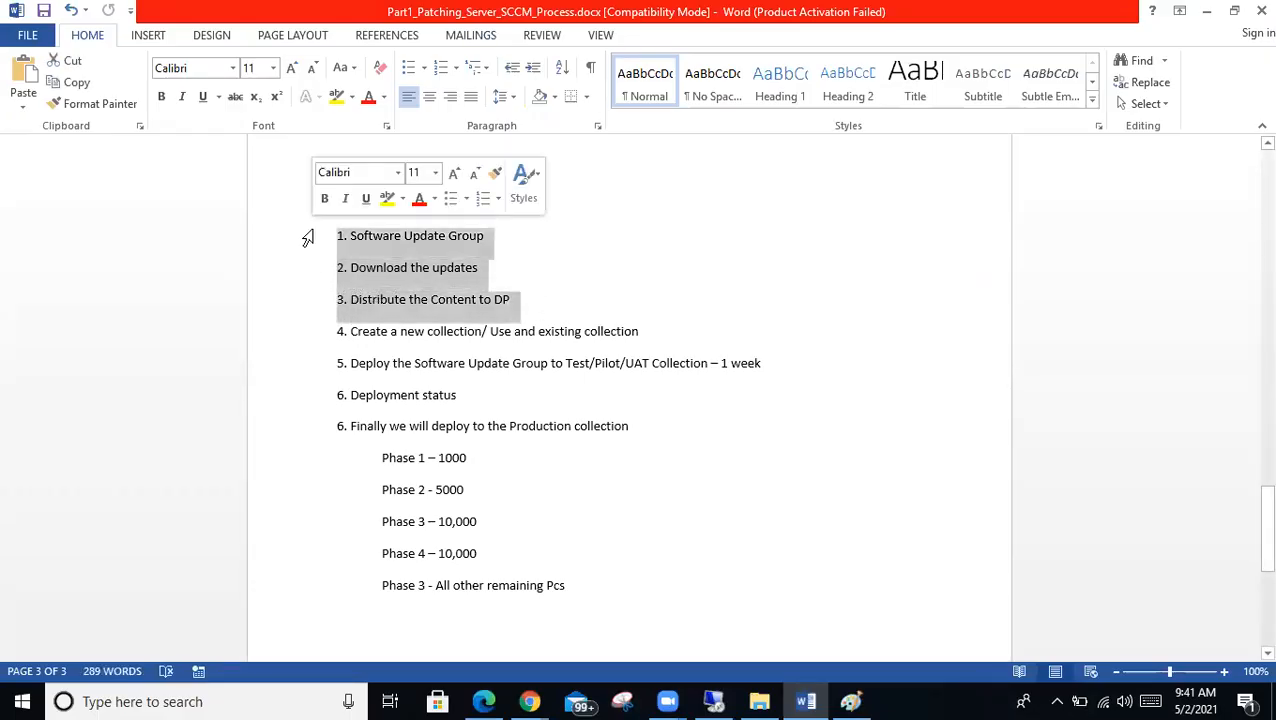
{"action": "left_click_drag", "start_coordinate": [524, 303], "coordinate": [304, 243]}
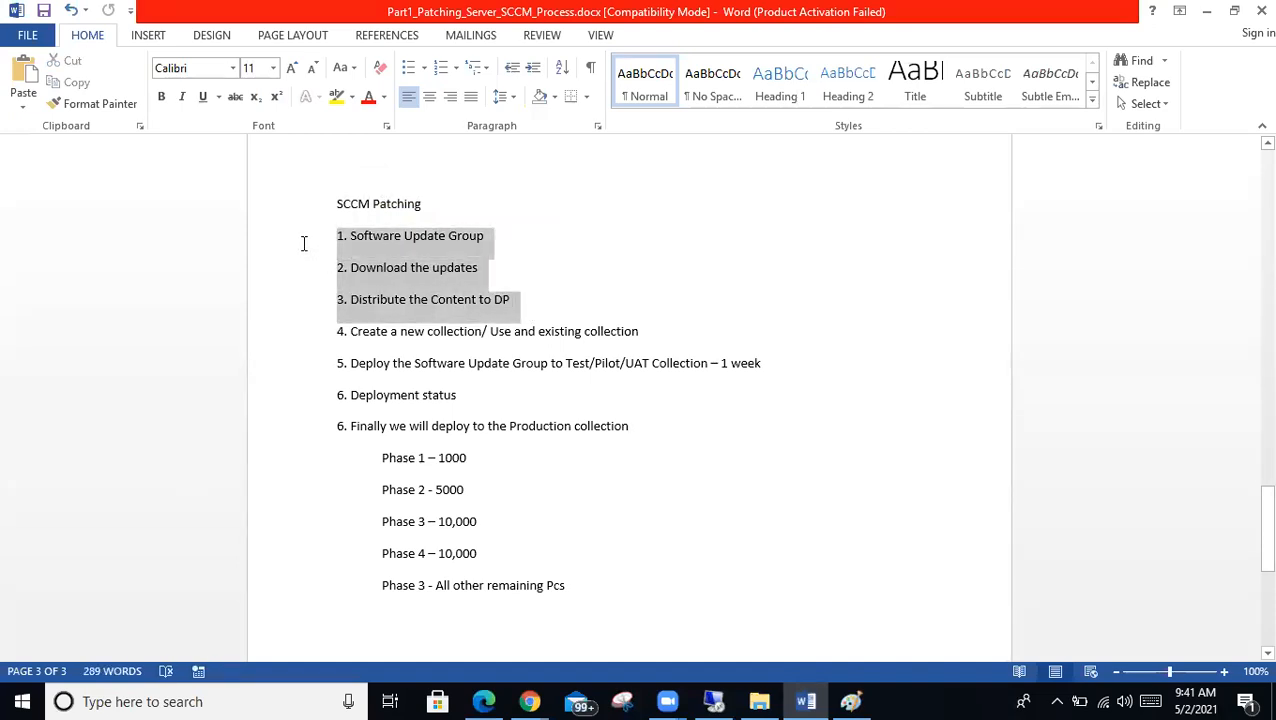
{"action": "left_click_drag", "start_coordinate": [304, 243], "coordinate": [304, 243]}
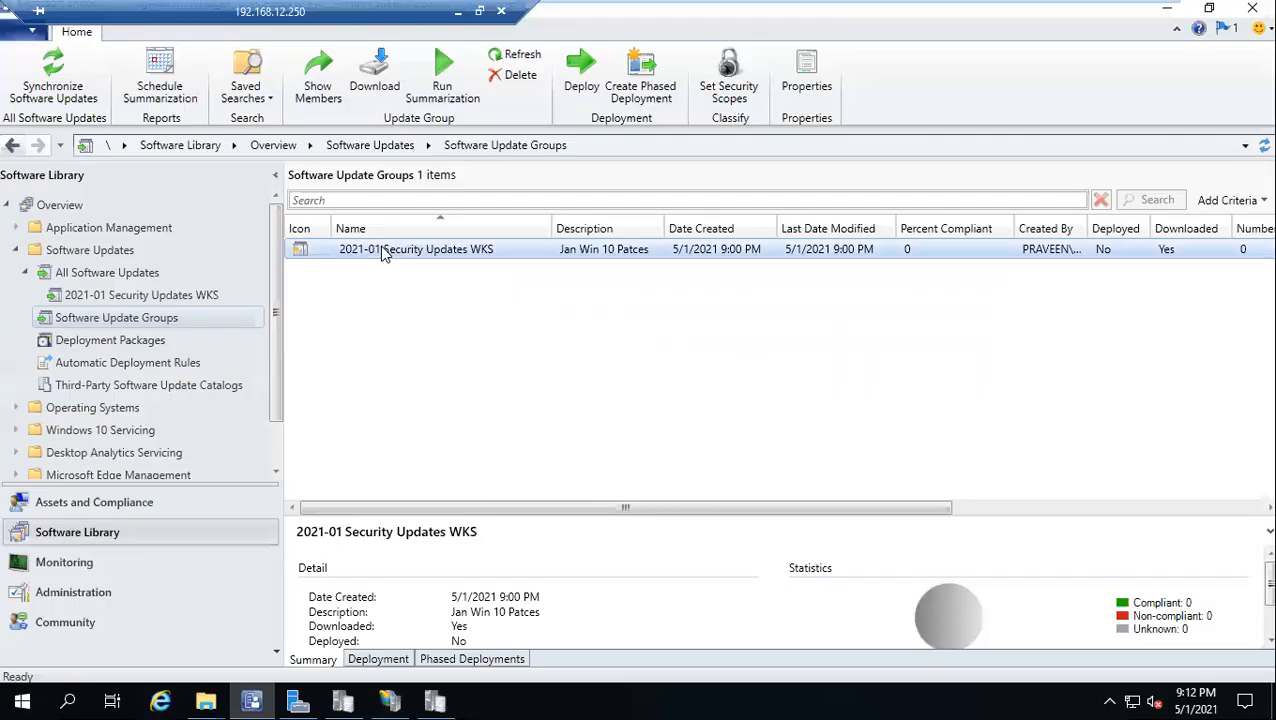
Open the deployment packages and check the distribution point status of 2021-01_SecurityUpdates_WKS
{"action": "right_click", "coordinate": [383, 250]}
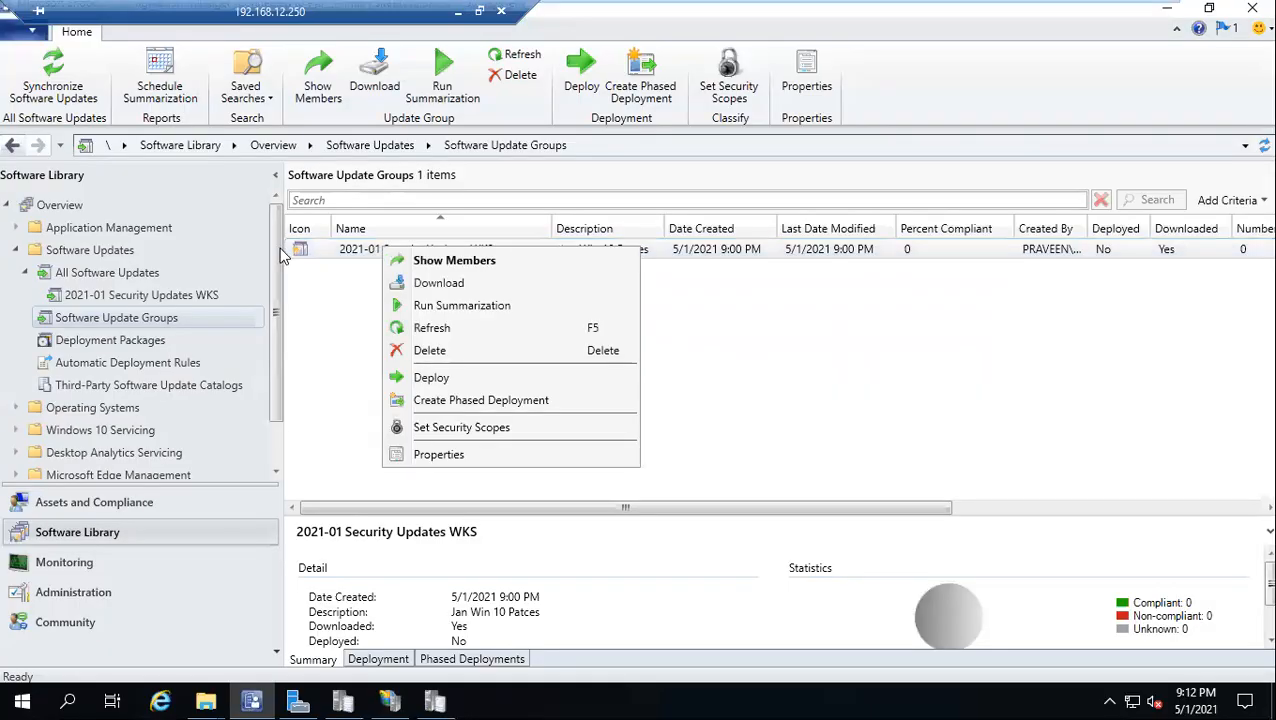
{"action": "left_click", "coordinate": [138, 343]}
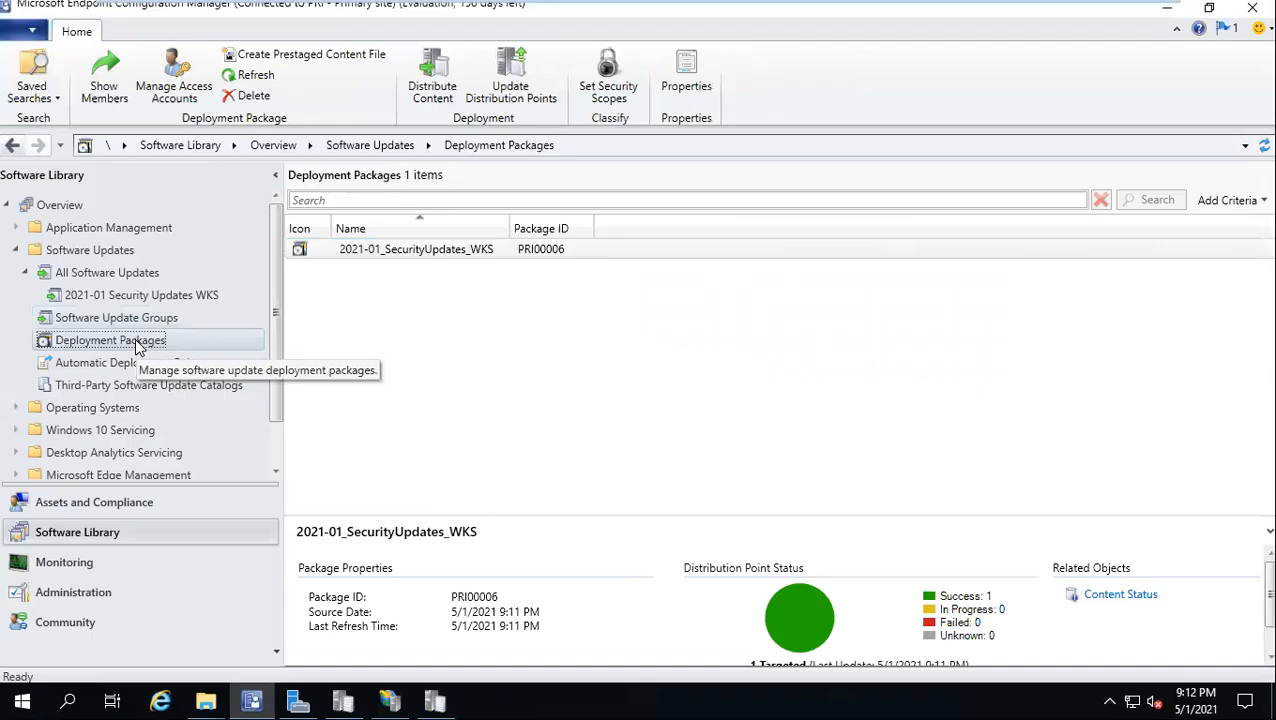
{"action": "left_click", "coordinate": [445, 252]}
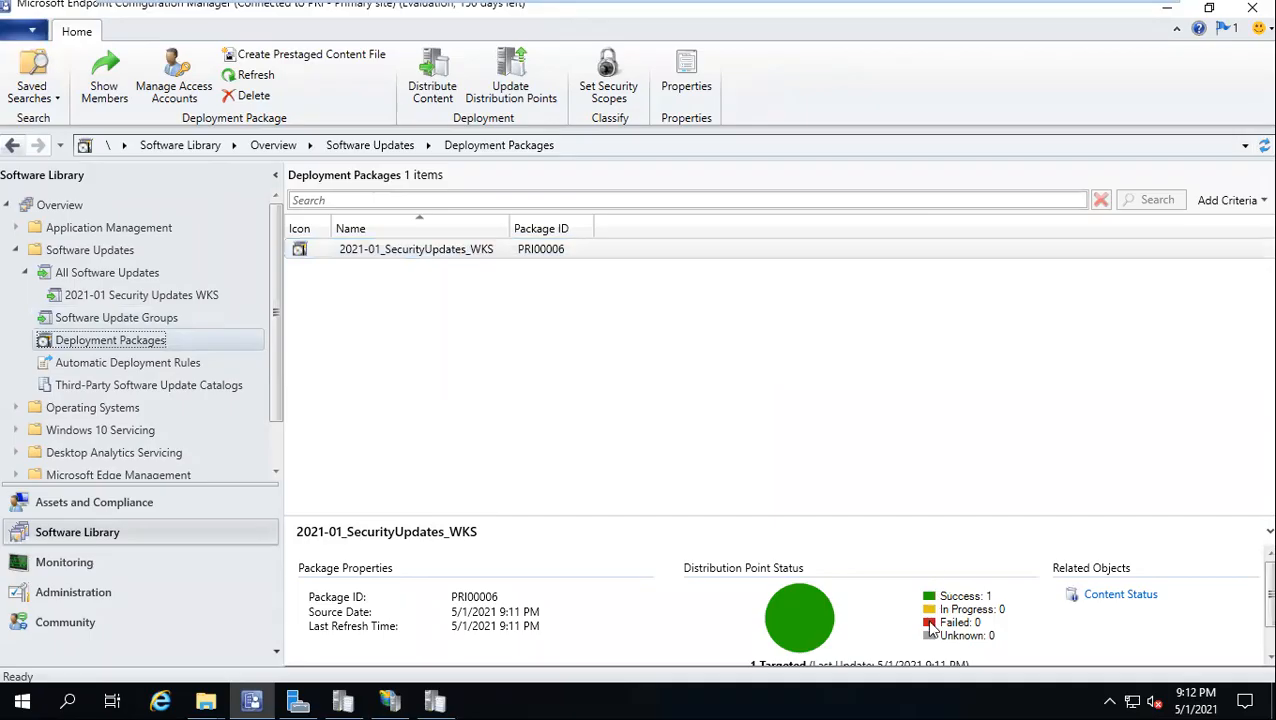
{"action": "mouse_move", "coordinate": [929, 625]}
{"action": "right_click", "coordinate": [536, 257]}
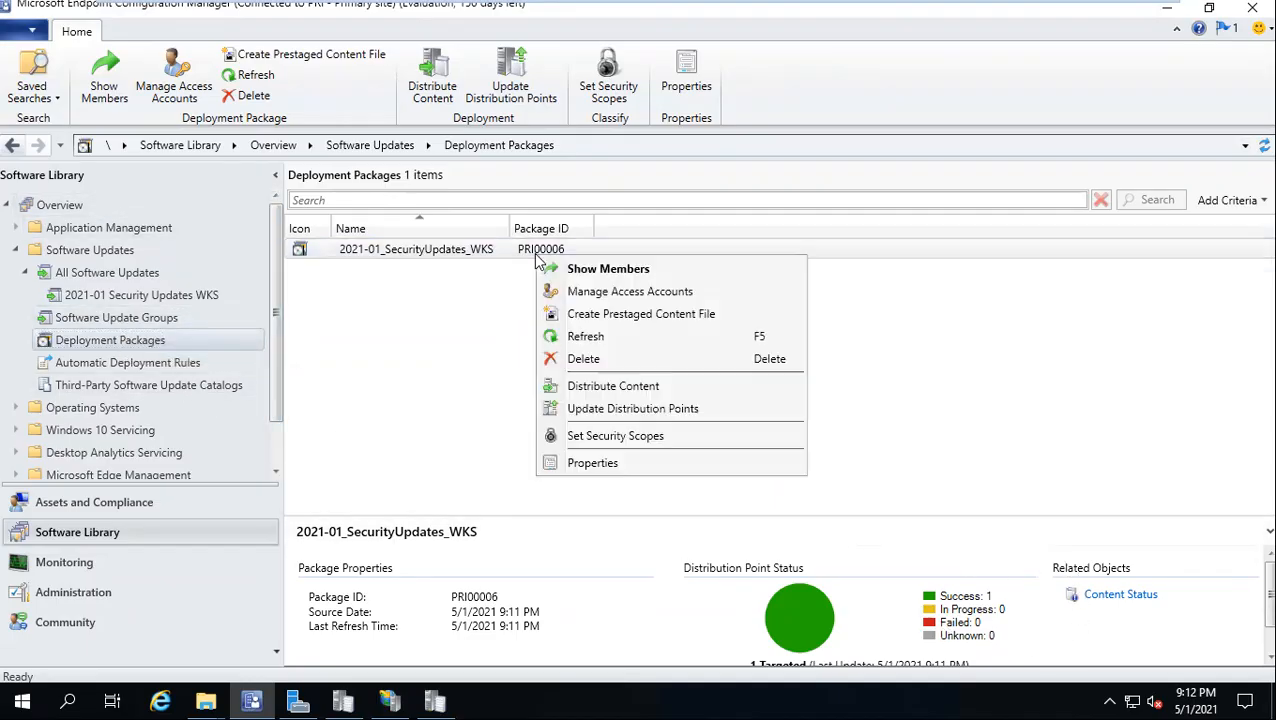
{"action": "left_click", "coordinate": [622, 390]}
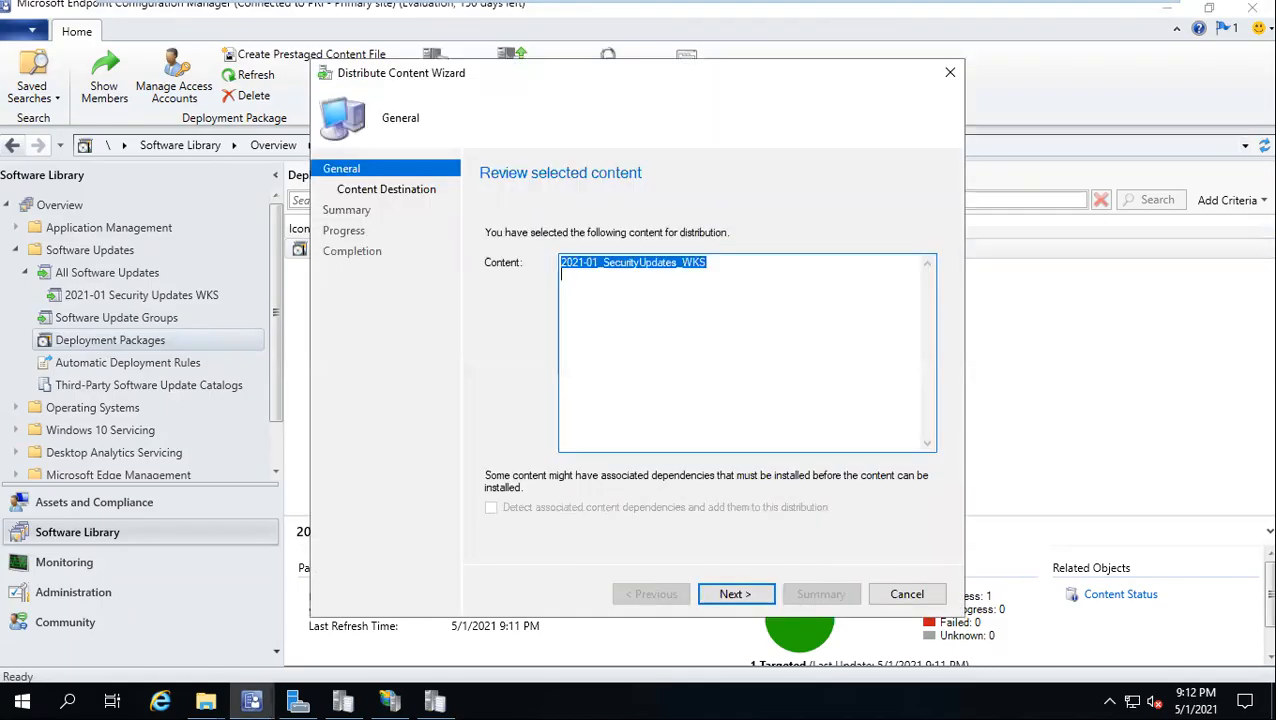
{"action": "left_click", "coordinate": [907, 594]}
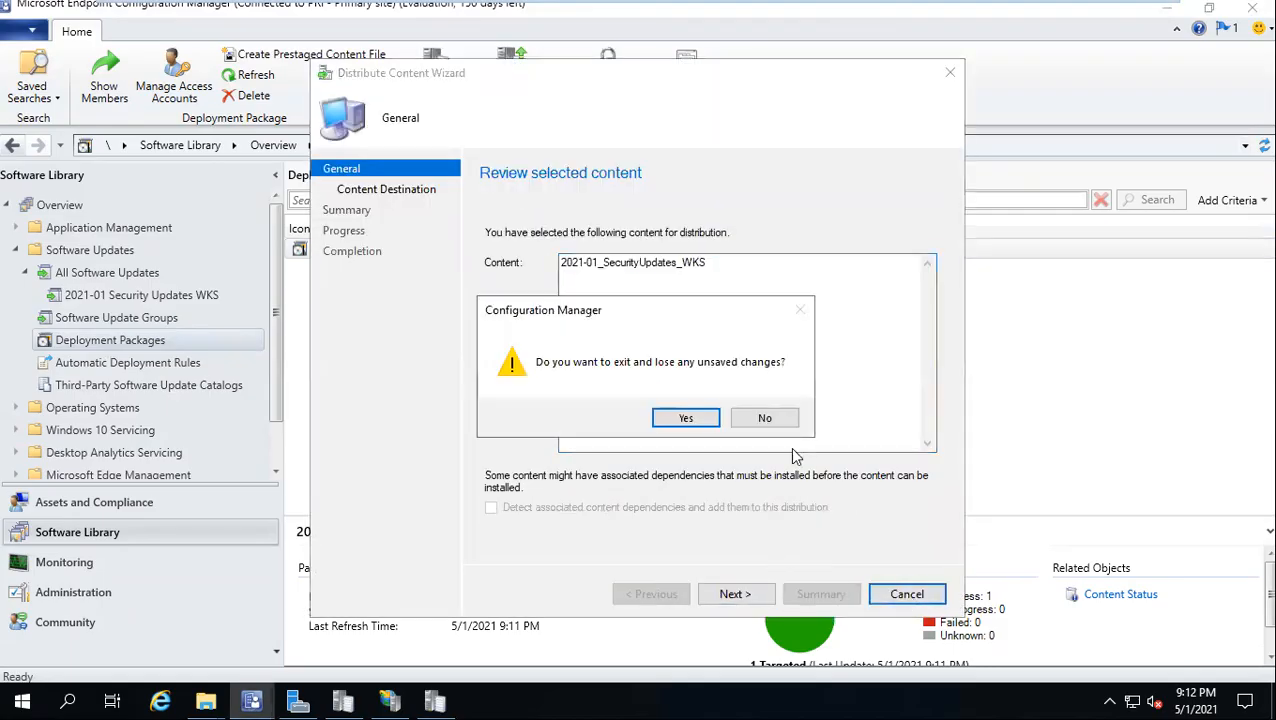
{"action": "left_click", "coordinate": [685, 420]}
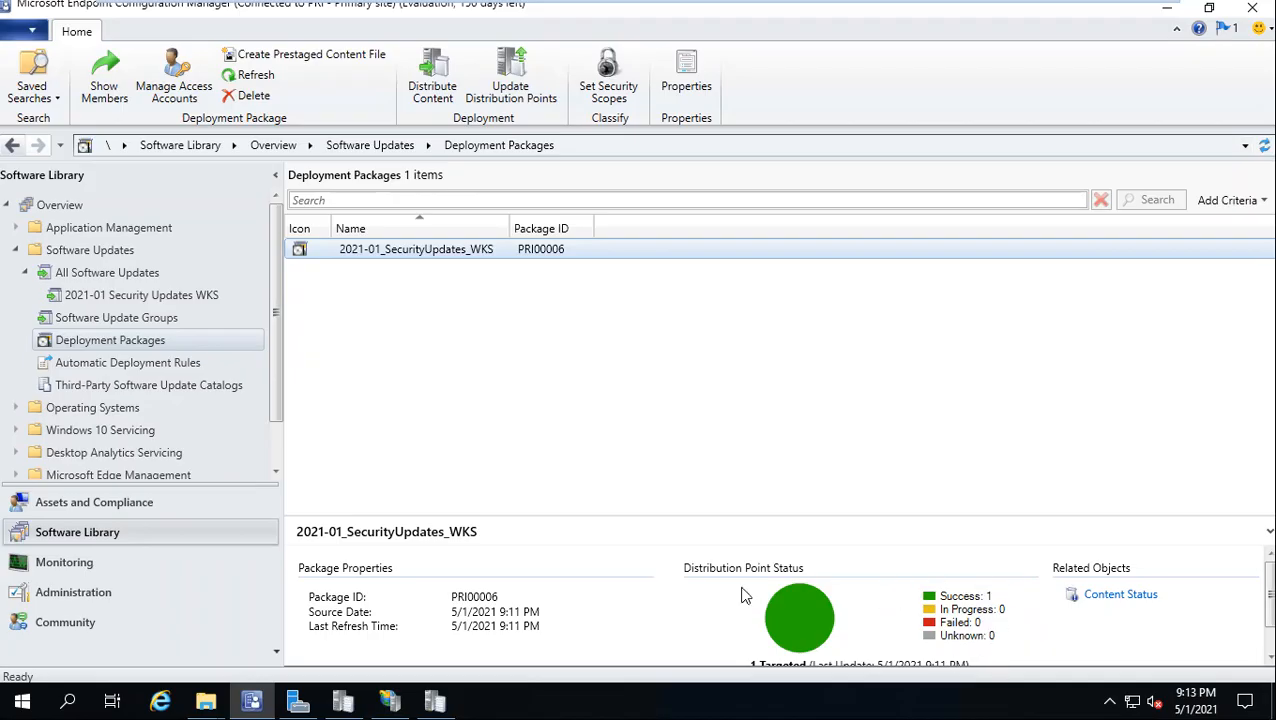
Switch to the Part1_Patching_Server_SCCM_Process document in Word and highlight step 4 about creating or using a collection
{"action": "mouse_move", "coordinate": [1032, 8]}
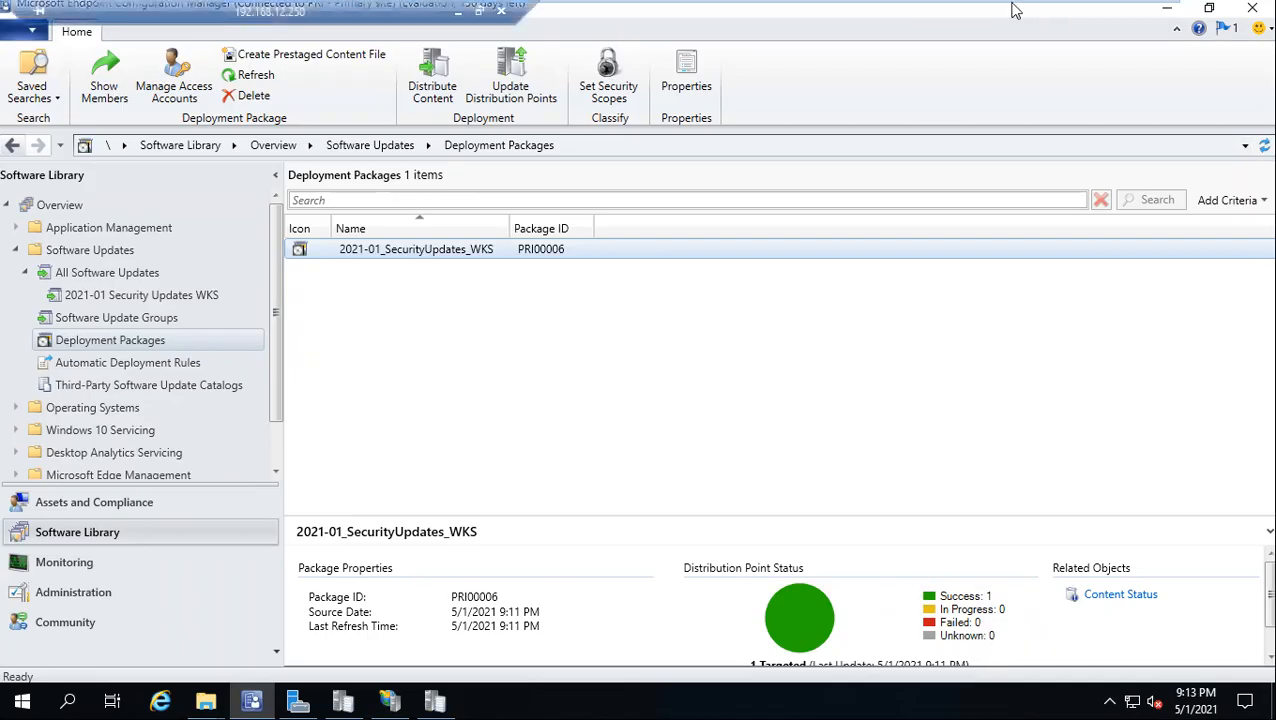
{"action": "left_click", "coordinate": [457, 12]}
{"action": "left_click", "coordinate": [492, 335]}
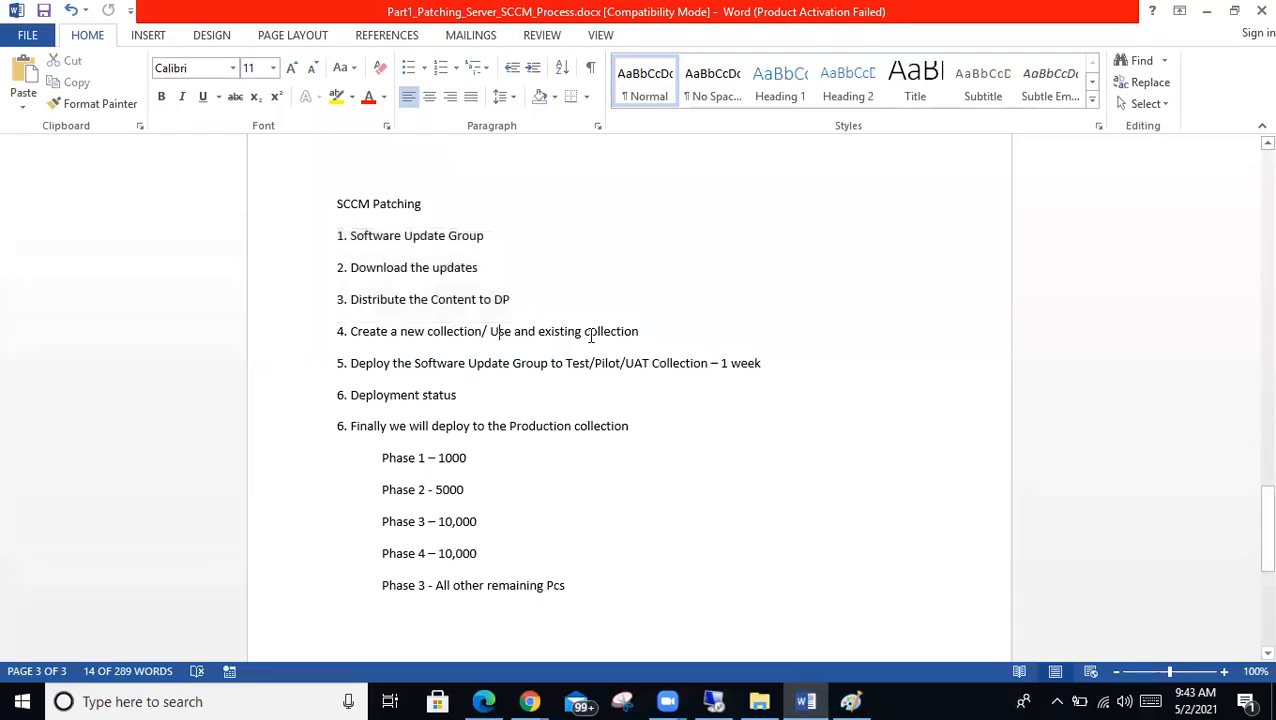
{"action": "left_click", "coordinate": [276, 305]}
{"action": "left_click_drag", "start_coordinate": [647, 333], "coordinate": [333, 335]}
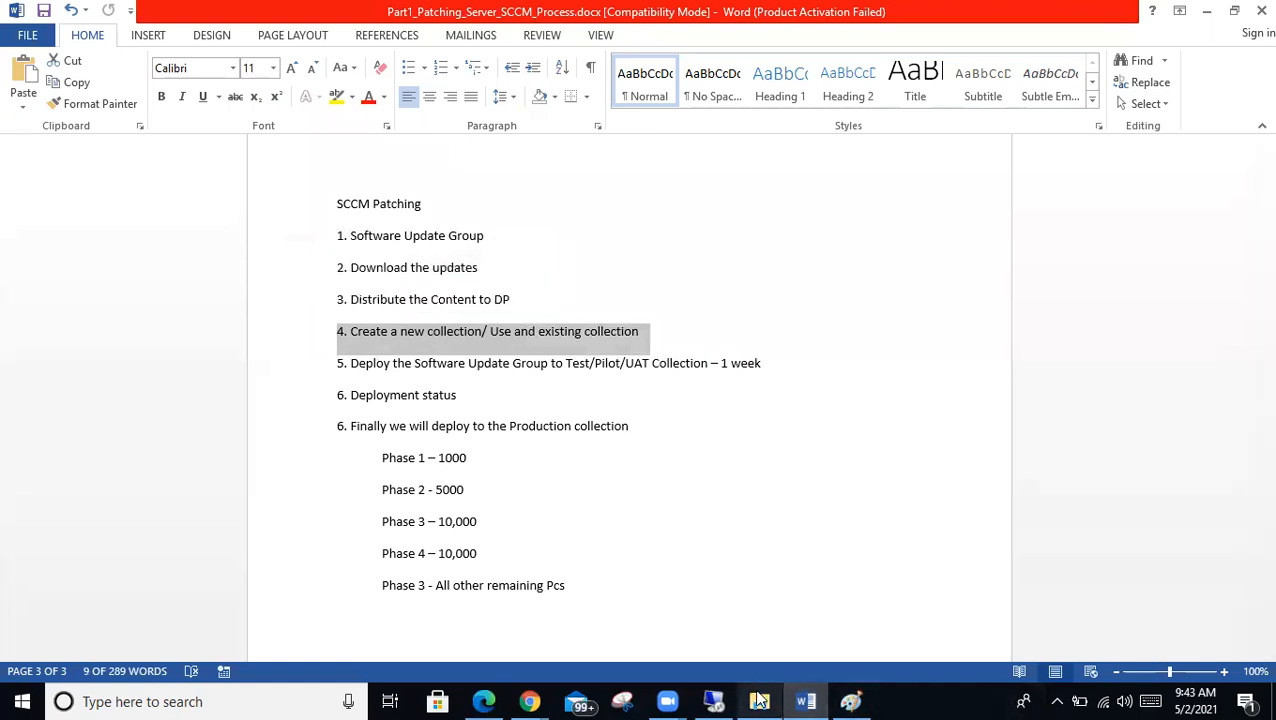
Switch back to the Configuration Manager console on the remote server and create a folder named Patching under Device Collections
{"action": "left_click", "coordinate": [731, 699]}
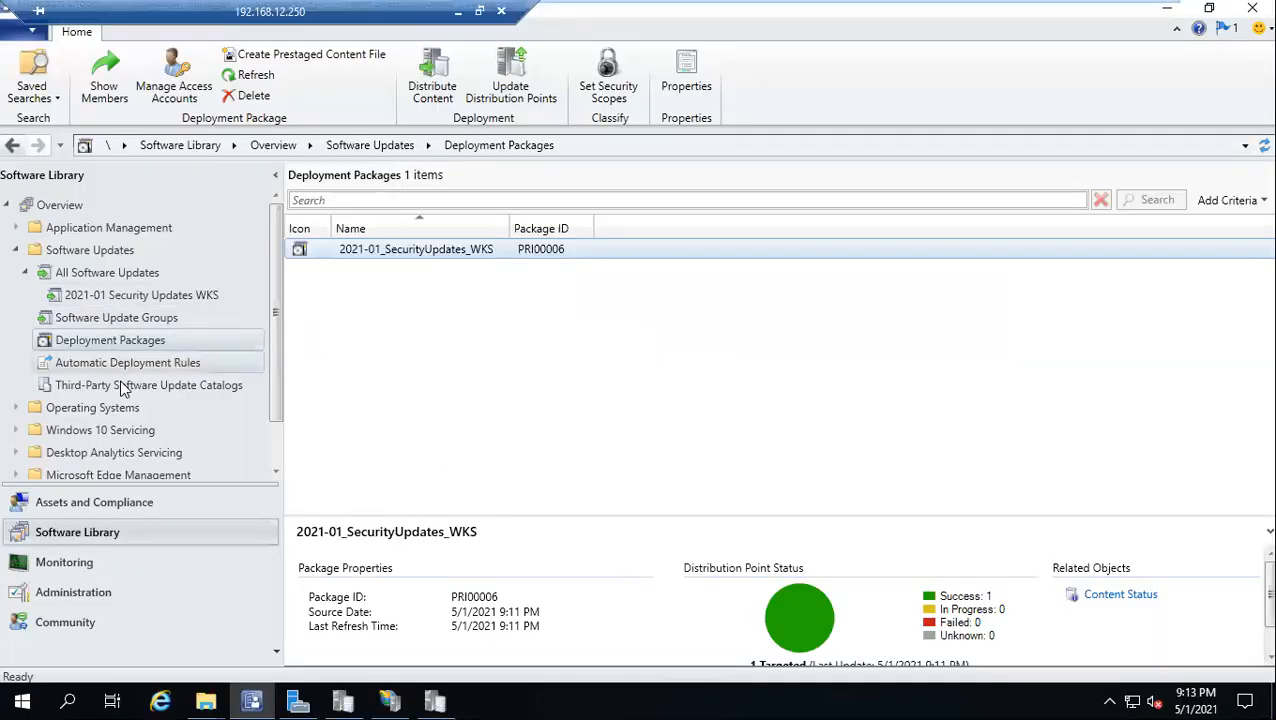
{"action": "left_click", "coordinate": [75, 503]}
{"action": "left_click", "coordinate": [105, 294]}
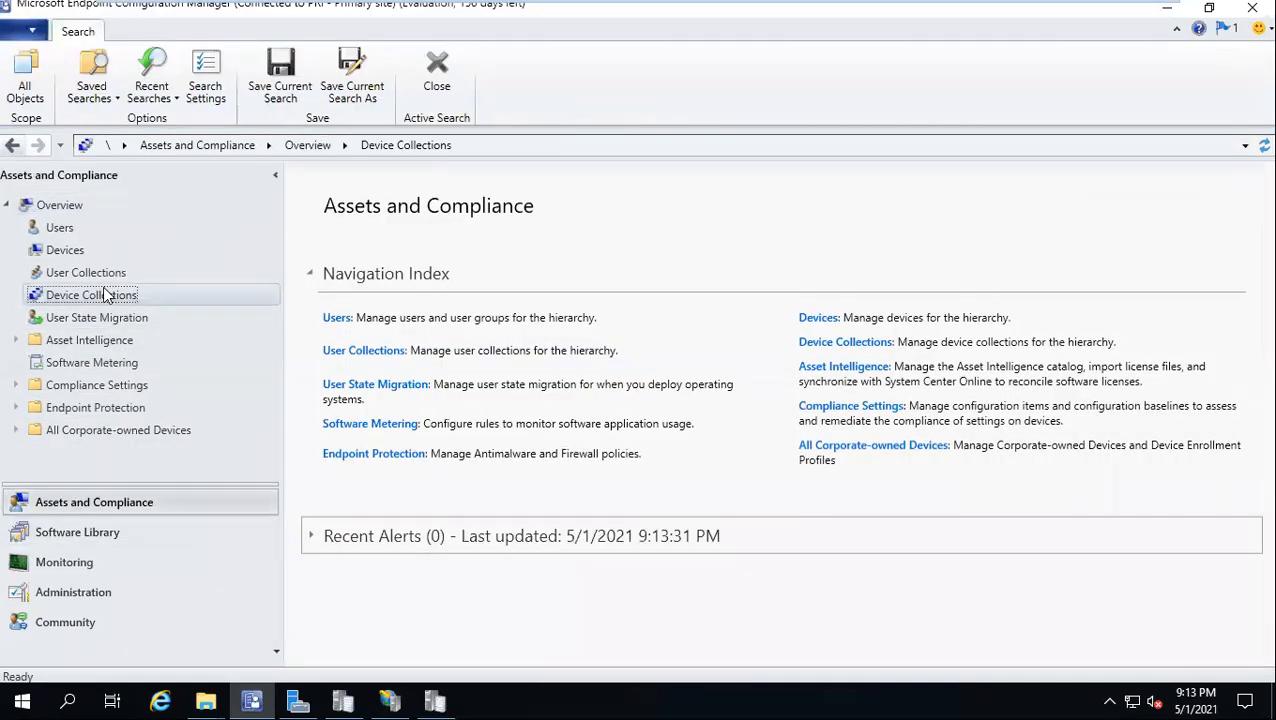
{"action": "right_click", "coordinate": [106, 292]}
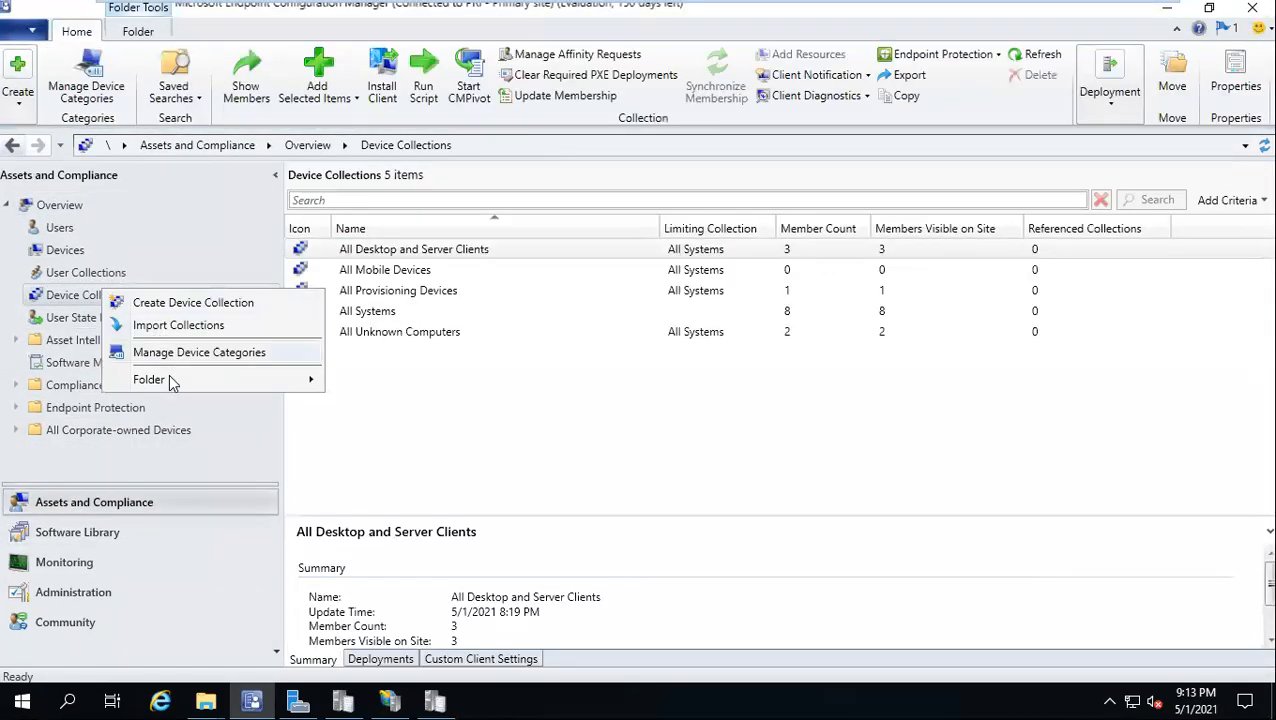
{"action": "mouse_move", "coordinate": [169, 378]}
{"action": "left_click", "coordinate": [346, 382]}
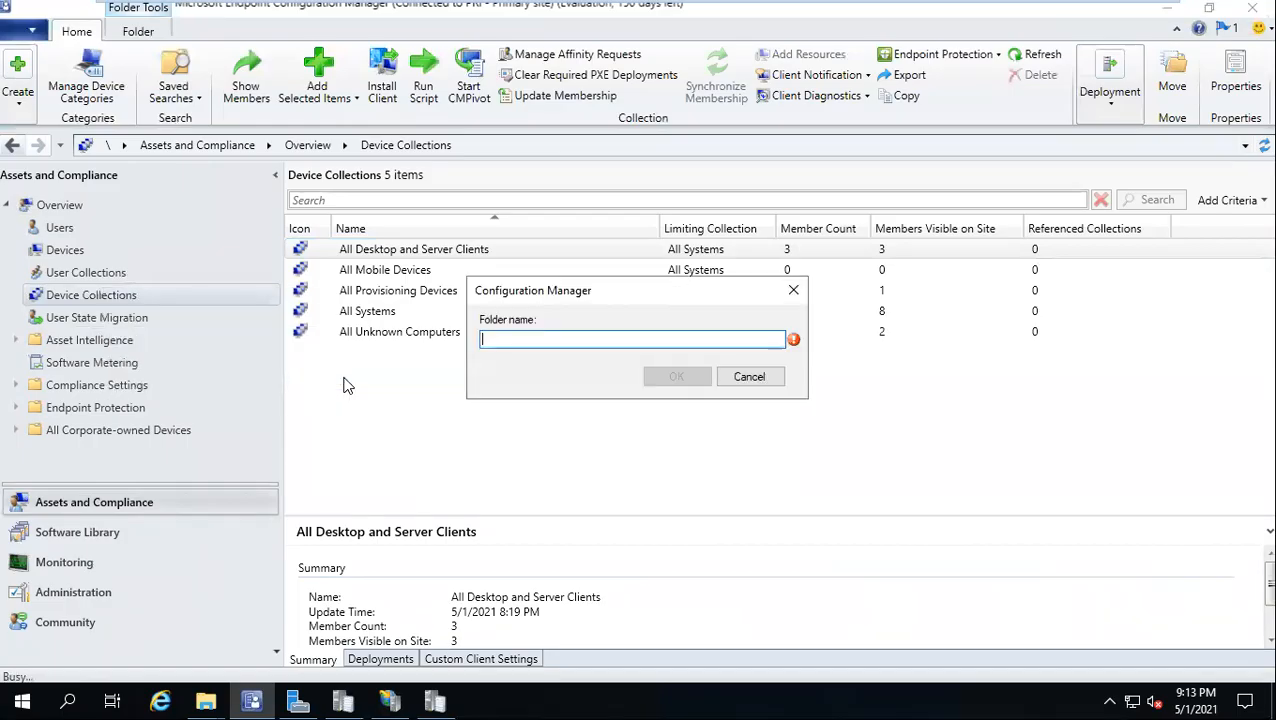
{"action": "type", "text": "Patc"}
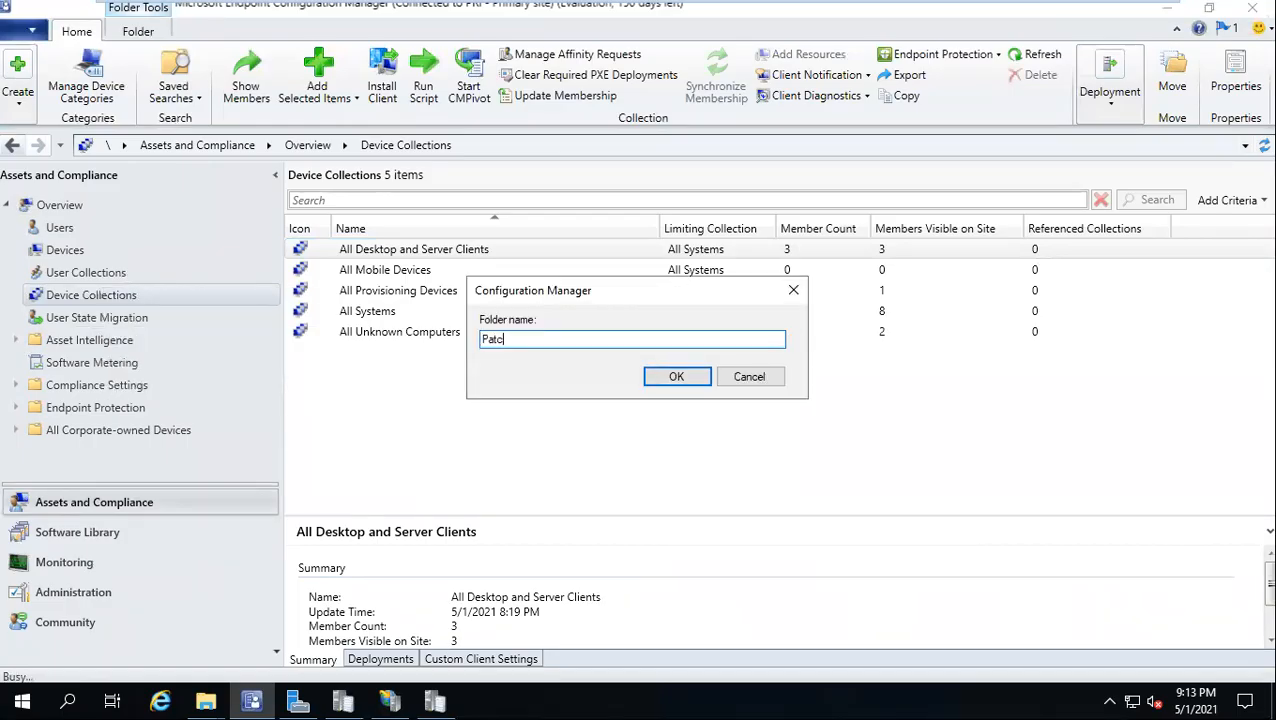
{"action": "type", "text": "hing"}
{"action": "left_click", "coordinate": [655, 378]}
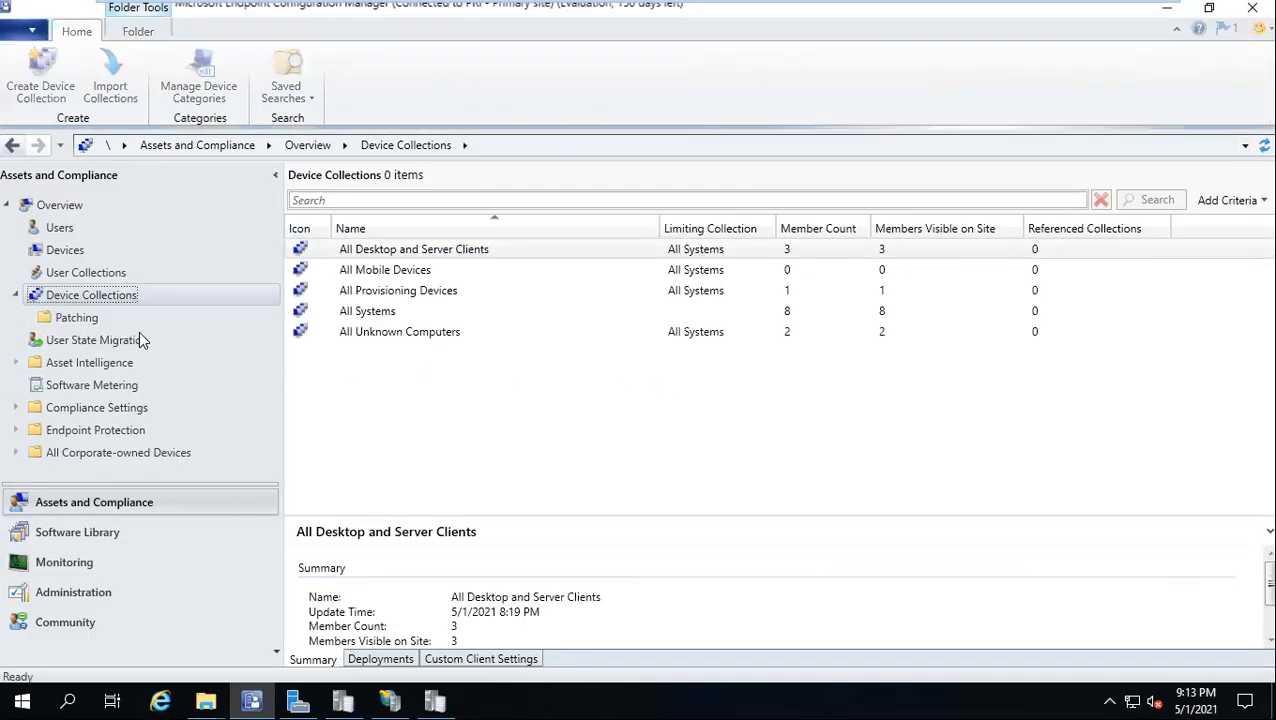
Create a subfolder named Prod inside the Patching folder and expand Patching in the tree
{"action": "left_click", "coordinate": [97, 318]}
{"action": "right_click", "coordinate": [97, 318]}
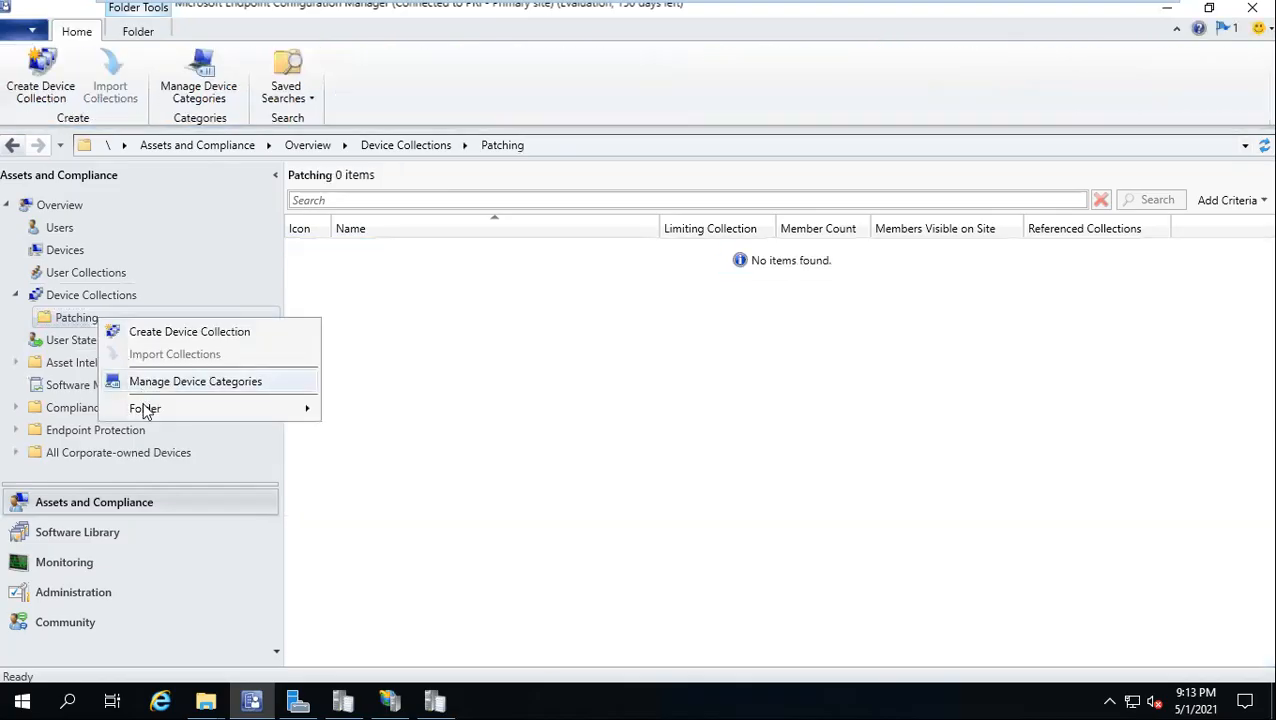
{"action": "mouse_move", "coordinate": [150, 408]}
{"action": "left_click", "coordinate": [374, 416]}
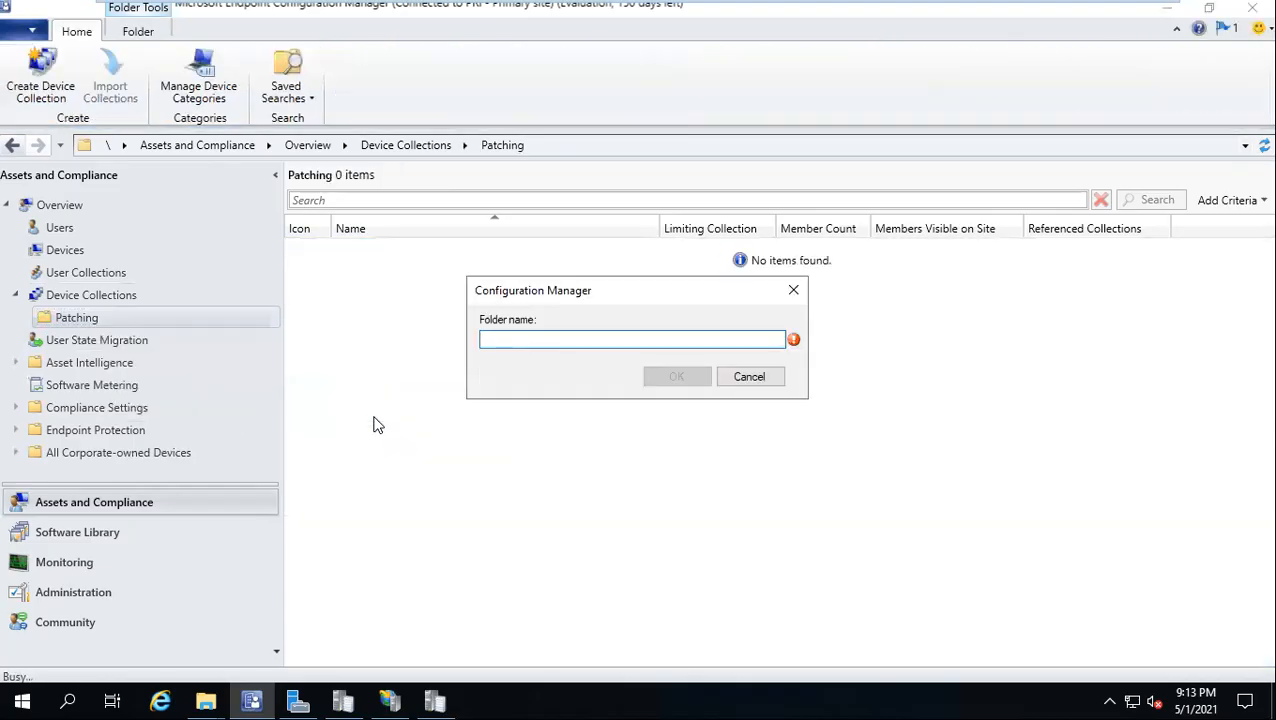
{"action": "type", "text": "Prod"}
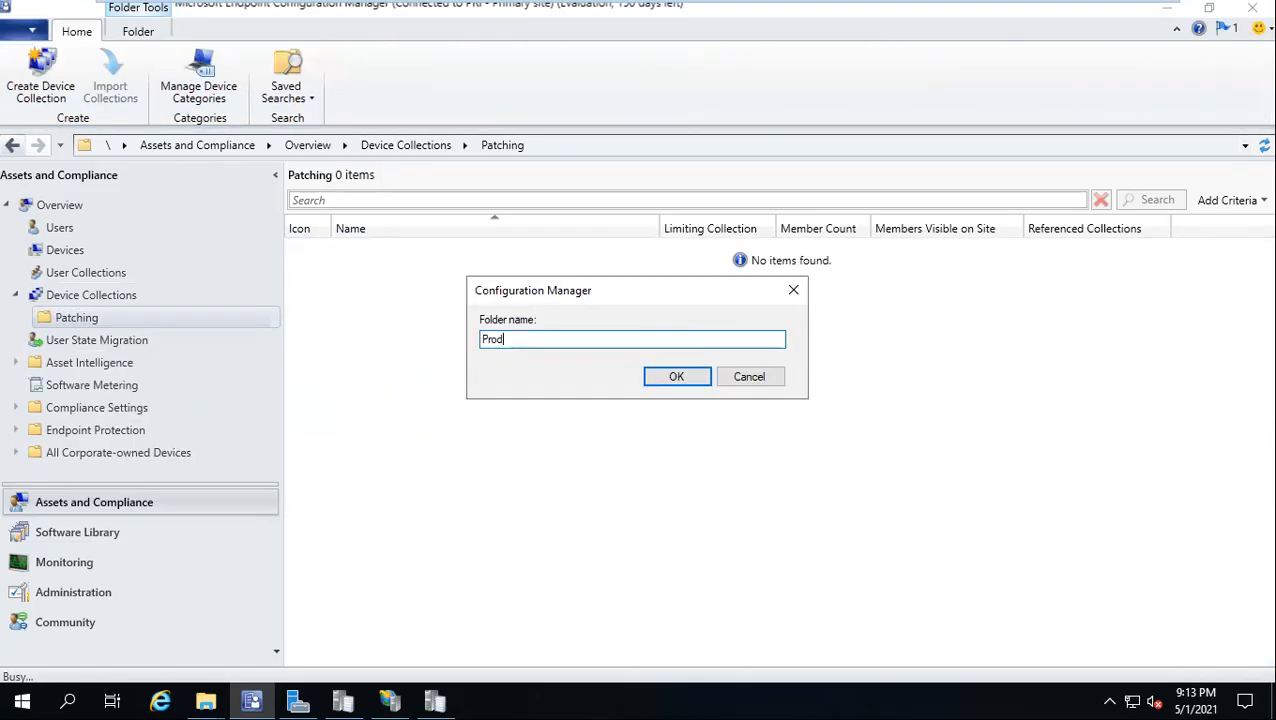
{"action": "left_click", "coordinate": [677, 376]}
{"action": "left_click", "coordinate": [28, 317]}
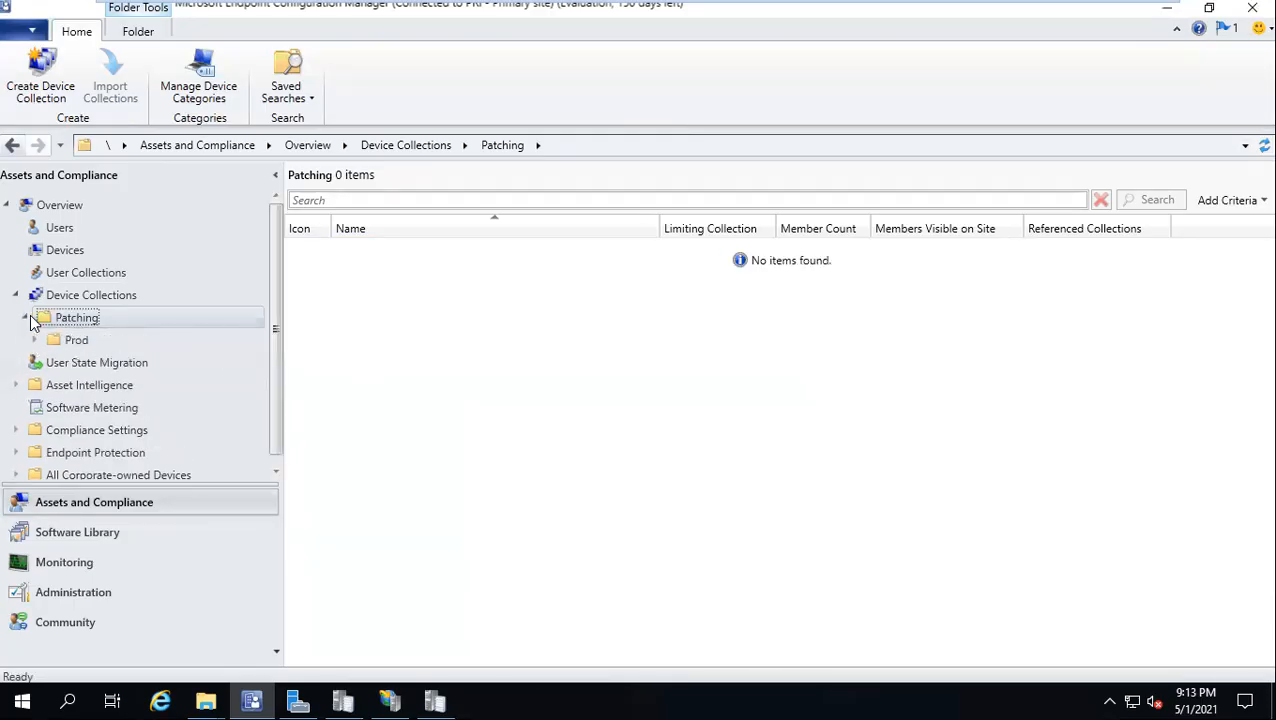
Start a second subfolder inside the Patching folder, entering Pi as the beginning of its name
{"action": "right_click", "coordinate": [68, 330]}
{"action": "mouse_move", "coordinate": [143, 420]}
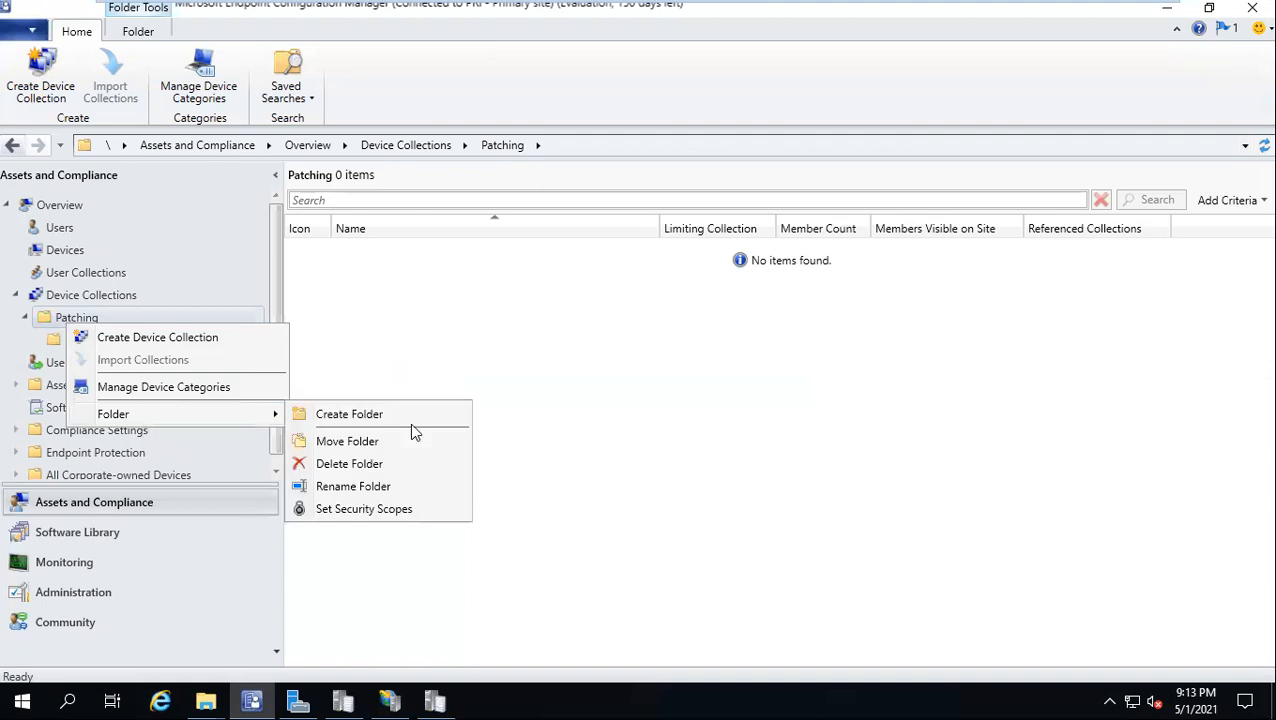
{"action": "left_click", "coordinate": [414, 420]}
{"action": "type", "text": "Pi"}
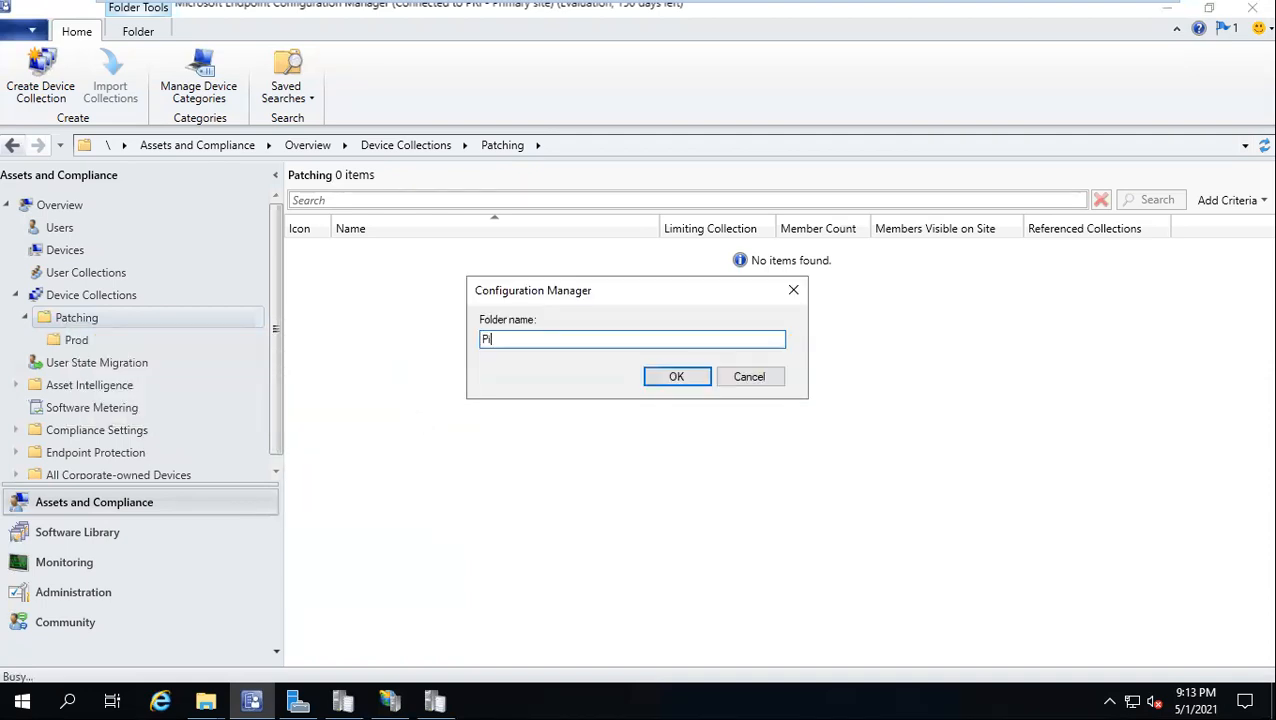
Name the new subfolder under Patching "Pilot" and create it
{"action": "type", "text": "lot"}
{"action": "left_click", "coordinate": [673, 378]}
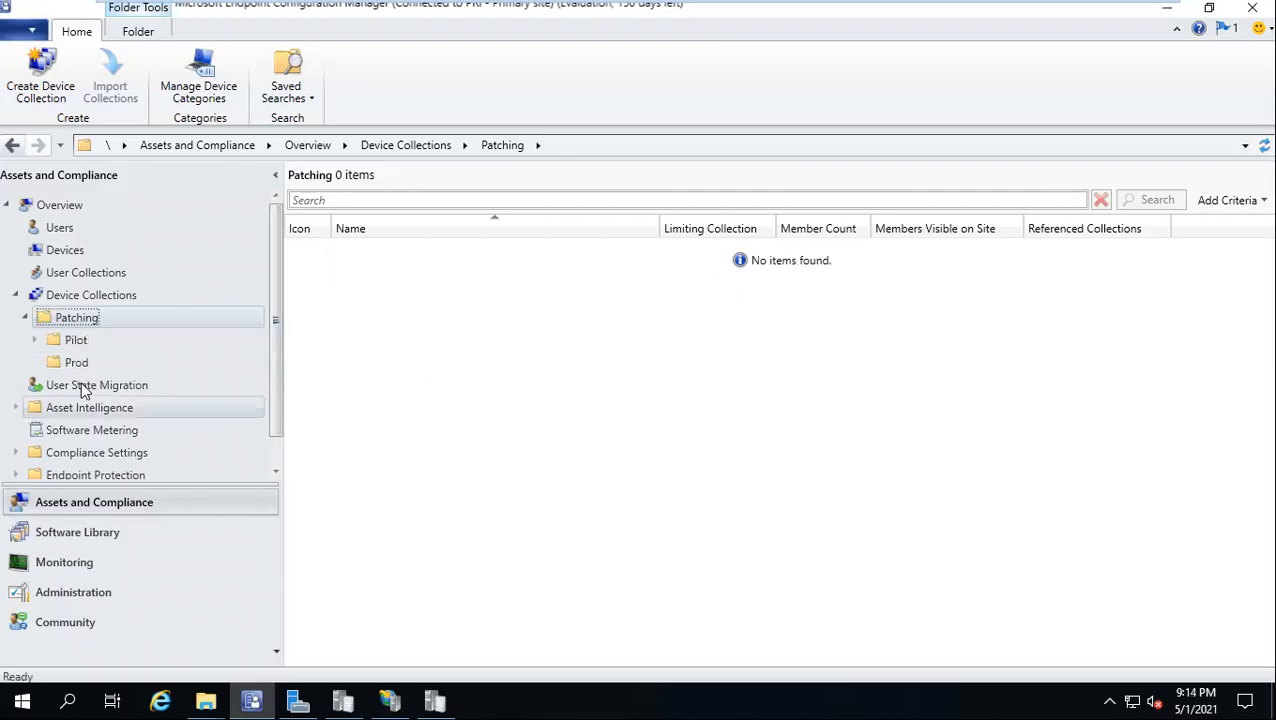
Start a new device collection in the Pilot folder and name it "Patching Pilot"
{"action": "left_click", "coordinate": [77, 343]}
{"action": "right_click", "coordinate": [77, 343]}
{"action": "left_click", "coordinate": [156, 361]}
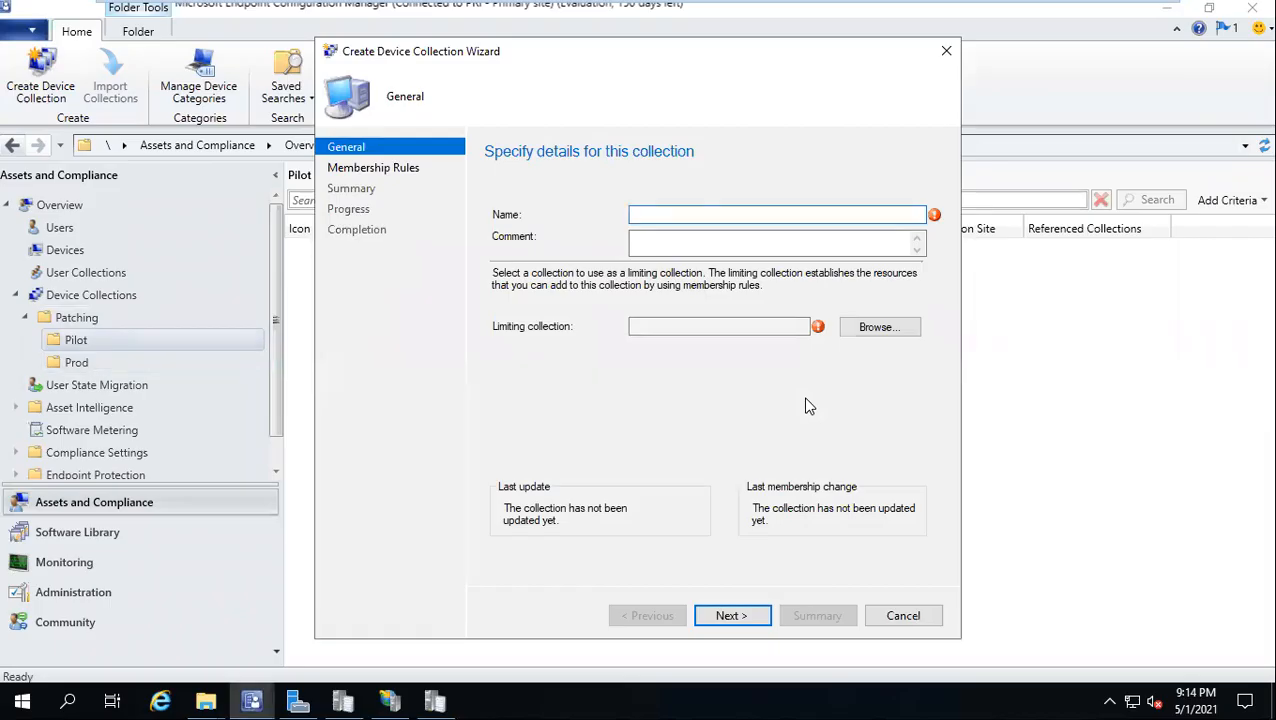
{"action": "type", "text": "Wa"}
{"action": "type", "text": "ching Pilot"}
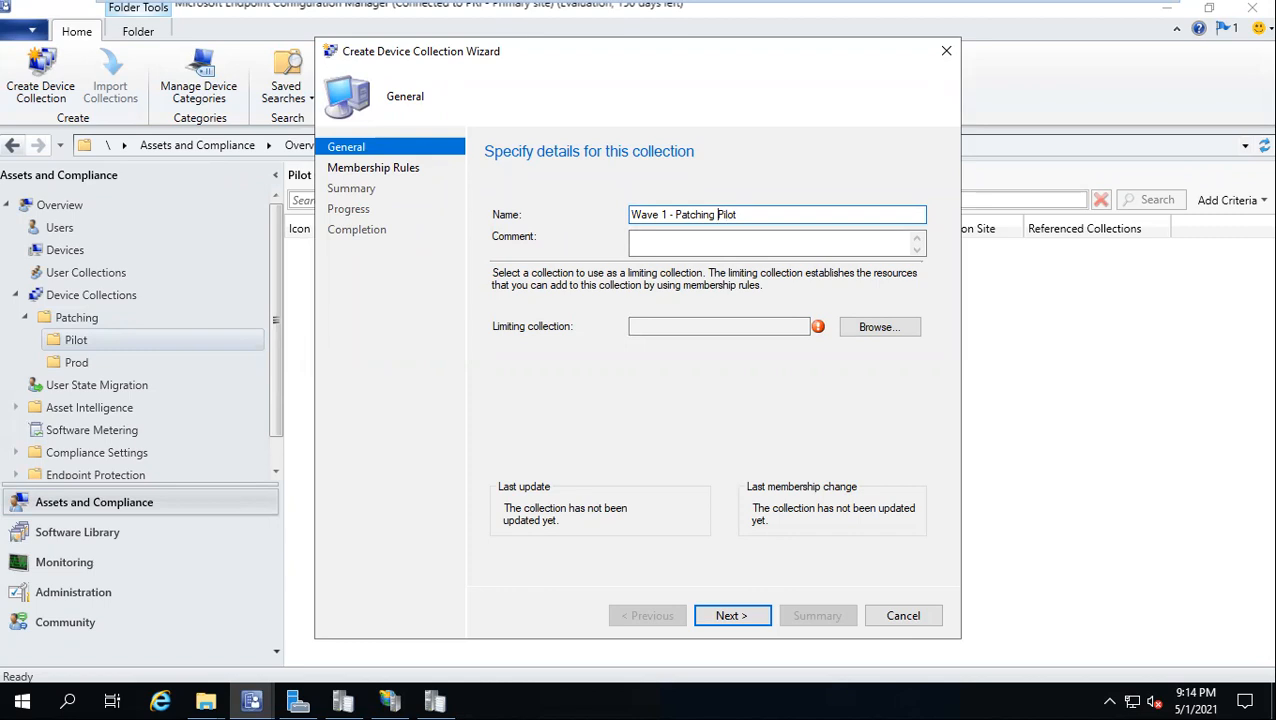
{"action": "key", "text": "BackSpace"}
{"action": "key", "text": "BackSpace"}
{"action": "key", "text": "BackSpace"}
{"action": "key", "text": "BackSpace"}
{"action": "key", "text": "BackSpace"}
{"action": "key", "text": "BackSpace"}
{"action": "key", "text": "BackSpace"}
{"action": "key", "text": "BackSpace"}
{"action": "key", "text": "BackSpace"}
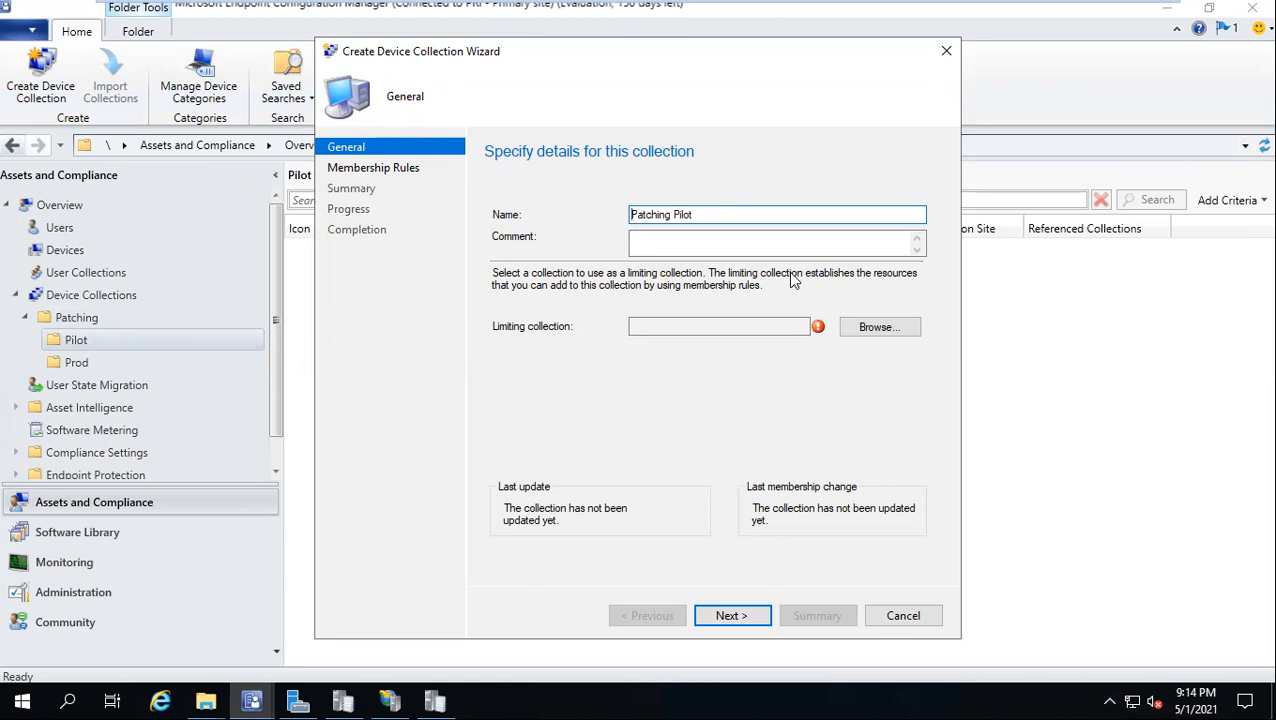
Limit the Patching Pilot collection to All Systems and finish creating it without membership rules
{"action": "left_click", "coordinate": [877, 328]}
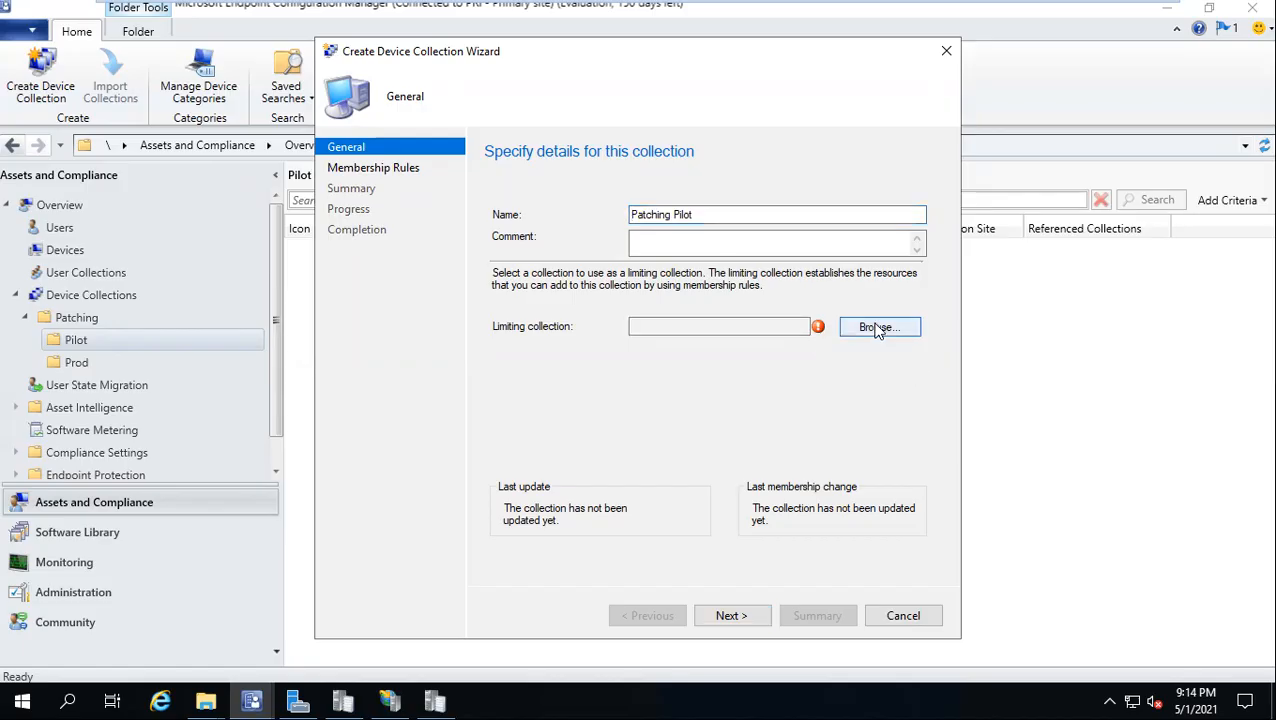
{"action": "left_click", "coordinate": [608, 256]}
{"action": "left_click", "coordinate": [837, 535]}
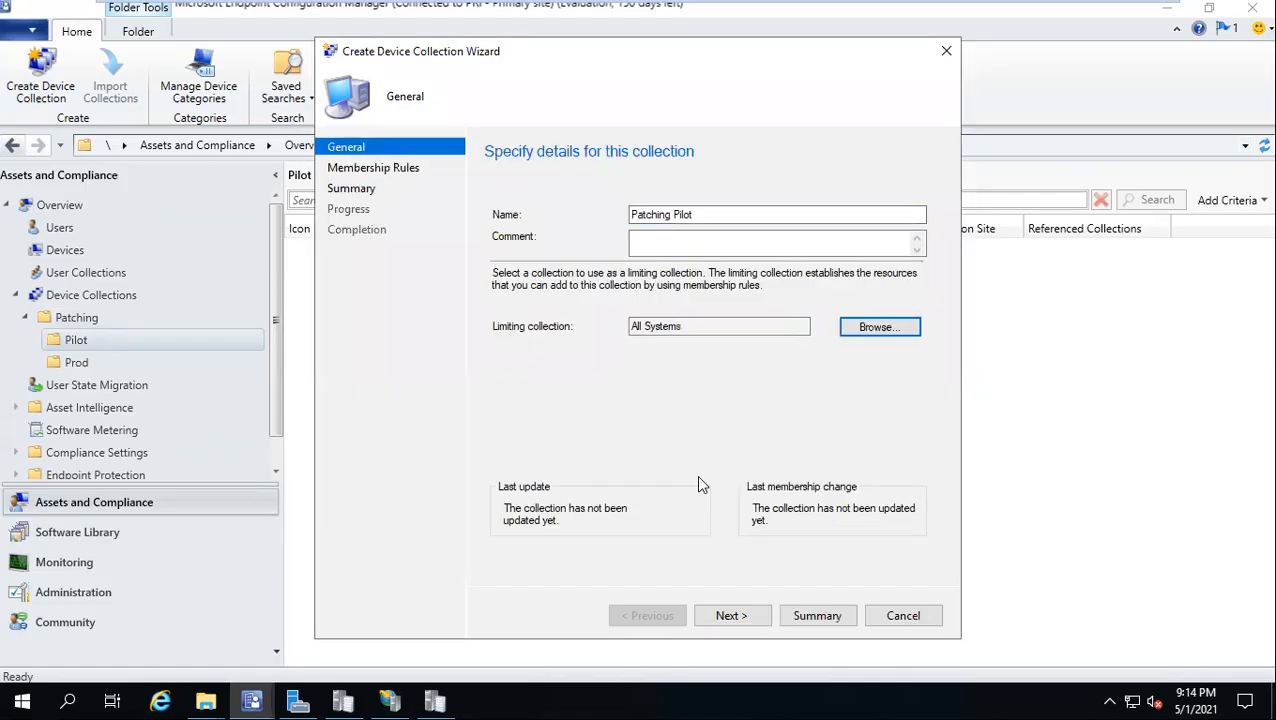
{"action": "left_click", "coordinate": [760, 620]}
{"action": "left_click", "coordinate": [761, 620]}
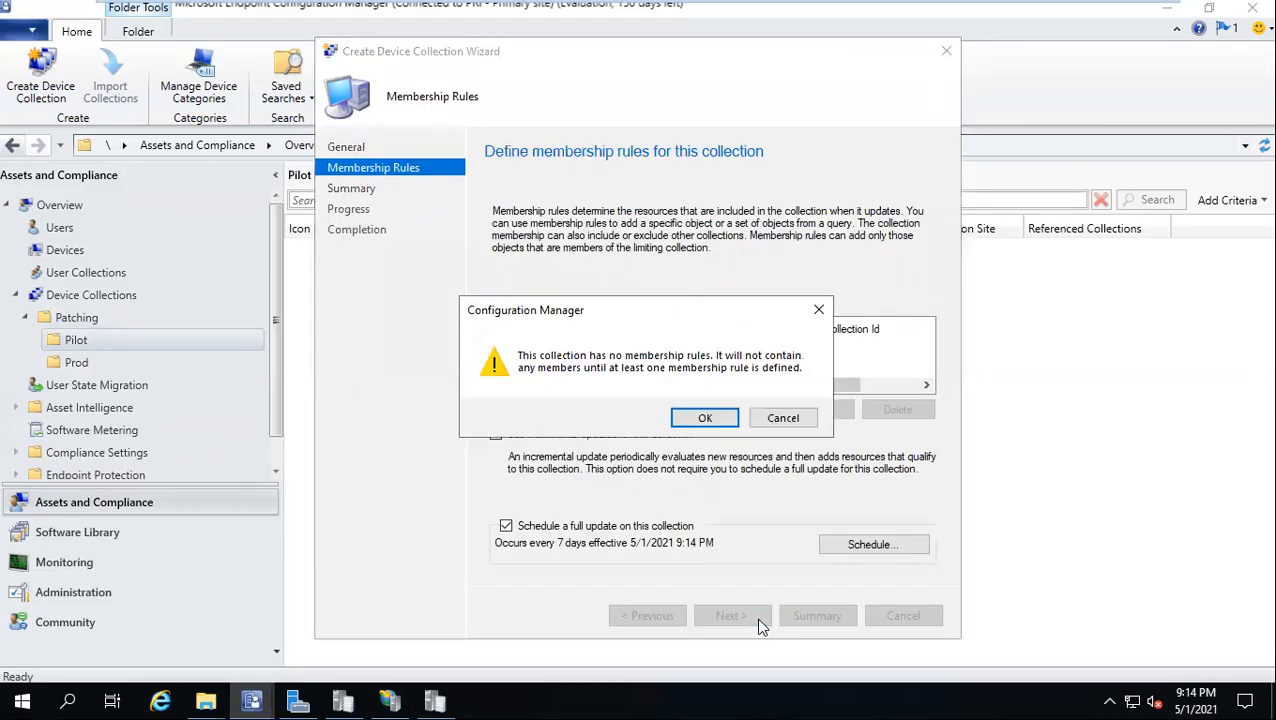
{"action": "left_click", "coordinate": [710, 419]}
{"action": "left_click", "coordinate": [729, 616]}
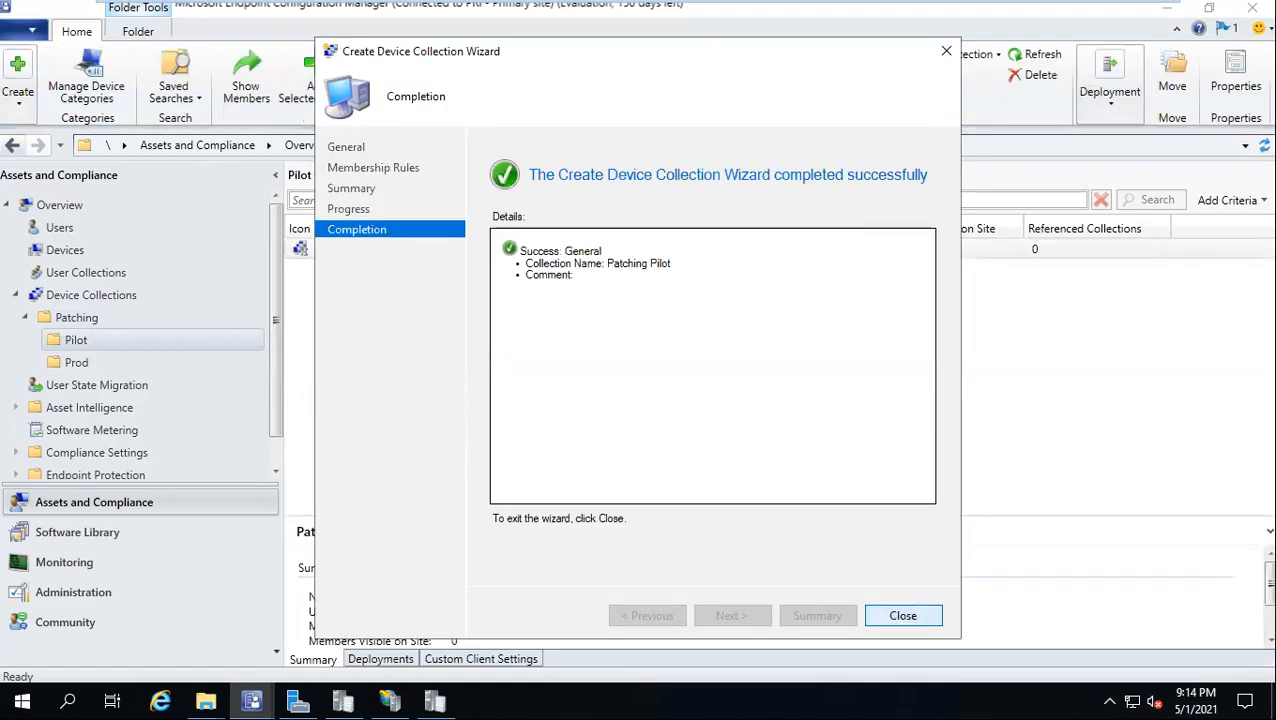
{"action": "left_click", "coordinate": [903, 615]}
{"action": "left_click", "coordinate": [391, 254]}
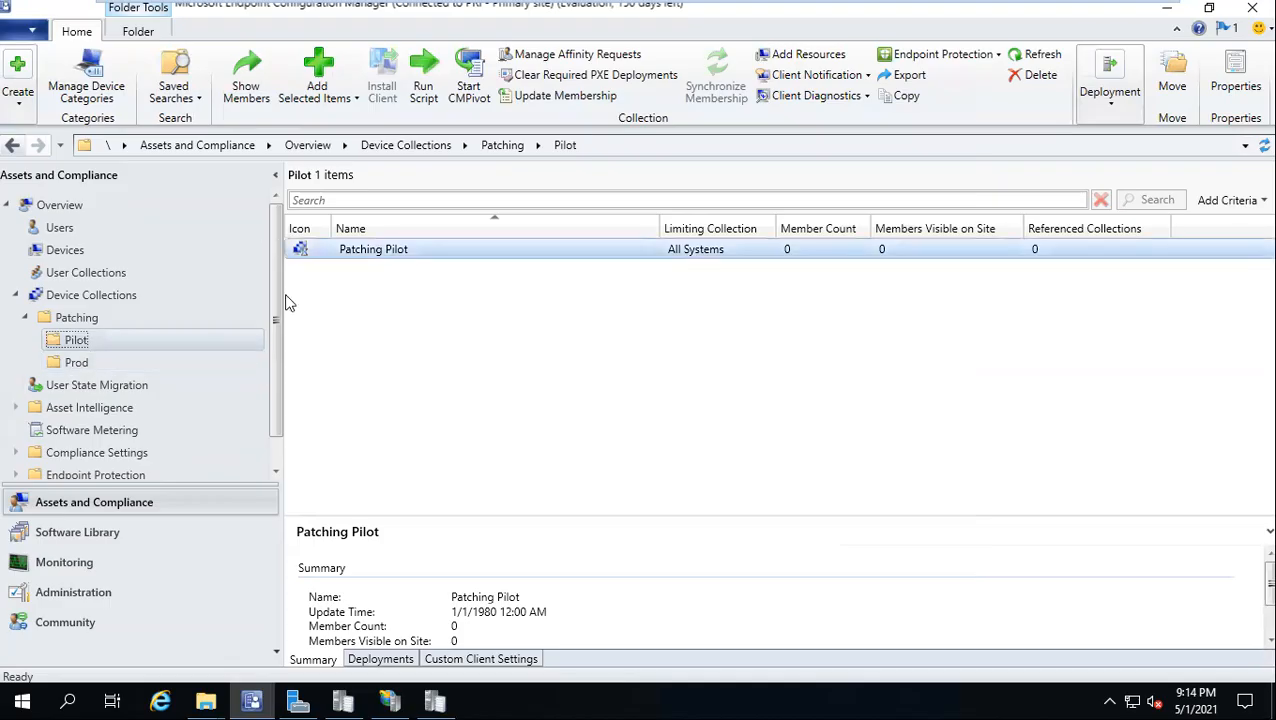
Start another device collection in the Pilot folder, named "Pre Prod - Patching" with the comment "100 machines"
{"action": "right_click", "coordinate": [81, 347]}
{"action": "left_click", "coordinate": [145, 363]}
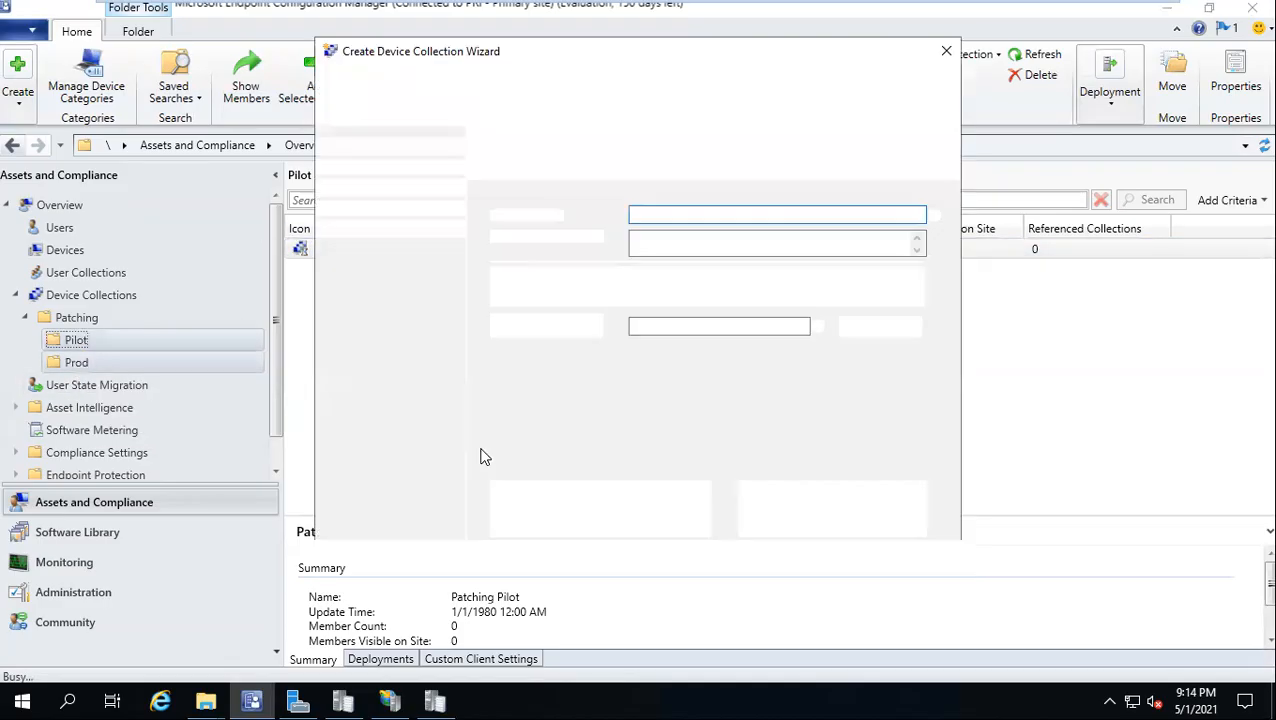
{"action": "type", "text": "Pre Prod - Patc"}
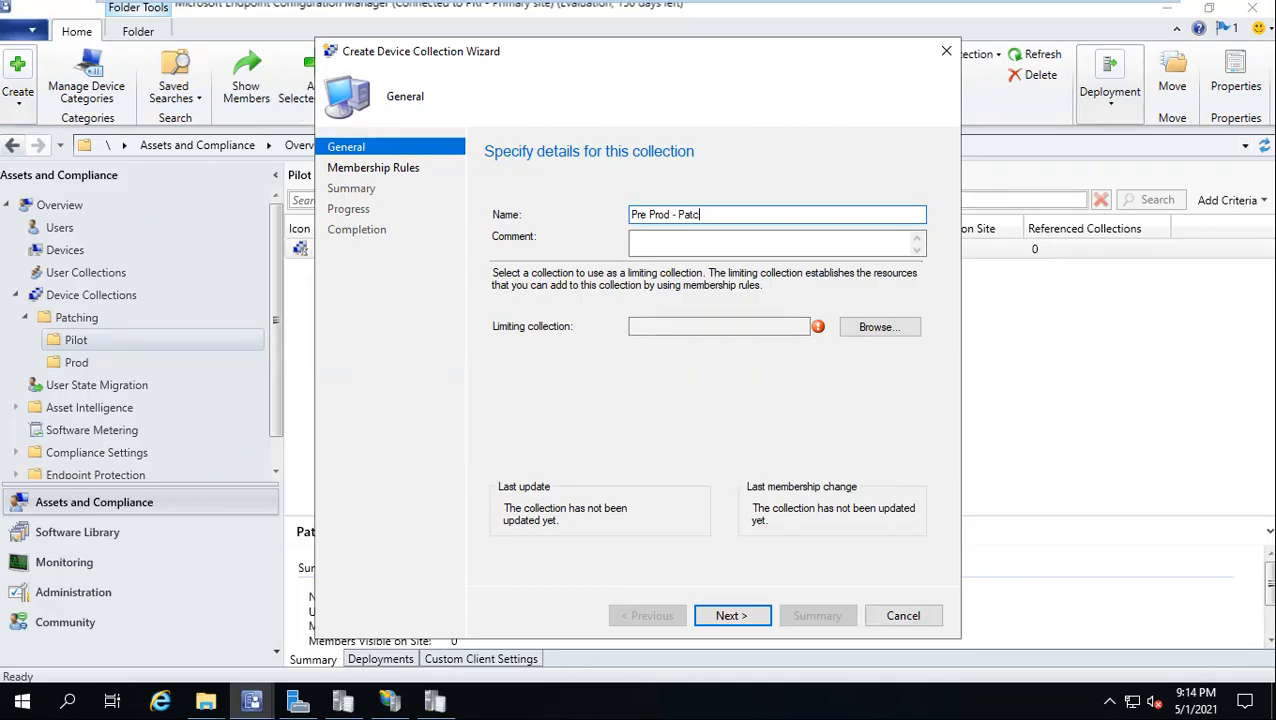
{"action": "type", "text": "ng"}
{"action": "key", "text": "Tab"}
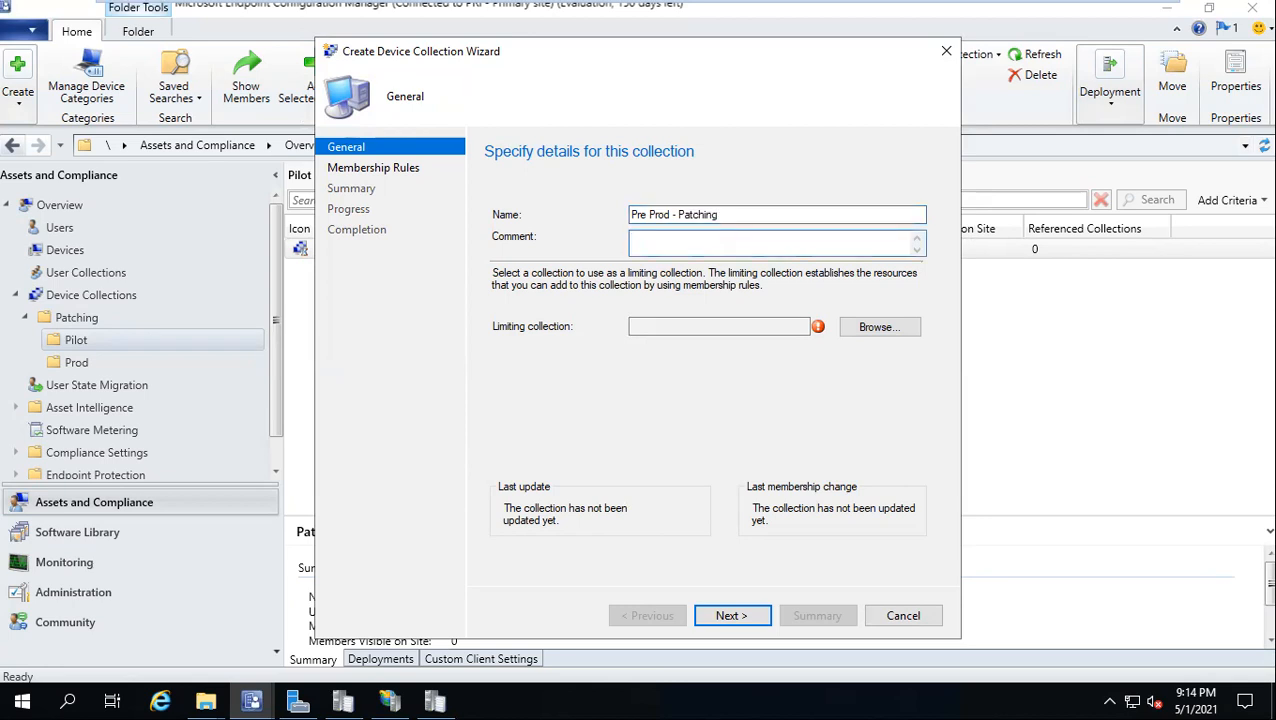
{"action": "type", "text": "100 machines"}
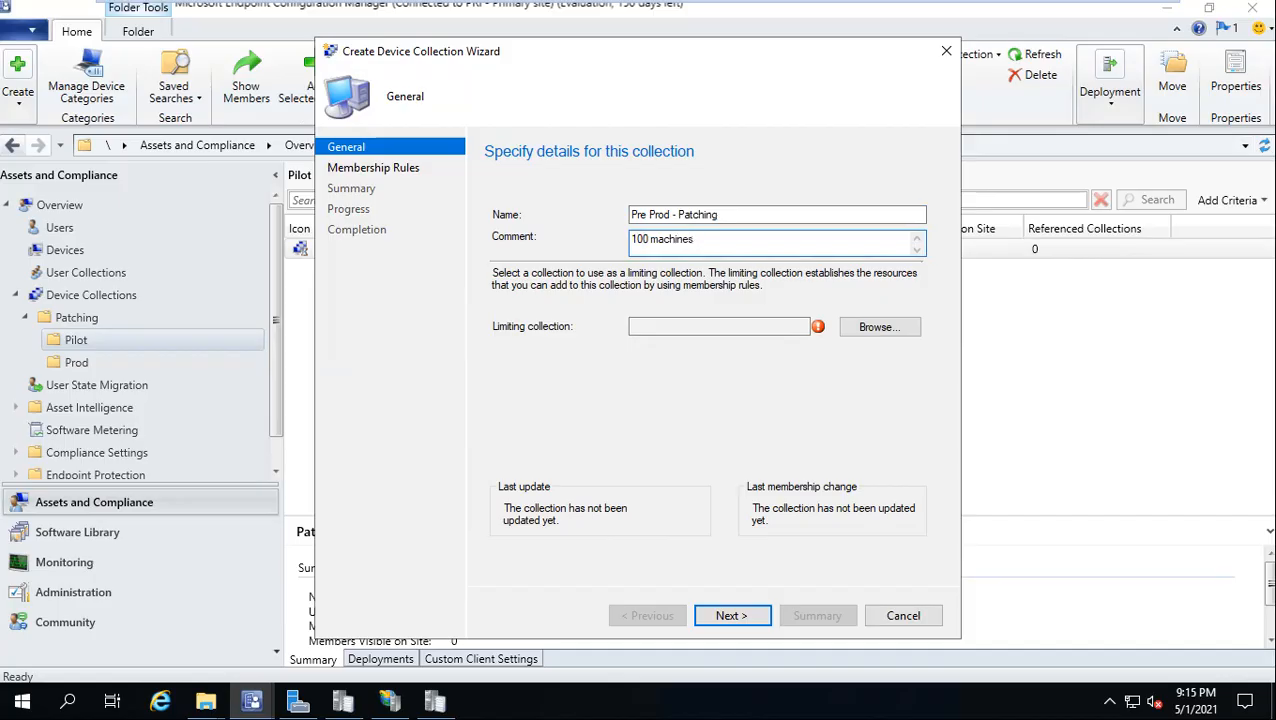
Limit the Pre Prod - Patching collection to All Systems and finish creating it without membership rules
{"action": "left_click", "coordinate": [877, 328]}
{"action": "left_click", "coordinate": [588, 258]}
{"action": "left_click", "coordinate": [840, 540]}
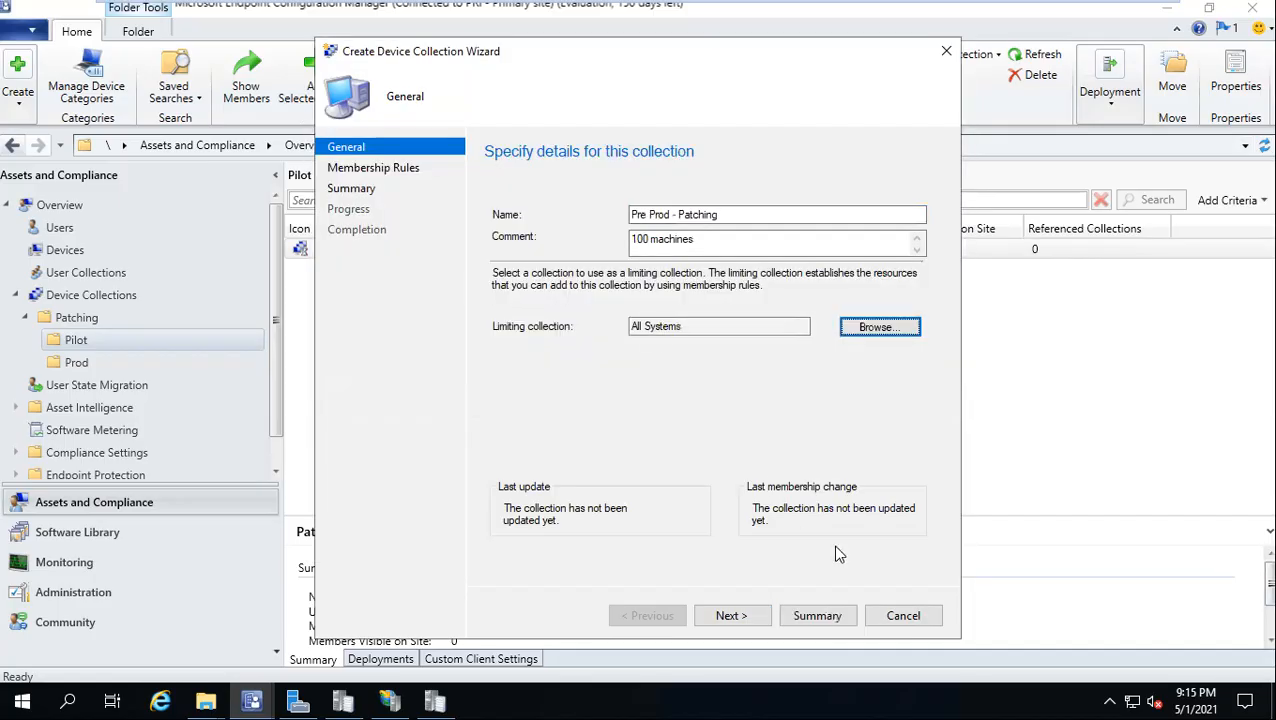
{"action": "left_click", "coordinate": [733, 616]}
{"action": "left_click", "coordinate": [733, 616]}
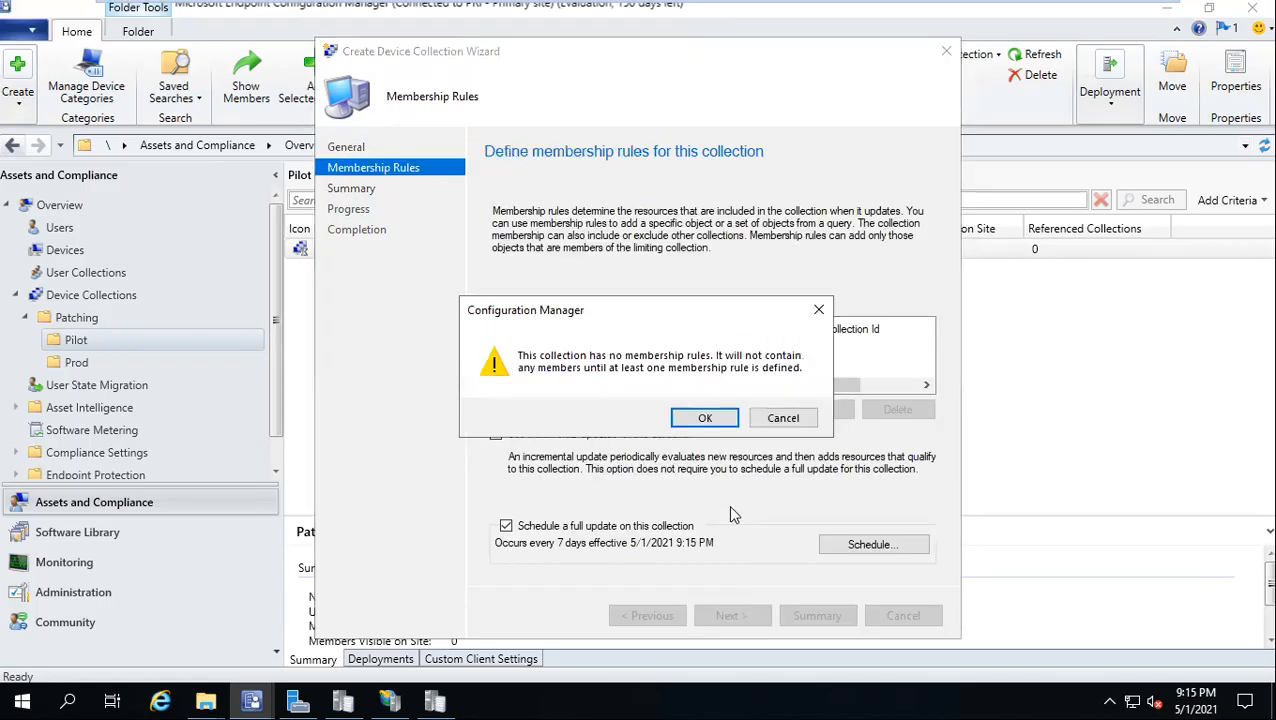
{"action": "left_click", "coordinate": [705, 418]}
{"action": "left_click", "coordinate": [737, 624]}
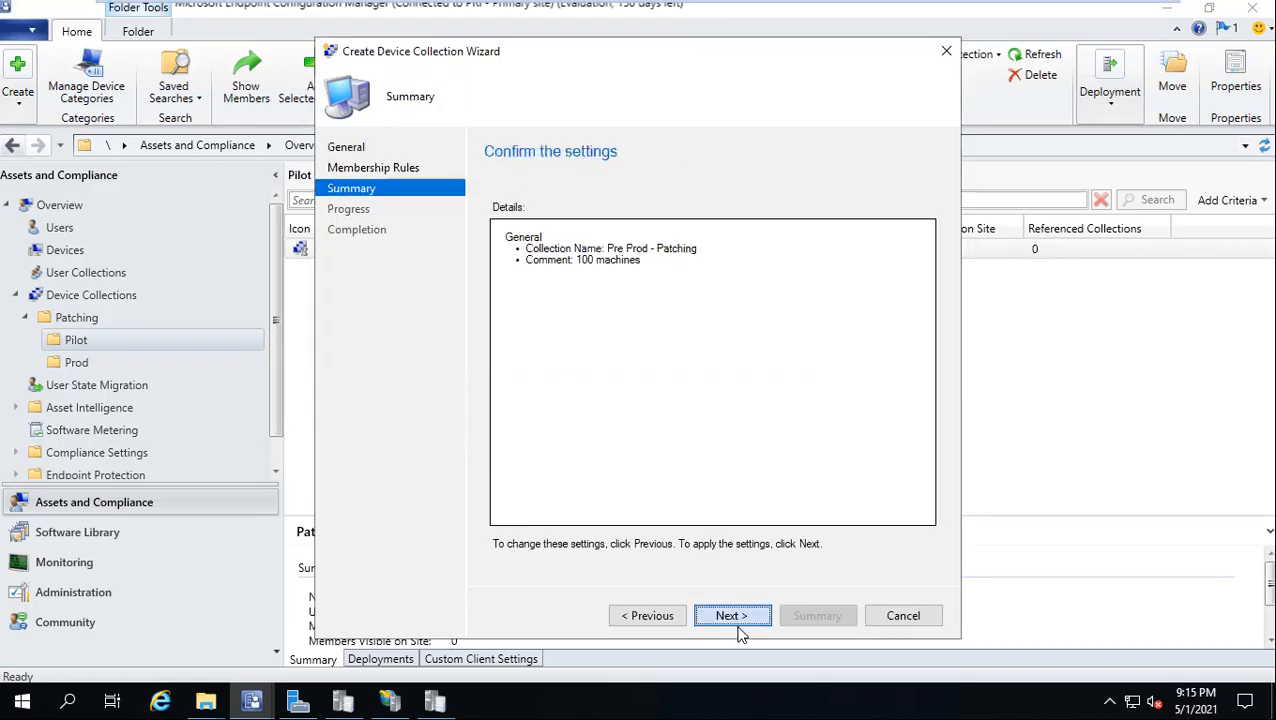
{"action": "left_click", "coordinate": [903, 615]}
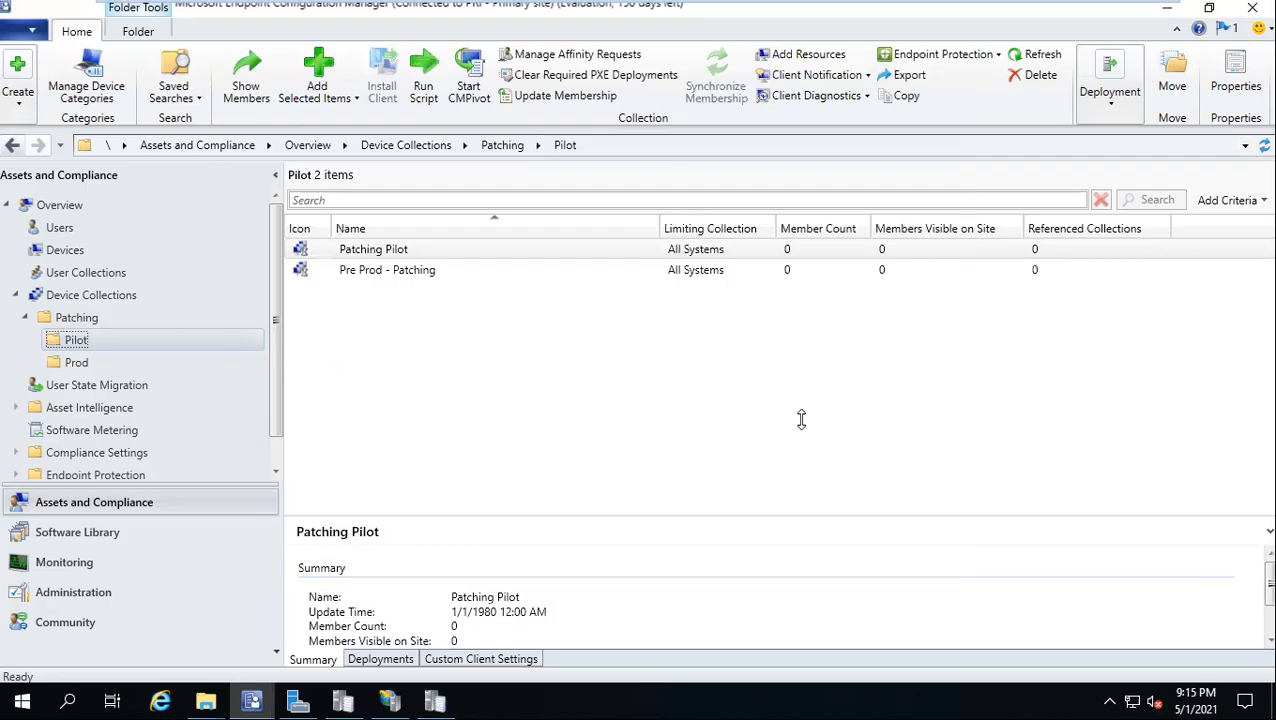
Add the Collection Variables column to the Pilot folder's collection list
{"action": "right_click", "coordinate": [1040, 231]}
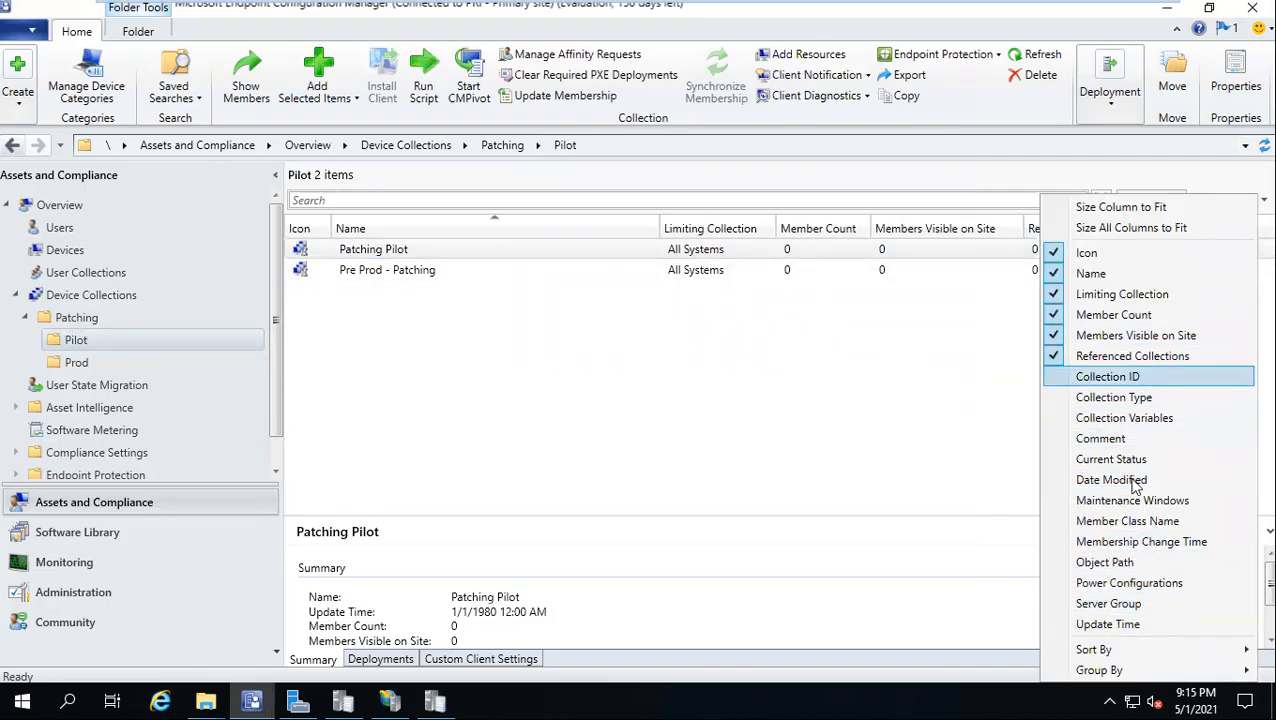
{"action": "left_click", "coordinate": [1108, 420]}
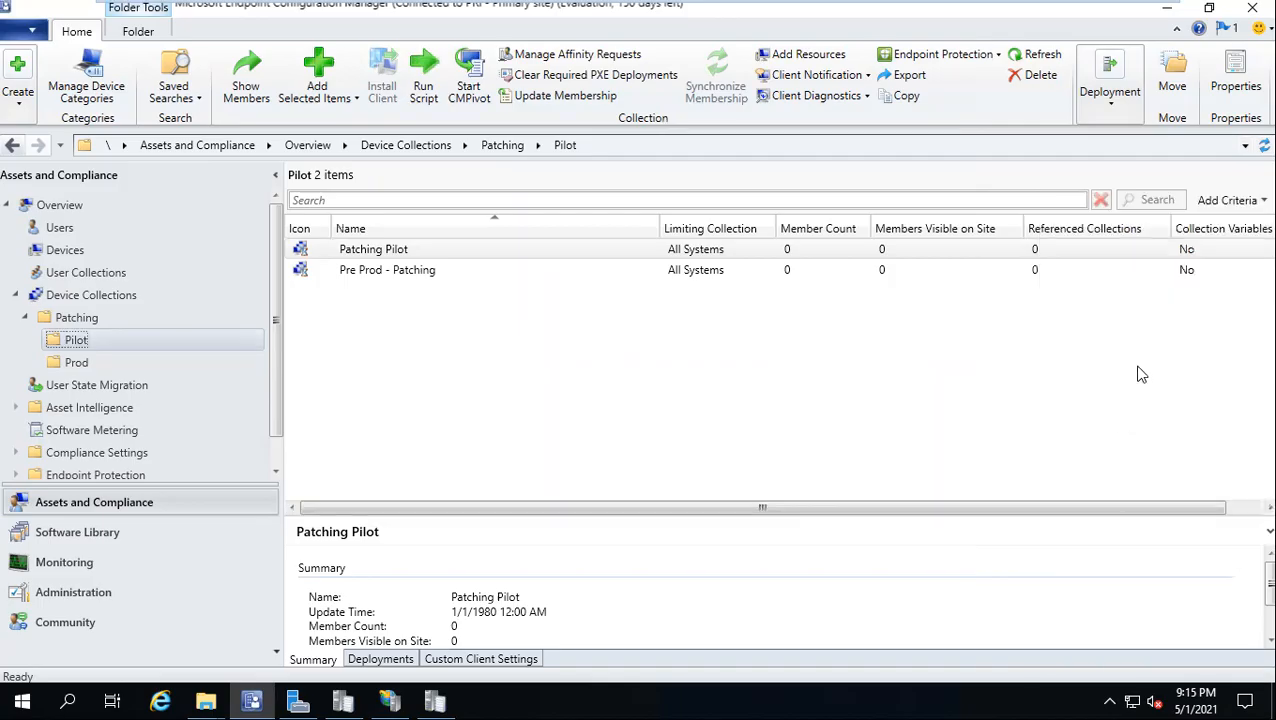
{"action": "left_click_drag", "start_coordinate": [1040, 507], "coordinate": [1248, 509]}
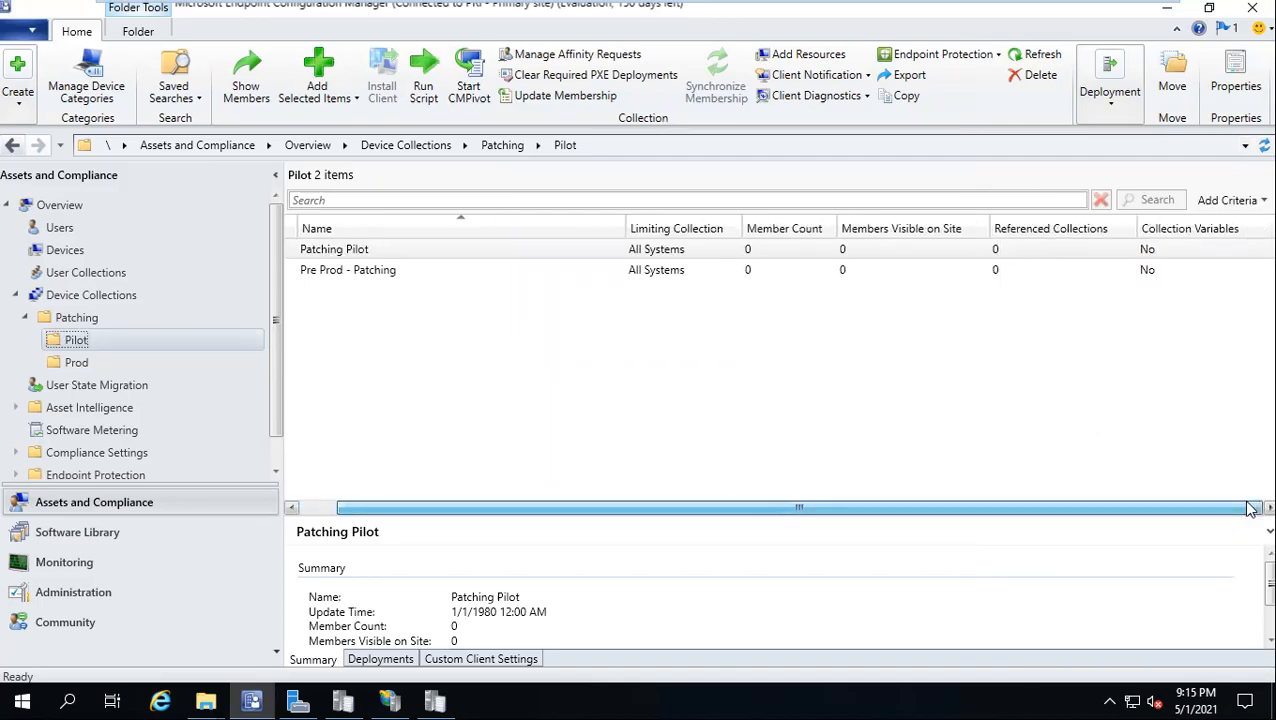
{"action": "left_click_drag", "start_coordinate": [920, 510], "coordinate": [683, 460]}
Add the Comment column to the Pilot folder's collection list
{"action": "right_click", "coordinate": [604, 226]}
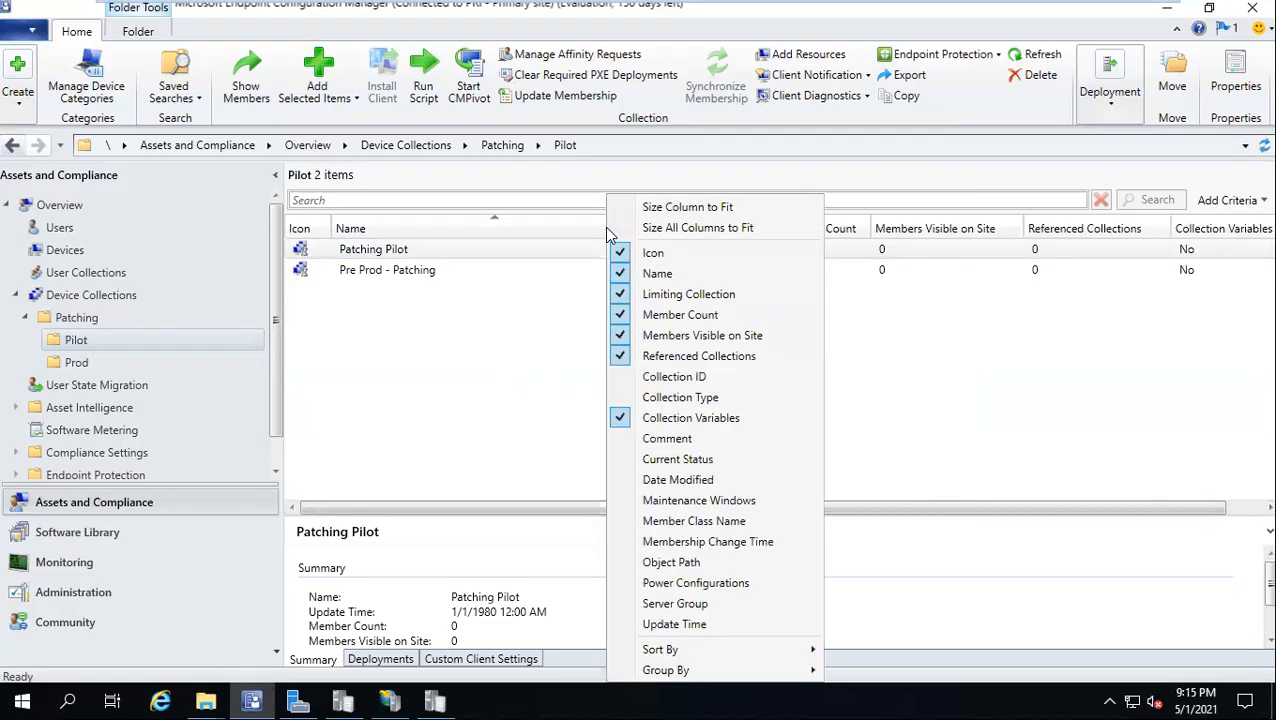
{"action": "left_click", "coordinate": [717, 448]}
{"action": "left_click_drag", "start_coordinate": [849, 510], "coordinate": [1235, 508]}
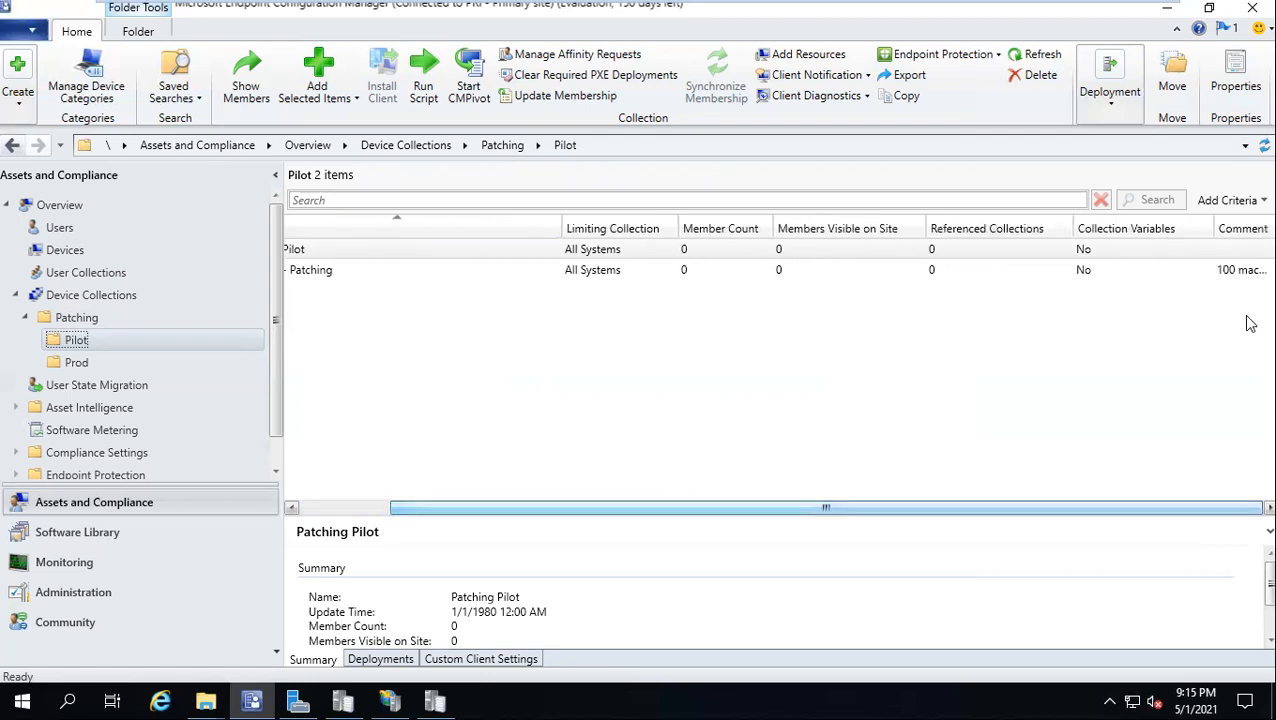
Move the Comment column directly after Name, narrow the Name column and widen Comment to fit its text
{"action": "left_click_drag", "start_coordinate": [1240, 228], "coordinate": [453, 240]}
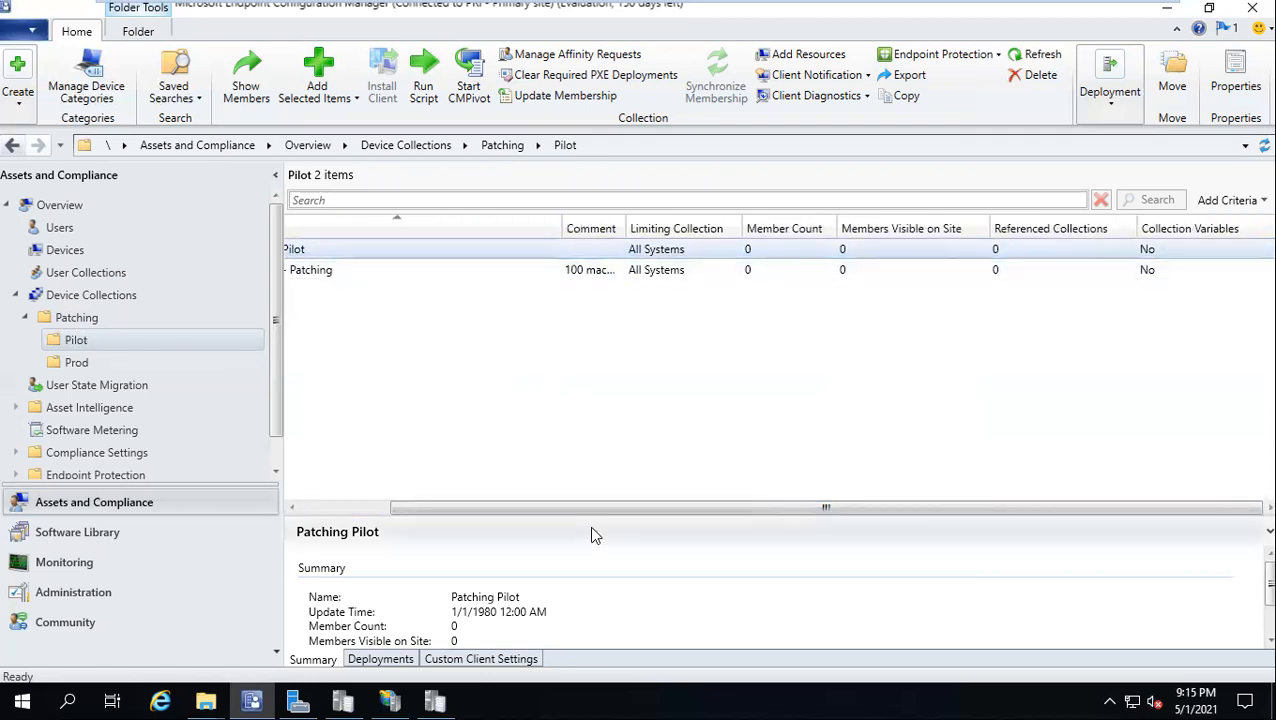
{"action": "left_click_drag", "start_coordinate": [565, 506], "coordinate": [344, 489]}
{"action": "left_click_drag", "start_coordinate": [692, 232], "coordinate": [527, 229]}
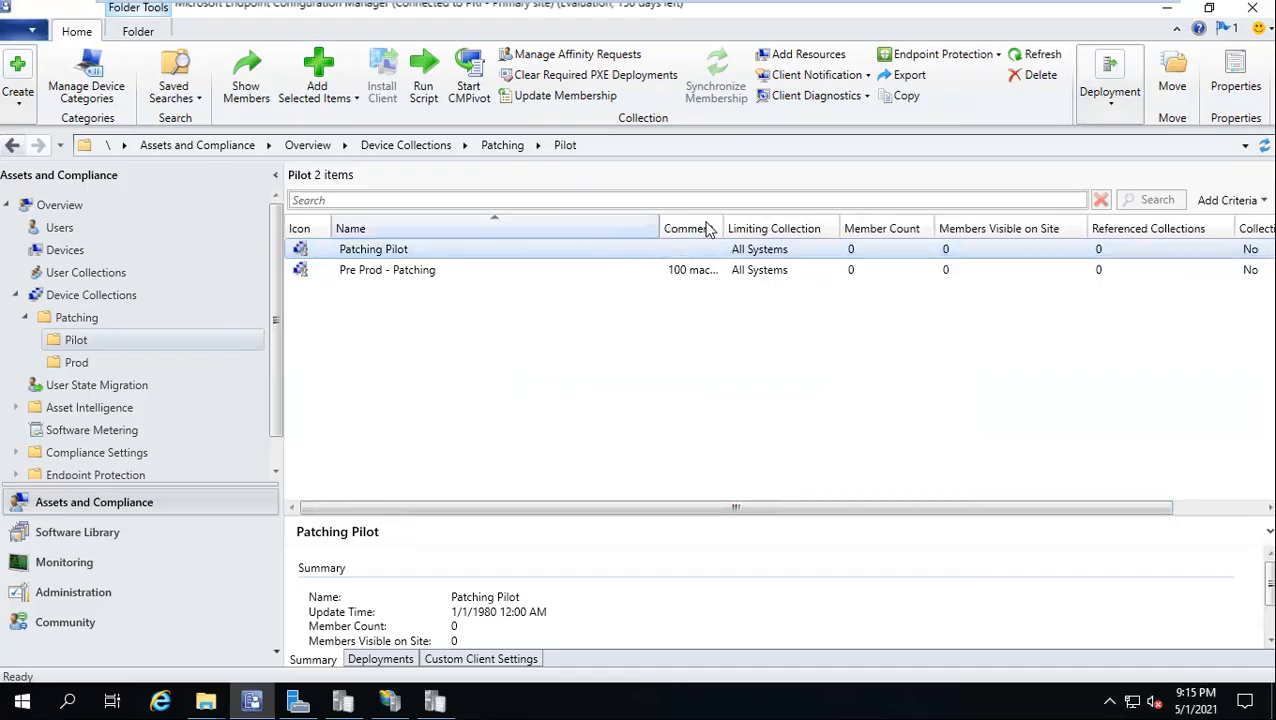
{"action": "left_click_drag", "start_coordinate": [683, 227], "coordinate": [503, 230]}
{"action": "left_click_drag", "start_coordinate": [653, 224], "coordinate": [743, 222]}
Set the comment of the Patching Pilot collection to "30 machines" in its properties
{"action": "right_click", "coordinate": [390, 255]}
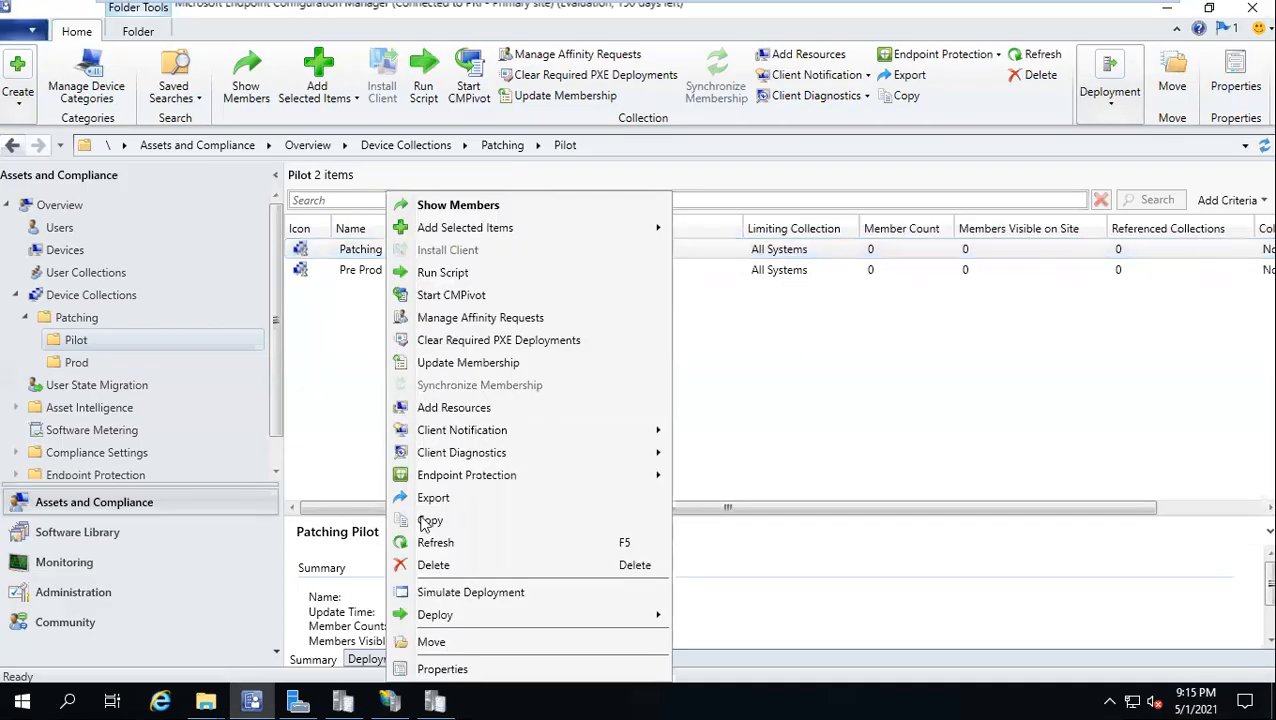
{"action": "left_click", "coordinate": [430, 669]}
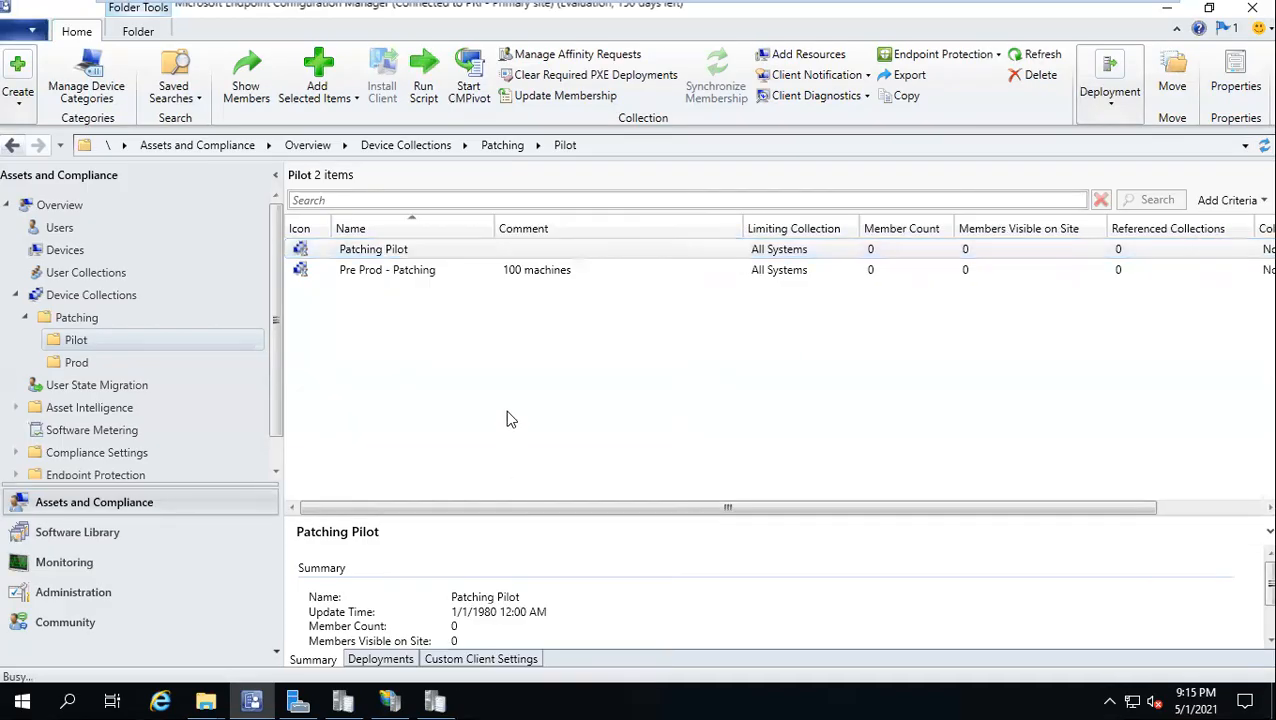
{"action": "left_click", "coordinate": [585, 222]}
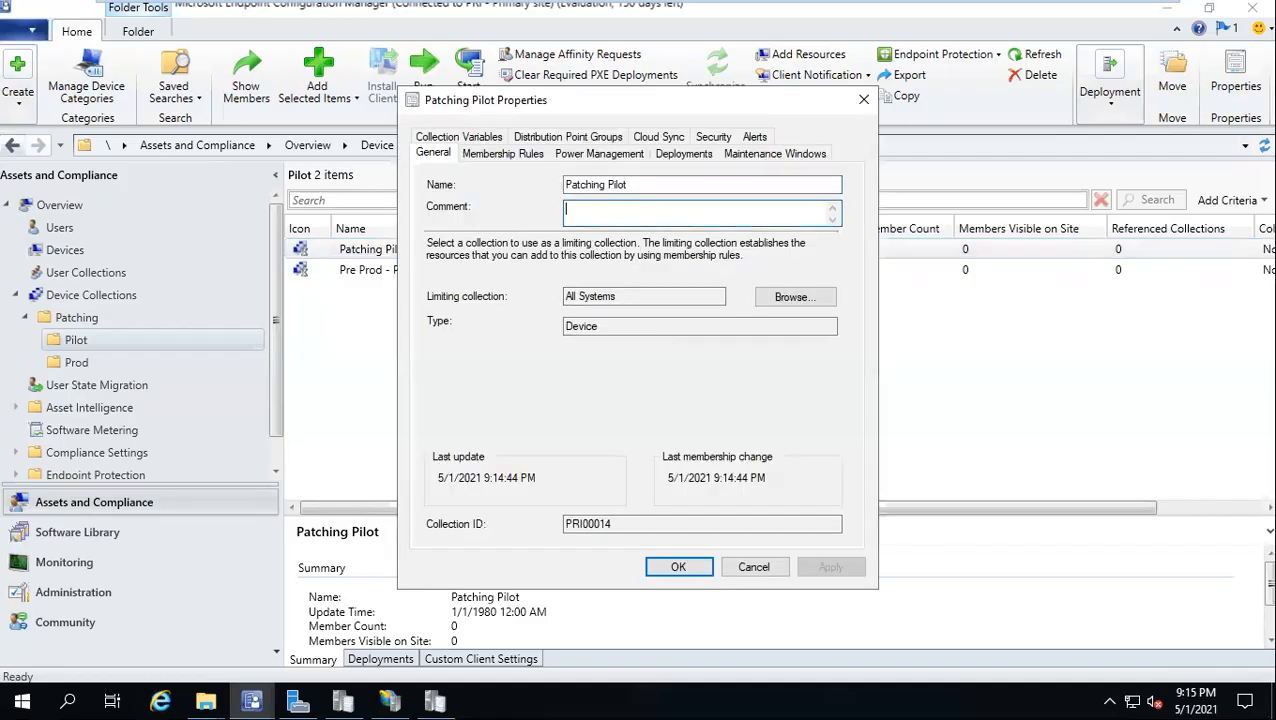
{"action": "type", "text": "30 machines"}
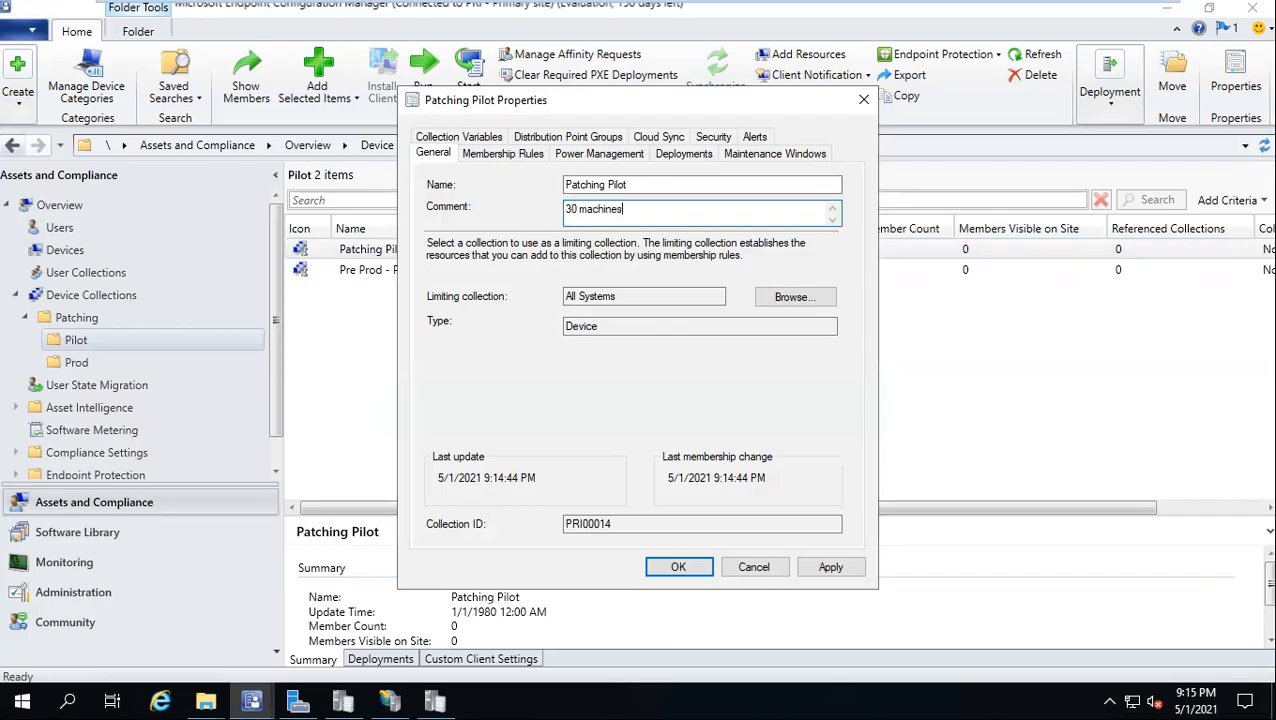
{"action": "left_click", "coordinate": [678, 567]}
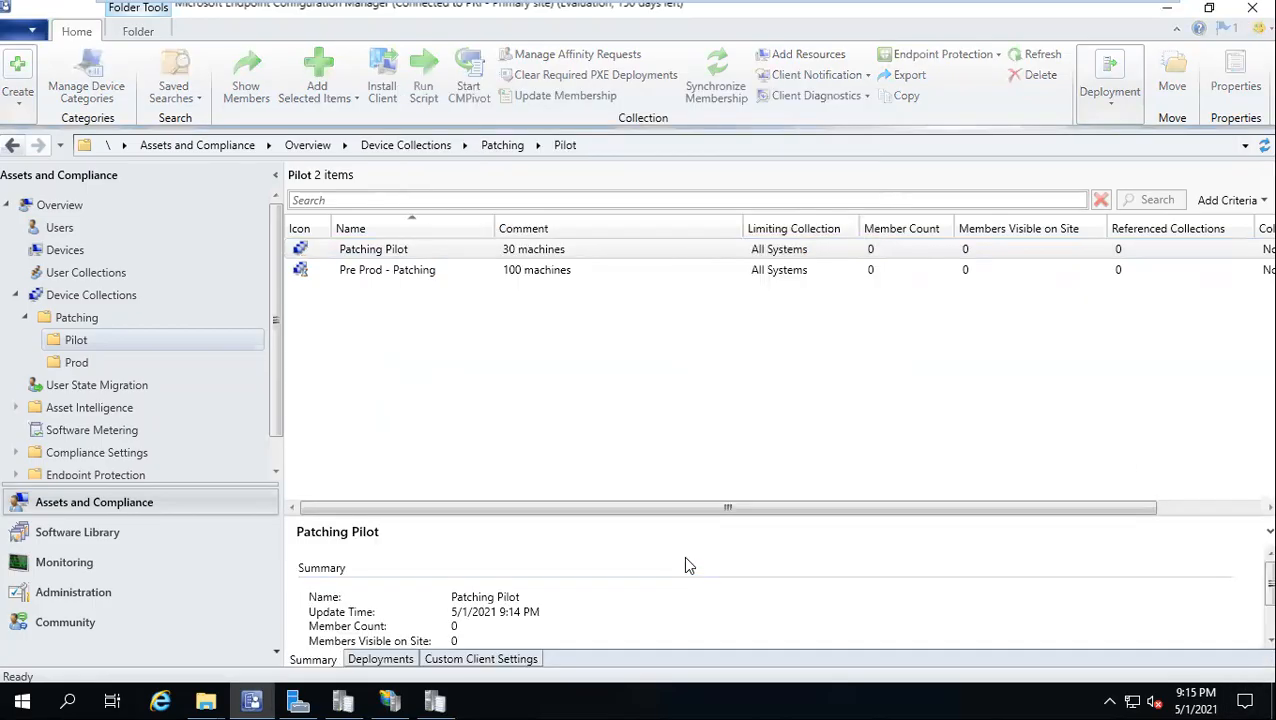
Start a new device collection in the Prod folder, named "Wave 1 - Patching" with the comment "2000 machines"
{"action": "left_click", "coordinate": [72, 366]}
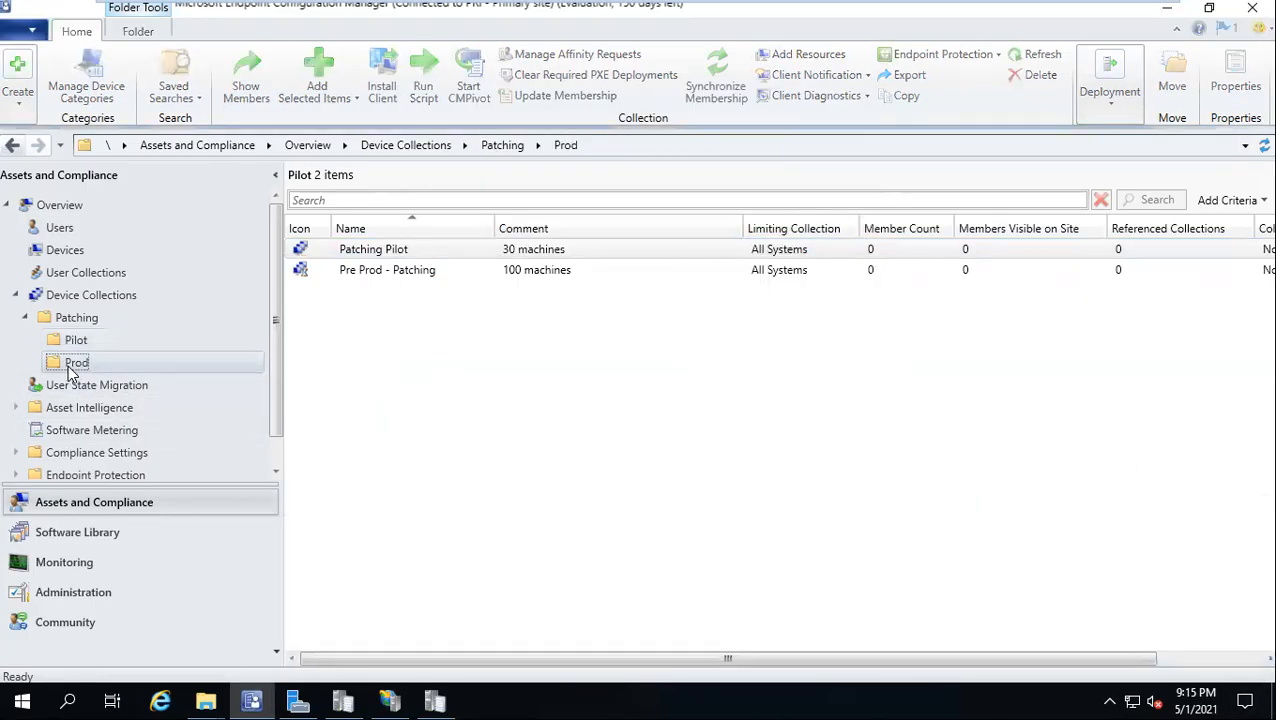
{"action": "right_click", "coordinate": [72, 373]}
{"action": "left_click", "coordinate": [160, 381]}
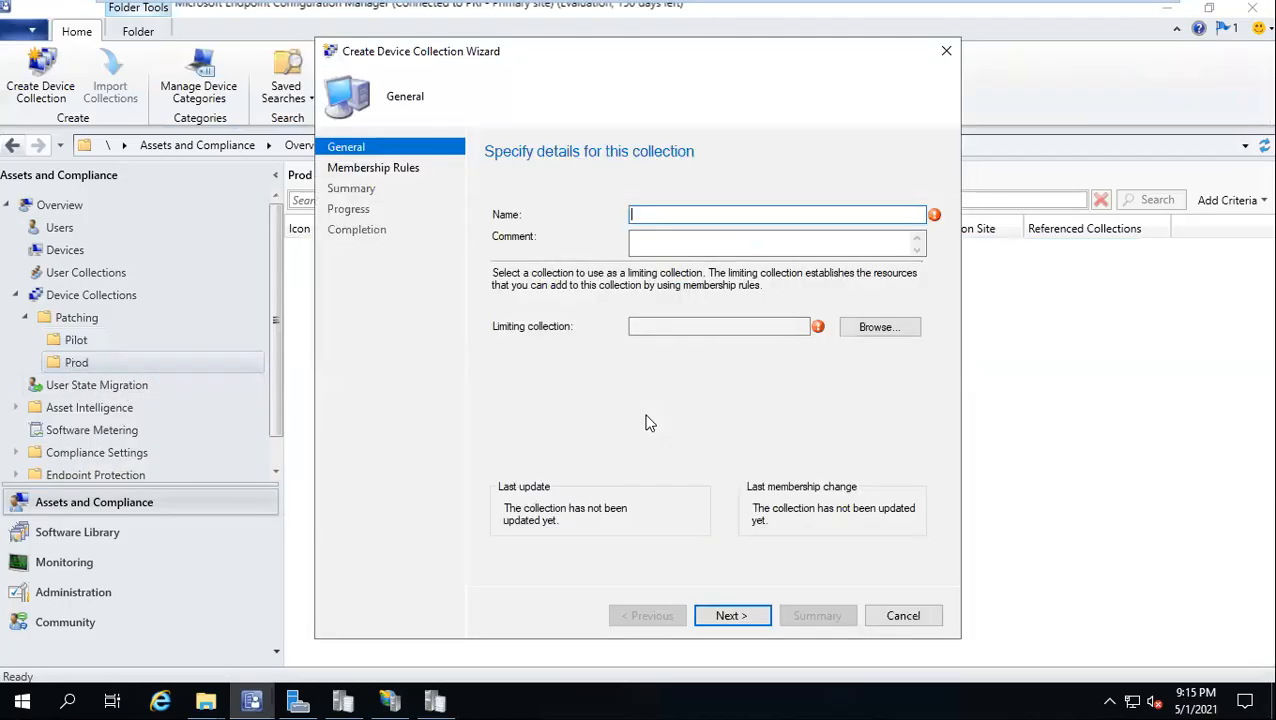
{"action": "type", "text": "Wave 1 - Patching"}
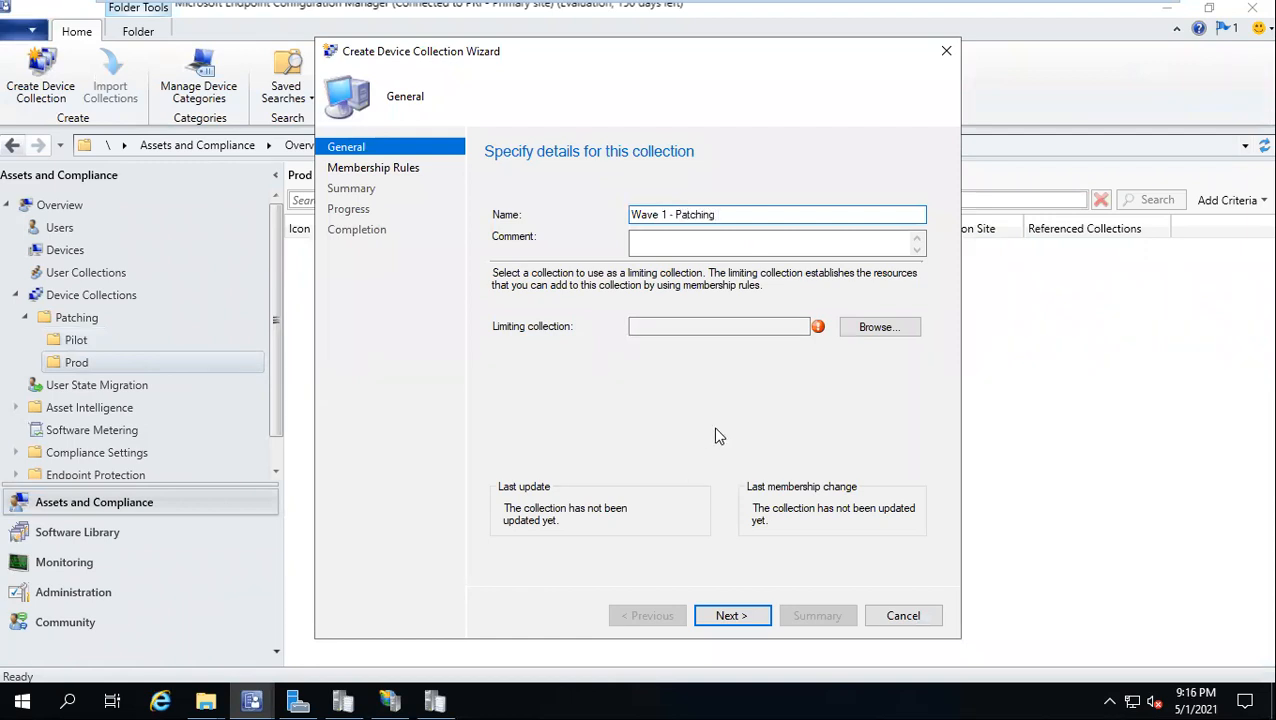
{"action": "key", "text": "Tab"}
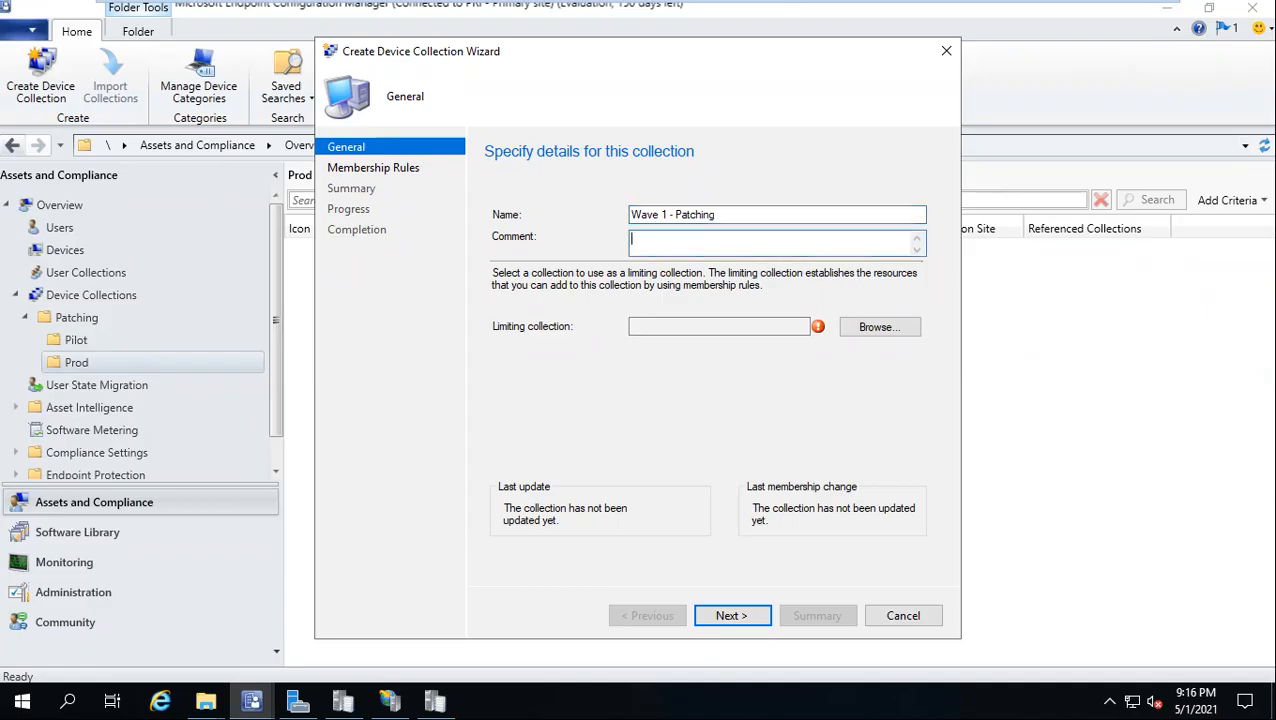
{"action": "type", "text": "2000 machines"}
Limit the Wave 1 - Patching collection to All Systems and complete its creation without membership rules
{"action": "left_click", "coordinate": [879, 327]}
{"action": "left_click", "coordinate": [598, 256]}
{"action": "left_click", "coordinate": [843, 537]}
{"action": "left_click", "coordinate": [747, 611]}
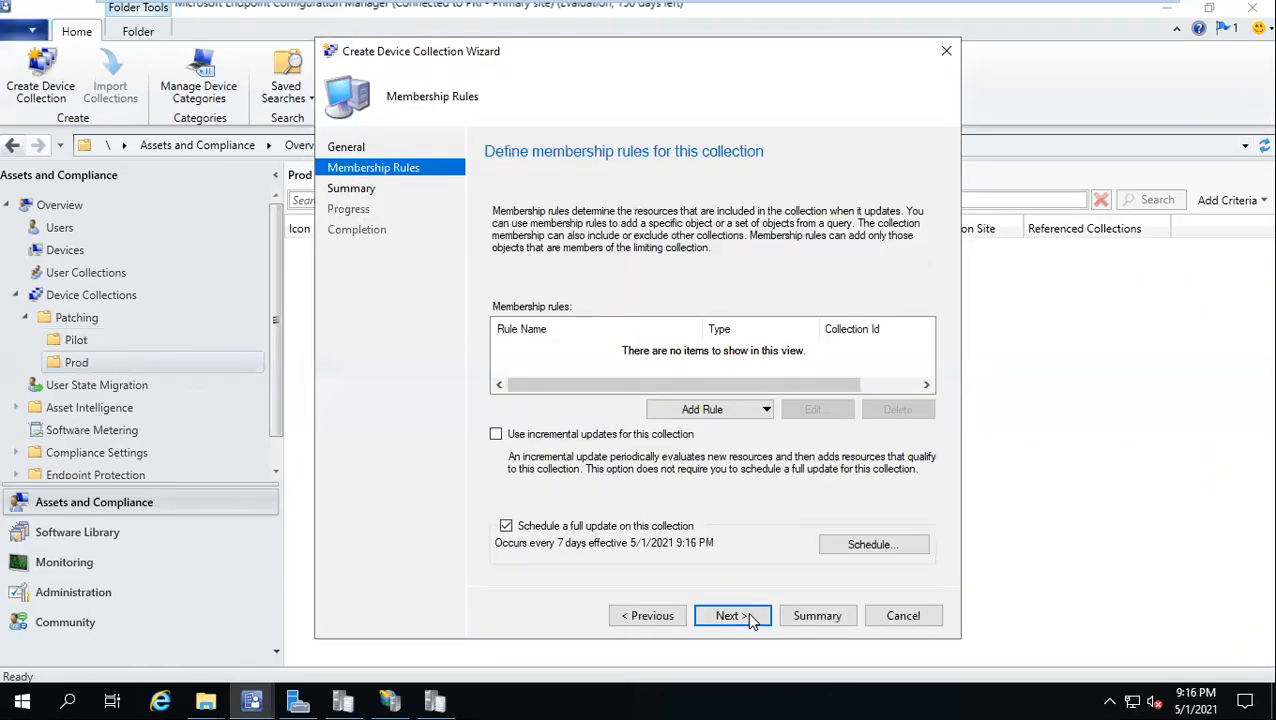
{"action": "left_click", "coordinate": [747, 611]}
{"action": "left_click", "coordinate": [728, 420]}
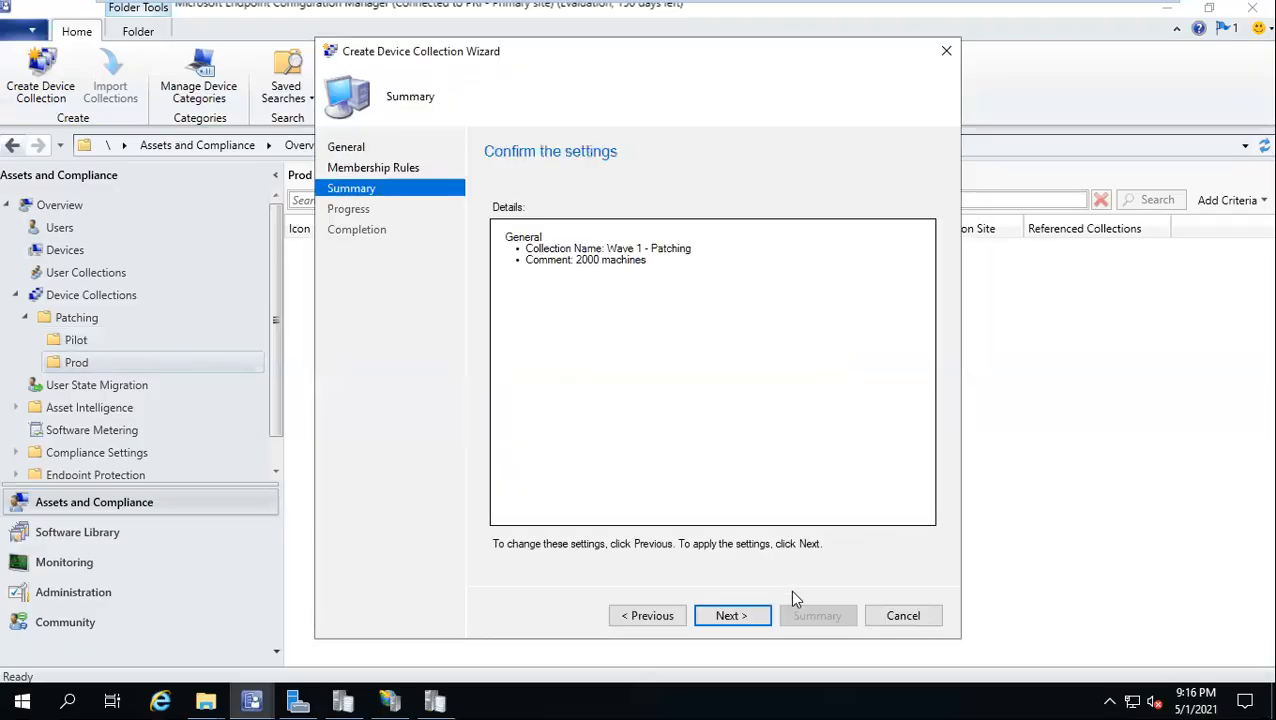
{"action": "left_click", "coordinate": [745, 615]}
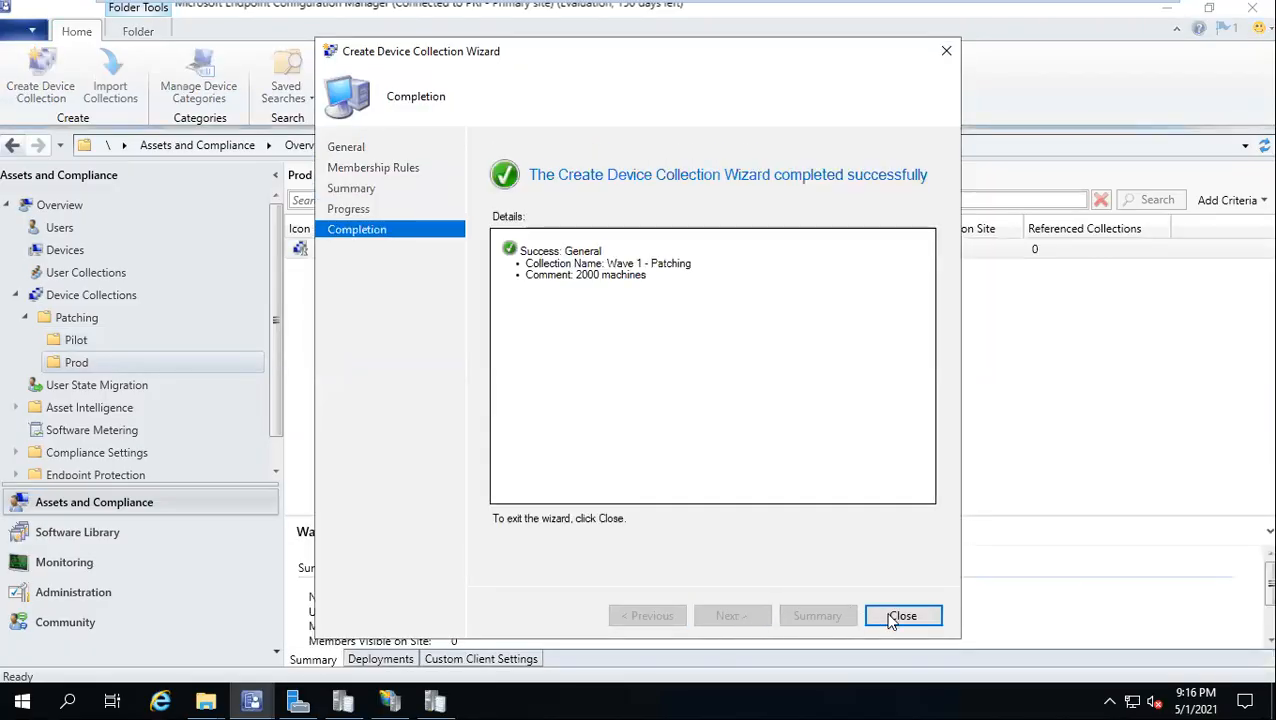
{"action": "left_click", "coordinate": [900, 616]}
Start a new device collection in the Prod folder named "Wave 2 - Patching", limited to All Systems
{"action": "right_click", "coordinate": [86, 365]}
{"action": "left_click", "coordinate": [139, 382]}
{"action": "type", "text": "Wave 2 -"}
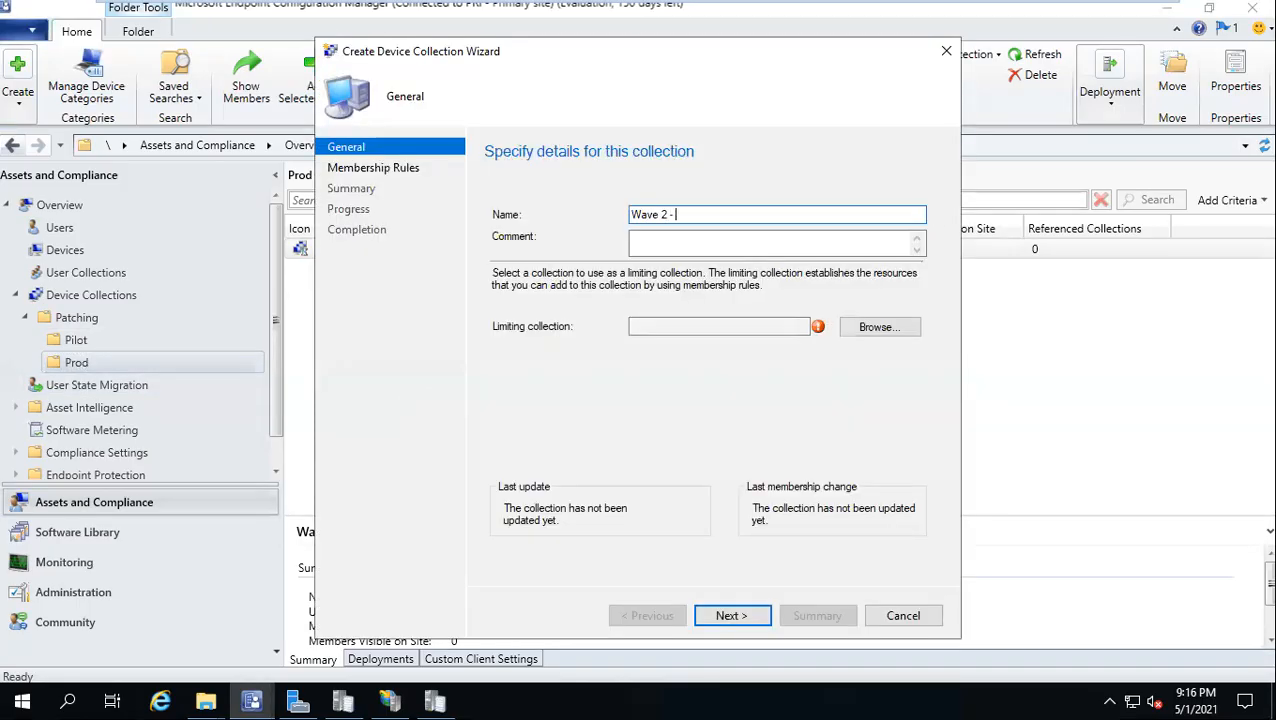
{"action": "key", "text": "BackSpace"}
{"action": "key", "text": "BackSpace"}
{"action": "type", "text": "ching"}
{"action": "left_click", "coordinate": [890, 339]}
{"action": "double_click", "coordinate": [617, 257]}
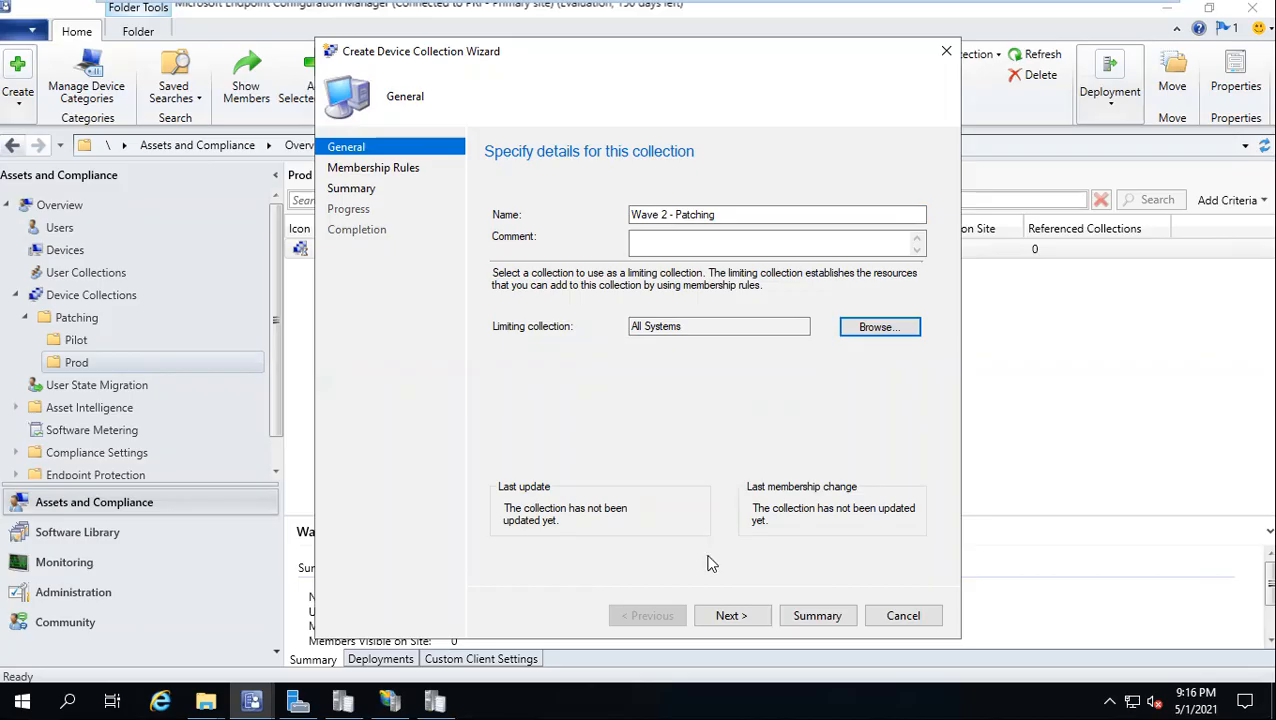
Complete the creation of the Wave 2 - Patching collection without membership rules, keeping the default update schedule
{"action": "left_click", "coordinate": [733, 617]}
{"action": "left_click", "coordinate": [733, 617]}
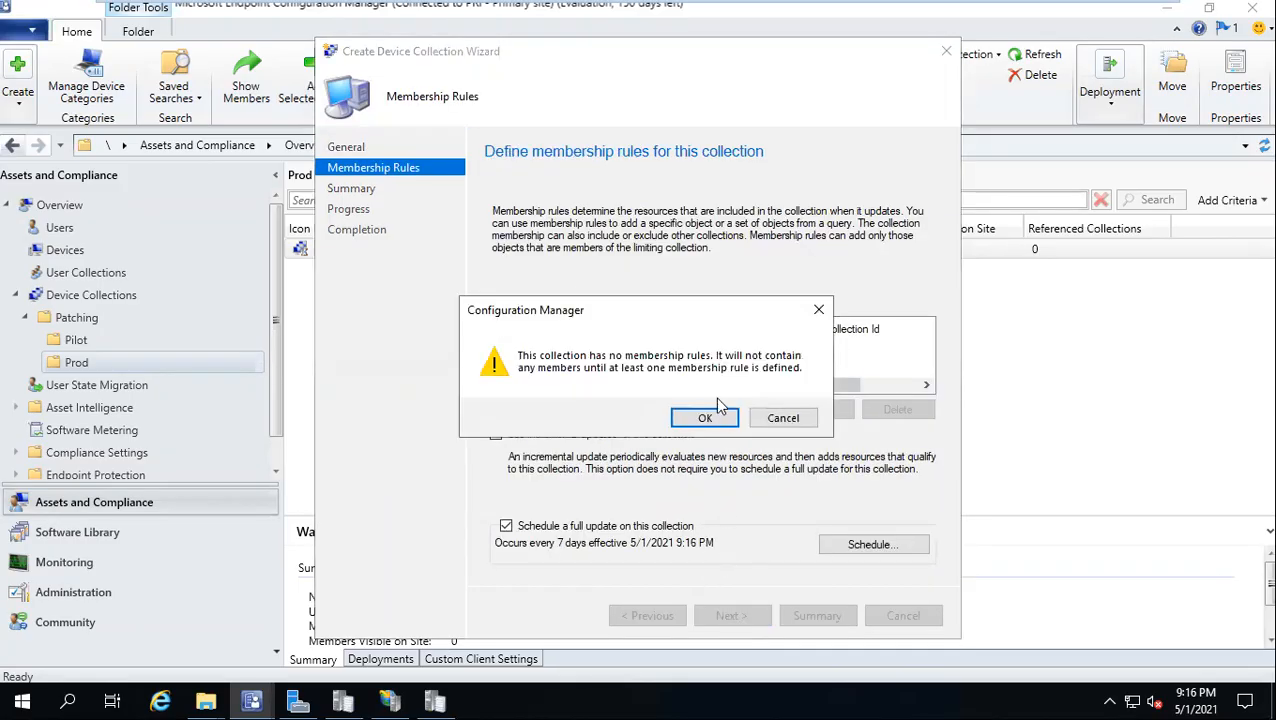
{"action": "left_click", "coordinate": [712, 417]}
{"action": "left_click", "coordinate": [757, 614]}
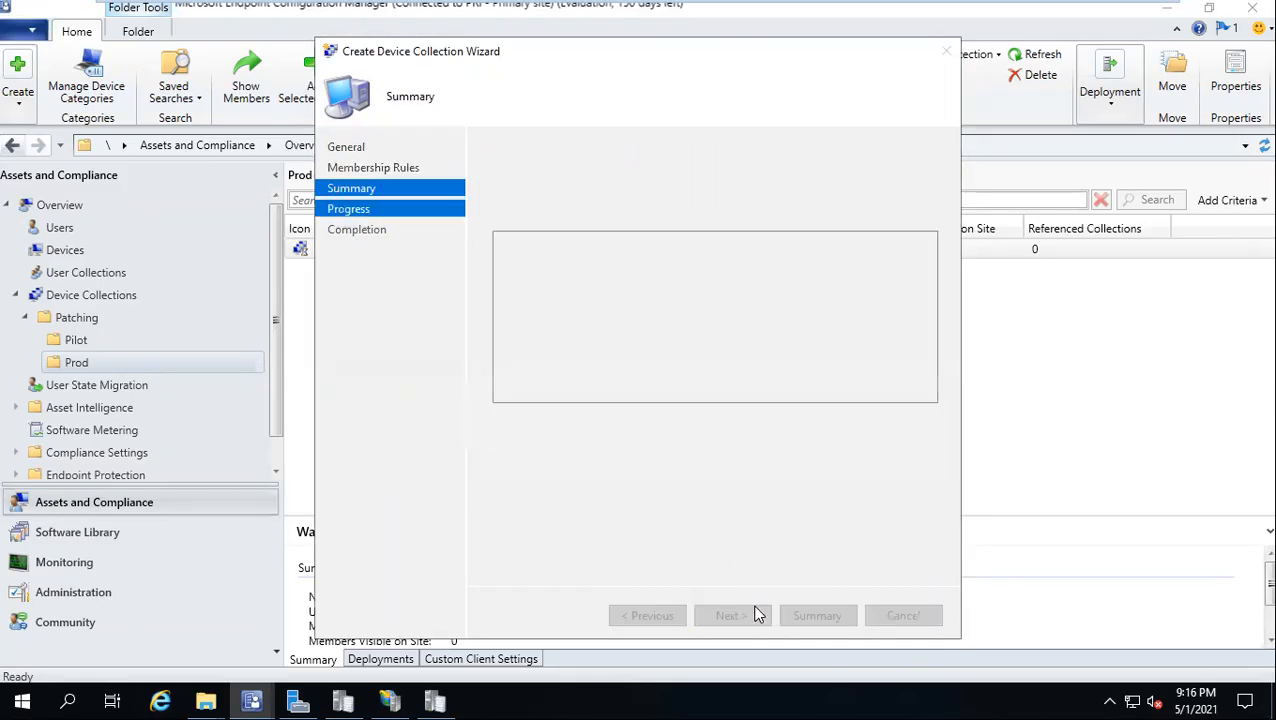
{"action": "left_click", "coordinate": [898, 615]}
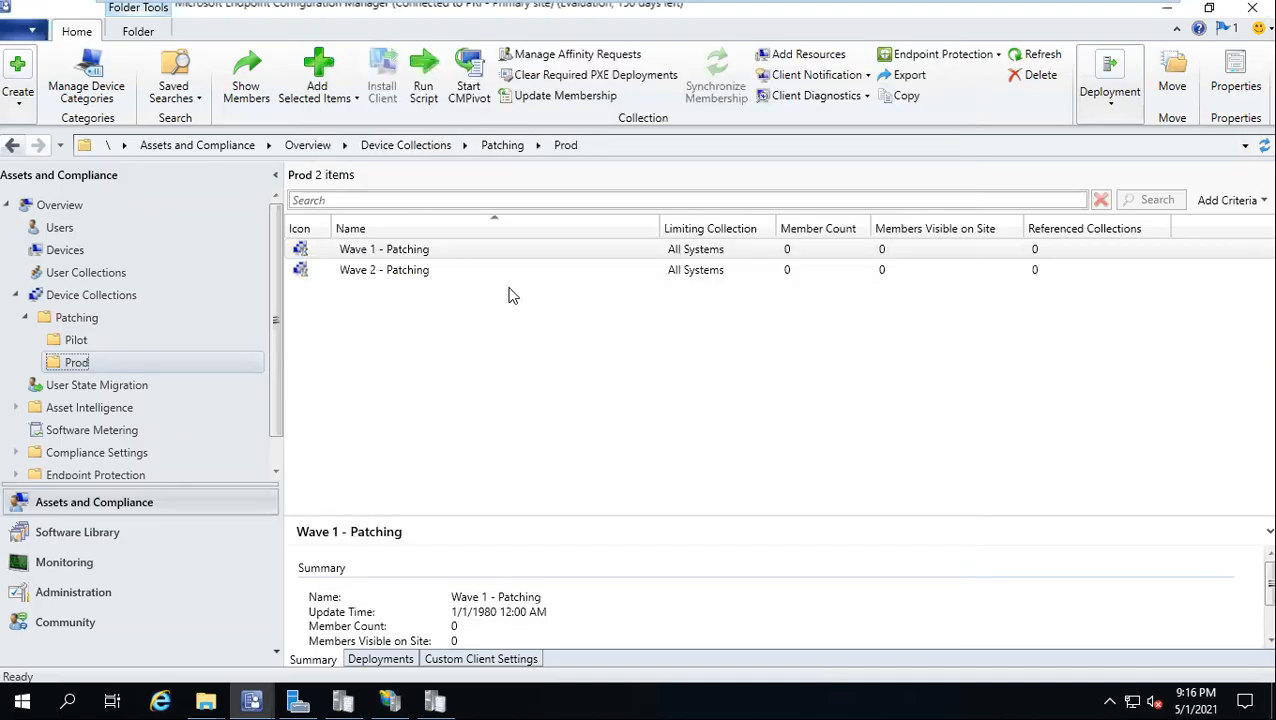
Set the comment of the Wave 2 - Patching collection to "5000 Machines" in its properties
{"action": "left_click", "coordinate": [424, 269]}
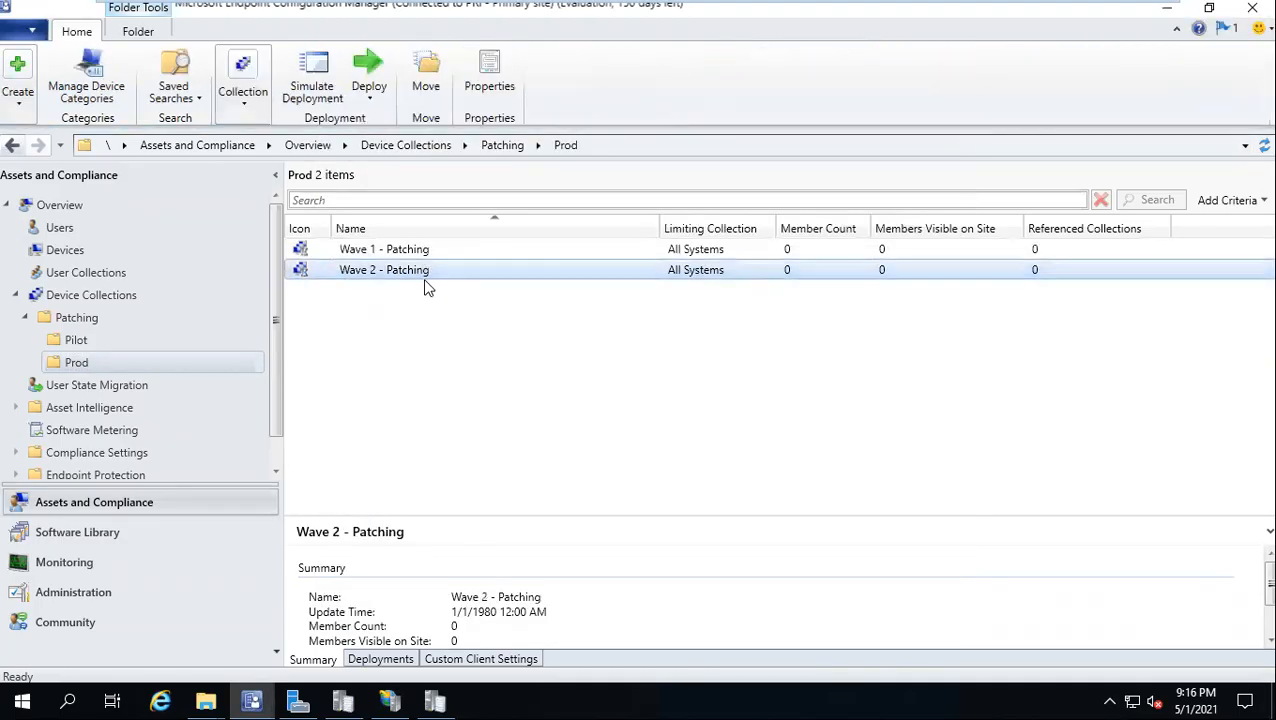
{"action": "right_click", "coordinate": [424, 280]}
{"action": "right_click", "coordinate": [417, 272]}
{"action": "right_click", "coordinate": [399, 271]}
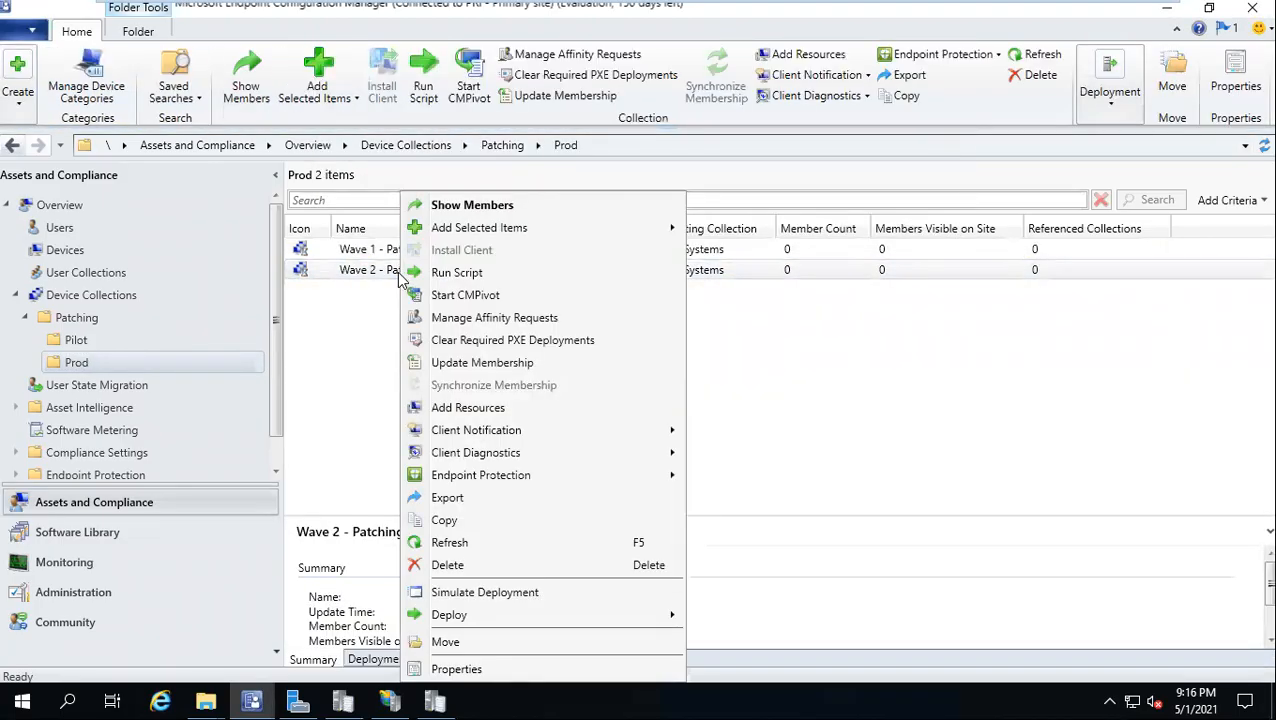
{"action": "left_click", "coordinate": [482, 677]}
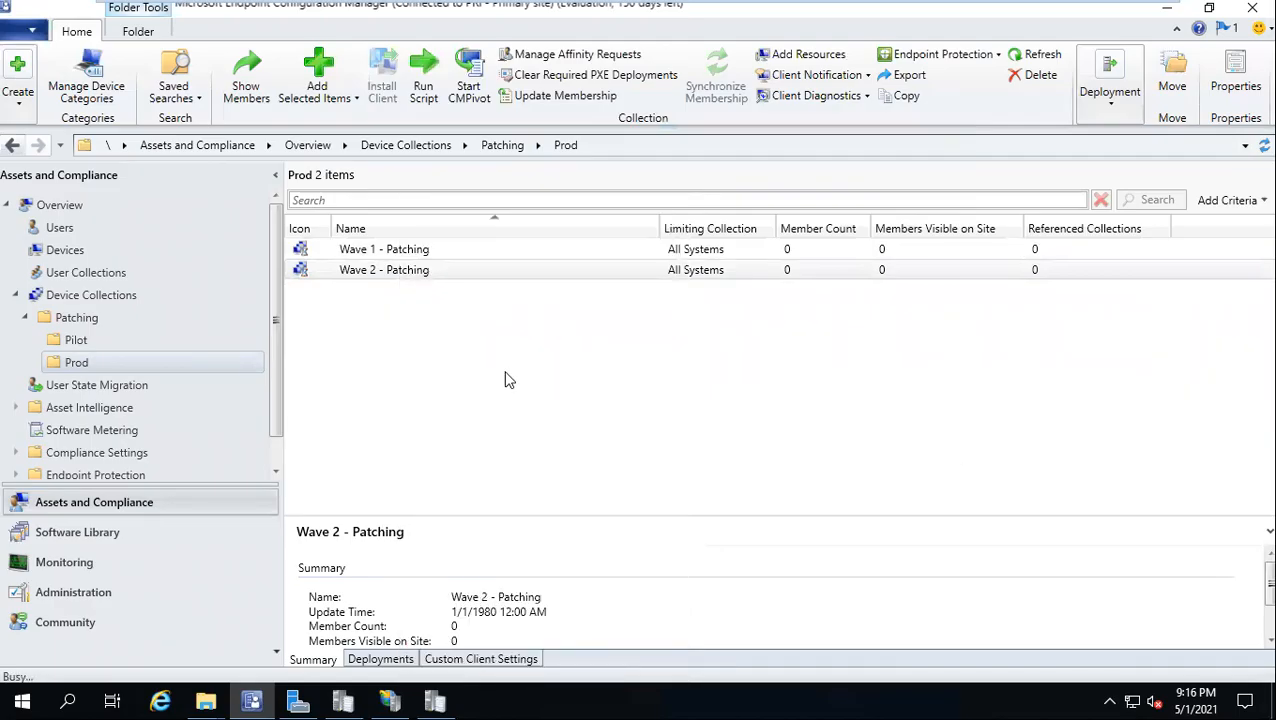
{"action": "key", "text": "Tab"}
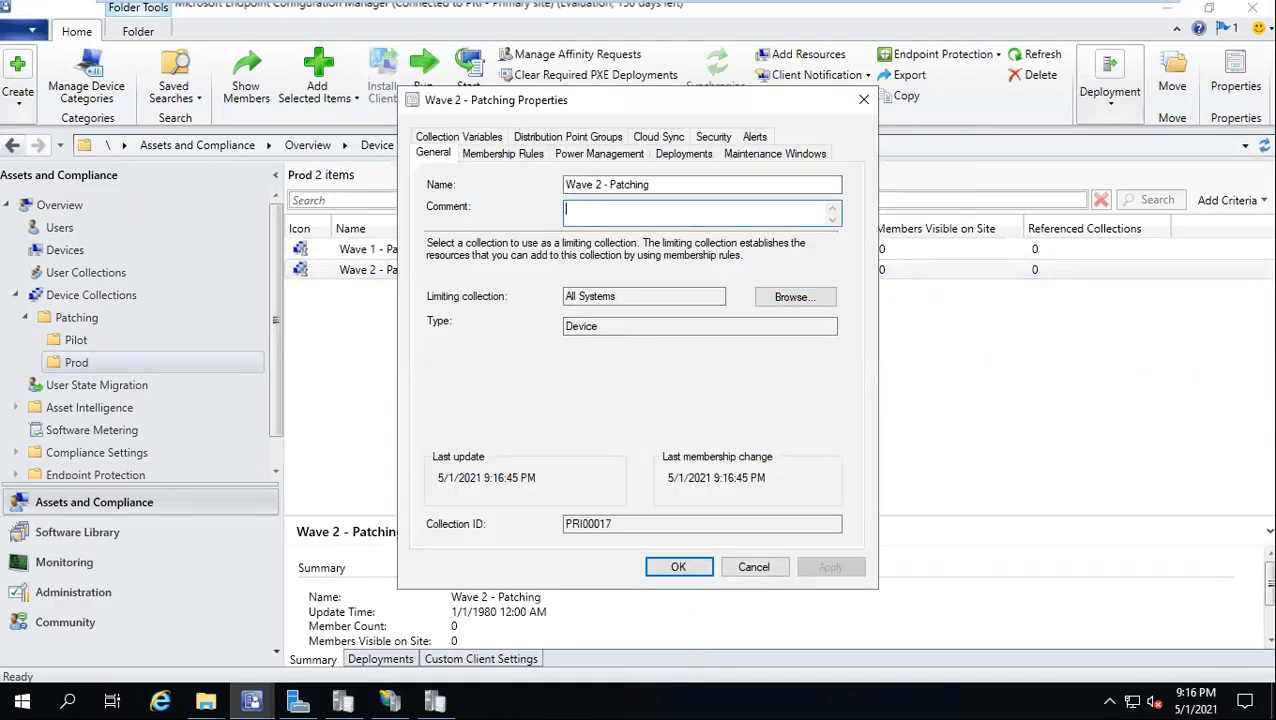
{"action": "type", "text": "5000"}
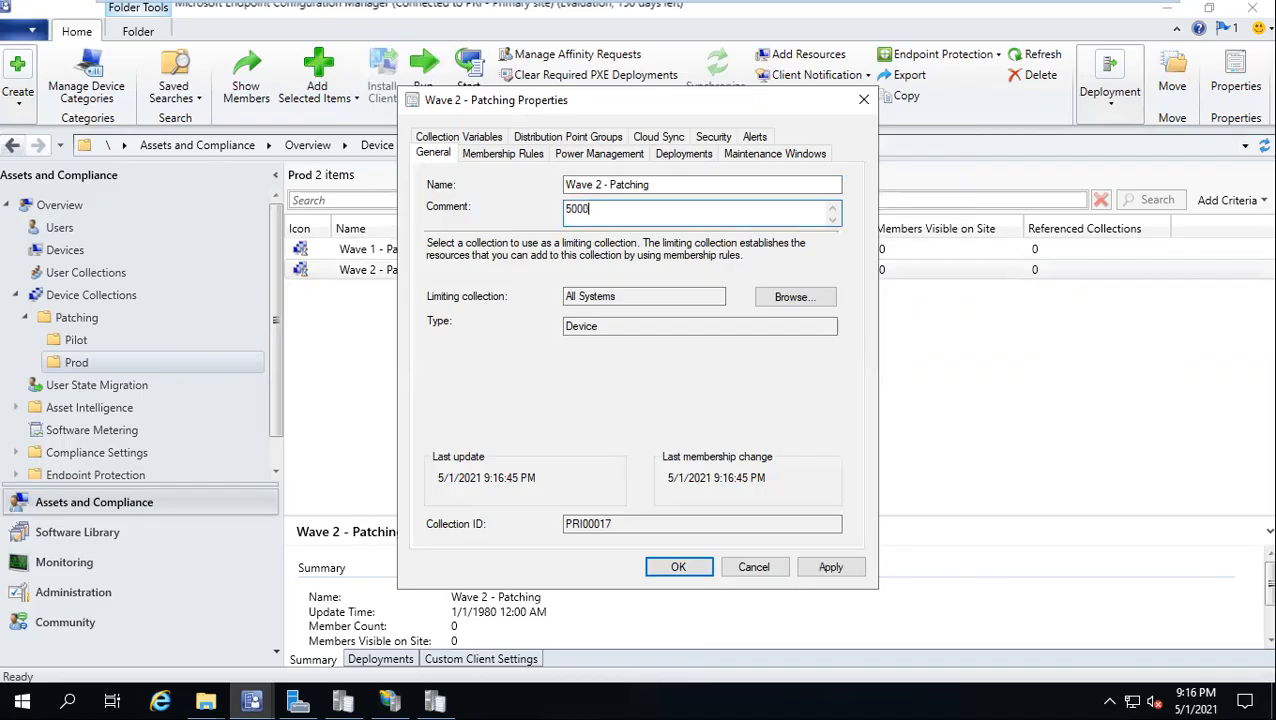
{"action": "type", "text": " Machi9ne"}
{"action": "key", "text": "BackSpace"}
{"action": "key", "text": "BackSpace"}
{"action": "key", "text": "BackSpace"}
{"action": "type", "text": "hine"}
{"action": "left_click", "coordinate": [677, 567]}
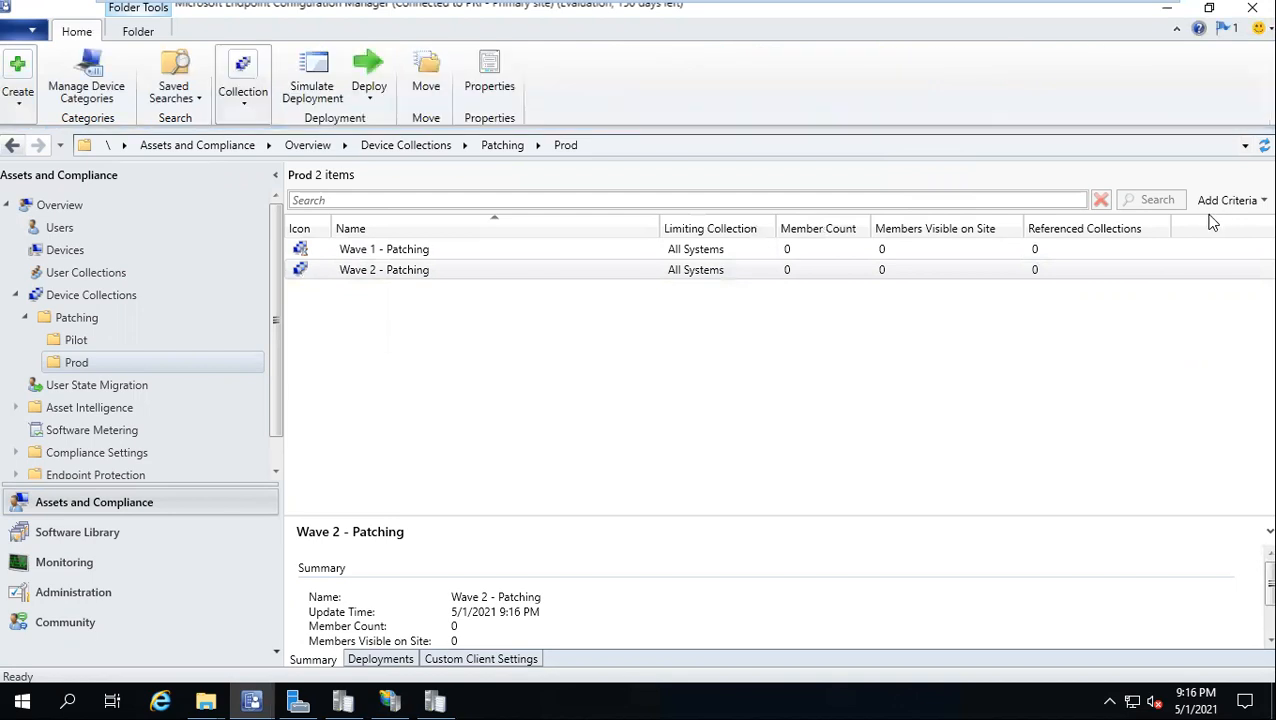
Add the Comment column directly after Name in the Prod collection list, narrowing Name and widening Comment to fit its text
{"action": "right_click", "coordinate": [1201, 222]}
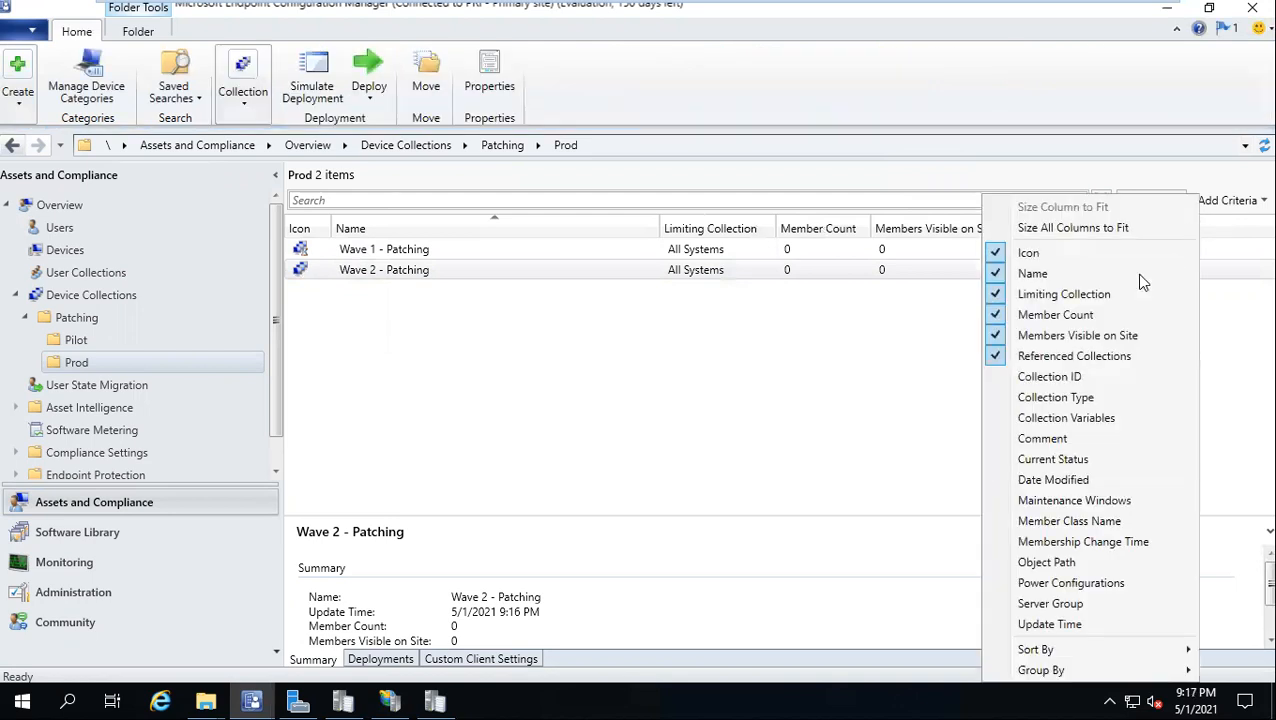
{"action": "left_click", "coordinate": [1045, 440]}
{"action": "left_click_drag", "start_coordinate": [1195, 230], "coordinate": [560, 212]}
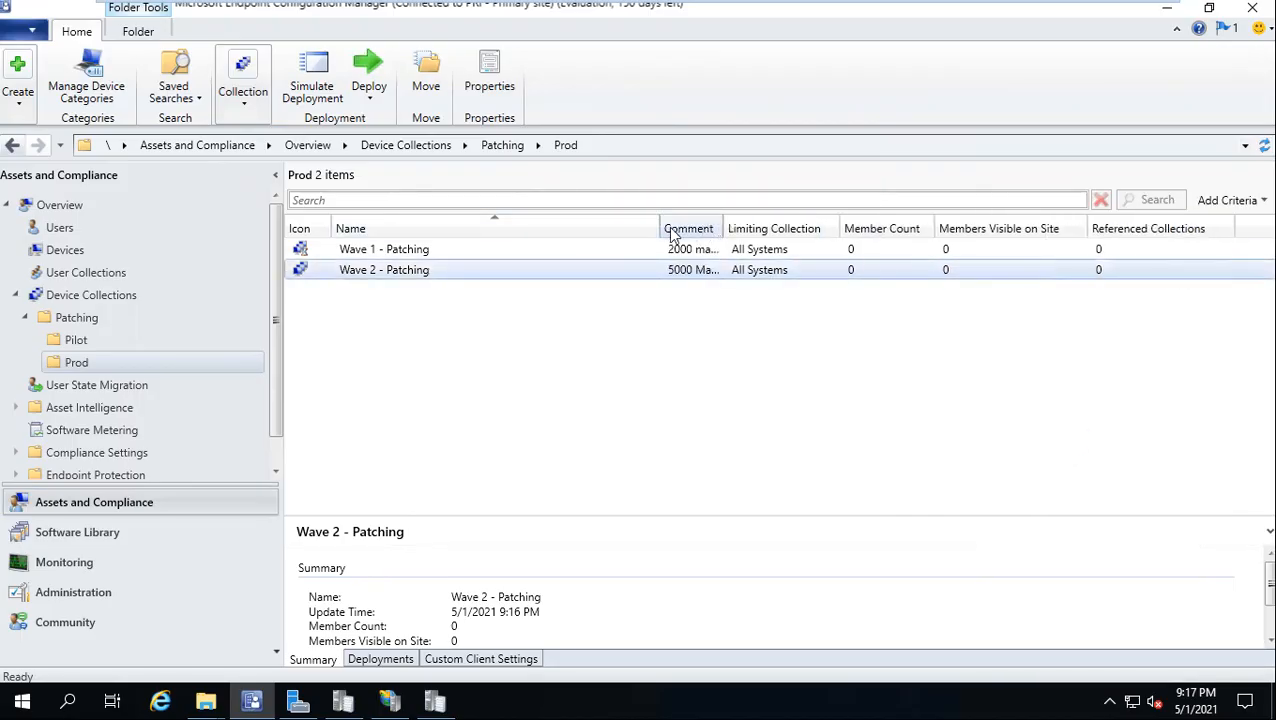
{"action": "left_click_drag", "start_coordinate": [638, 224], "coordinate": [516, 222]}
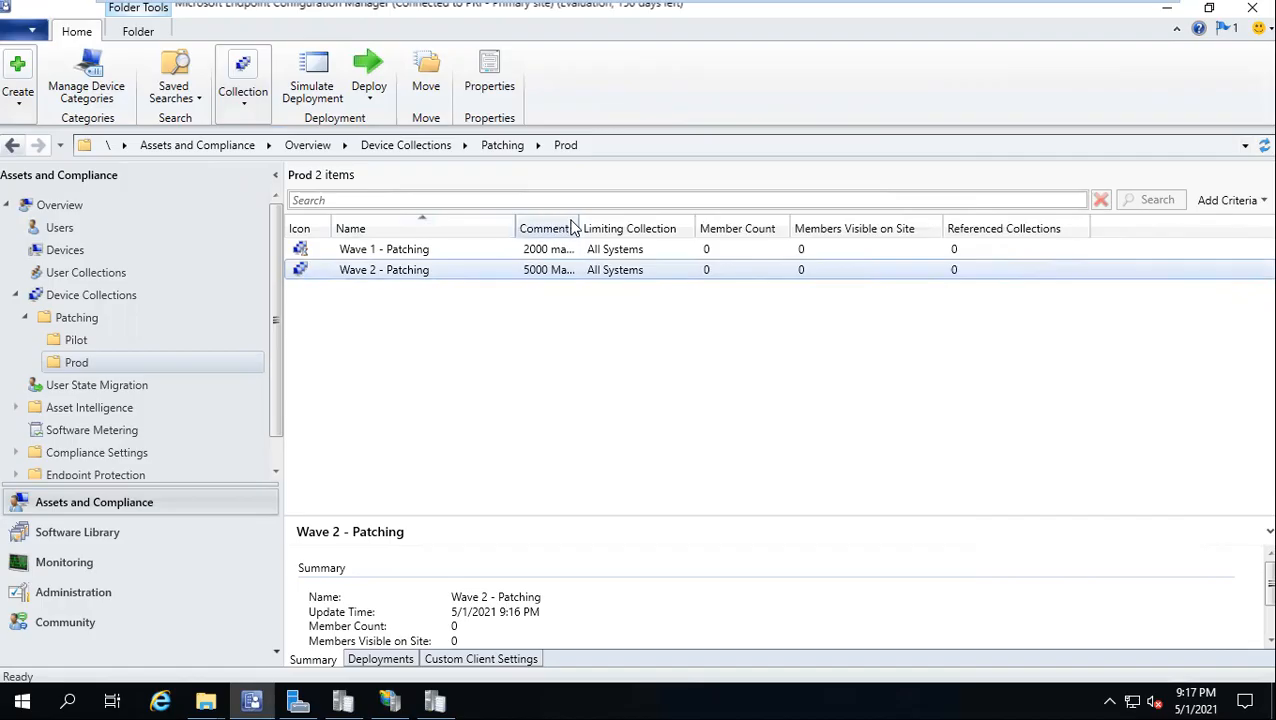
{"action": "left_click_drag", "start_coordinate": [657, 216], "coordinate": [727, 215]}
Check the planned production phase sizes in the Word patching document and return to the Configuration Manager console
{"action": "mouse_move", "coordinate": [604, 6]}
{"action": "left_click", "coordinate": [458, 14]}
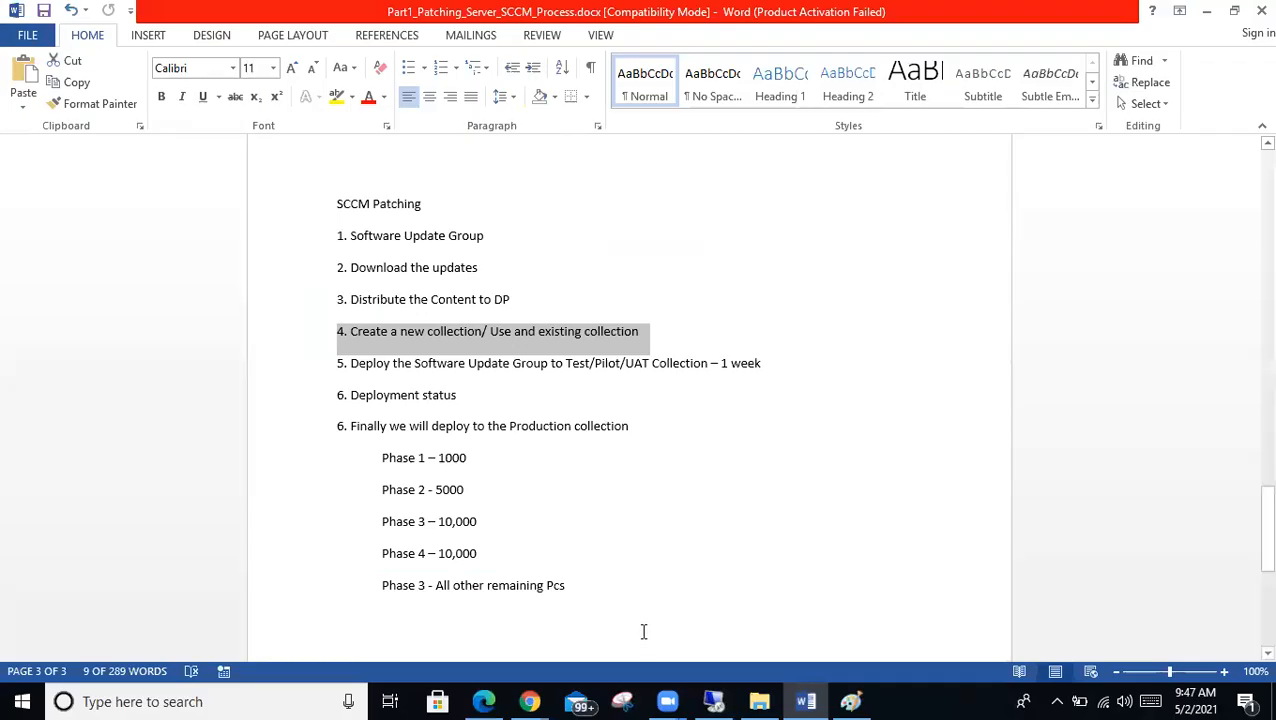
{"action": "left_click", "coordinate": [713, 701]}
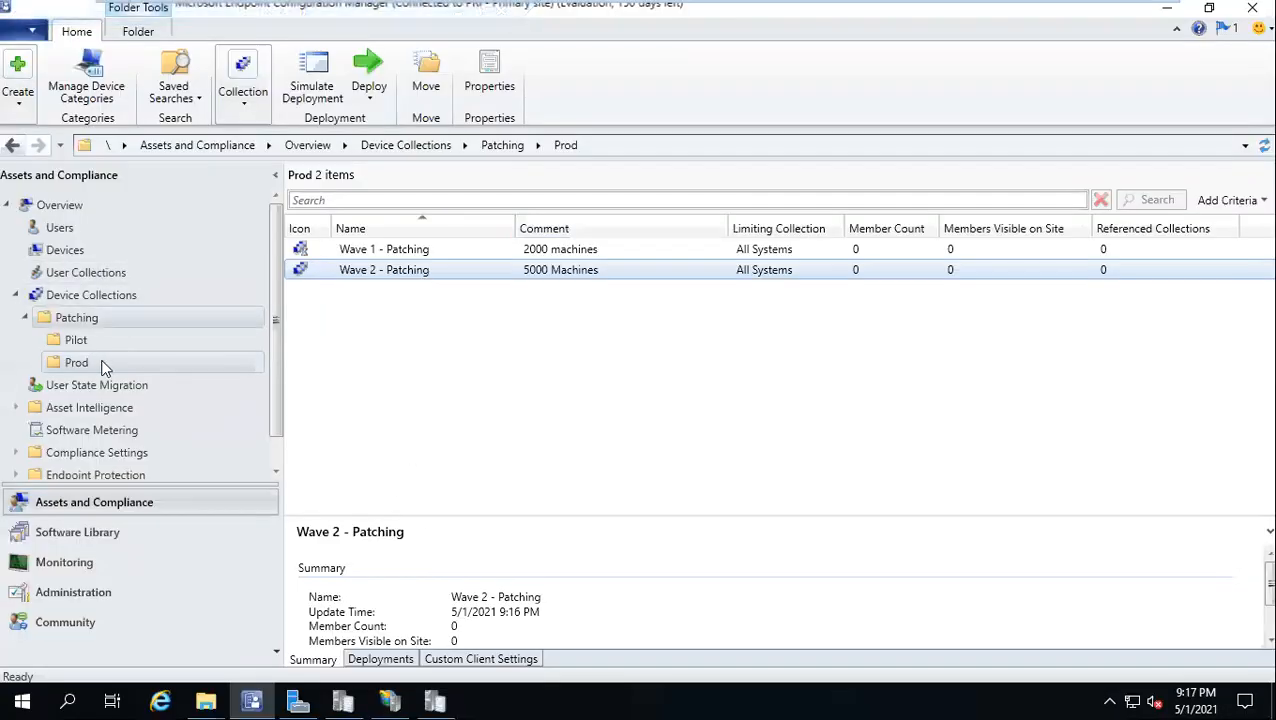
Start a device collection in the Prod folder named "Wave - 3 - Patching" with the comment "5000 PCs", limited to All Systems
{"action": "right_click", "coordinate": [68, 364]}
{"action": "left_click", "coordinate": [140, 380]}
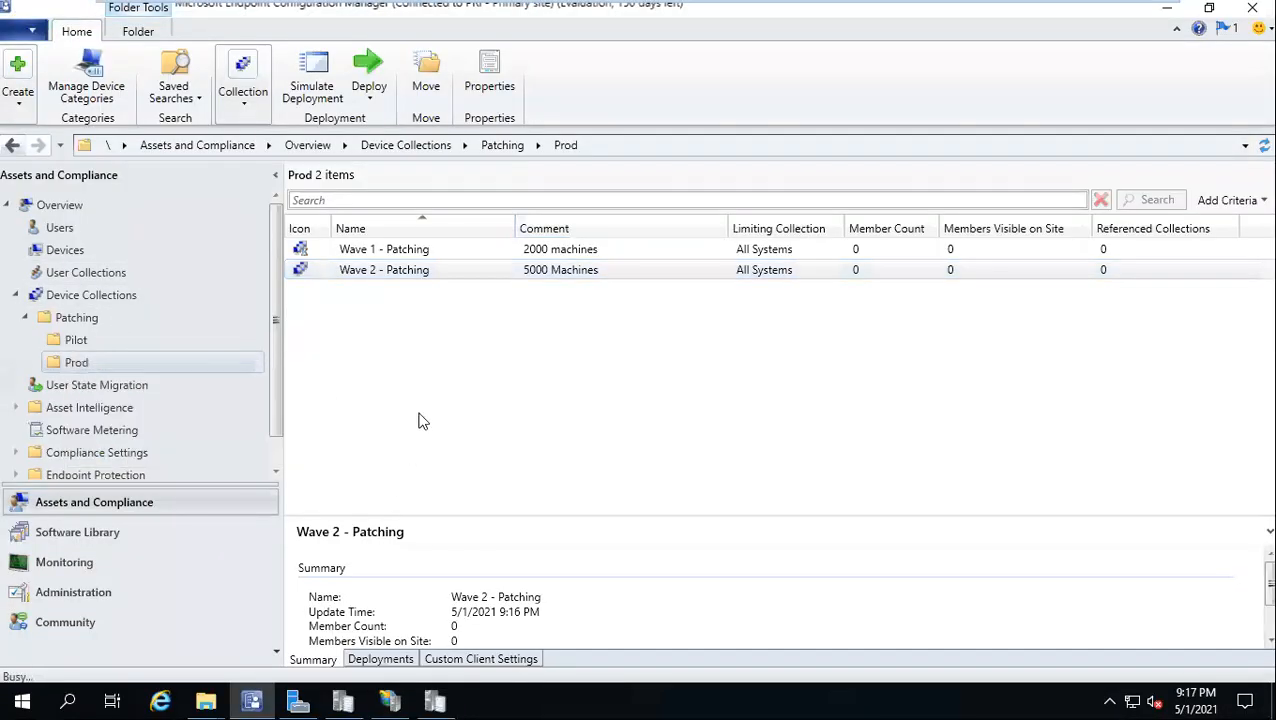
{"action": "type", "text": "Wave - 3"}
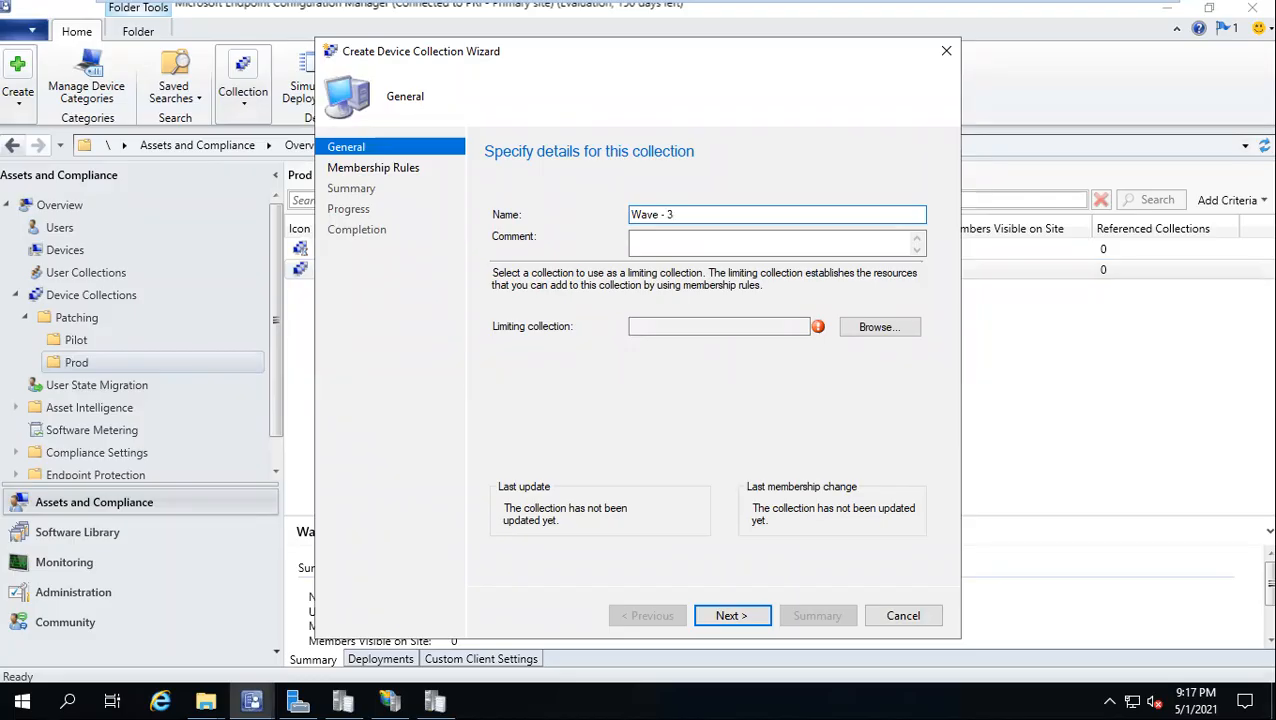
{"action": "type", "text": "hin g"}
{"action": "key", "text": "Tab"}
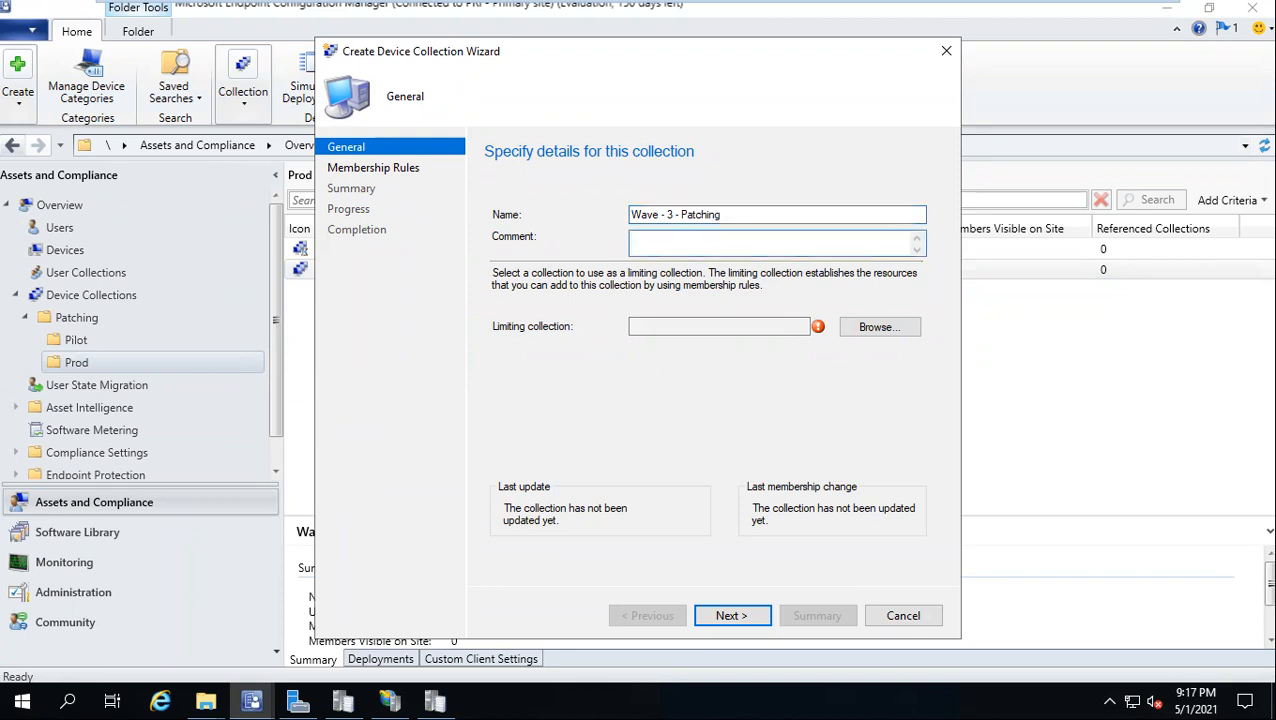
{"action": "type", "text": "5000 PC"}
{"action": "left_click", "coordinate": [872, 332]}
{"action": "left_click", "coordinate": [636, 256]}
{"action": "left_click", "coordinate": [843, 537]}
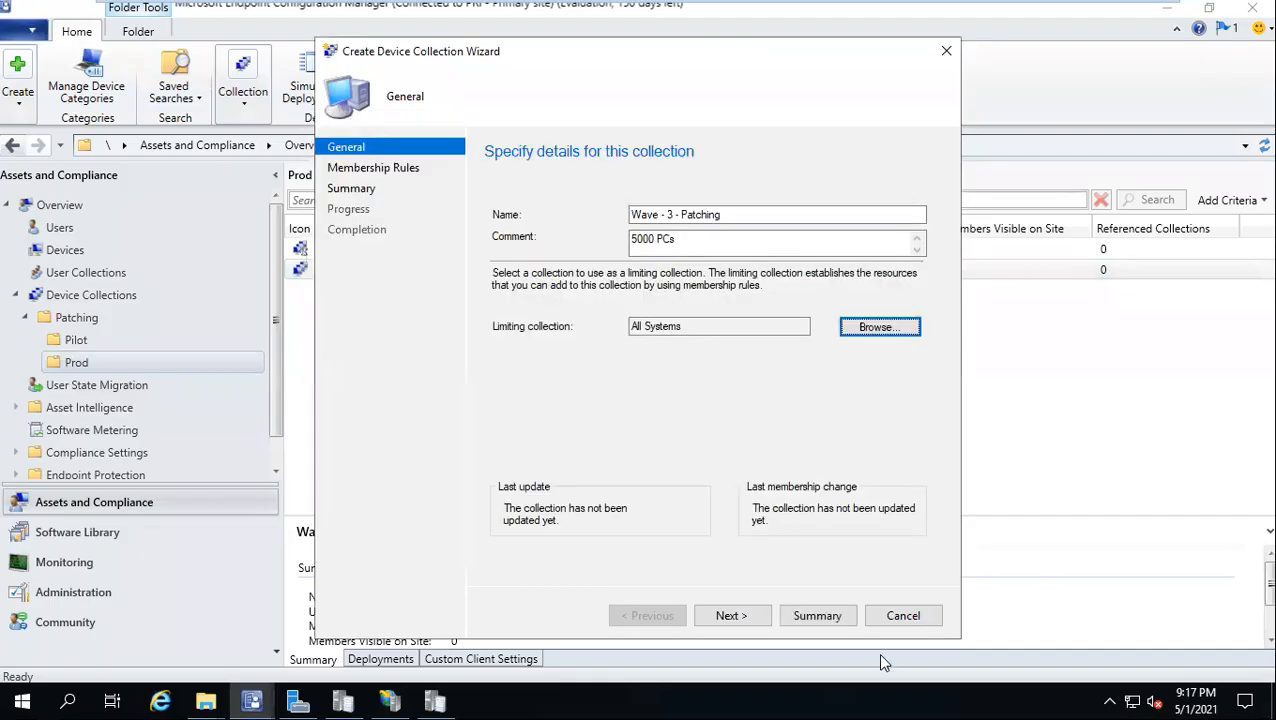
Complete the creation of the third wave's collection without membership rules
{"action": "left_click", "coordinate": [734, 619]}
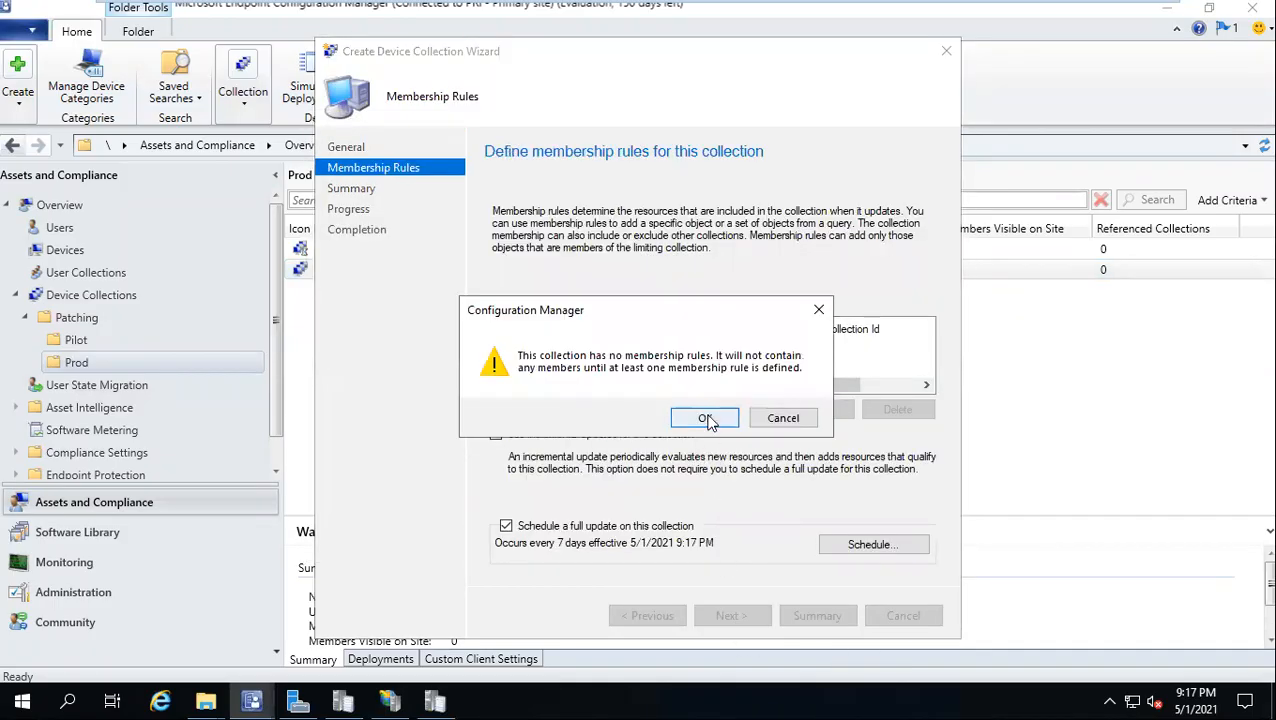
{"action": "left_click", "coordinate": [705, 419]}
{"action": "left_click", "coordinate": [733, 615]}
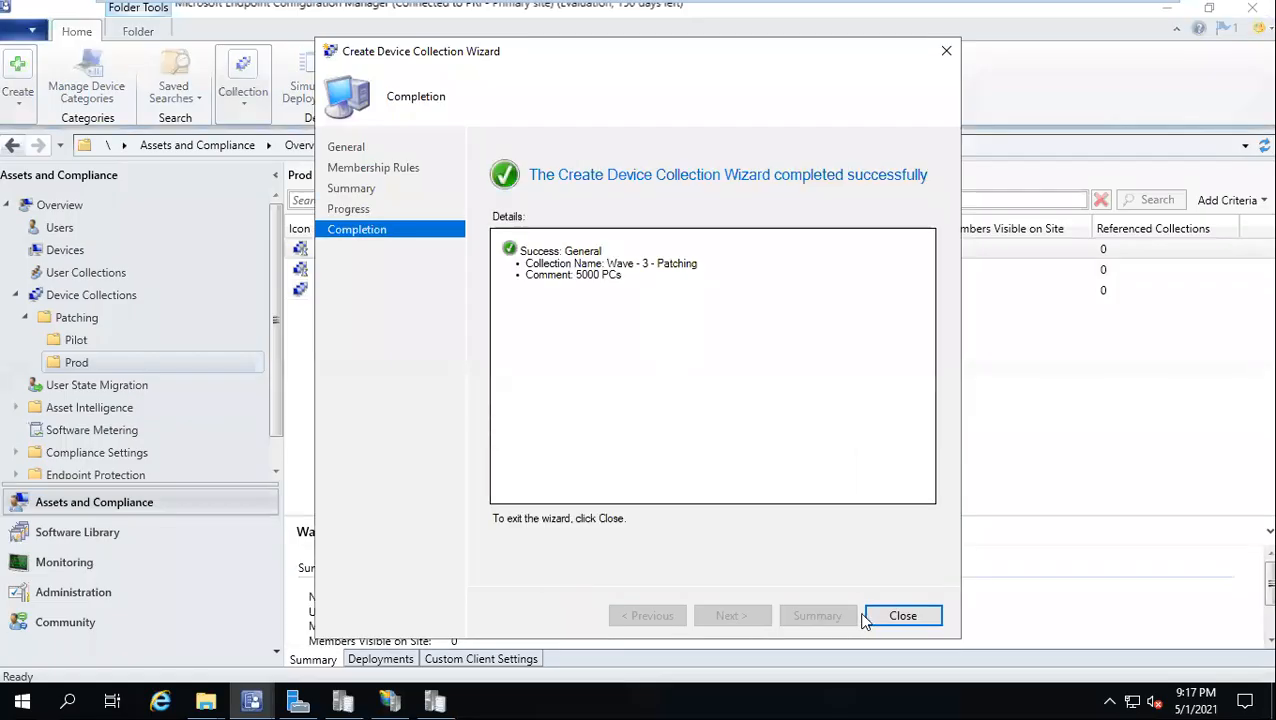
{"action": "left_click", "coordinate": [902, 615]}
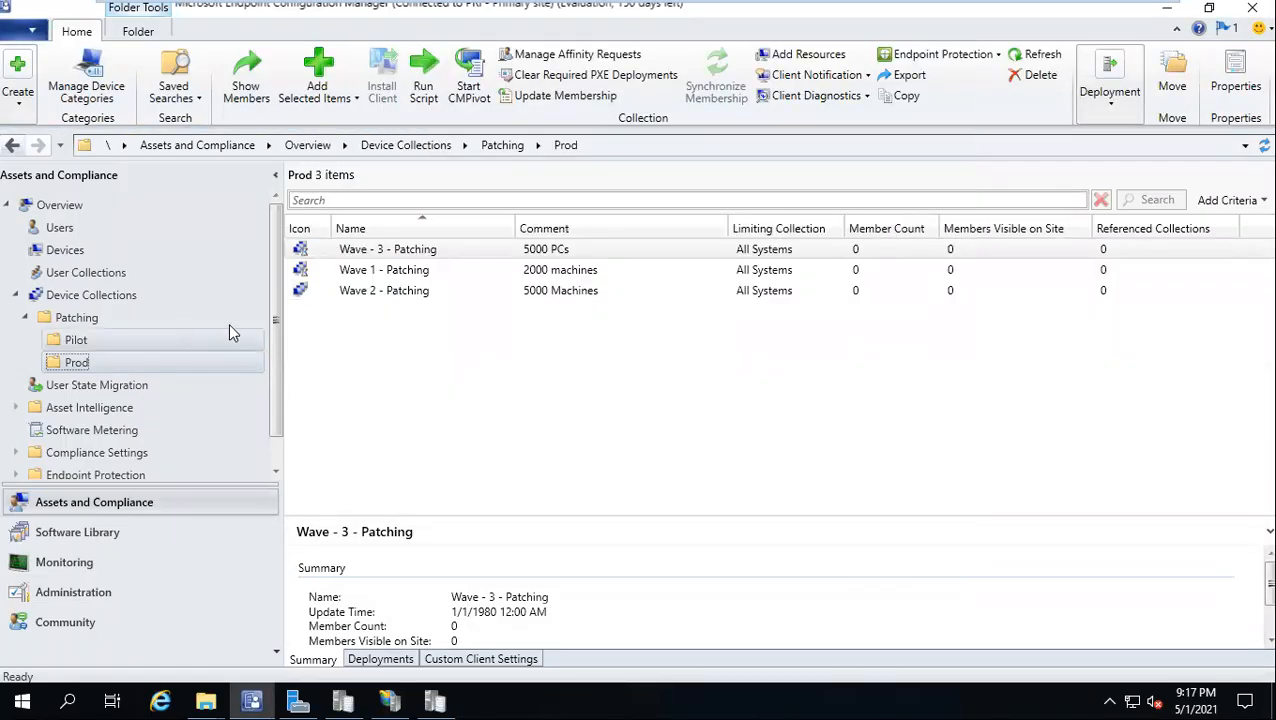
Rename the third wave's collection to "Wave 3 - Patching" in its properties
{"action": "right_click", "coordinate": [388, 255]}
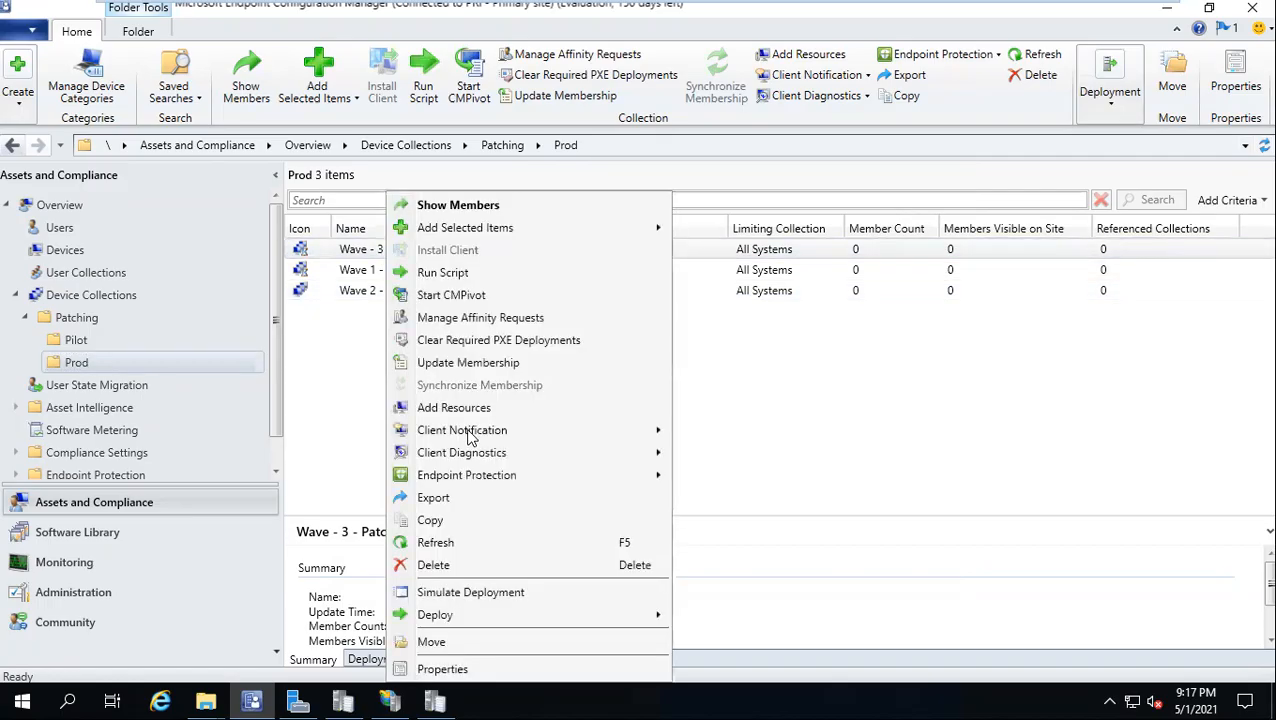
{"action": "left_click", "coordinate": [456, 671]}
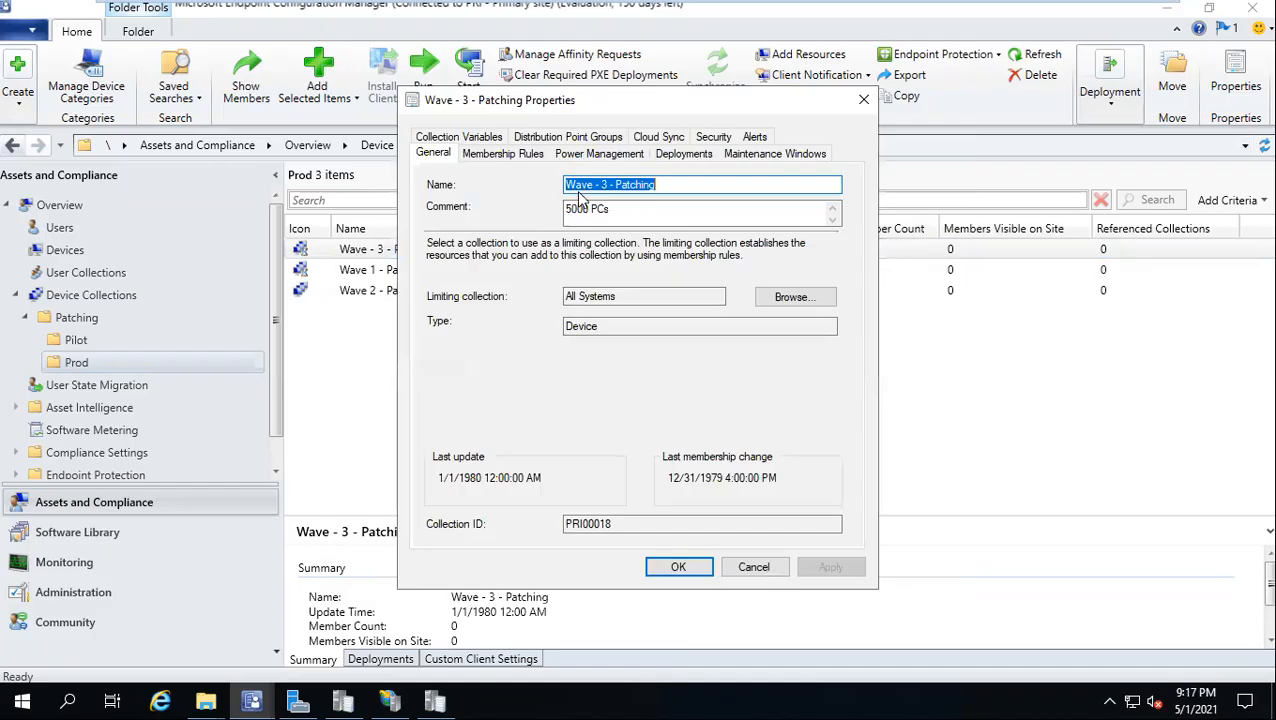
{"action": "left_click", "coordinate": [601, 185]}
{"action": "key", "text": "BackSpace"}
{"action": "key", "text": "BackSpace"}
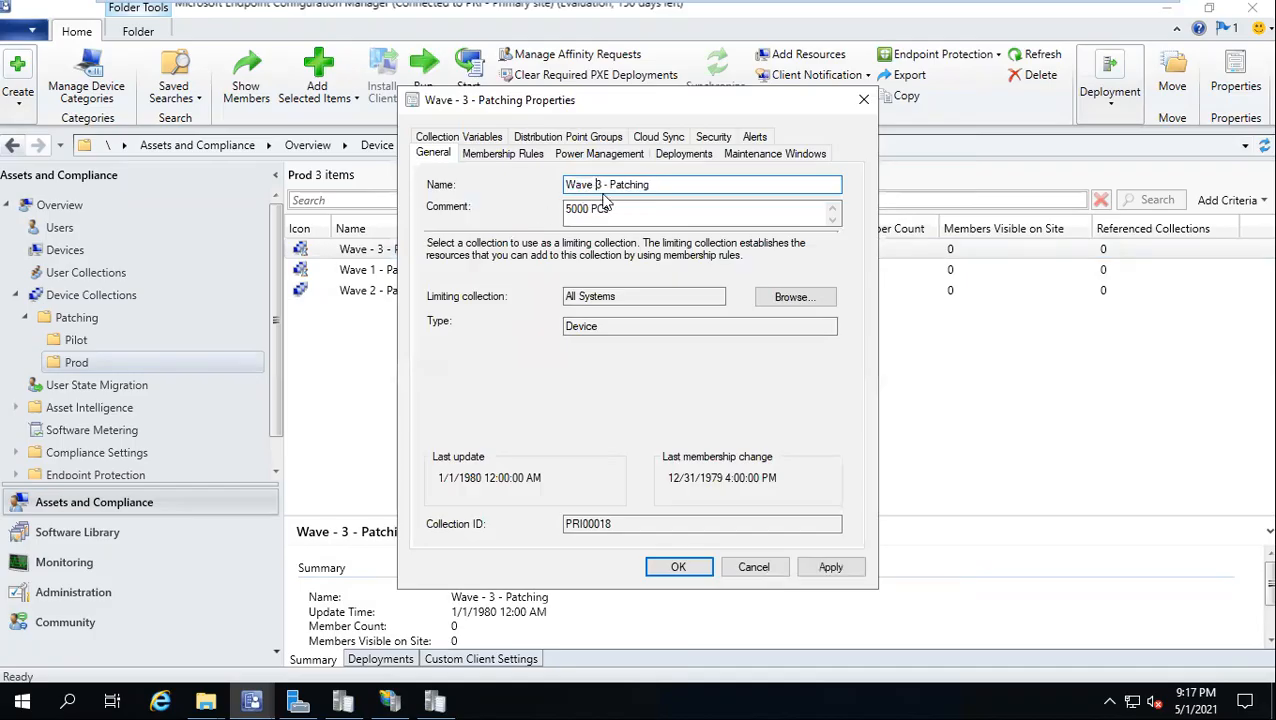
{"action": "left_click", "coordinate": [679, 567]}
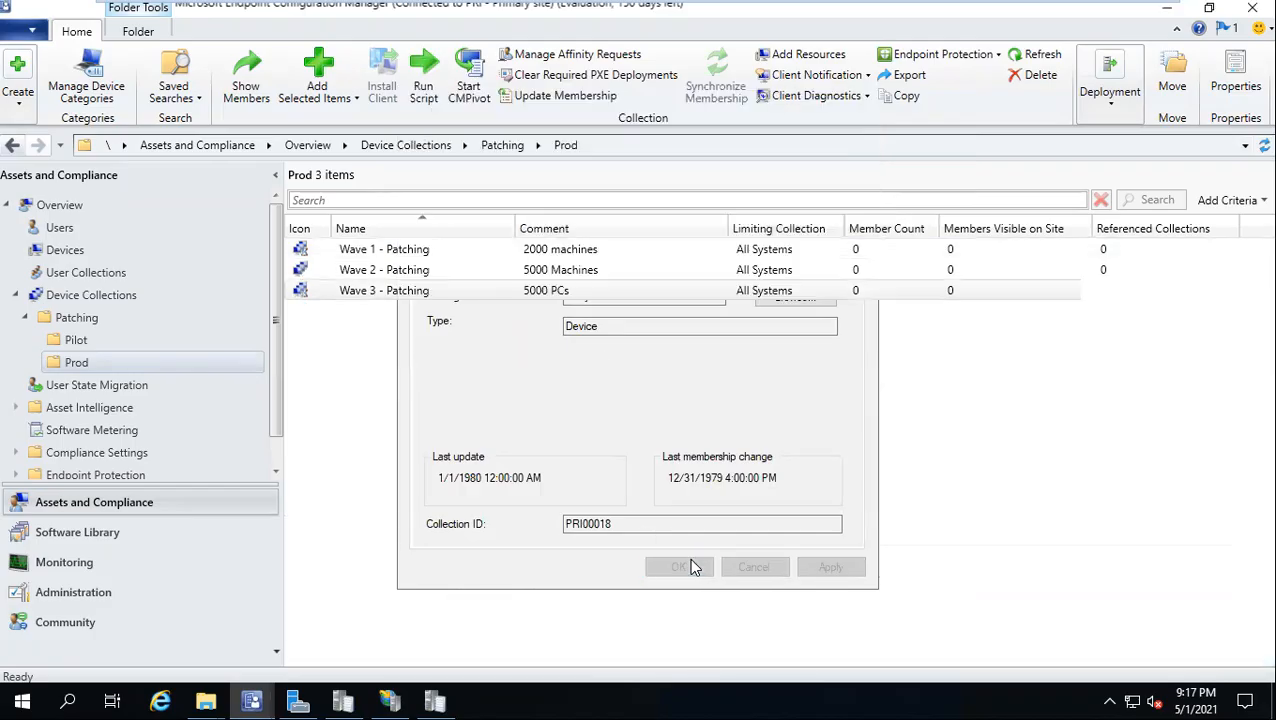
Start a device collection in the Prod folder named "wave 4 - Patching" with the comment "10,000 machines", limited to All Systems
{"action": "right_click", "coordinate": [80, 366]}
{"action": "left_click", "coordinate": [135, 373]}
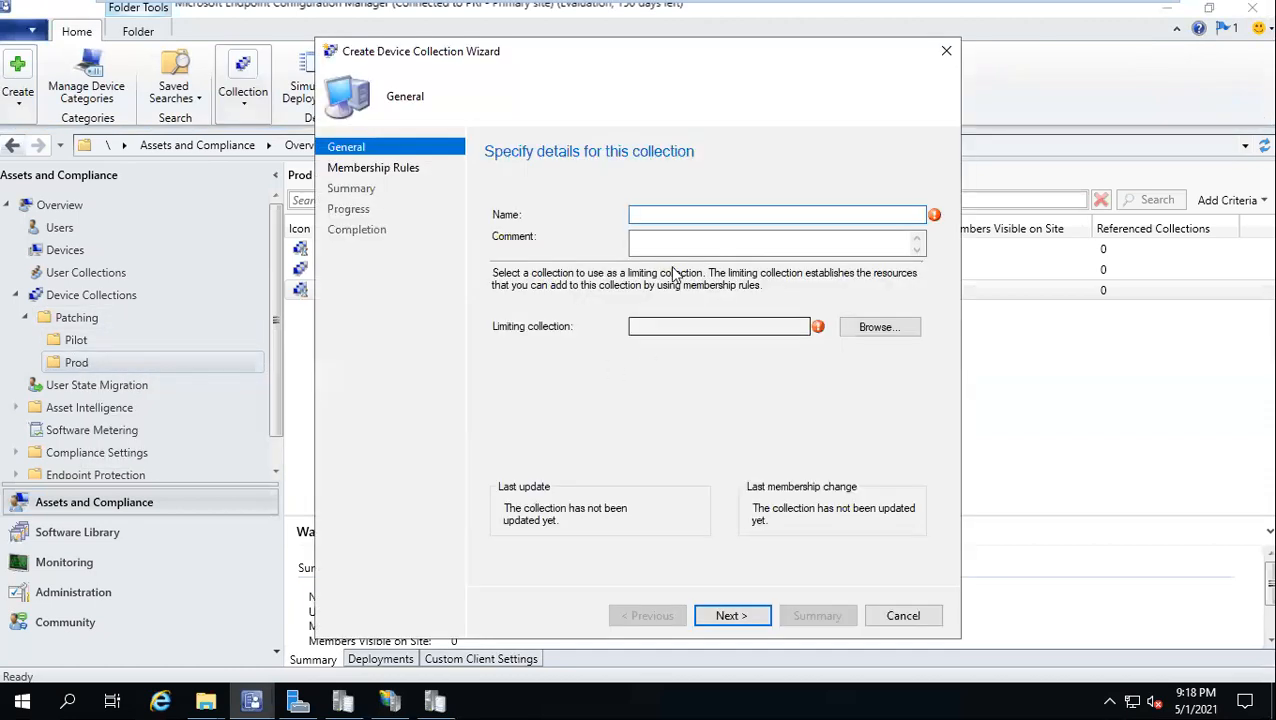
{"action": "type", "text": "wave"}
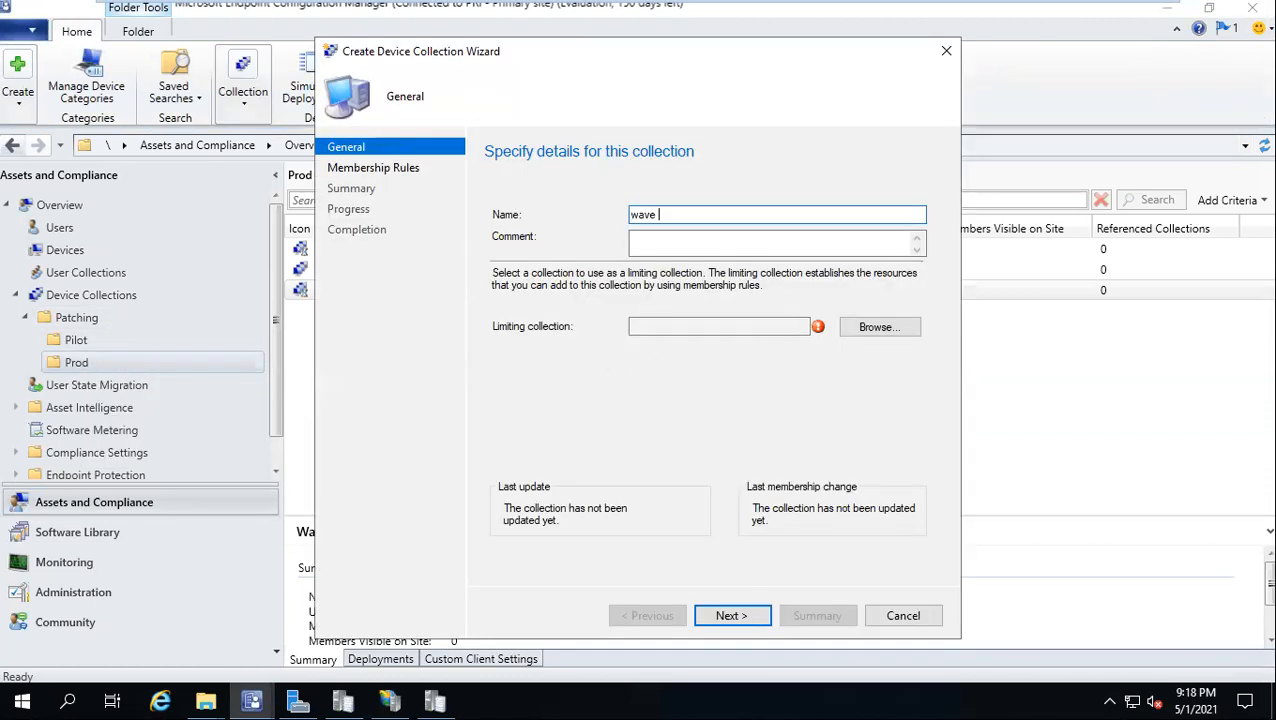
{"action": "type", "text": " 4 - Patching"}
{"action": "key", "text": "Tab"}
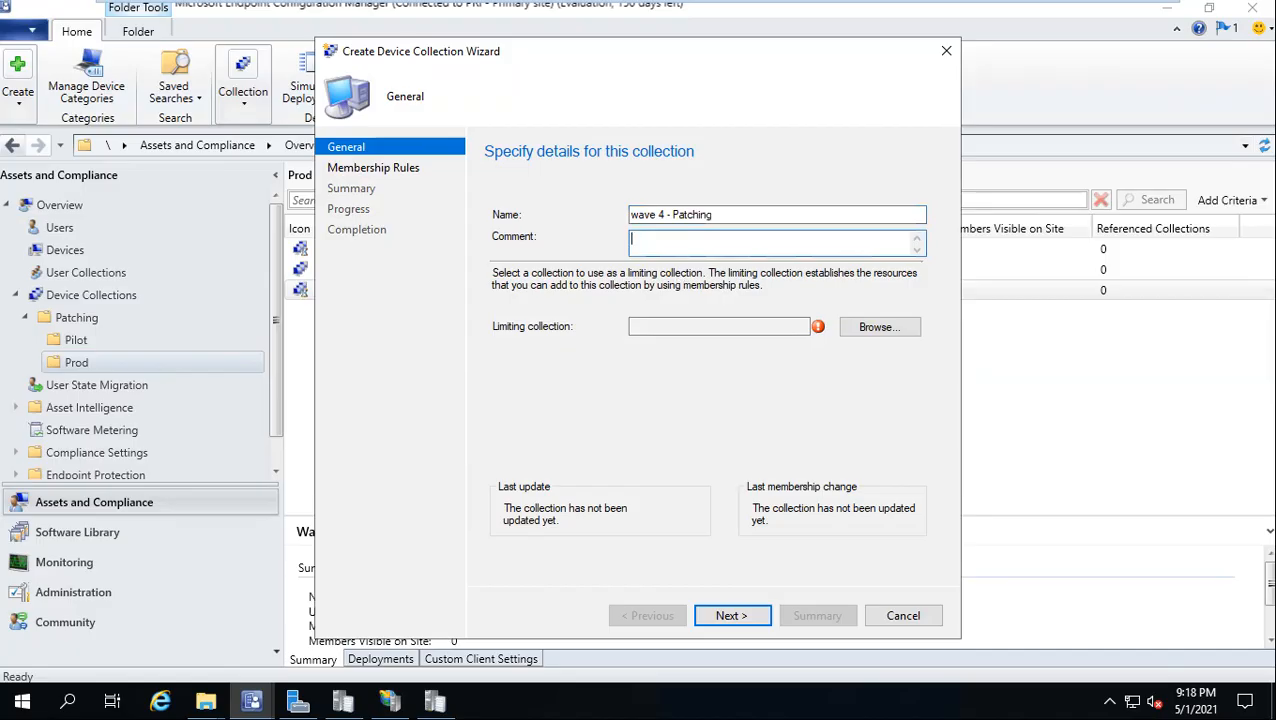
{"action": "type", "text": "10,000 machines"}
{"action": "left_click", "coordinate": [884, 329]}
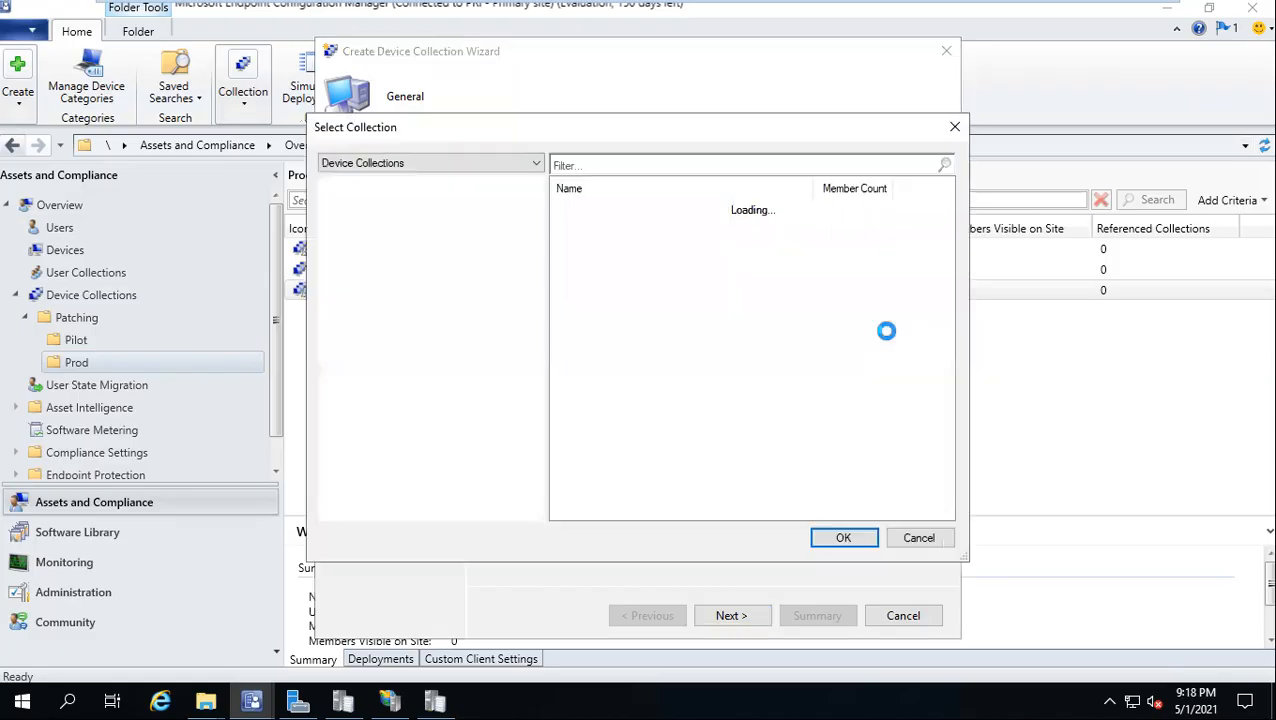
{"action": "left_click", "coordinate": [634, 244]}
{"action": "double_click", "coordinate": [634, 256]}
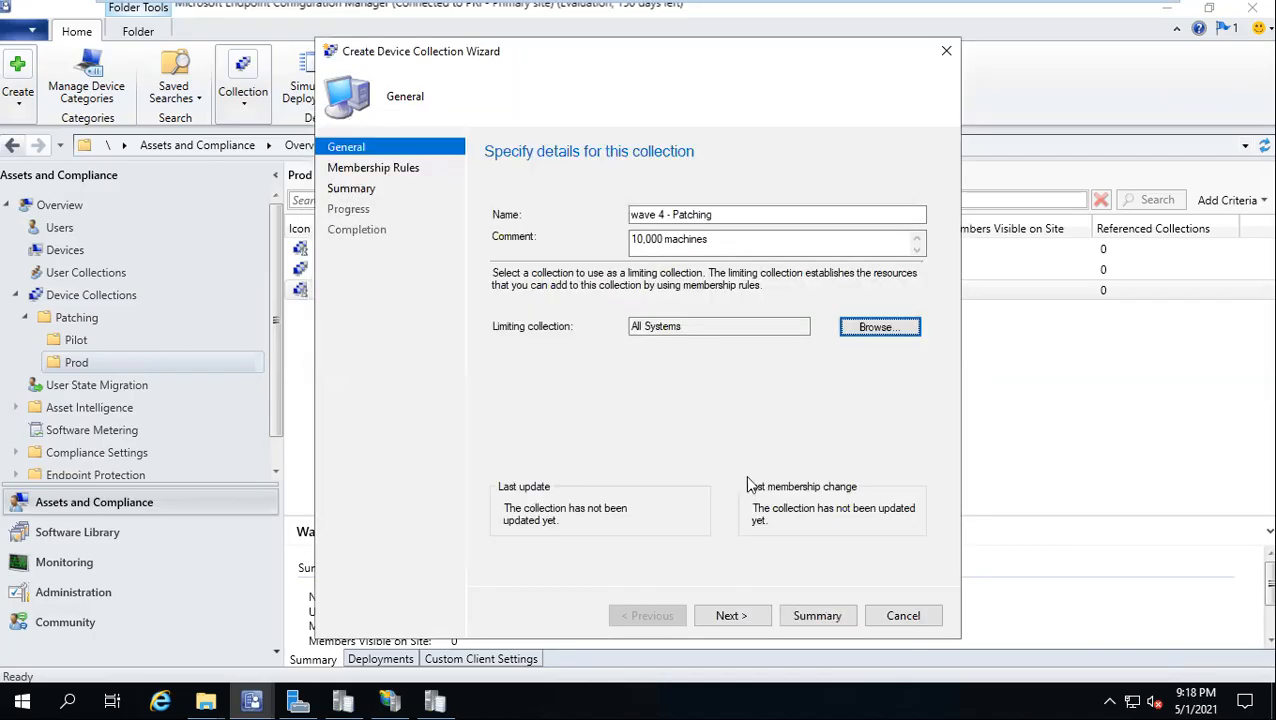
Complete the creation of the fourth wave's collection without membership rules
{"action": "left_click", "coordinate": [726, 615]}
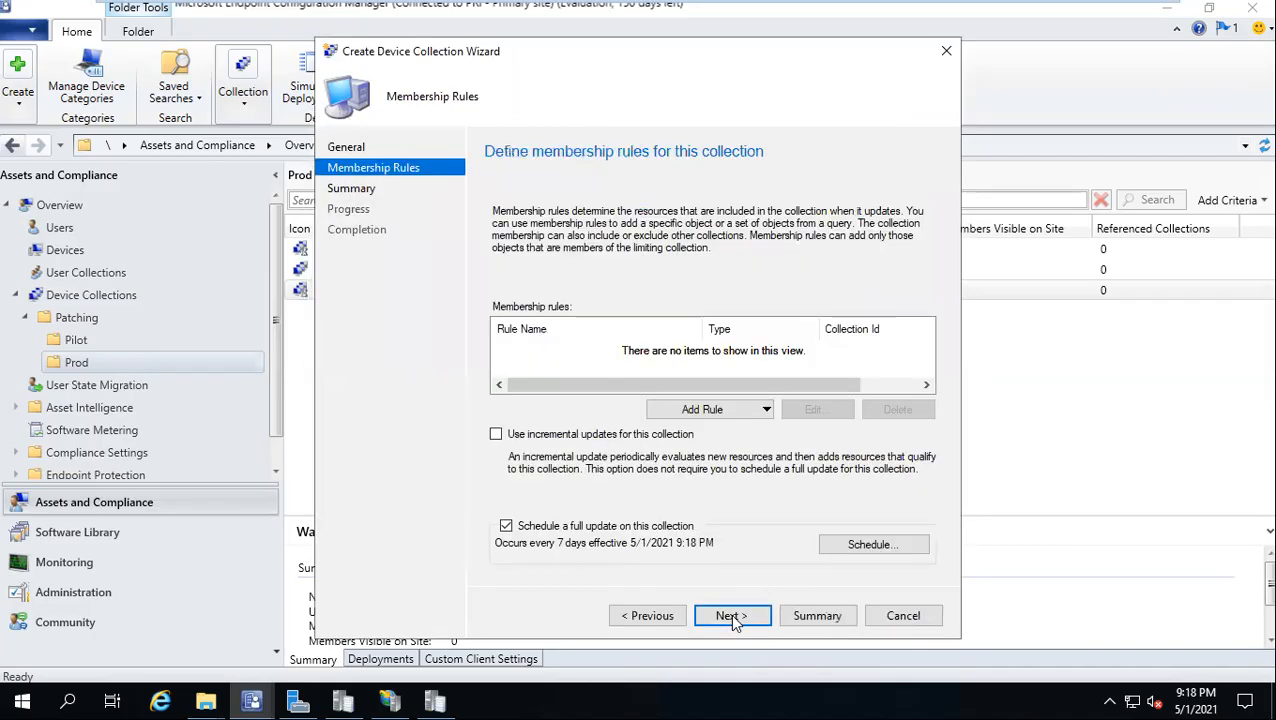
{"action": "left_click", "coordinate": [730, 613]}
{"action": "left_click", "coordinate": [706, 420]}
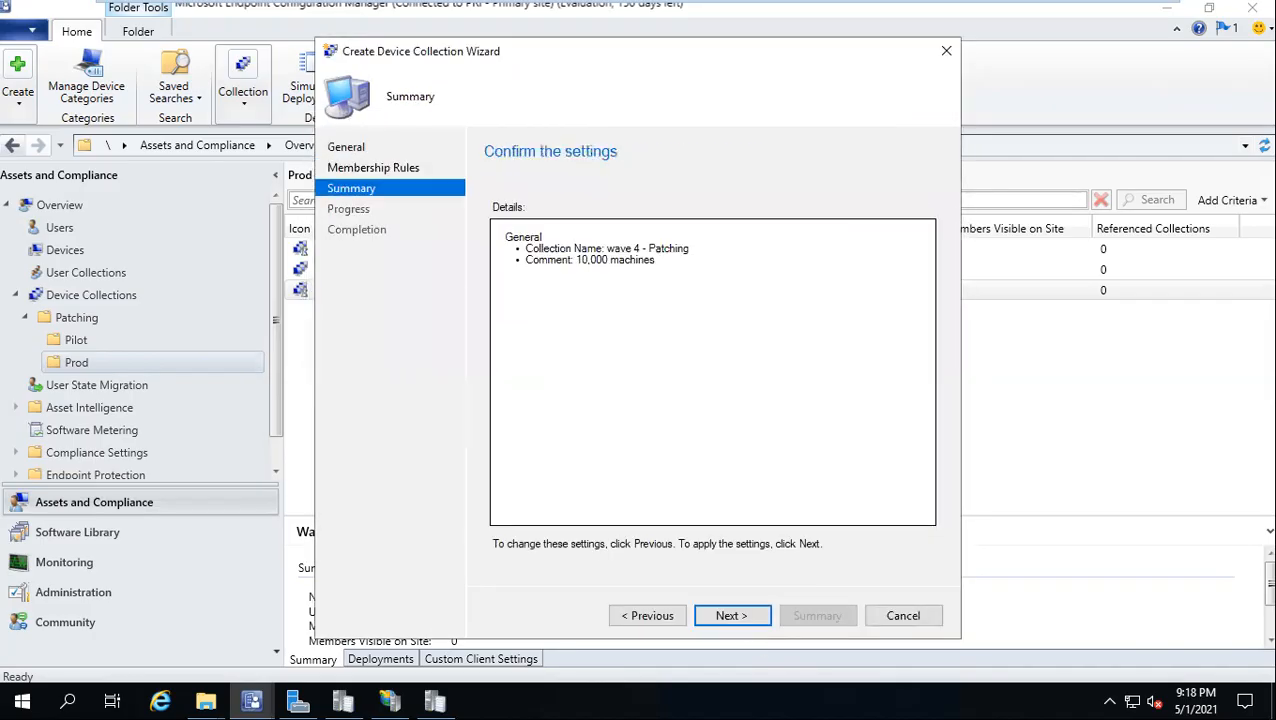
{"action": "left_click", "coordinate": [735, 623]}
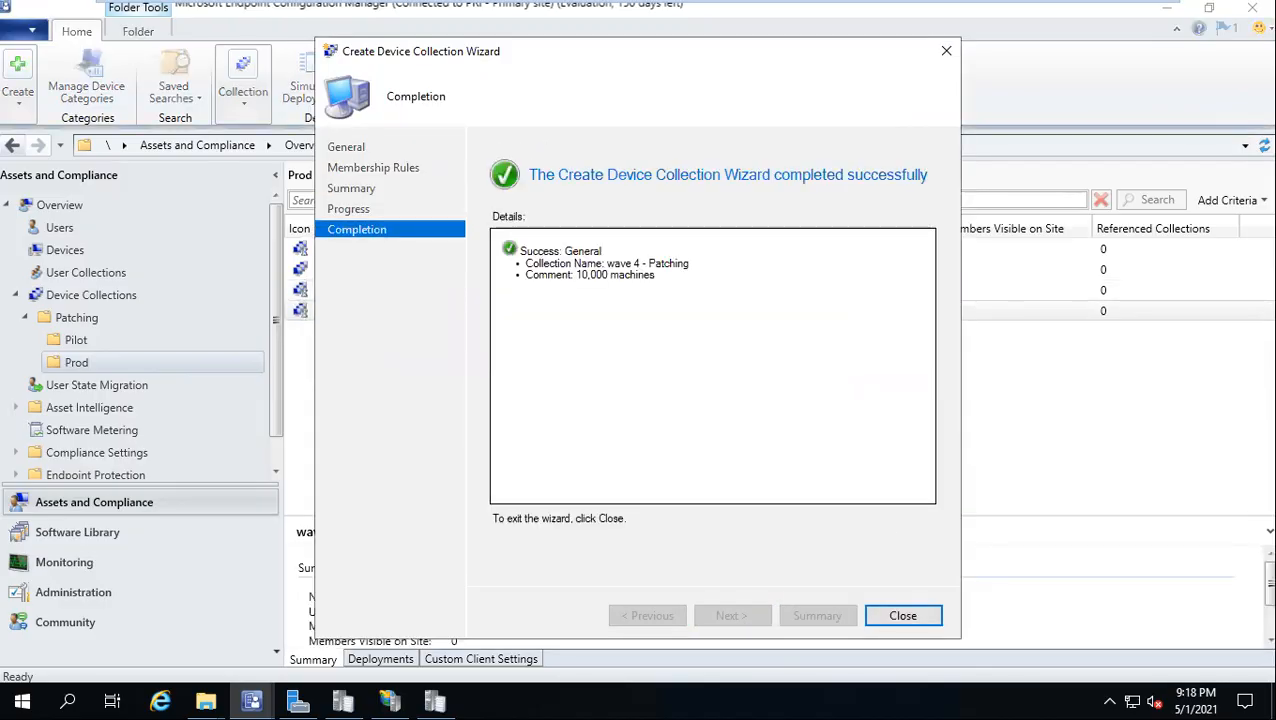
{"action": "left_click", "coordinate": [888, 620]}
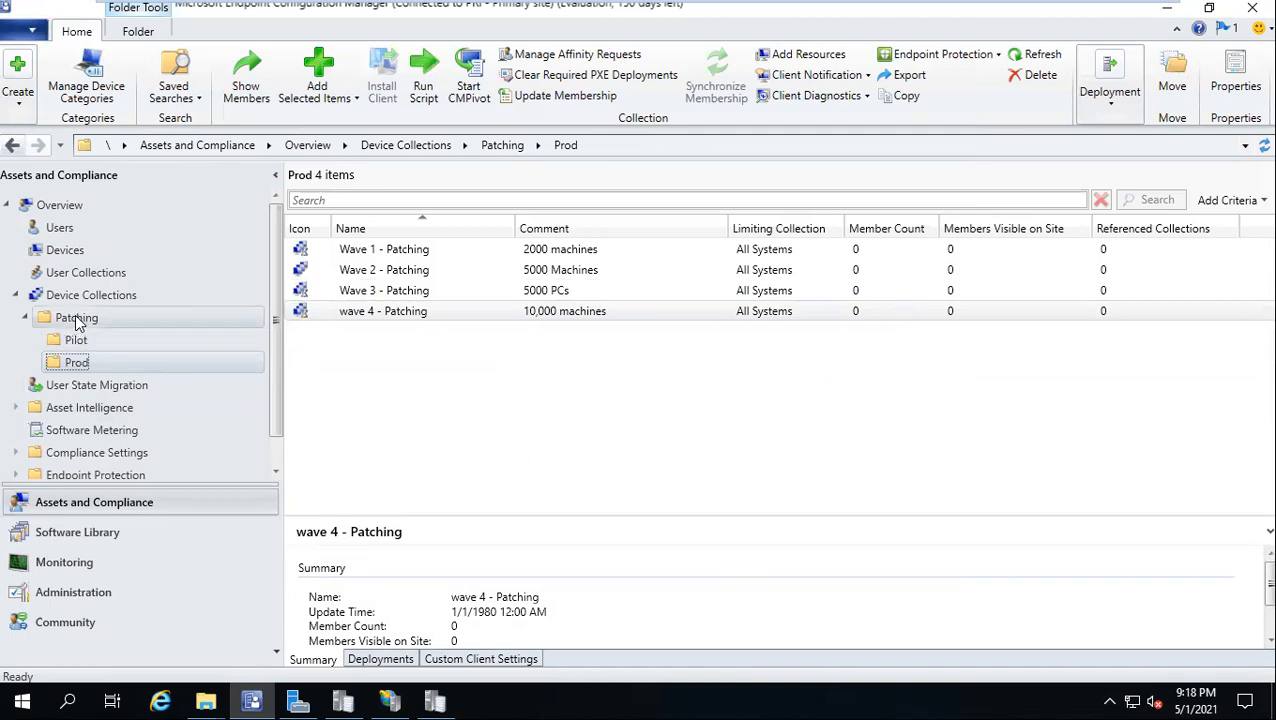
Start a device collection in the Prod folder named "wave 5 - Patching" with the comment "20,000", limited to All Systems
{"action": "right_click", "coordinate": [78, 361]}
{"action": "left_click", "coordinate": [110, 372]}
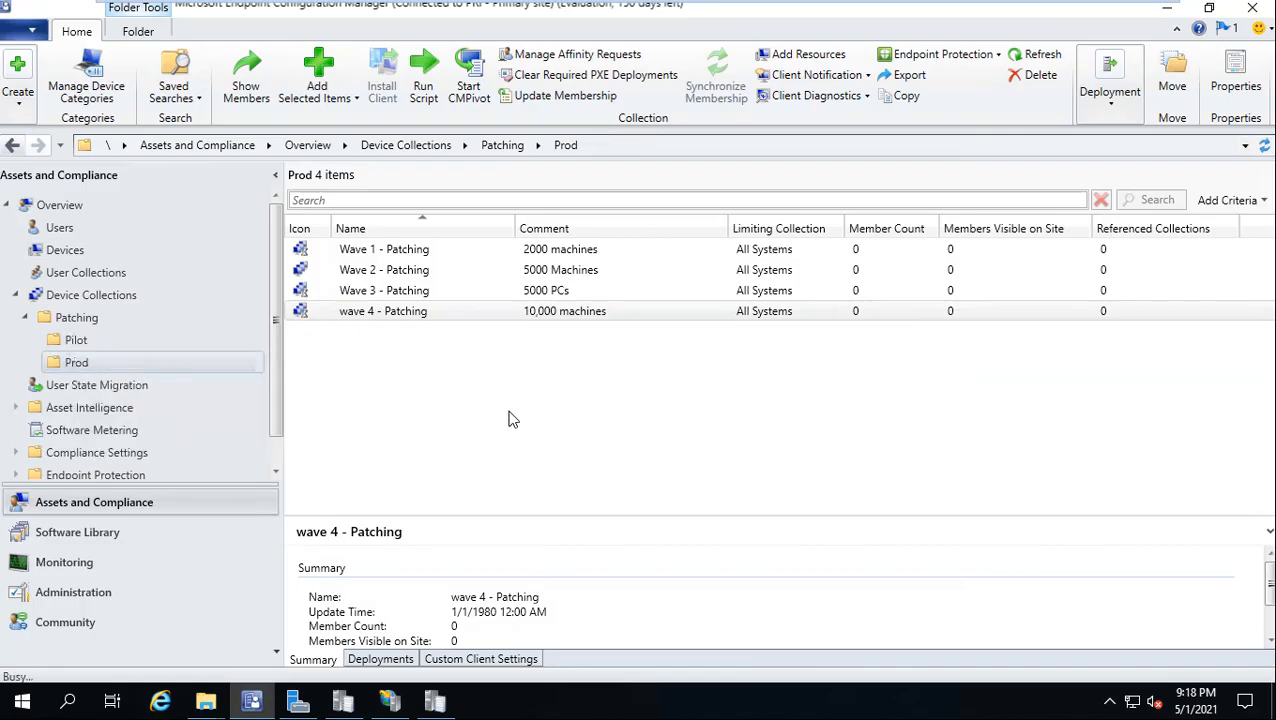
{"action": "type", "text": "wave 5 -"}
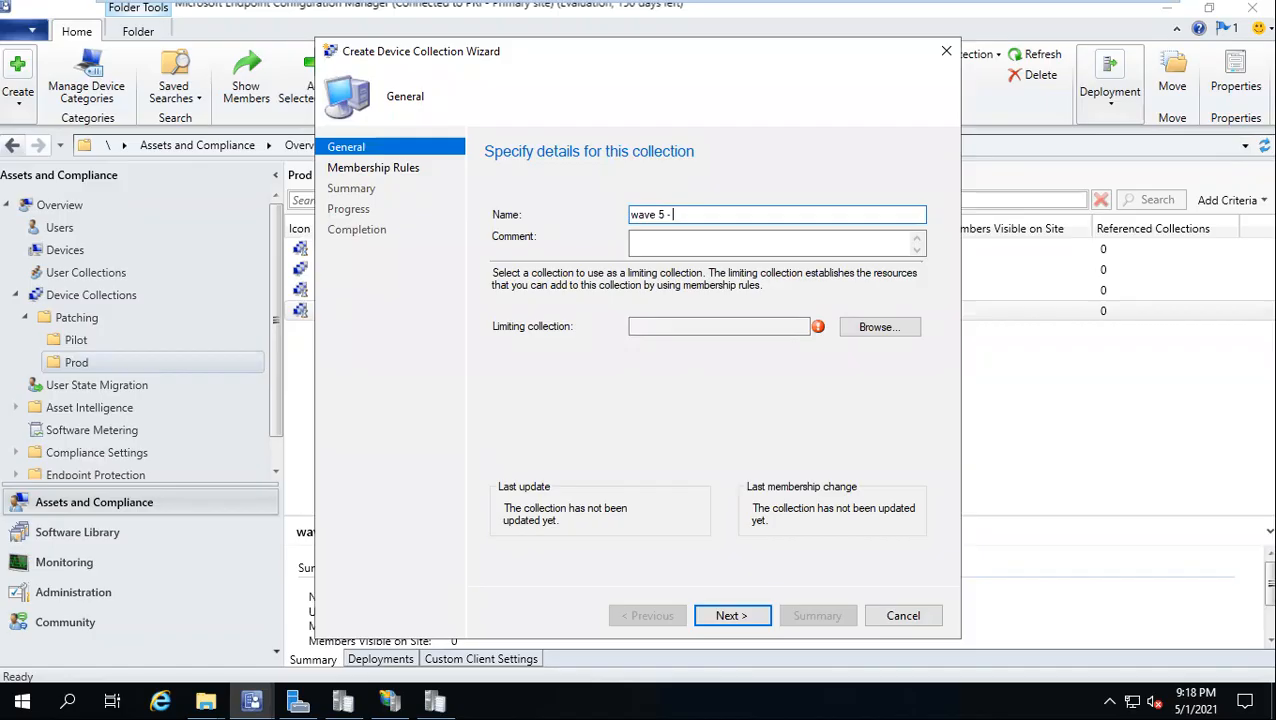
{"action": "type", "text": " Patching"}
{"action": "key", "text": "Tab"}
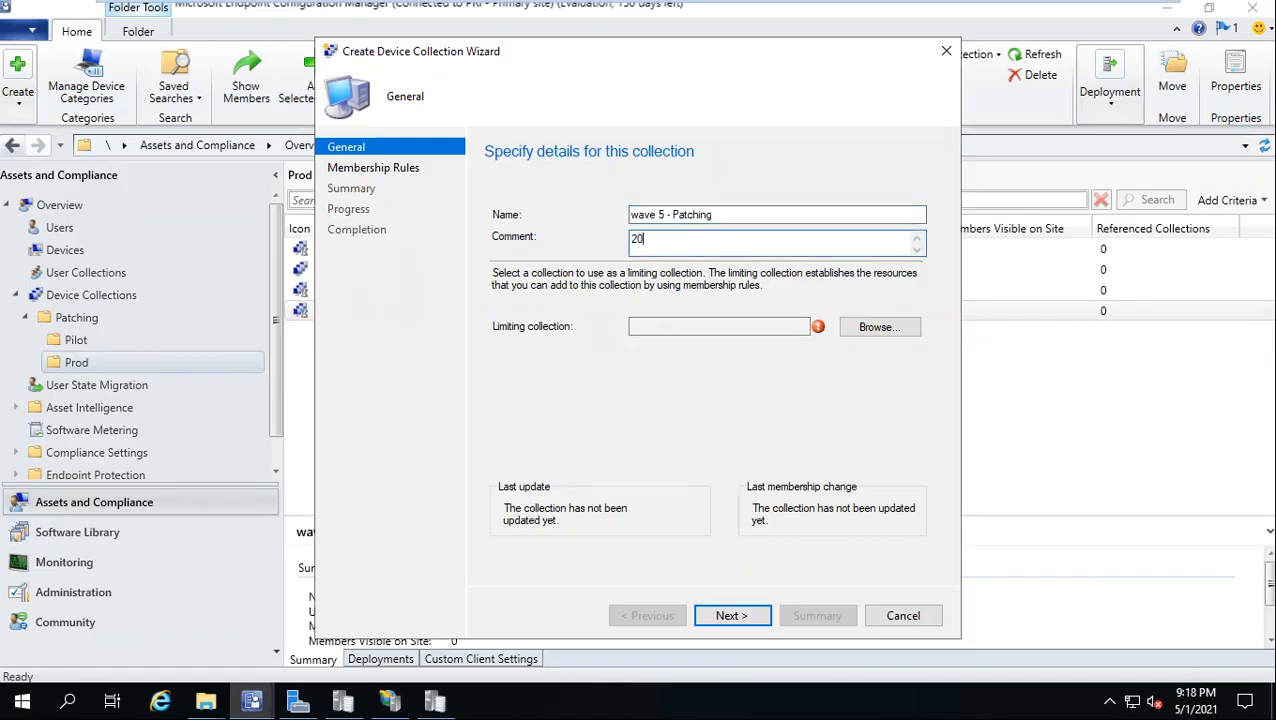
{"action": "type", "text": "20,000"}
{"action": "left_click", "coordinate": [877, 330]}
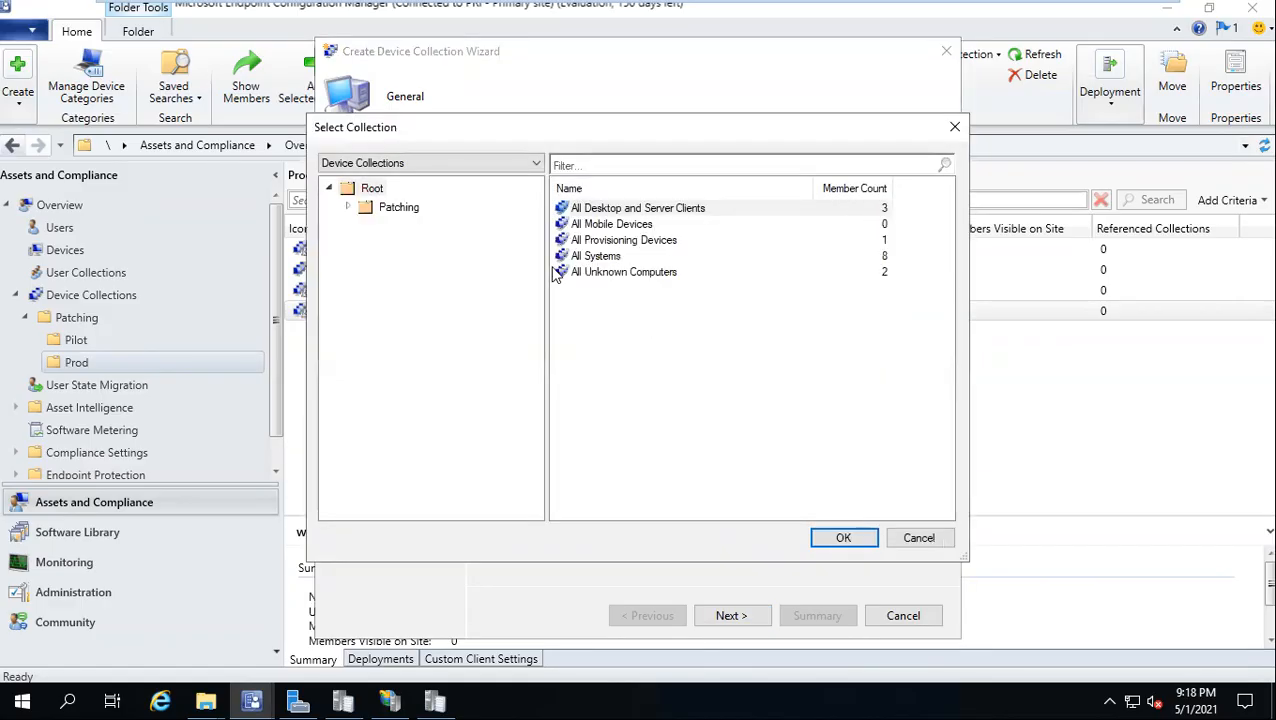
{"action": "double_click", "coordinate": [586, 258]}
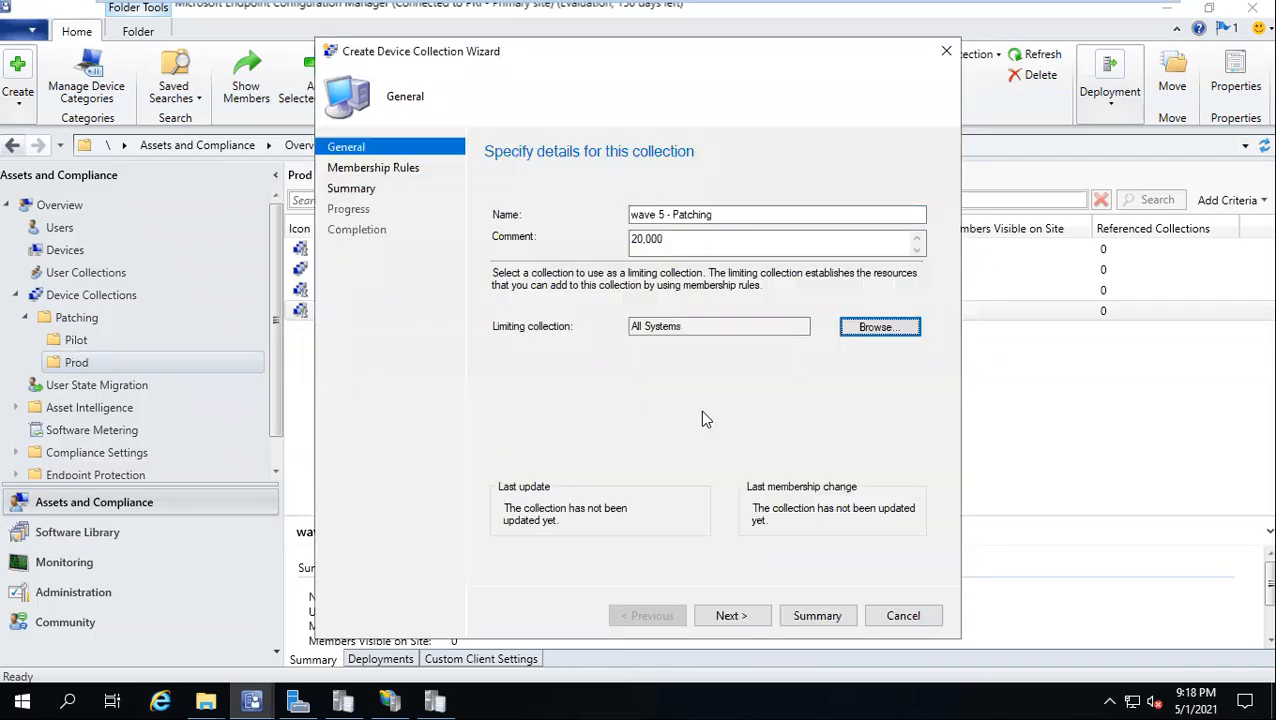
Complete the creation of the fifth wave's collection without membership rules
{"action": "left_click", "coordinate": [730, 617]}
{"action": "left_click", "coordinate": [730, 617]}
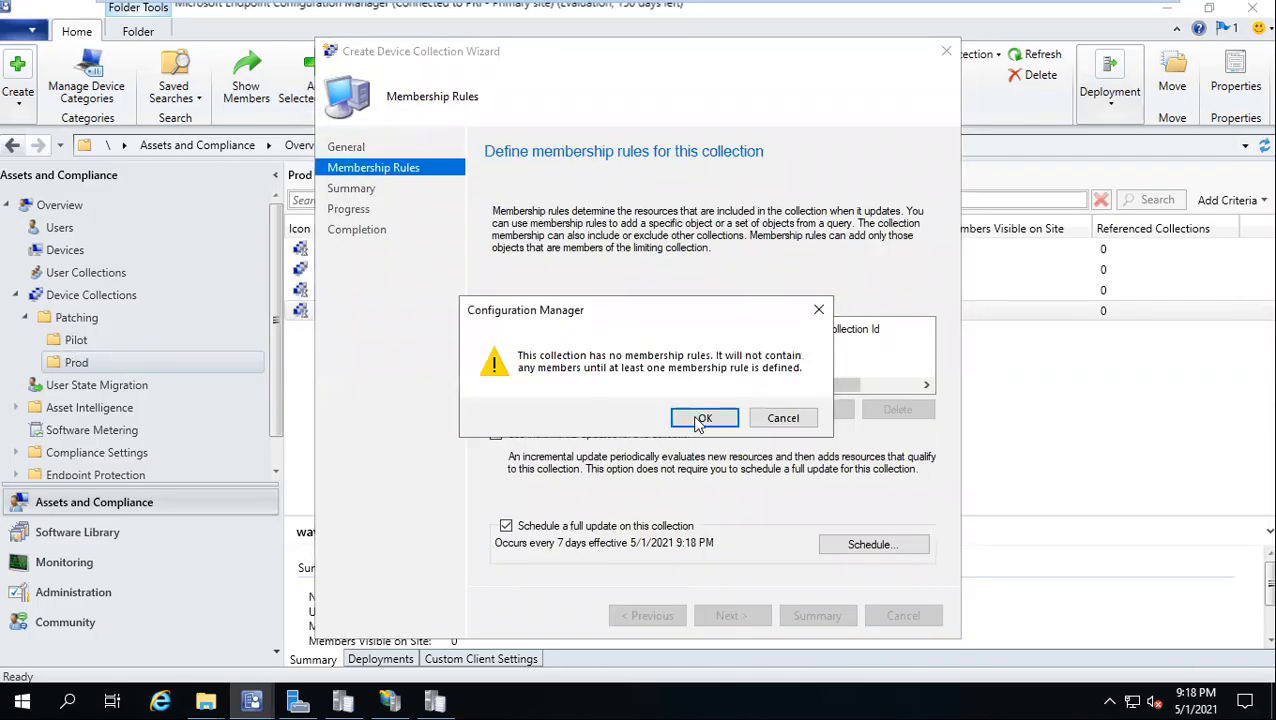
{"action": "left_click", "coordinate": [703, 418]}
{"action": "left_click", "coordinate": [745, 621]}
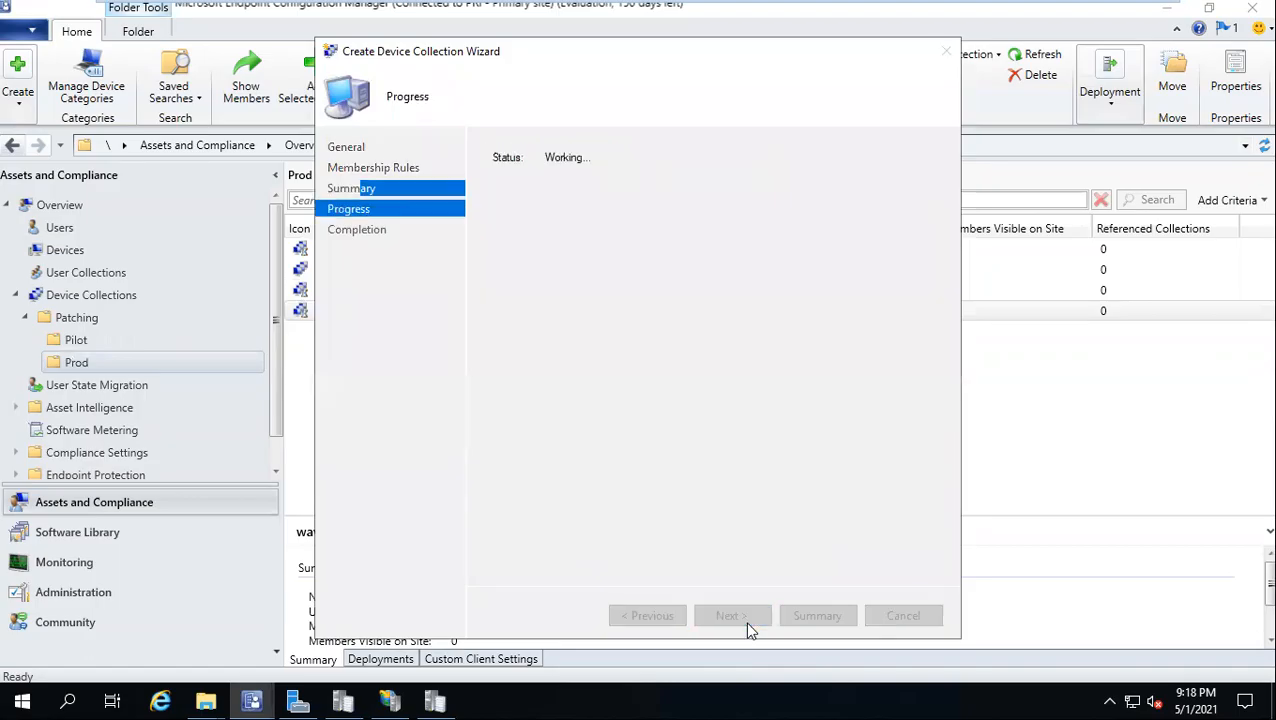
{"action": "key", "text": "Return"}
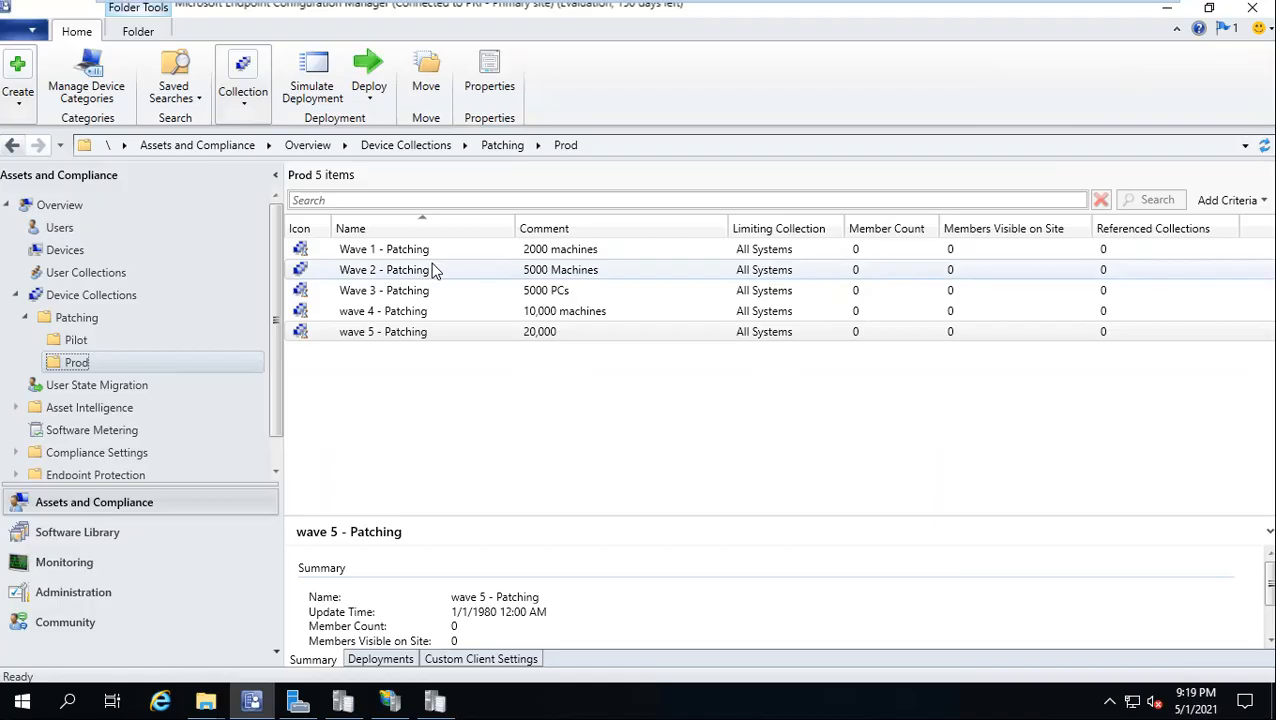
Create a folder named "VPN" inside the Patching folder
{"action": "right_click", "coordinate": [85, 318]}
{"action": "mouse_move", "coordinate": [150, 415]}
{"action": "left_click", "coordinate": [326, 410]}
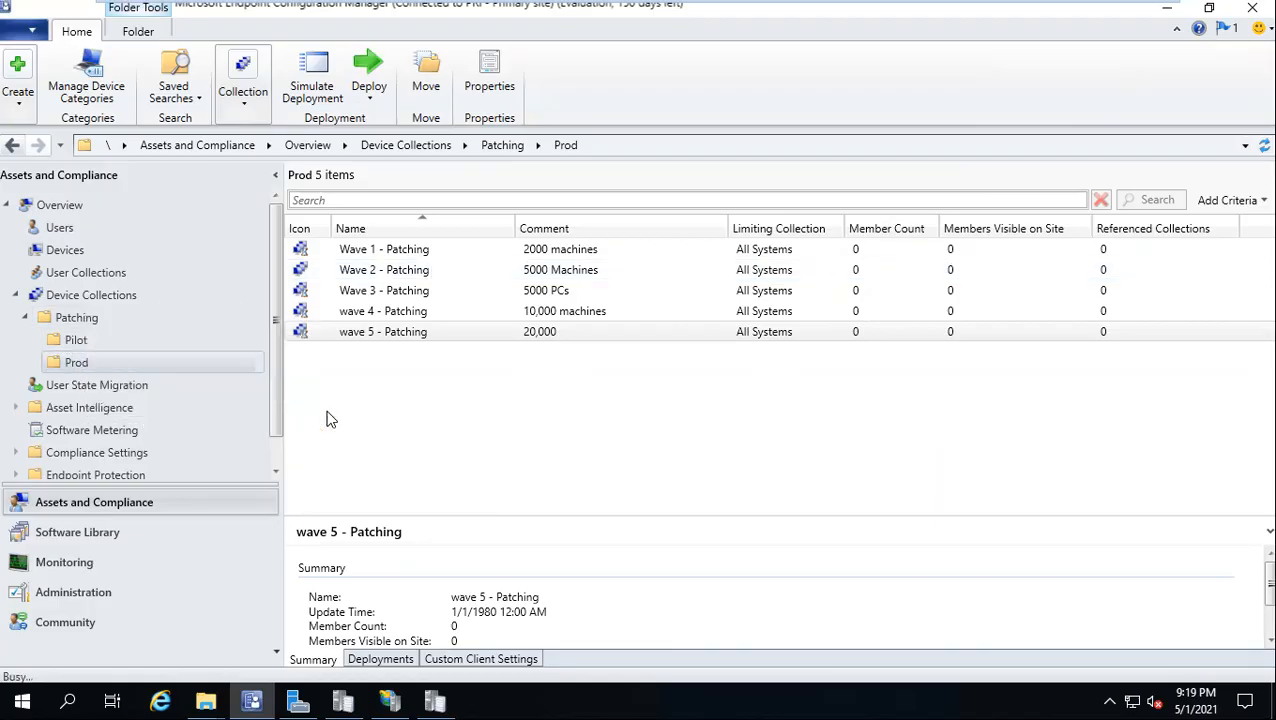
{"action": "type", "text": "VPN"}
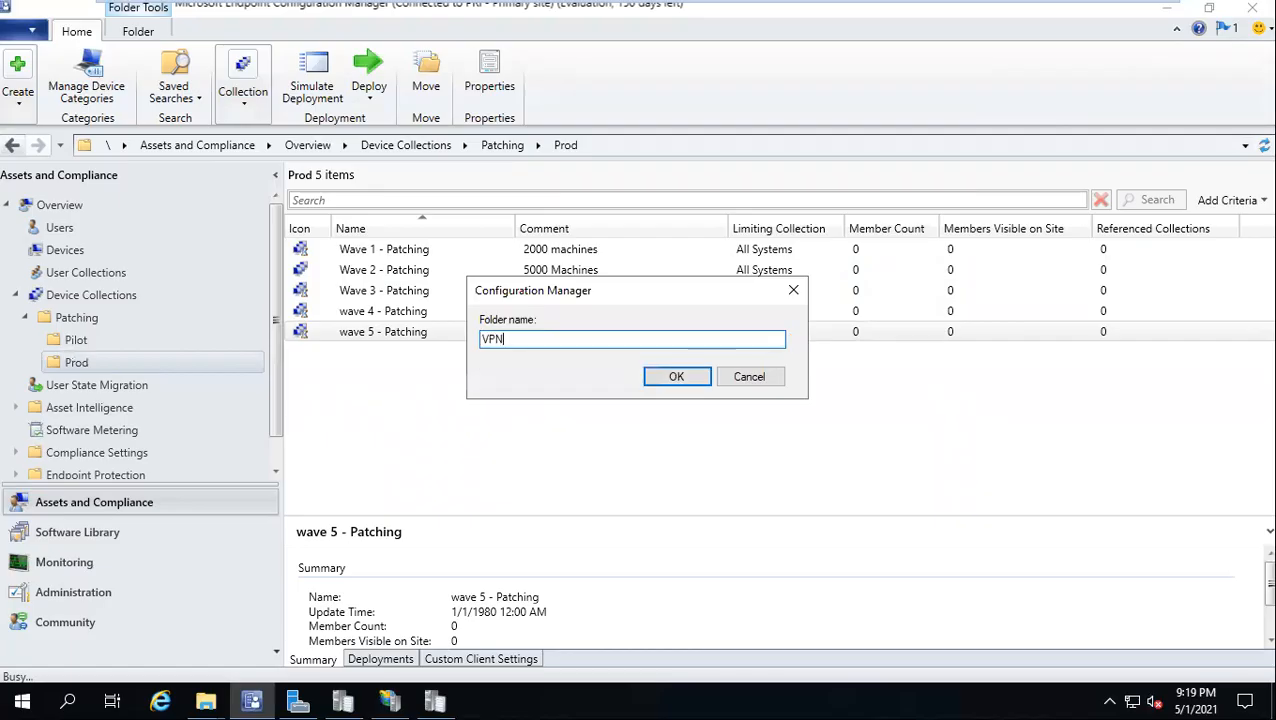
{"action": "key", "text": "Return"}
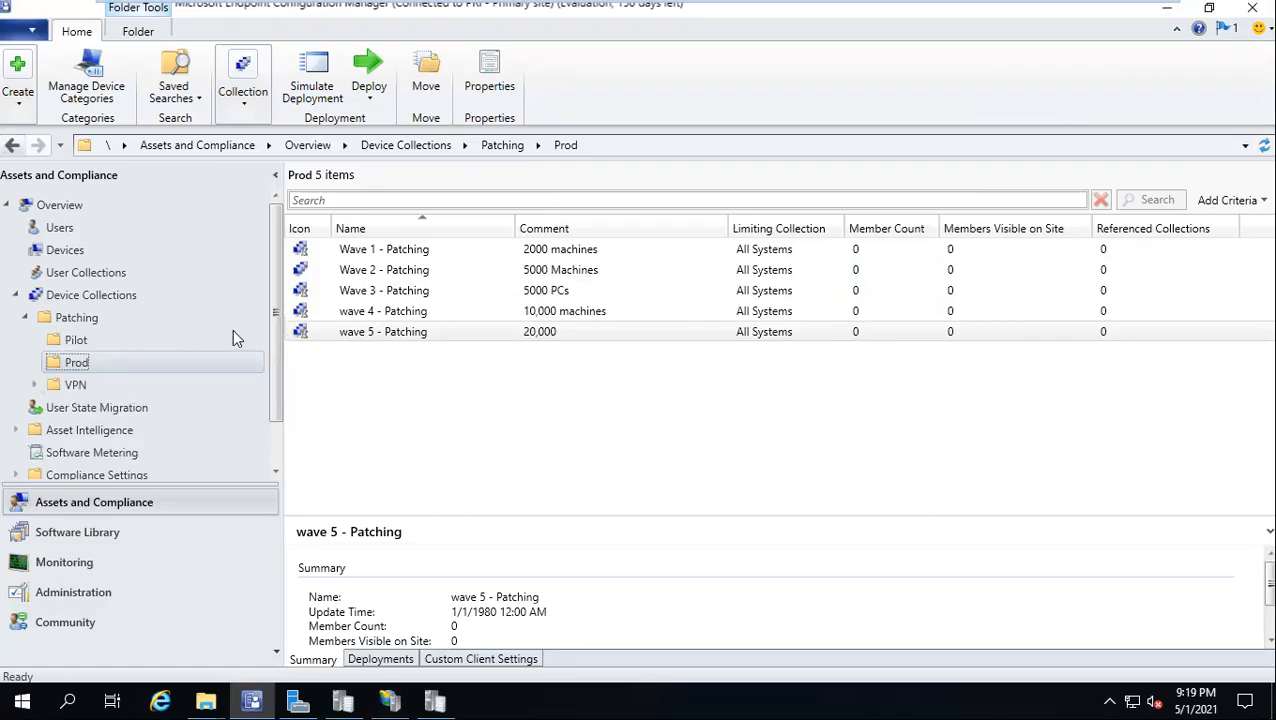
Start a device collection in the VPN folder named "Wave 1 - VPN Patching" with the comment "2000 PCs", limited to All Systems
{"action": "left_click", "coordinate": [80, 390]}
{"action": "right_click", "coordinate": [84, 396]}
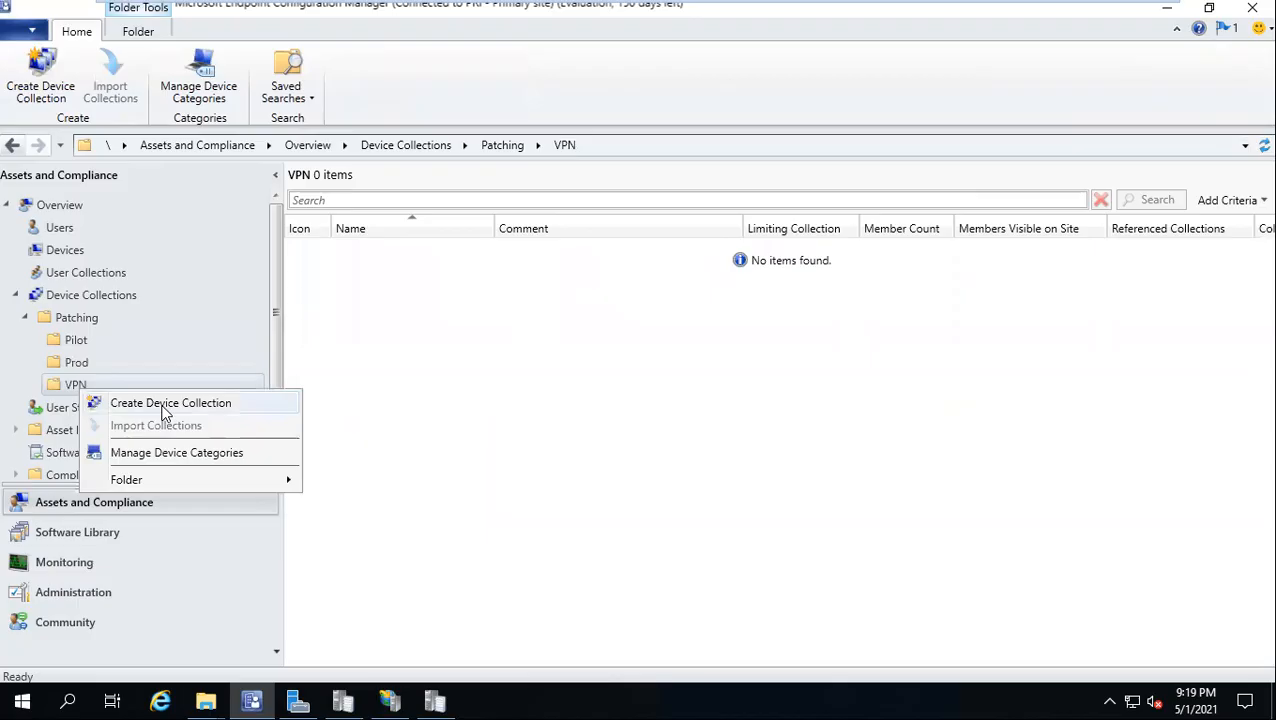
{"action": "left_click", "coordinate": [160, 406]}
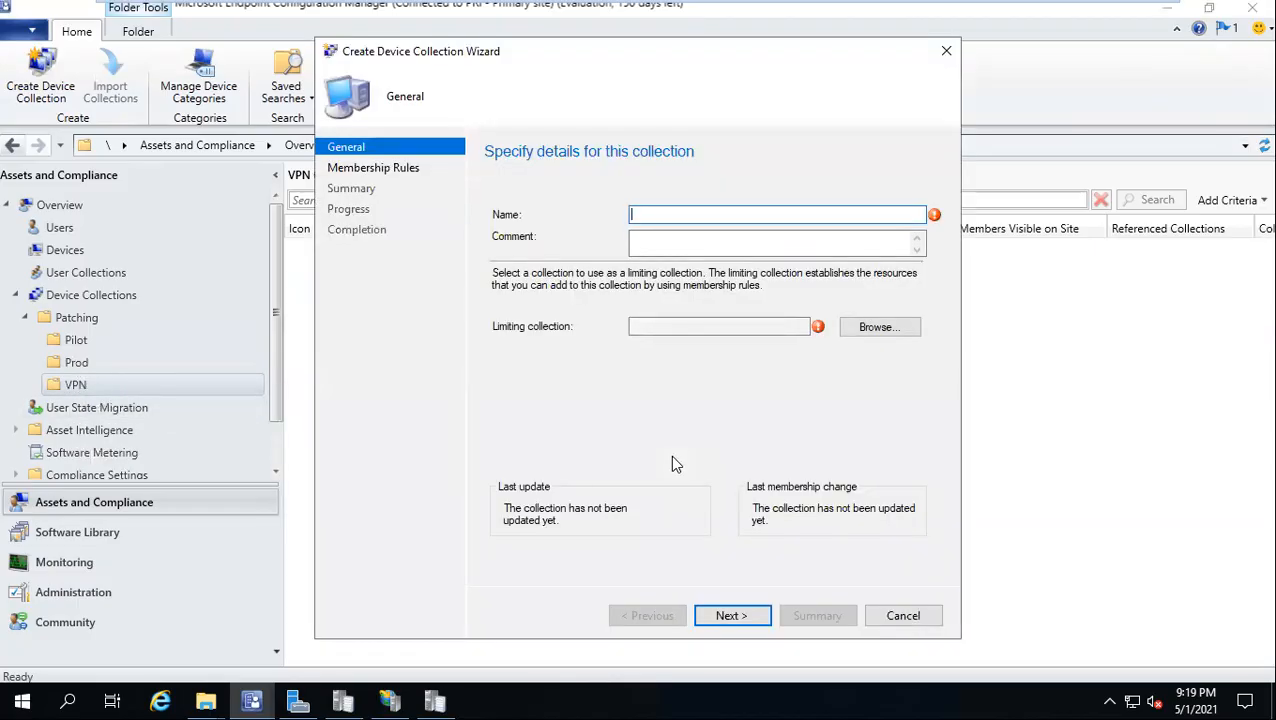
{"action": "type", "text": "V"}
{"action": "key", "text": "BackSpace"}
{"action": "type", "text": "Wave 1 - VPN Patching"}
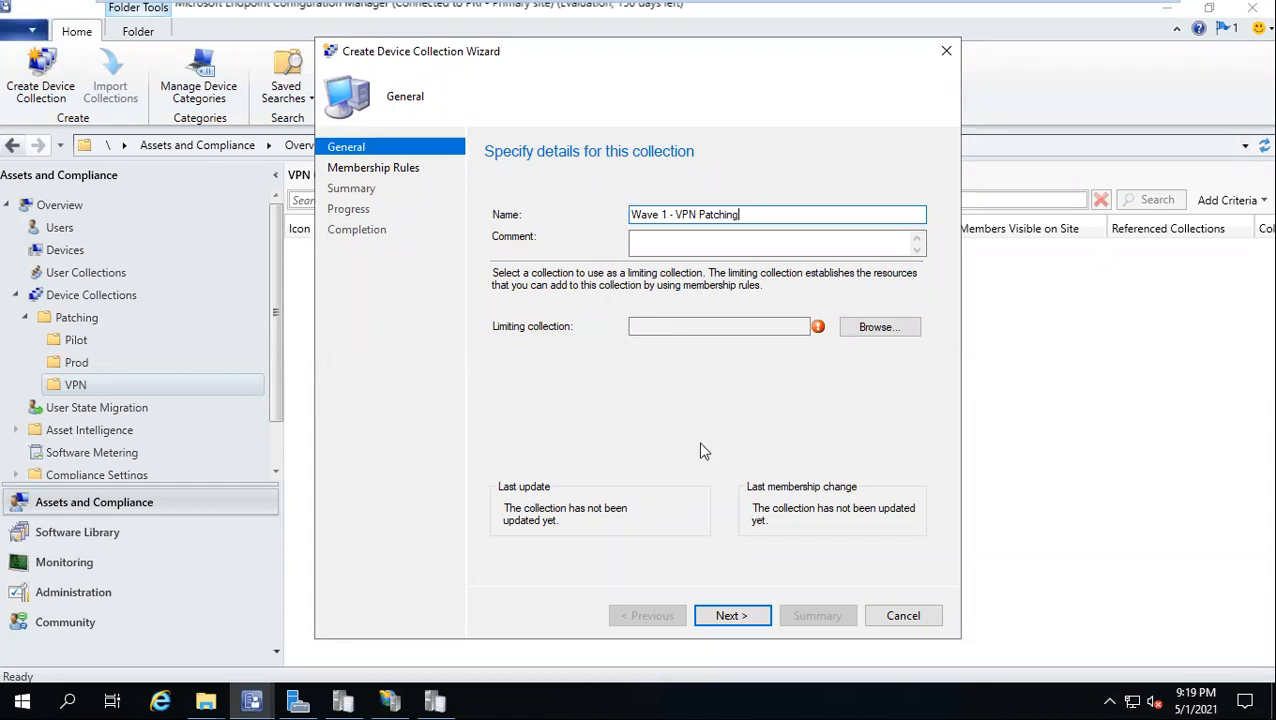
{"action": "left_click", "coordinate": [868, 331]}
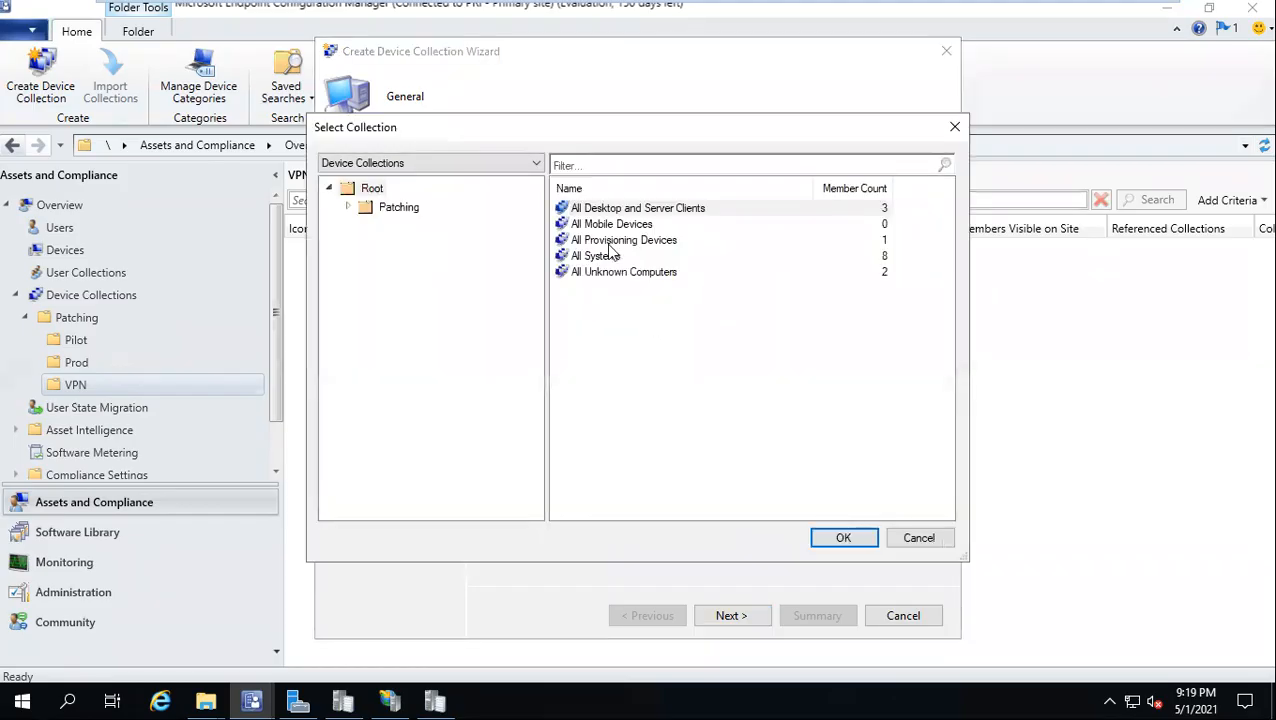
{"action": "double_click", "coordinate": [605, 256]}
{"action": "left_click", "coordinate": [732, 243]}
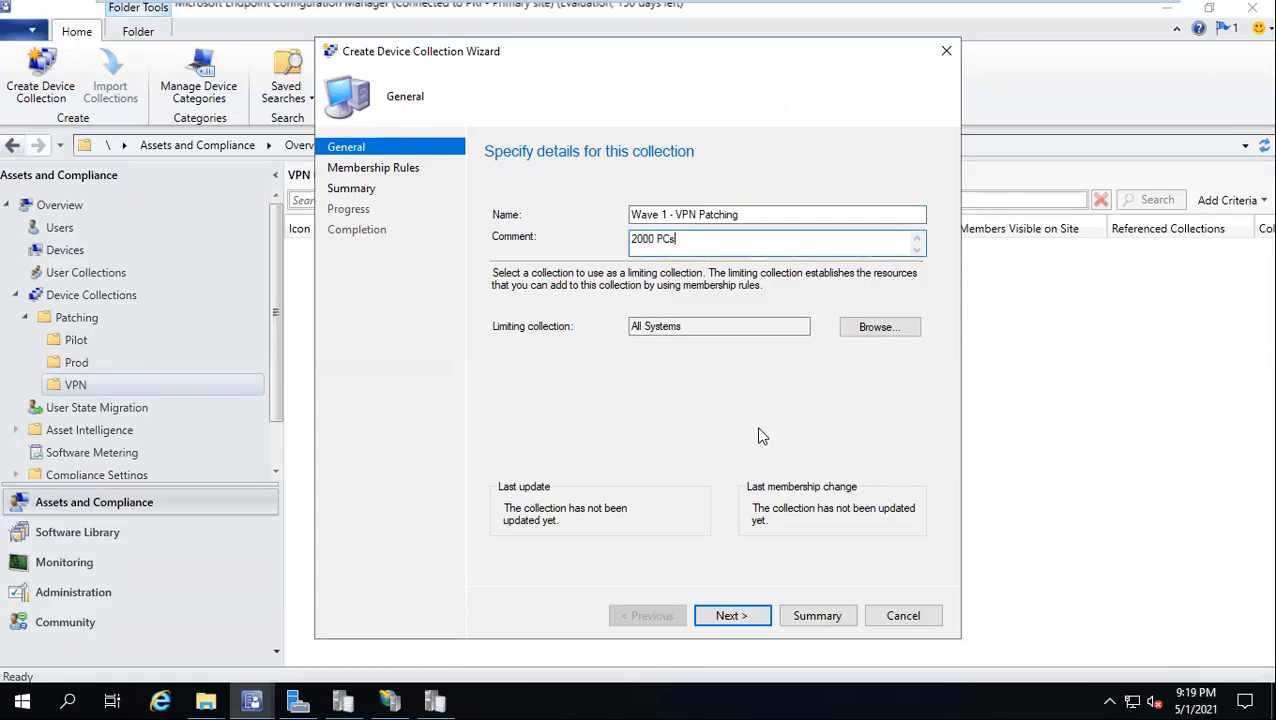
Complete the creation of the first VPN wave's collection without membership rules
{"action": "left_click", "coordinate": [729, 612]}
{"action": "left_click", "coordinate": [728, 612]}
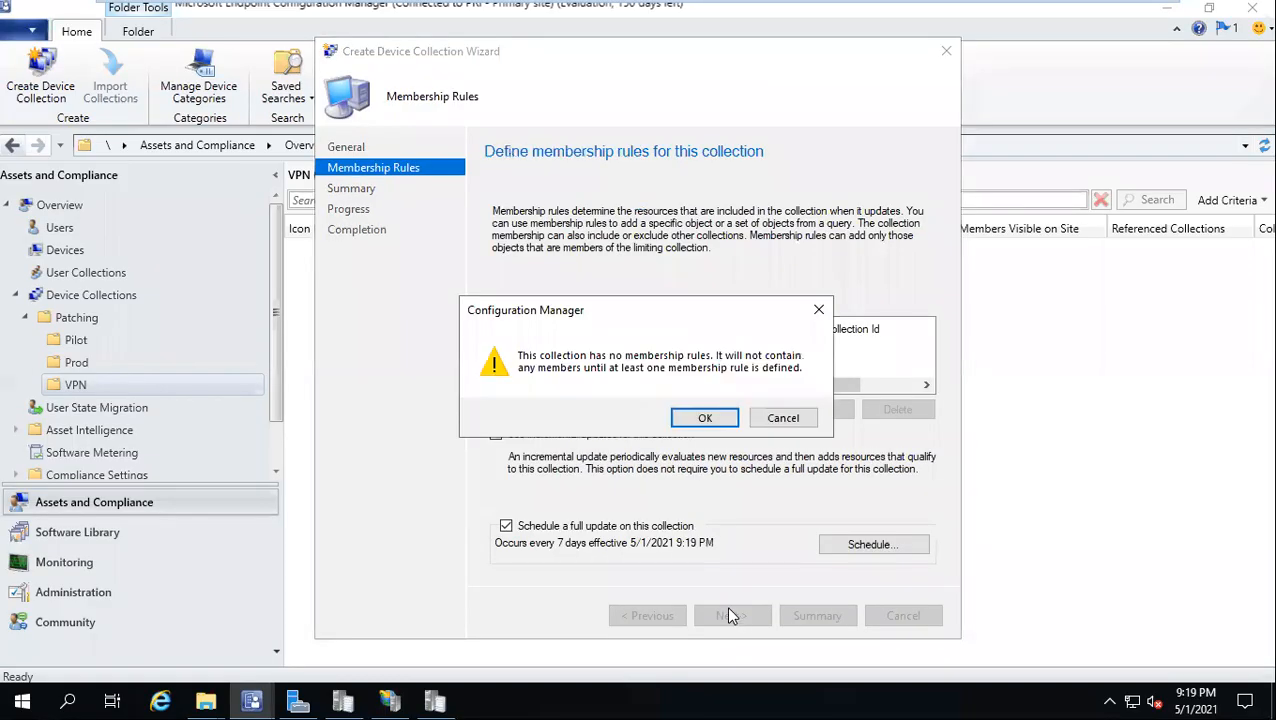
{"action": "left_click", "coordinate": [700, 418]}
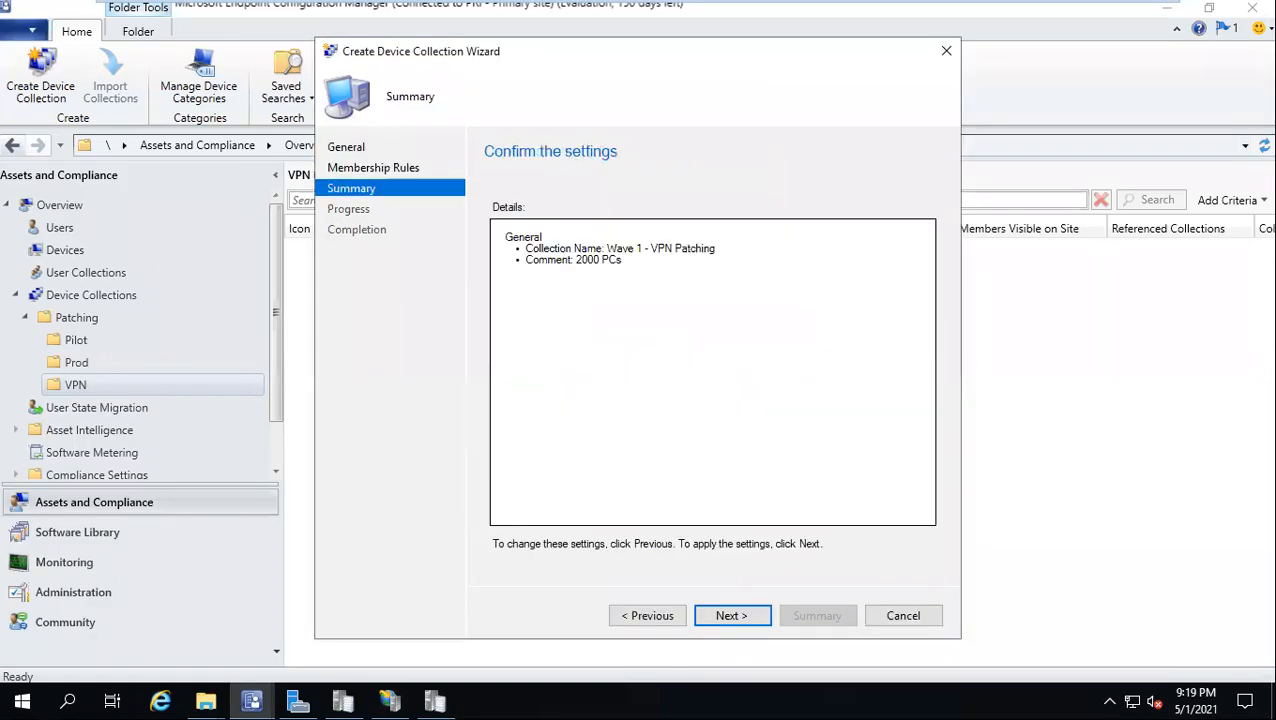
{"action": "left_click", "coordinate": [731, 615]}
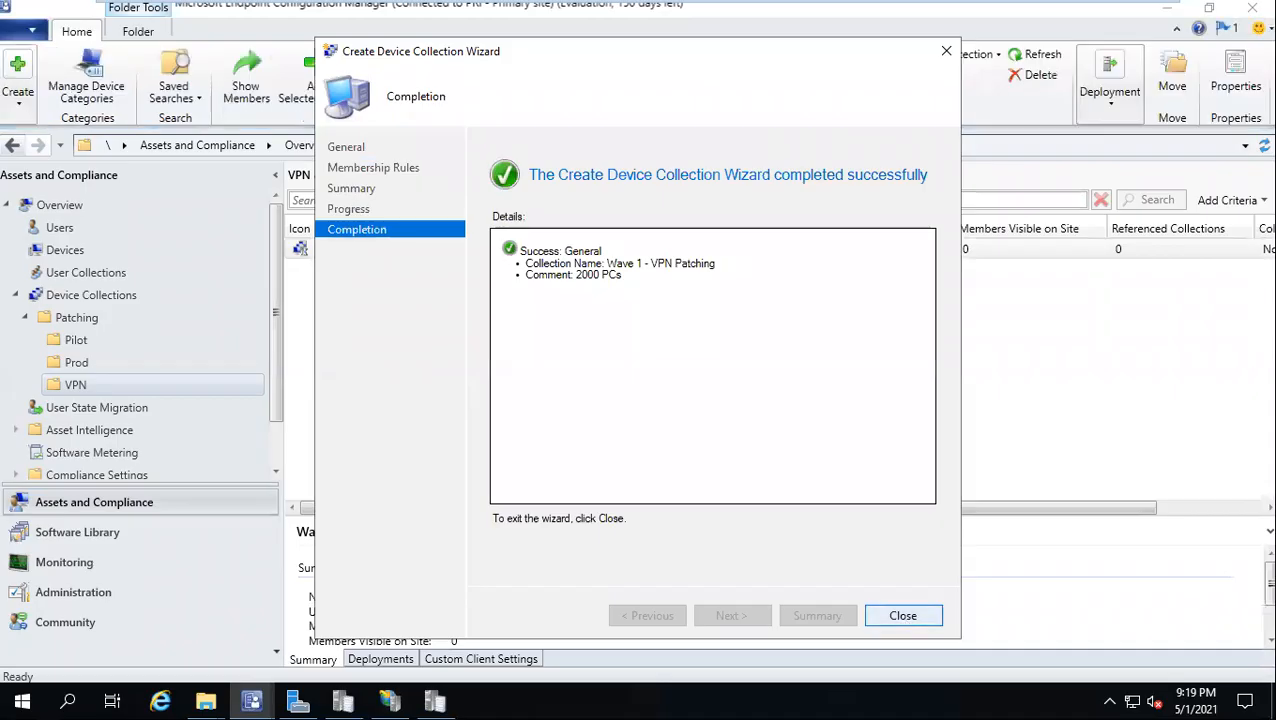
{"action": "left_click", "coordinate": [903, 615]}
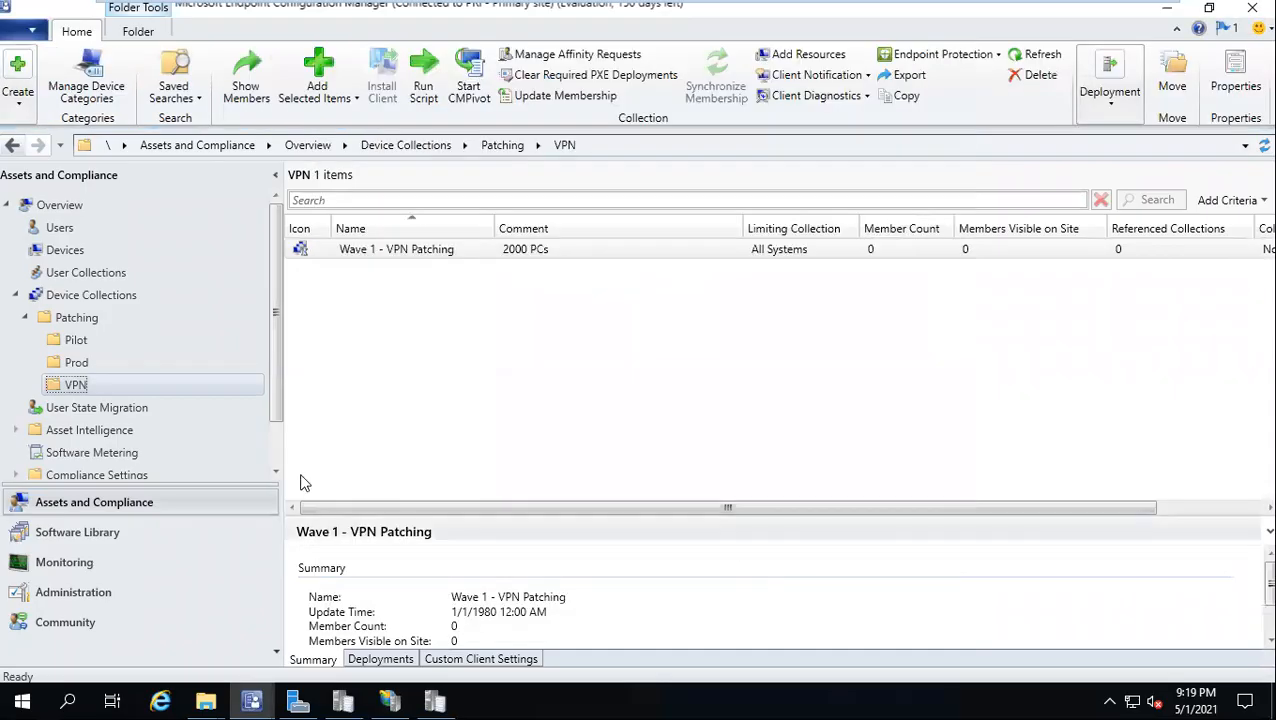
Start a device collection in the VPN folder named "Wave 2 - VPN Patching" with the comment "5000 PCs", limited to All Systems
{"action": "right_click", "coordinate": [87, 393]}
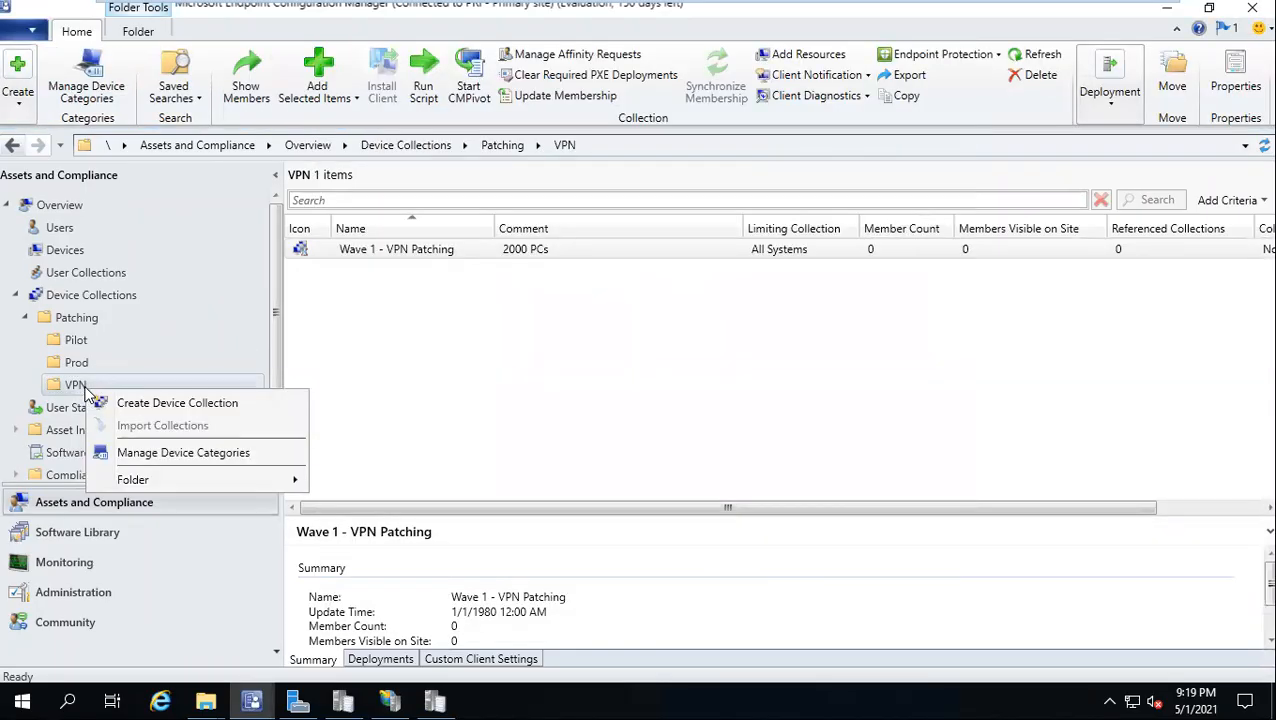
{"action": "left_click", "coordinate": [183, 410]}
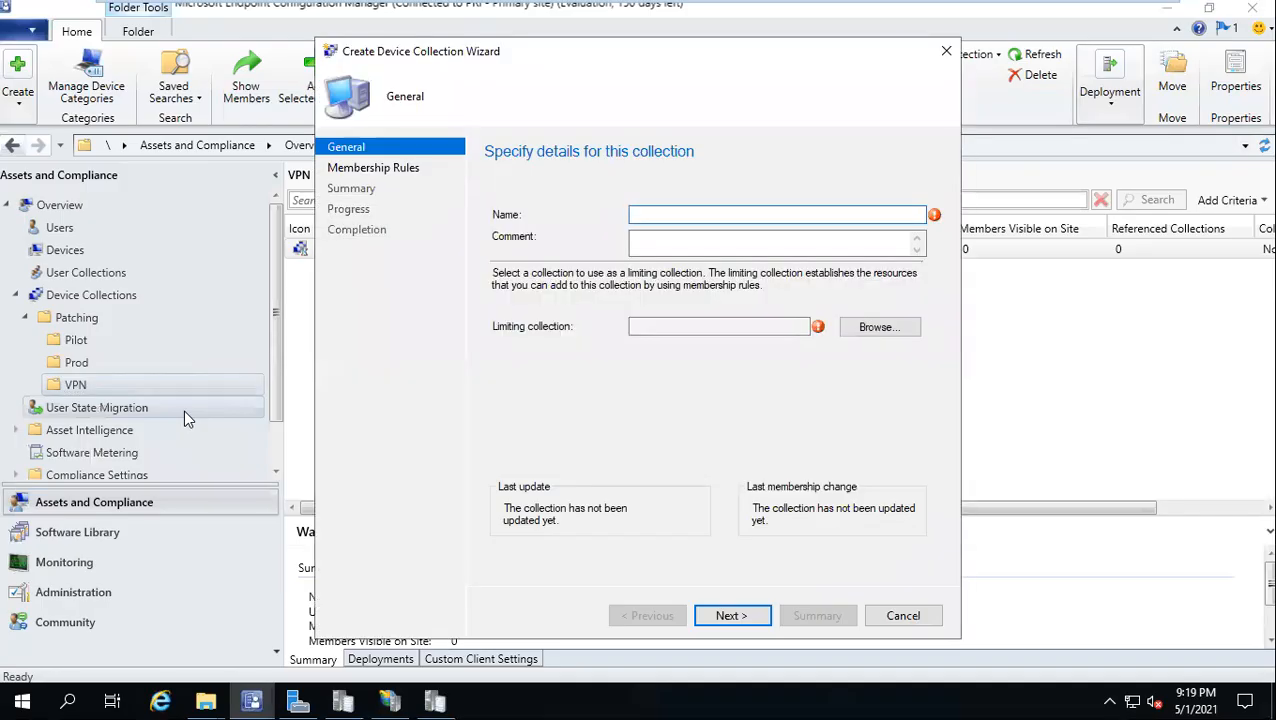
{"action": "type", "text": "Wa"}
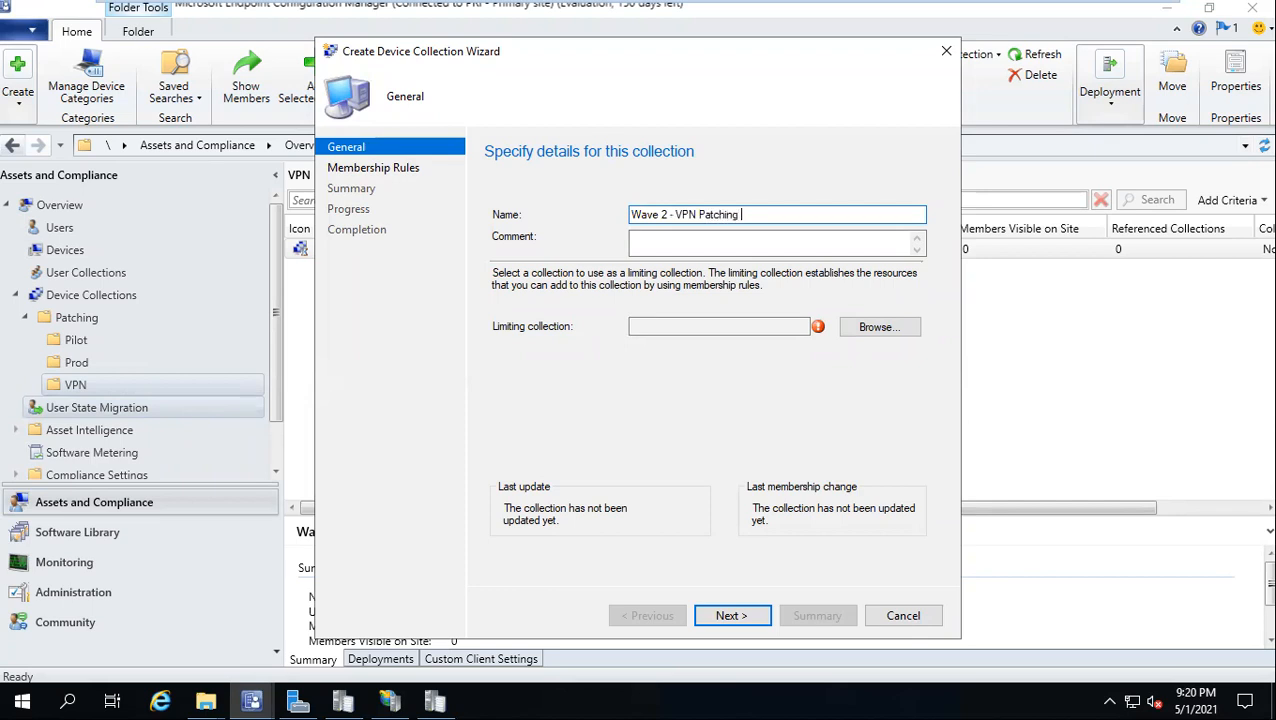
{"action": "type", "text": "ve 2 - VPN Patching"}
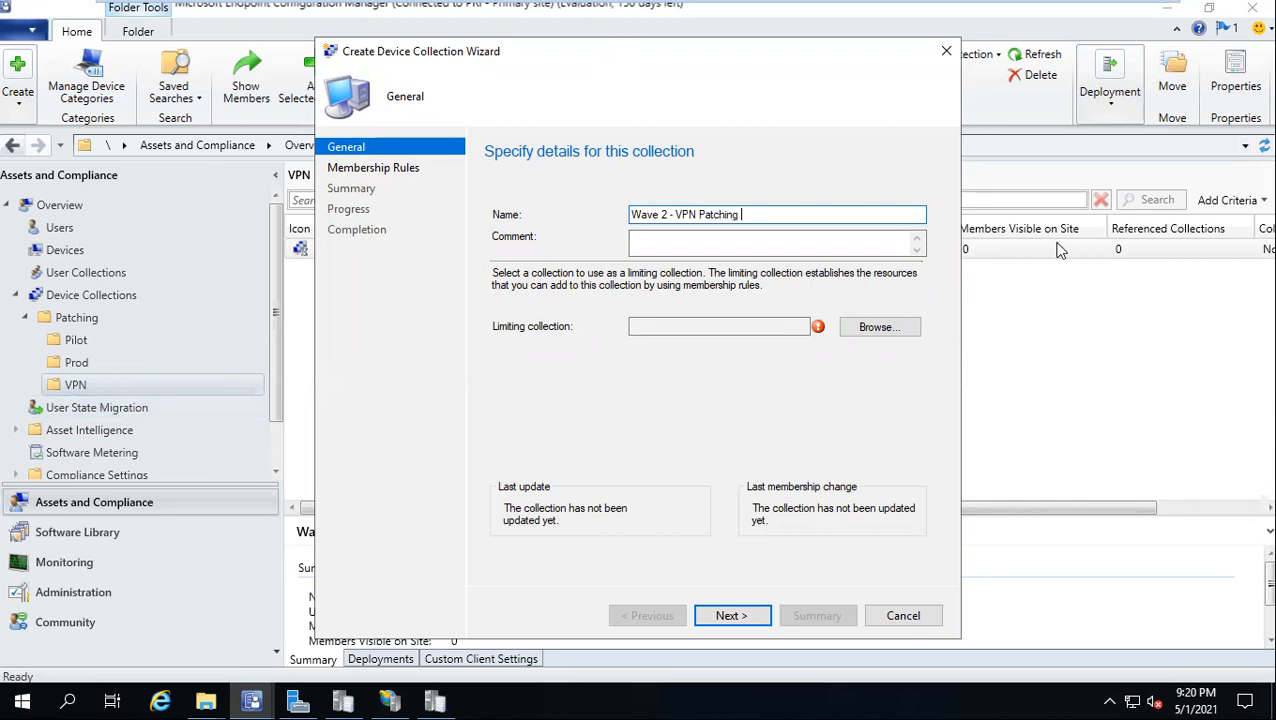
{"action": "left_click", "coordinate": [876, 330]}
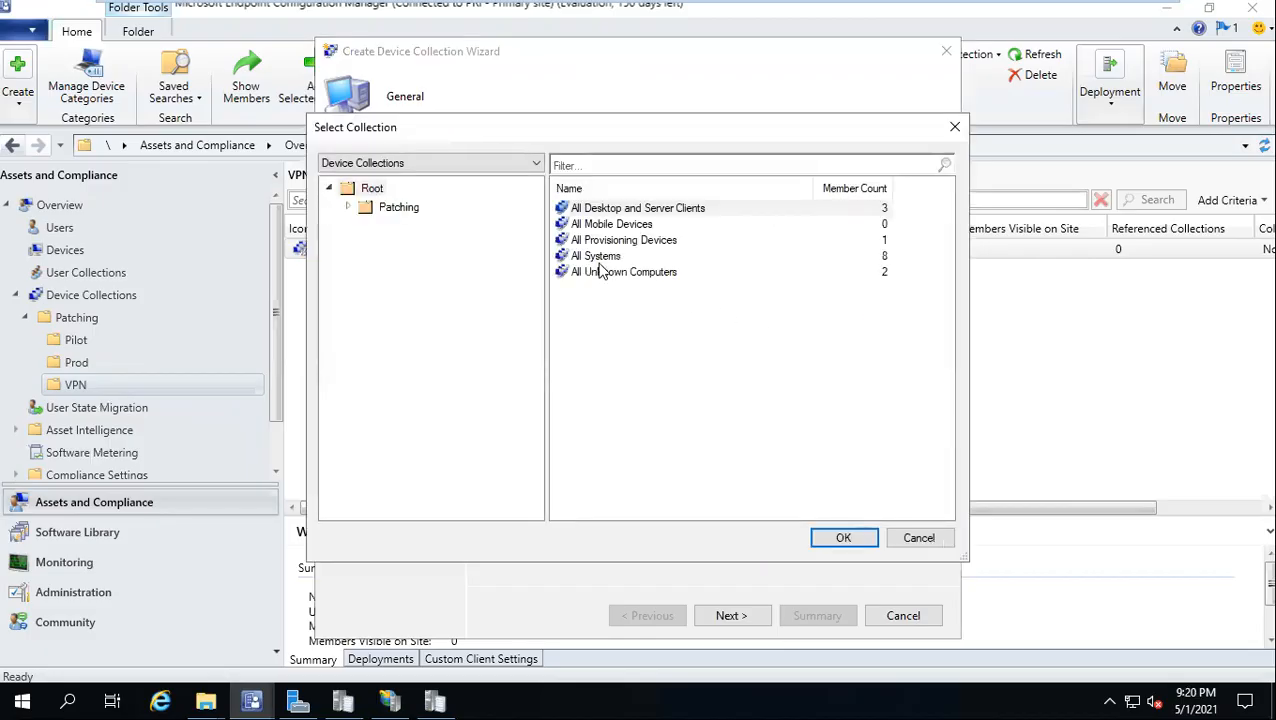
{"action": "left_click", "coordinate": [610, 258]}
{"action": "double_click", "coordinate": [610, 258]}
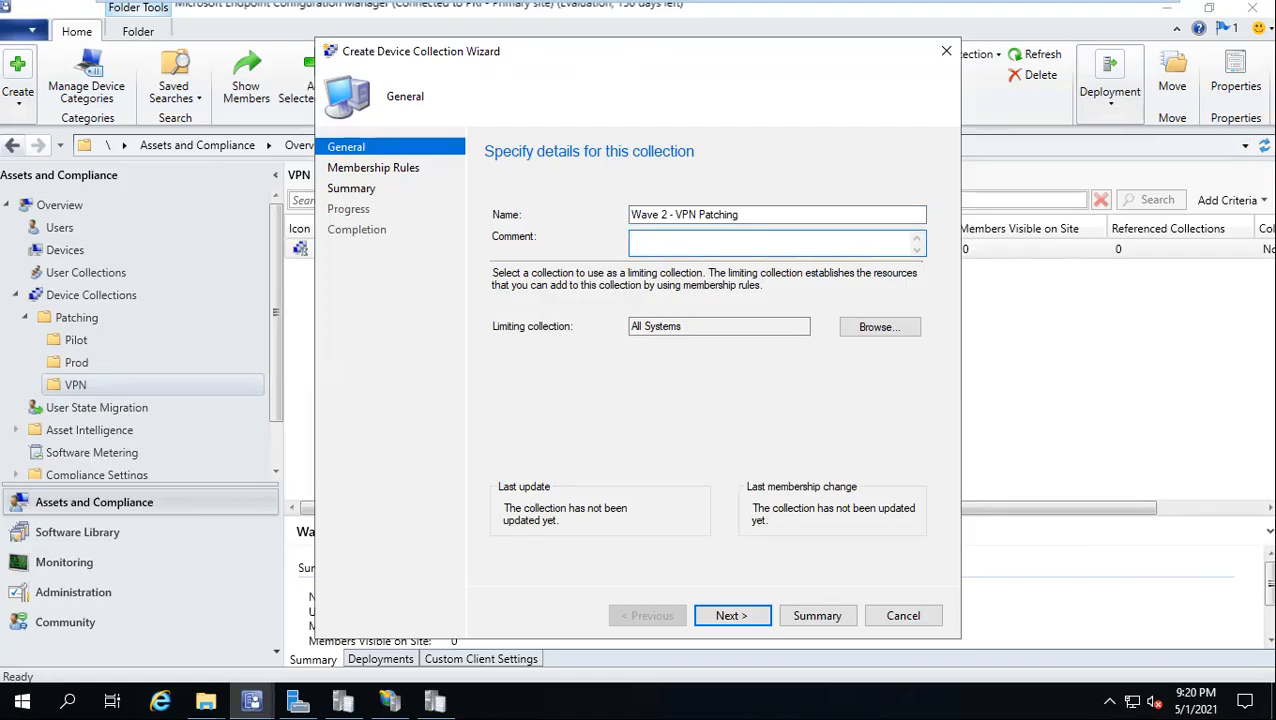
{"action": "type", "text": "5000 PCs"}
Complete the creation of the second VPN wave's collection without membership rules
{"action": "left_click", "coordinate": [726, 619]}
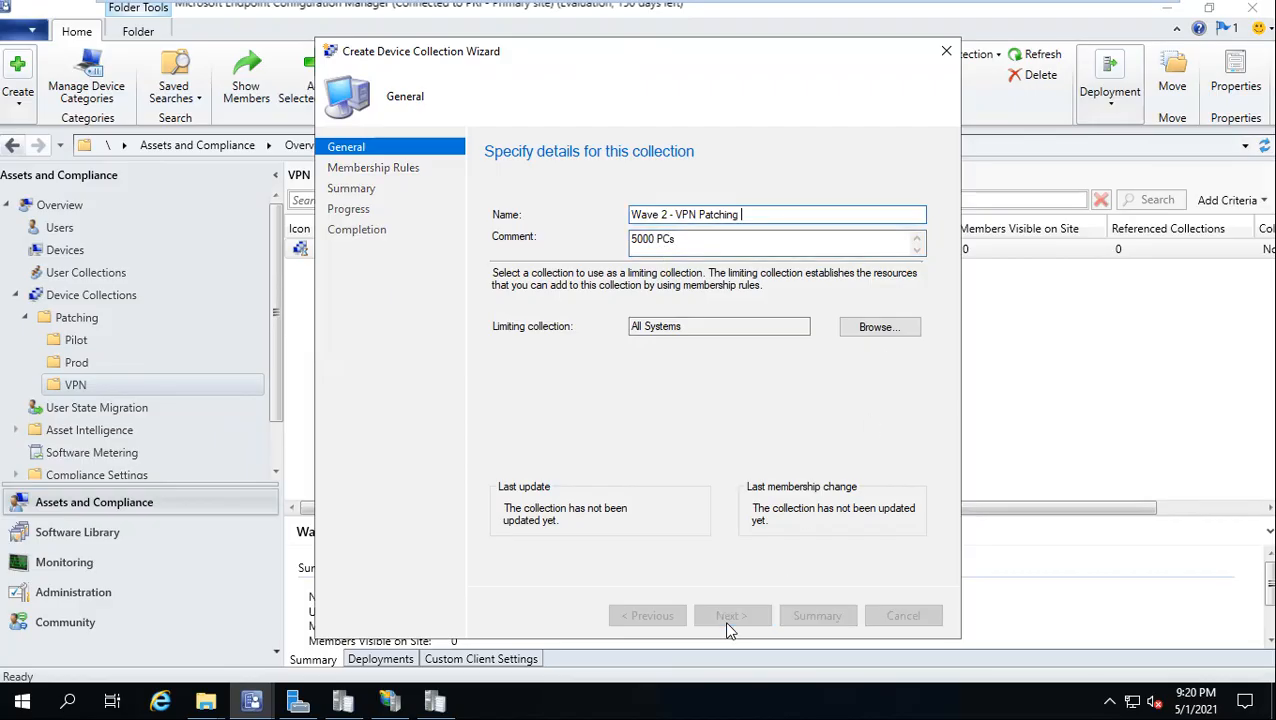
{"action": "left_click", "coordinate": [729, 625]}
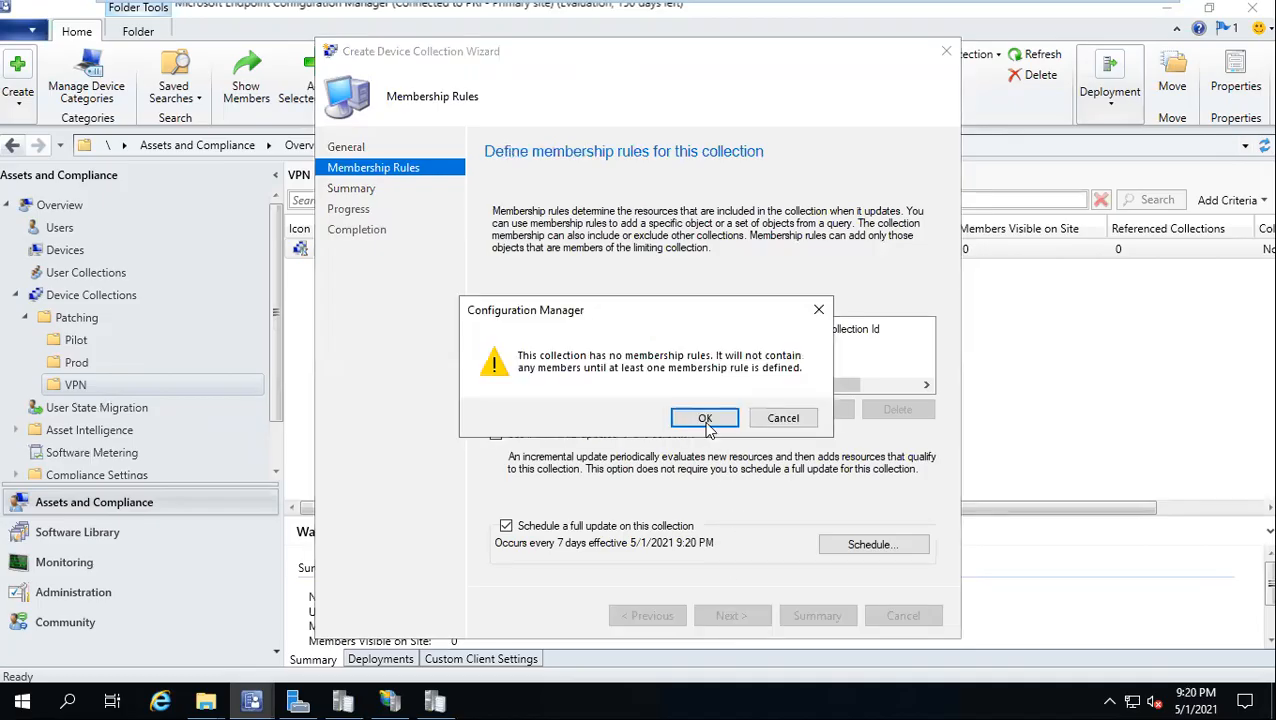
{"action": "left_click", "coordinate": [705, 419]}
{"action": "left_click", "coordinate": [733, 617]}
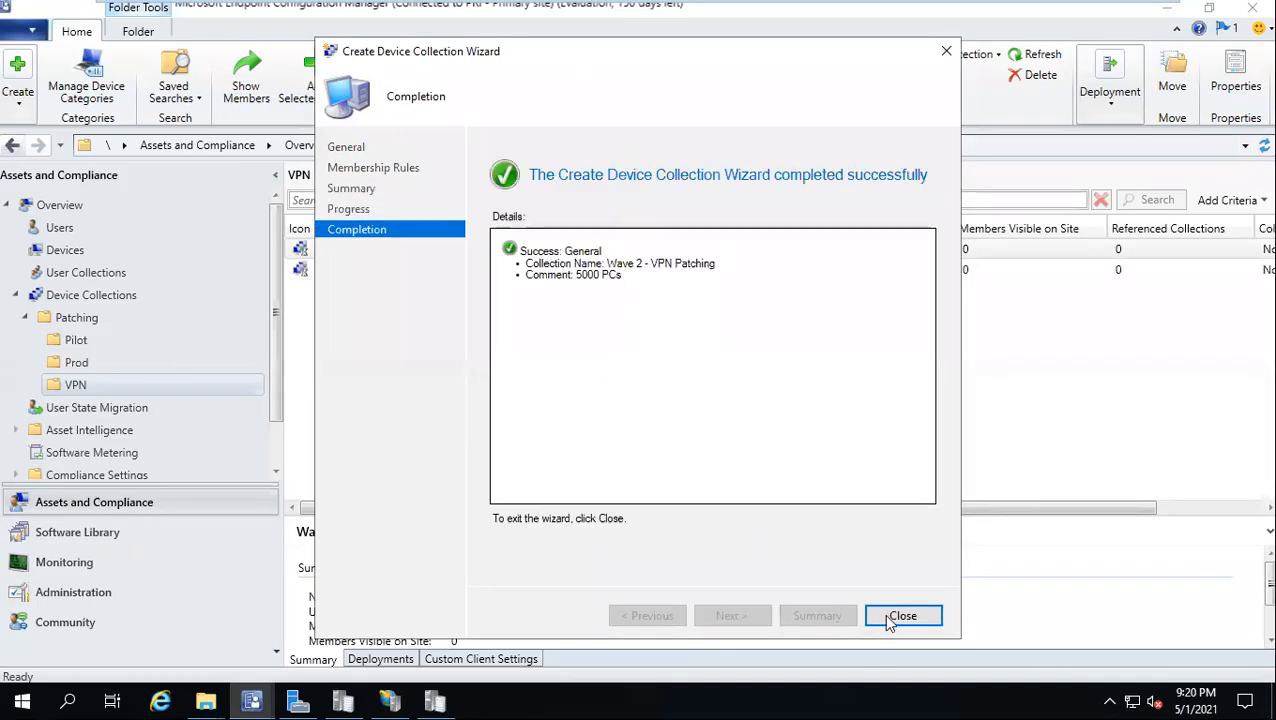
{"action": "left_click", "coordinate": [900, 616]}
Create a folder named "Pre- Cache" inside the Patching folder under Device Collections
{"action": "right_click", "coordinate": [72, 322]}
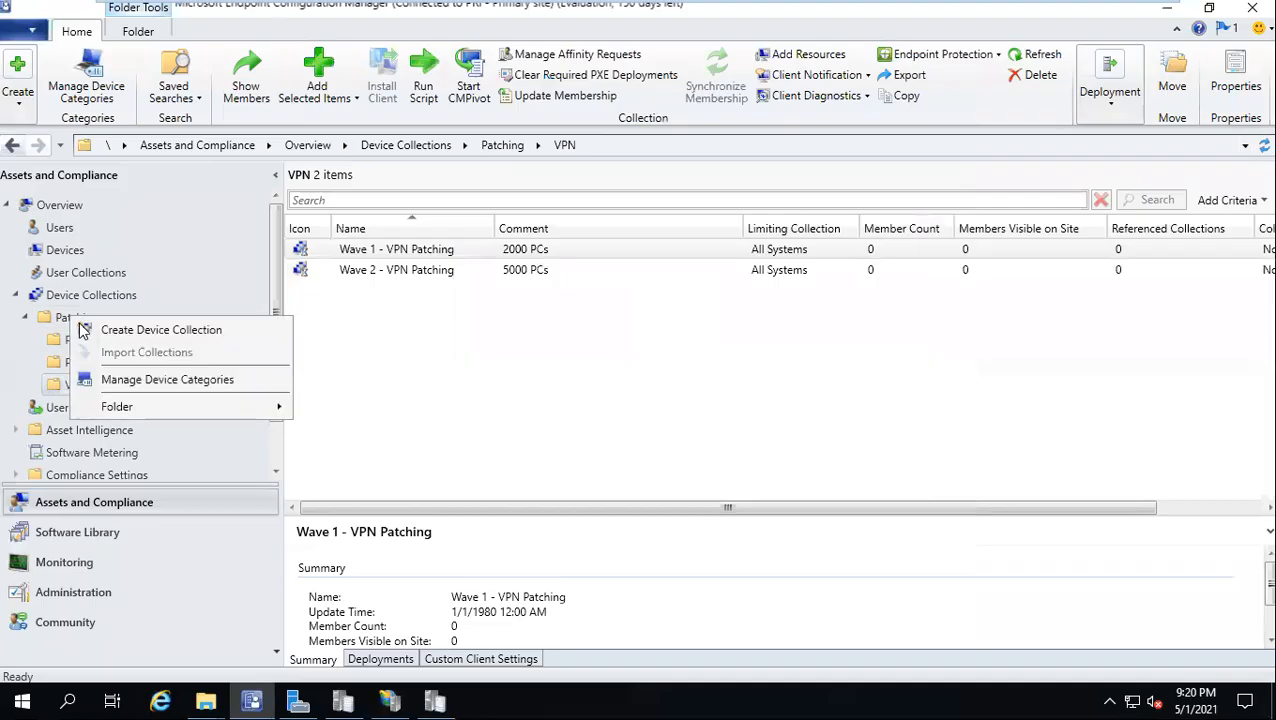
{"action": "mouse_move", "coordinate": [251, 414]}
{"action": "left_click", "coordinate": [321, 412]}
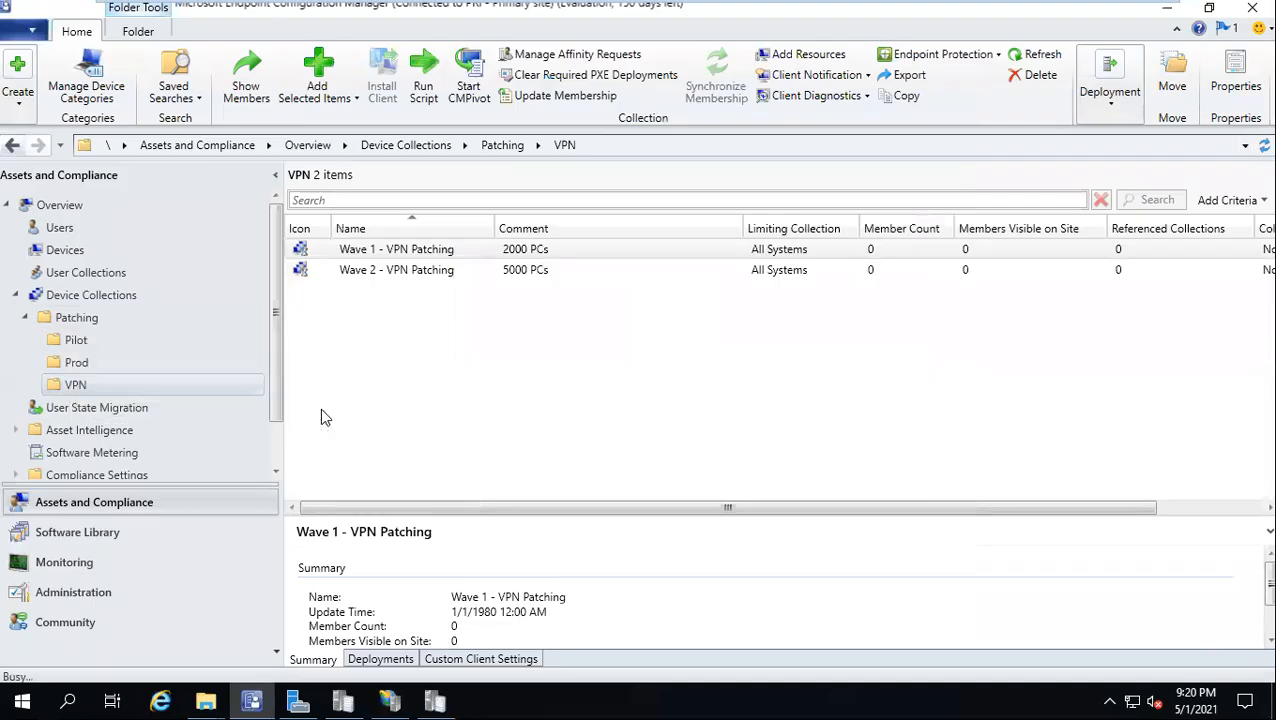
{"action": "type", "text": "Pre"}
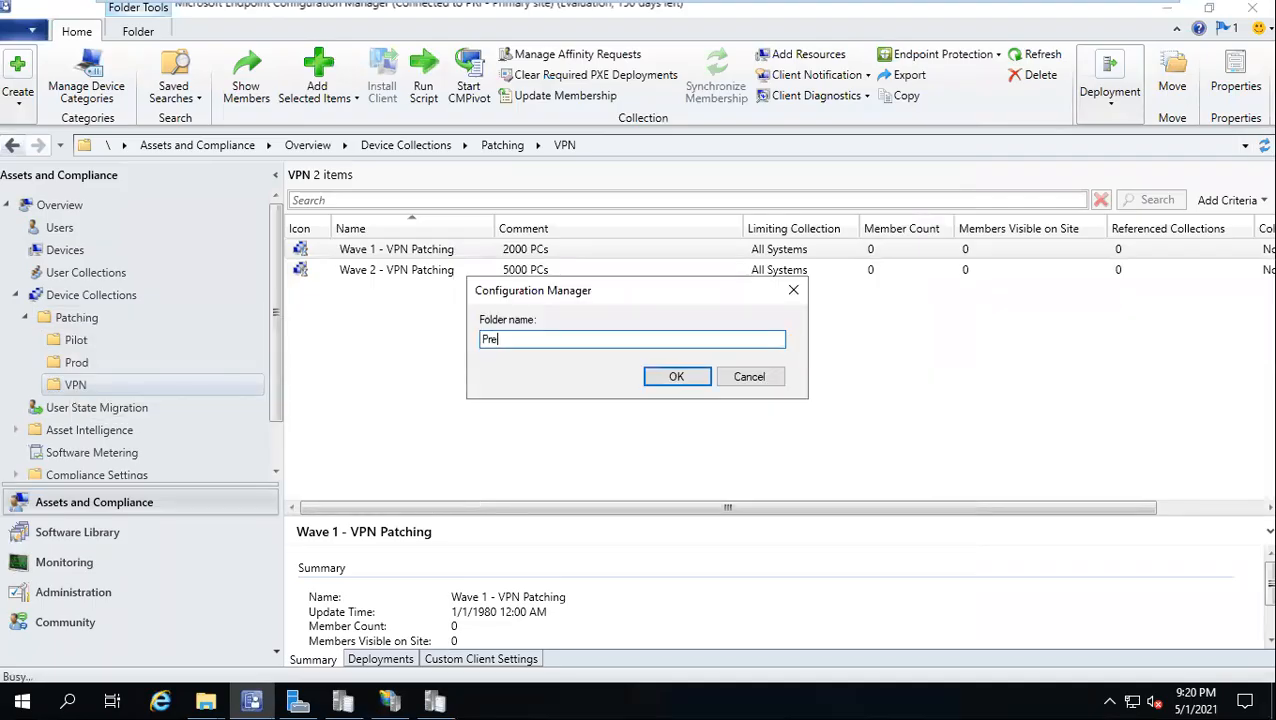
{"action": "type", "text": "- Cache"}
{"action": "left_click", "coordinate": [684, 384]}
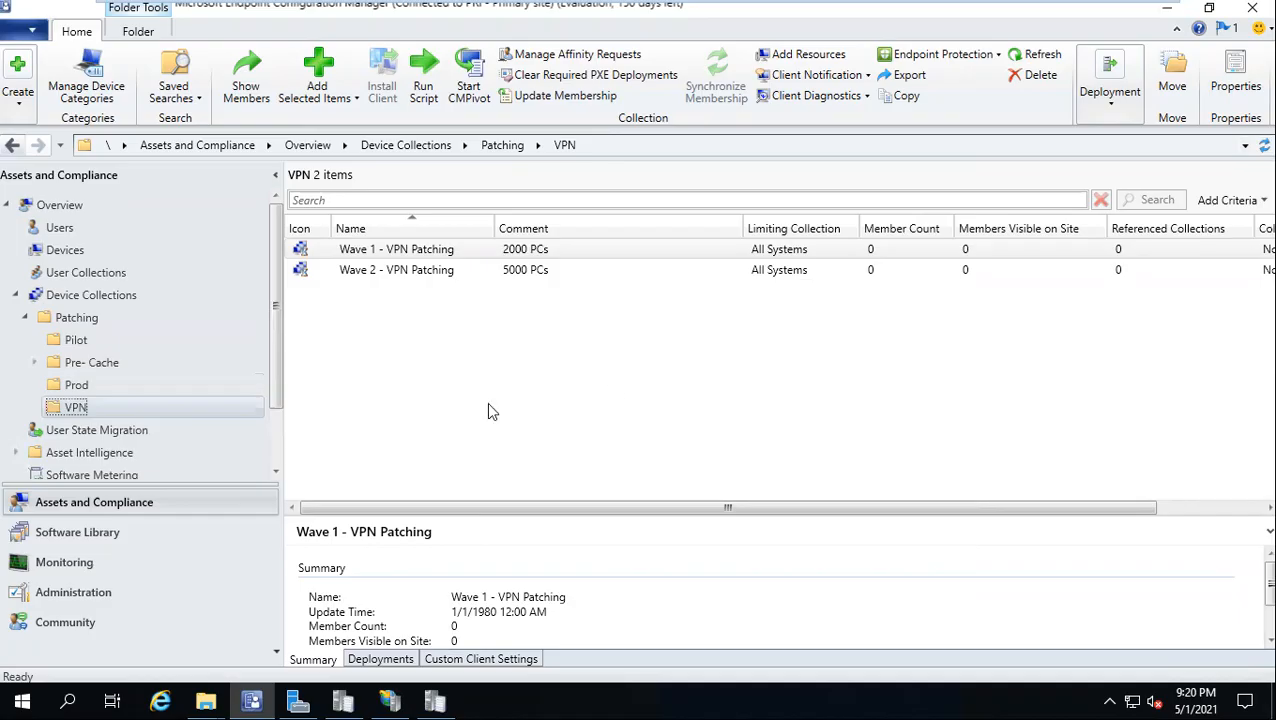
Start a device collection in the Pre- Cache folder named "Wave 1 - Pre Cache", limited to All Systems
{"action": "left_click", "coordinate": [90, 366]}
{"action": "right_click", "coordinate": [90, 372]}
{"action": "left_click", "coordinate": [162, 380]}
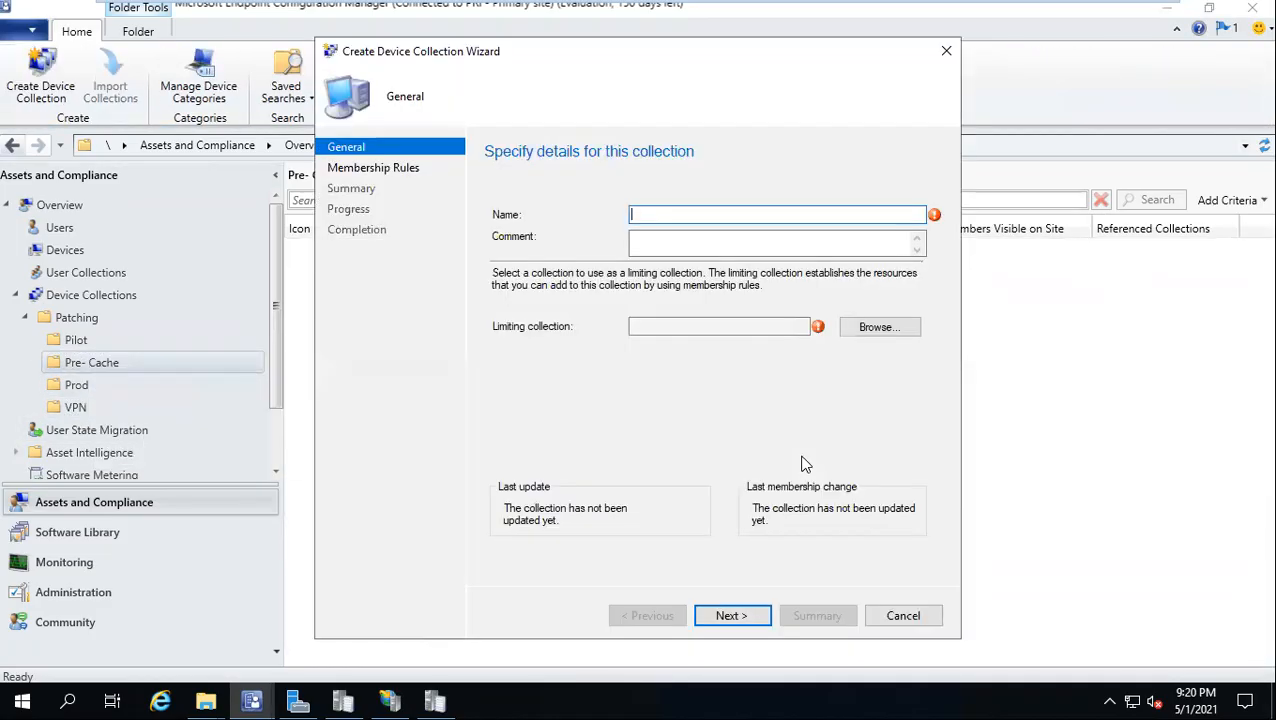
{"action": "type", "text": "W"}
{"action": "left_click", "coordinate": [853, 329]}
{"action": "left_click", "coordinate": [592, 257]}
{"action": "double_click", "coordinate": [592, 257]}
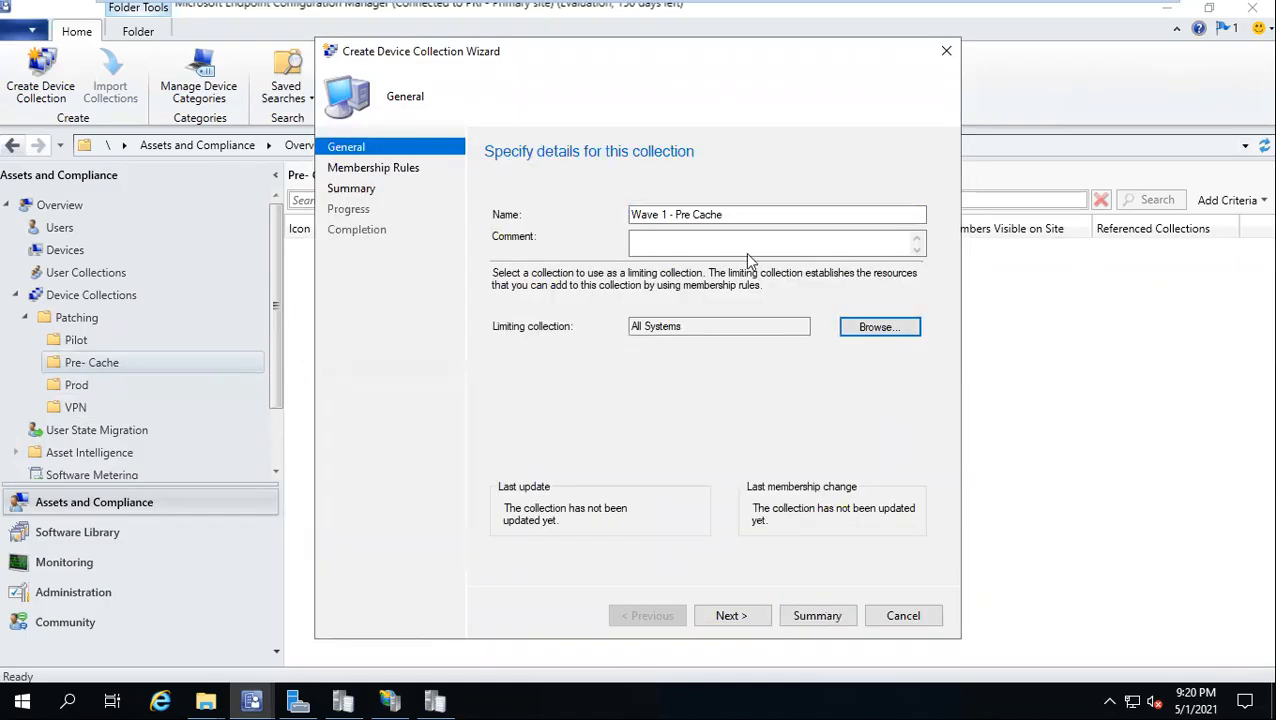
Add the comment "5000 PCs" to the general details of the first pre-cache wave's collection
{"action": "left_click", "coordinate": [707, 620]}
{"action": "left_click", "coordinate": [729, 612]}
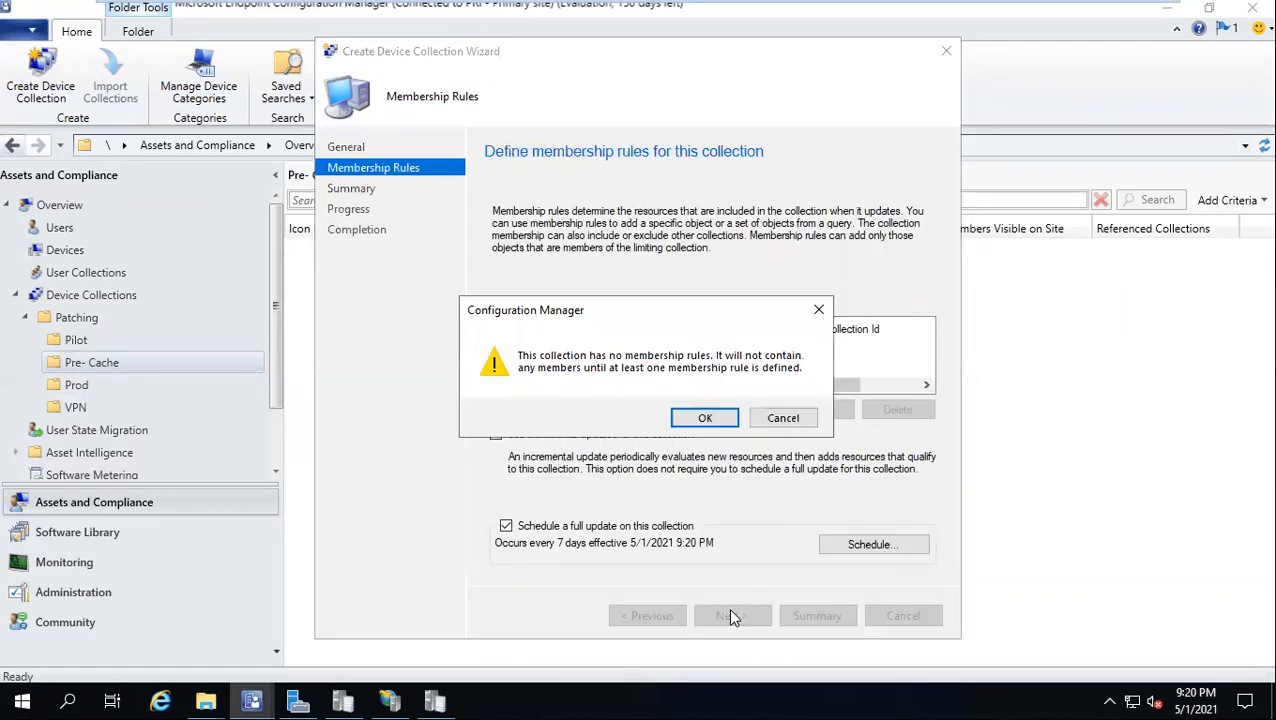
{"action": "left_click", "coordinate": [780, 419]}
{"action": "left_click", "coordinate": [651, 616]}
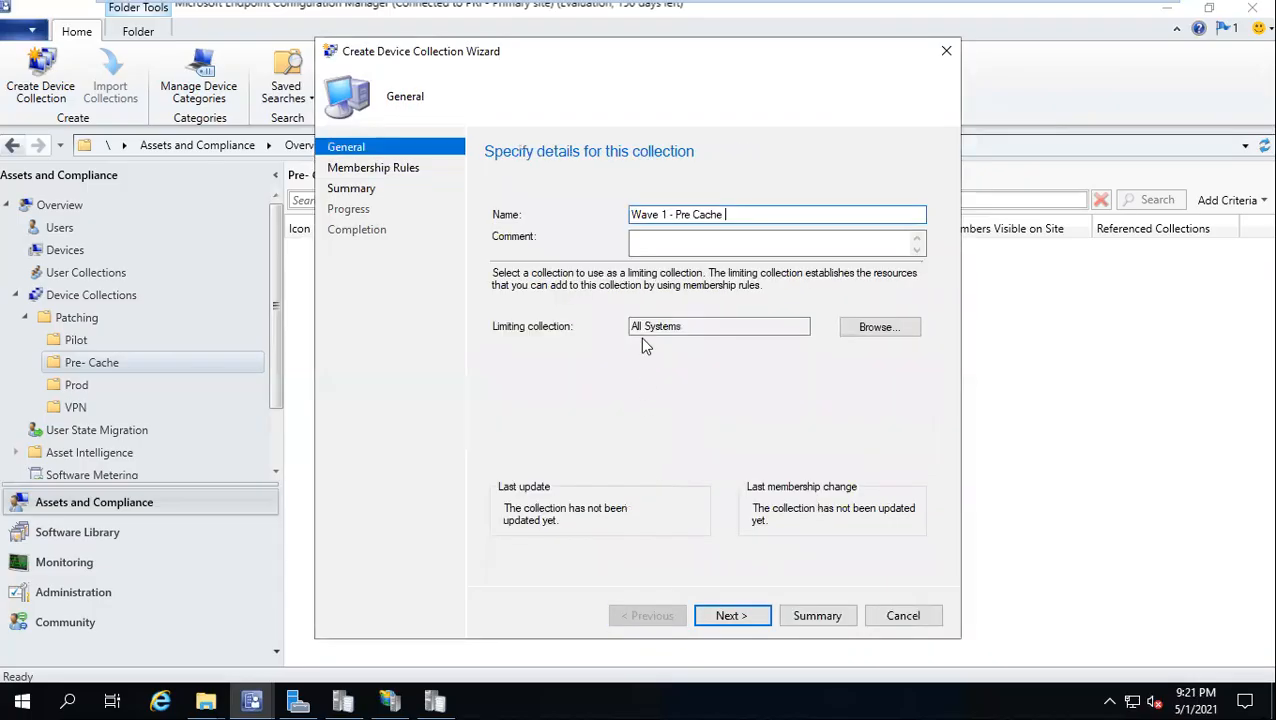
{"action": "left_click", "coordinate": [652, 245]}
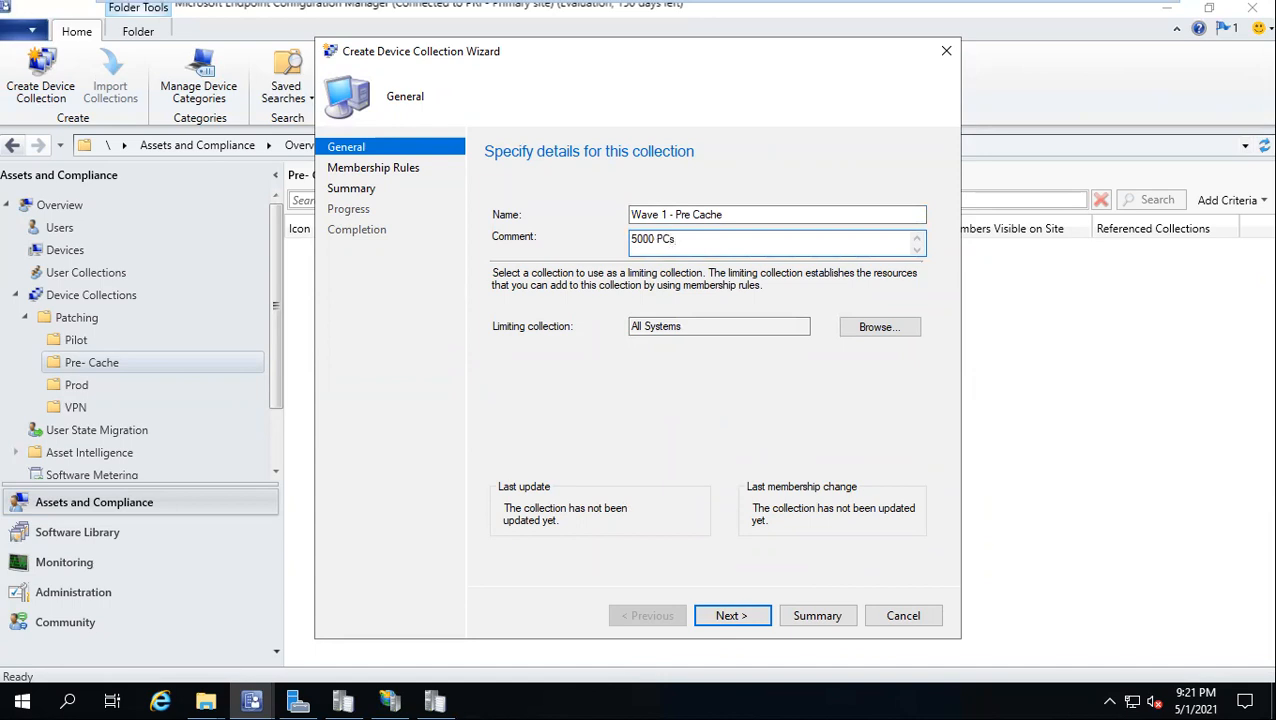
Complete the creation of the first pre-cache wave's collection without membership rules
{"action": "left_click", "coordinate": [728, 617]}
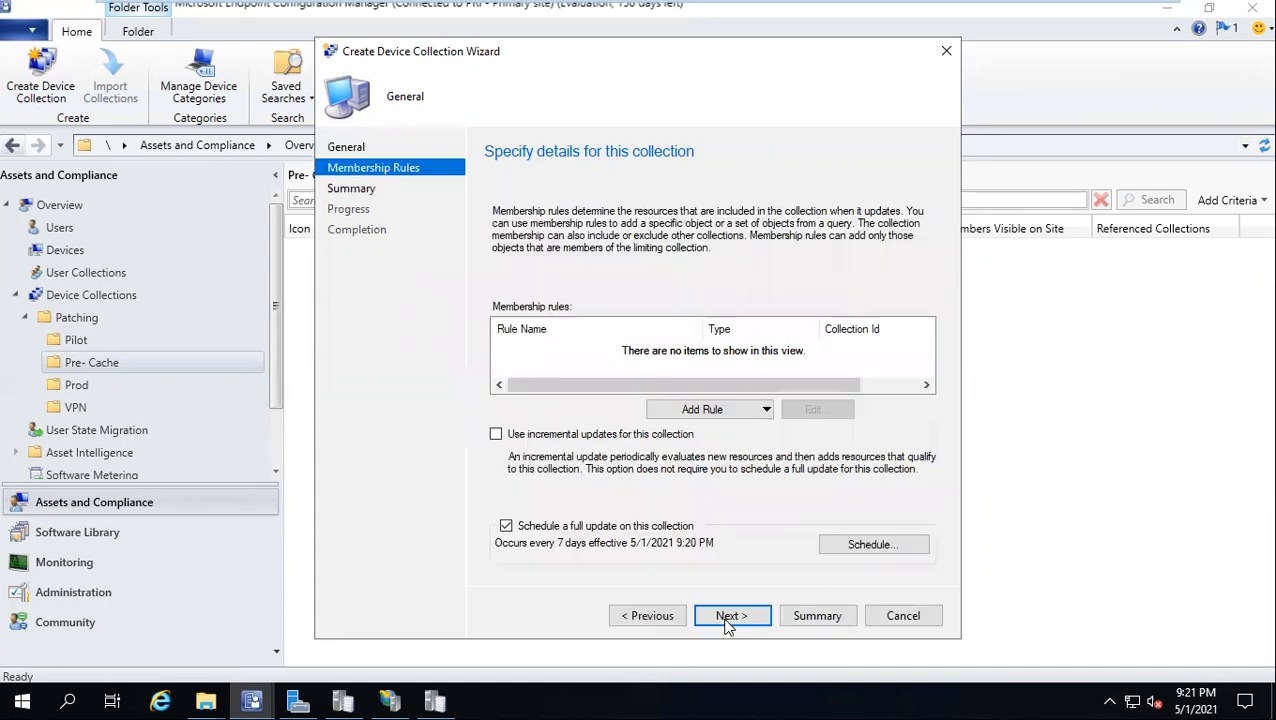
{"action": "left_click", "coordinate": [728, 617]}
{"action": "left_click", "coordinate": [731, 420]}
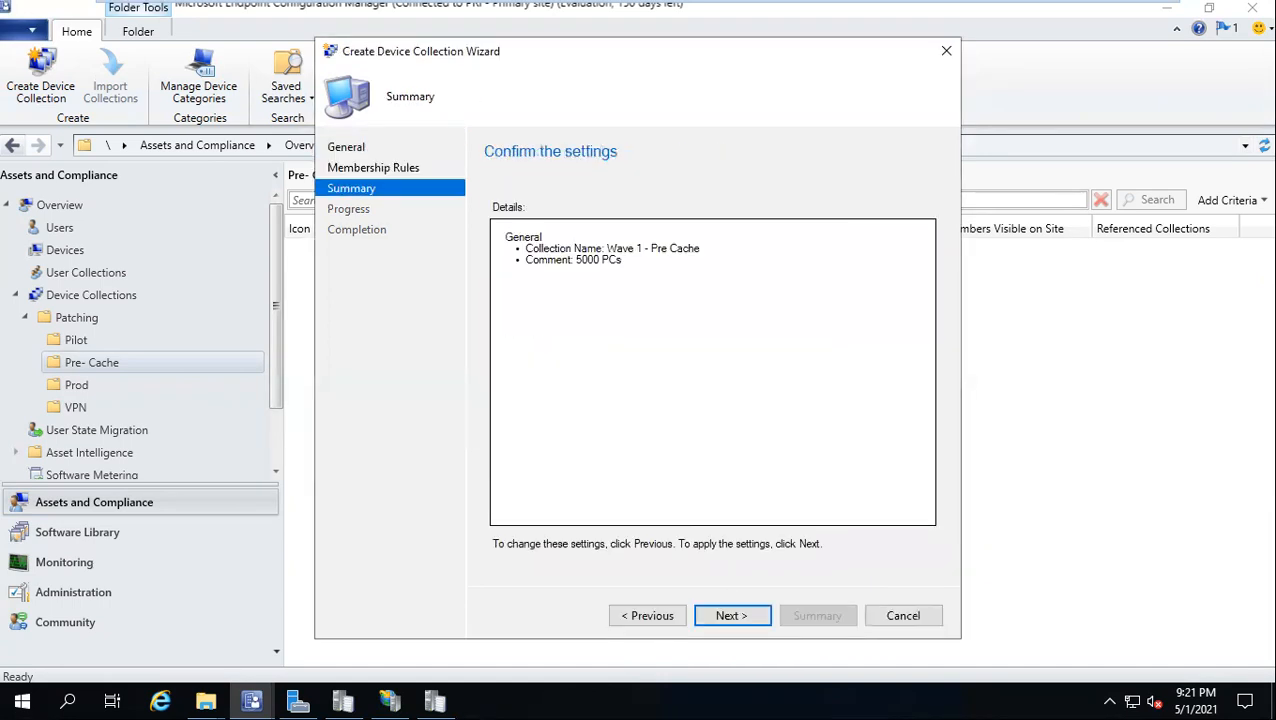
{"action": "left_click", "coordinate": [727, 615]}
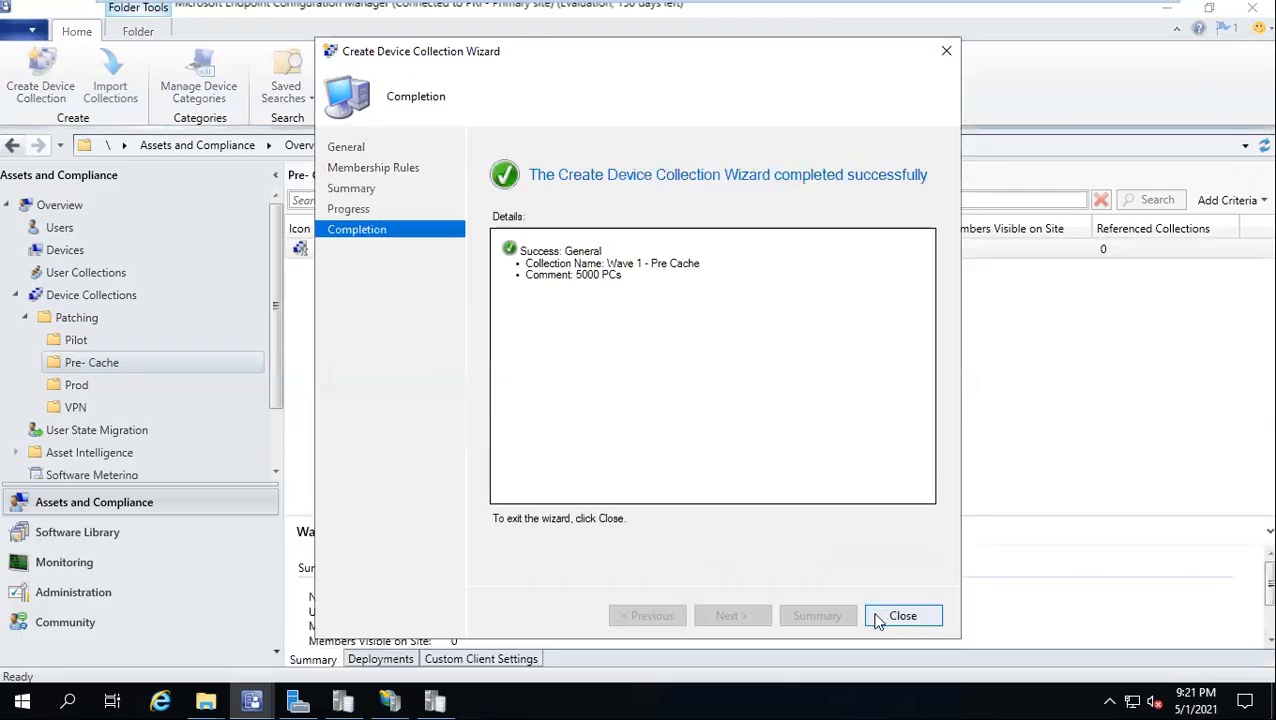
{"action": "left_click", "coordinate": [877, 617]}
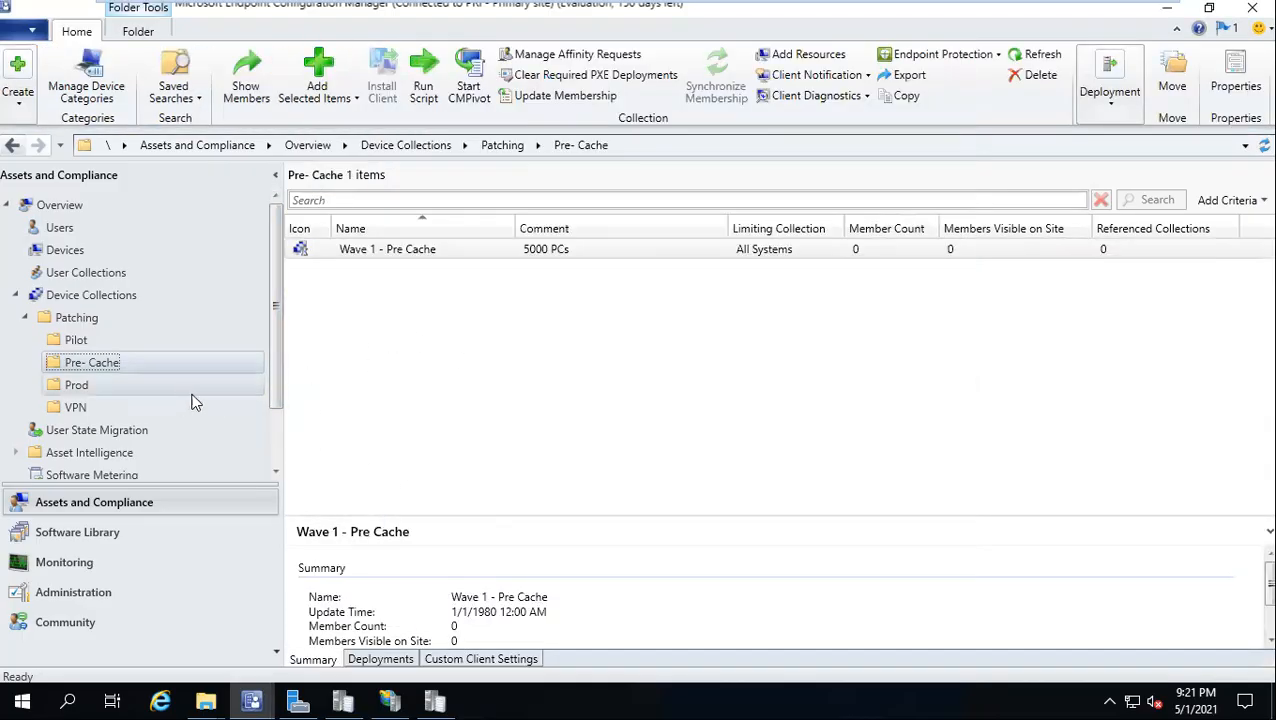
Minimize the remote session and open a blank drawing in a maximized Paint window on the local computer
{"action": "mouse_move", "coordinate": [655, 4]}
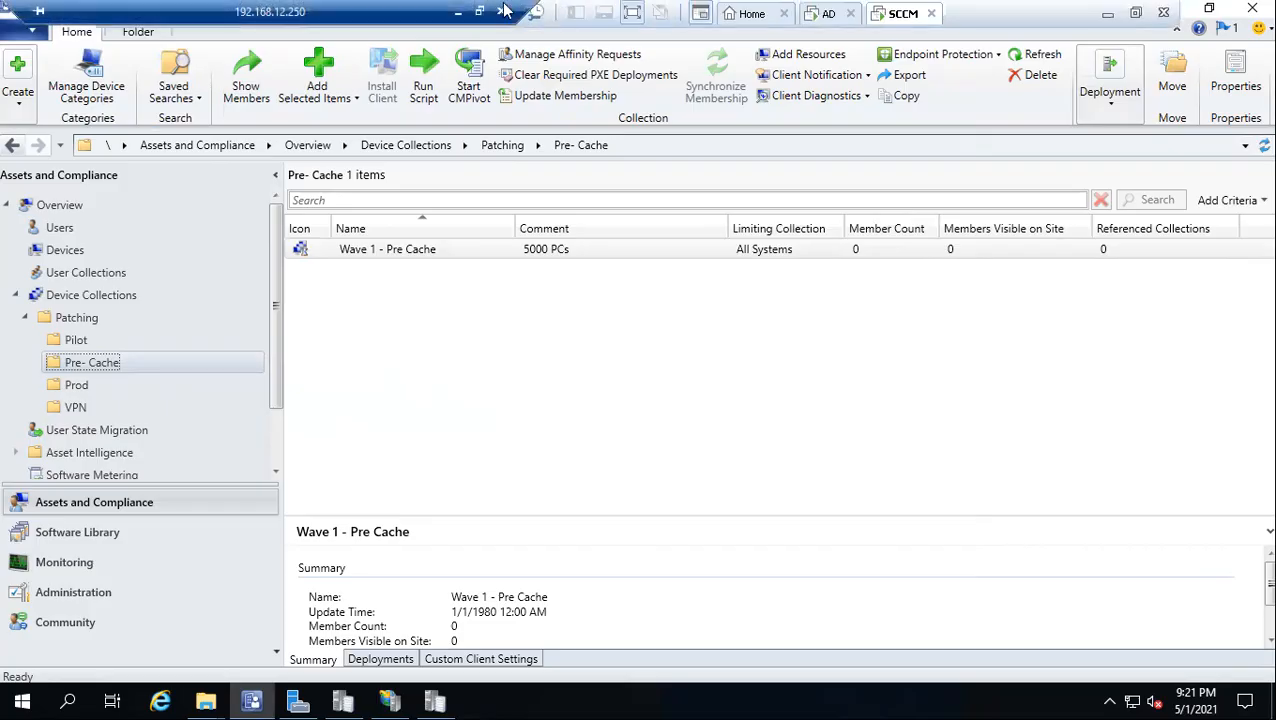
{"action": "left_click", "coordinate": [458, 11]}
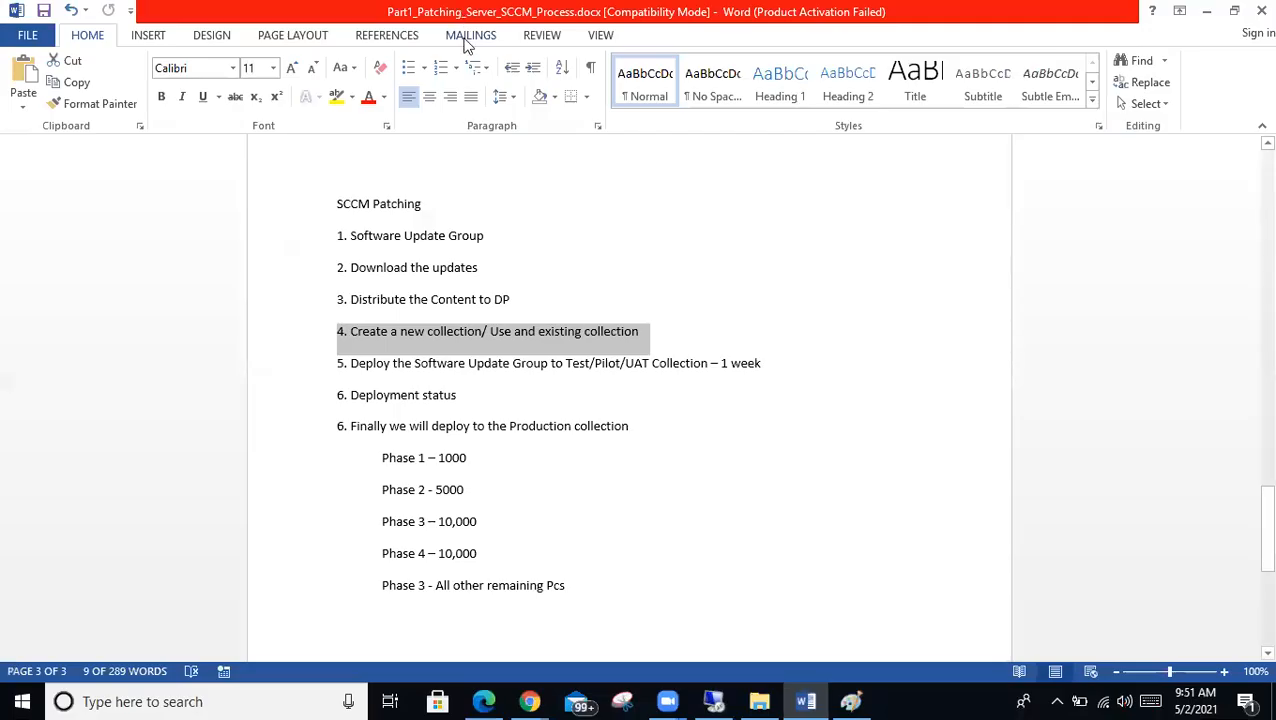
{"action": "key", "text": "super+r"}
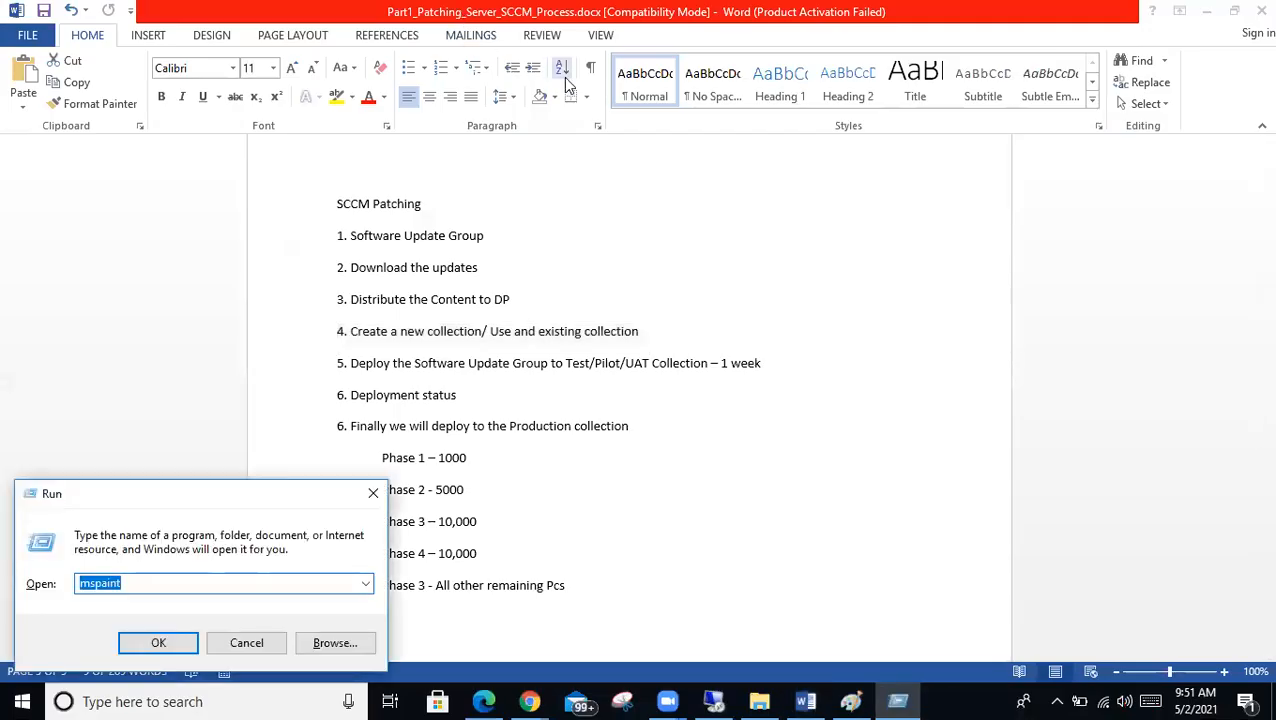
{"action": "key", "text": "Return"}
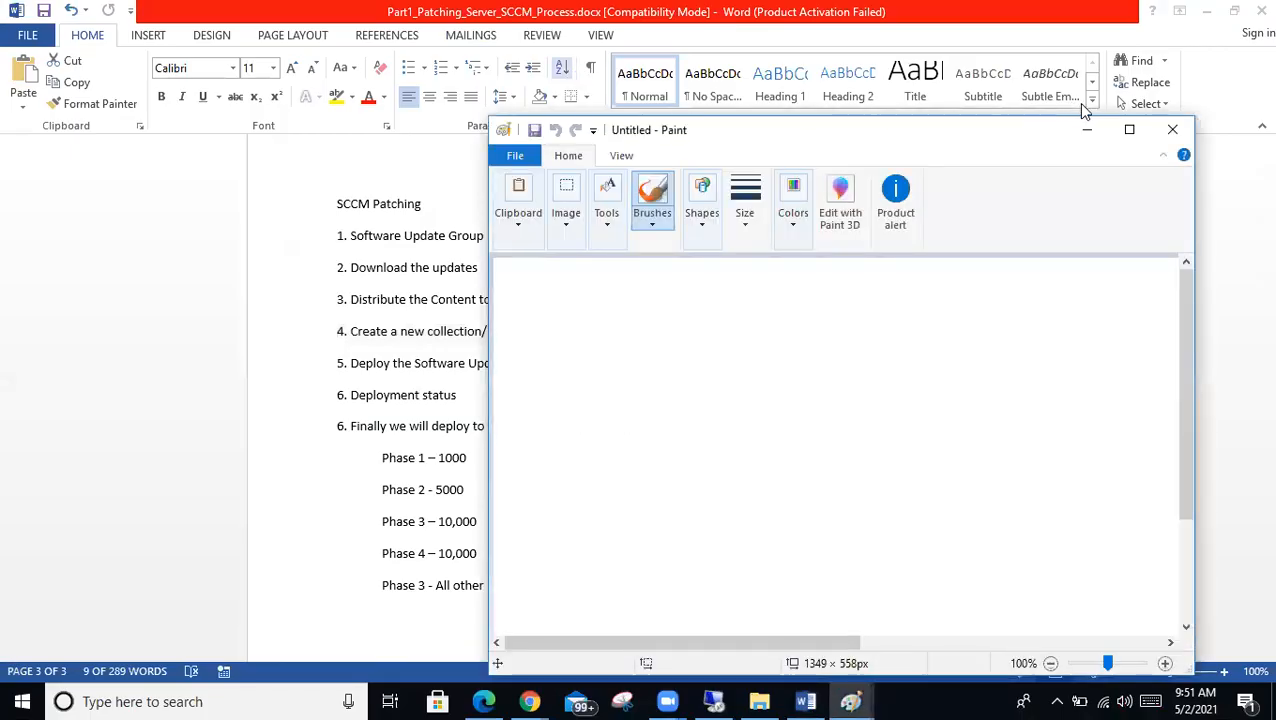
{"action": "left_click", "coordinate": [1129, 129]}
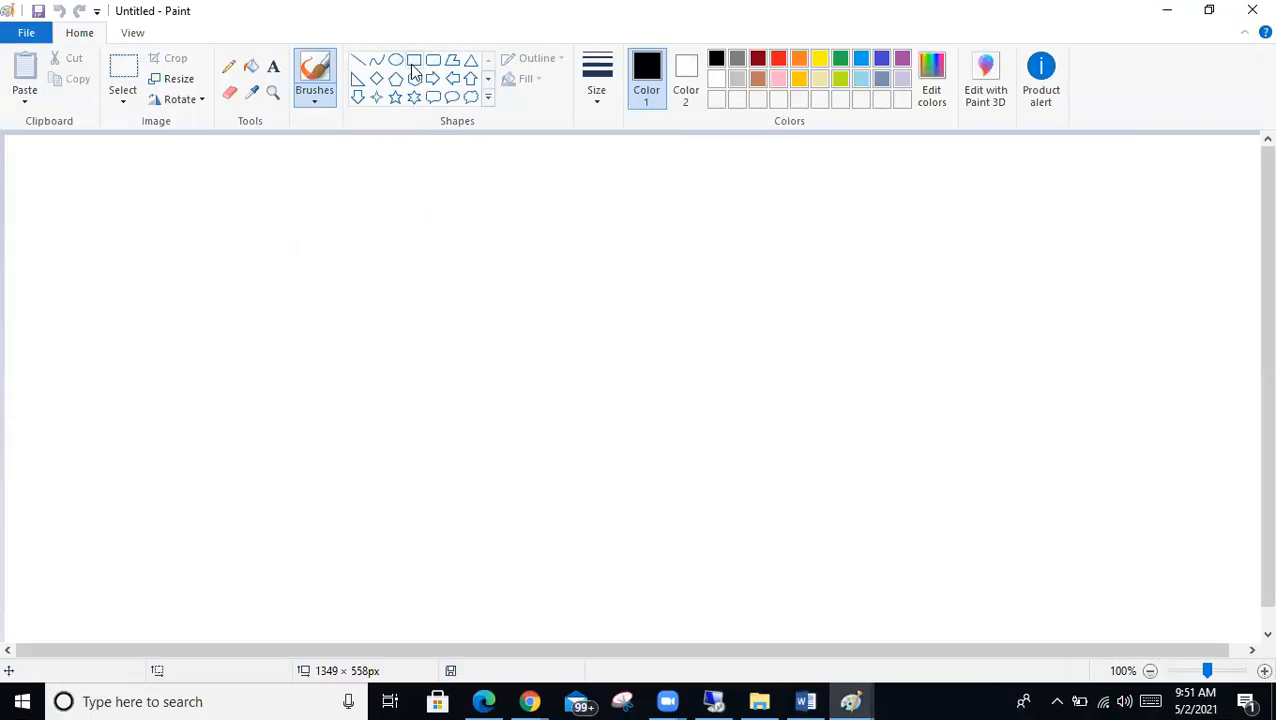
Divide the canvas with a full-height vertical line near its middle and add the heading "Office" to the left of it
{"action": "left_click", "coordinate": [358, 61]}
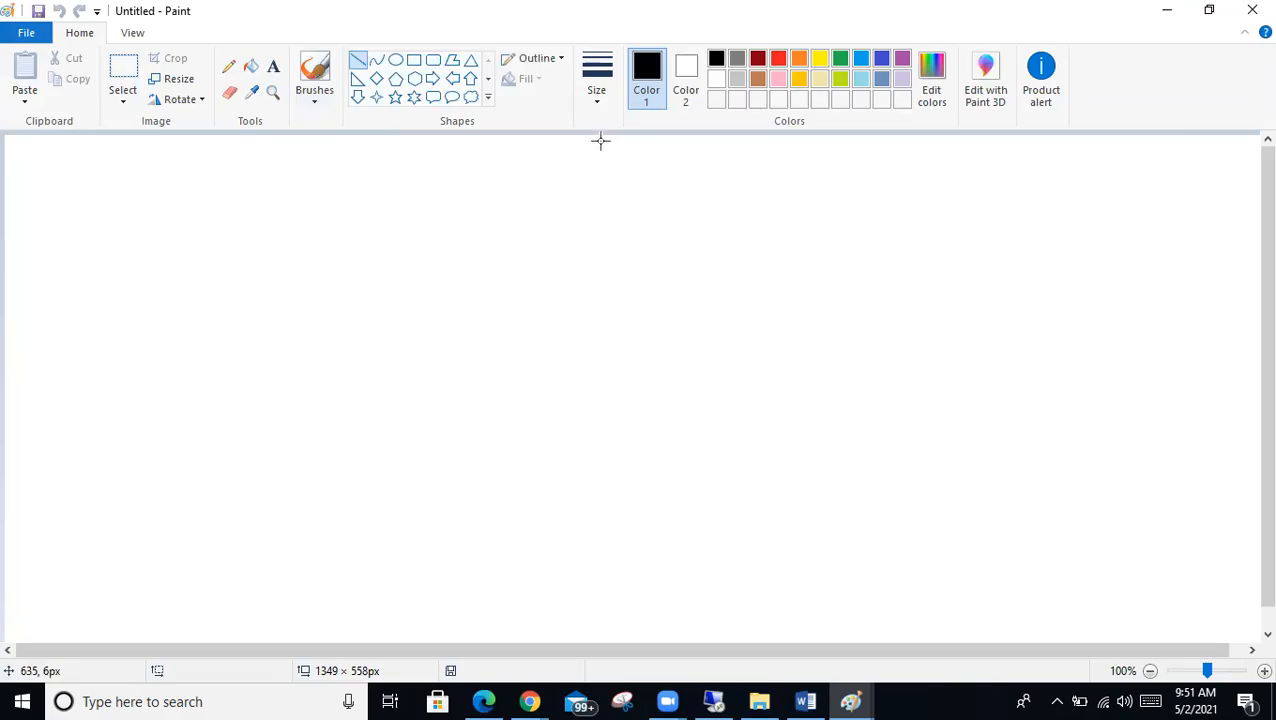
{"action": "mouse_move", "coordinate": [600, 140]}
{"action": "left_mouse_down"}
{"action": "mouse_move", "coordinate": [618, 603]}
{"action": "mouse_move", "coordinate": [603, 644]}
{"action": "left_mouse_up"}
{"action": "left_click", "coordinate": [273, 66]}
{"action": "left_click", "coordinate": [210, 180]}
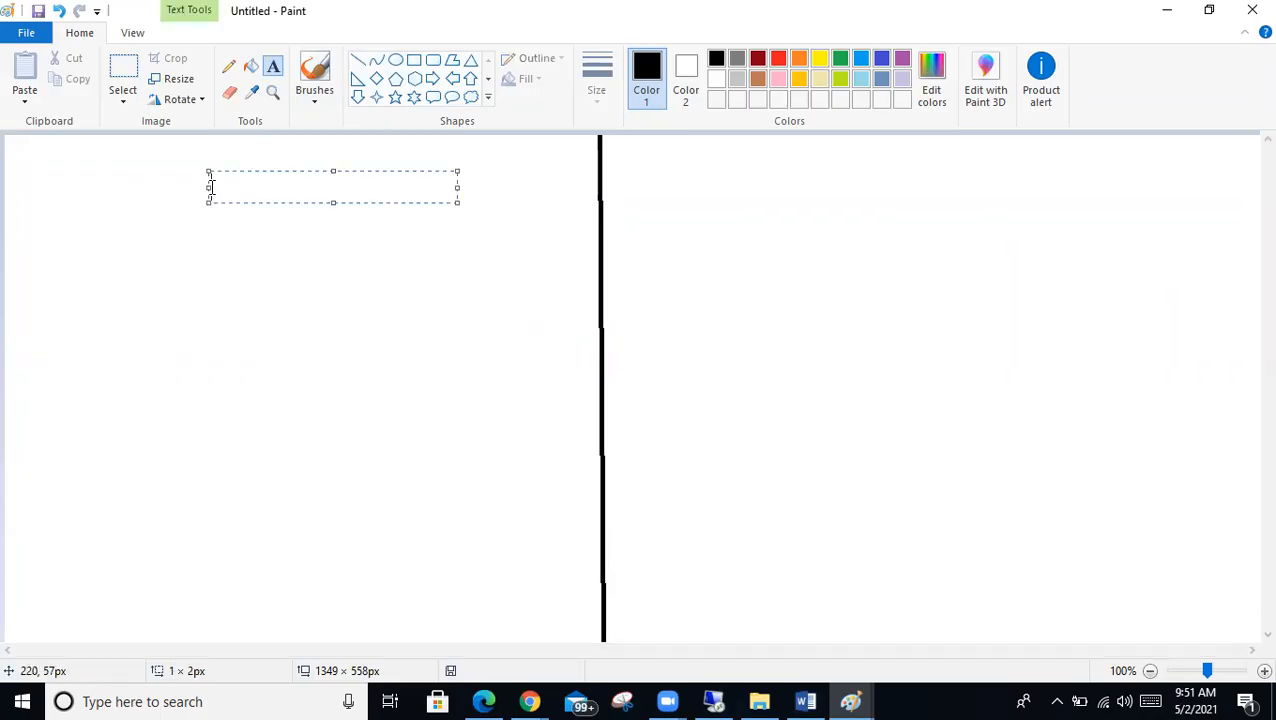
{"action": "type", "text": "Office"}
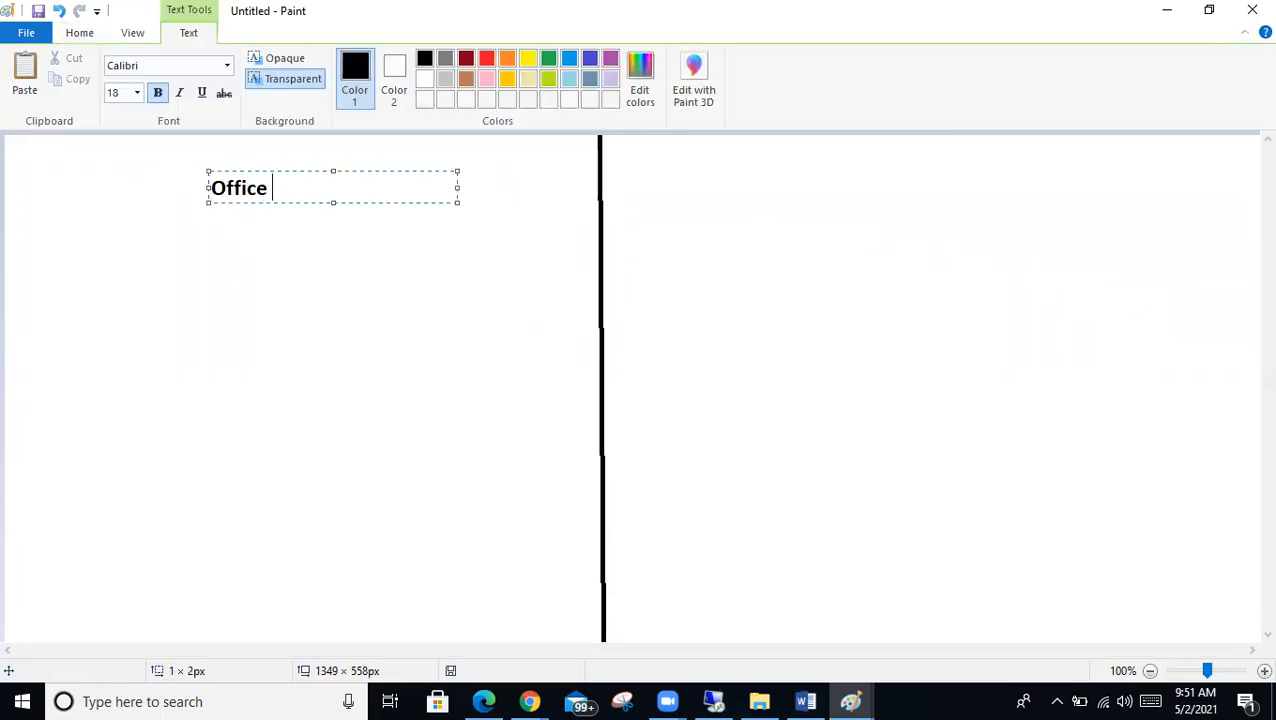
{"action": "left_click", "coordinate": [179, 356]}
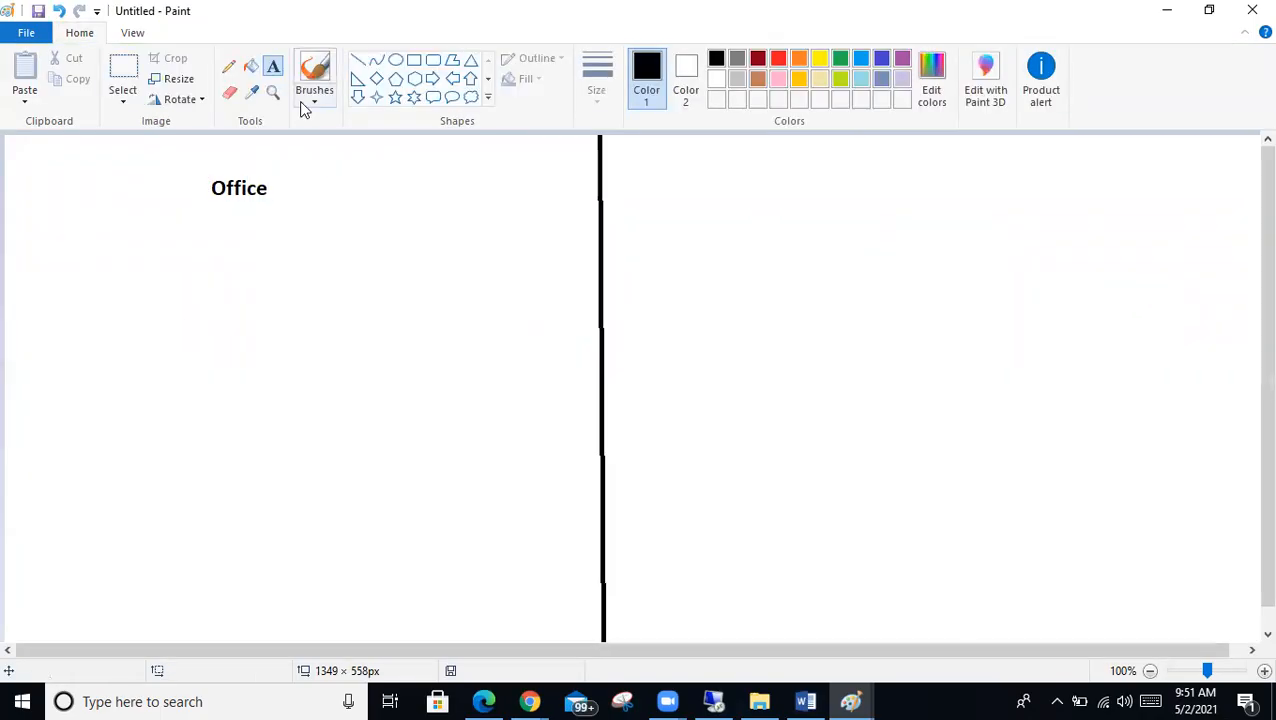
Draw two wide rectangles one above the other beneath the Office heading and label the upper one "100 Users"
{"action": "left_click", "coordinate": [411, 63]}
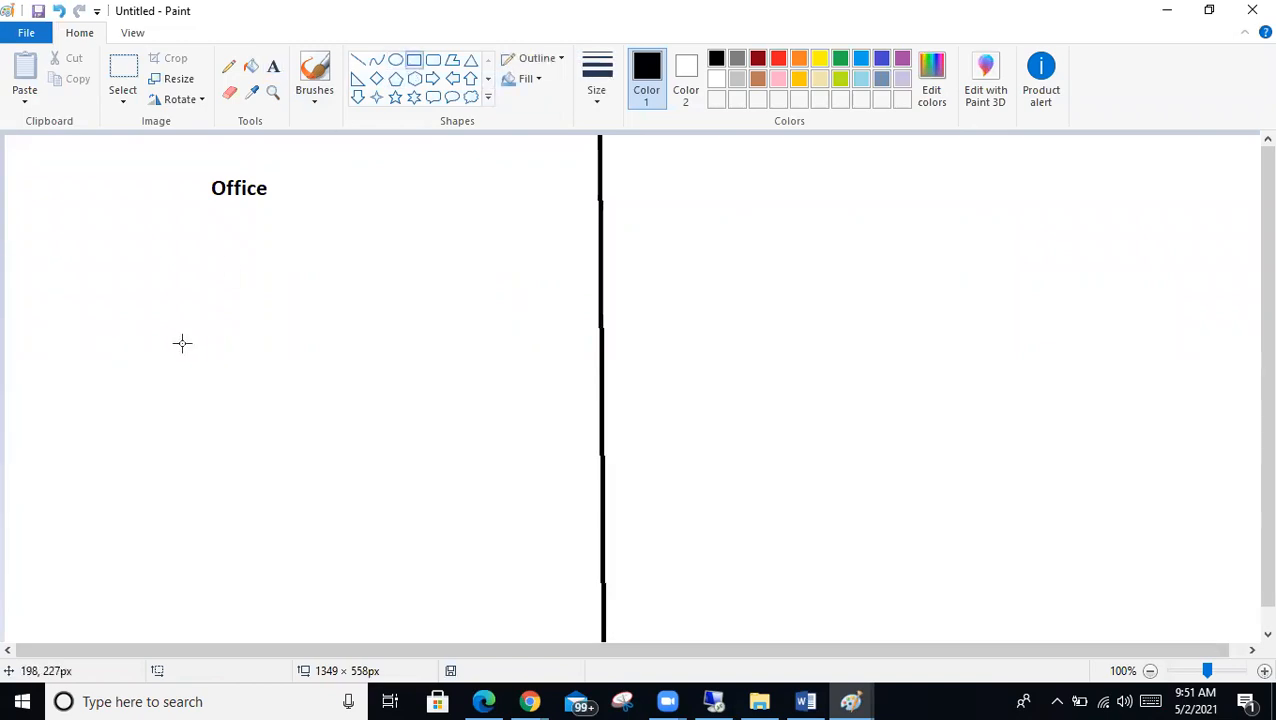
{"action": "left_click_drag", "start_coordinate": [68, 232], "coordinate": [451, 386]}
{"action": "mouse_move", "coordinate": [54, 475]}
{"action": "left_mouse_down"}
{"action": "mouse_move", "coordinate": [464, 614]}
{"action": "mouse_move", "coordinate": [529, 603]}
{"action": "mouse_move", "coordinate": [529, 615]}
{"action": "left_mouse_up"}
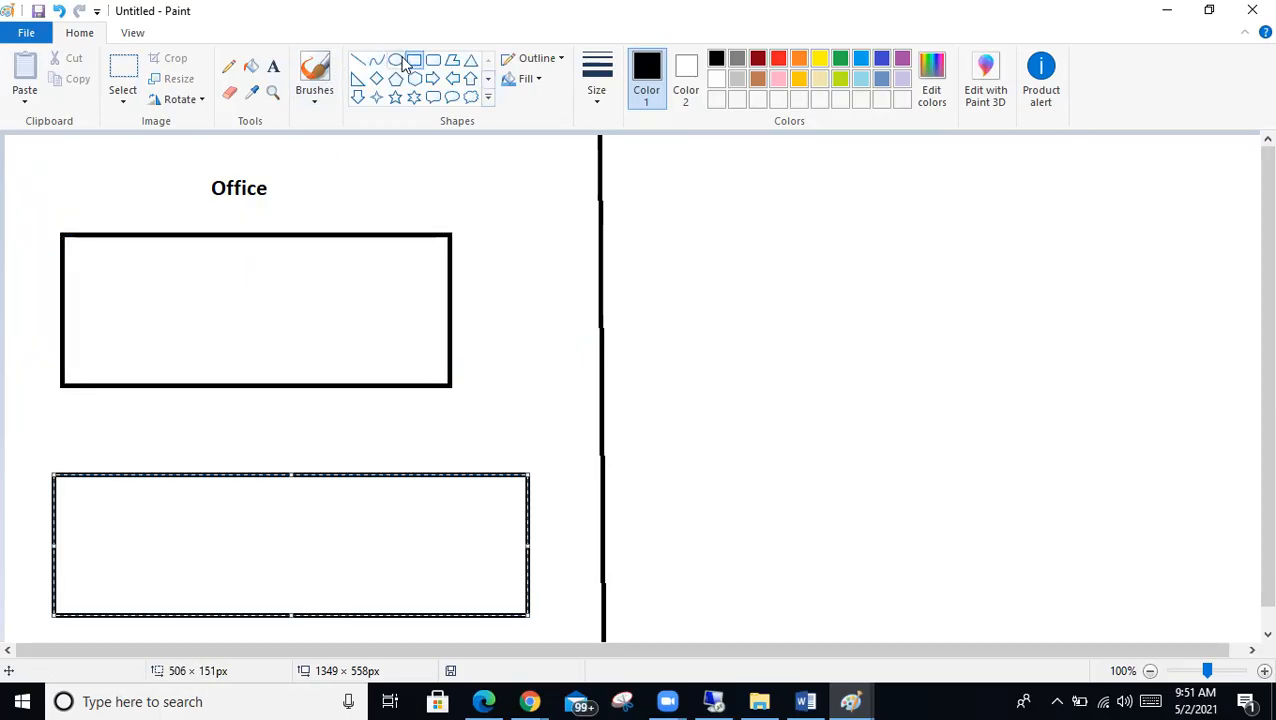
{"action": "left_click", "coordinate": [273, 67]}
{"action": "left_click", "coordinate": [95, 262]}
{"action": "type", "text": "100 Users"}
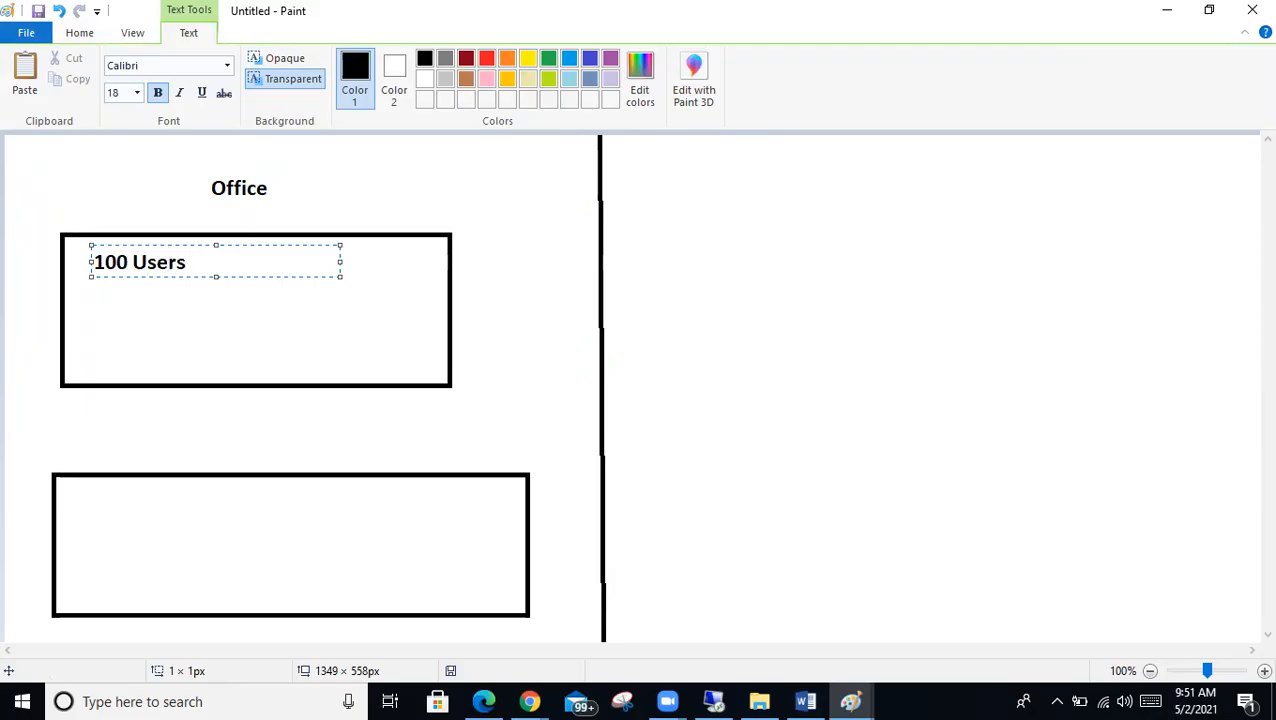
Label the lower rectangle "1000 Users" and connect it to the upper one with a vertical line about 100 px long
{"action": "left_click", "coordinate": [110, 516]}
{"action": "left_click", "coordinate": [110, 515]}
{"action": "type", "text": "1000 U"}
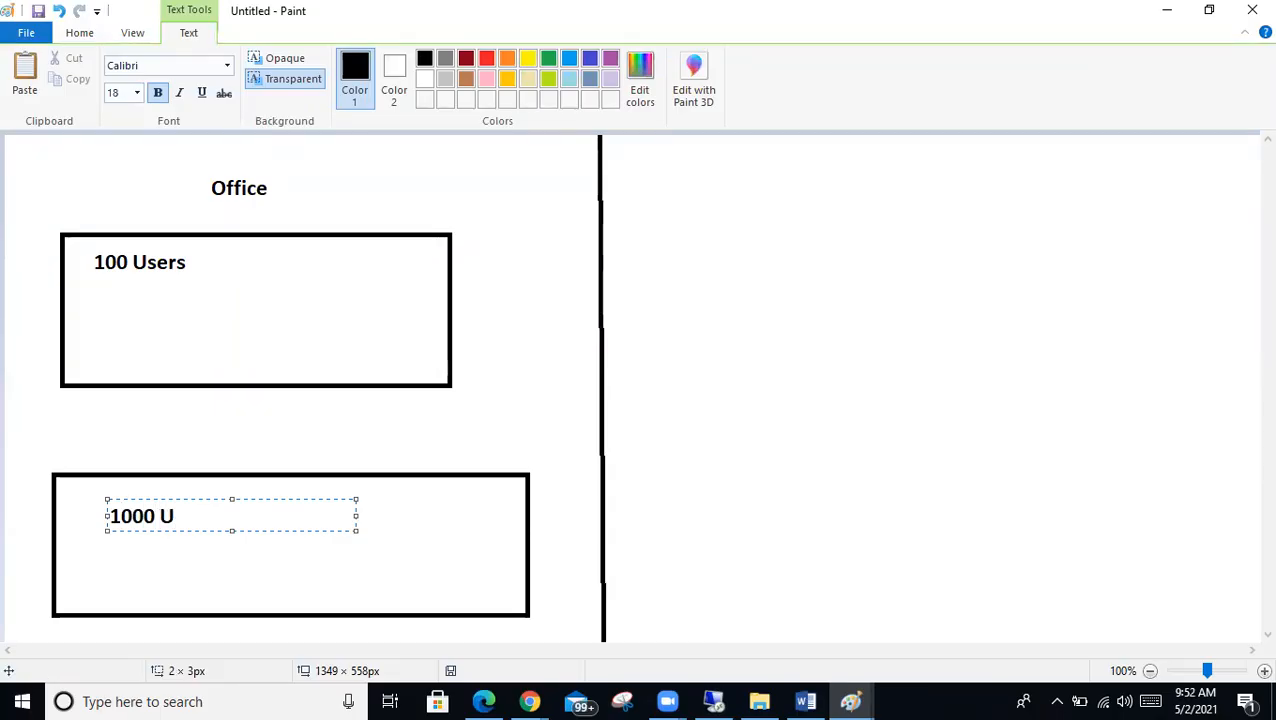
{"action": "type", "text": "ers"}
{"action": "key", "text": "BackSpace"}
{"action": "key", "text": "BackSpace"}
{"action": "key", "text": "BackSpace"}
{"action": "type", "text": "sers"}
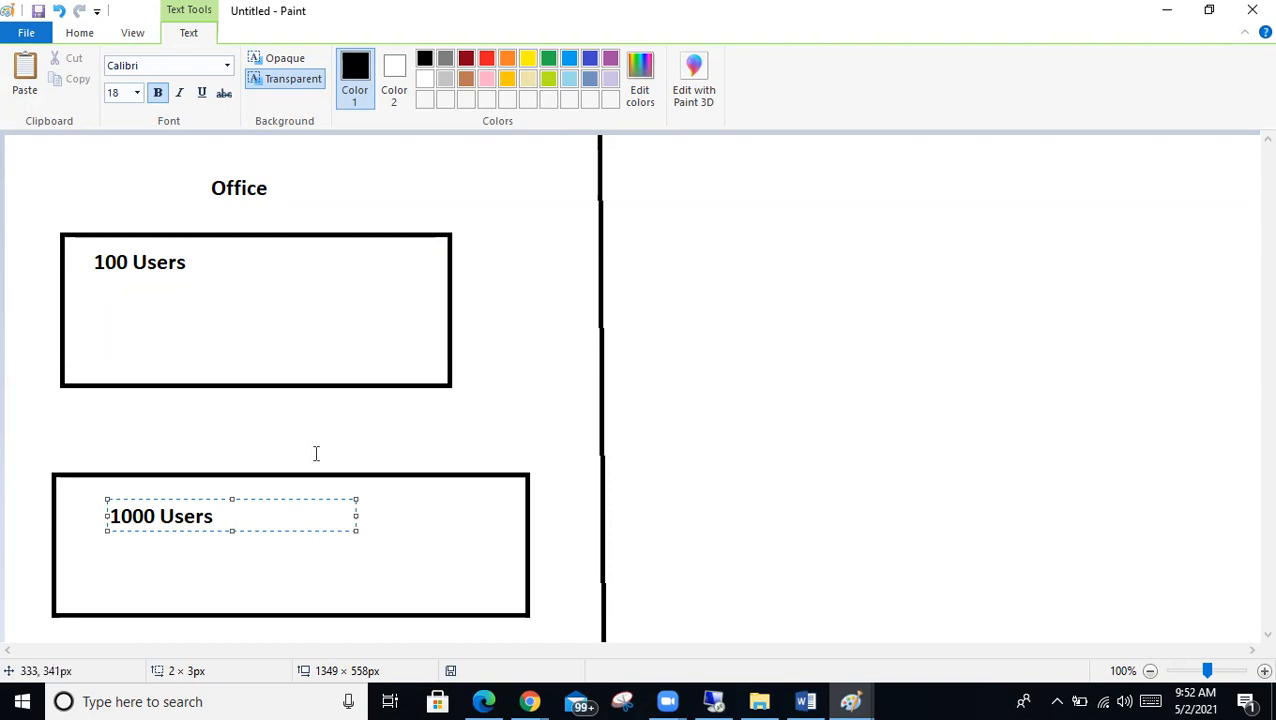
{"action": "left_click", "coordinate": [478, 450]}
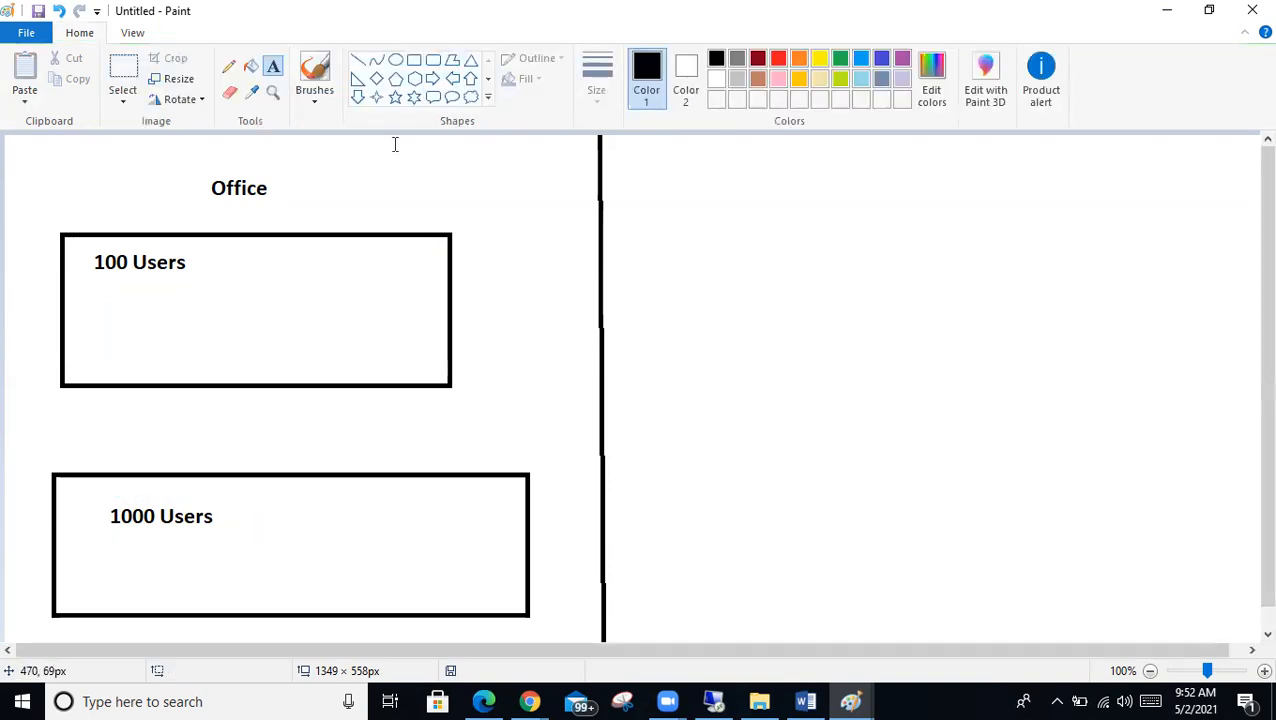
{"action": "left_click", "coordinate": [358, 60]}
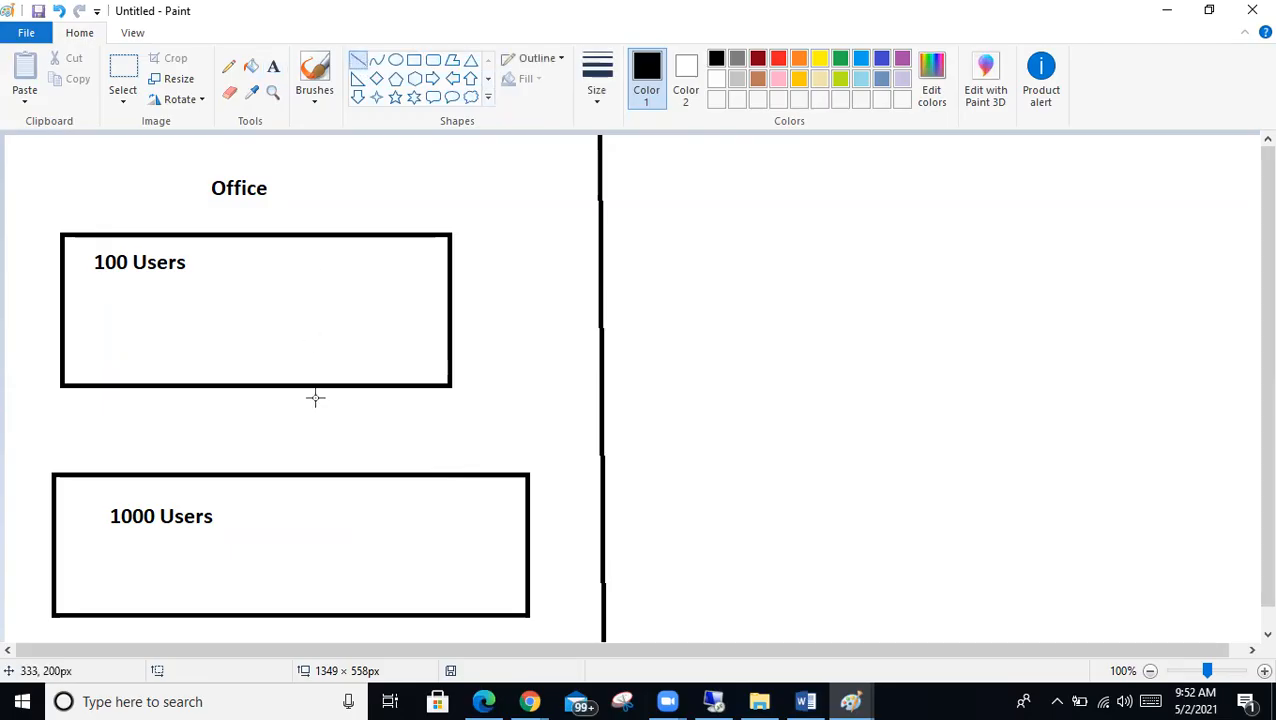
{"action": "left_click_drag", "start_coordinate": [308, 389], "coordinate": [309, 477]}
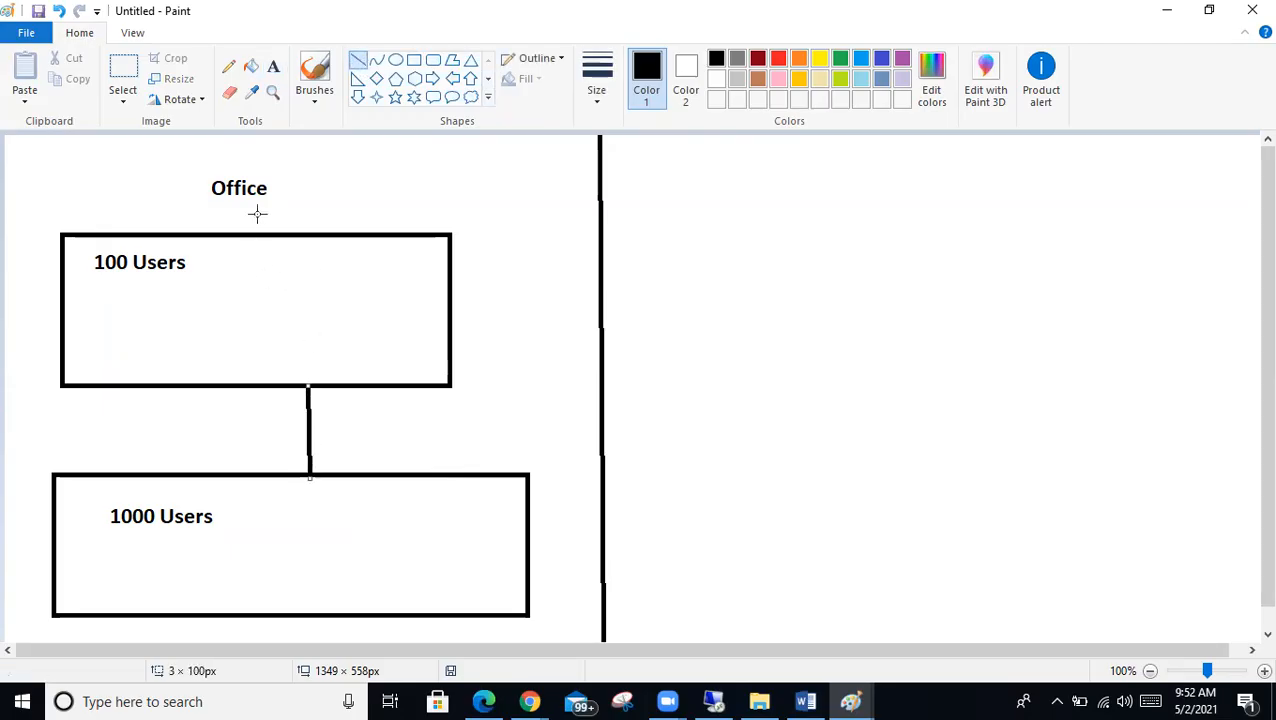
Draw a small upright rectangle inside the right end of the 1000 Users box and label it "DPs" above
{"action": "left_click", "coordinate": [414, 60]}
{"action": "left_click_drag", "start_coordinate": [455, 524], "coordinate": [489, 596]}
{"action": "left_click", "coordinate": [274, 67]}
{"action": "left_click", "coordinate": [462, 490]}
{"action": "type", "text": "DP"}
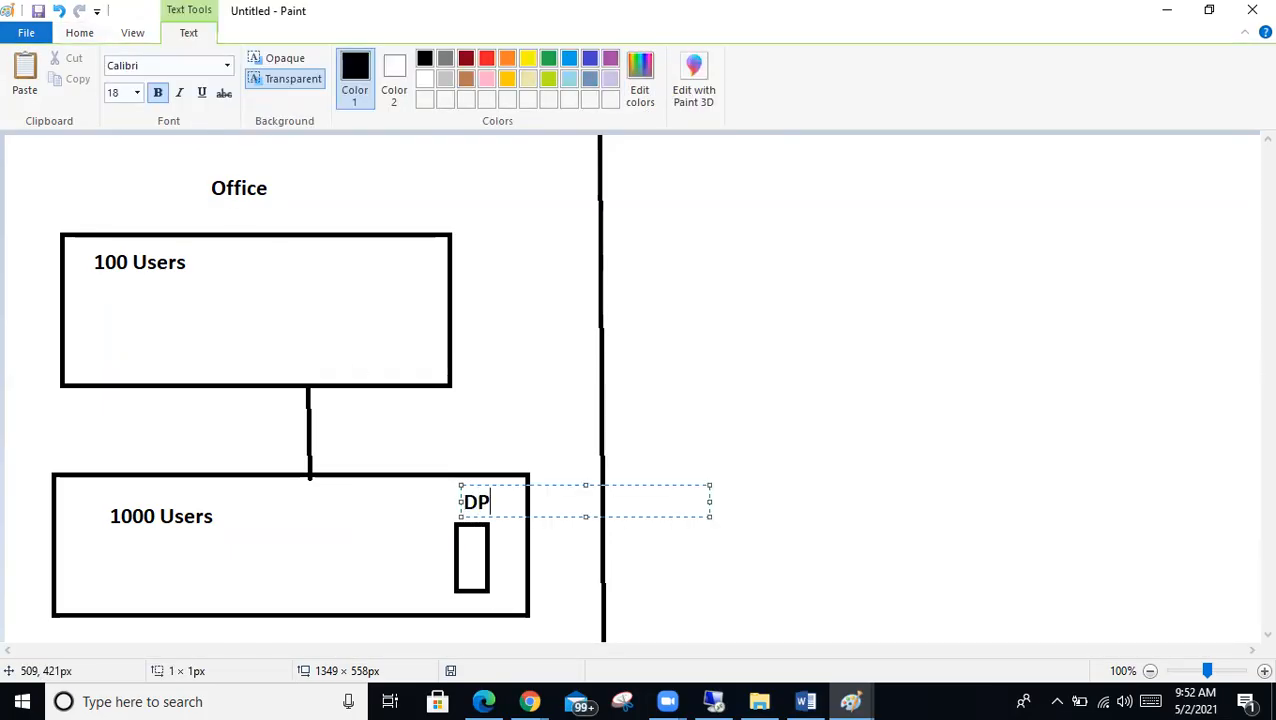
{"action": "left_click", "coordinate": [384, 538]}
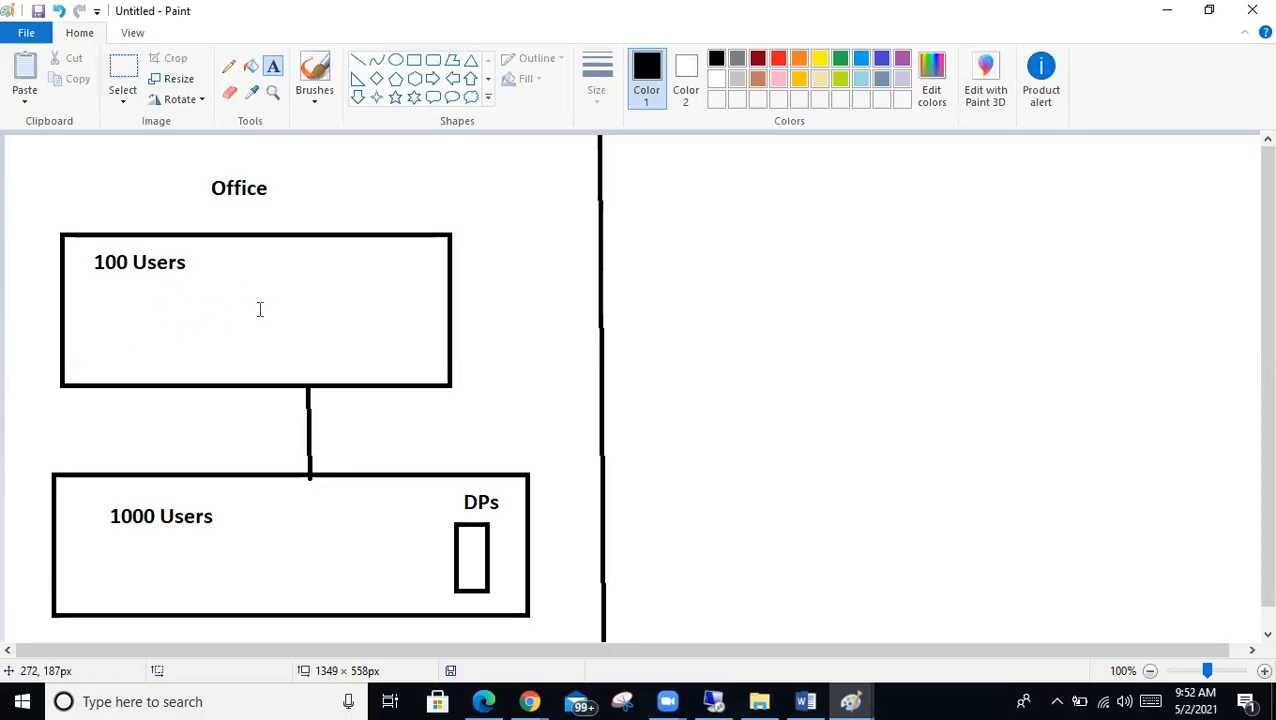
Draw two small rectangles, one above the other, inside the right end of the 100 Users box and label them "Win 10" on their left
{"action": "left_click", "coordinate": [413, 60]}
{"action": "mouse_move", "coordinate": [381, 261]}
{"action": "left_mouse_down"}
{"action": "mouse_move", "coordinate": [427, 291]}
{"action": "mouse_move", "coordinate": [382, 319]}
{"action": "mouse_move", "coordinate": [430, 359]}
{"action": "left_mouse_up"}
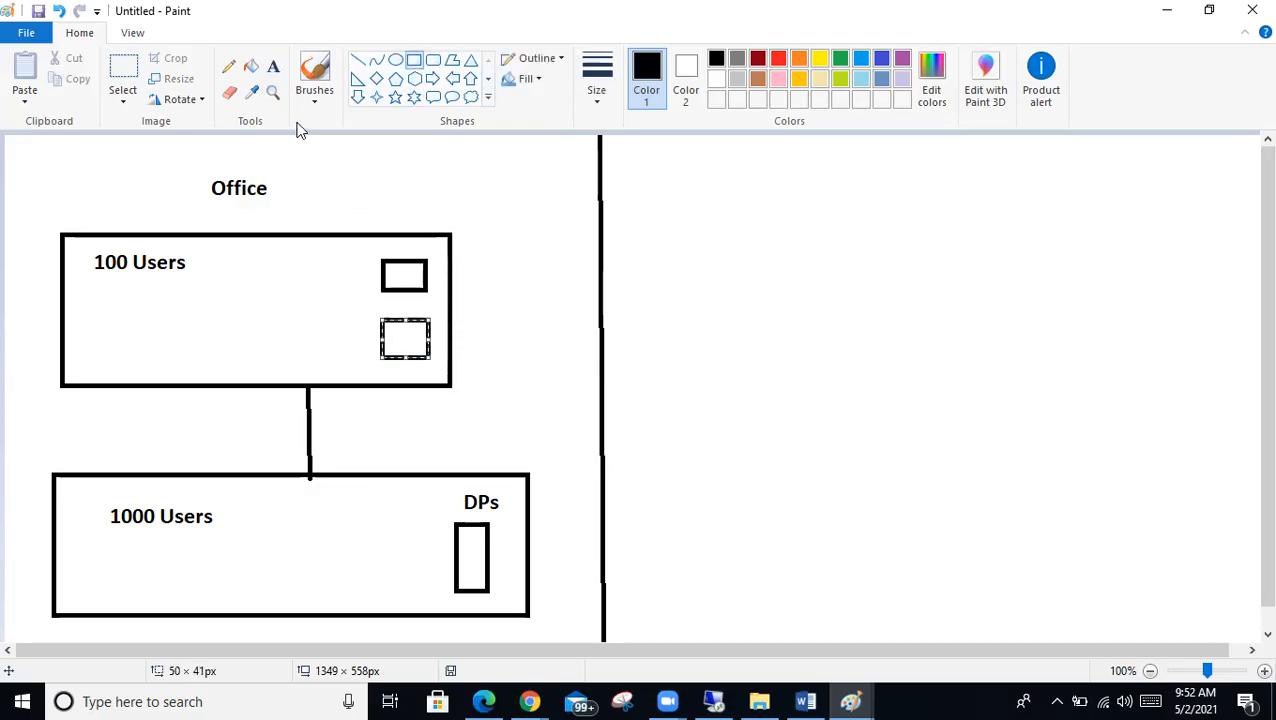
{"action": "left_click", "coordinate": [273, 66]}
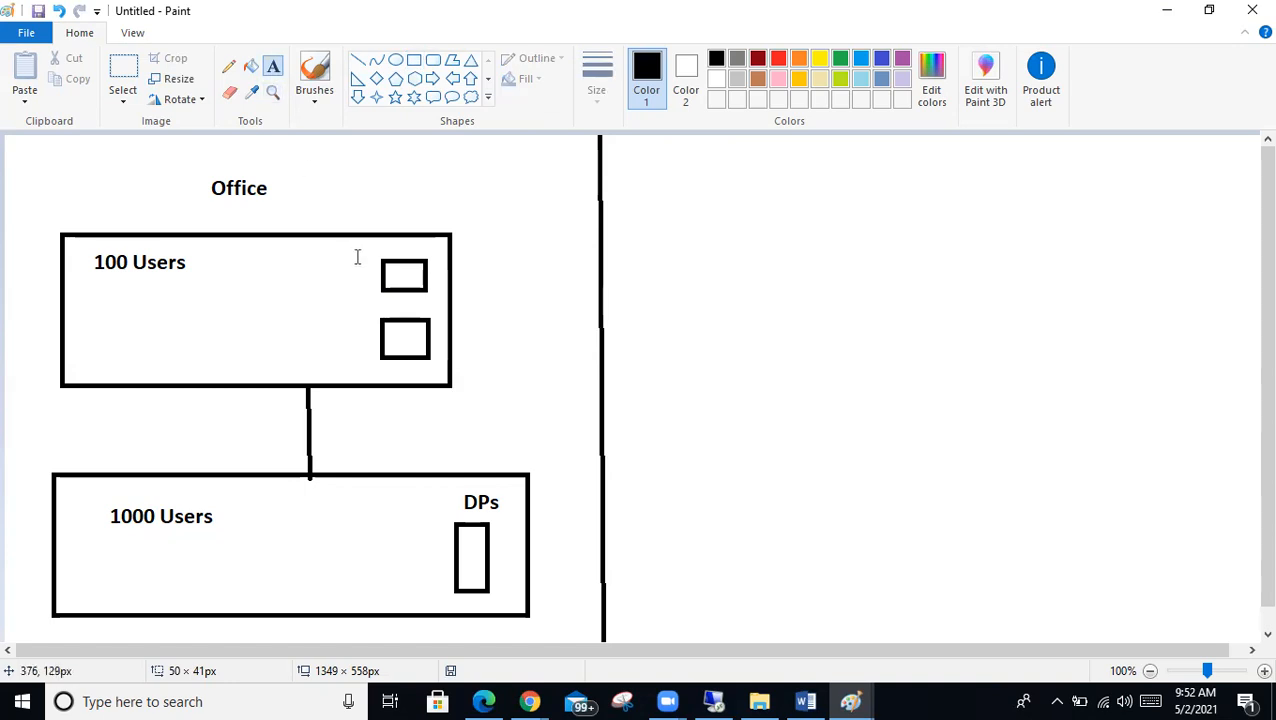
{"action": "left_click", "coordinate": [367, 296]}
{"action": "type", "text": "W"}
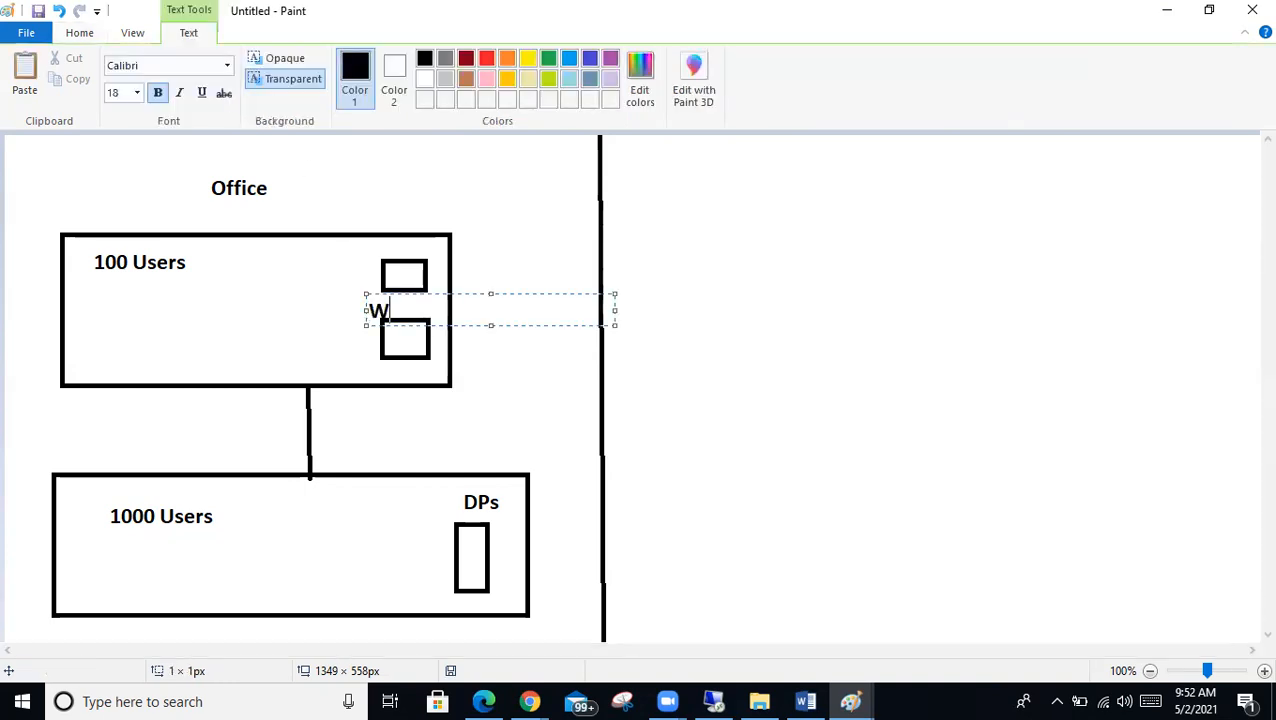
{"action": "type", "text": "in 10"}
{"action": "left_click_drag", "start_coordinate": [365, 316], "coordinate": [301, 316]}
{"action": "left_click", "coordinate": [296, 367]}
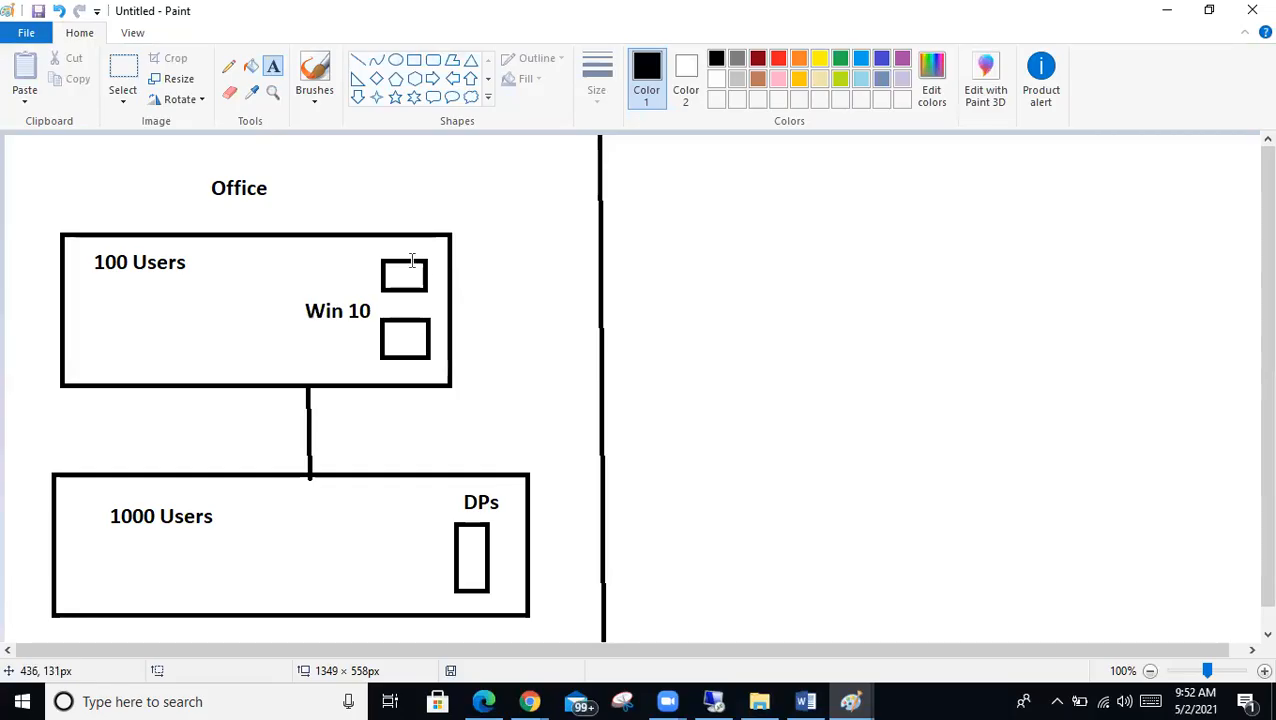
Add the label "Pre cache" just outside the right edge of the 100 Users box
{"action": "left_click", "coordinate": [462, 302]}
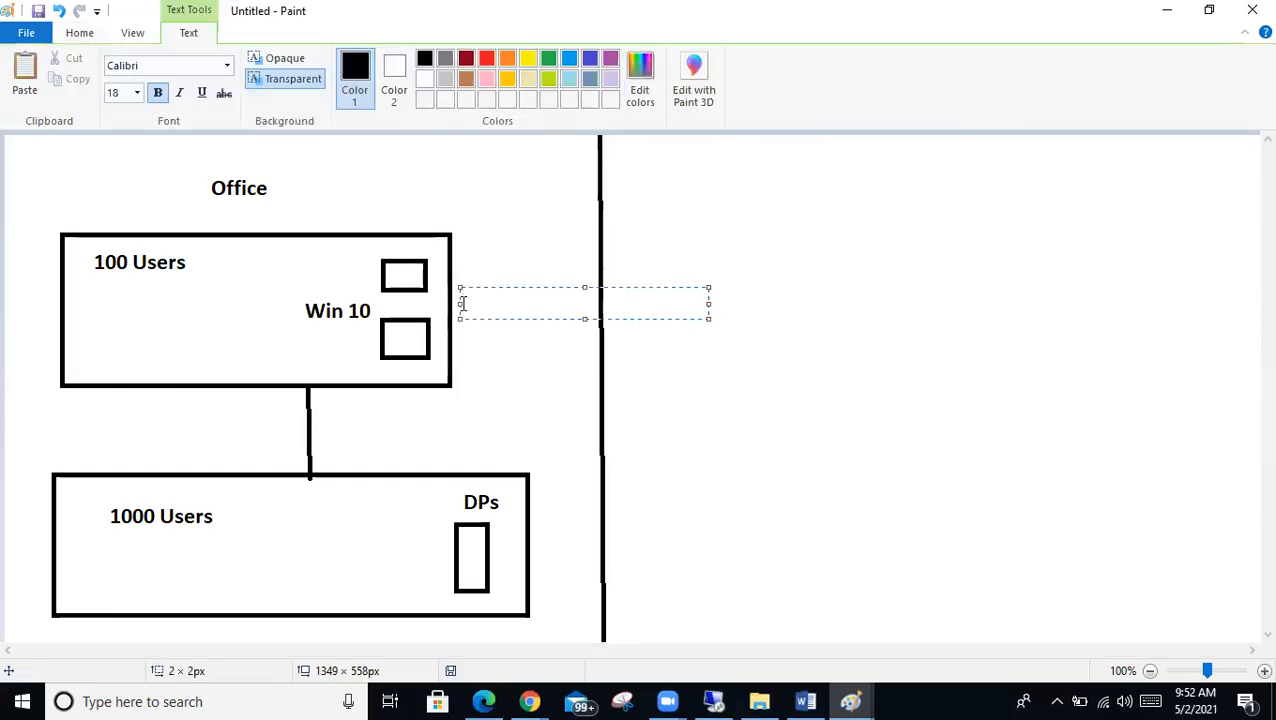
{"action": "type", "text": "Pre cache"}
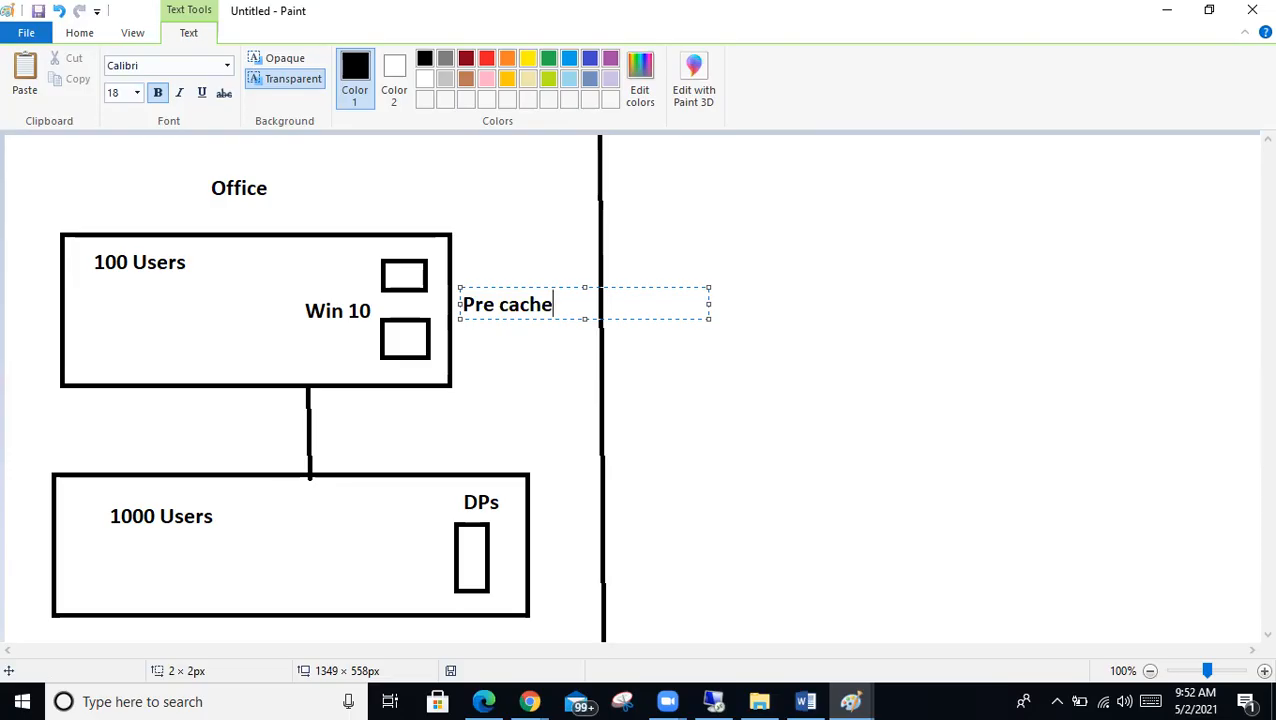
{"action": "left_click", "coordinate": [480, 334]}
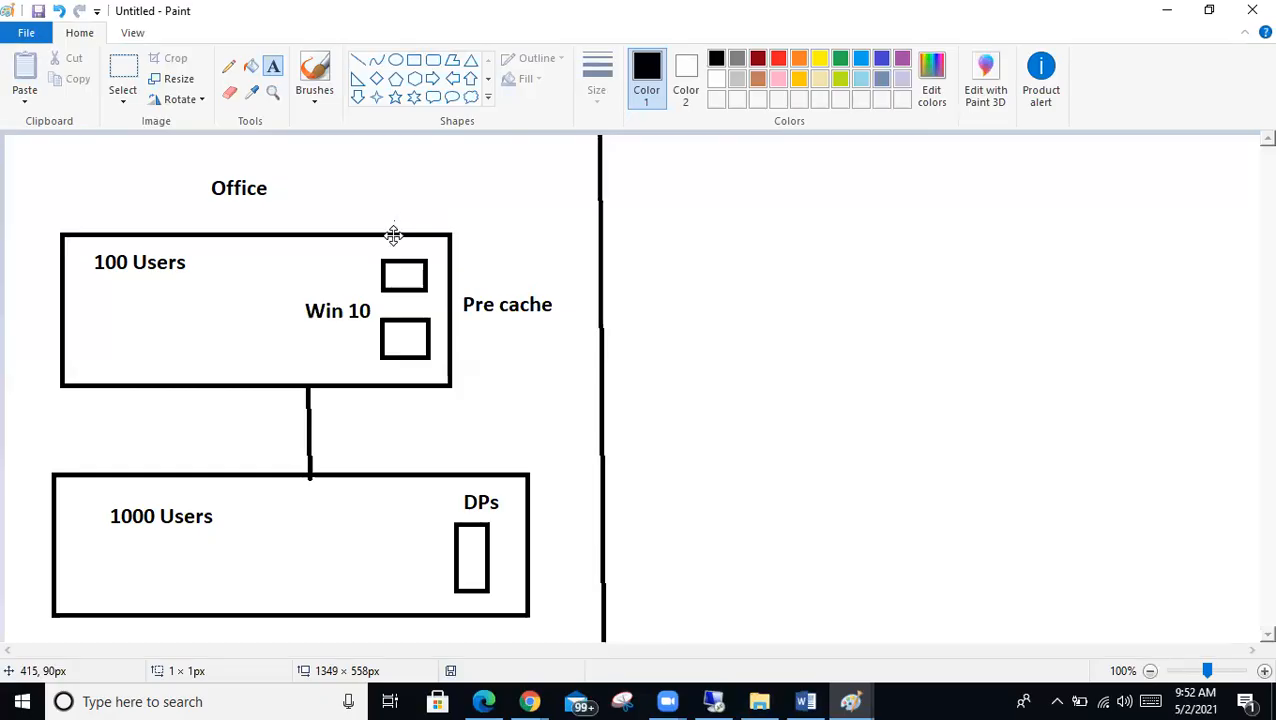
{"action": "left_click_drag", "start_coordinate": [393, 233], "coordinate": [640, 202]}
{"action": "left_click", "coordinate": [474, 354]}
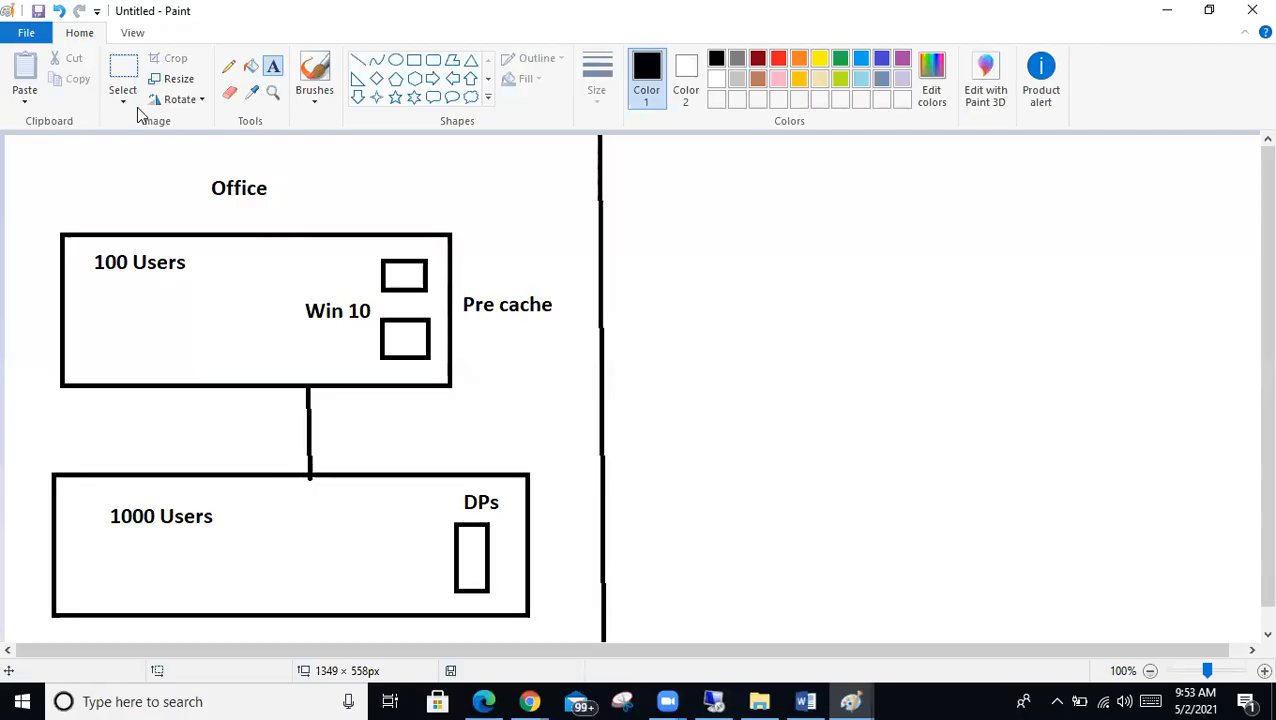
Link the DPs box to both Win 10 boxes with freehand lines and draw two small rectangles beneath the 100 Users label
{"action": "left_click", "coordinate": [228, 66]}
{"action": "left_click_drag", "start_coordinate": [456, 527], "coordinate": [412, 348]}
{"action": "mouse_move", "coordinate": [462, 540]}
{"action": "left_mouse_down"}
{"action": "mouse_move", "coordinate": [390, 327]}
{"action": "mouse_move", "coordinate": [396, 262]}
{"action": "mouse_move", "coordinate": [393, 282]}
{"action": "left_mouse_up"}
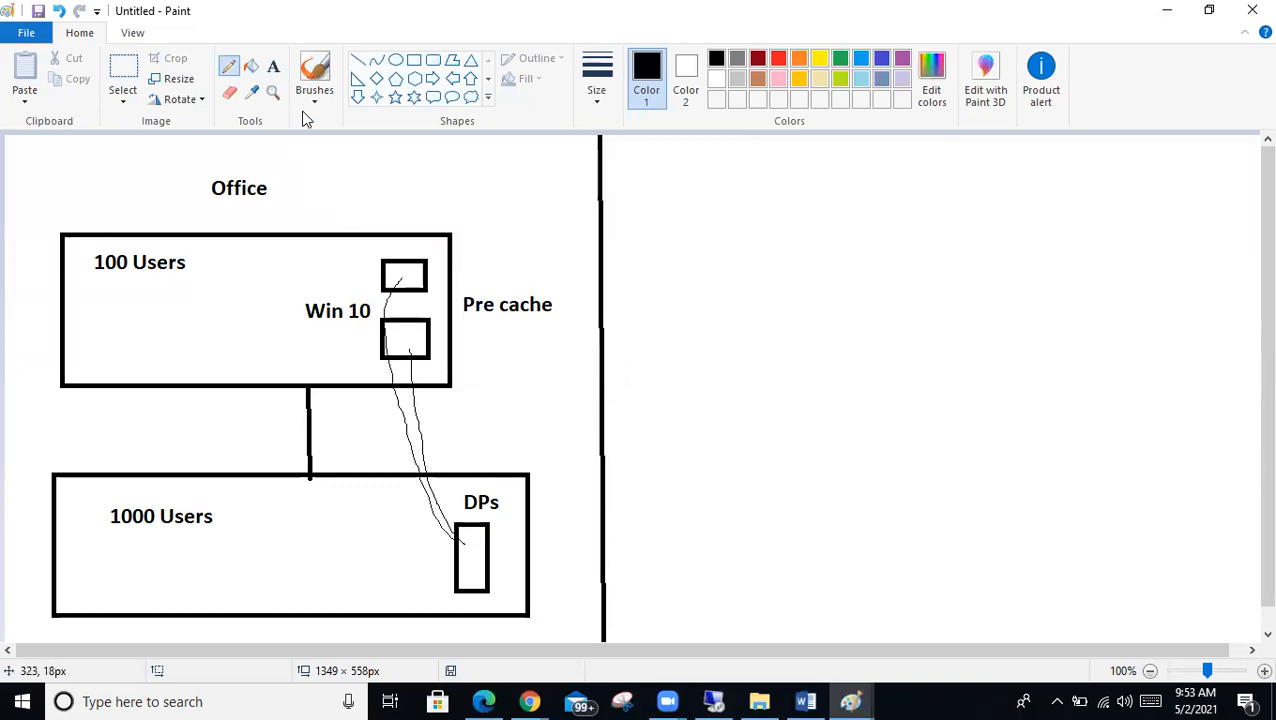
{"action": "left_click", "coordinate": [414, 59]}
{"action": "mouse_move", "coordinate": [115, 296]}
{"action": "left_mouse_down"}
{"action": "mouse_move", "coordinate": [151, 330]}
{"action": "mouse_move", "coordinate": [211, 352]}
{"action": "mouse_move", "coordinate": [204, 342]}
{"action": "mouse_move", "coordinate": [345, 264]}
{"action": "mouse_move", "coordinate": [398, 273]}
{"action": "left_mouse_up"}
{"action": "left_click", "coordinate": [228, 66]}
{"action": "mouse_move", "coordinate": [147, 298]}
{"action": "left_mouse_down"}
{"action": "mouse_move", "coordinate": [322, 284]}
{"action": "mouse_move", "coordinate": [384, 318]}
{"action": "left_mouse_up"}
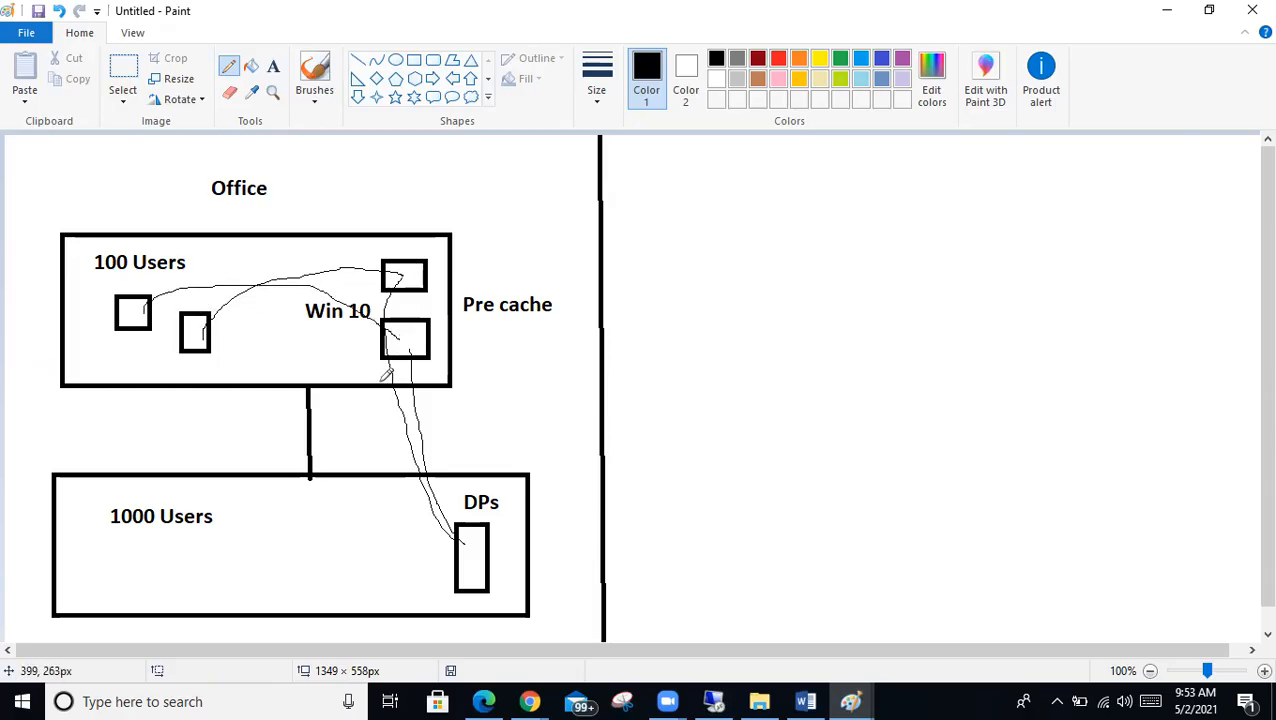
{"action": "left_click_drag", "start_coordinate": [193, 338], "coordinate": [209, 379]}
{"action": "left_click_drag", "start_coordinate": [217, 389], "coordinate": [456, 537]}
{"action": "mouse_move", "coordinate": [284, 432]}
{"action": "left_mouse_down"}
{"action": "mouse_move", "coordinate": [256, 441]}
{"action": "mouse_move", "coordinate": [300, 463]}
{"action": "left_mouse_up"}
{"action": "key", "text": "ctrl+z"}
{"action": "key", "text": "ctrl+z"}
{"action": "key", "text": "ctrl+z"}
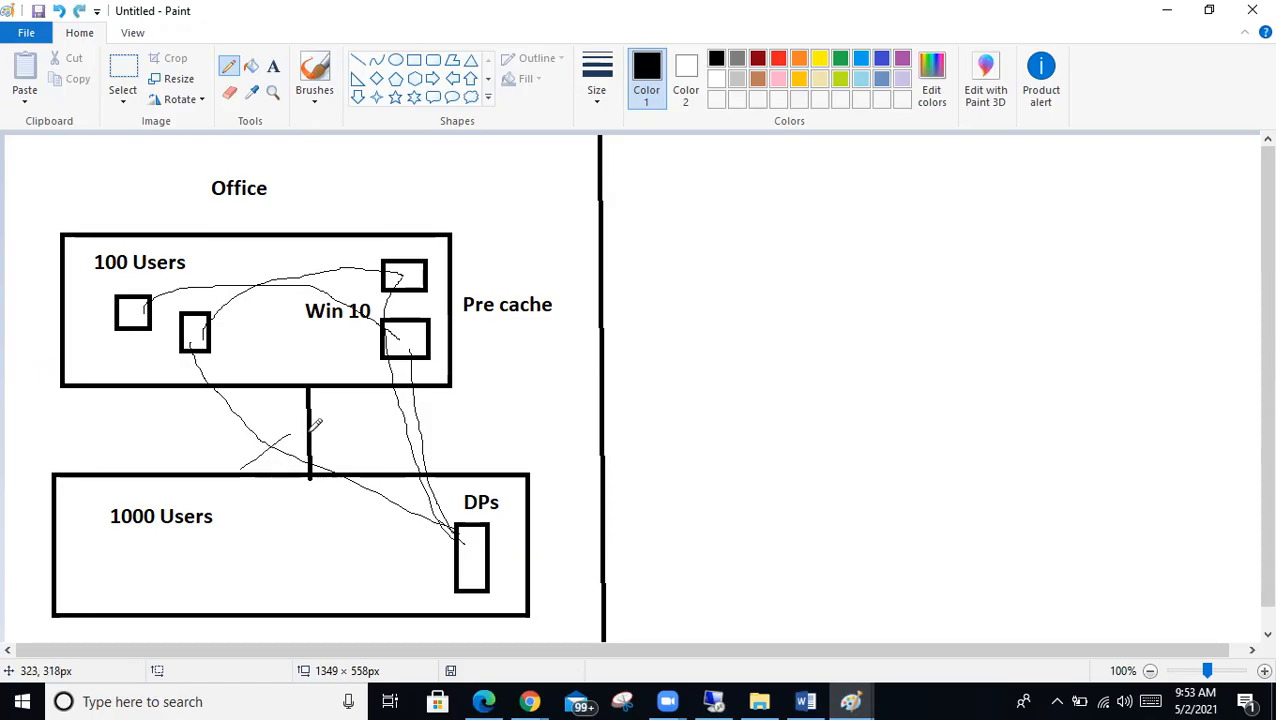
{"action": "key", "text": "ctrl+z"}
{"action": "key", "text": "ctrl+z"}
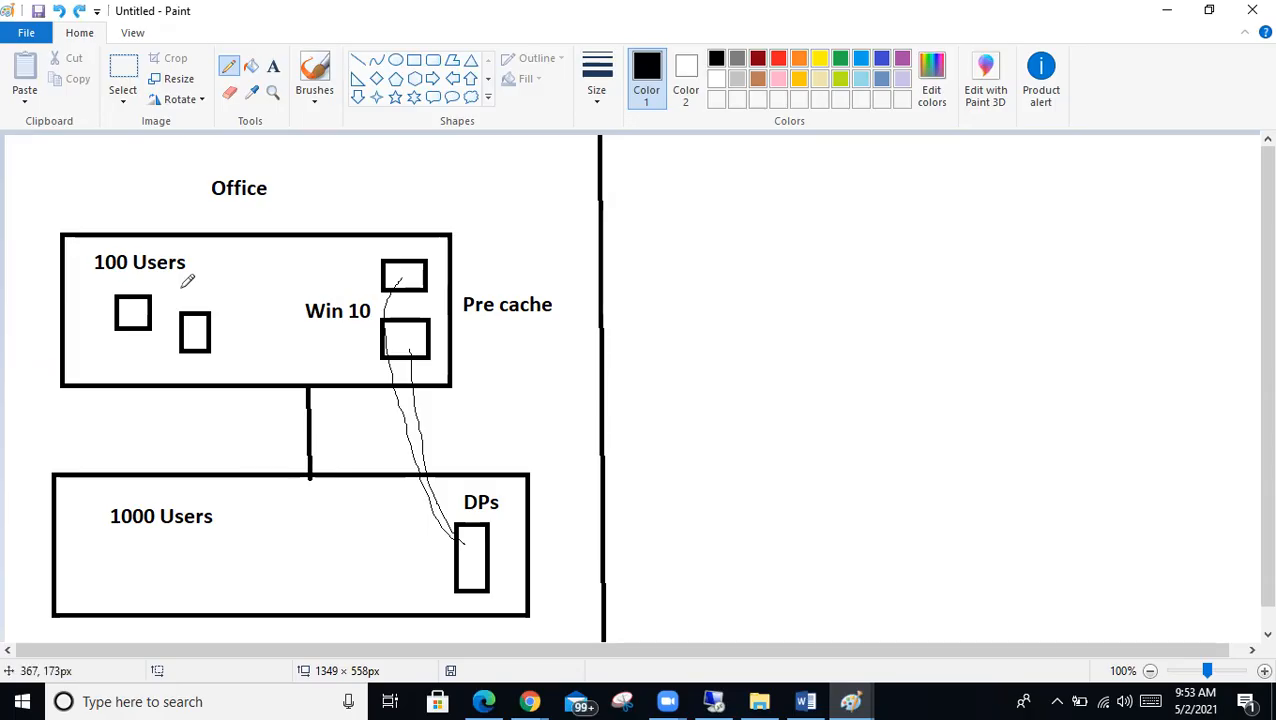
Connect both small rectangles beneath the 100 Users label to the upper Win 10 box with freehand lines
{"action": "left_click_drag", "start_coordinate": [152, 307], "coordinate": [382, 275]}
{"action": "mouse_move", "coordinate": [207, 316]}
{"action": "left_mouse_down"}
{"action": "mouse_move", "coordinate": [340, 271]}
{"action": "mouse_move", "coordinate": [382, 274]}
{"action": "left_mouse_up"}
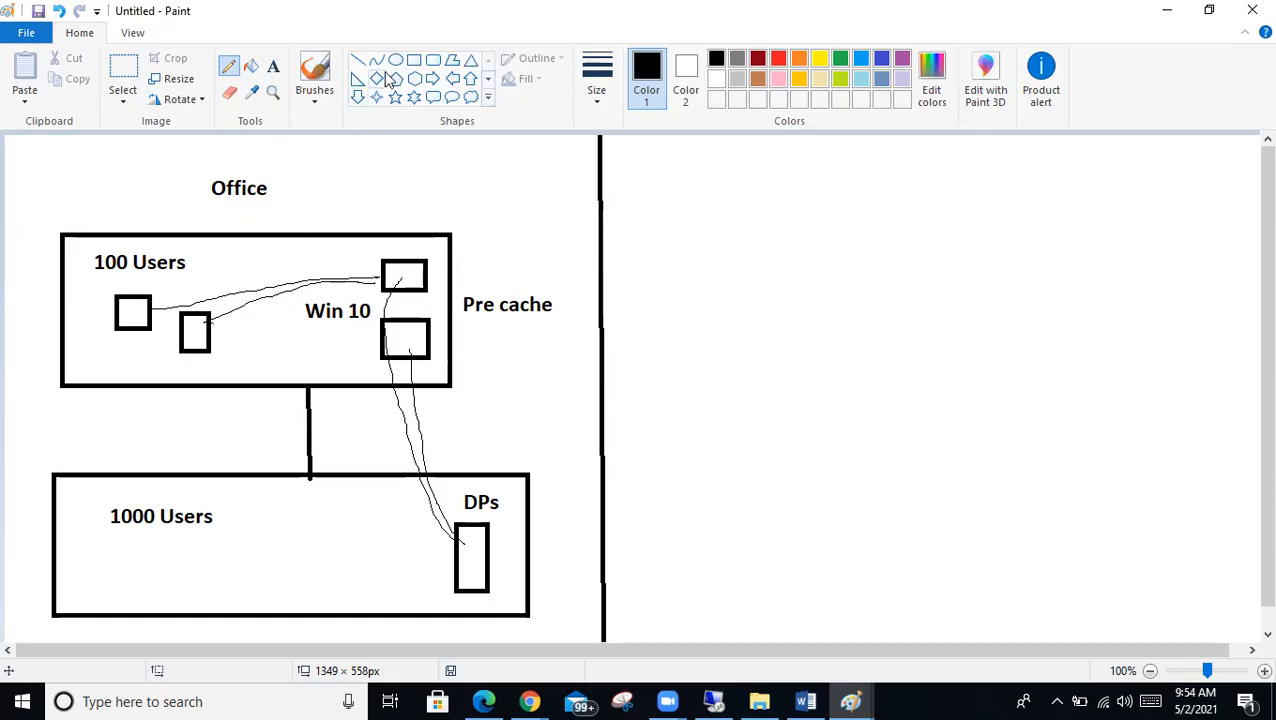
Draw a box about 83 × 77 px near the lower right corner of the canvas and label it "Home" above
{"action": "left_click", "coordinate": [416, 61]}
{"action": "left_click_drag", "start_coordinate": [1116, 504], "coordinate": [1195, 576]}
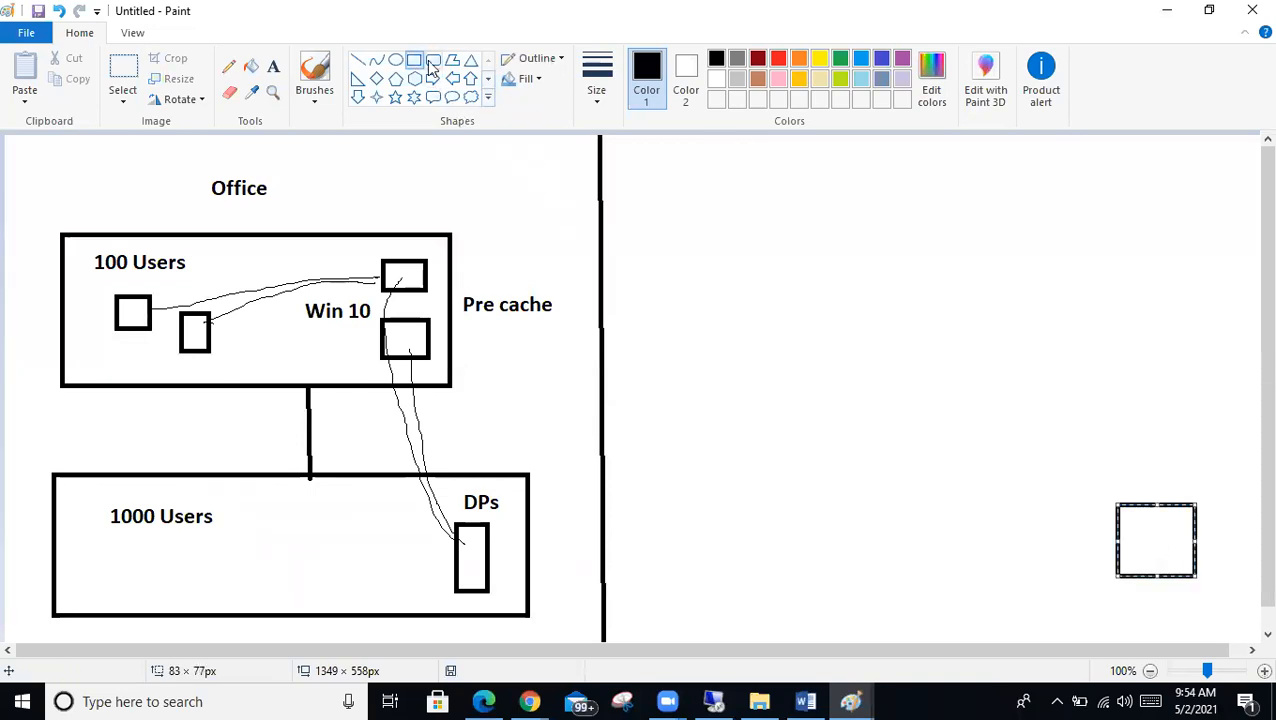
{"action": "left_click", "coordinate": [273, 67]}
{"action": "left_click", "coordinate": [1123, 437]}
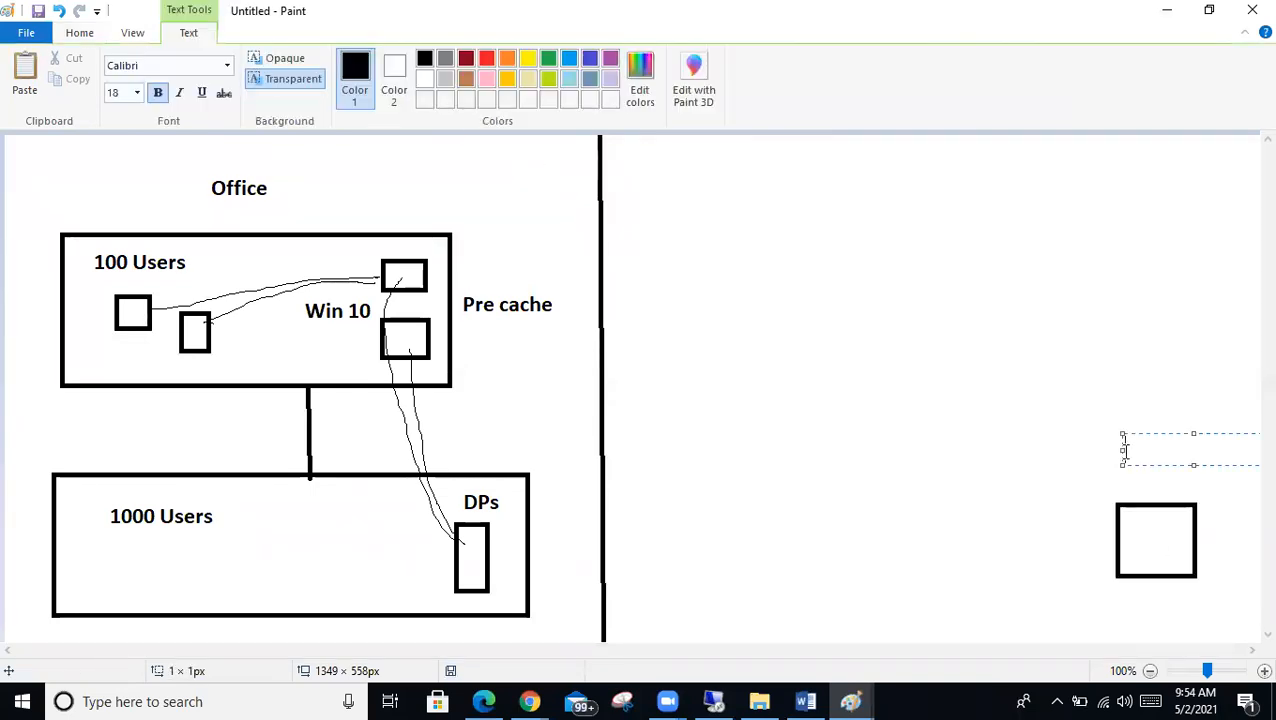
{"action": "type", "text": "Home"}
{"action": "left_click", "coordinate": [994, 330]}
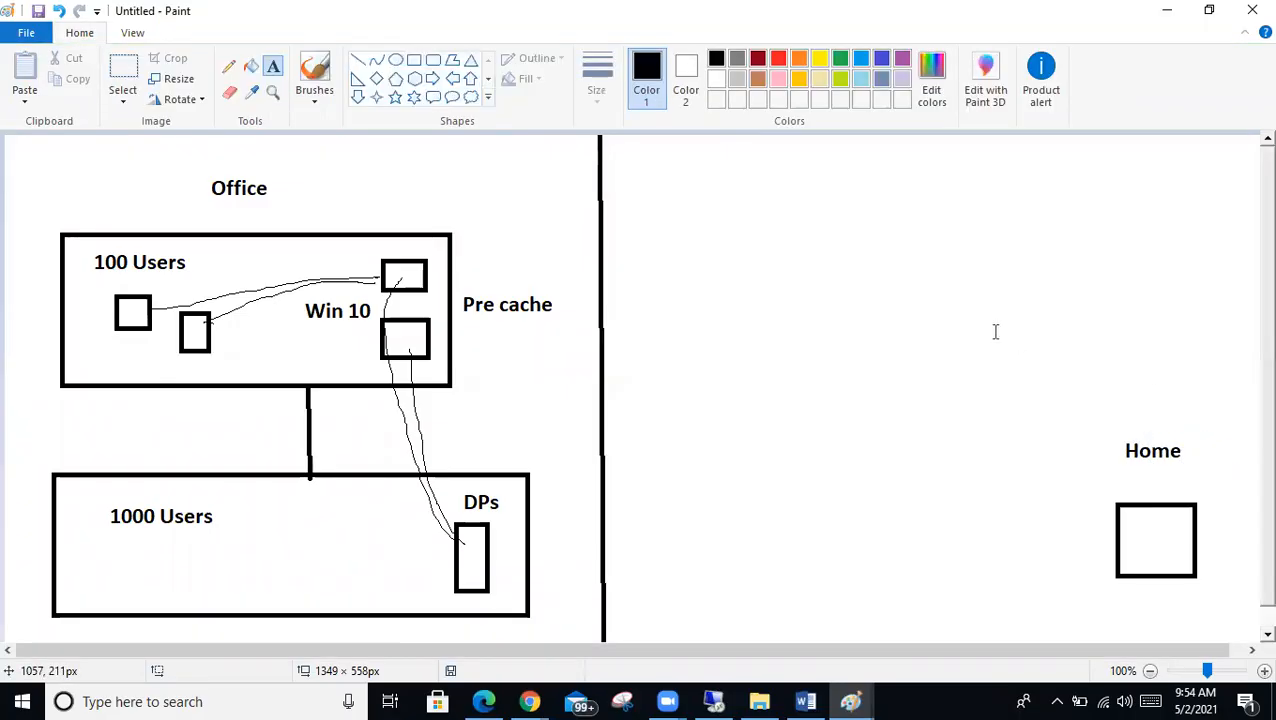
Draw an upright rectangle about 39 × 111 px just right of the dividing line's upper end and label it "VPN" above
{"action": "left_click", "coordinate": [413, 59]}
{"action": "left_click_drag", "start_coordinate": [626, 204], "coordinate": [661, 307]}
{"action": "left_click", "coordinate": [273, 66]}
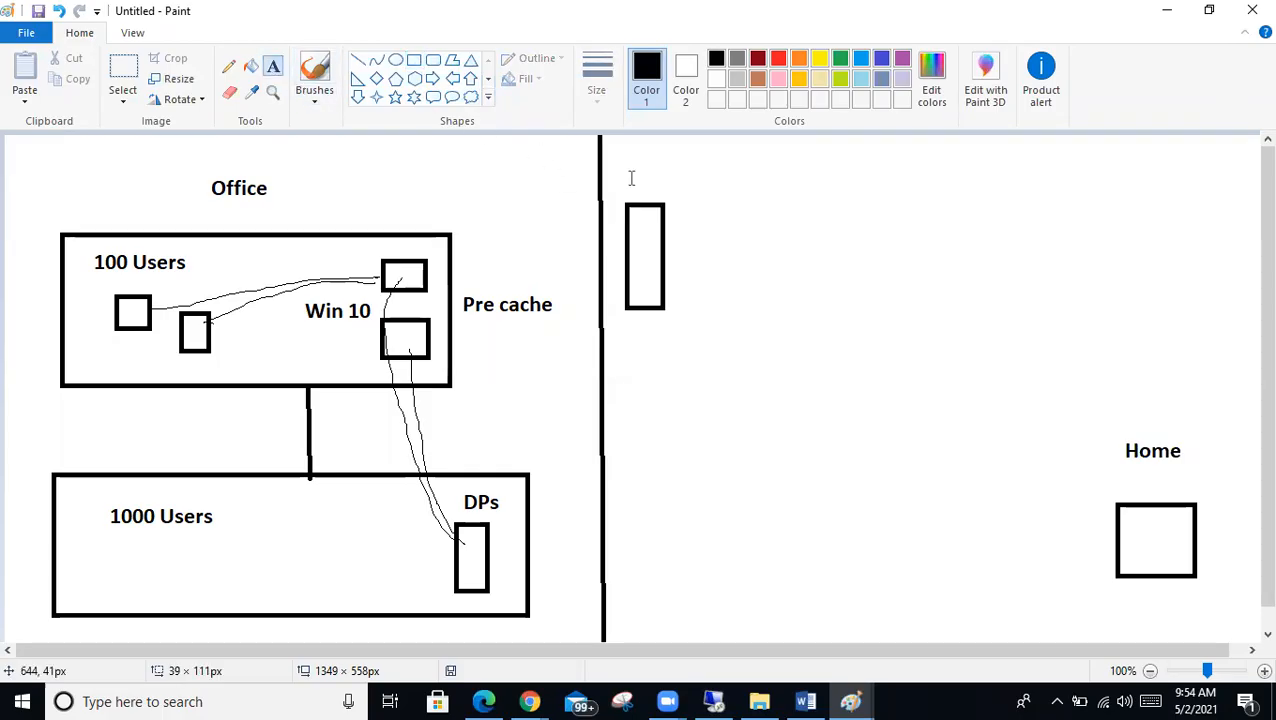
{"action": "left_click", "coordinate": [628, 178]}
{"action": "type", "text": "V"}
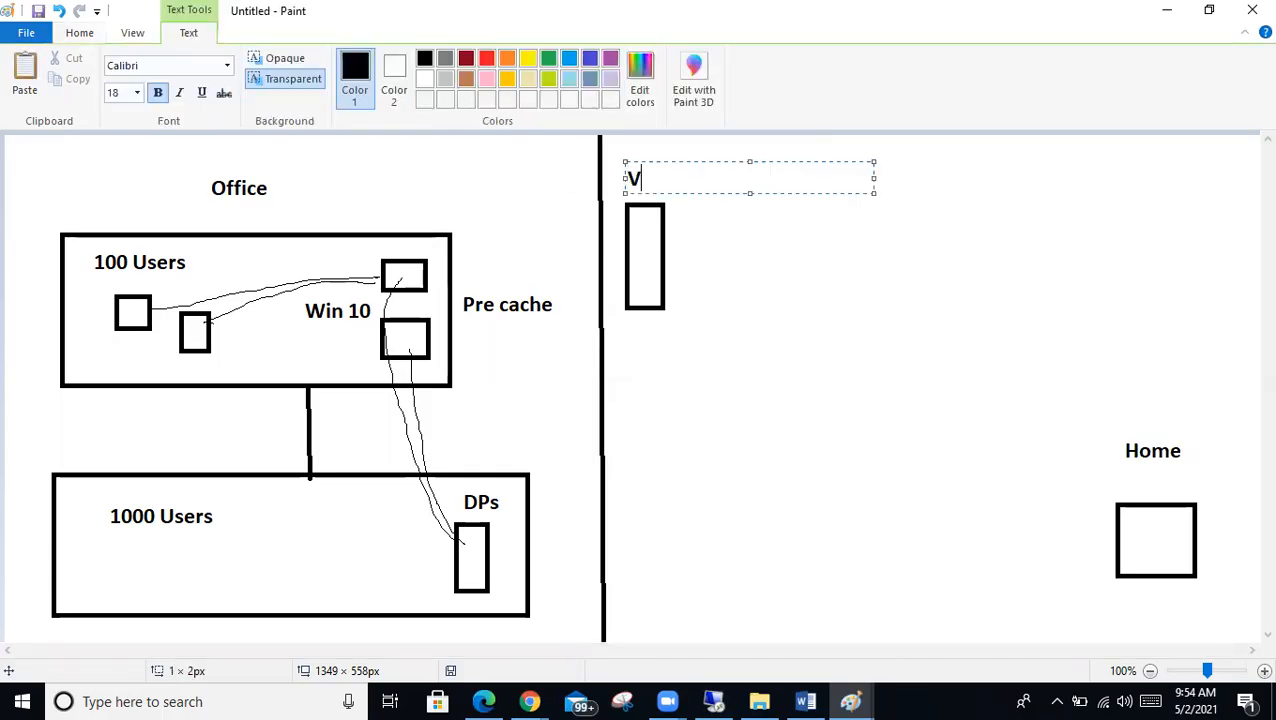
{"action": "type", "text": "PN"}
{"action": "left_click", "coordinate": [692, 282]}
Connect the Home box to the VPN box with a freehand line and draw a second box about 72 × 88 px above the Home label
{"action": "left_click", "coordinate": [228, 66]}
{"action": "mouse_move", "coordinate": [1132, 551]}
{"action": "left_mouse_down"}
{"action": "mouse_move", "coordinate": [760, 387]}
{"action": "mouse_move", "coordinate": [668, 287]}
{"action": "left_mouse_up"}
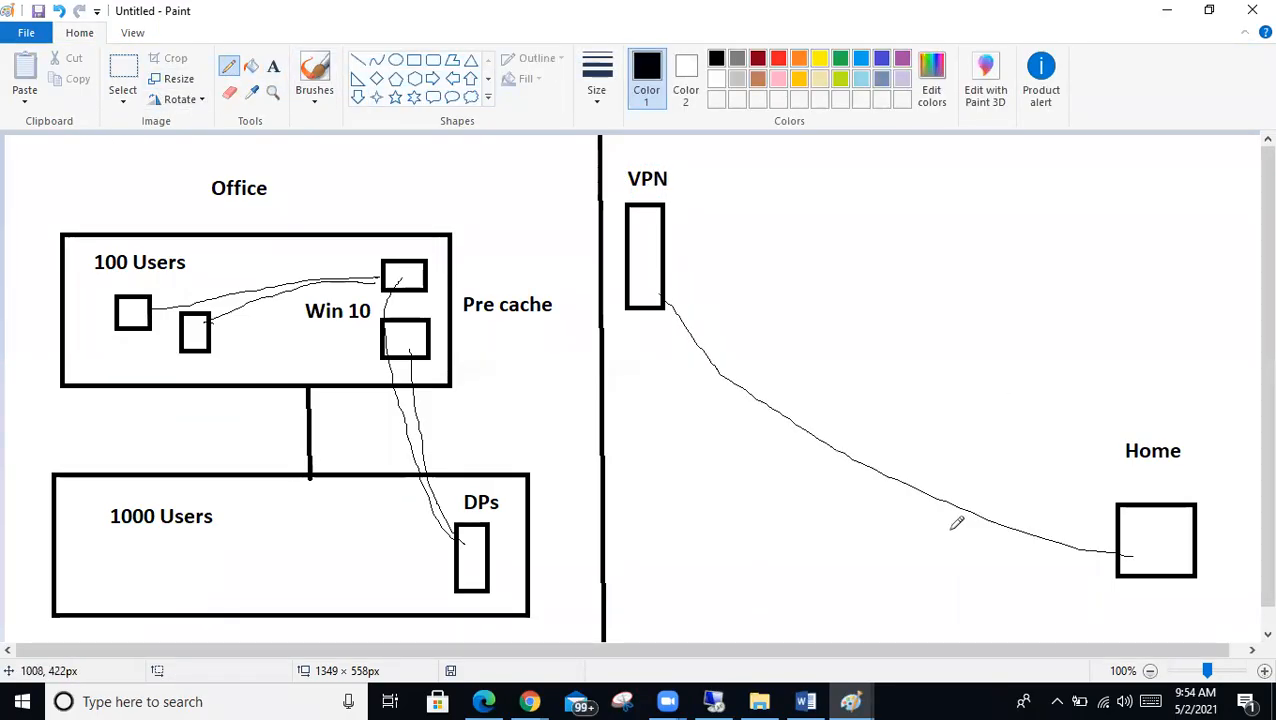
{"action": "left_click", "coordinate": [414, 60]}
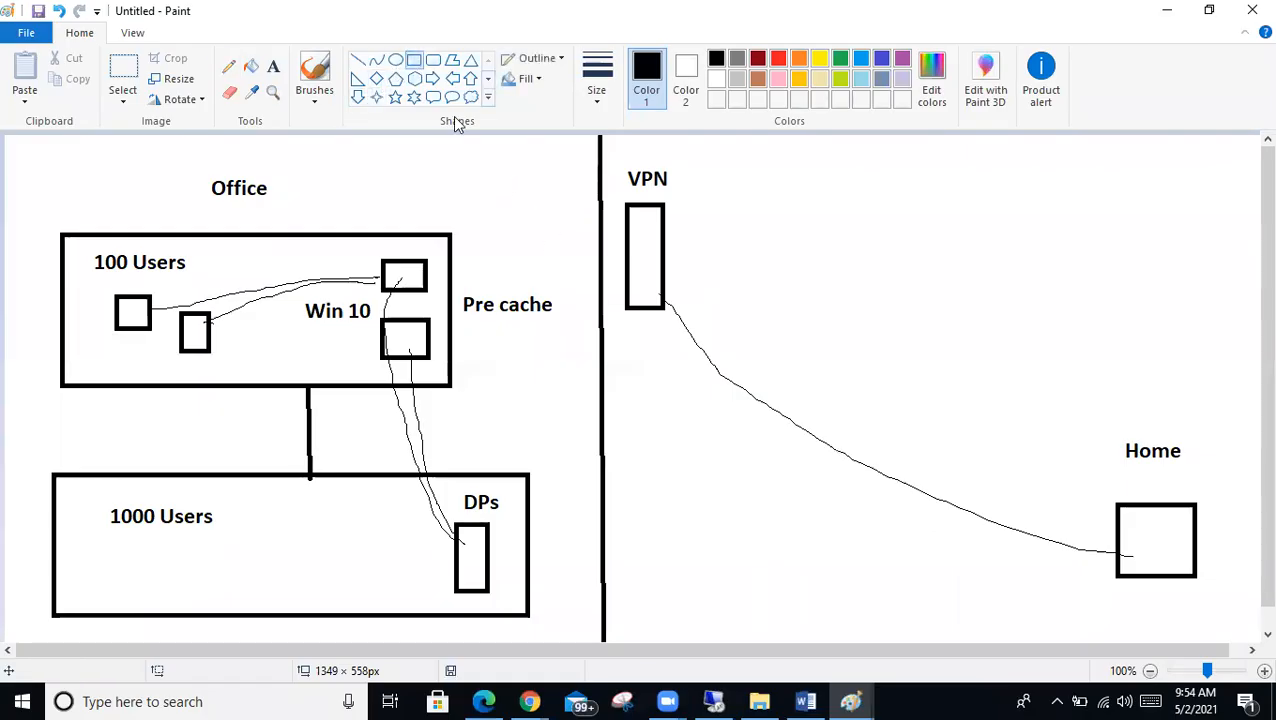
{"action": "left_click_drag", "start_coordinate": [1131, 294], "coordinate": [1201, 378]}
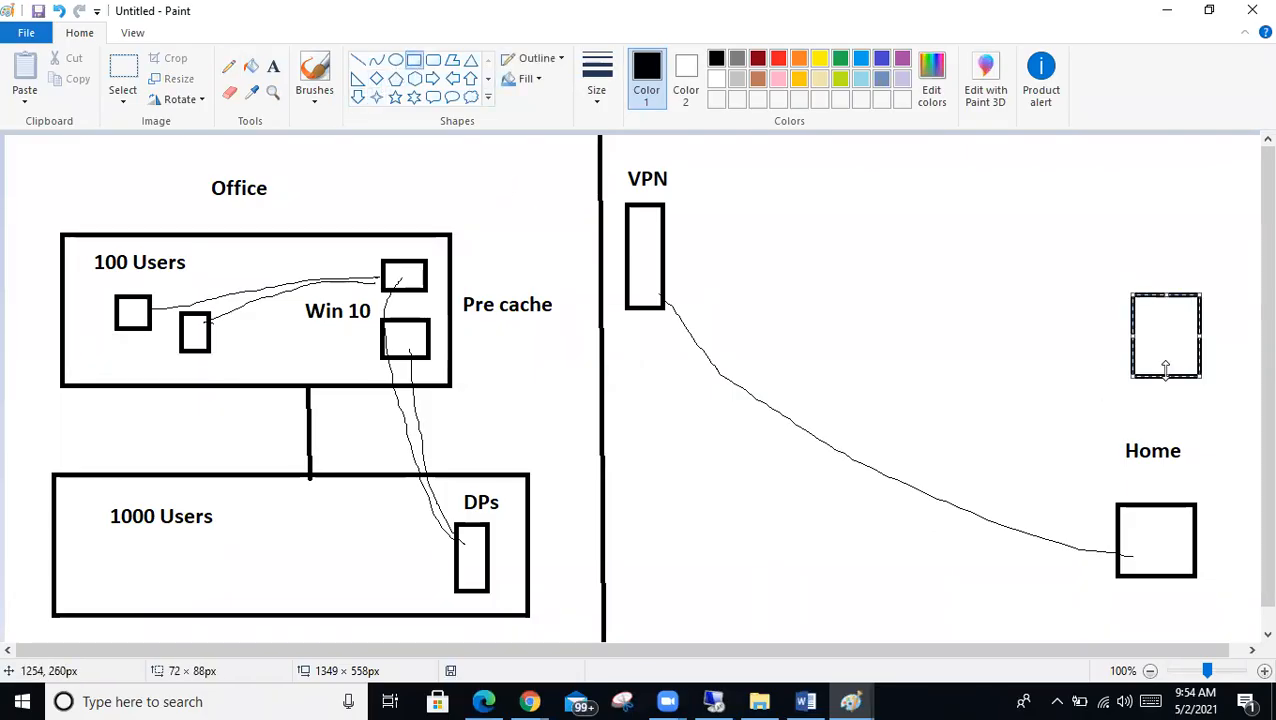
{"action": "left_click", "coordinate": [414, 97]}
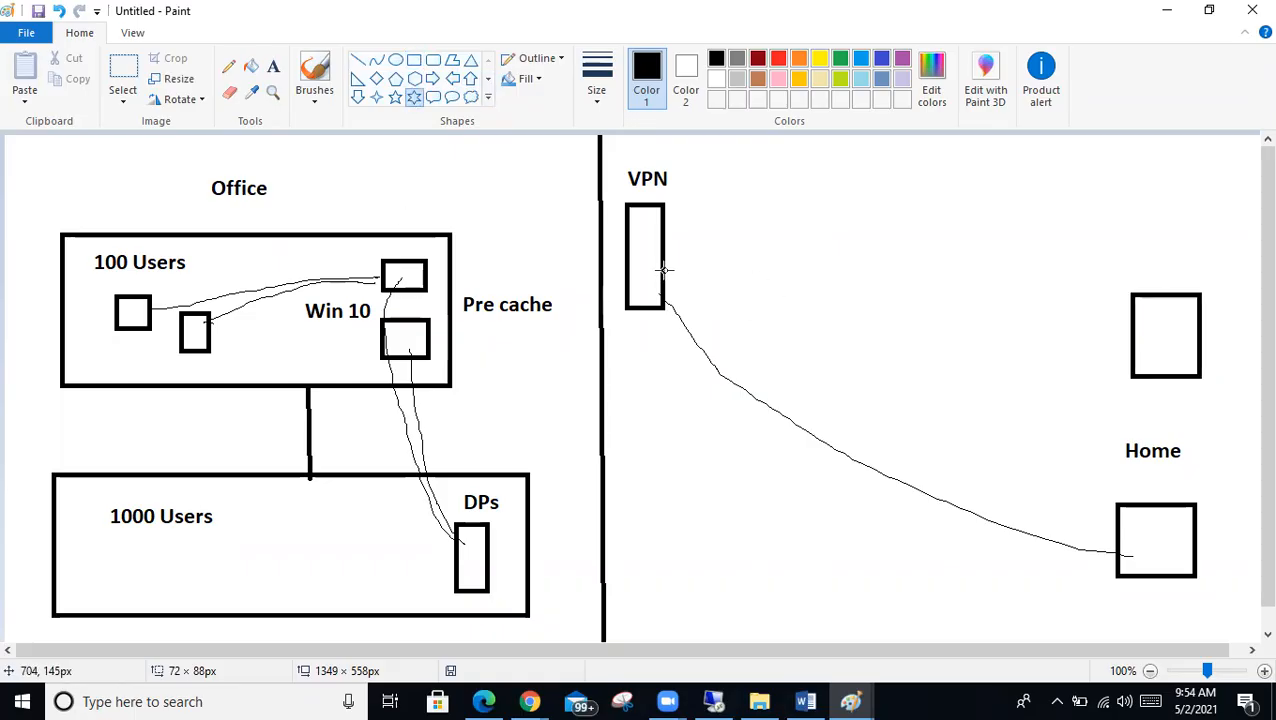
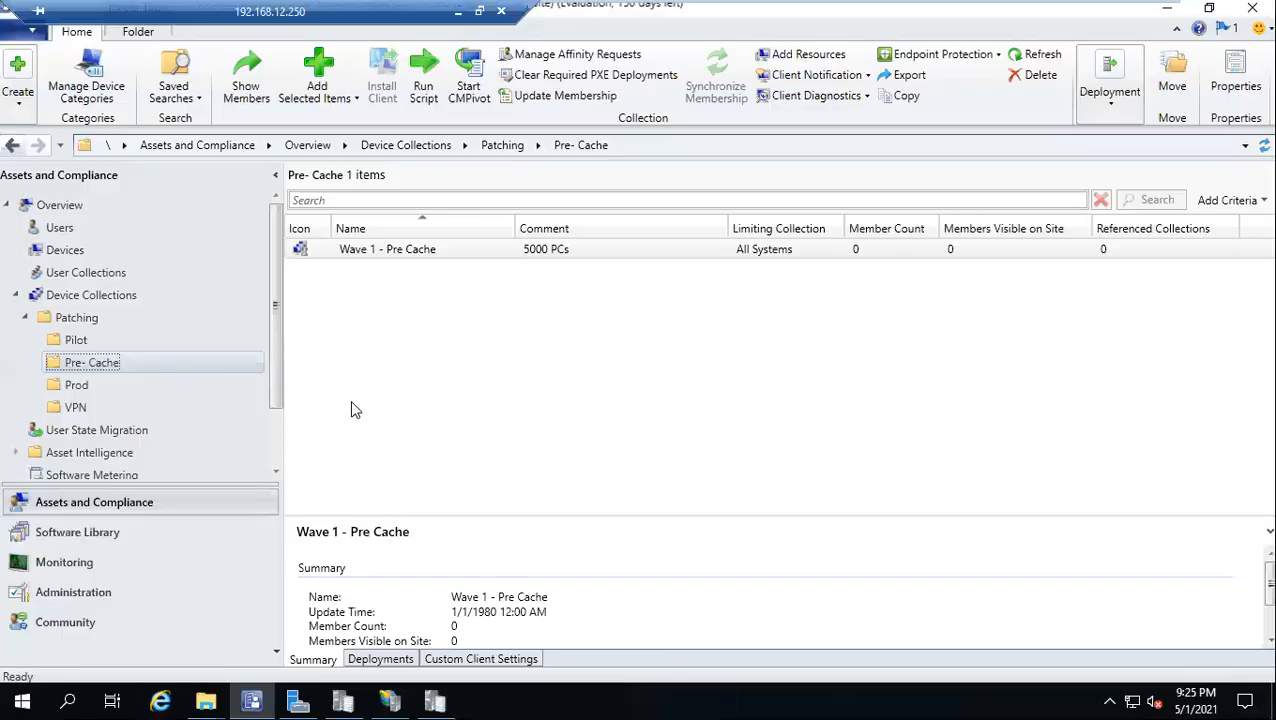
In Configuration Manager, review the wave collections in the Pilot, Pre-Cache, VPN and Prod folders under Patching
{"action": "left_click", "coordinate": [72, 340]}
{"action": "left_click", "coordinate": [71, 365]}
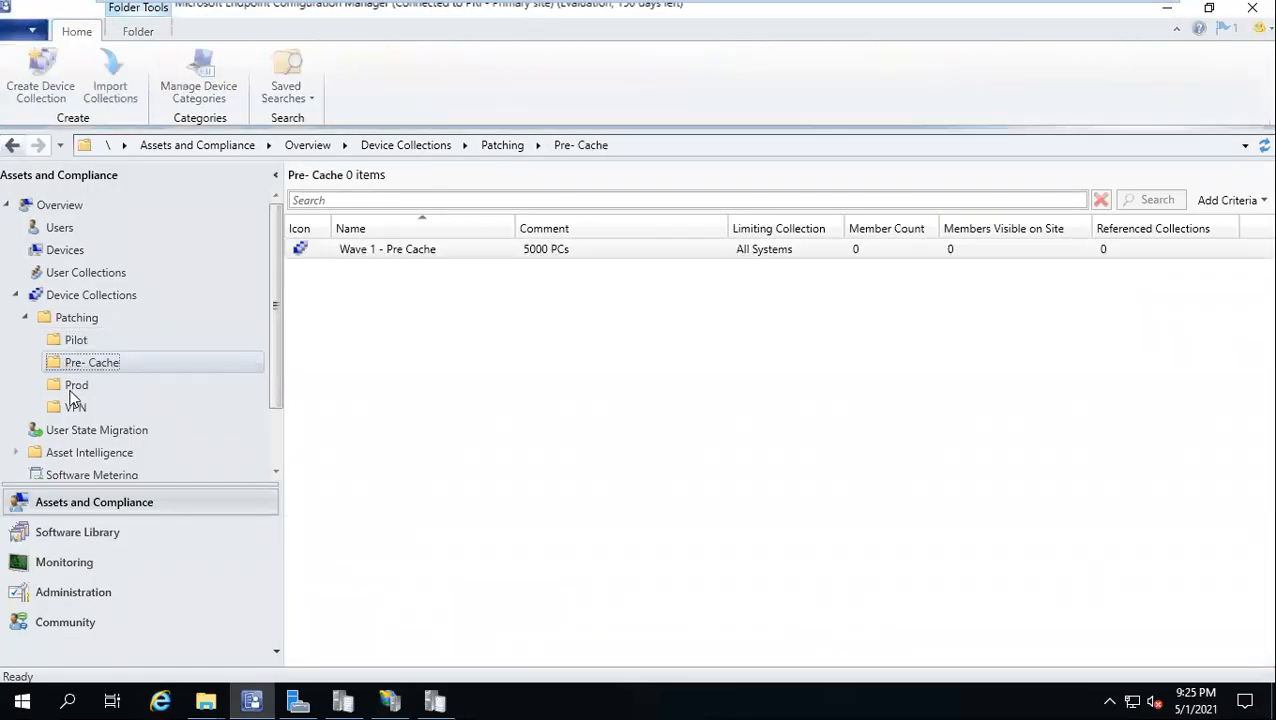
{"action": "key", "text": "Down"}
{"action": "key", "text": "Down"}
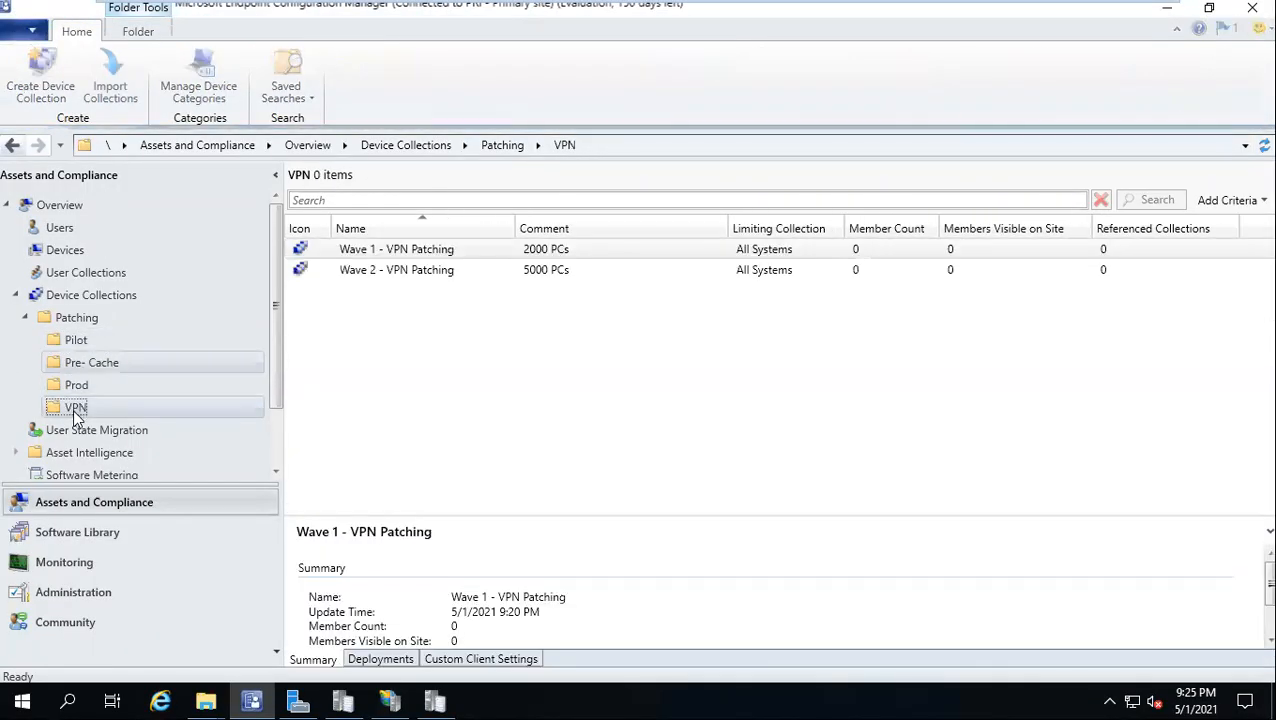
{"action": "key", "text": "Up"}
{"action": "key", "text": "Down"}
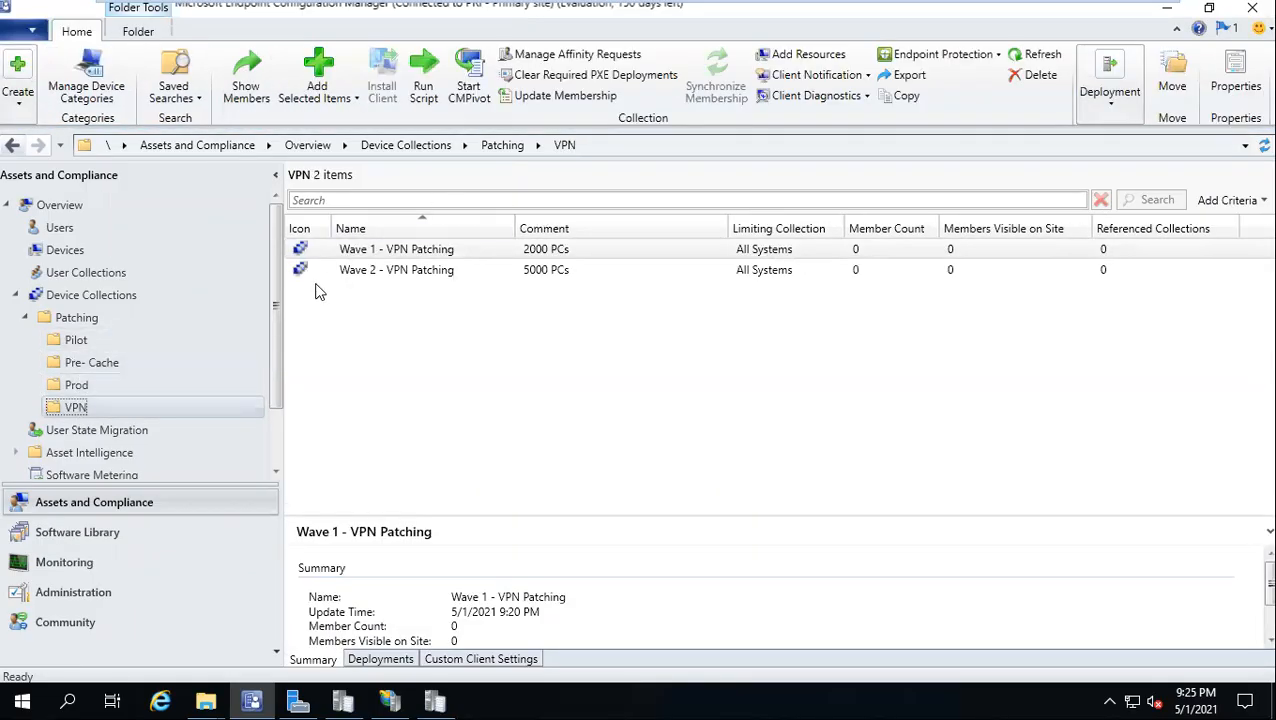
{"action": "left_click", "coordinate": [95, 362]}
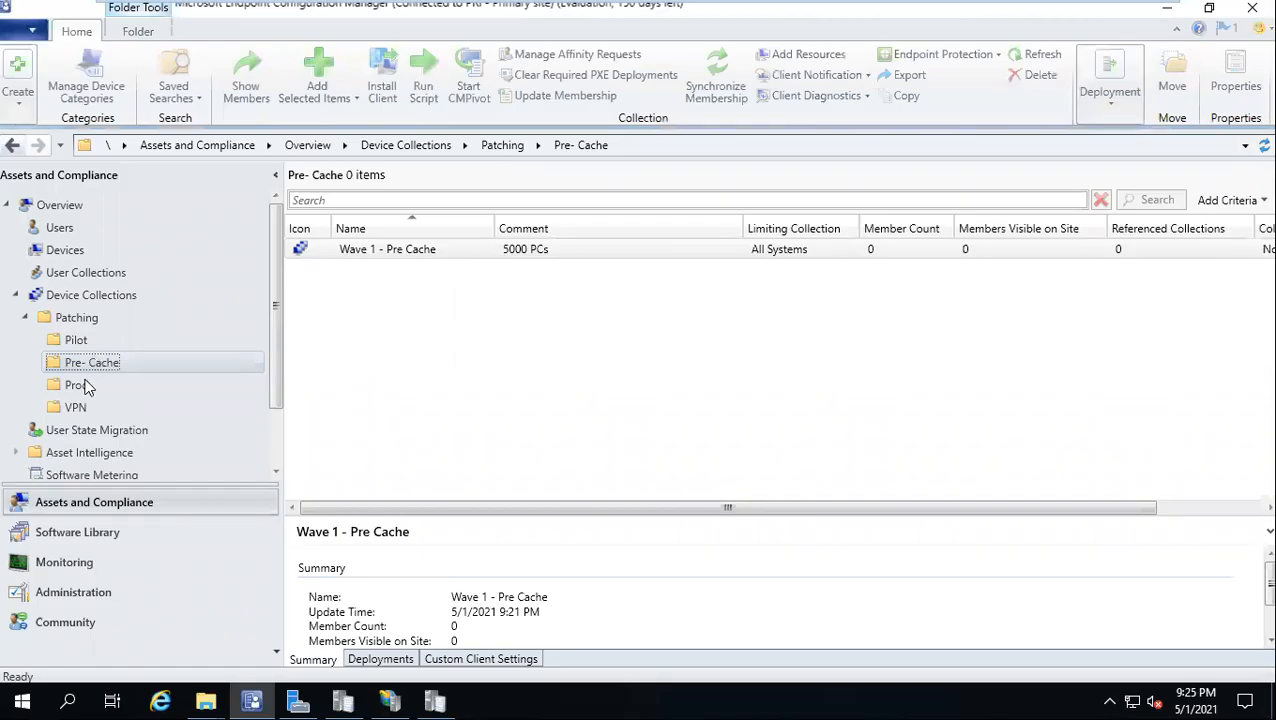
{"action": "left_click", "coordinate": [77, 385]}
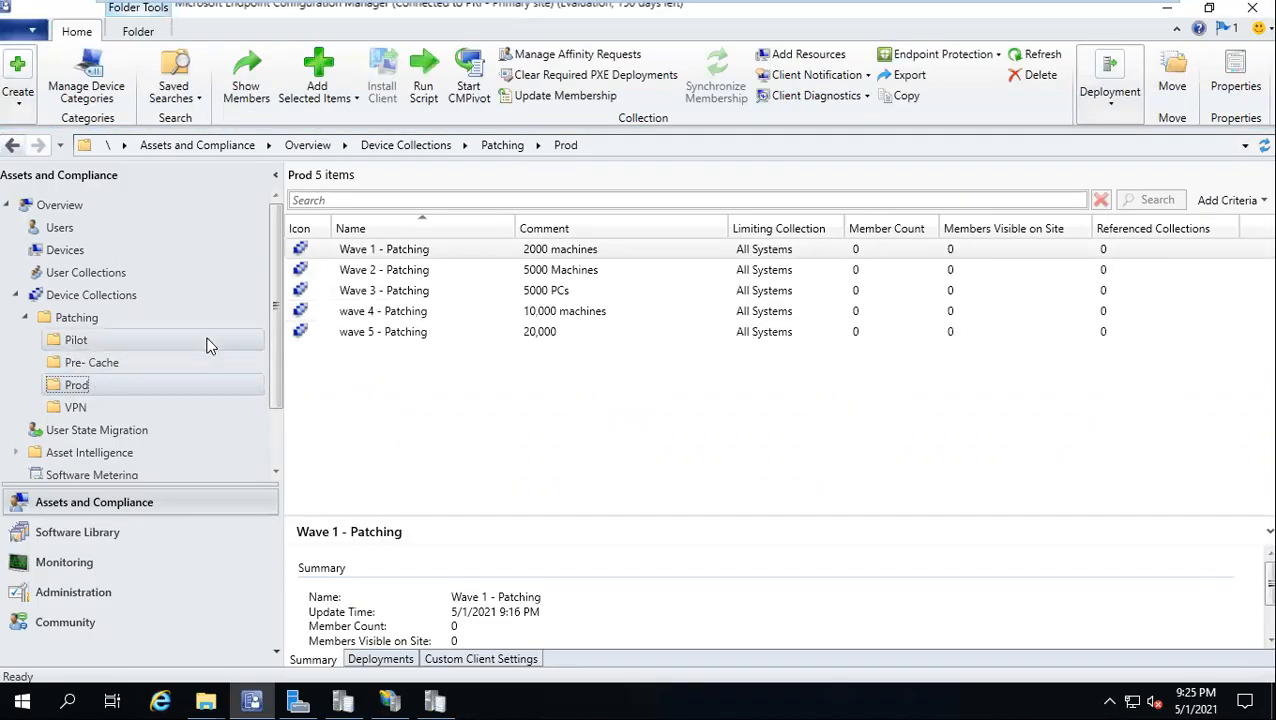
{"action": "left_click", "coordinate": [96, 365]}
{"action": "left_click", "coordinate": [76, 341]}
{"action": "left_click", "coordinate": [111, 360]}
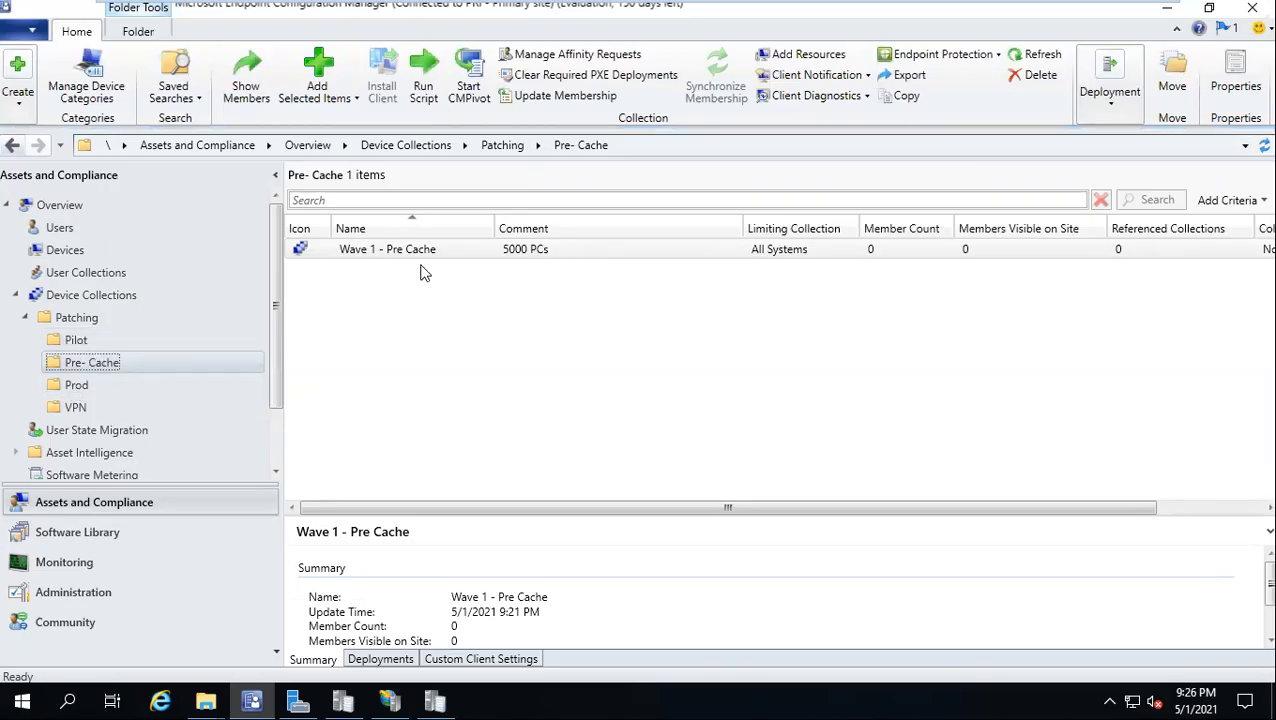
Examine the Wave 1 - Pre Cache, Patching Pilot and Pre Prod - Patching collections, then revisit the Prod and Pre-Cache folders
{"action": "left_click", "coordinate": [363, 255]}
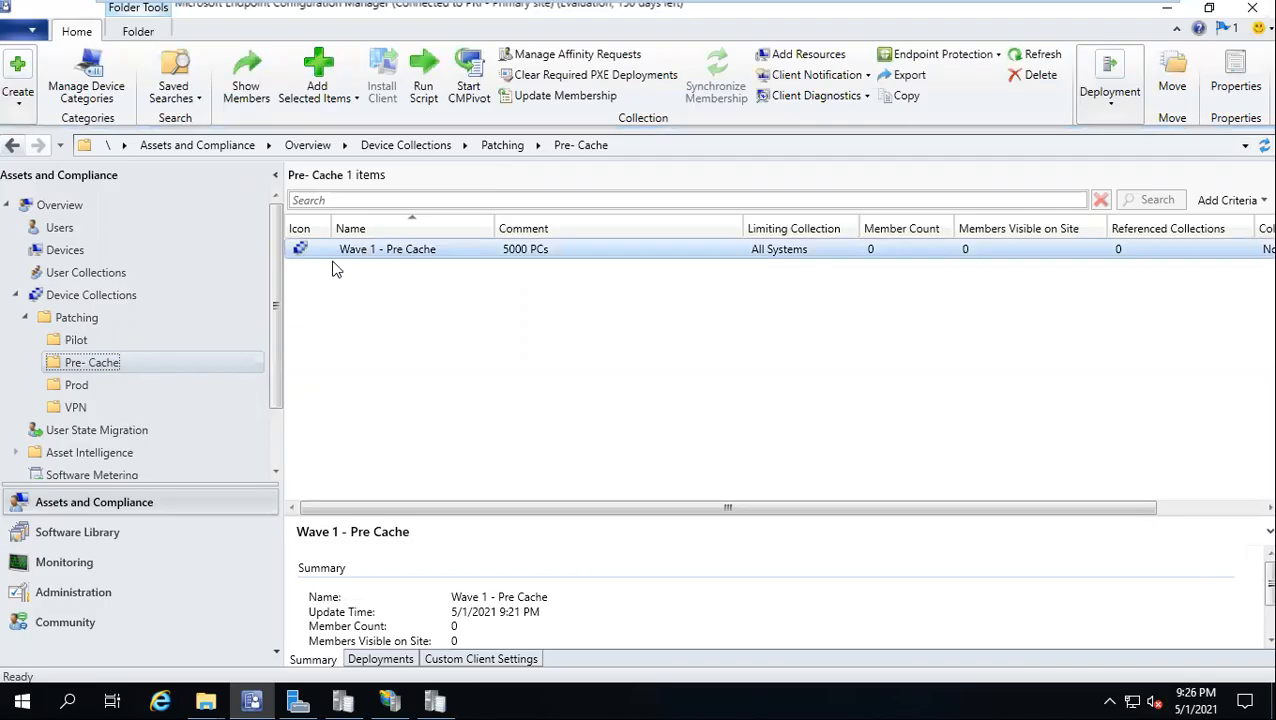
{"action": "left_click", "coordinate": [83, 393]}
{"action": "left_click", "coordinate": [83, 407]}
{"action": "left_click", "coordinate": [78, 340]}
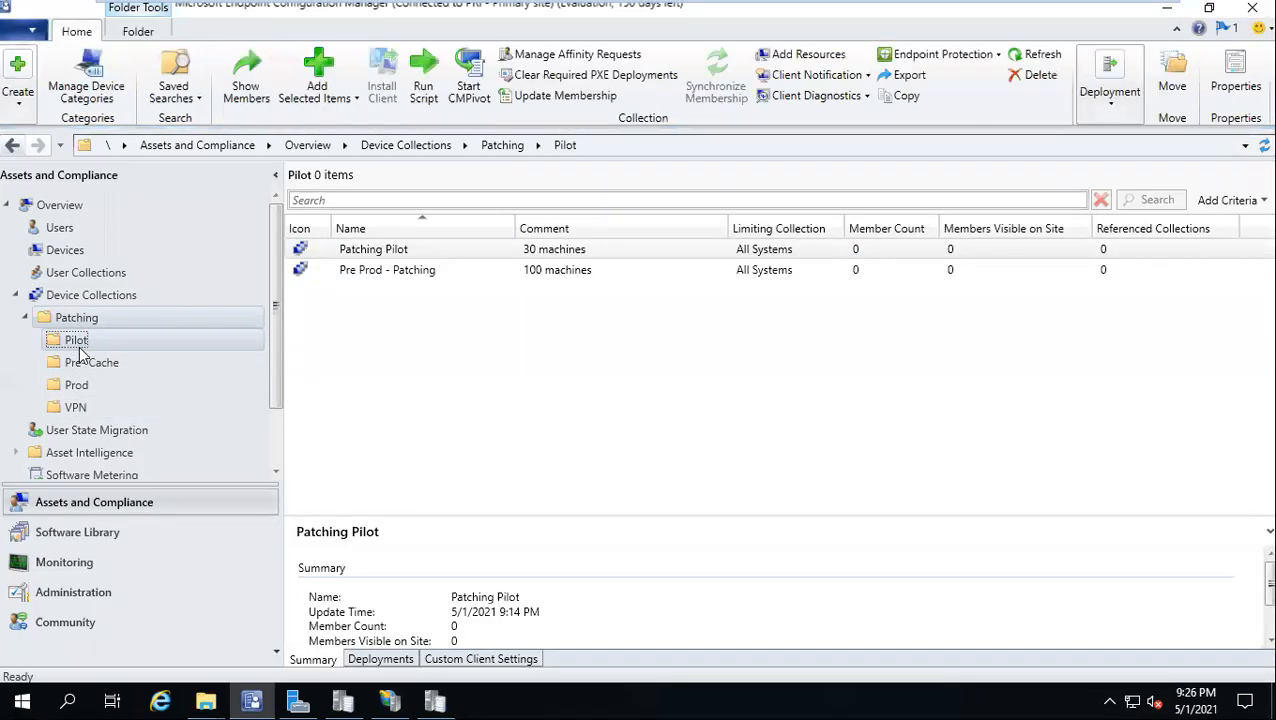
{"action": "left_click", "coordinate": [403, 256]}
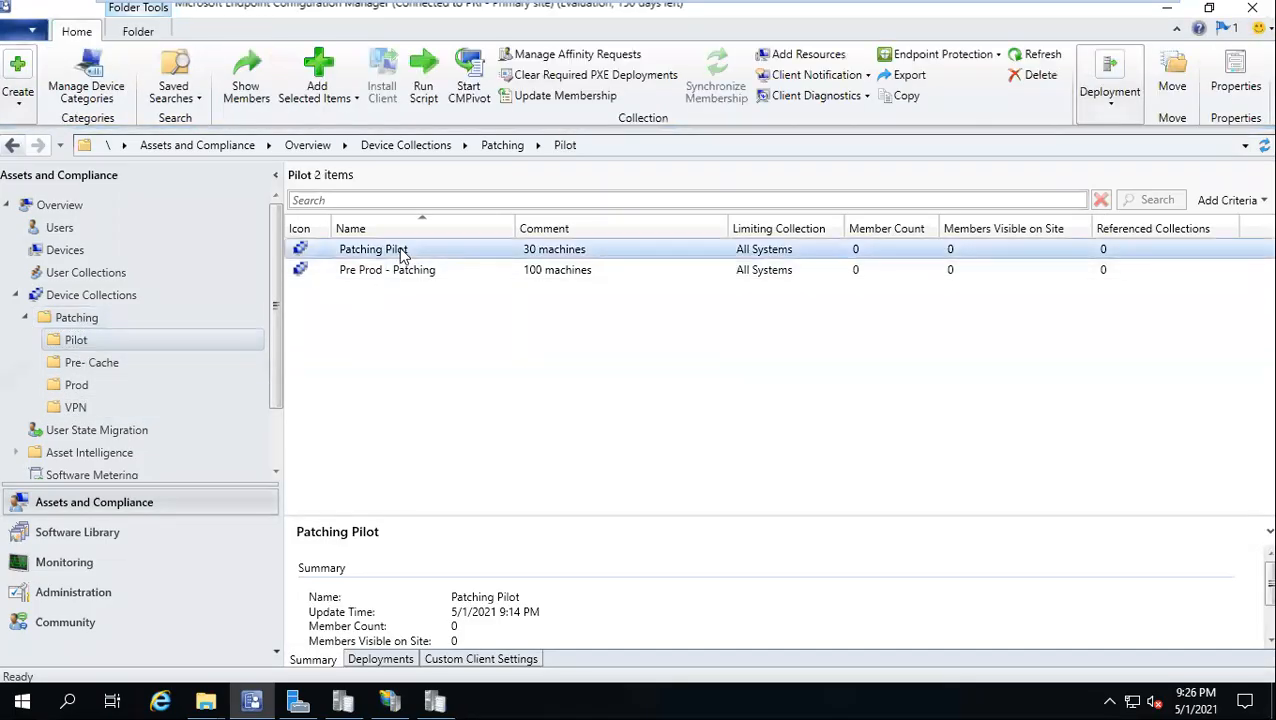
{"action": "left_click", "coordinate": [384, 271]}
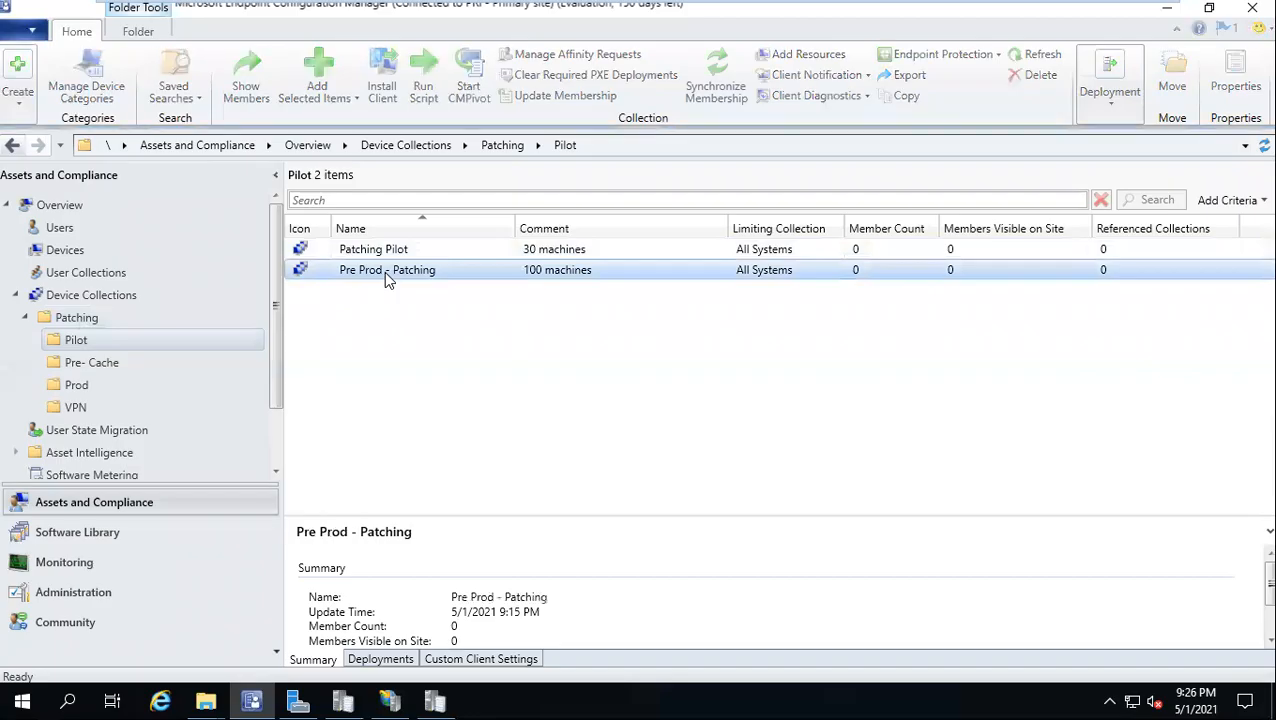
{"action": "left_click", "coordinate": [80, 386]}
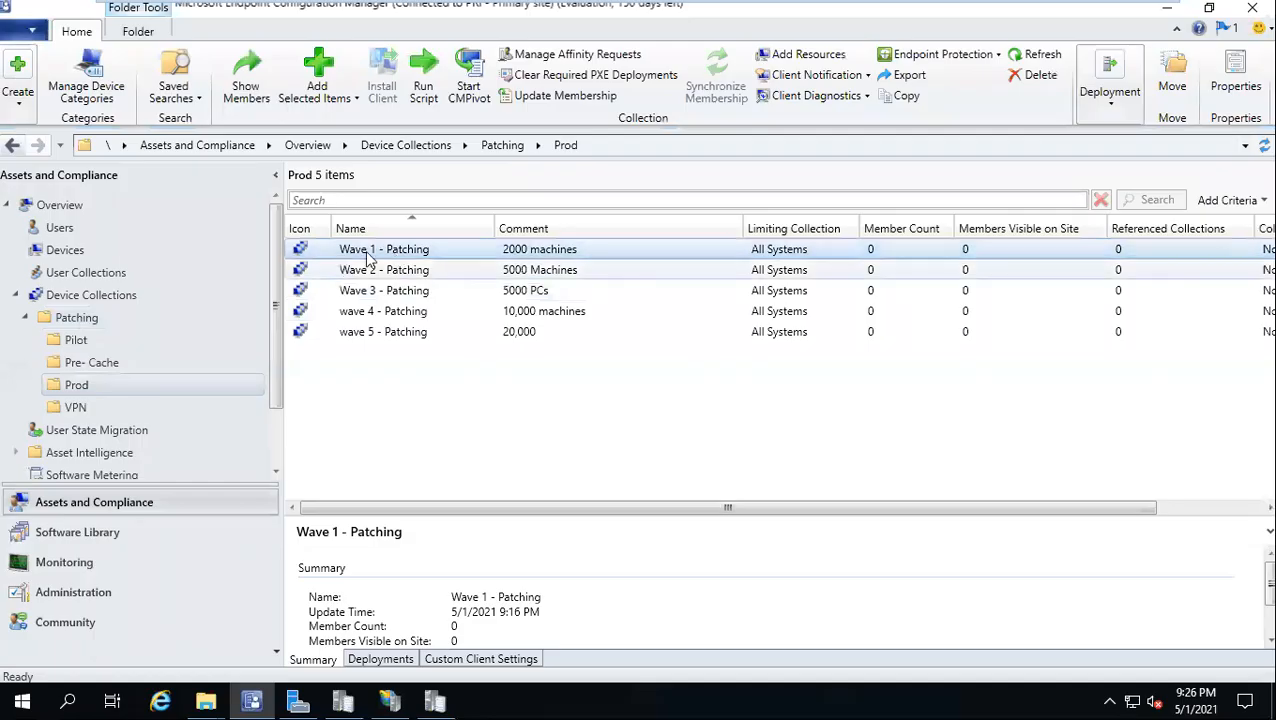
{"action": "left_click", "coordinate": [102, 366]}
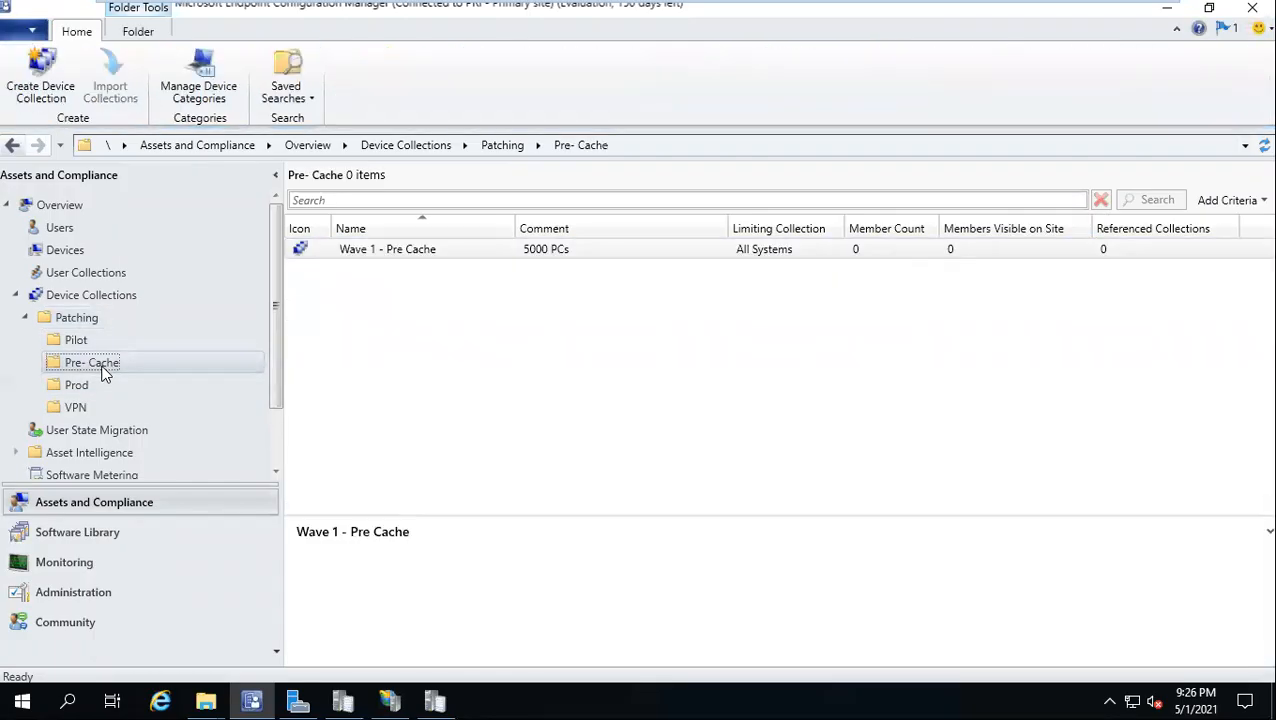
Examine the Wave 1 - Pre Cache collection, the Pilot collections and the Prod waves, comparing the Pre-Cache and Prod folders
{"action": "left_click", "coordinate": [412, 256]}
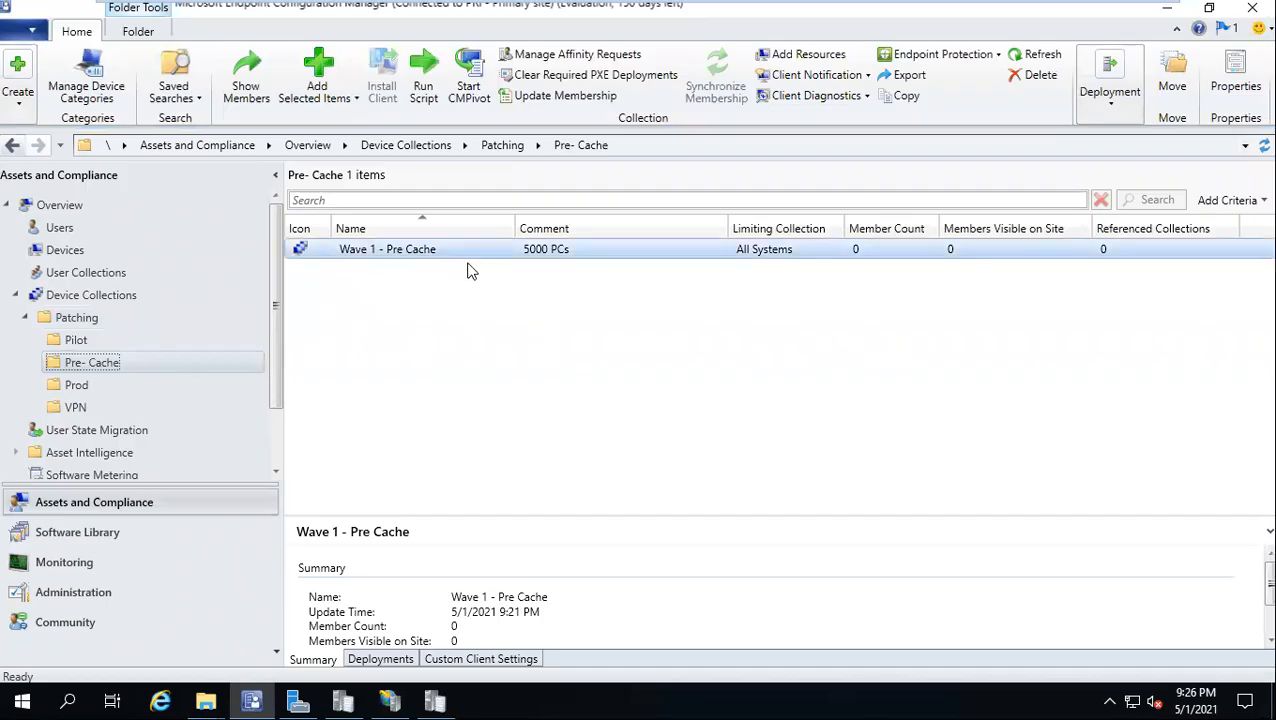
{"action": "left_click", "coordinate": [88, 390]}
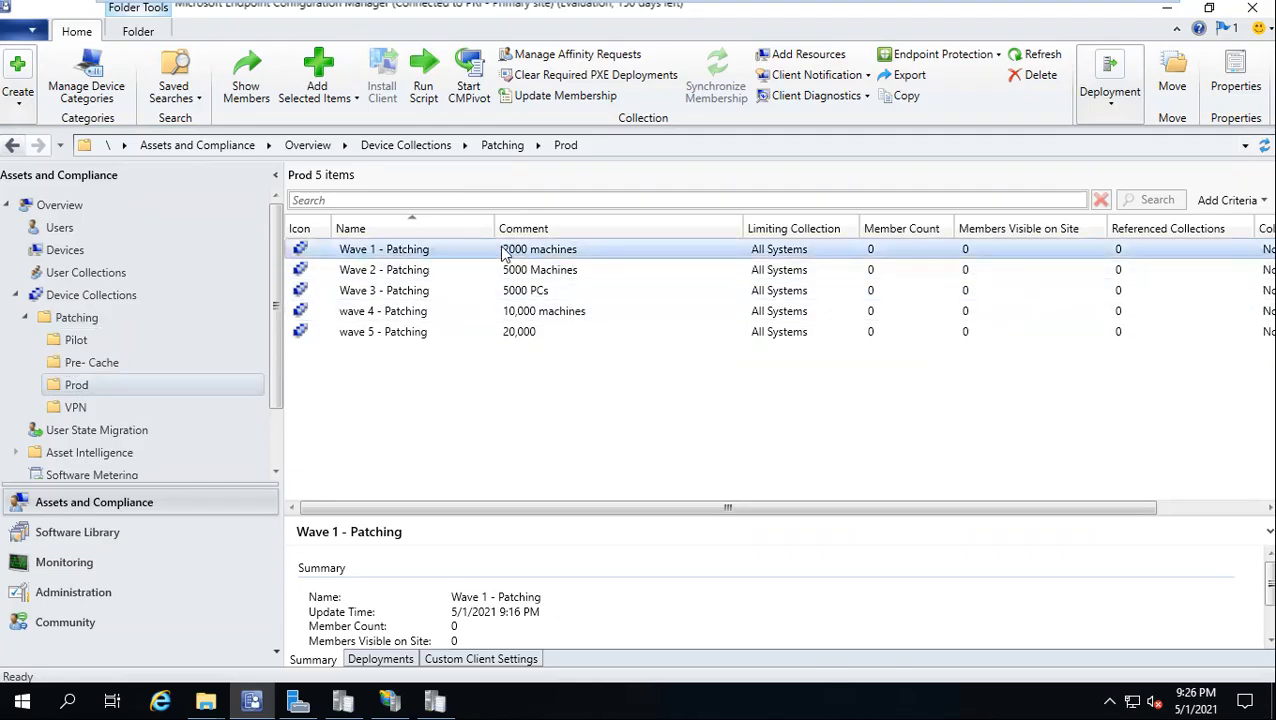
{"action": "left_click", "coordinate": [78, 341]}
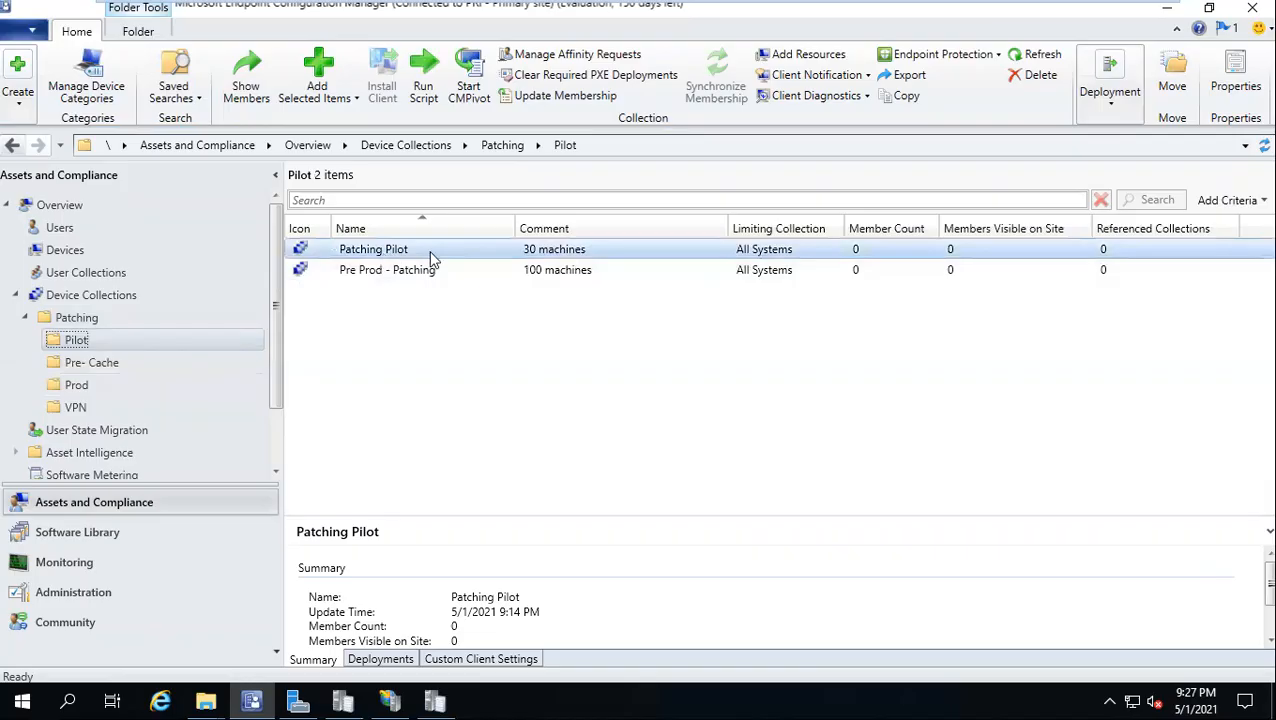
{"action": "left_click", "coordinate": [406, 268]}
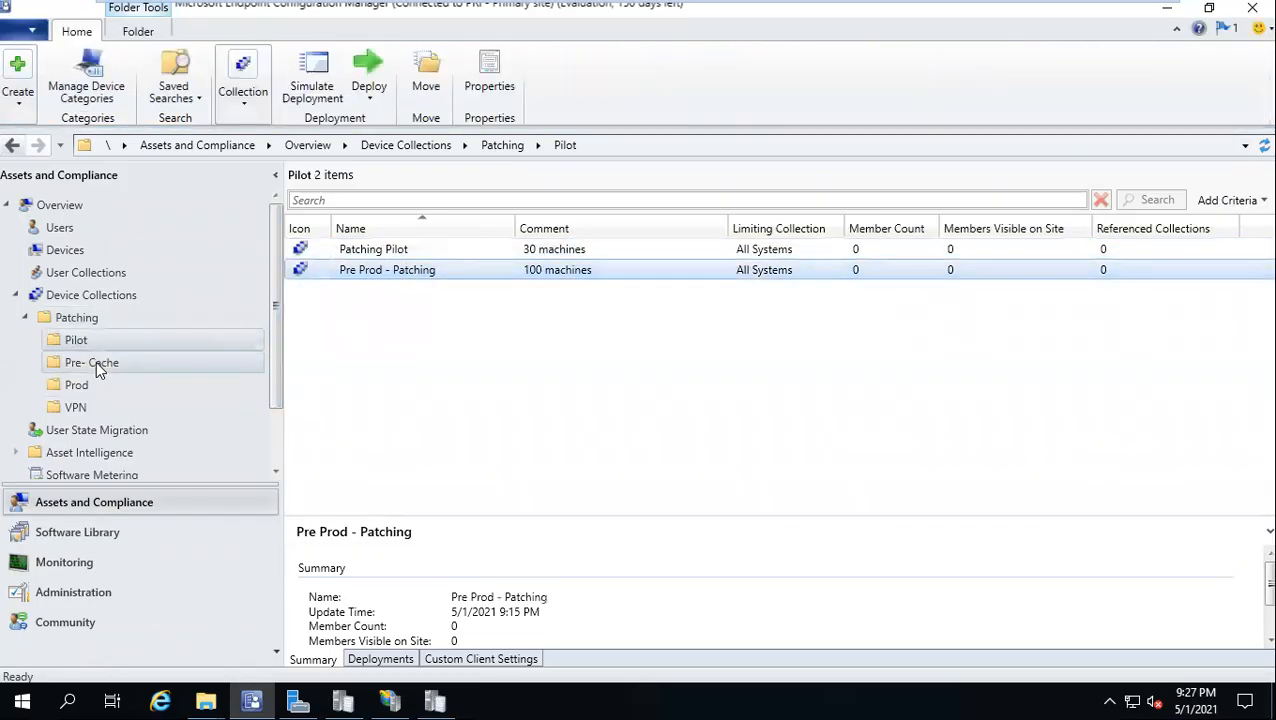
{"action": "left_click", "coordinate": [77, 385]}
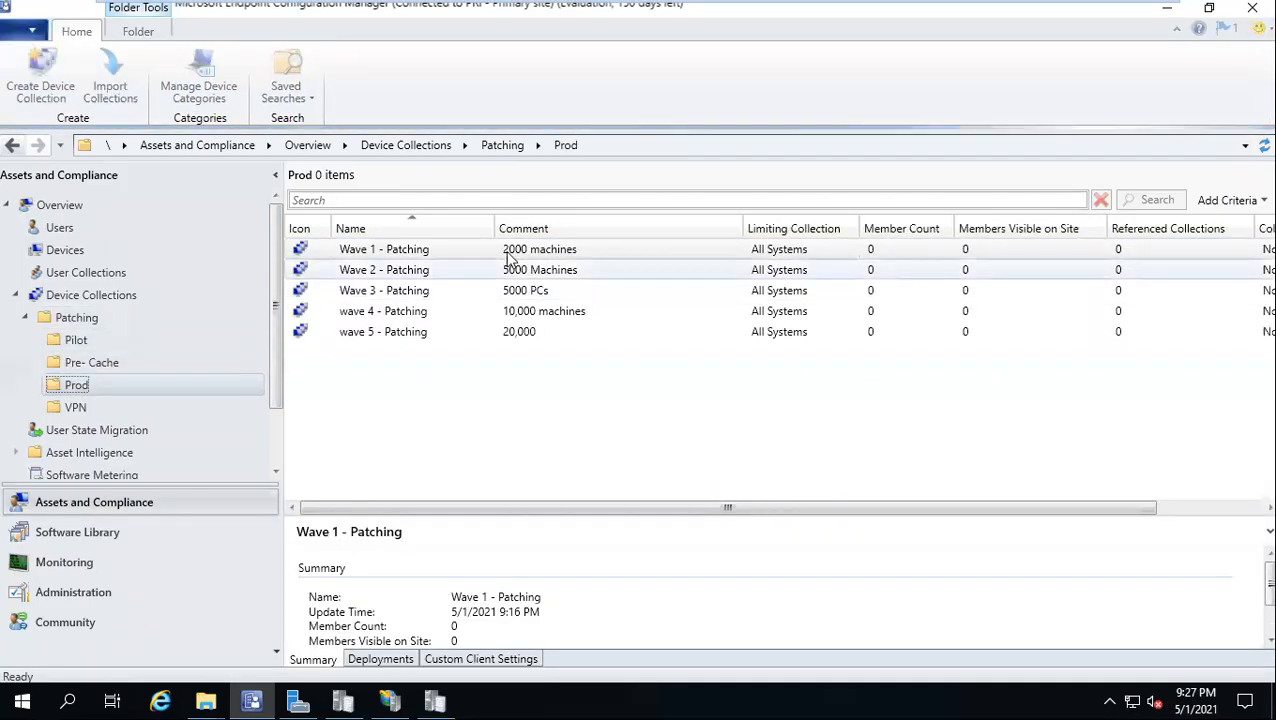
{"action": "left_click", "coordinate": [504, 255]}
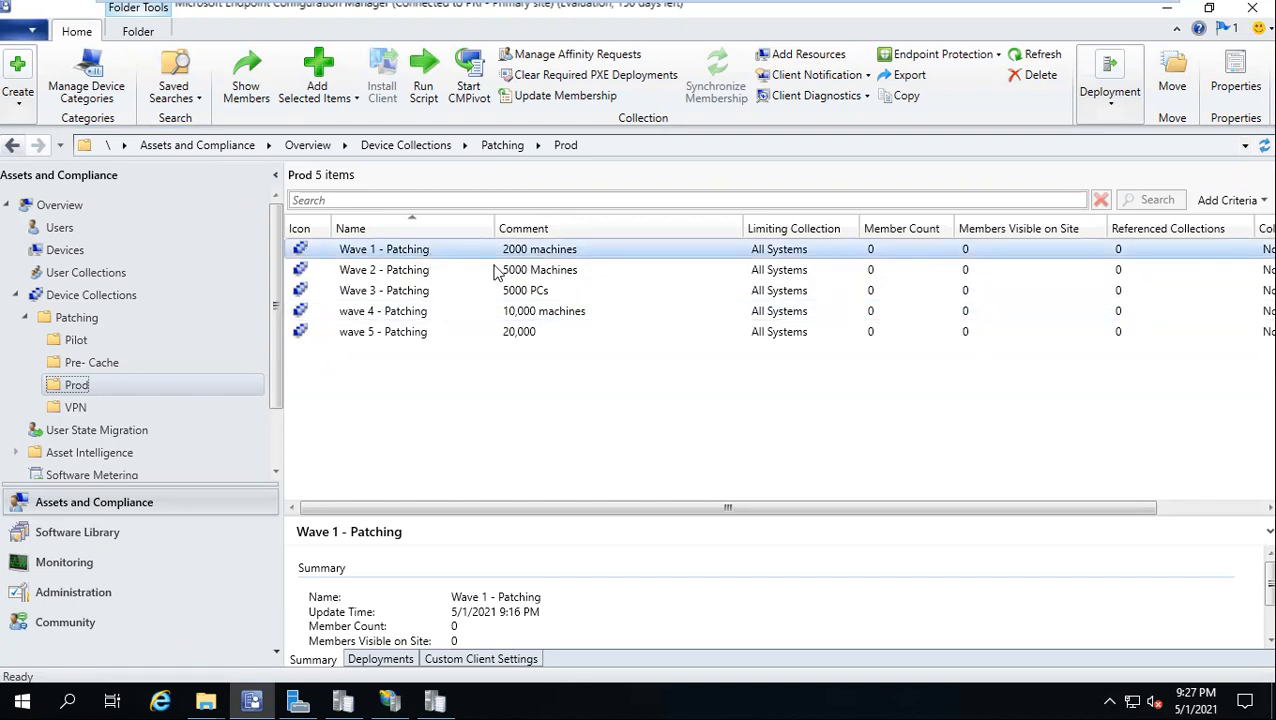
{"action": "left_click", "coordinate": [90, 363]}
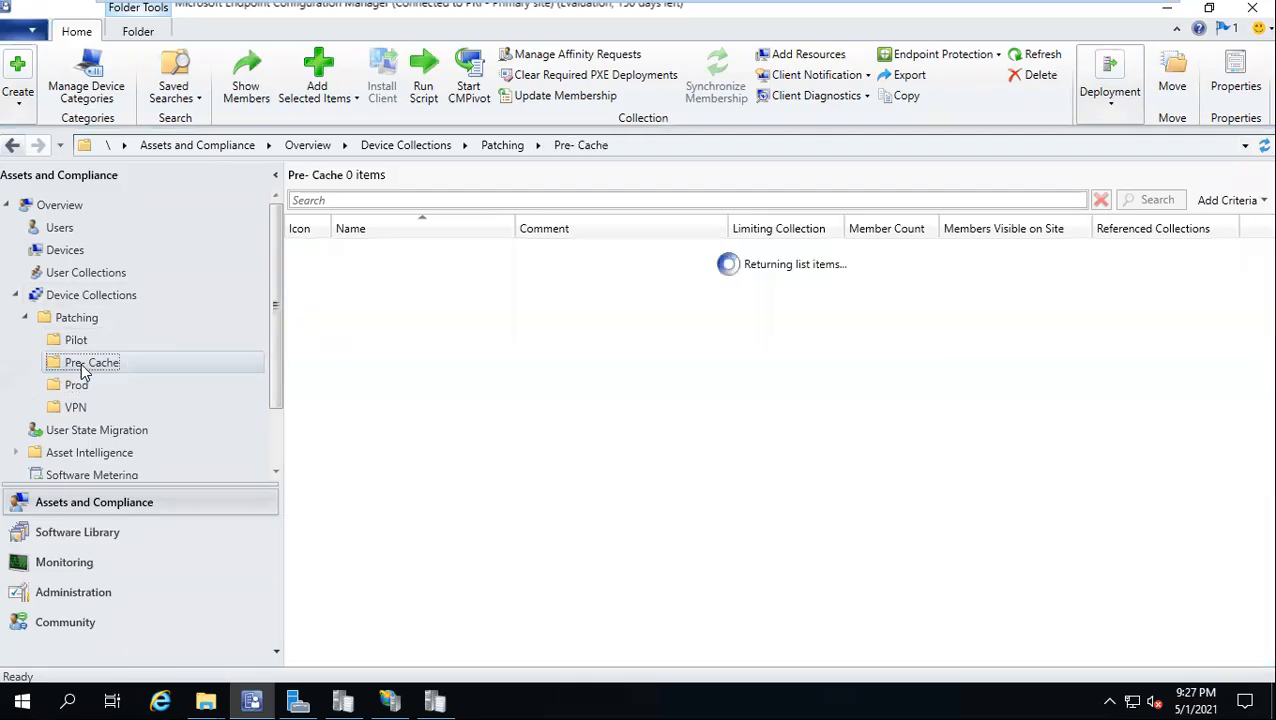
{"action": "left_click", "coordinate": [124, 386]}
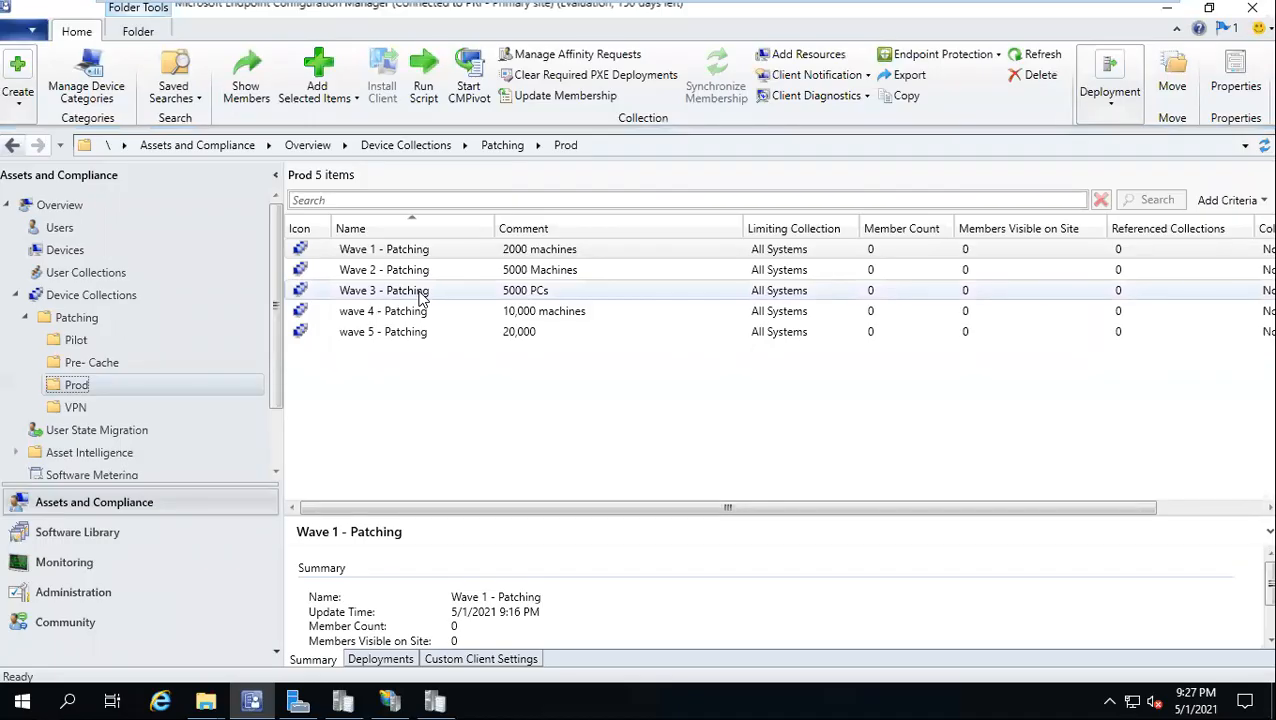
{"action": "left_click", "coordinate": [92, 362]}
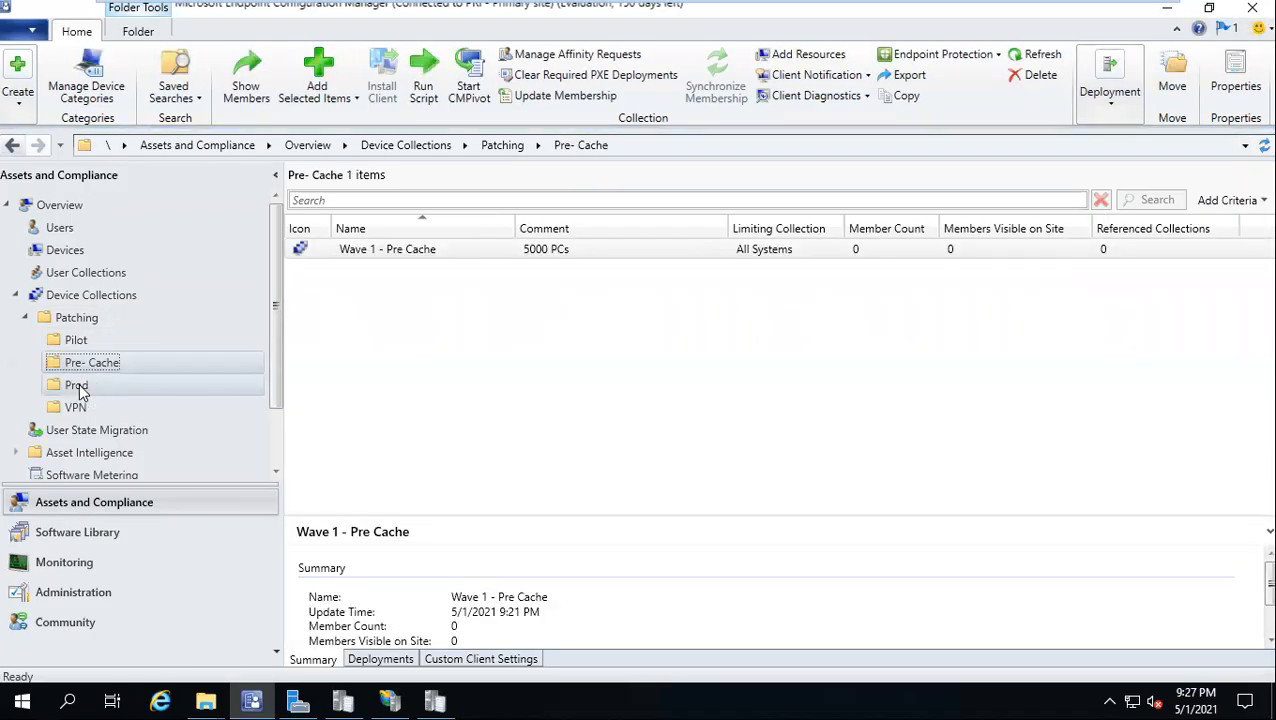
{"action": "left_click", "coordinate": [78, 387]}
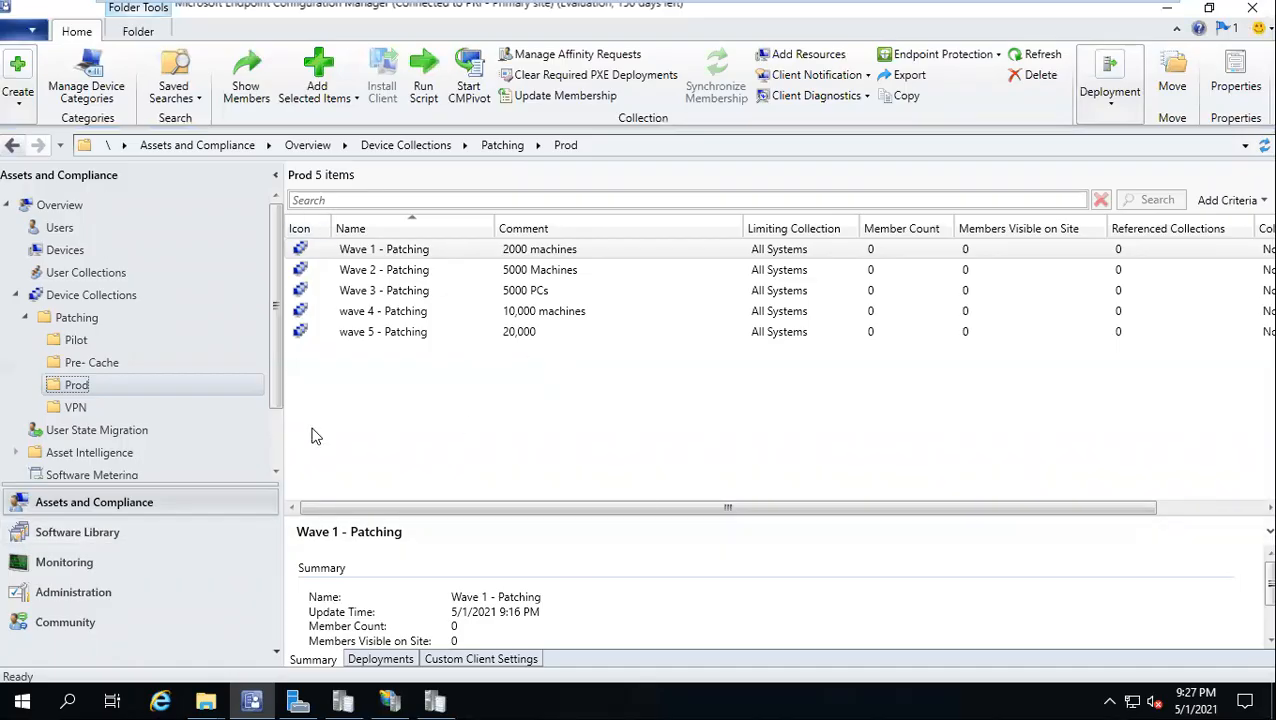
Start deploying the 2021-01 Security Updates WKS software update group and name the deployment "2021-01 - Pilot Patching"
{"action": "left_click", "coordinate": [111, 538]}
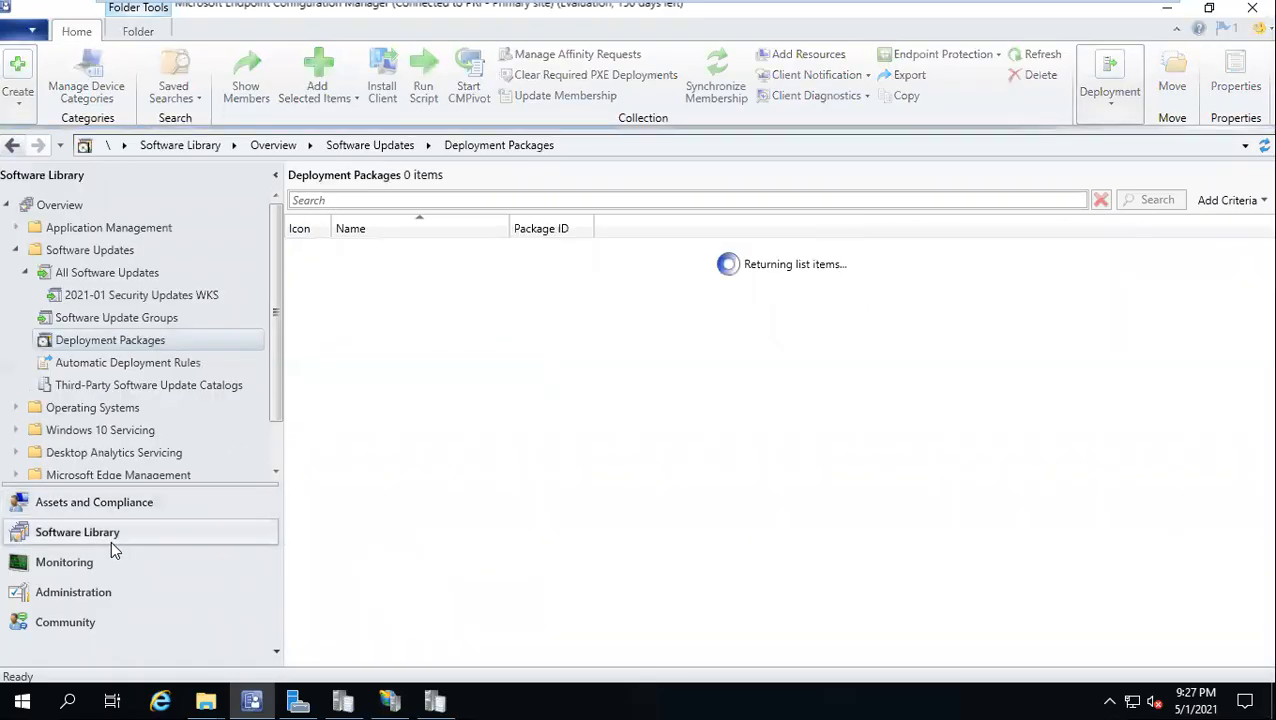
{"action": "left_click", "coordinate": [115, 318]}
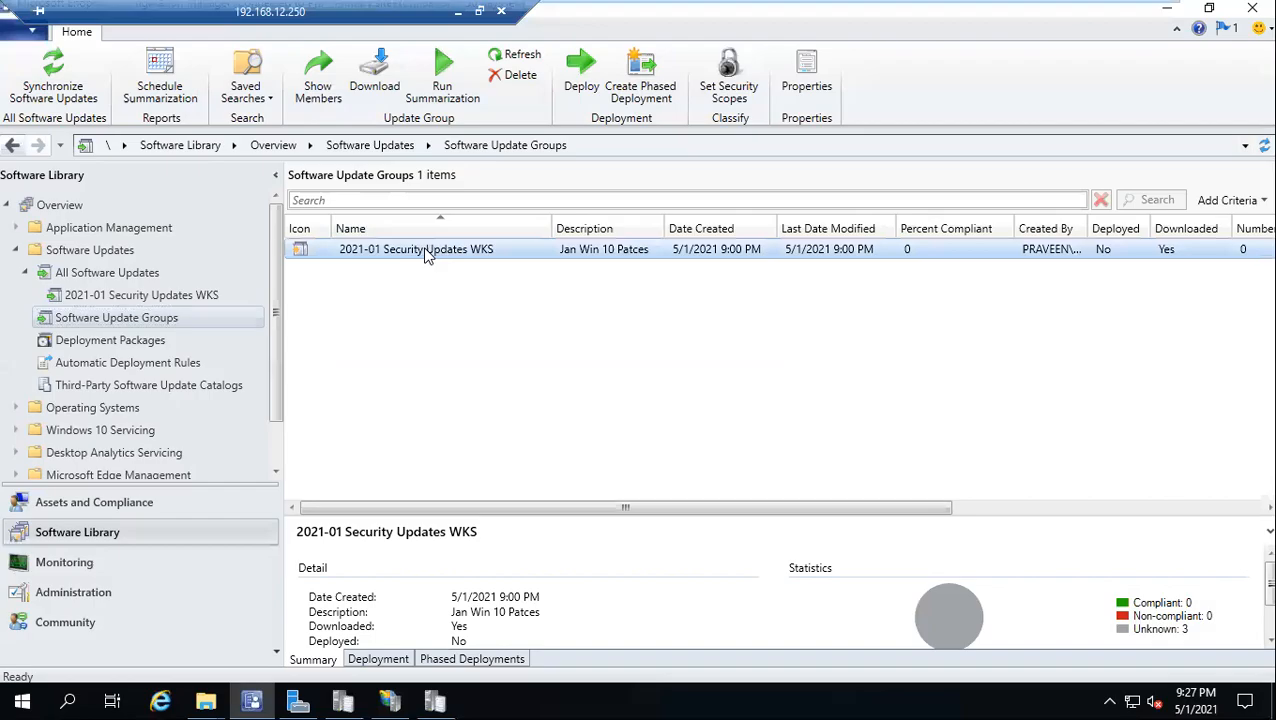
{"action": "right_click", "coordinate": [428, 250]}
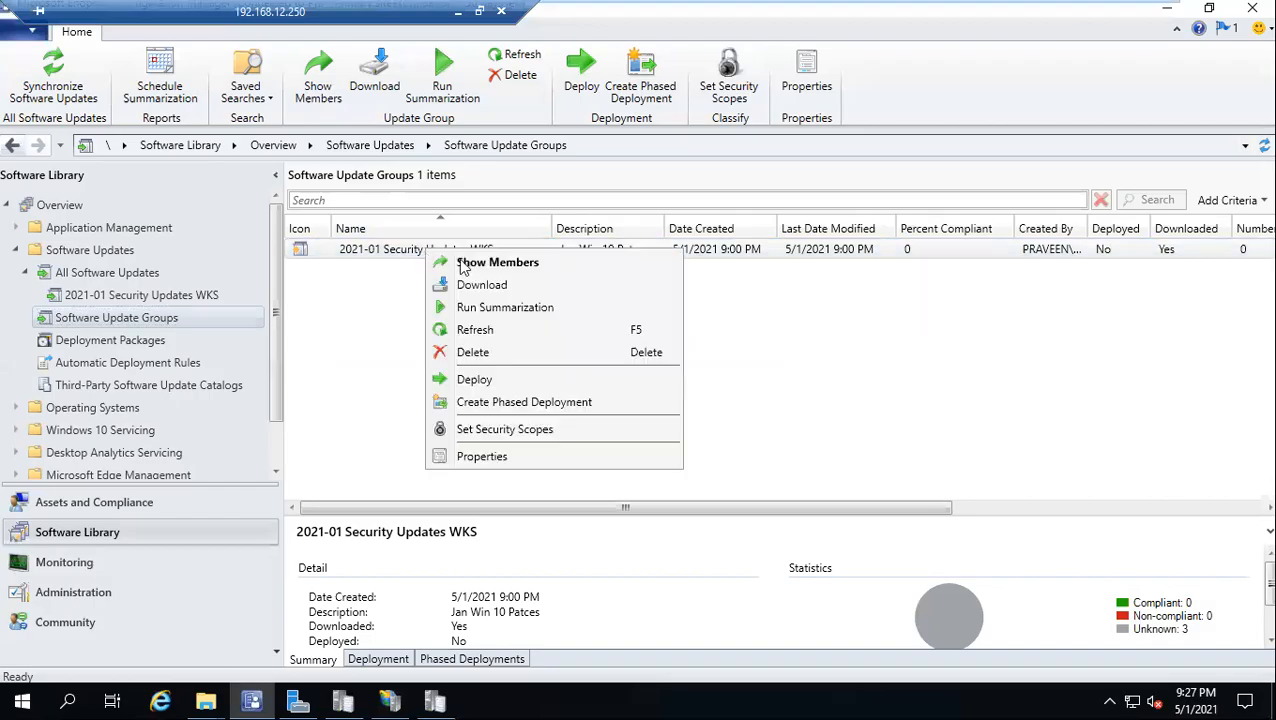
{"action": "left_click", "coordinate": [474, 380]}
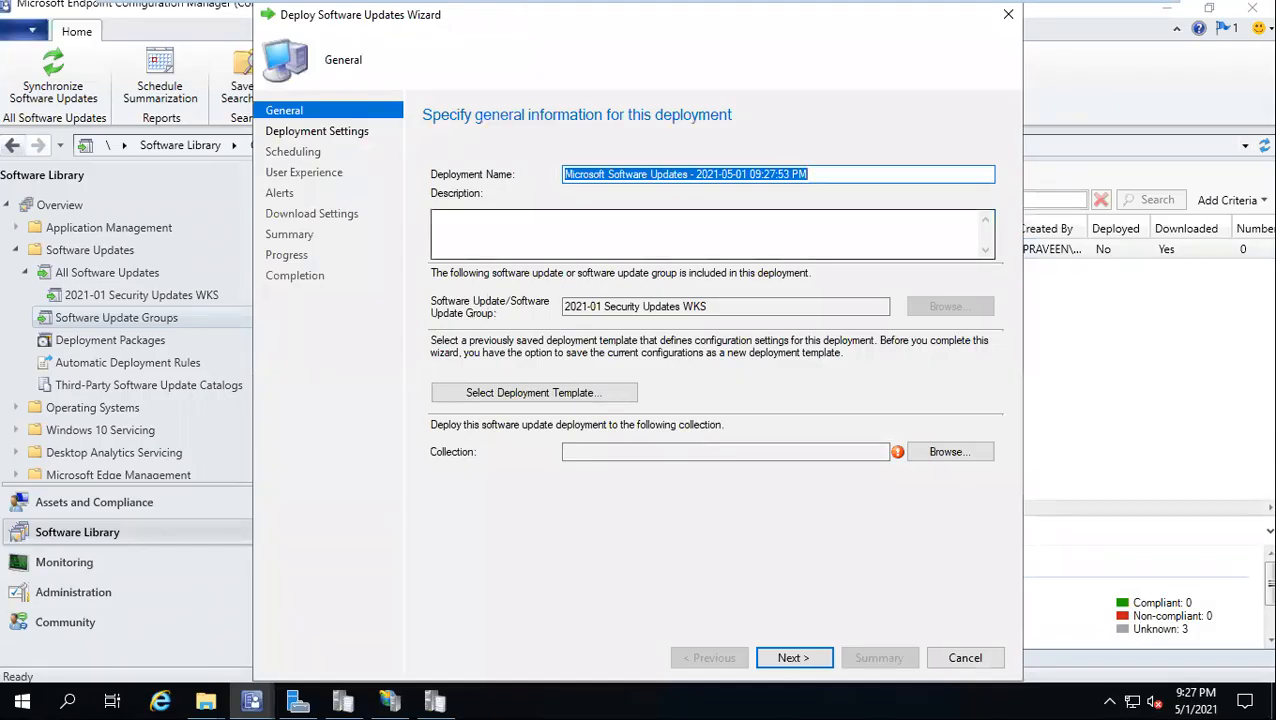
{"action": "key", "text": "BackSpace"}
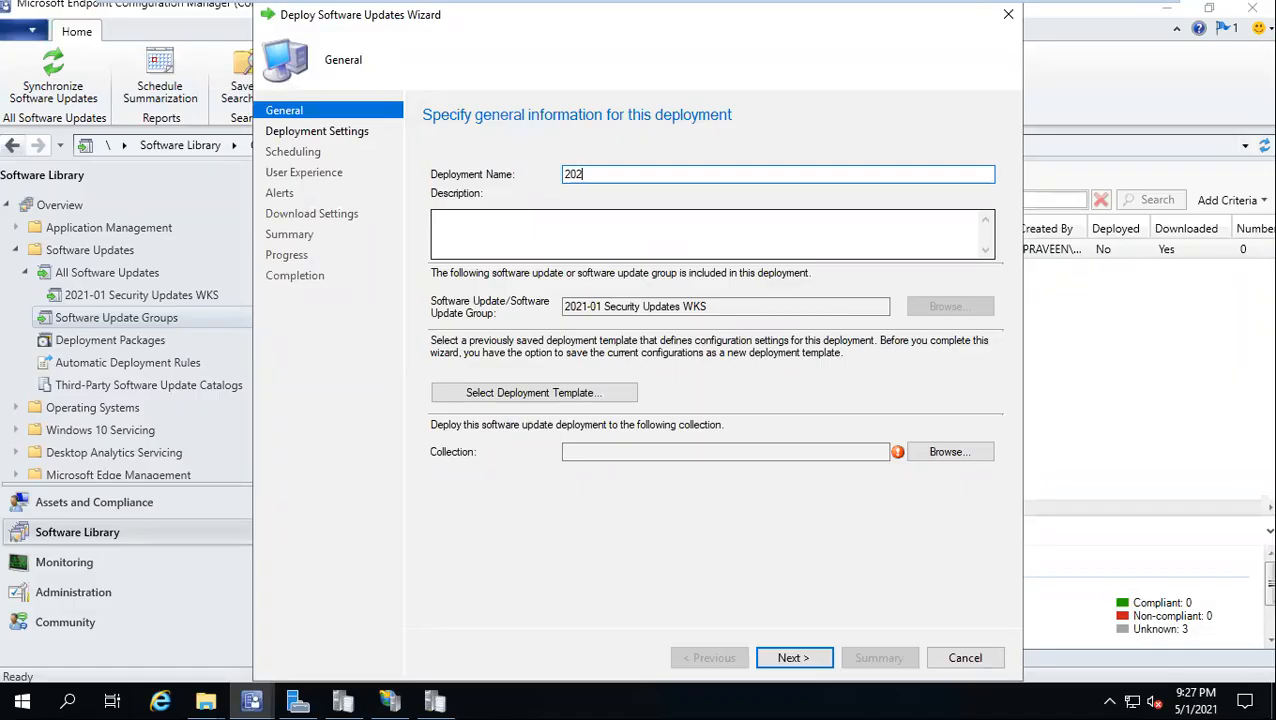
{"action": "type", "text": "2021-01 - Pilot Patching"}
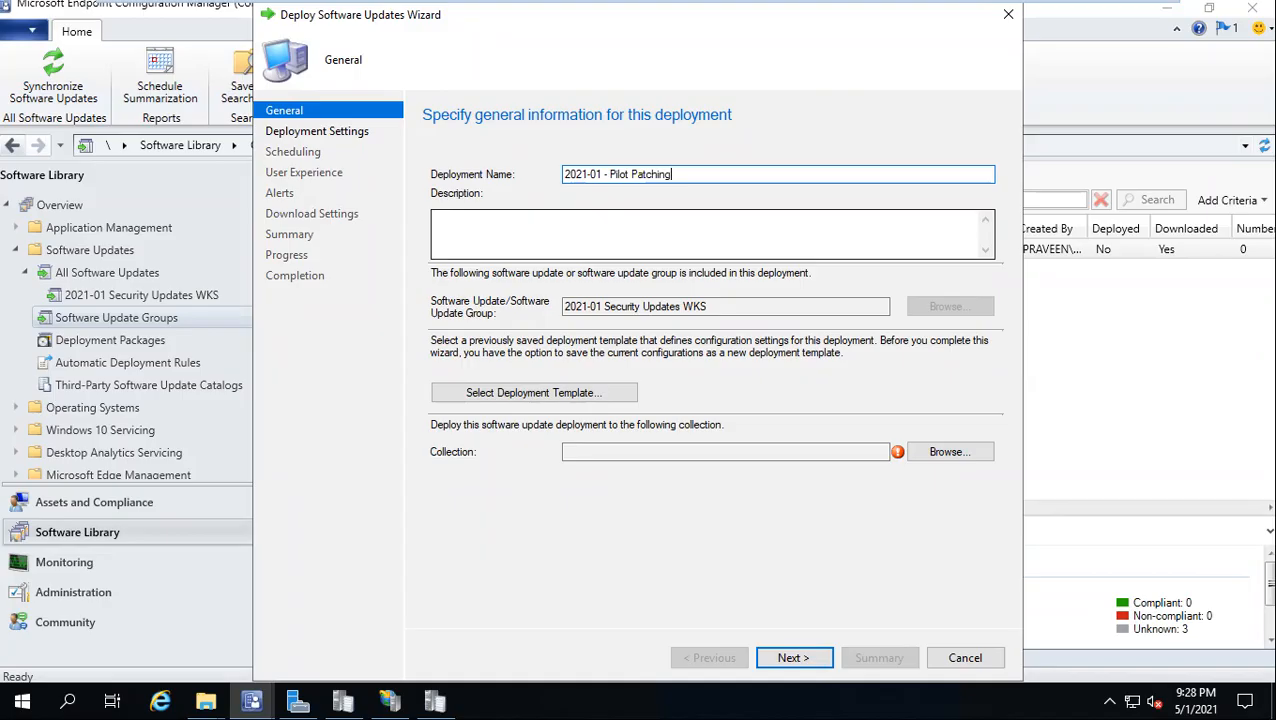
Target the deployment at the Patching Pilot collection in the Patching Pilot folder and check for saved deployment templates
{"action": "left_click", "coordinate": [933, 455]}
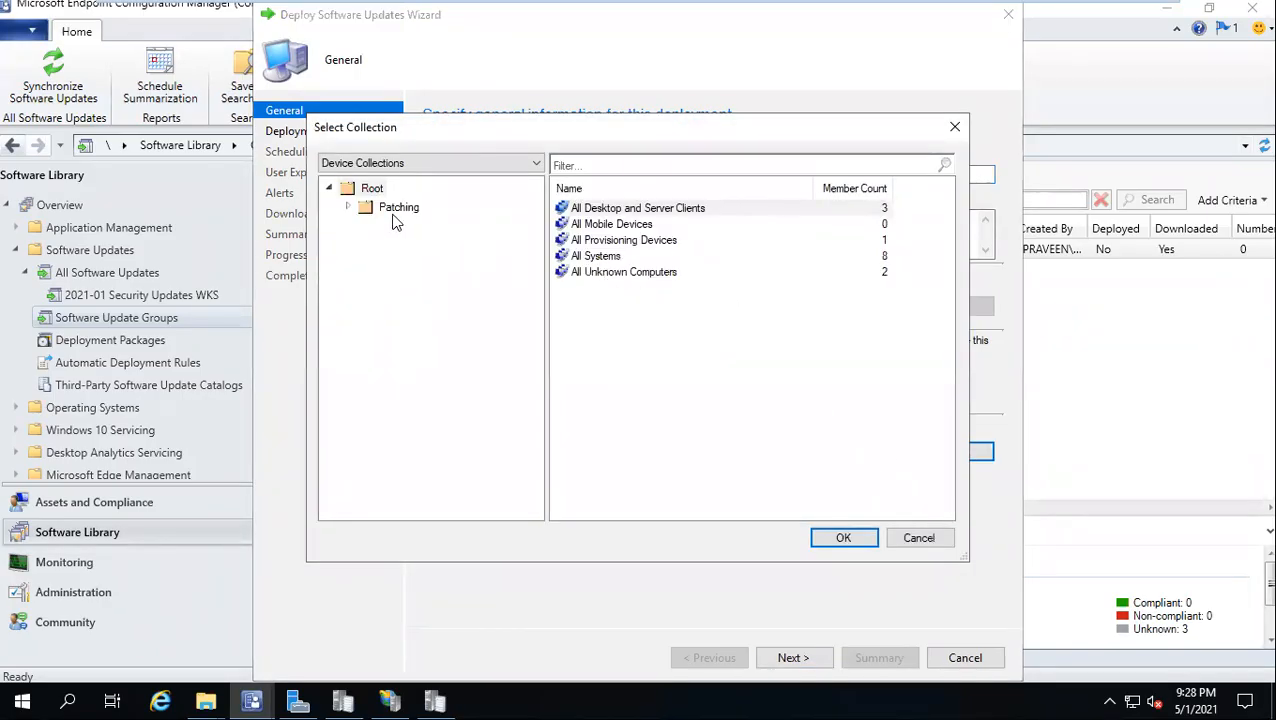
{"action": "left_click", "coordinate": [398, 210]}
{"action": "left_click", "coordinate": [405, 226]}
{"action": "left_click", "coordinate": [592, 209]}
{"action": "left_click", "coordinate": [838, 537]}
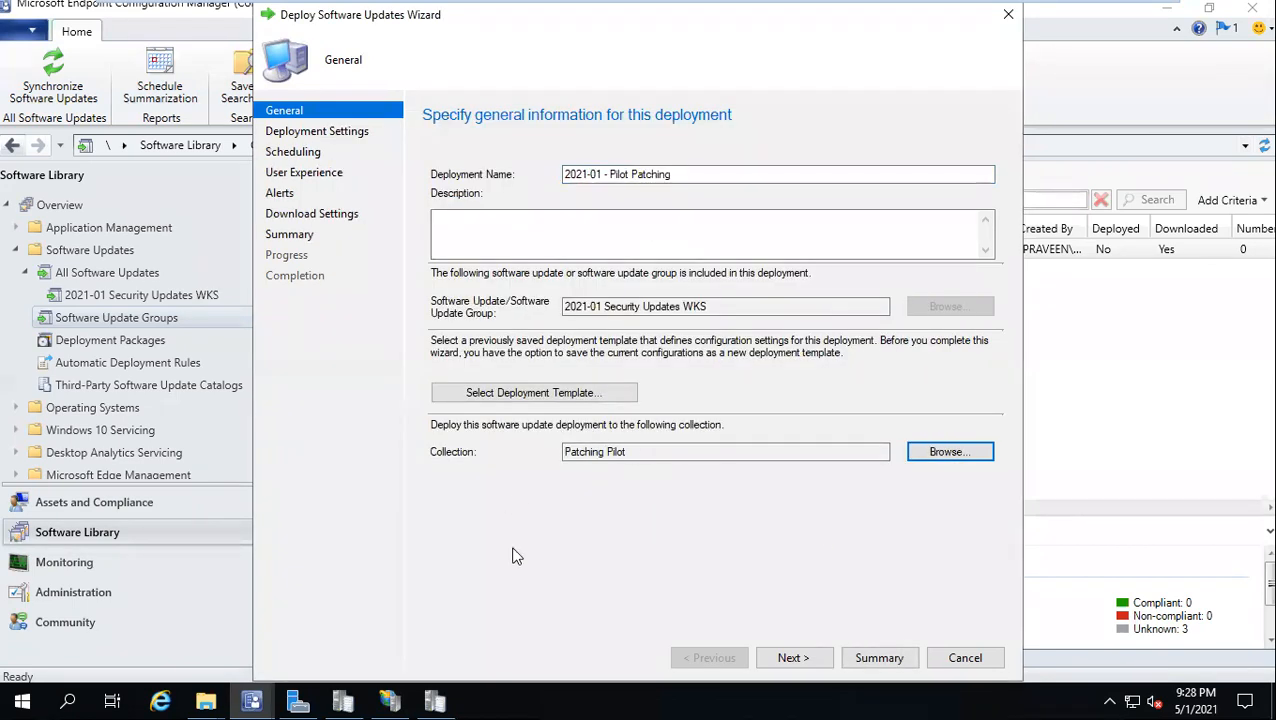
{"action": "left_click", "coordinate": [540, 395]}
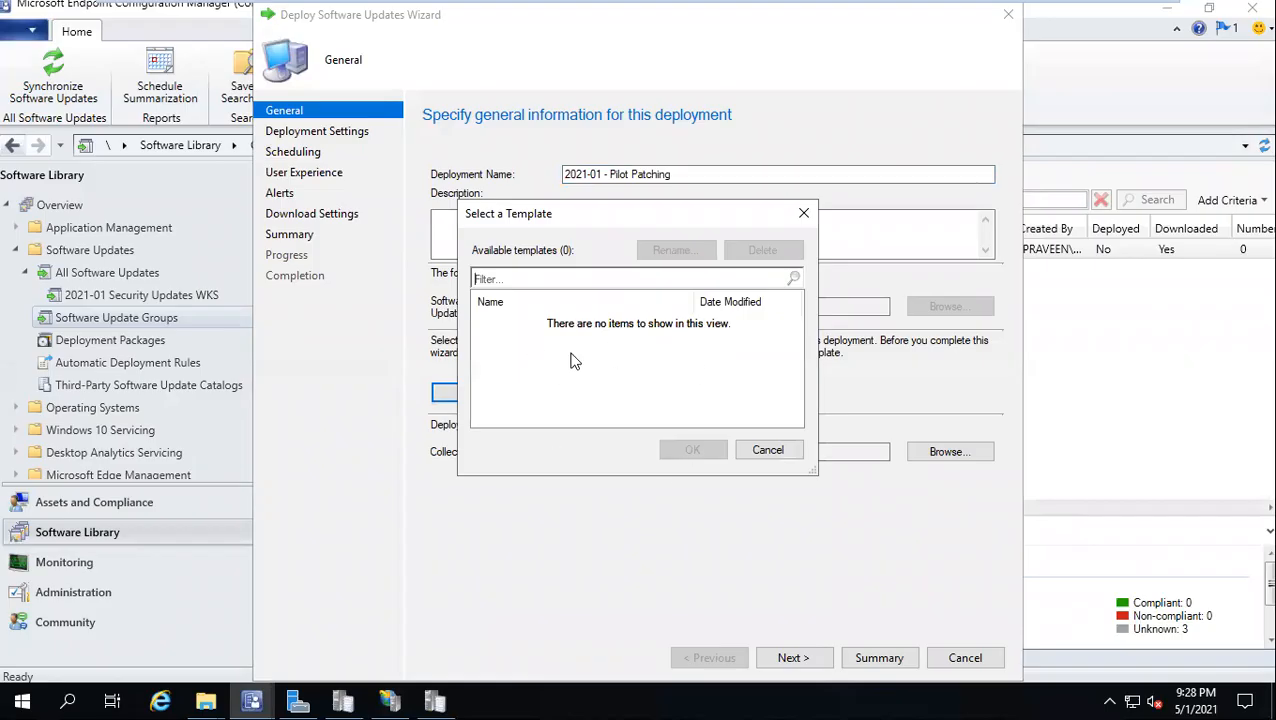
{"action": "left_click", "coordinate": [760, 452]}
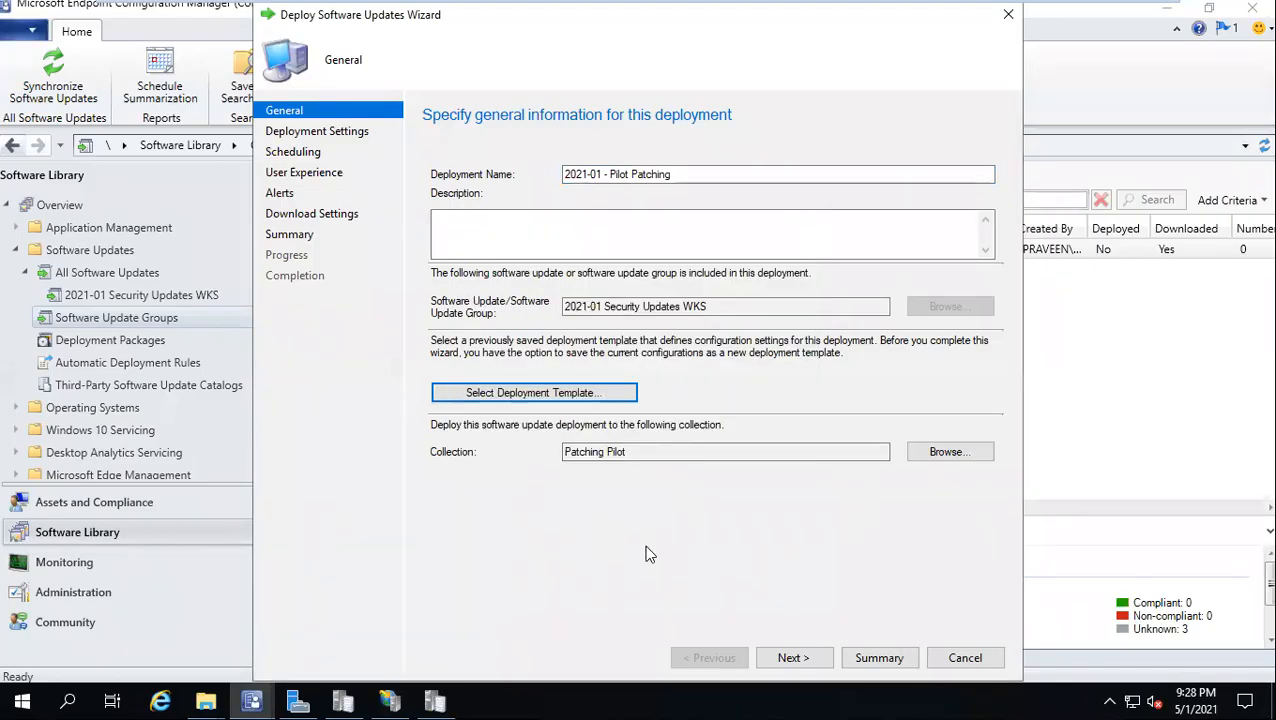
In the deployment settings, keep the deployment type as Required and set the state message detail level to All messages
{"action": "left_click", "coordinate": [779, 657]}
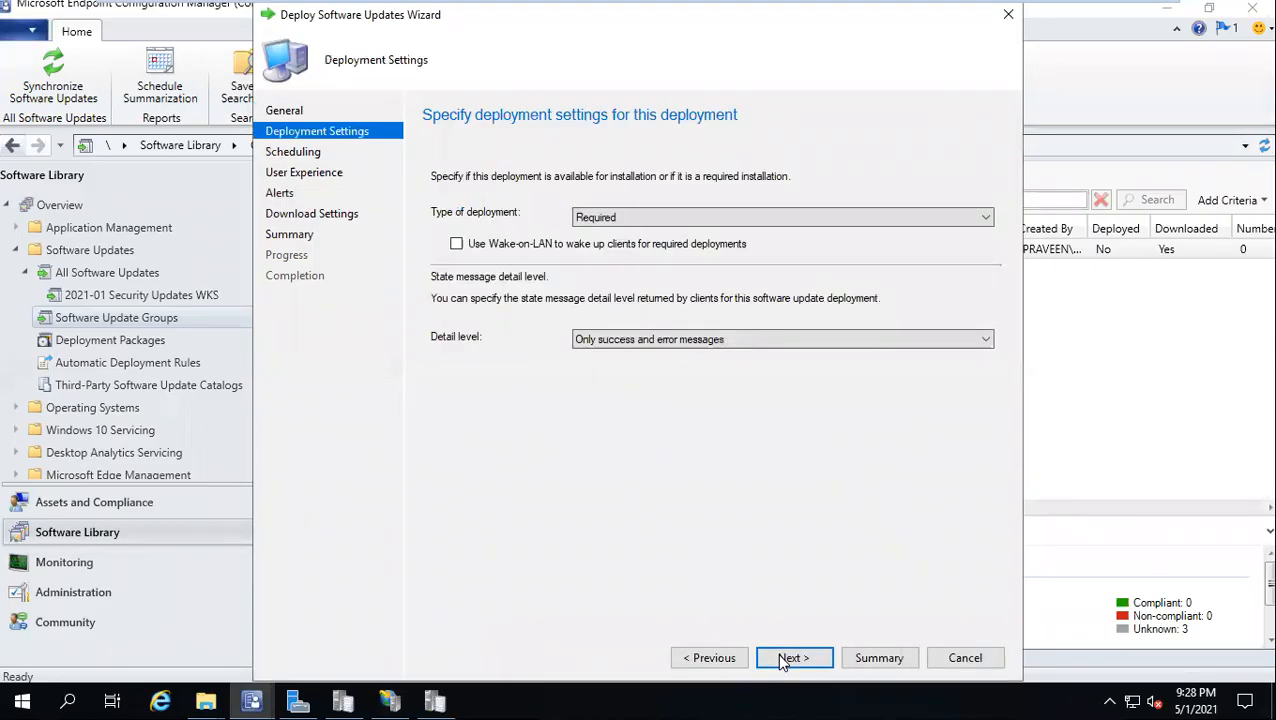
{"action": "left_click", "coordinate": [716, 339]}
{"action": "left_click", "coordinate": [630, 357]}
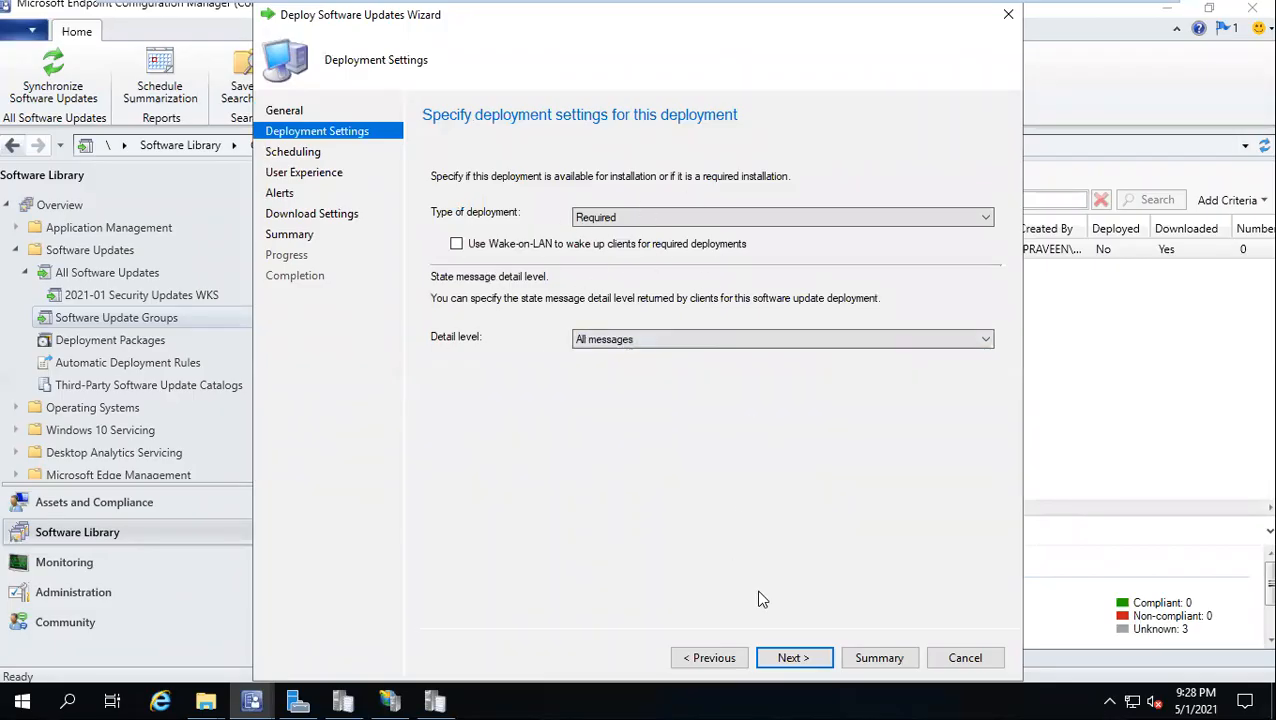
{"action": "left_click", "coordinate": [795, 658]}
Make the software updates available at a specific time and set that time to 10:00 AM
{"action": "left_click", "coordinate": [486, 331]}
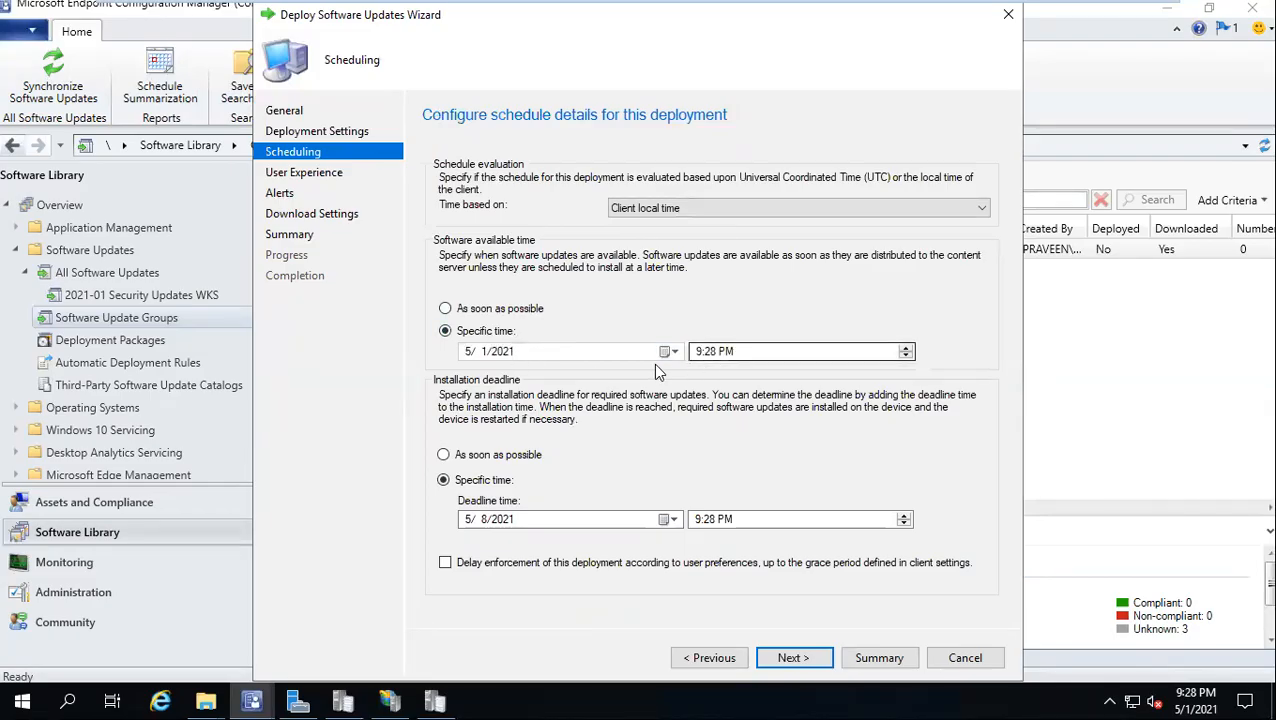
{"action": "left_click", "coordinate": [700, 352]}
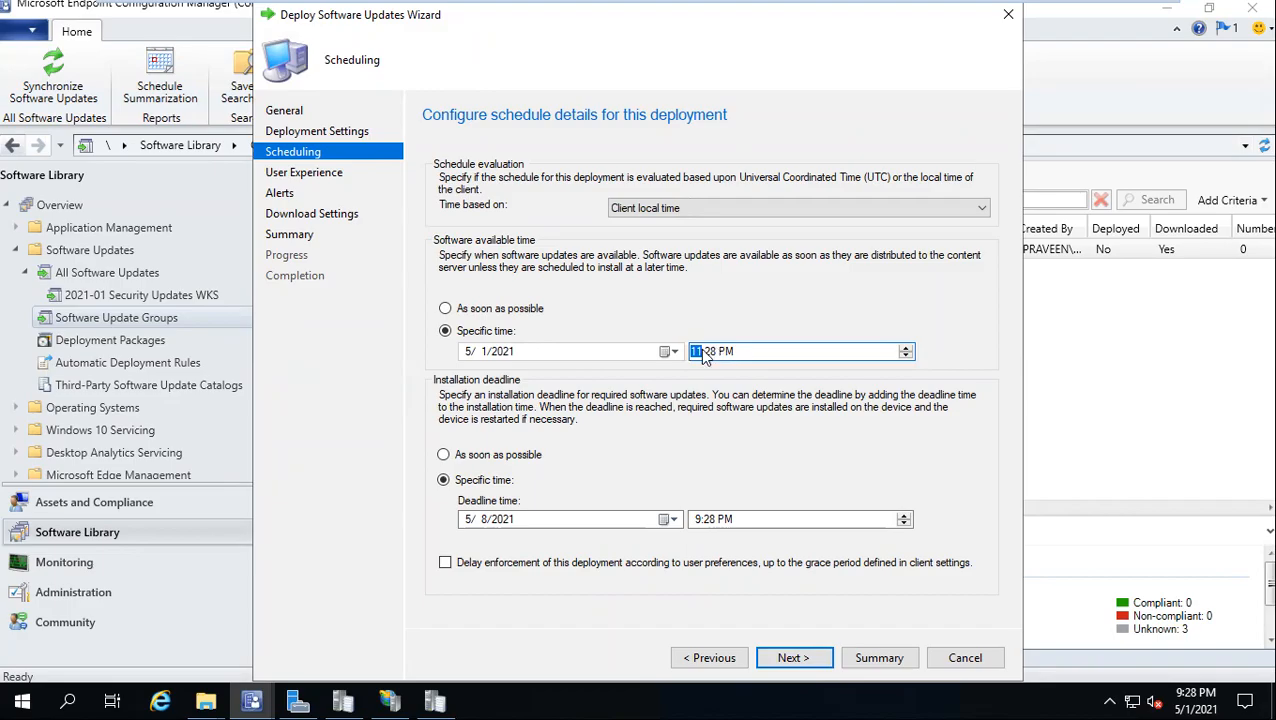
{"action": "left_click", "coordinate": [714, 356]}
{"action": "type", "text": "00"}
{"action": "left_click", "coordinate": [725, 356]}
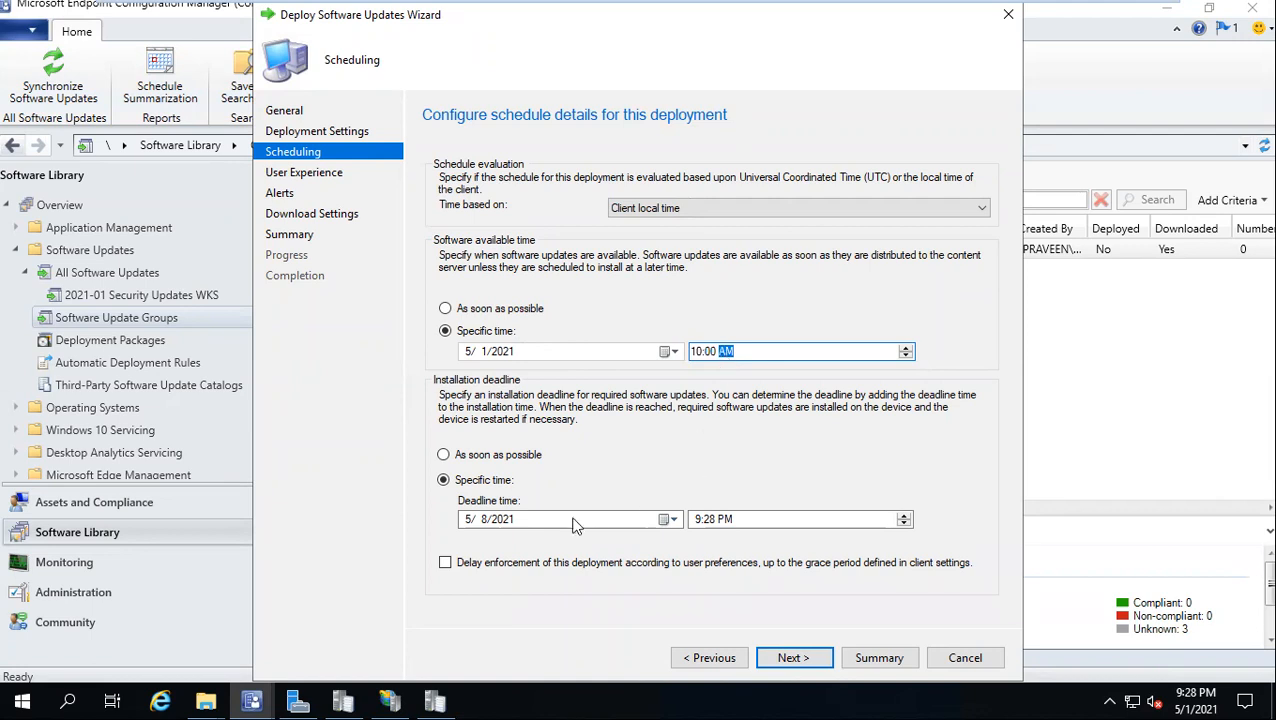
Set the software available date to January 13, 2021
{"action": "left_click", "coordinate": [665, 519]}
{"action": "left_click", "coordinate": [676, 362]}
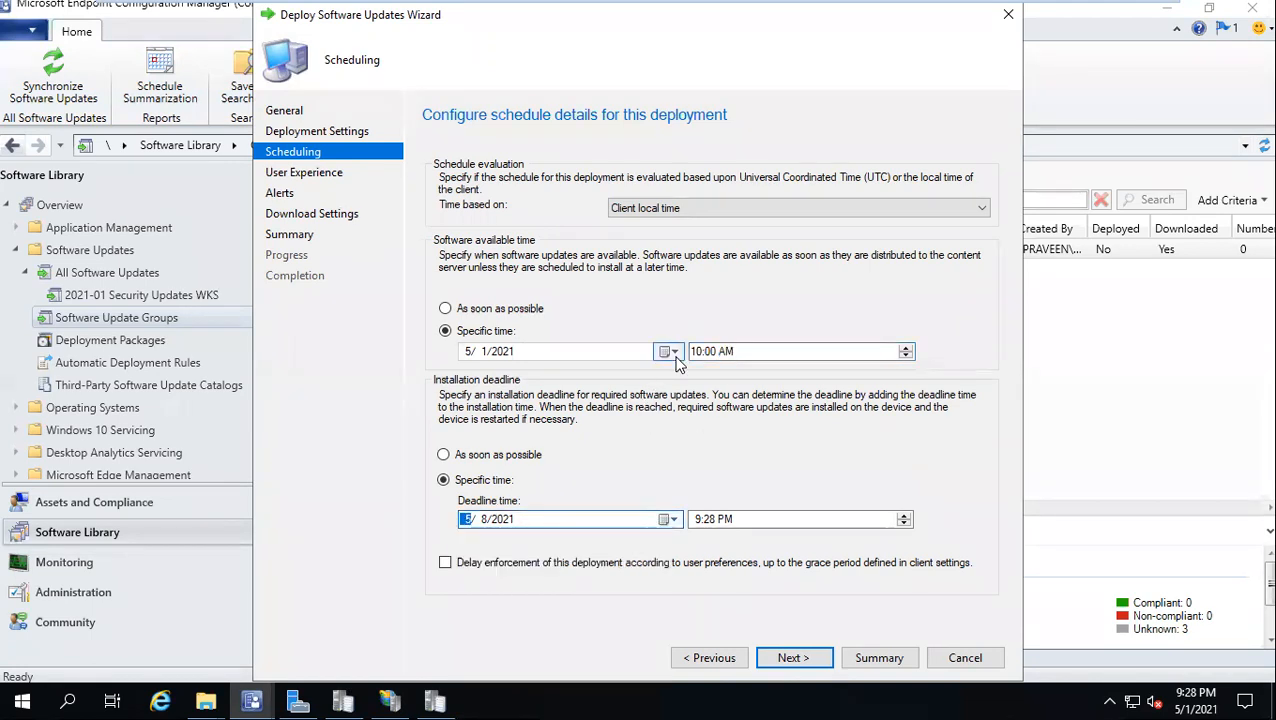
{"action": "left_click", "coordinate": [668, 351]}
{"action": "left_click", "coordinate": [465, 377]}
{"action": "left_click", "coordinate": [465, 377]}
{"action": "left_click", "coordinate": [466, 377]}
{"action": "left_click", "coordinate": [466, 377]}
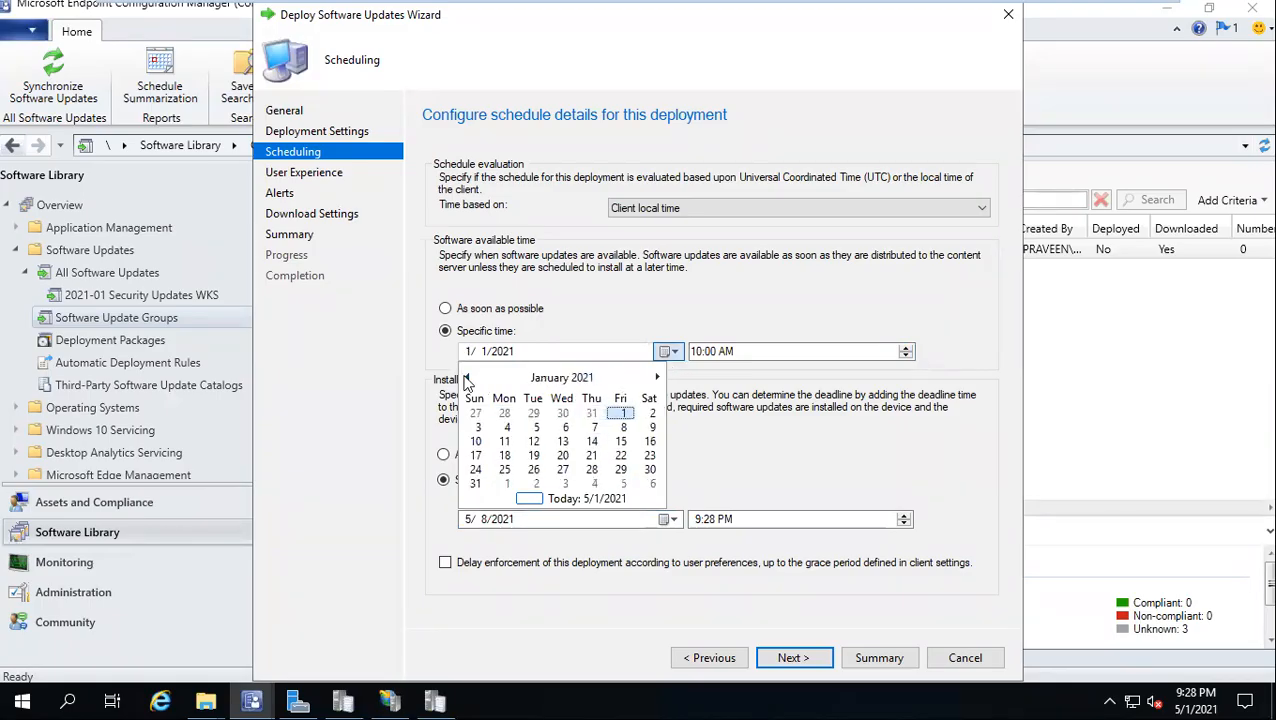
{"action": "left_click", "coordinate": [563, 441]}
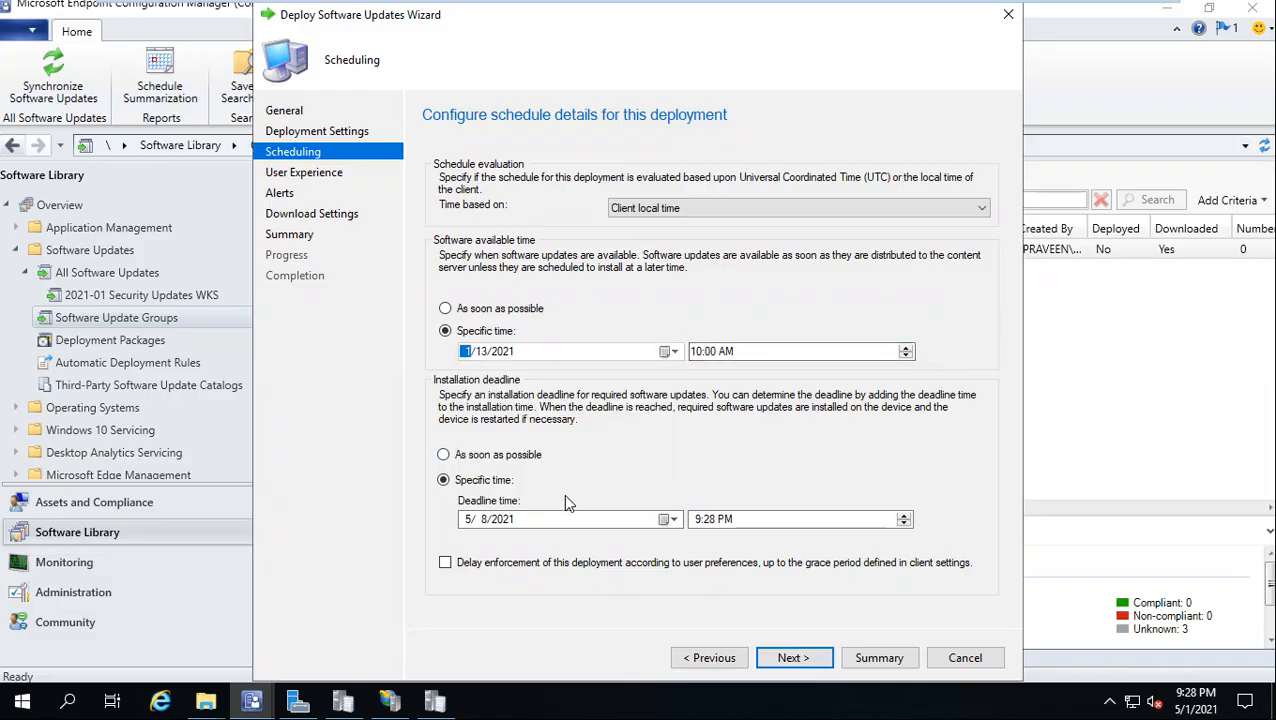
Set the installation deadline to January 13, 2021 at 10:00 AM and complete the scheduling page
{"action": "left_click", "coordinate": [669, 519]}
{"action": "left_click", "coordinate": [468, 544]}
{"action": "left_click", "coordinate": [468, 544]}
{"action": "left_click", "coordinate": [468, 544]}
{"action": "left_click", "coordinate": [468, 544]}
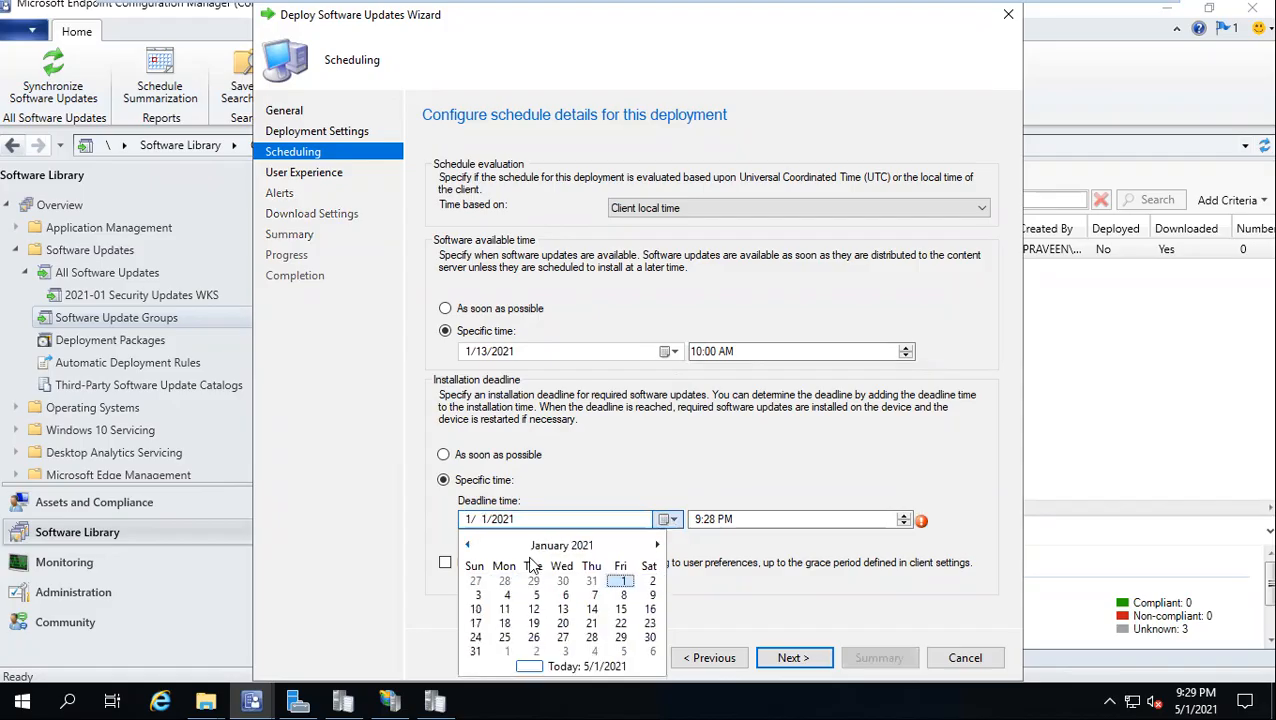
{"action": "left_click", "coordinate": [563, 609]}
{"action": "left_click", "coordinate": [697, 520]}
{"action": "type", "text": "10:00 AM"}
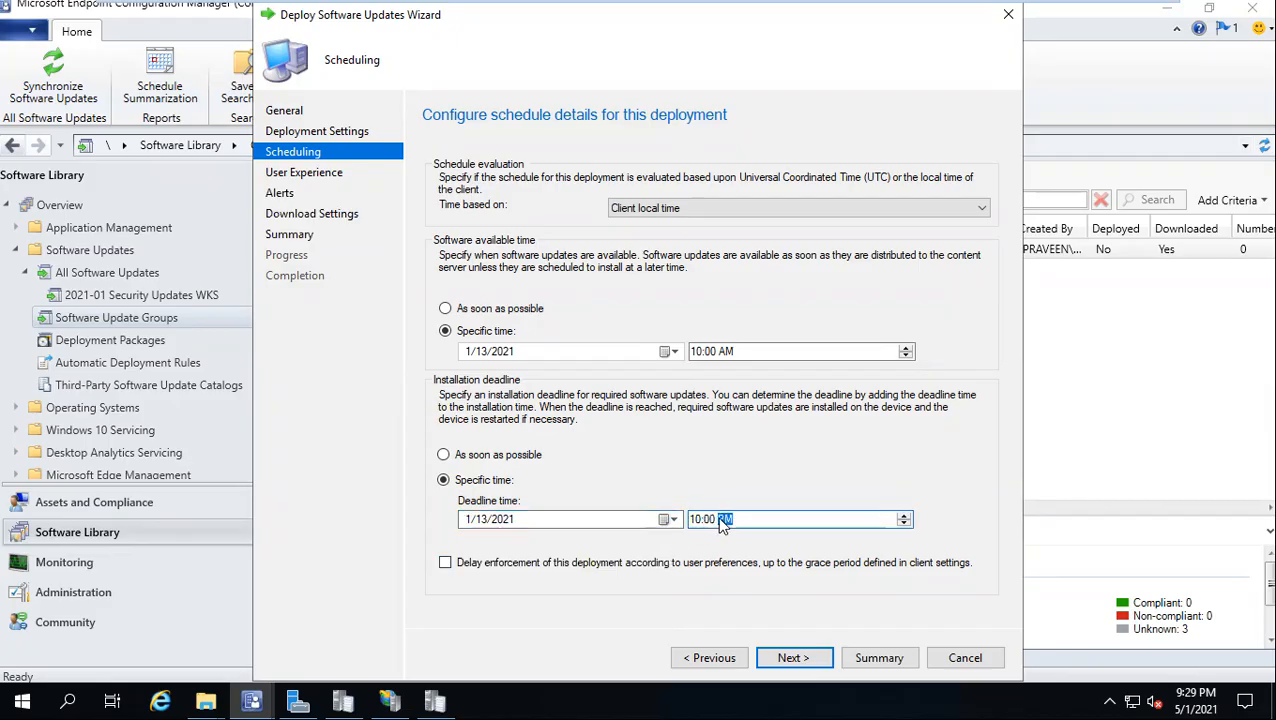
{"action": "left_click", "coordinate": [790, 658]}
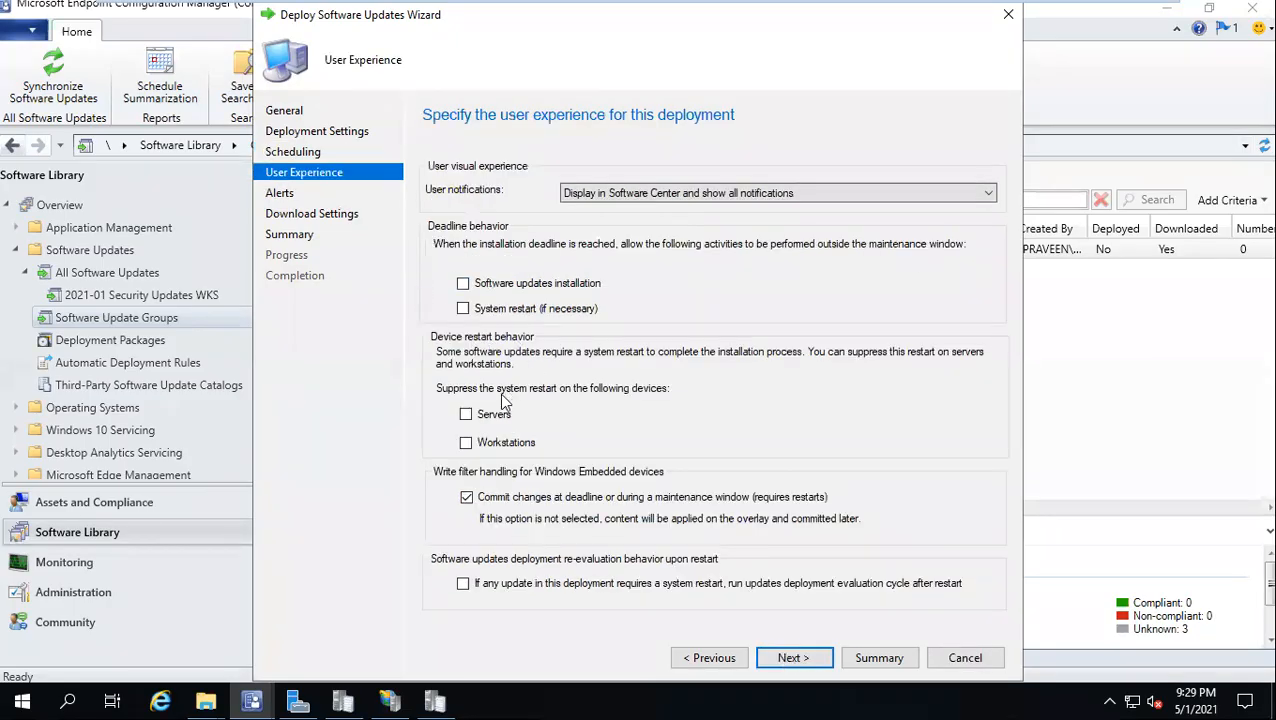
Suppress restarts on servers and workstations, allow installation outside maintenance windows, notify only for computer restarts, and enable re-evaluation after restart
{"action": "left_click", "coordinate": [465, 414]}
{"action": "left_click", "coordinate": [466, 443]}
{"action": "left_click", "coordinate": [463, 283]}
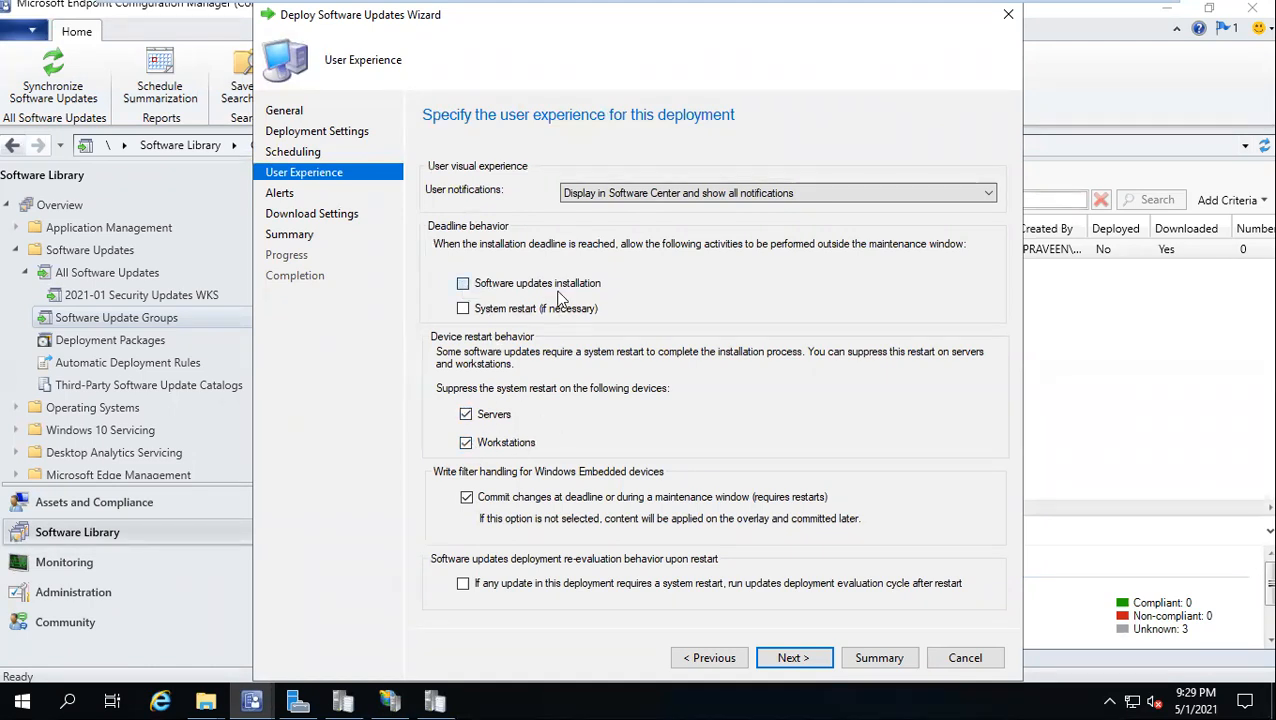
{"action": "left_click", "coordinate": [651, 193]}
{"action": "left_click", "coordinate": [617, 223]}
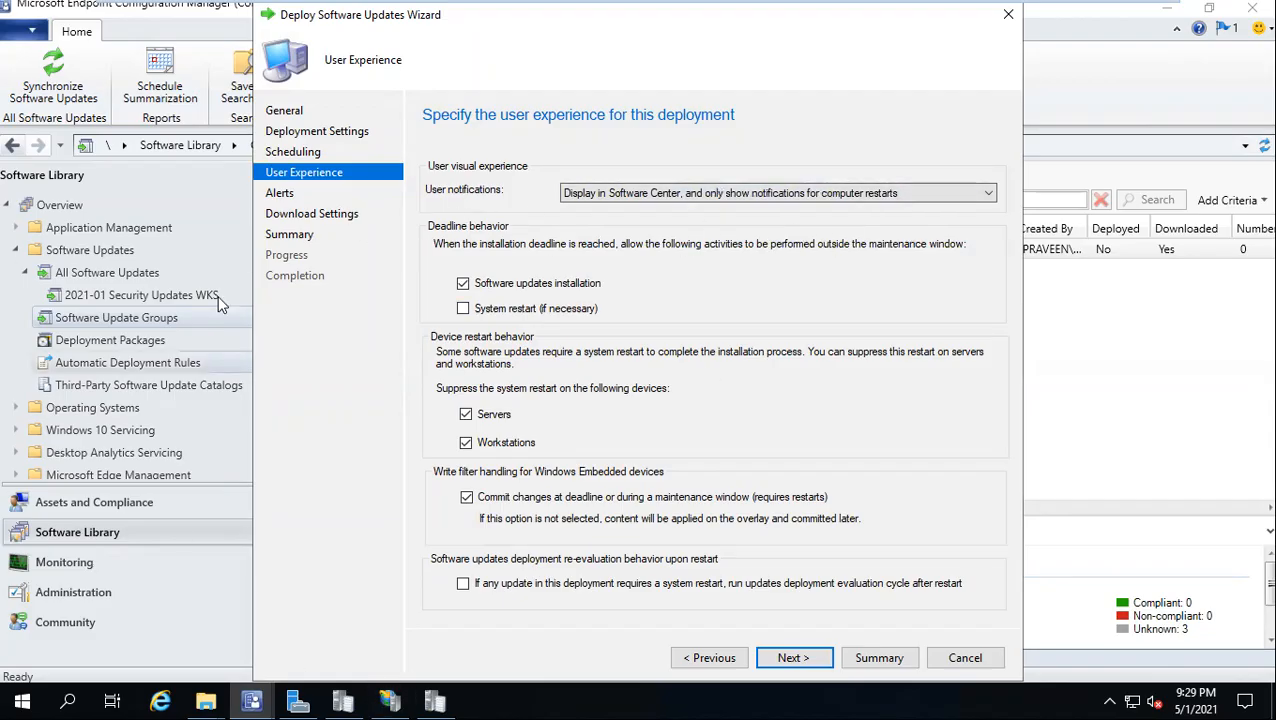
{"action": "left_click", "coordinate": [463, 584]}
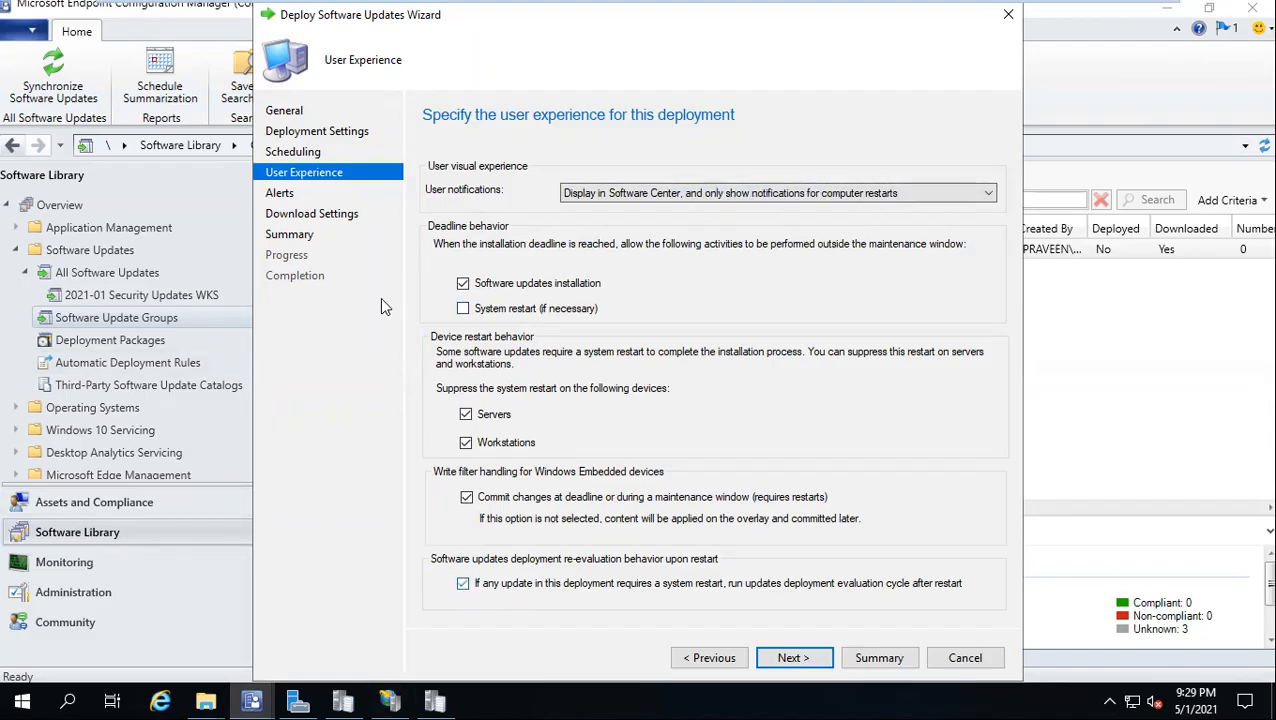
{"action": "left_click", "coordinate": [805, 651]}
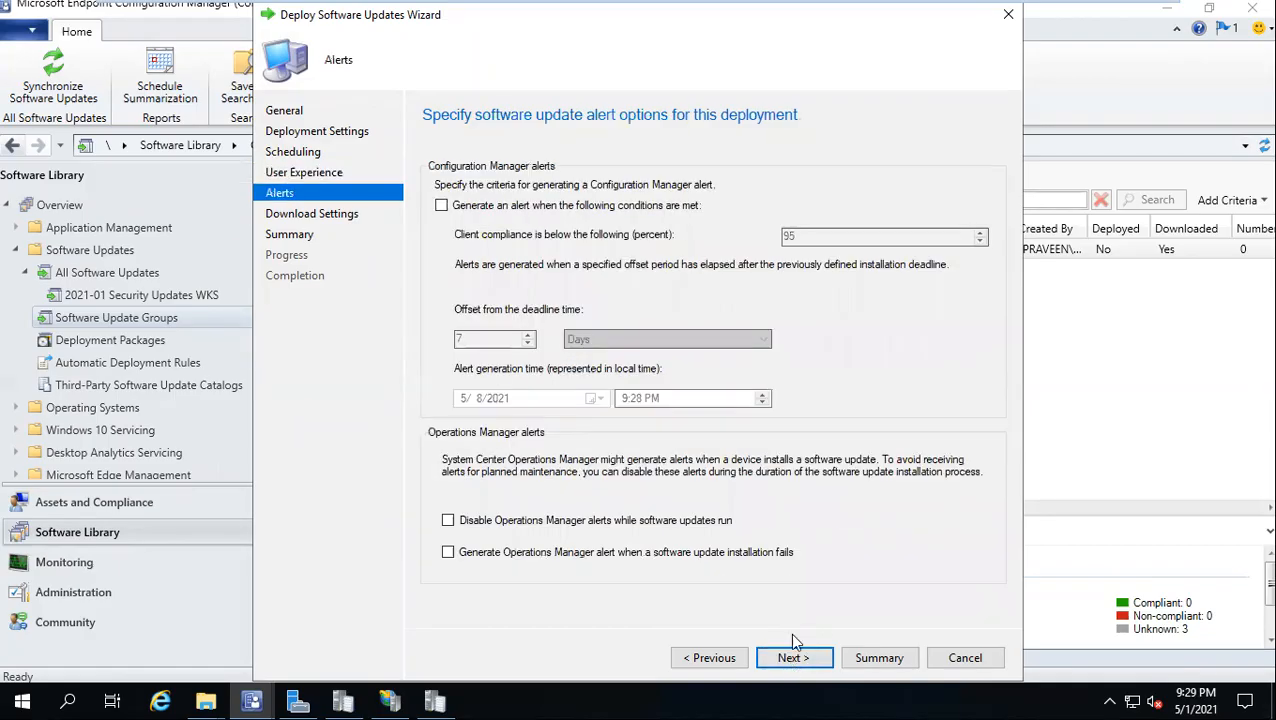
Enable both Operations Manager alert options, allow installs from neighbor distribution points, and disallow installs from the site default boundary group
{"action": "left_click", "coordinate": [447, 521]}
{"action": "left_click", "coordinate": [447, 552]}
{"action": "left_click", "coordinate": [786, 662]}
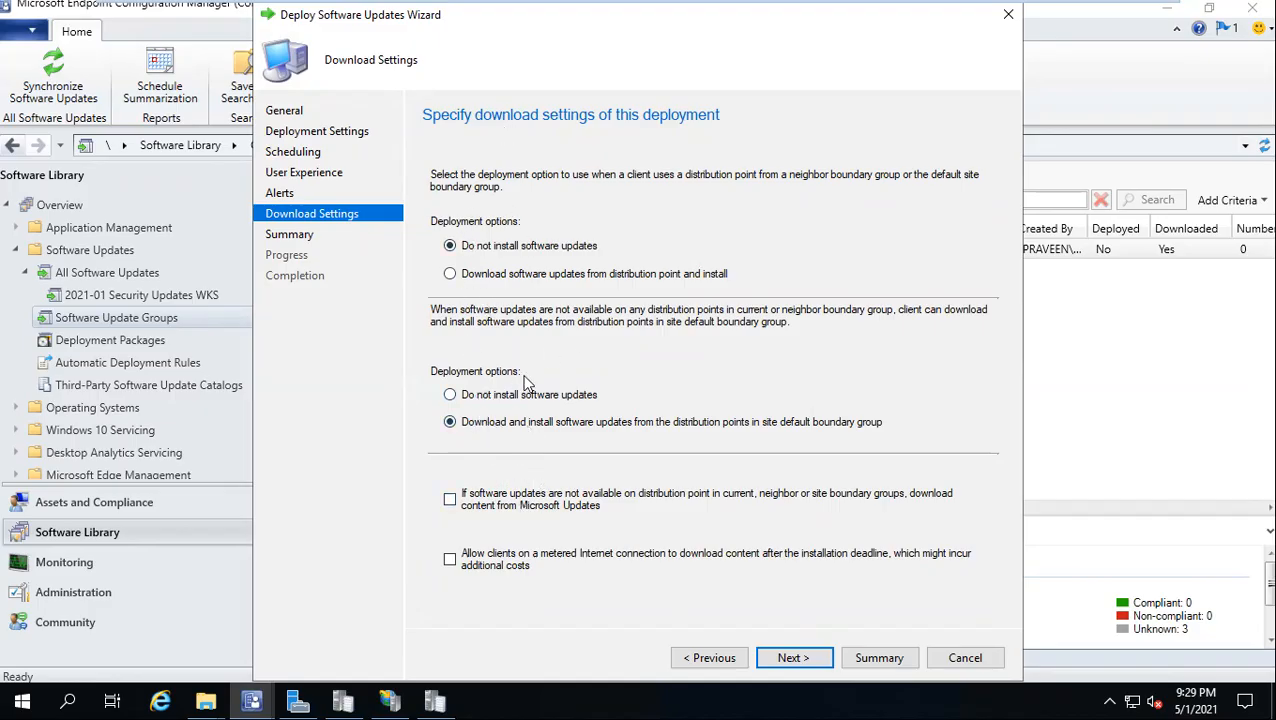
{"action": "left_click", "coordinate": [492, 396]}
{"action": "left_click", "coordinate": [782, 659]}
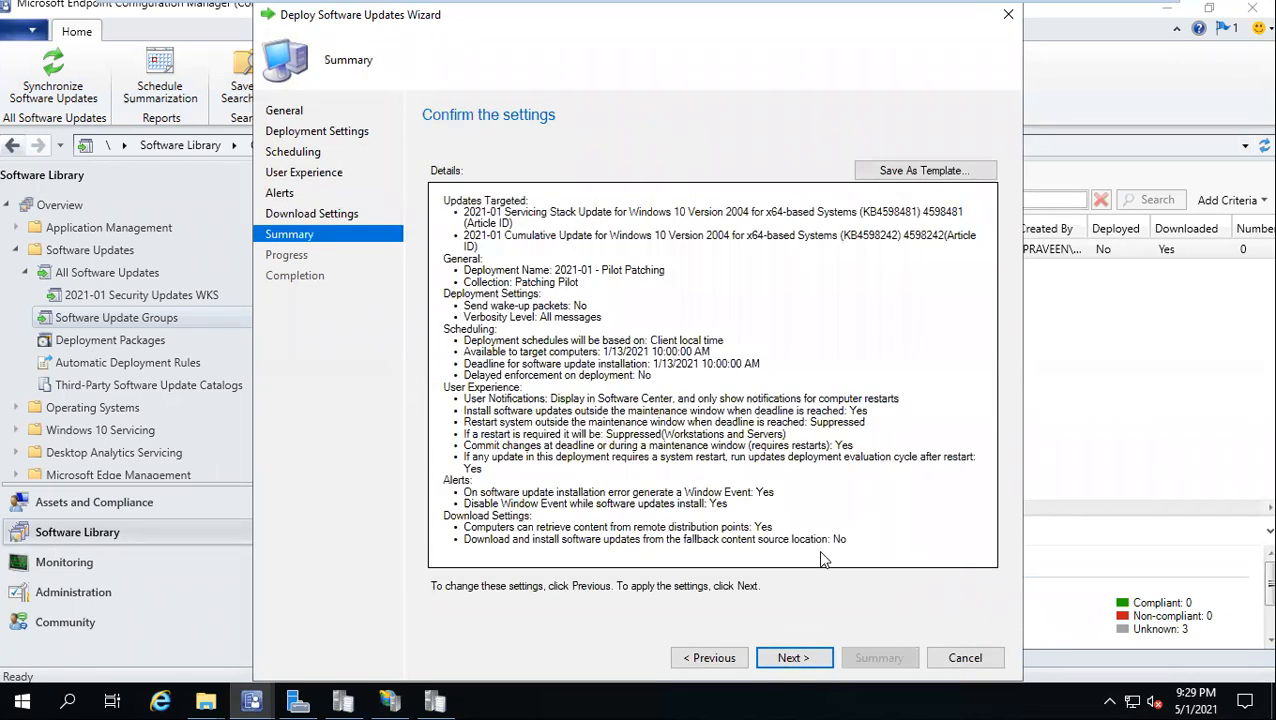
Save the deployment settings as a template named Pilot Patching and exit the wizard without deploying
{"action": "left_click", "coordinate": [891, 172]}
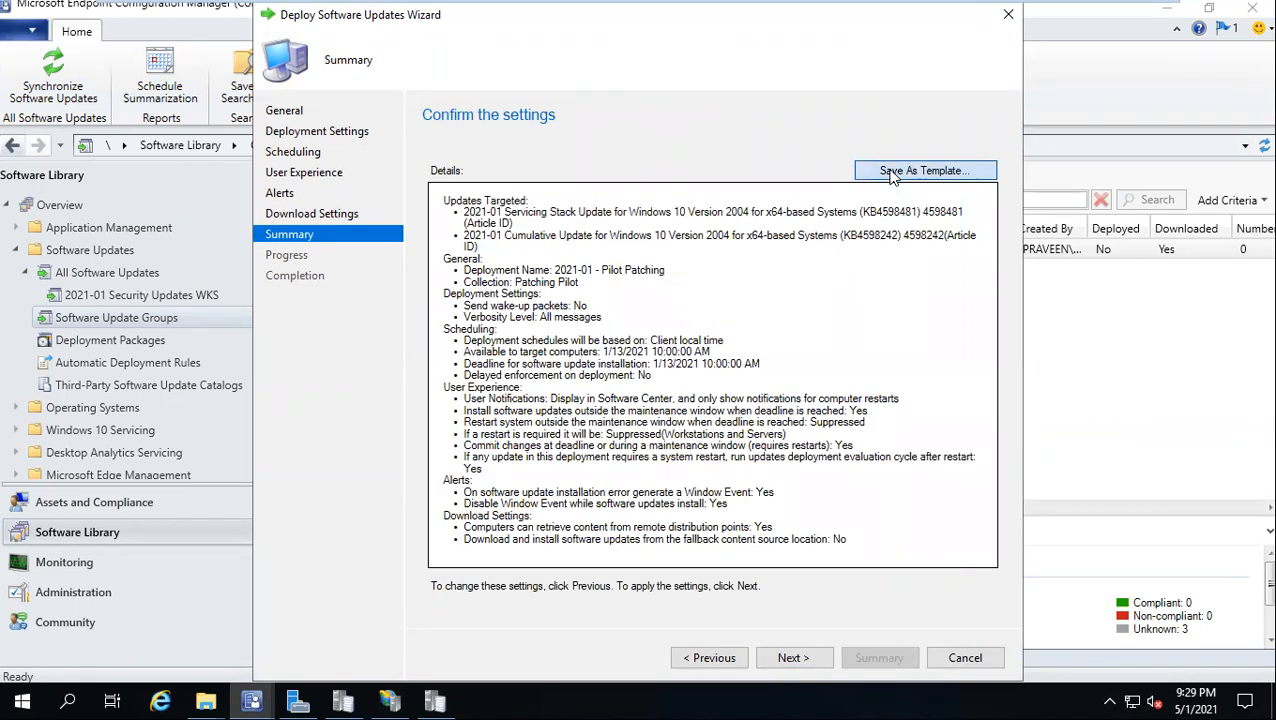
{"action": "type", "text": "Pilot Patching"}
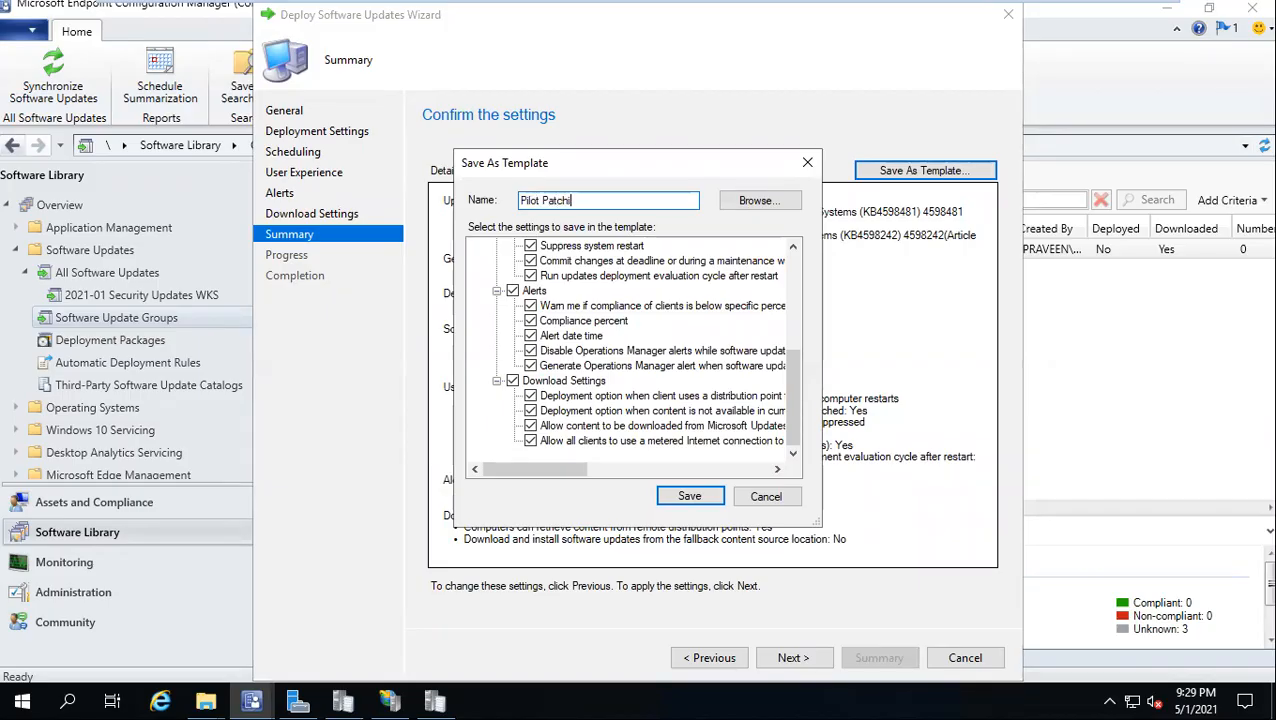
{"action": "left_click", "coordinate": [689, 496]}
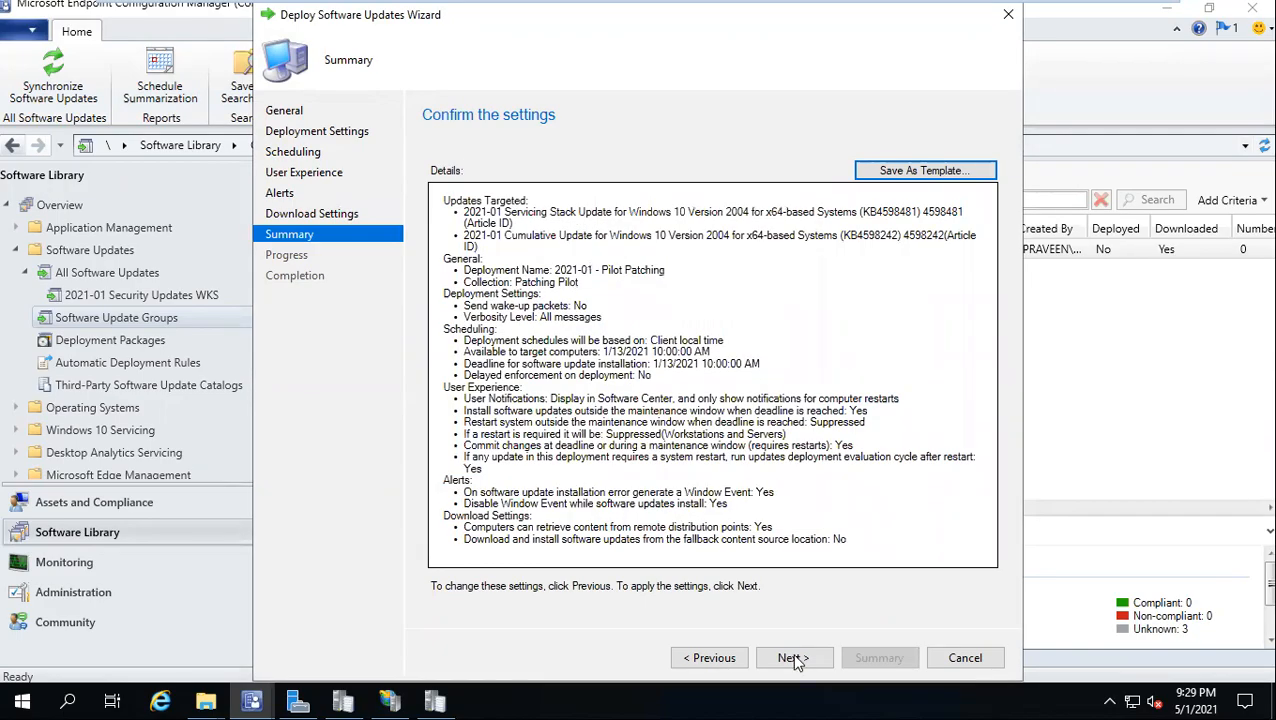
{"action": "left_click", "coordinate": [968, 660]}
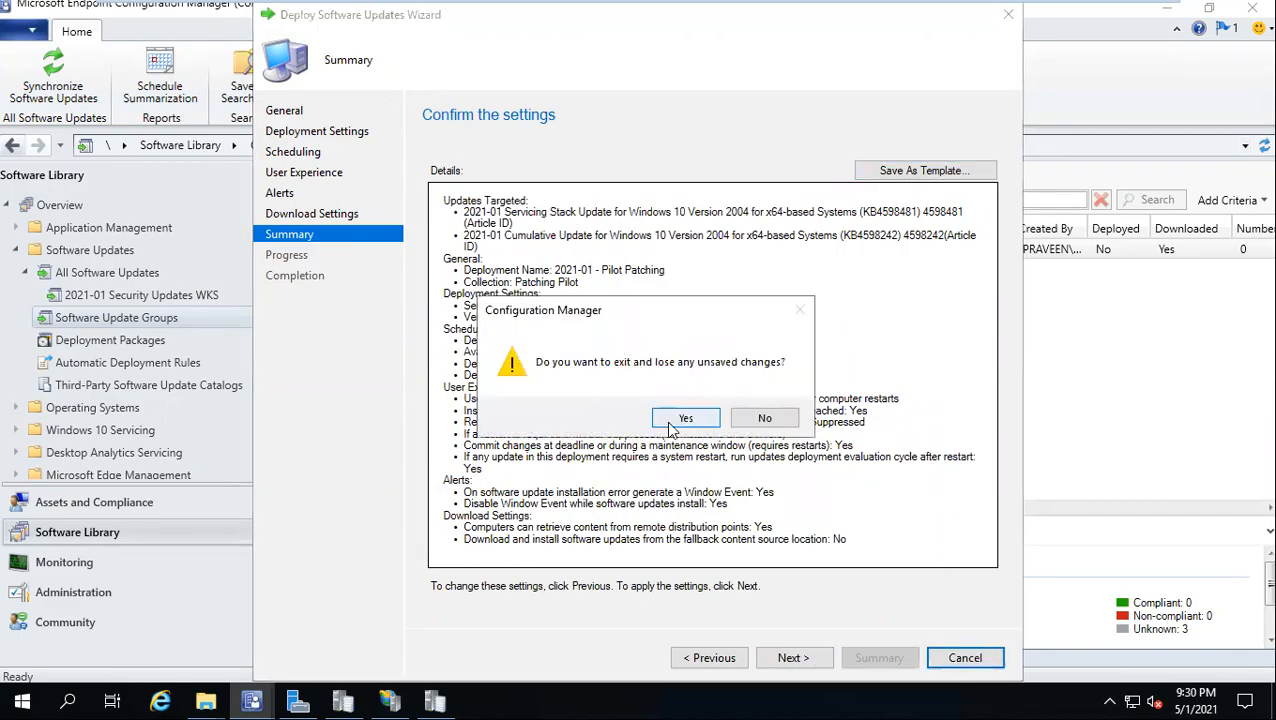
{"action": "left_click", "coordinate": [684, 419]}
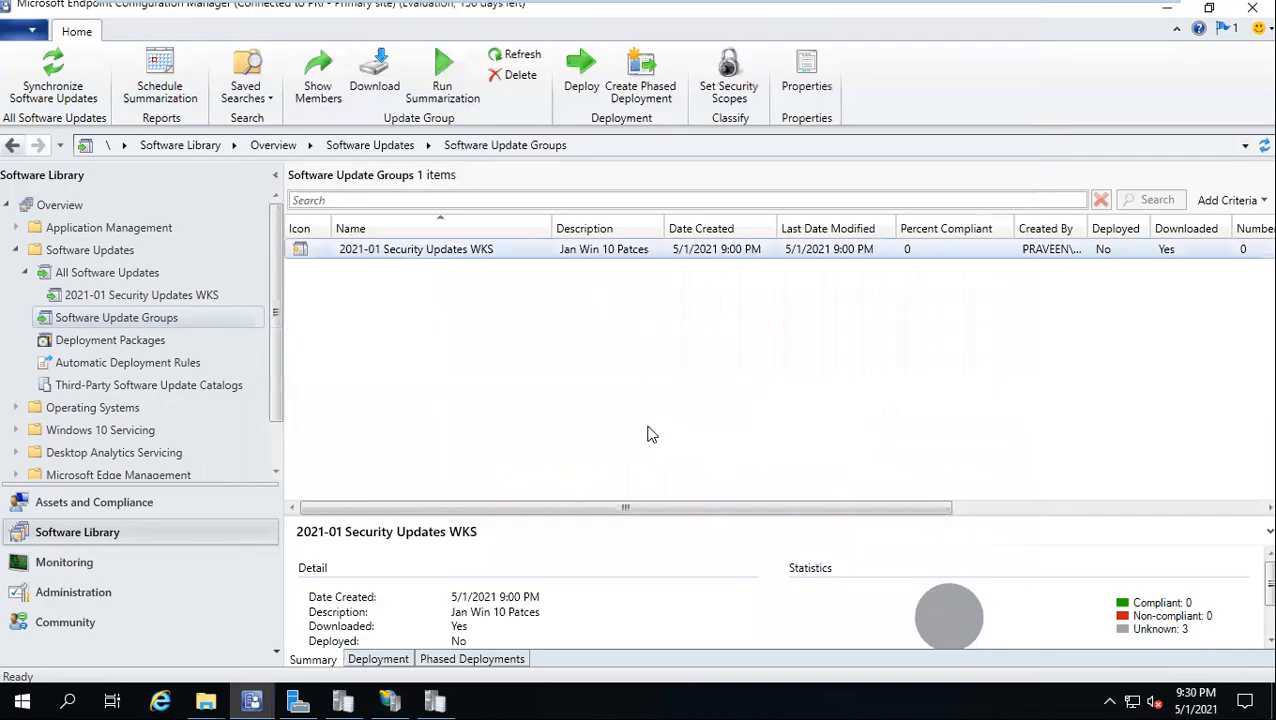
Start a new deployment of the 2021-01 Security Updates WKS group and apply the Pilot Patching template
{"action": "left_click", "coordinate": [378, 659]}
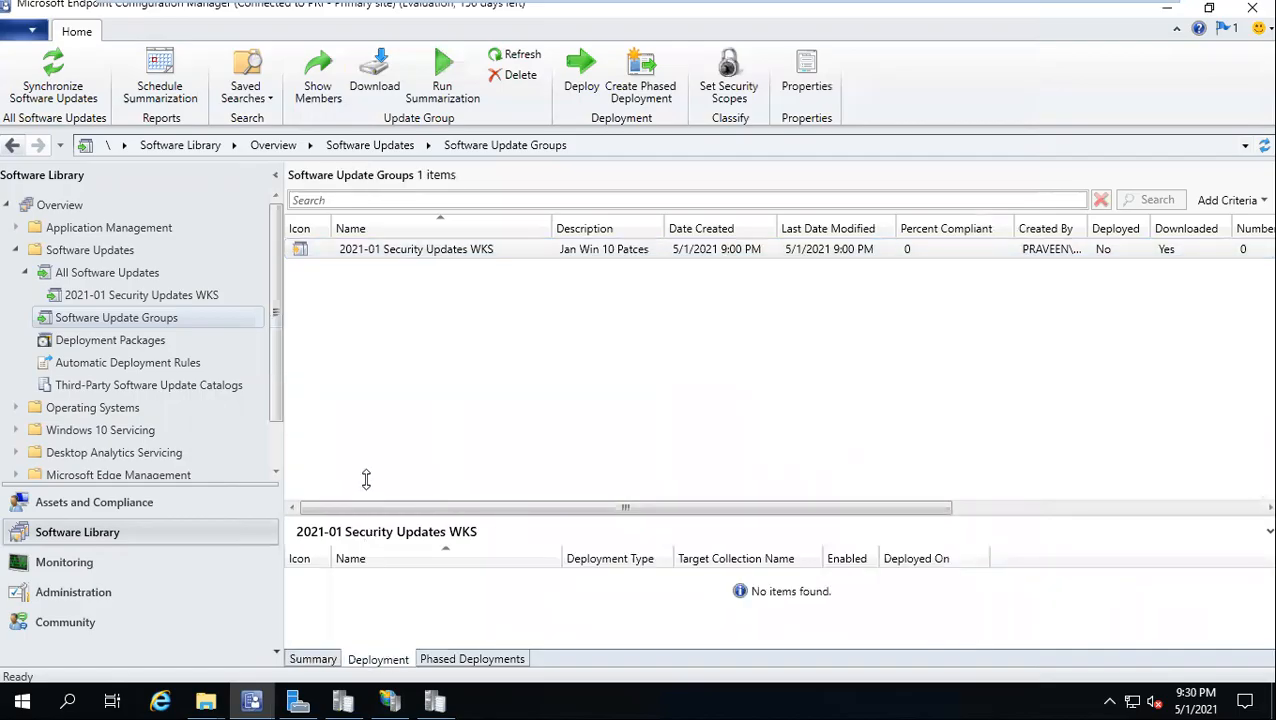
{"action": "left_click", "coordinate": [455, 253]}
{"action": "right_click", "coordinate": [455, 253]}
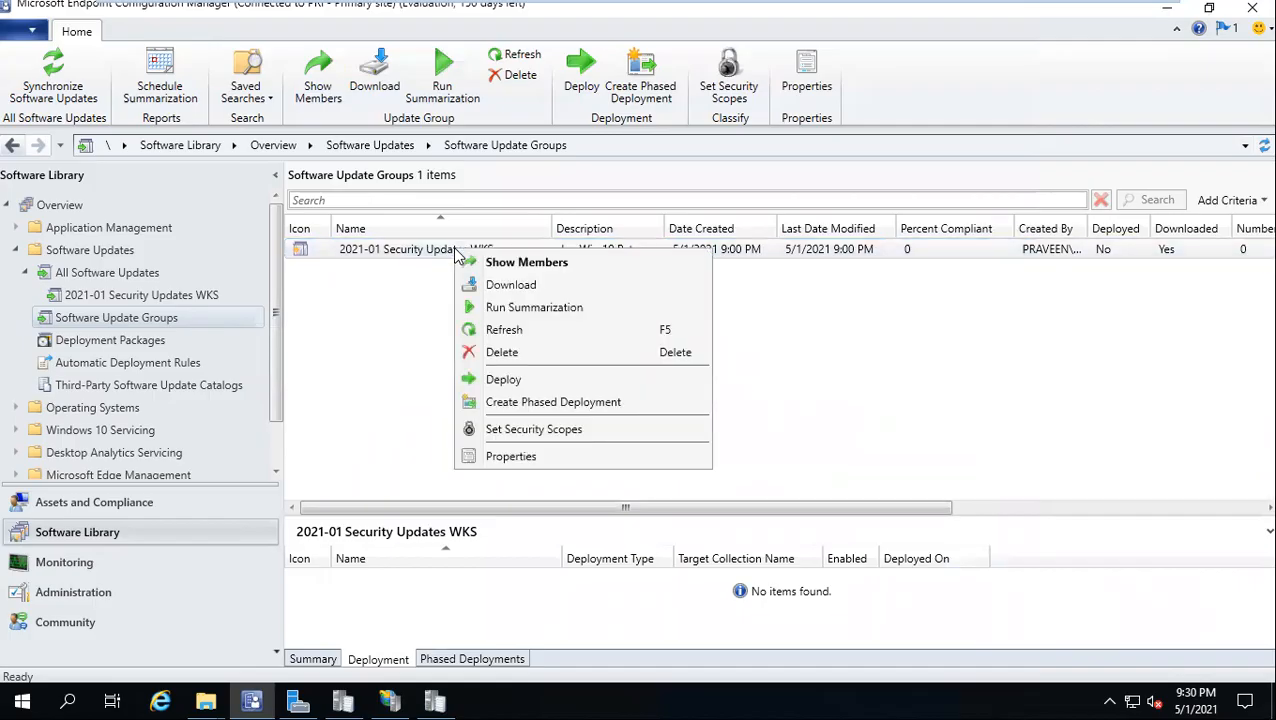
{"action": "left_click", "coordinate": [528, 381]}
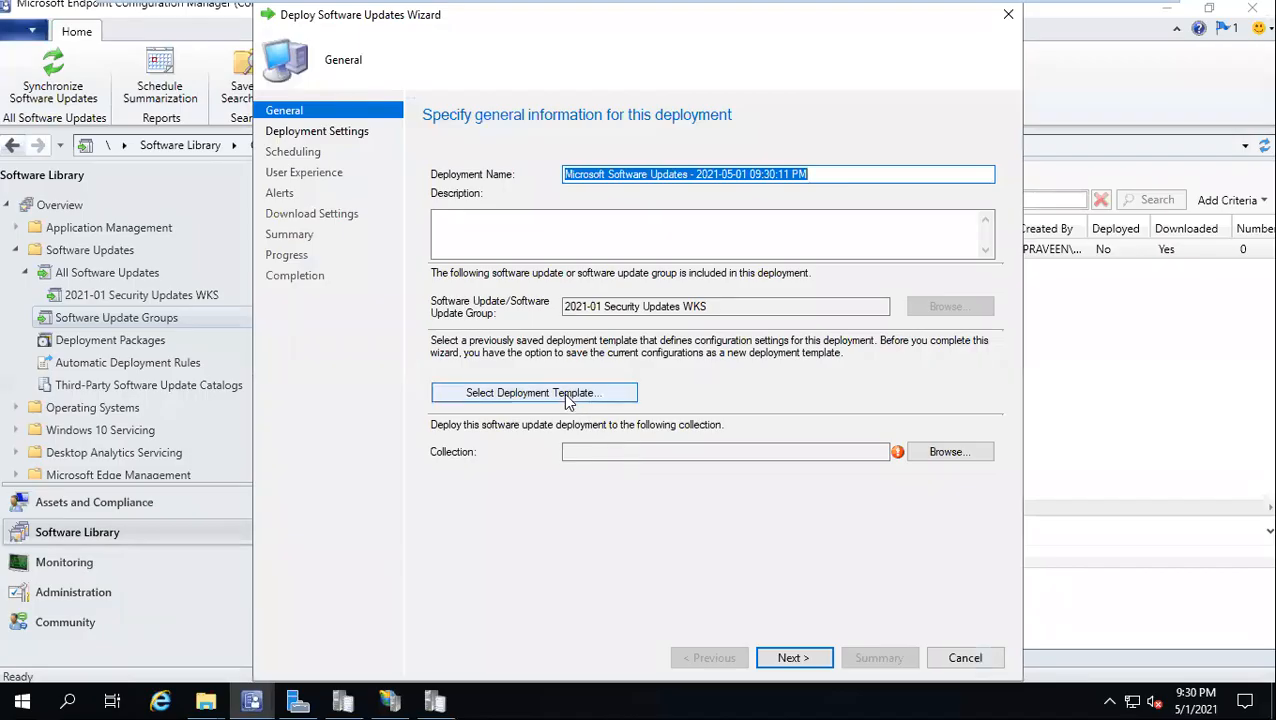
{"action": "left_click", "coordinate": [575, 398]}
{"action": "left_click", "coordinate": [539, 326]}
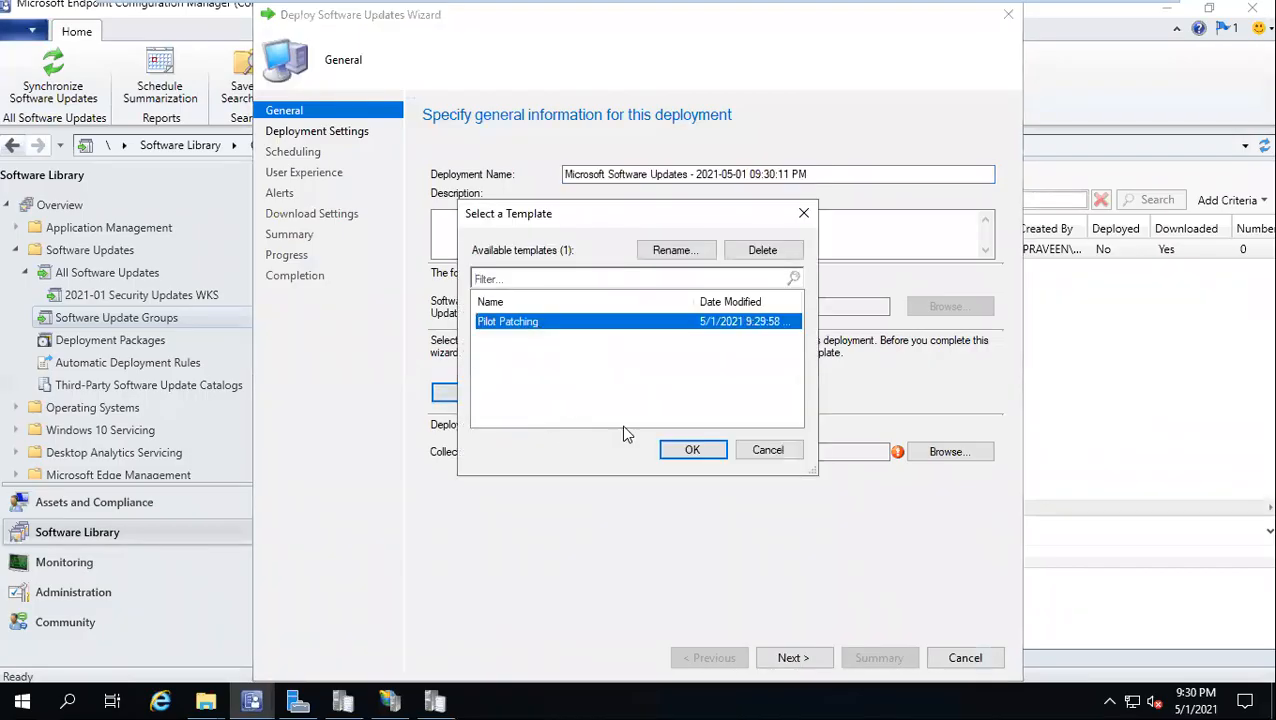
{"action": "left_click", "coordinate": [678, 450]}
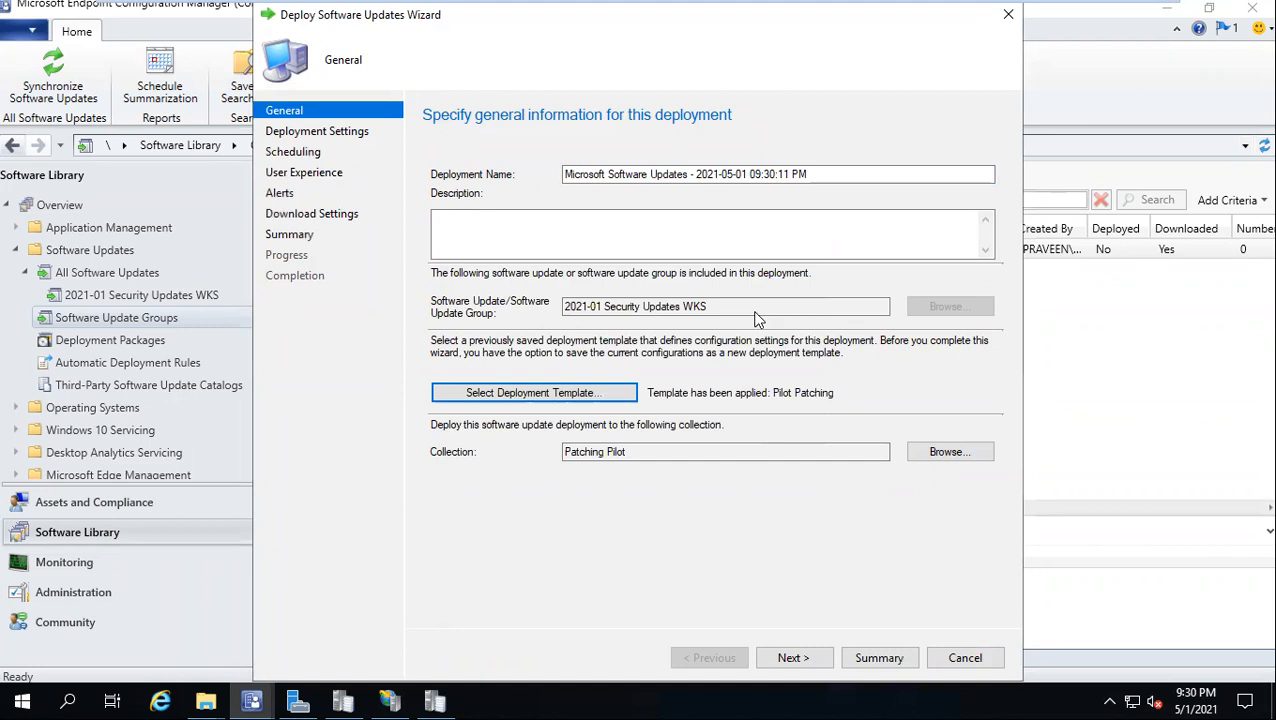
Name the deployment 2021-01 - Pilot Patching and accept the Required deployment type with all messages
{"action": "left_click", "coordinate": [791, 657]}
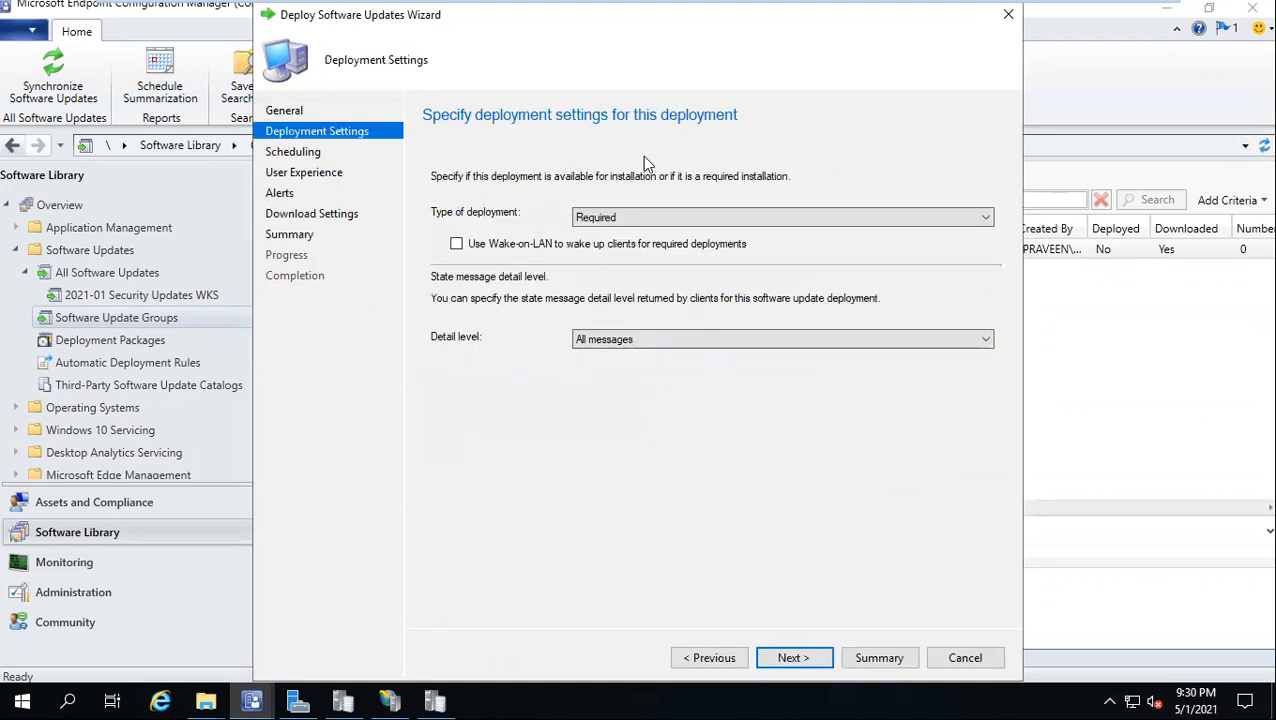
{"action": "left_click", "coordinate": [727, 662]}
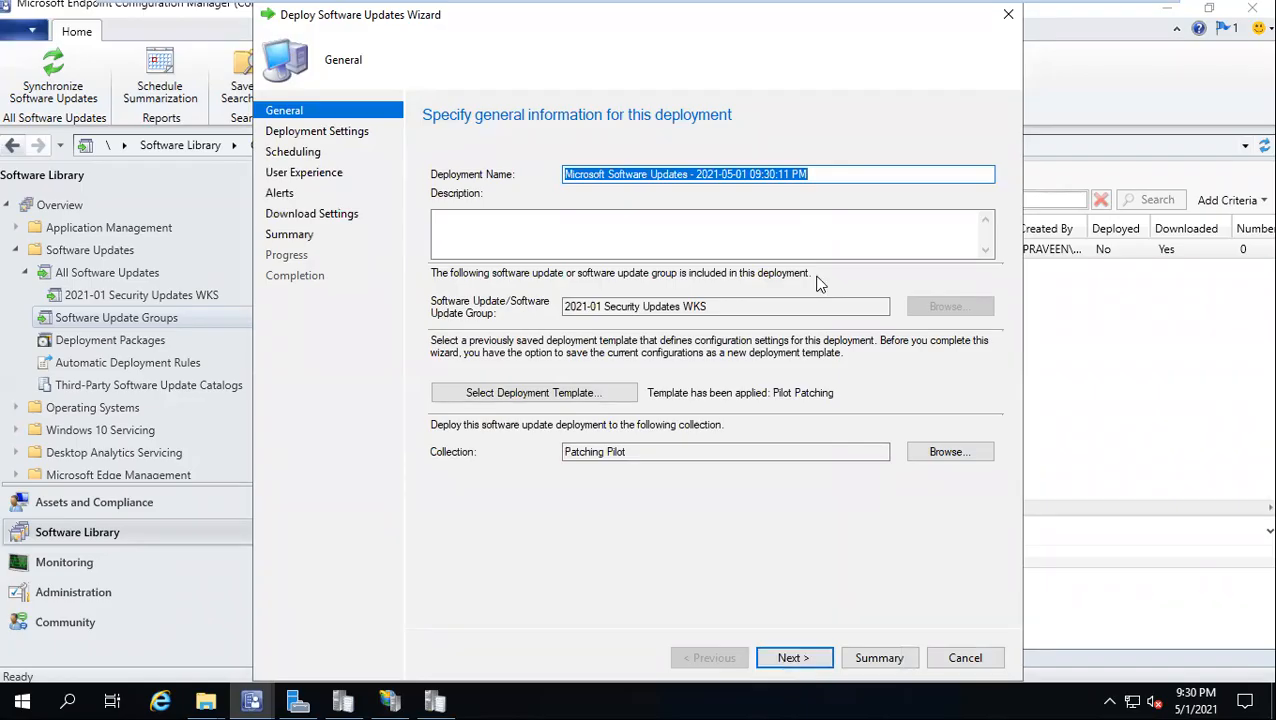
{"action": "type", "text": "2021-01 - Pilot Patching"}
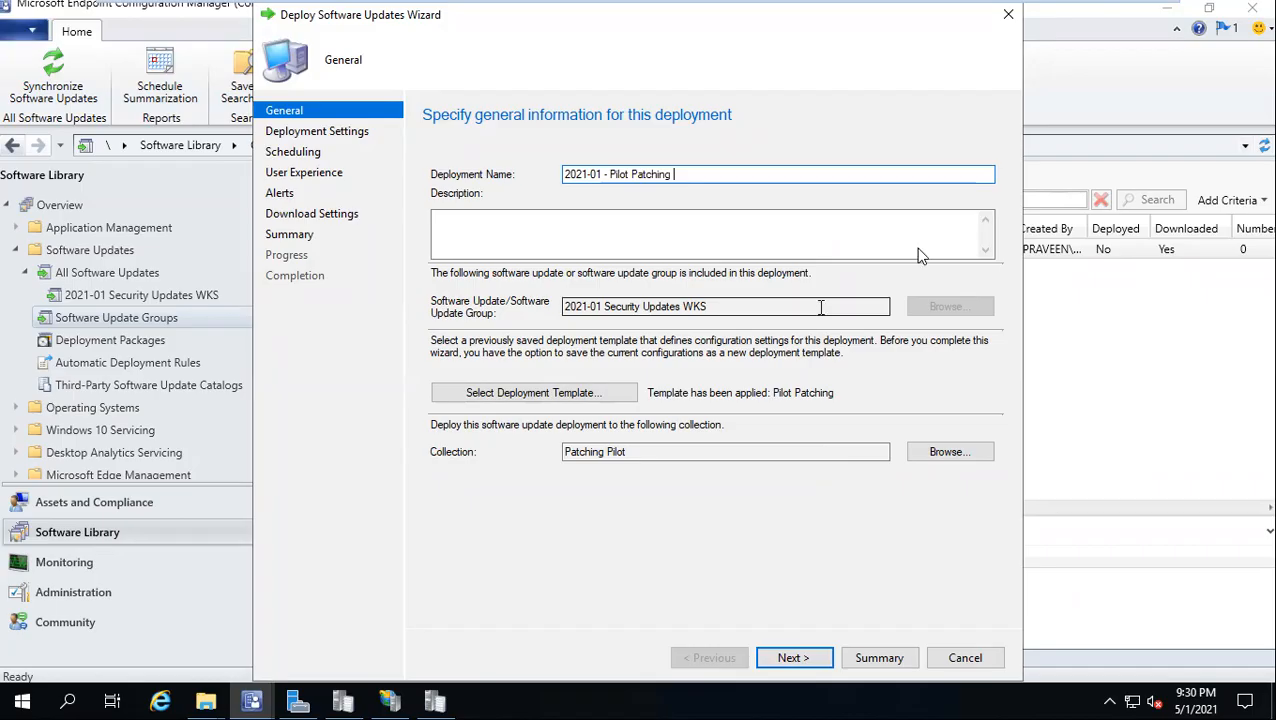
{"action": "left_click", "coordinate": [791, 660]}
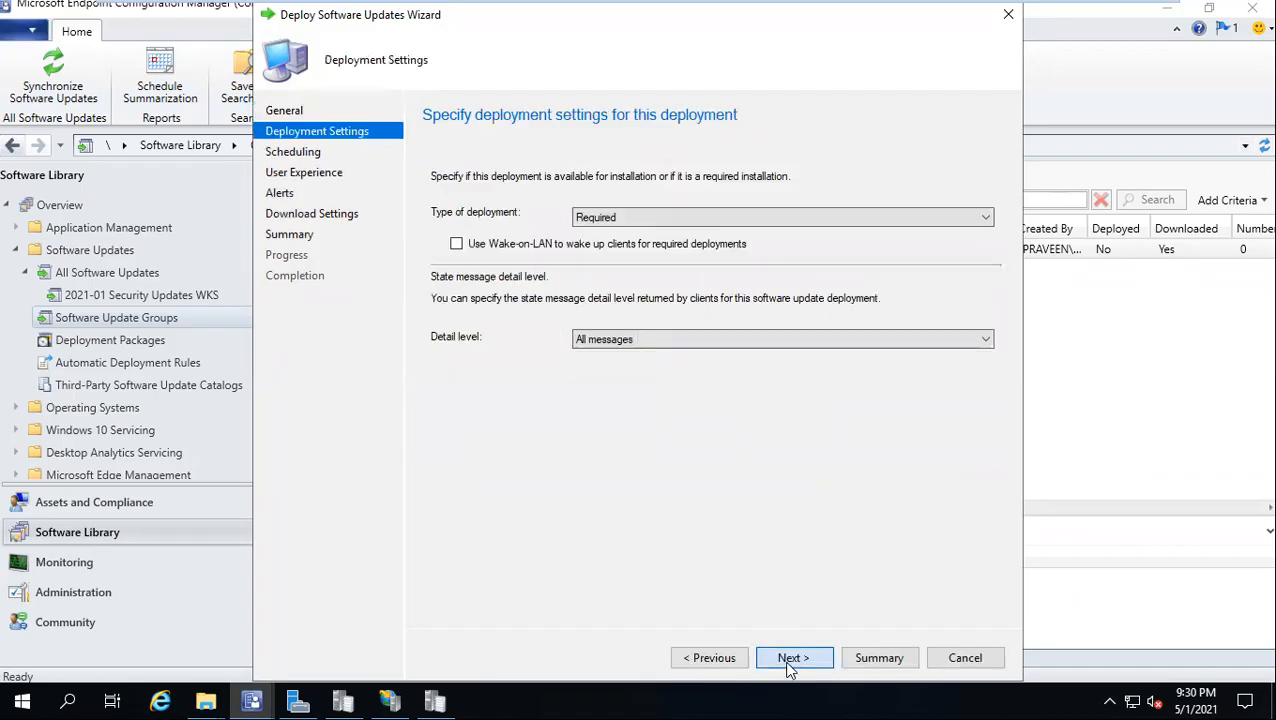
{"action": "left_click", "coordinate": [790, 658]}
Set the software available time to the specific date January 13, 2021 at 10:00 AM
{"action": "left_click", "coordinate": [495, 336]}
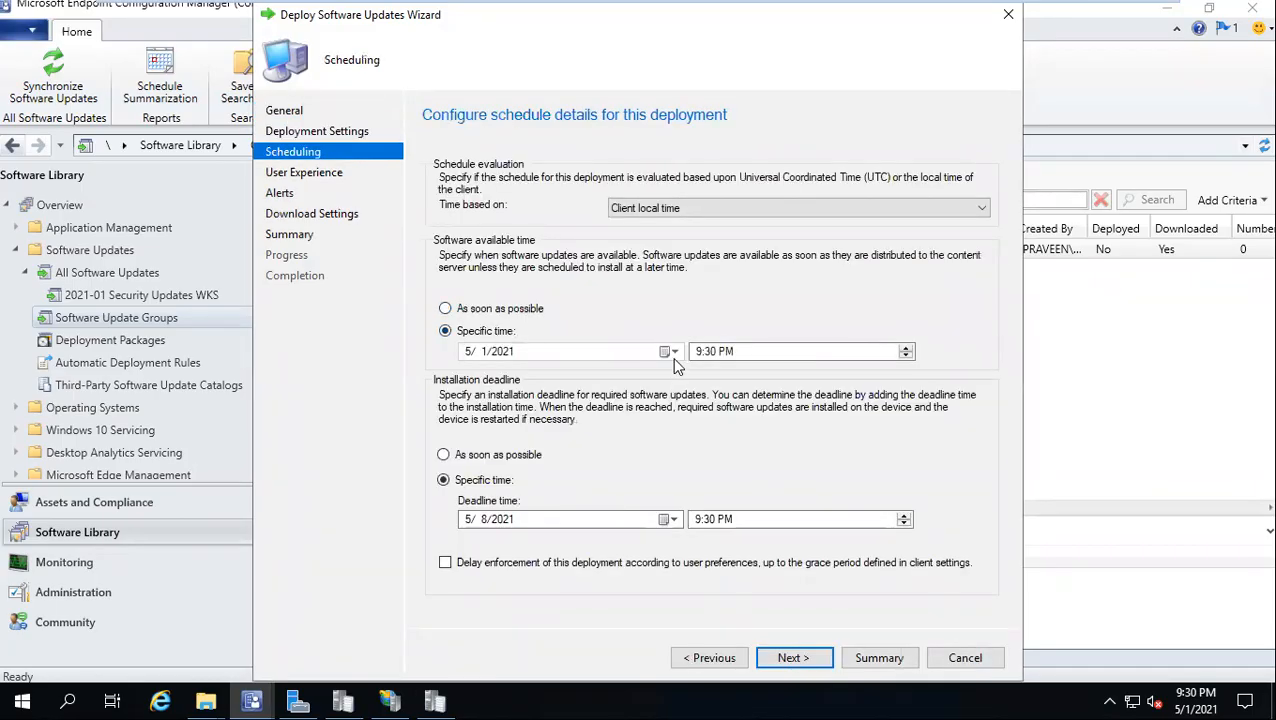
{"action": "left_click", "coordinate": [673, 351]}
{"action": "left_click", "coordinate": [468, 377]}
{"action": "left_click", "coordinate": [468, 377]}
{"action": "left_click", "coordinate": [468, 377]}
{"action": "left_click", "coordinate": [468, 377]}
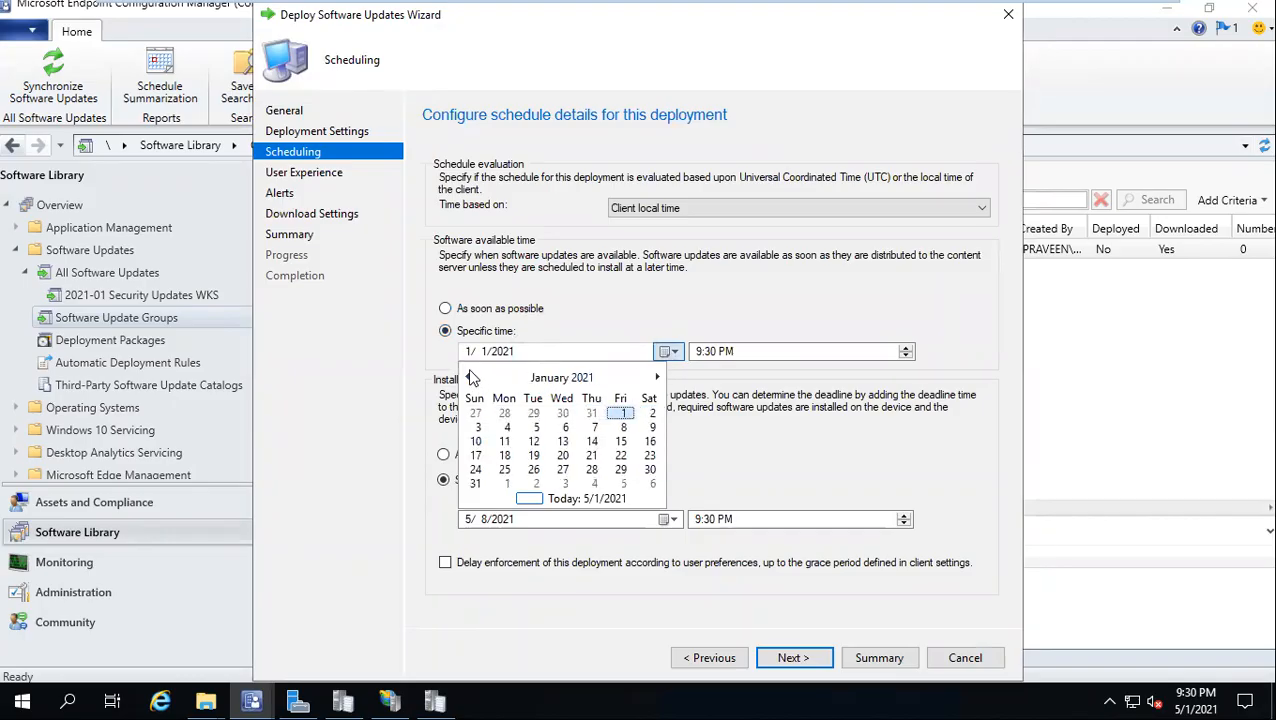
{"action": "left_click", "coordinate": [560, 445]}
{"action": "left_click", "coordinate": [695, 355]}
{"action": "type", "text": "10"}
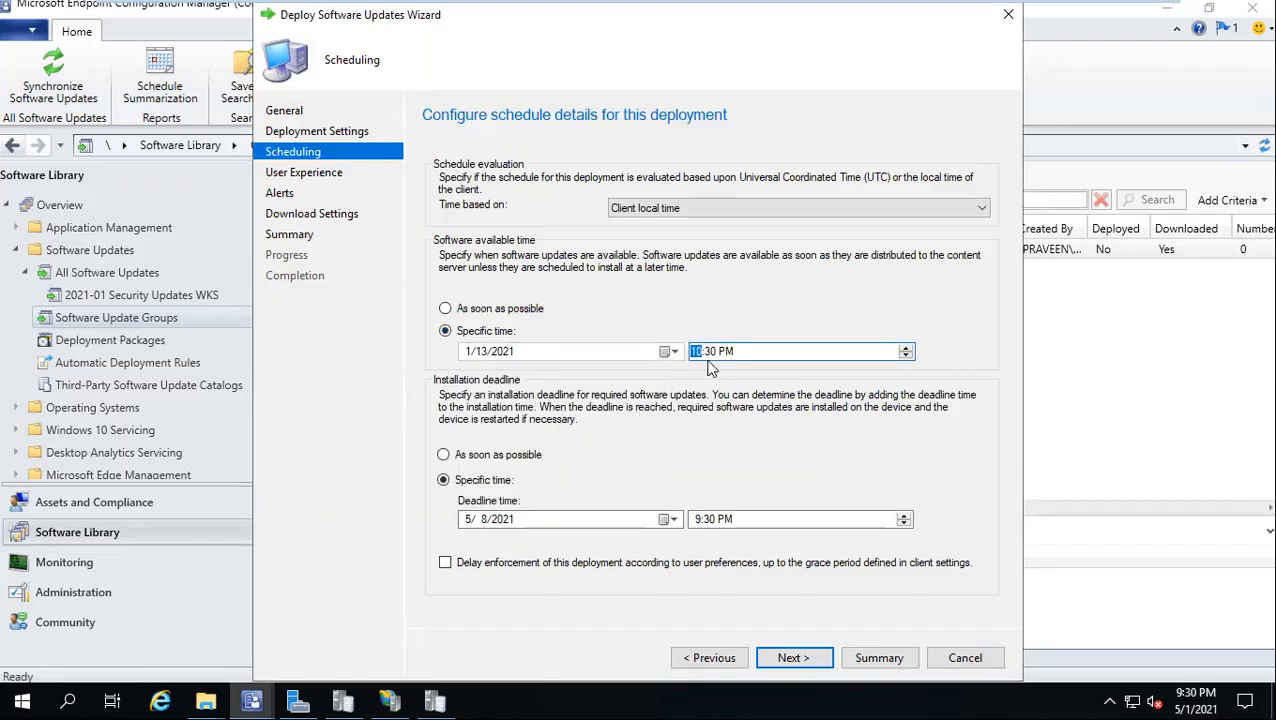
{"action": "type", "text": "00a"}
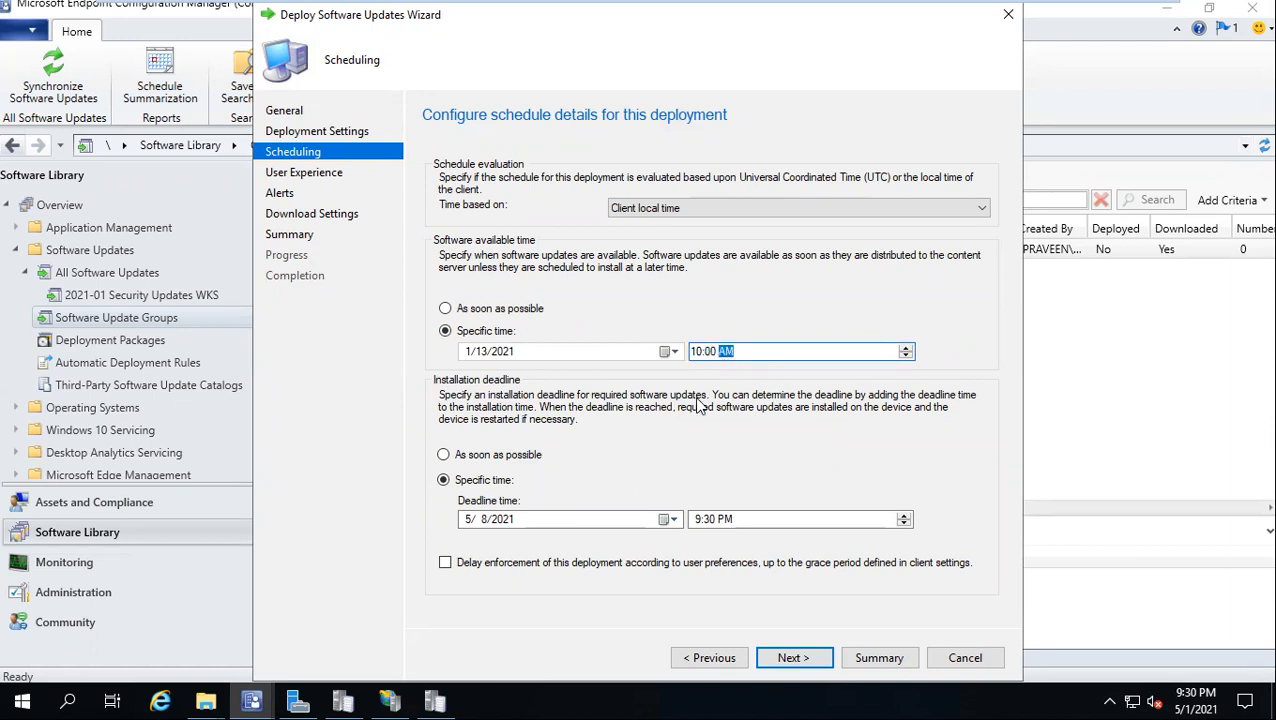
Set the deployment's installation deadline to January 13, 2021 at 10:00 AM and finish the scheduling settings
{"action": "left_click", "coordinate": [667, 519]}
{"action": "left_click", "coordinate": [467, 544]}
{"action": "left_click", "coordinate": [467, 544]}
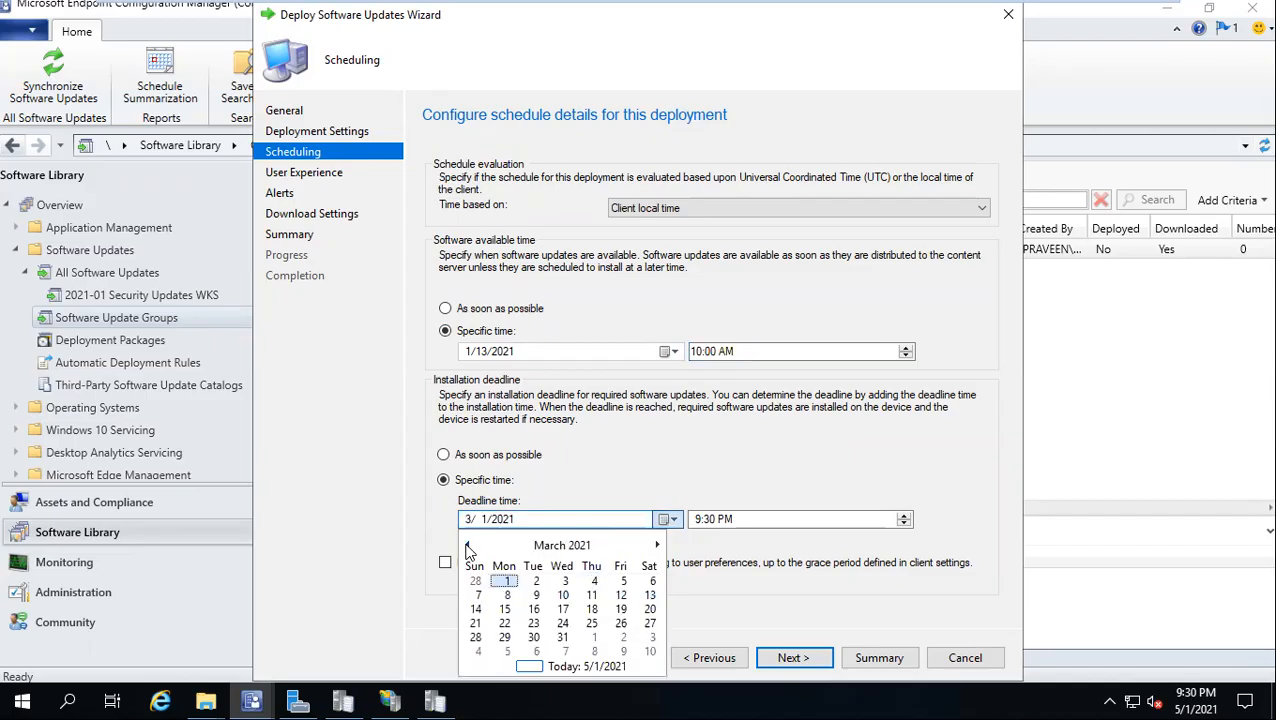
{"action": "left_click", "coordinate": [467, 544]}
{"action": "left_click", "coordinate": [467, 544]}
{"action": "left_click", "coordinate": [563, 609]}
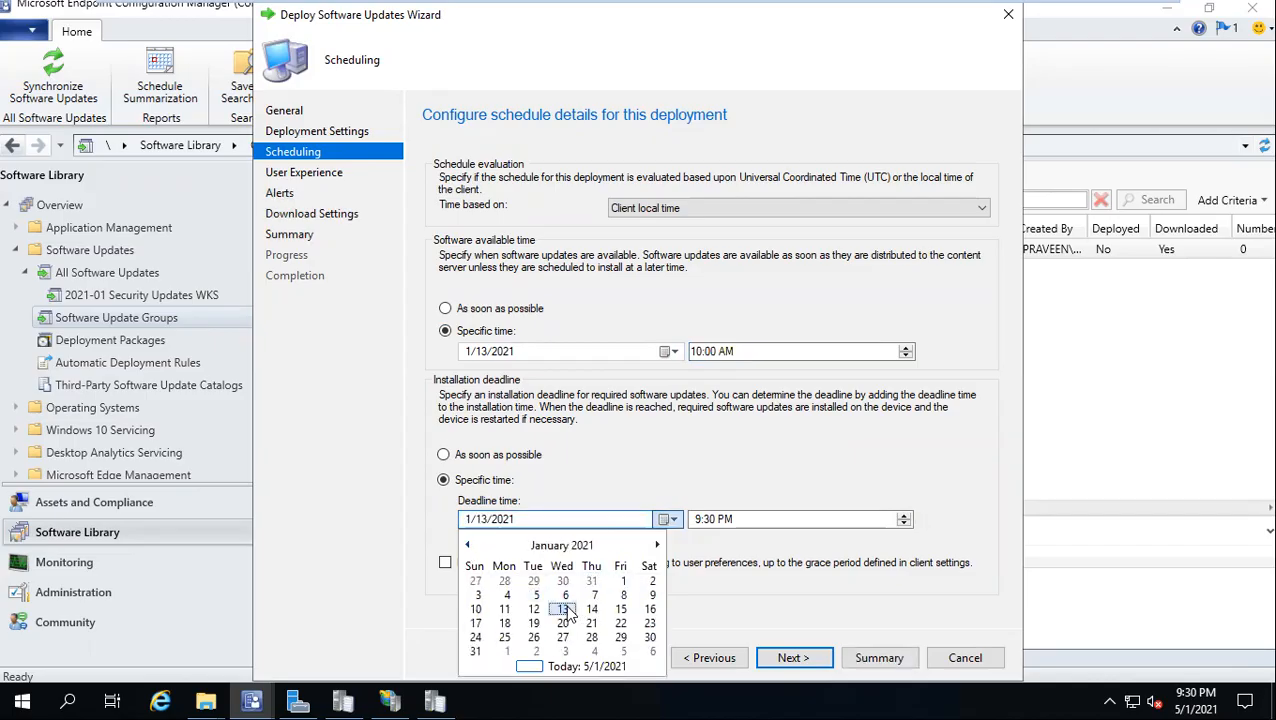
{"action": "left_click", "coordinate": [695, 521]}
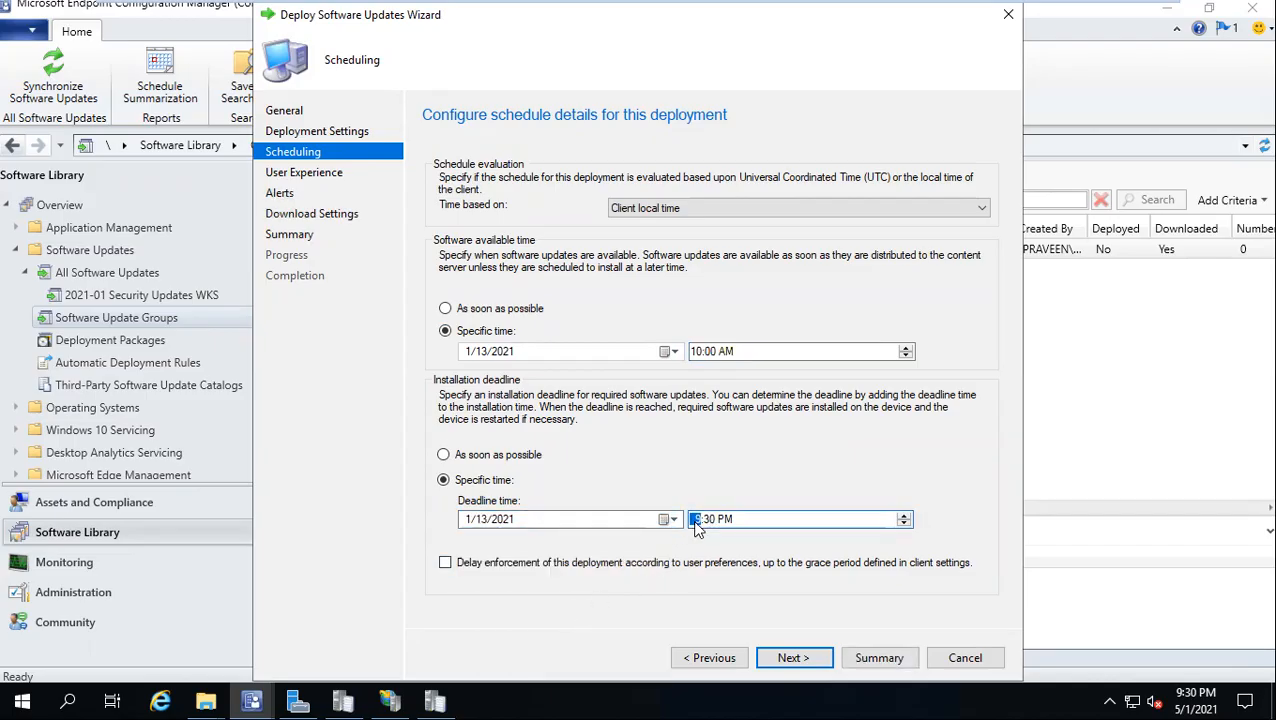
{"action": "left_click", "coordinate": [714, 522]}
{"action": "left_click", "coordinate": [725, 521]}
{"action": "key", "text": "a"}
{"action": "left_click", "coordinate": [790, 655]}
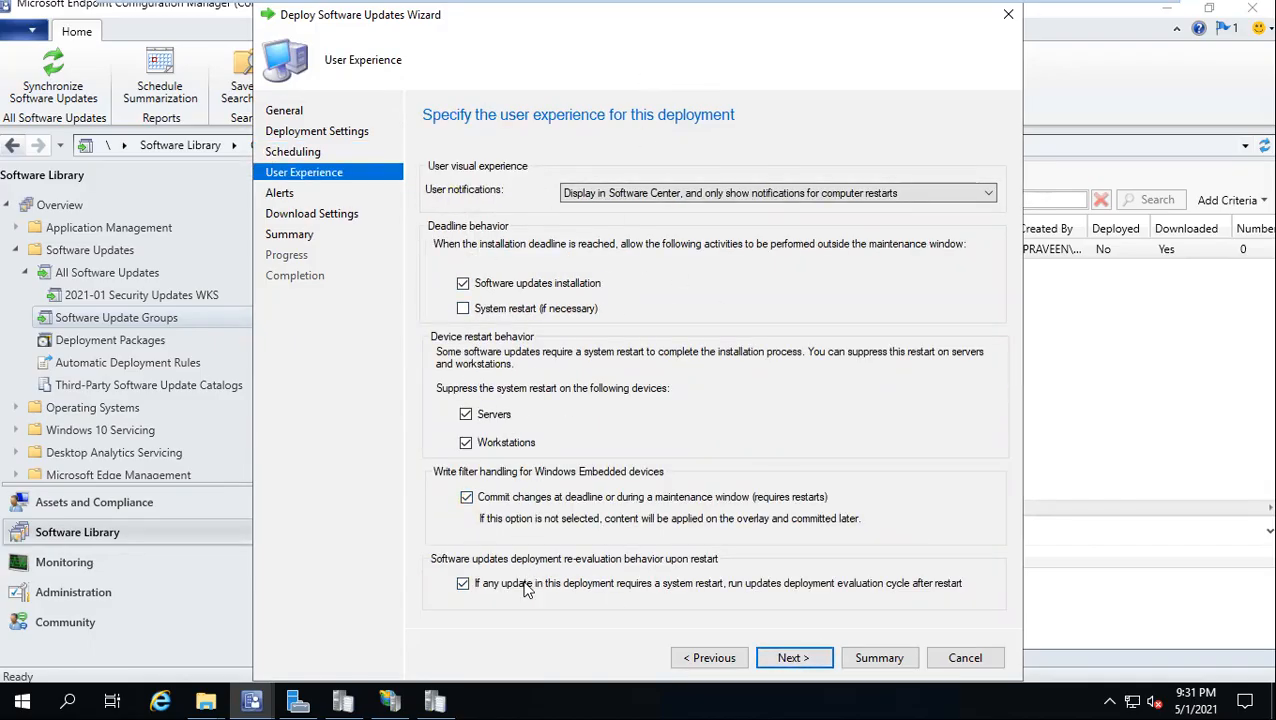
Accept the template's user experience, alert and download settings, create the pilot deployment, and close the wizard
{"action": "left_click", "coordinate": [790, 658]}
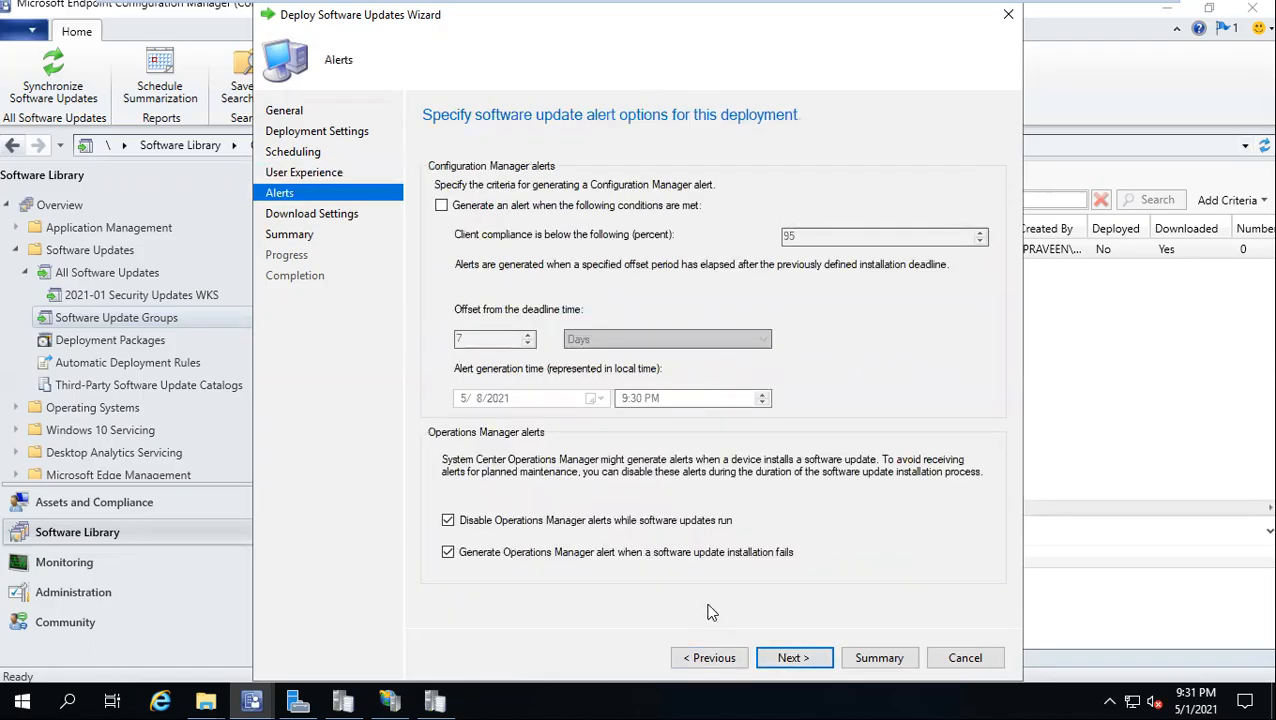
{"action": "left_click", "coordinate": [766, 660]}
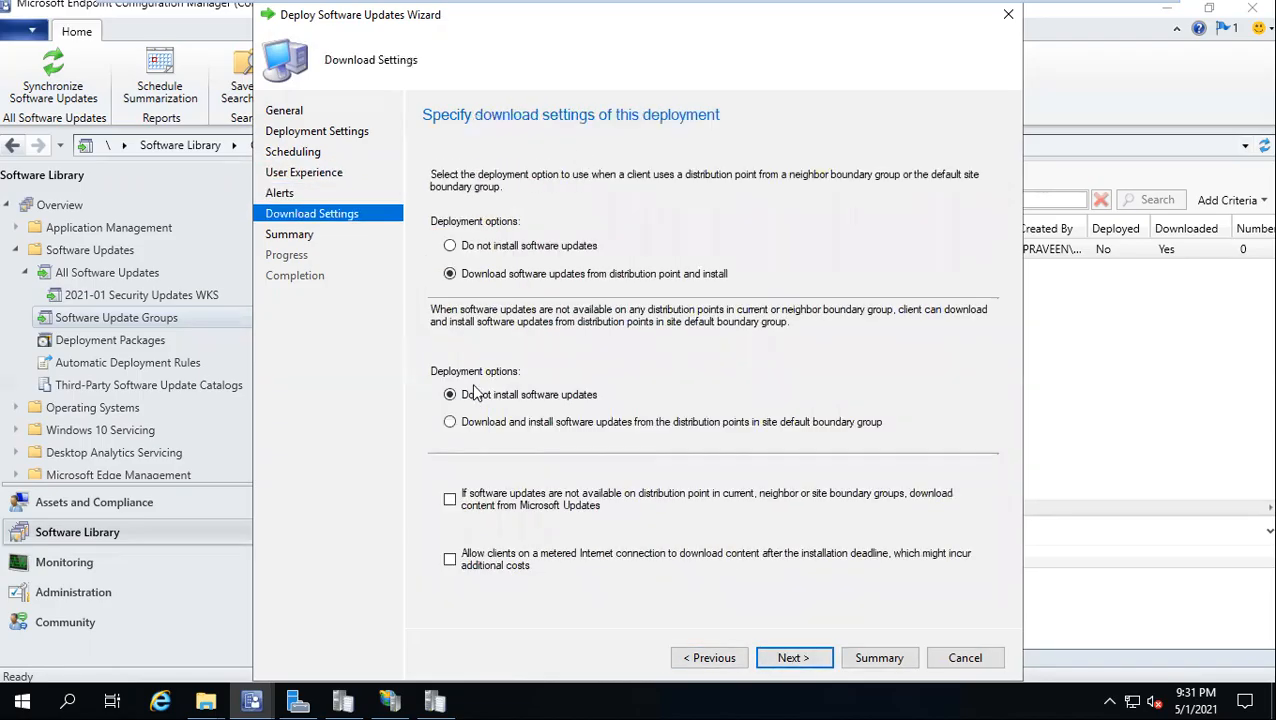
{"action": "left_click", "coordinate": [792, 658]}
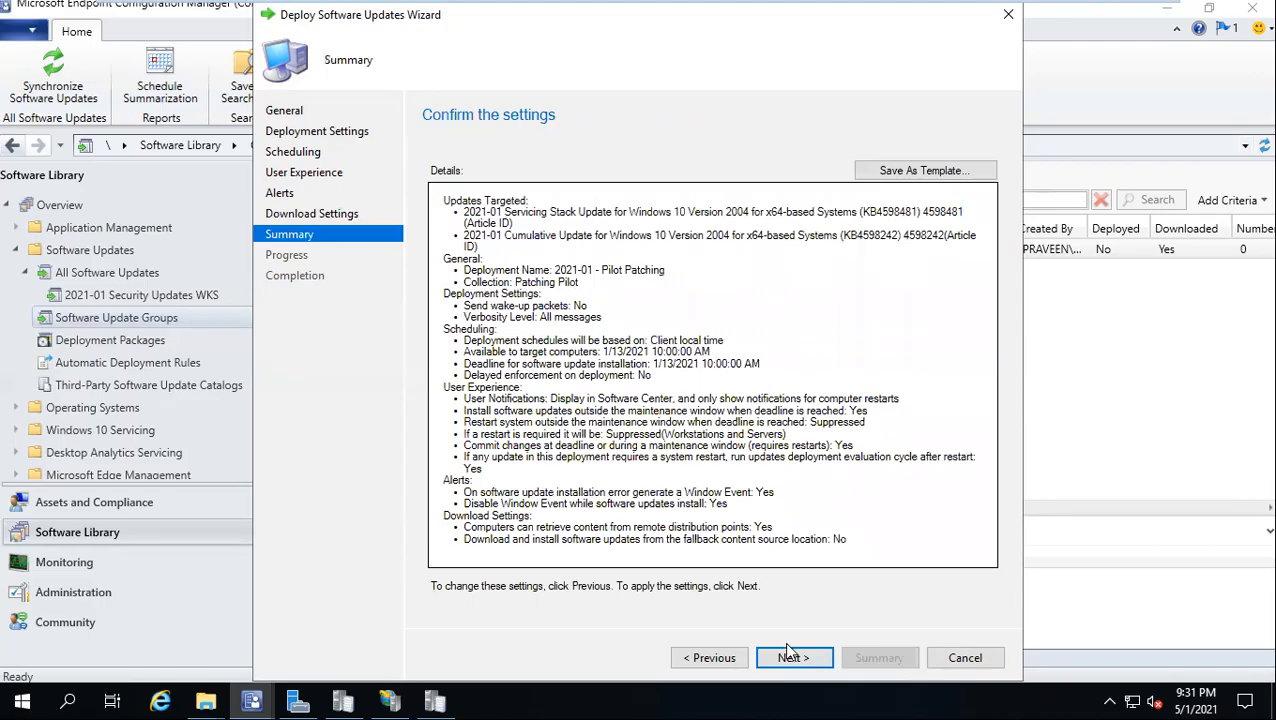
{"action": "left_click", "coordinate": [791, 657]}
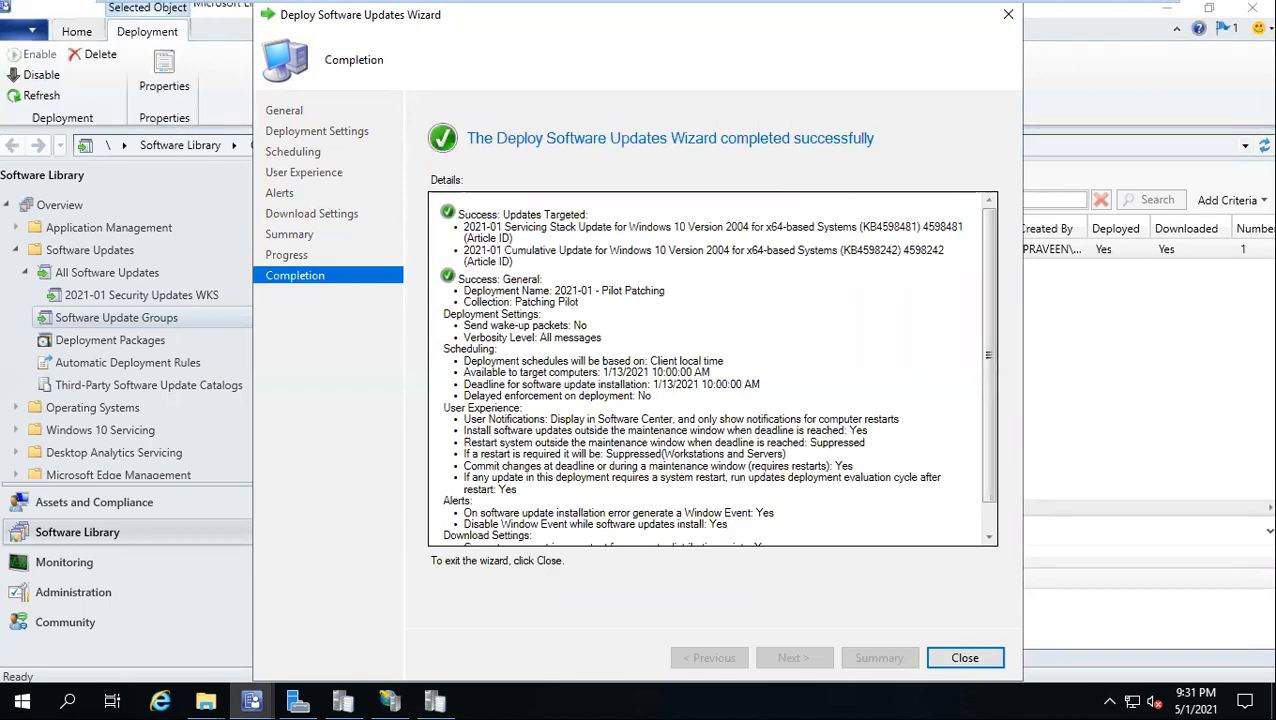
{"action": "left_click", "coordinate": [965, 657]}
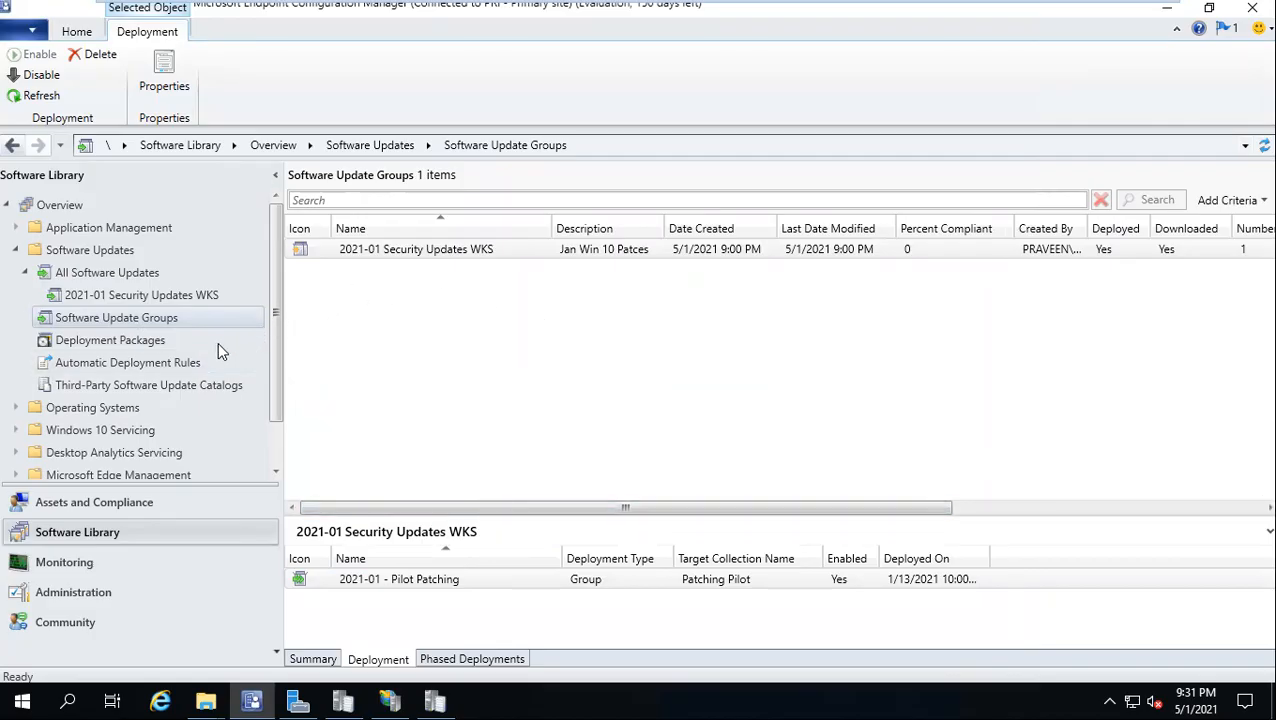
Start another deployment of the 2021-01 Security Updates WKS group and name it 2021-01 - Pre prod Patching
{"action": "left_click", "coordinate": [821, 587]}
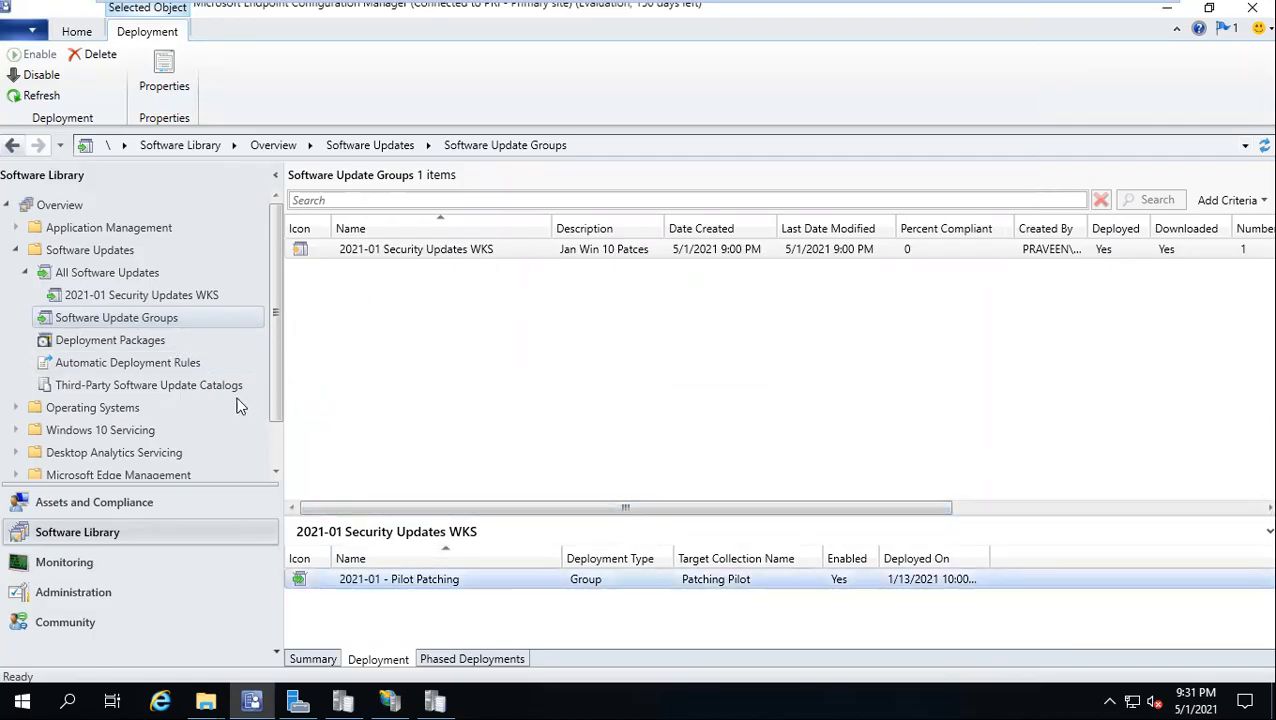
{"action": "right_click", "coordinate": [122, 320]}
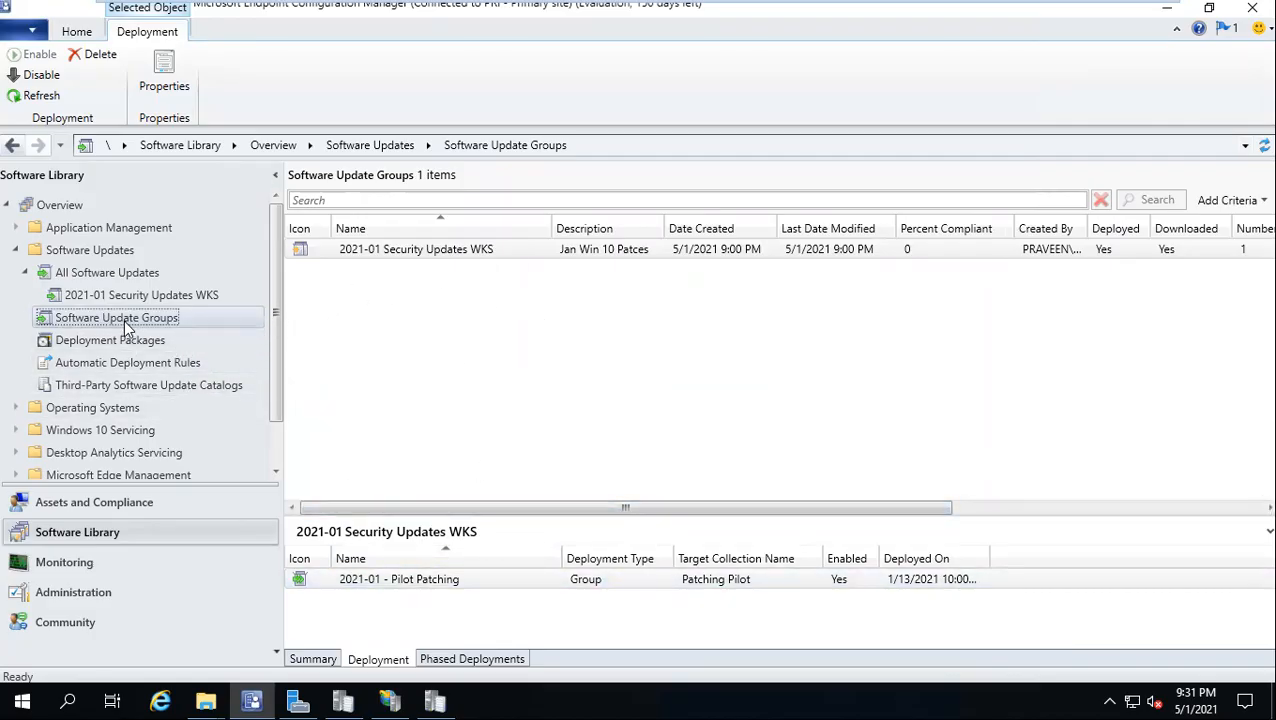
{"action": "left_click", "coordinate": [345, 253]}
{"action": "right_click", "coordinate": [345, 255]}
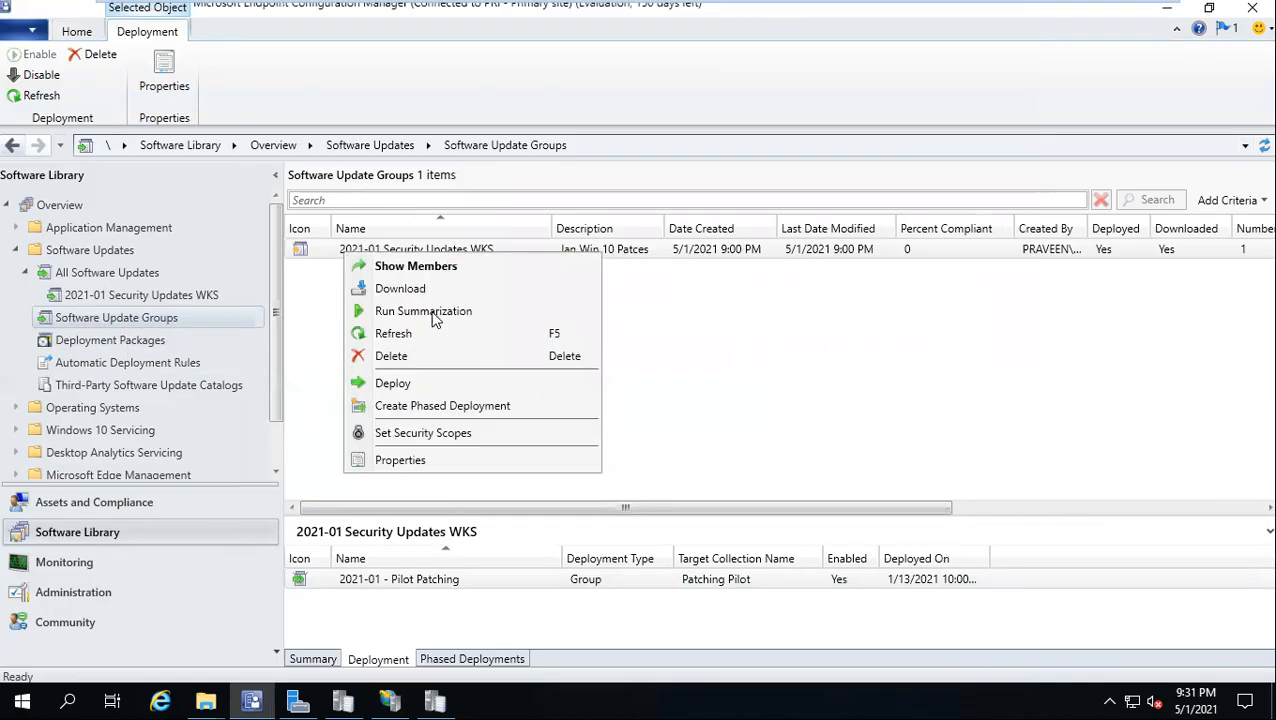
{"action": "left_click", "coordinate": [418, 385]}
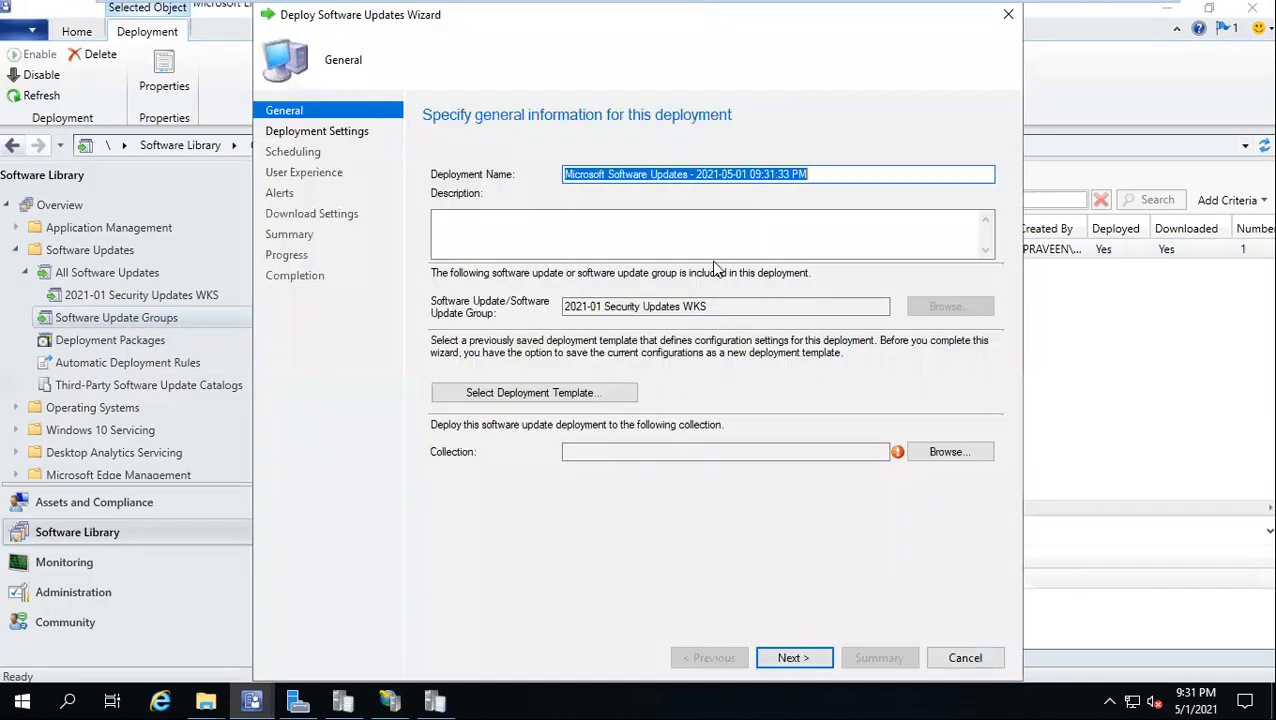
{"action": "type", "text": "2021-01 - Pre prod Patching"}
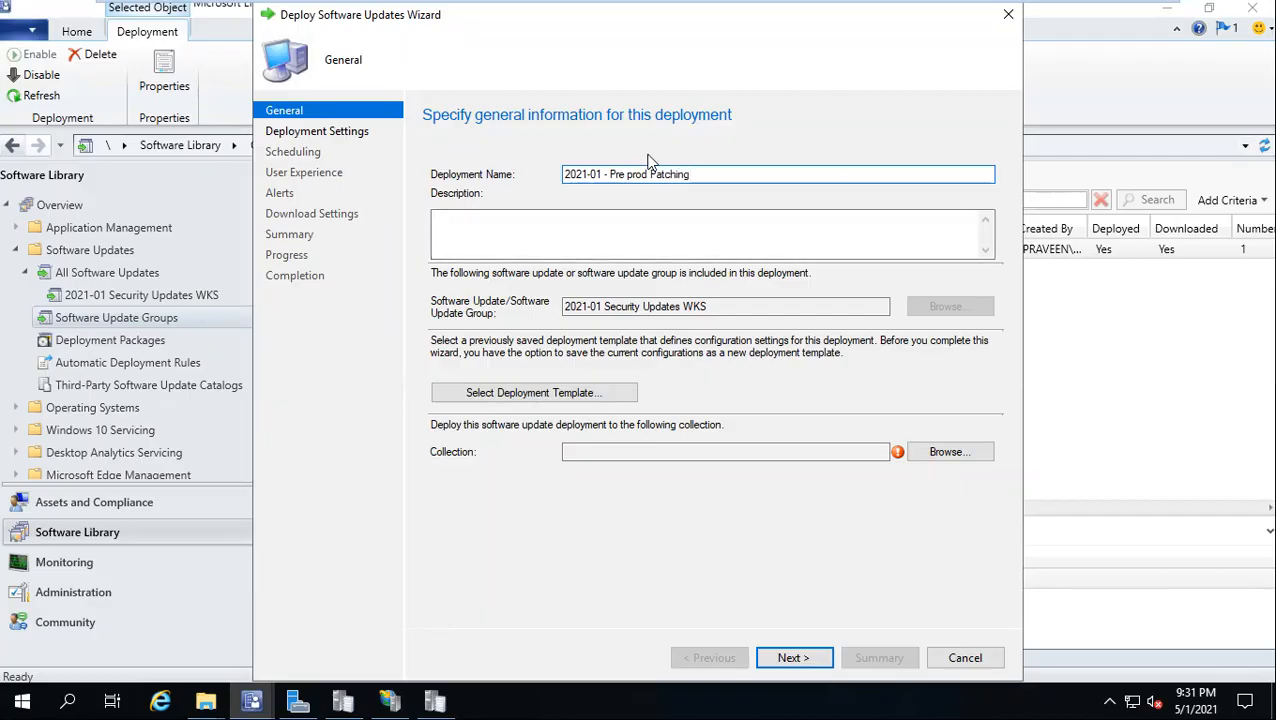
{"action": "key", "text": "shift+Left"}
{"action": "key", "text": "shift+Left"}
{"action": "key", "text": "shift+Left"}
{"action": "key", "text": "shift+Left"}
{"action": "key", "text": "shift+Left"}
{"action": "key", "text": "shift+Left"}
{"action": "key", "text": "shift+Left"}
{"action": "key", "text": "shift+Left"}
{"action": "key", "text": "shift+Left"}
{"action": "key", "text": "shift+Left"}
{"action": "key", "text": "shift+Left"}
{"action": "key", "text": "shift+Left"}
{"action": "key", "text": "shift+Left"}
Target the Pre Prod - Patching collection from the Pilot patching folder and accept the Required deployment type settings
{"action": "left_click", "coordinate": [950, 451]}
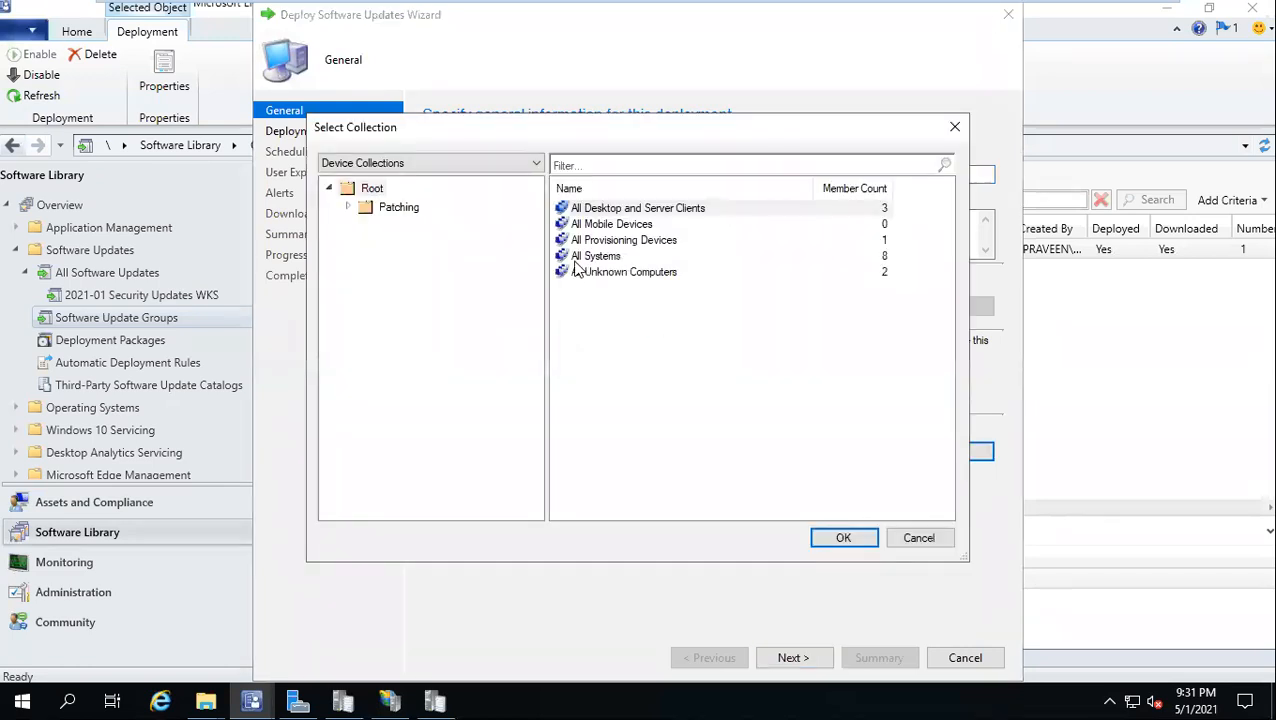
{"action": "double_click", "coordinate": [366, 207]}
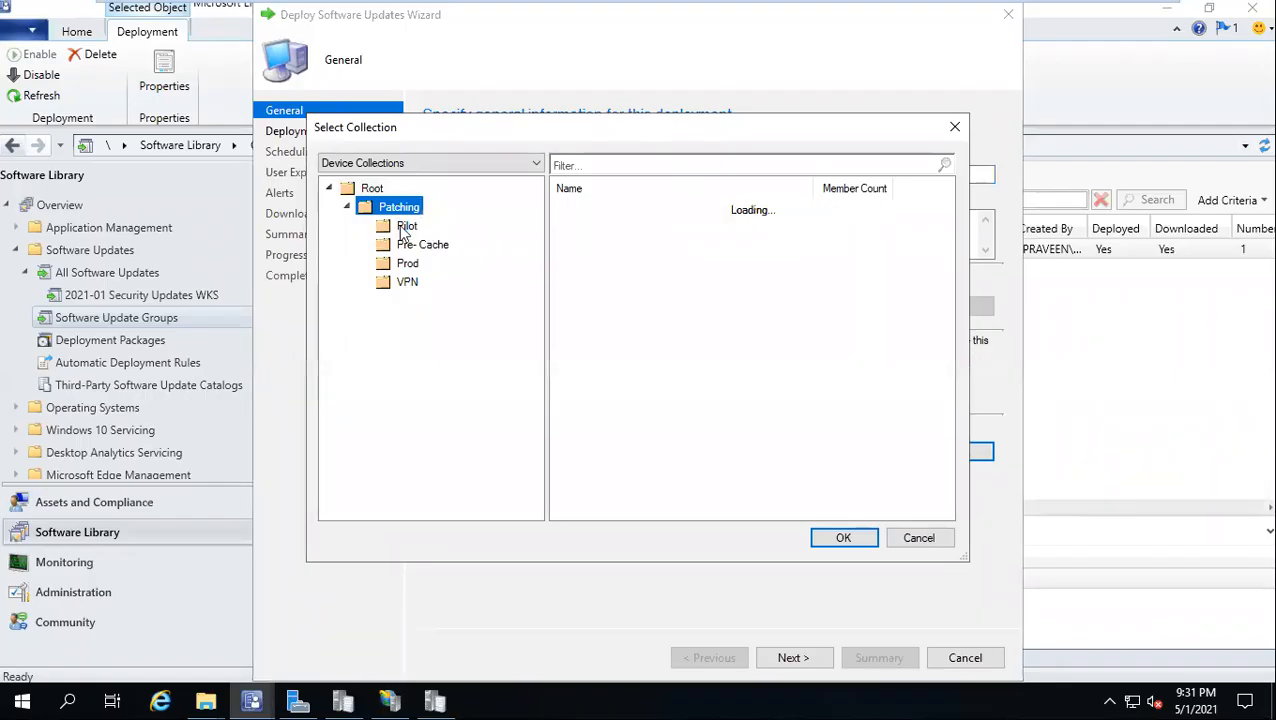
{"action": "left_click", "coordinate": [403, 229]}
{"action": "double_click", "coordinate": [607, 226]}
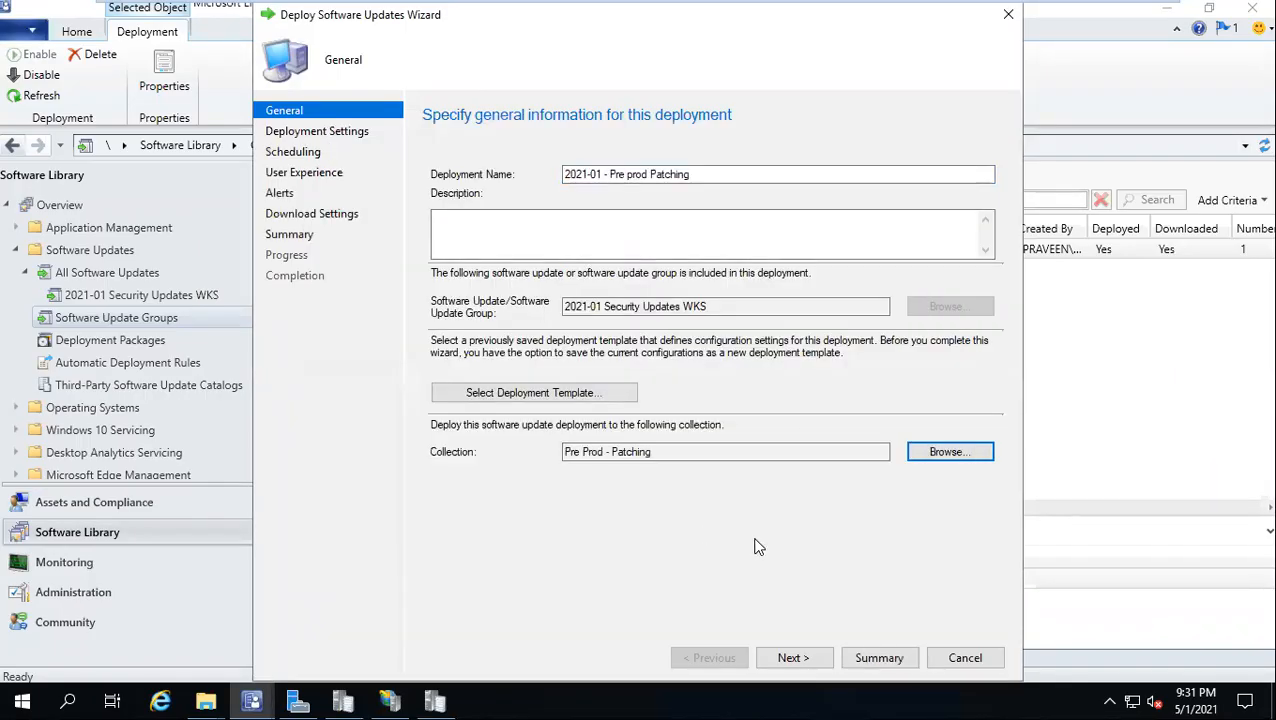
{"action": "left_click", "coordinate": [792, 659]}
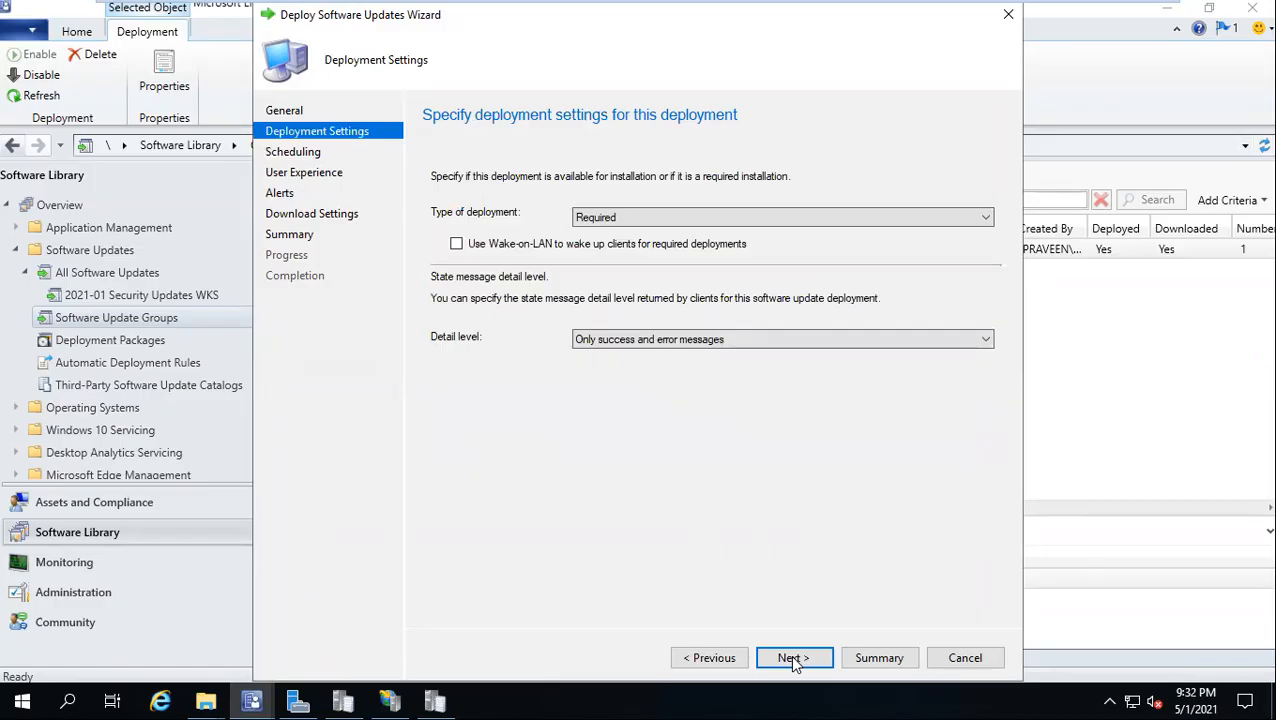
{"action": "left_click", "coordinate": [792, 659]}
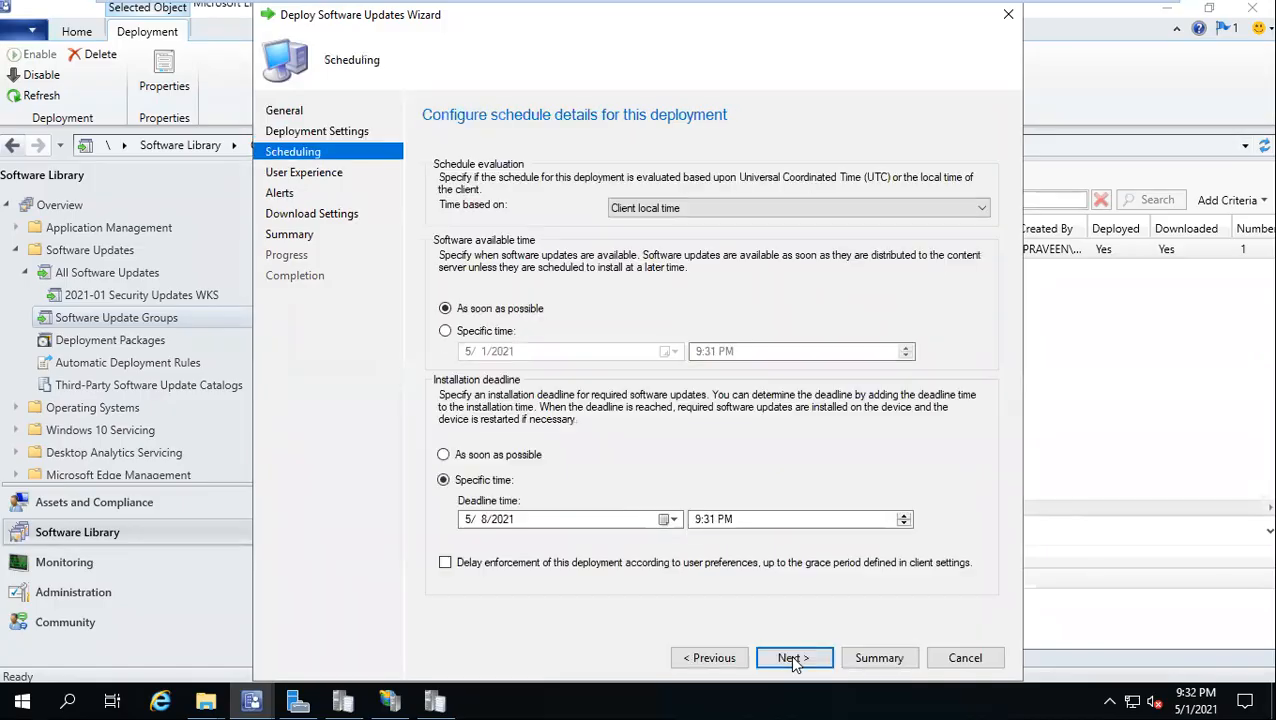
Set the software available time to the specific date January 15, 2021 at 10:00 PM
{"action": "left_click", "coordinate": [500, 331]}
{"action": "mouse_move", "coordinate": [600, 8]}
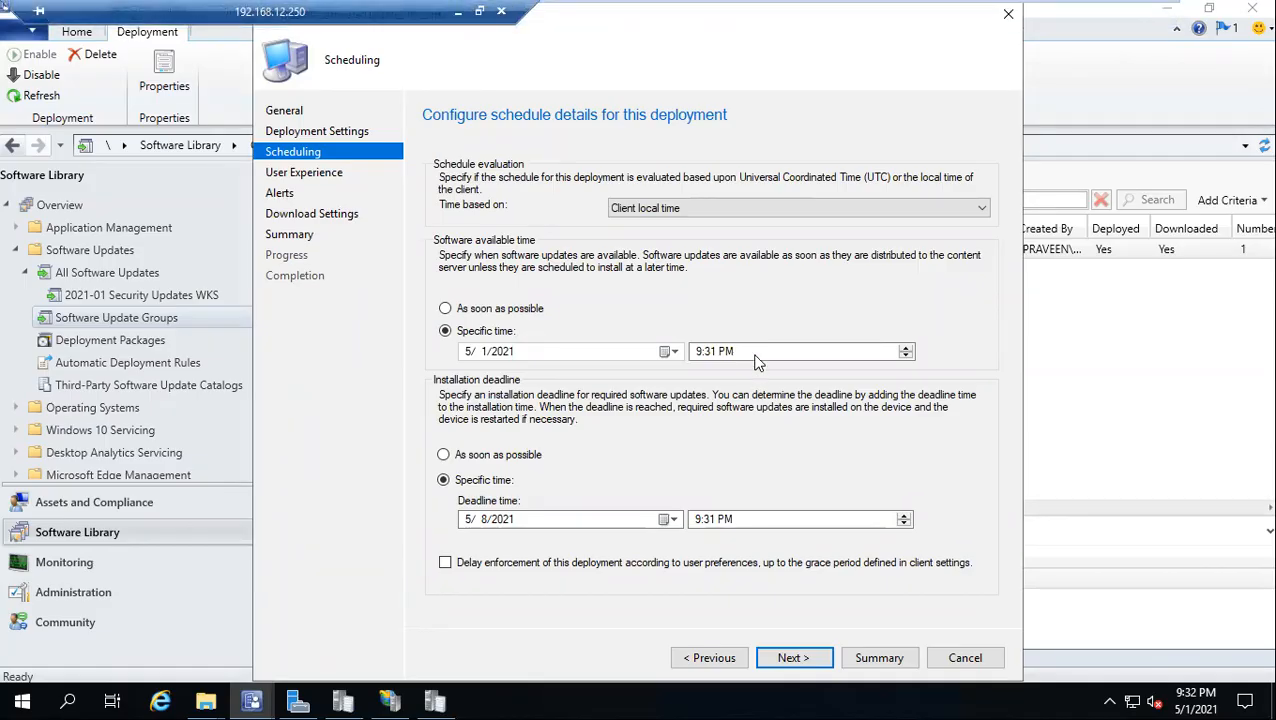
{"action": "left_click", "coordinate": [664, 351]}
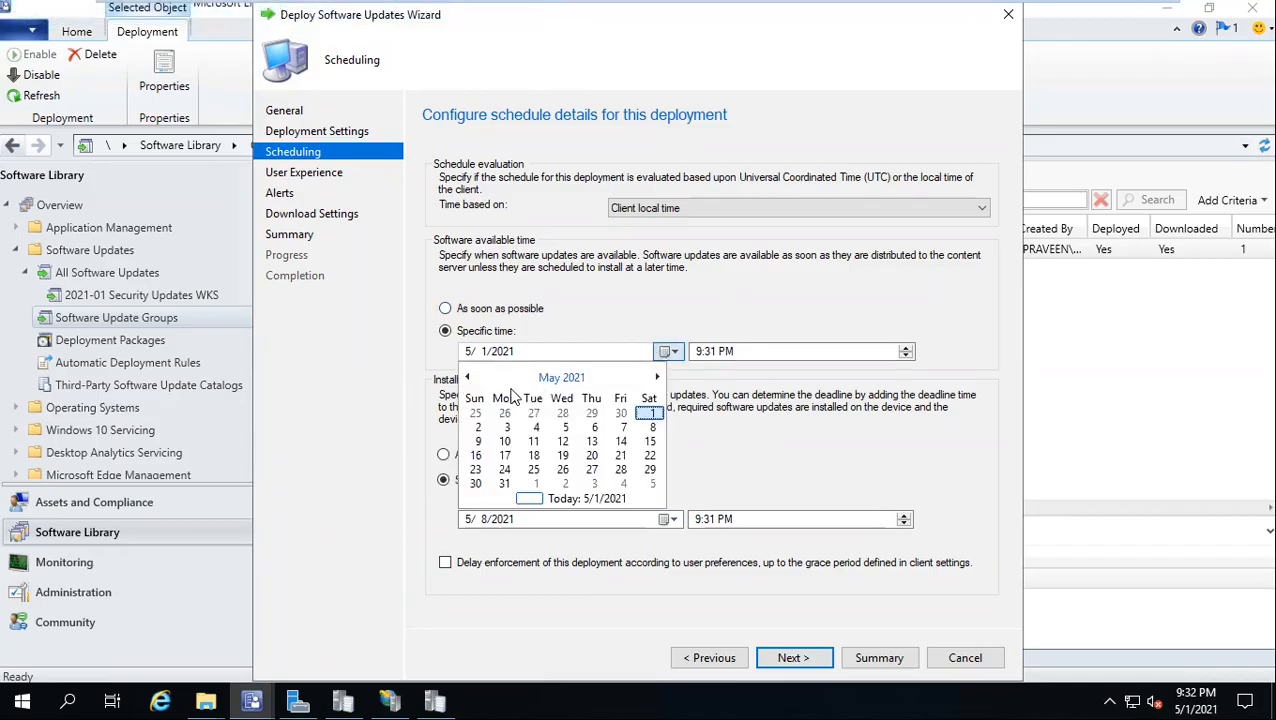
{"action": "left_click", "coordinate": [467, 377]}
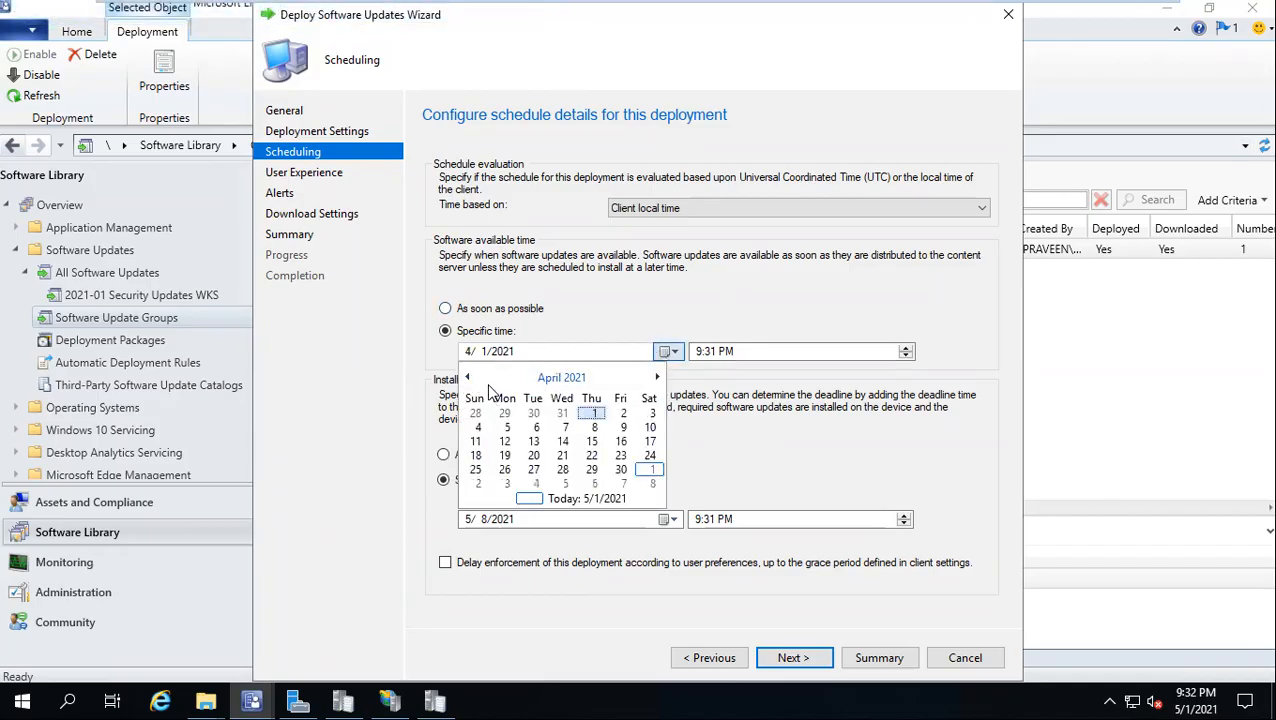
{"action": "left_click", "coordinate": [467, 377]}
{"action": "left_click", "coordinate": [467, 377]}
{"action": "left_click", "coordinate": [467, 377]}
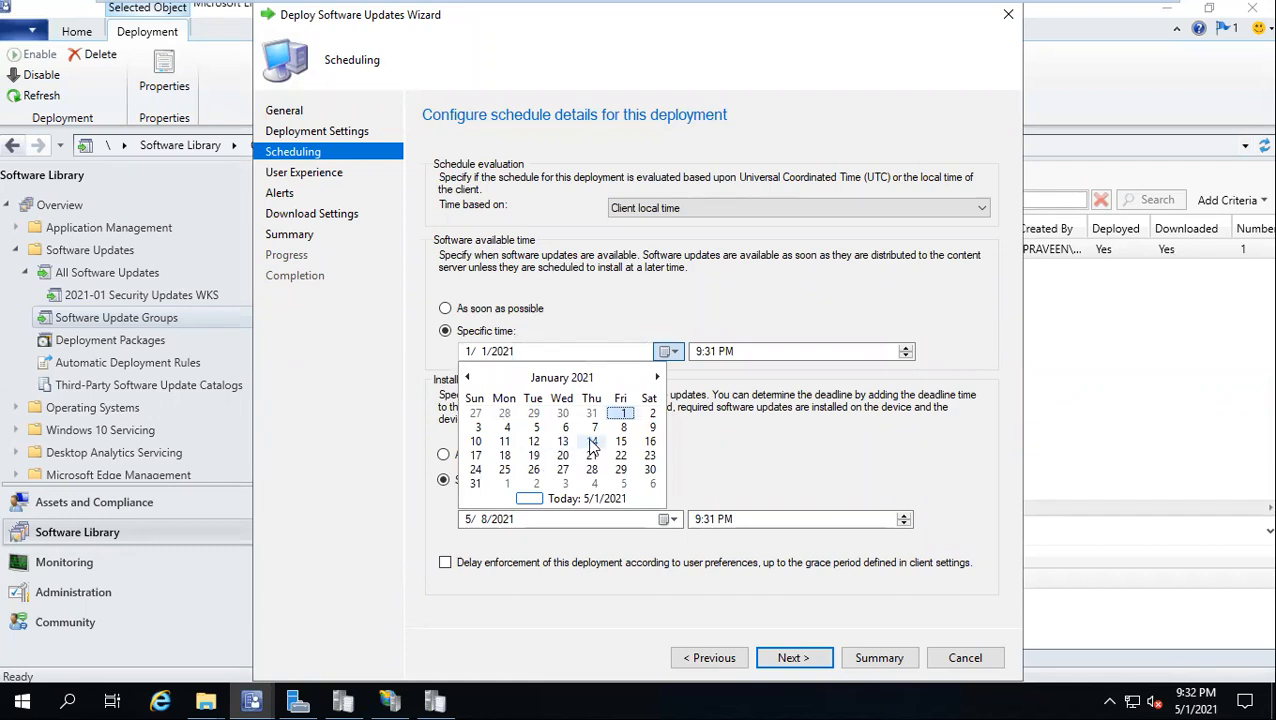
{"action": "left_click", "coordinate": [620, 441]}
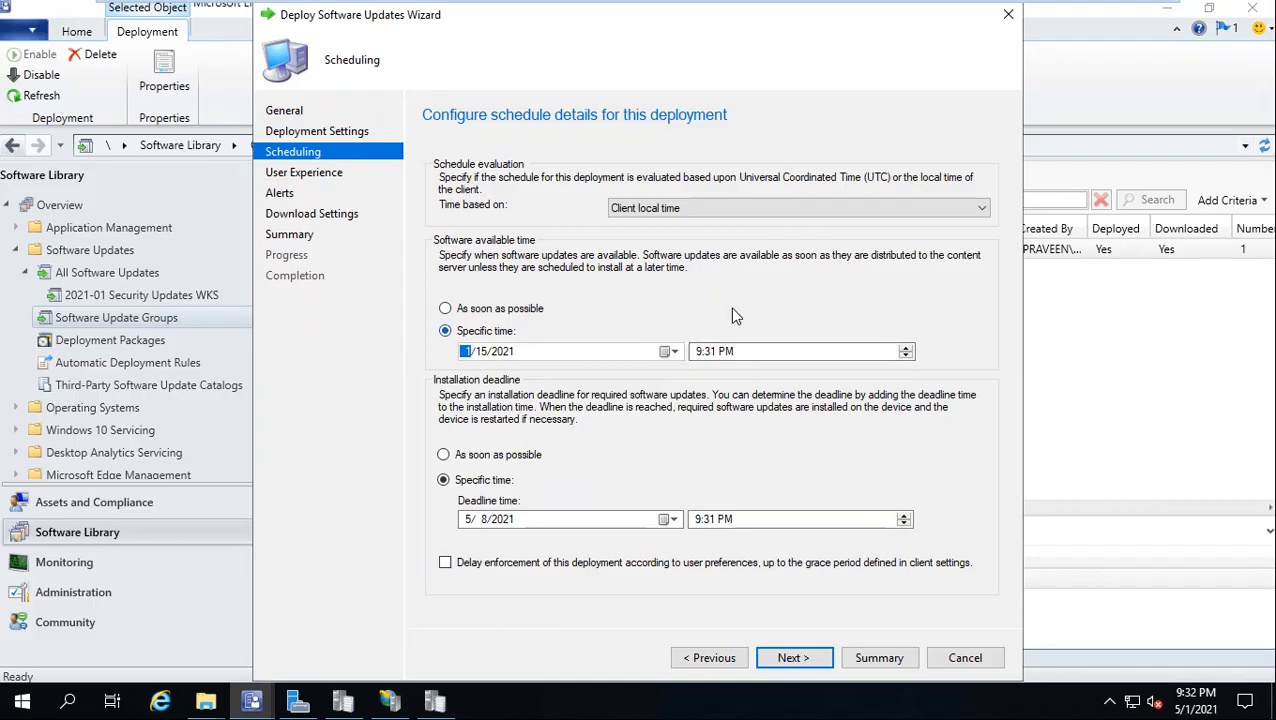
{"action": "left_click", "coordinate": [697, 357]}
{"action": "type", "text": "10"}
{"action": "left_click", "coordinate": [713, 360]}
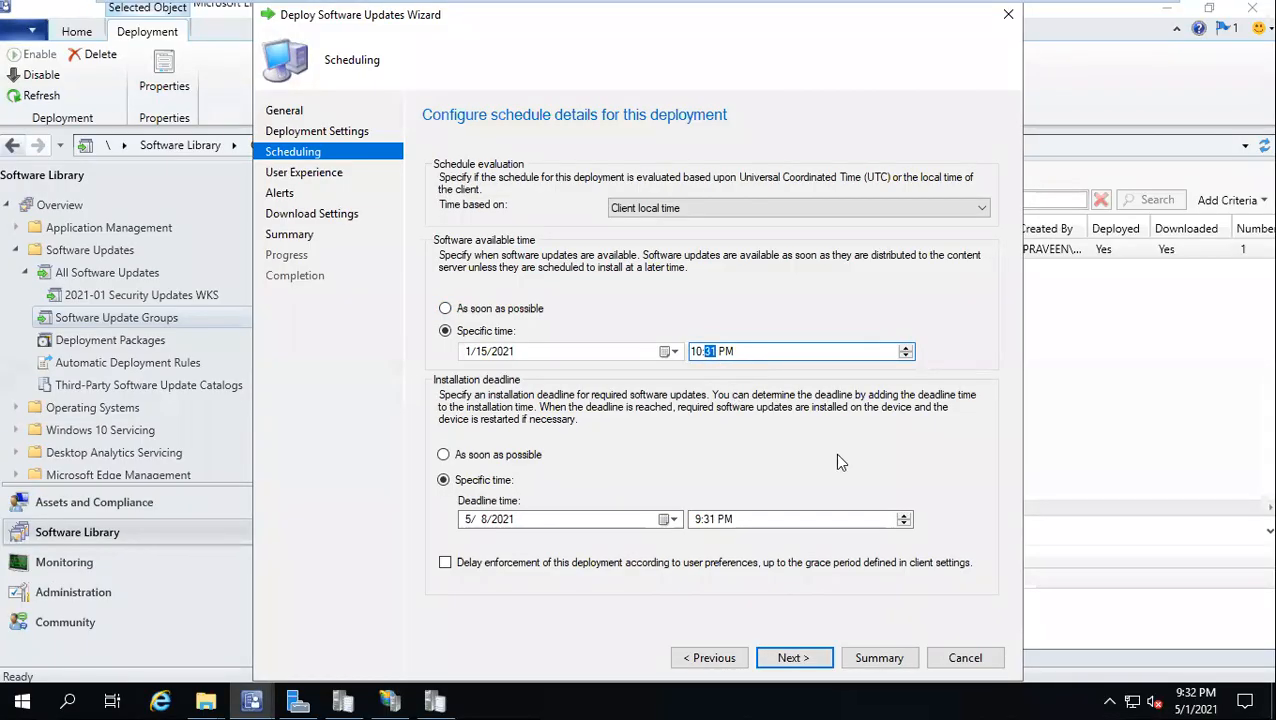
{"action": "type", "text": "00"}
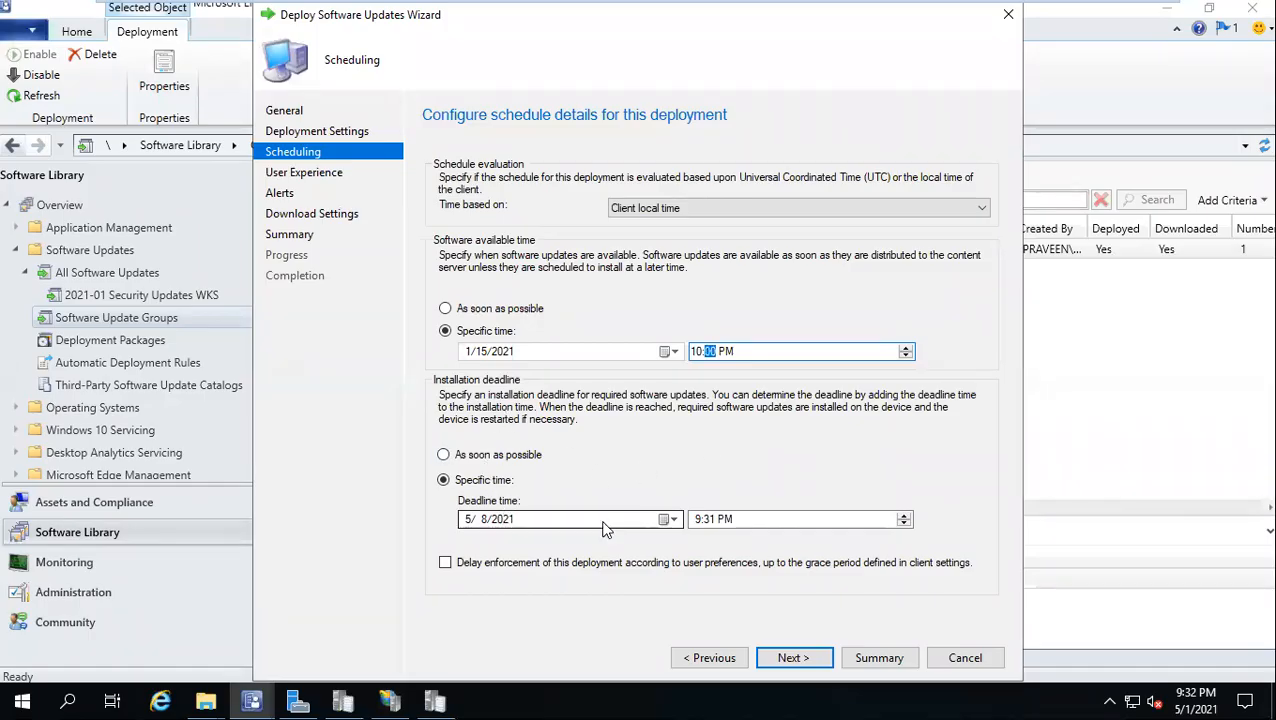
Set the installation deadline date to January 14, 2021
{"action": "left_click", "coordinate": [665, 519]}
{"action": "left_click", "coordinate": [470, 545]}
{"action": "left_click", "coordinate": [470, 545]}
{"action": "left_click", "coordinate": [470, 545]}
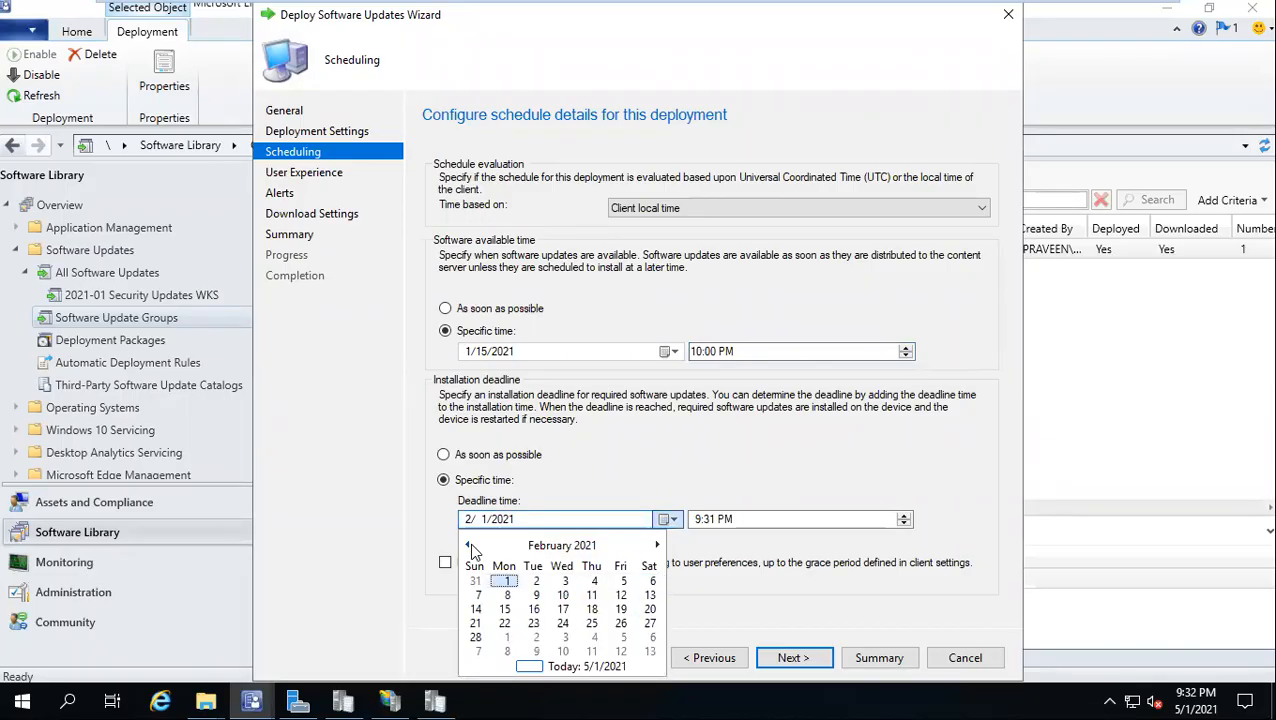
{"action": "left_click", "coordinate": [470, 545]}
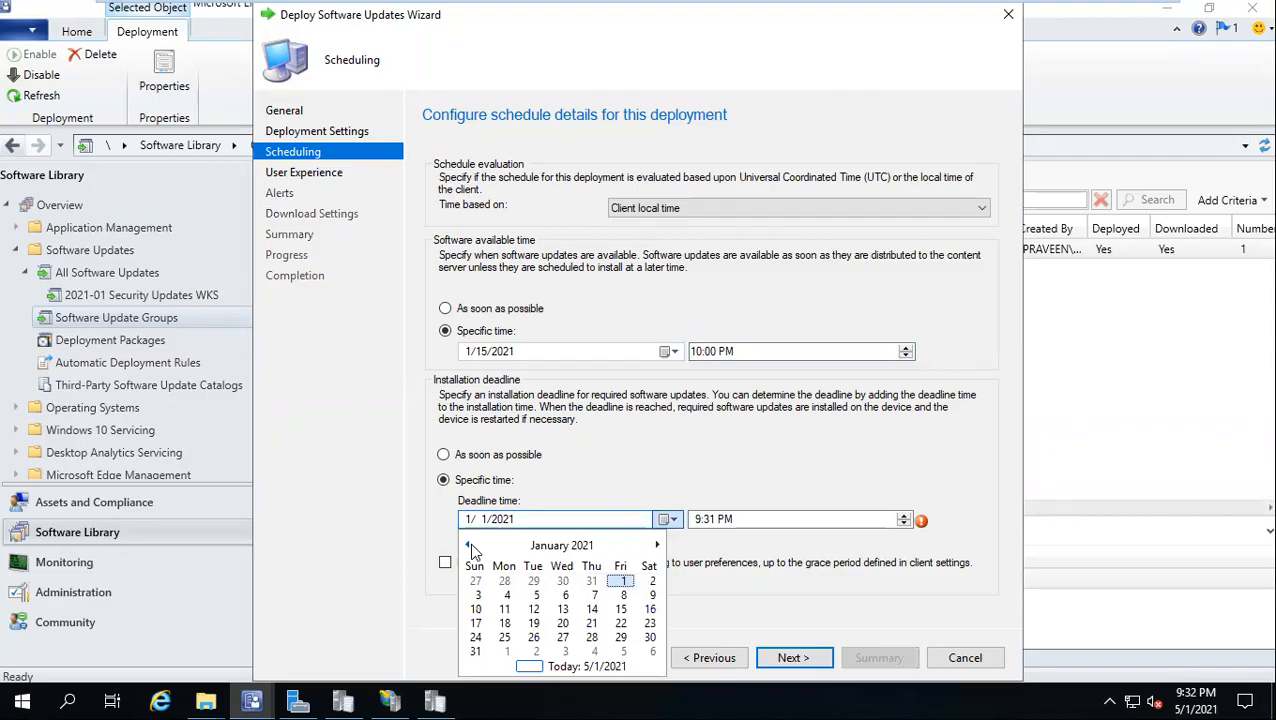
{"action": "left_click", "coordinate": [593, 609]}
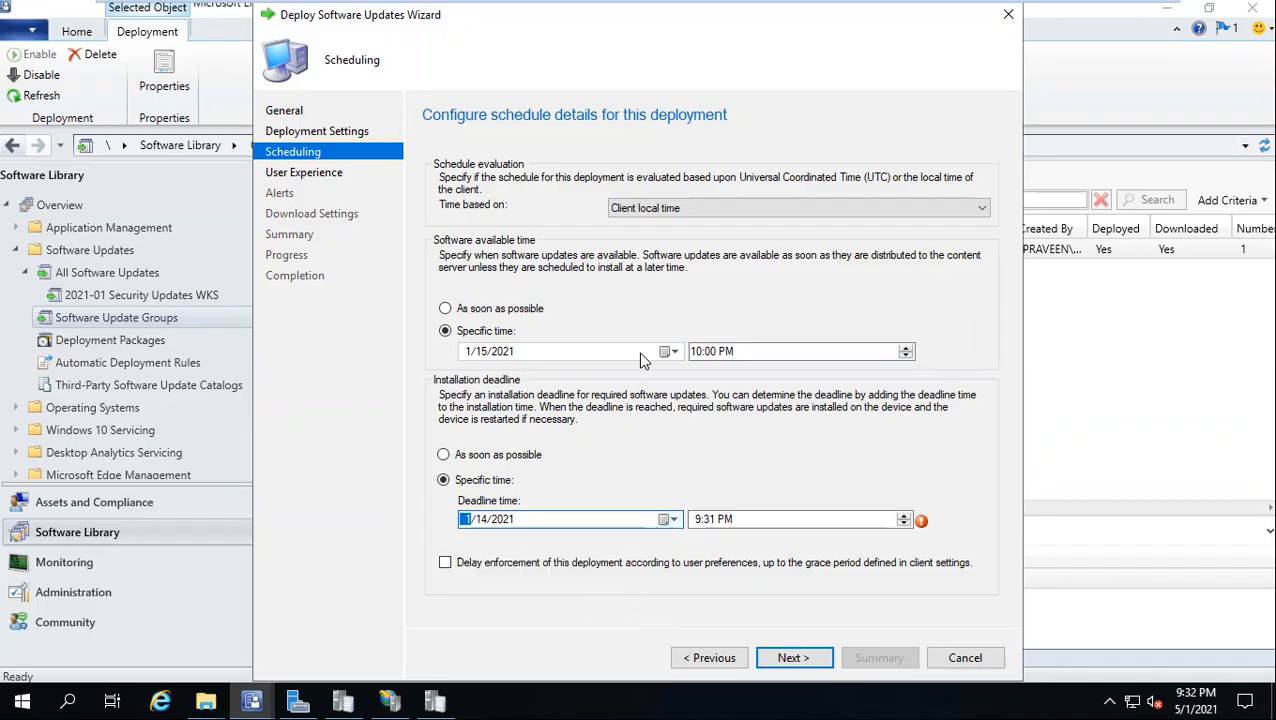
Change the available time to January 14, 2021 at 10:00 AM, set the deadline time to 10:00 AM, and finish the scheduling settings
{"action": "left_click", "coordinate": [670, 352]}
{"action": "left_click", "coordinate": [593, 441]}
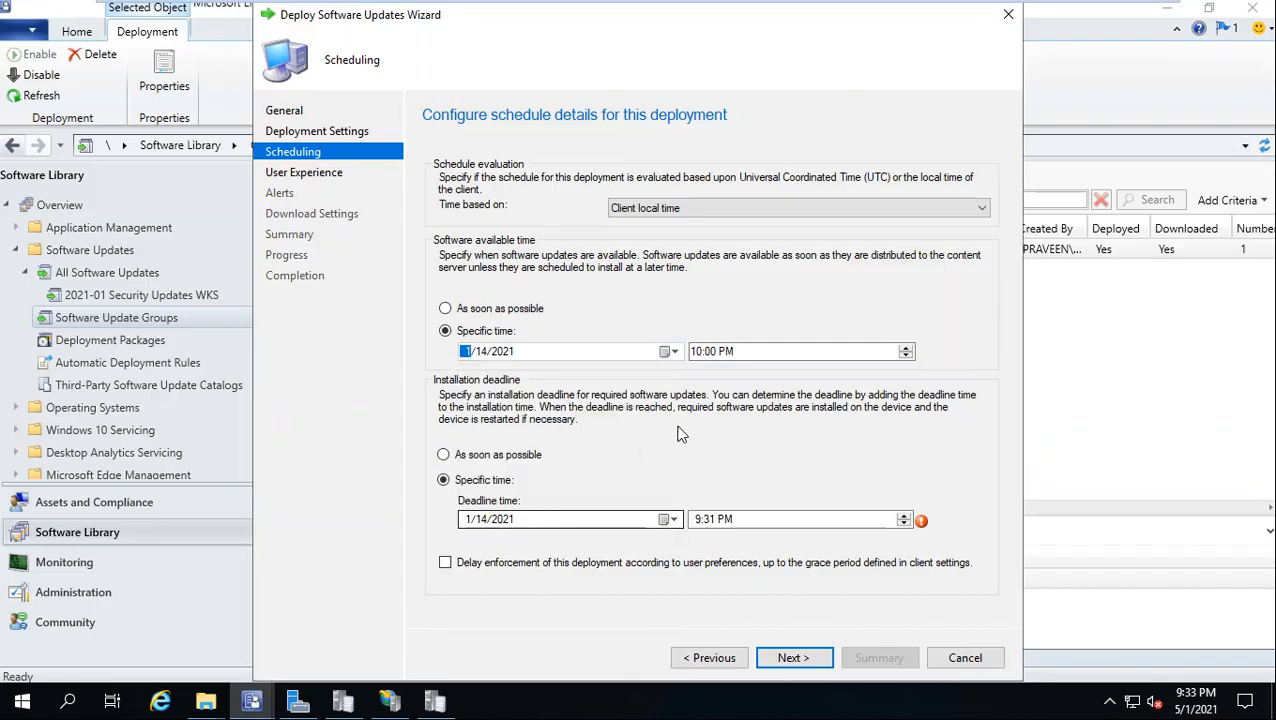
{"action": "left_click", "coordinate": [694, 522]}
{"action": "type", "text": "10"}
{"action": "left_click", "coordinate": [727, 356]}
{"action": "type", "text": "a"}
{"action": "left_click", "coordinate": [724, 521]}
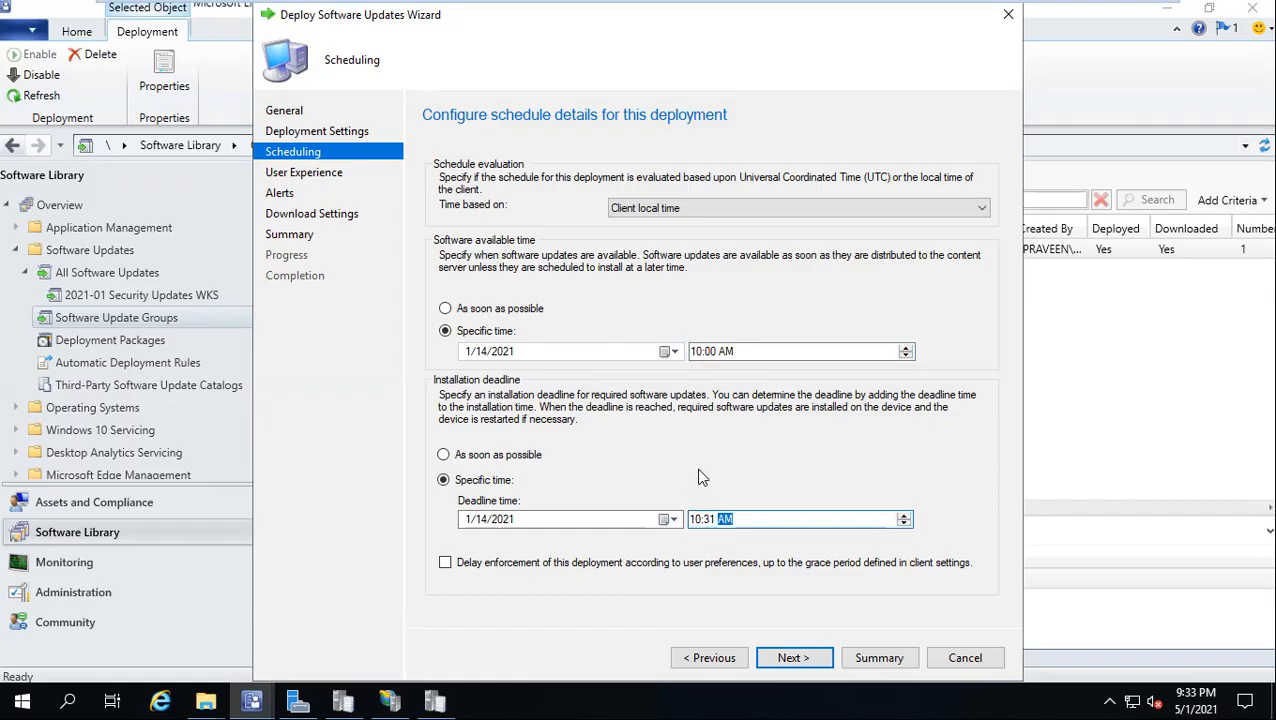
{"action": "left_click", "coordinate": [707, 519]}
{"action": "type", "text": "00"}
{"action": "left_click", "coordinate": [790, 668]}
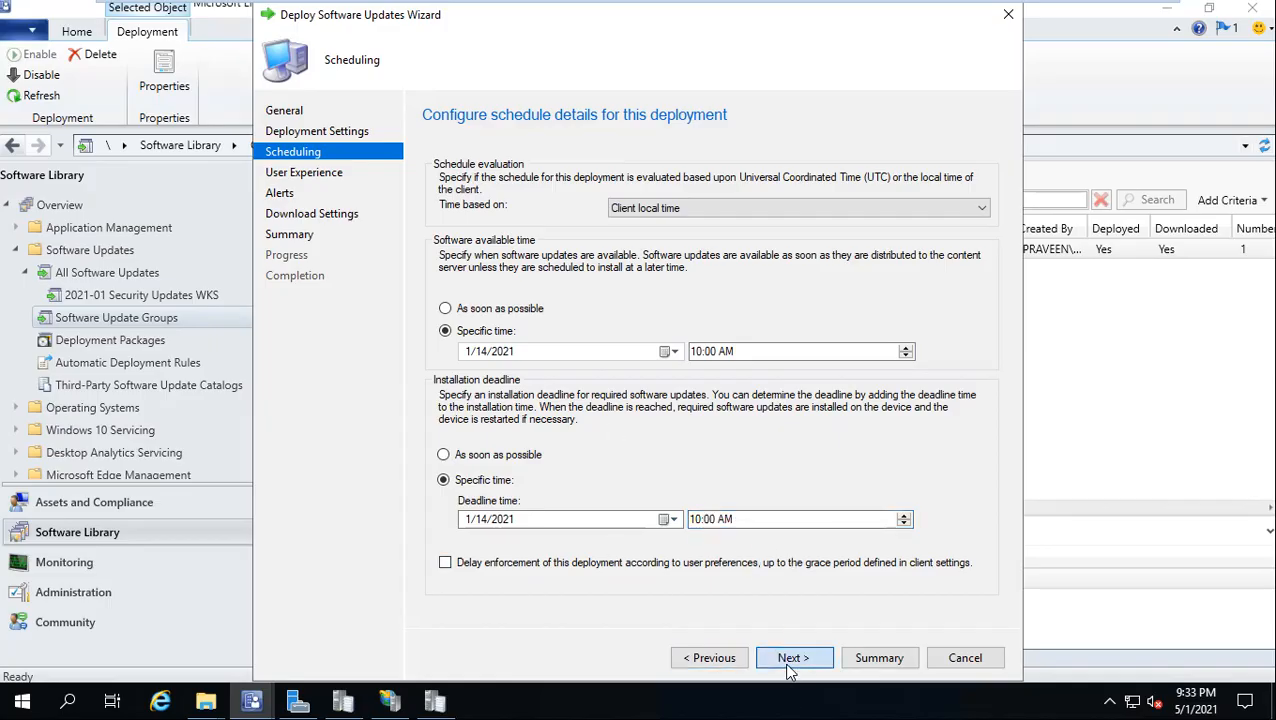
Allow software updates installation outside the maintenance window, limit user notifications to computer restarts, and accept the default alert settings
{"action": "left_click", "coordinate": [504, 287]}
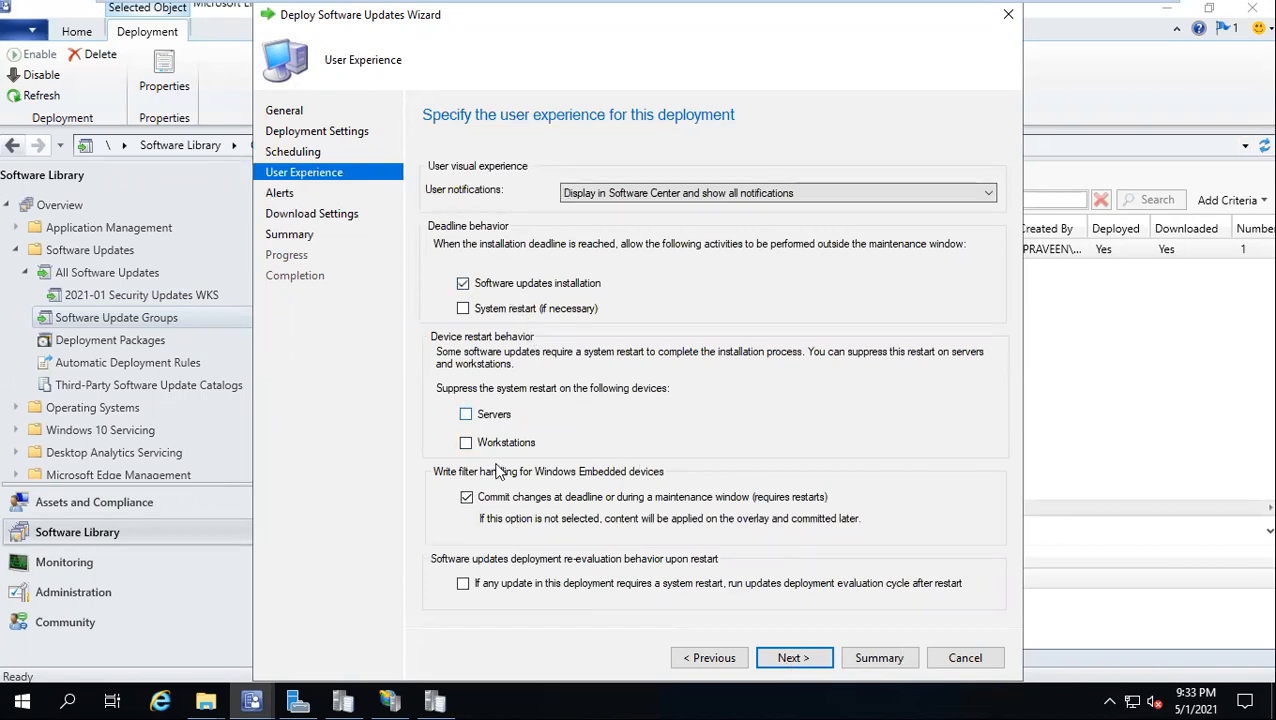
{"action": "left_click", "coordinate": [640, 195]}
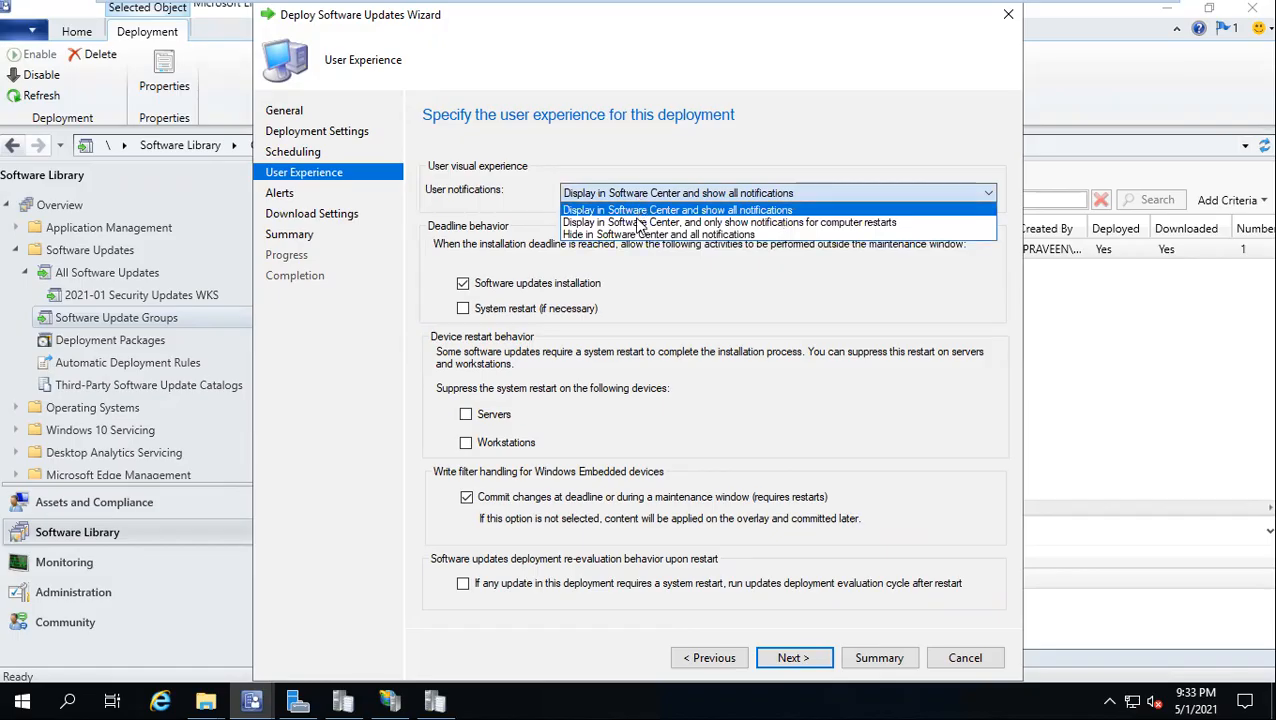
{"action": "left_click", "coordinate": [641, 222]}
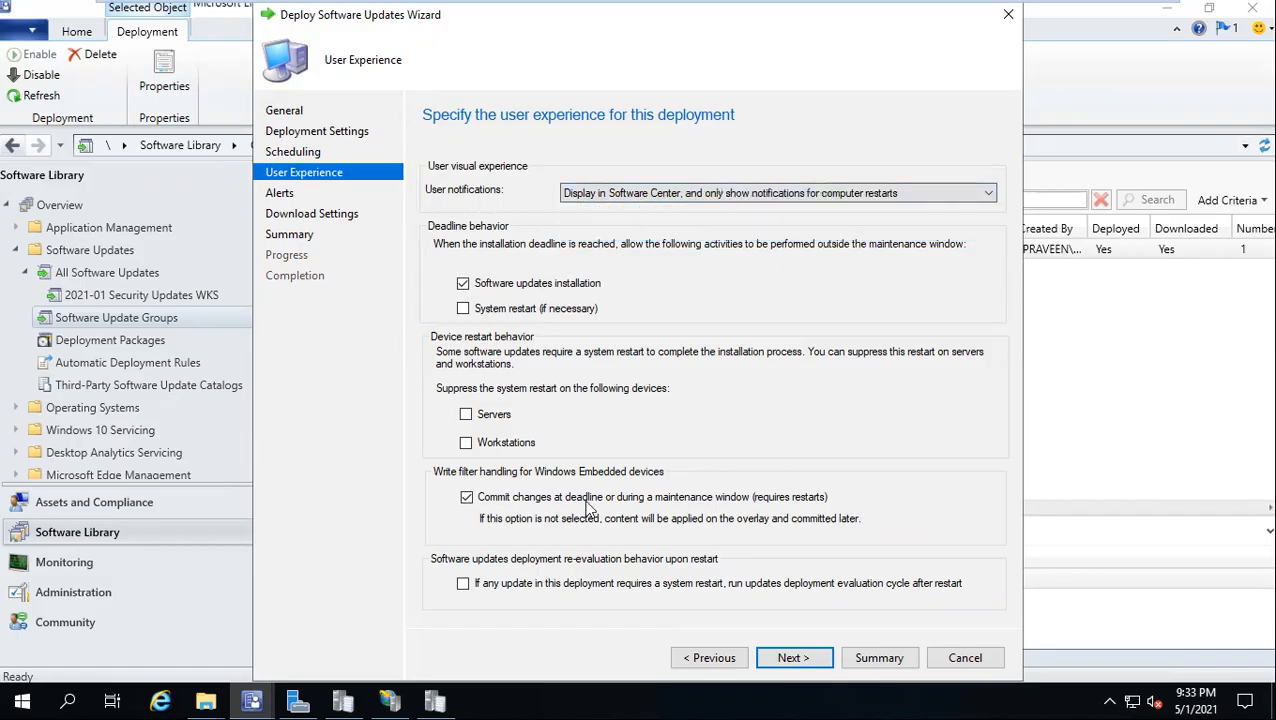
{"action": "left_click", "coordinate": [786, 659]}
{"action": "left_click", "coordinate": [783, 664]}
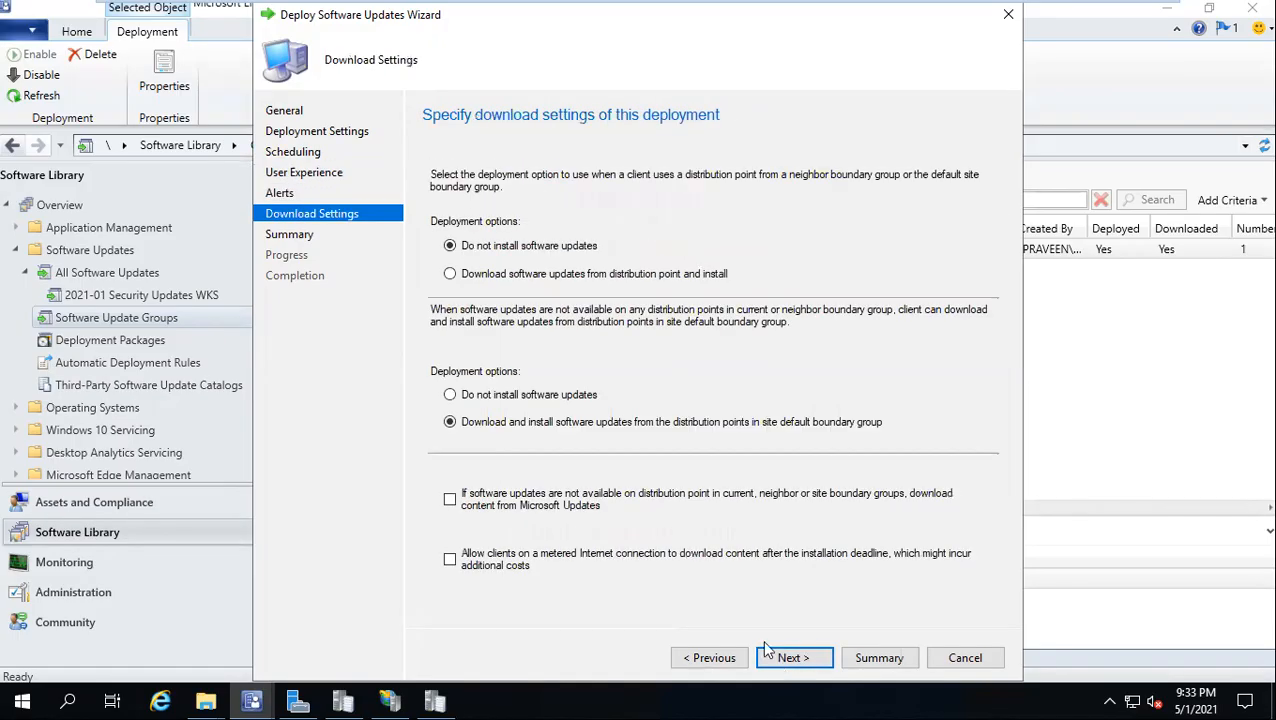